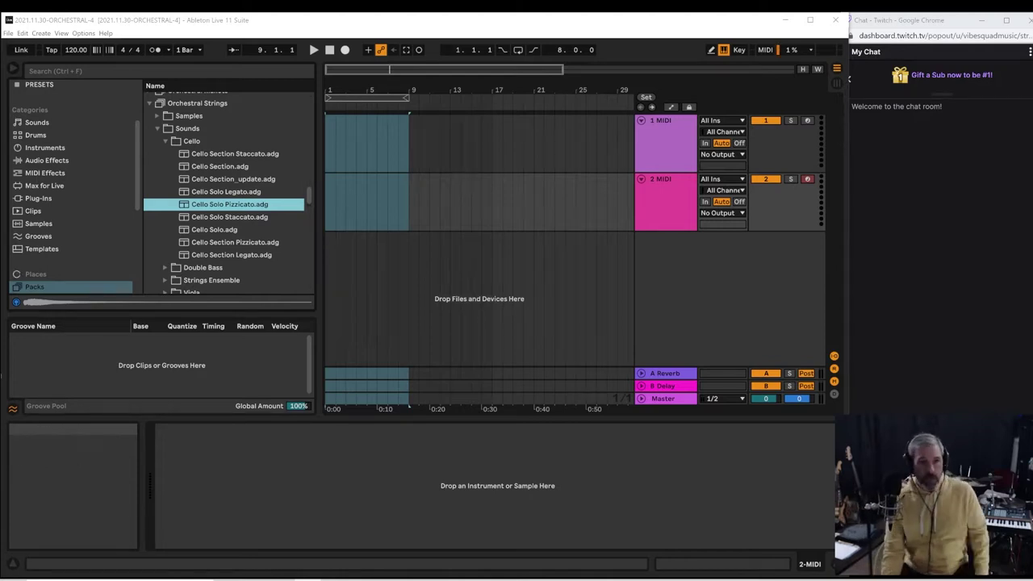
Load Cello Solo Pizzicato onto track 1 and add the BigKEYSmidi-monitor Max MIDI effect to that track
scroll(307, 195, "up", 1)
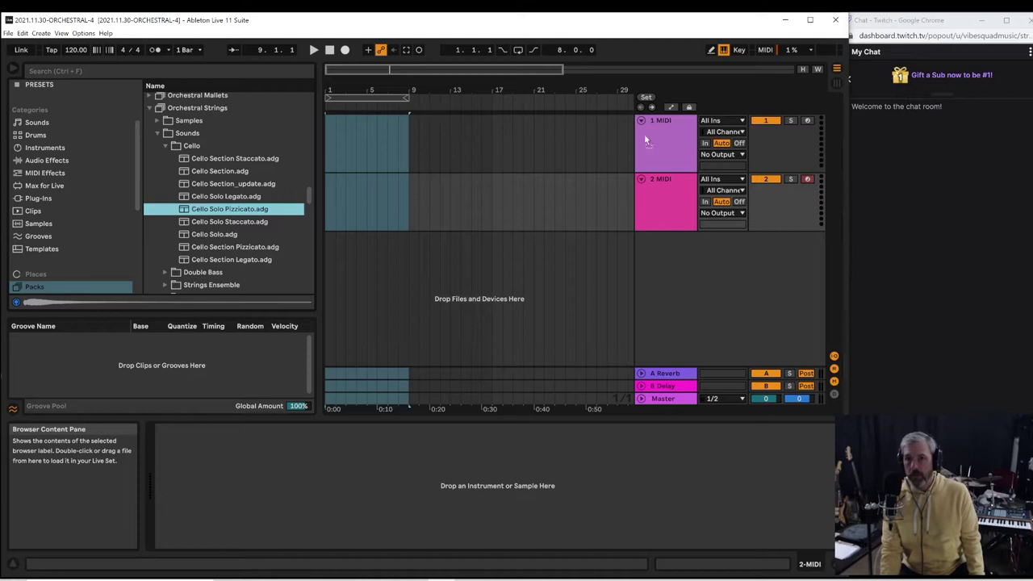
left_click_drag(646, 135, 646, 133)
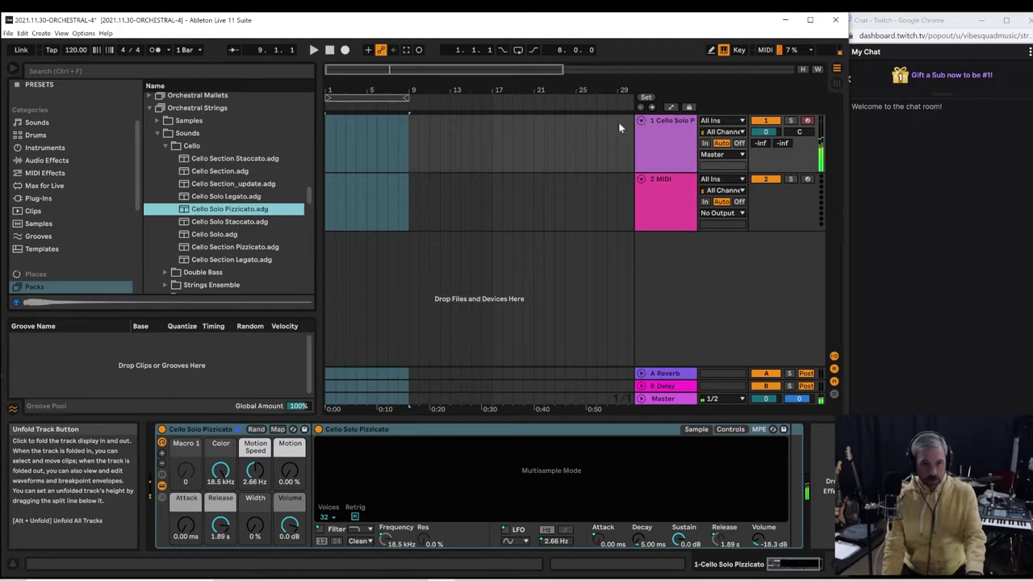
scroll(51, 222, "down", 3)
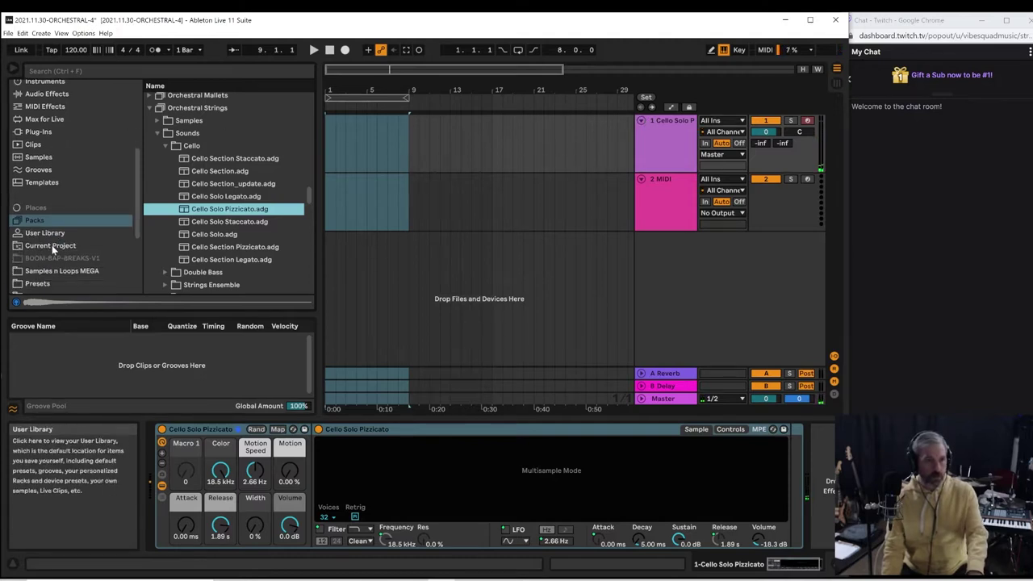
scroll(50, 174, "up", 1)
left_click(52, 147)
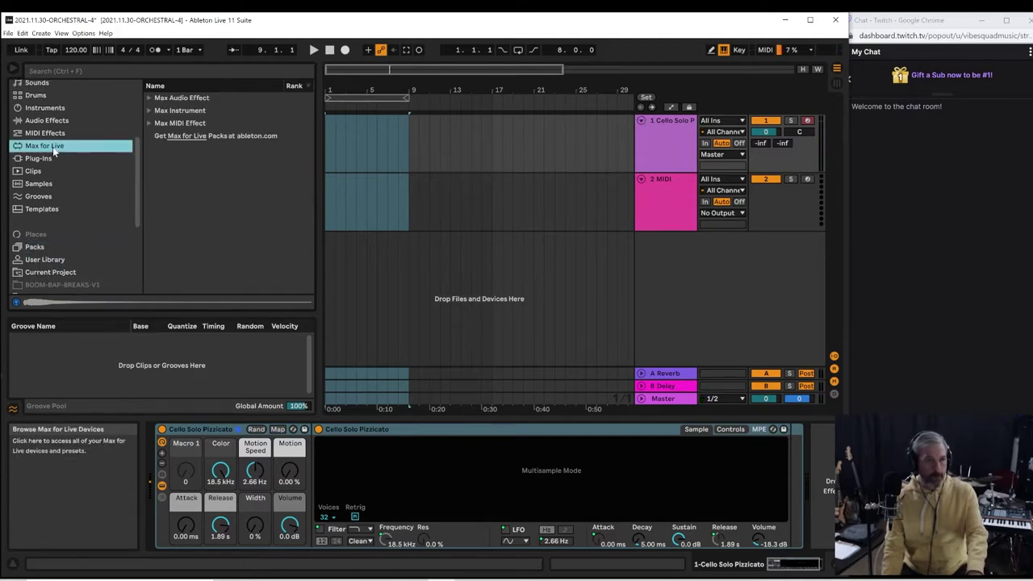
left_click(148, 121)
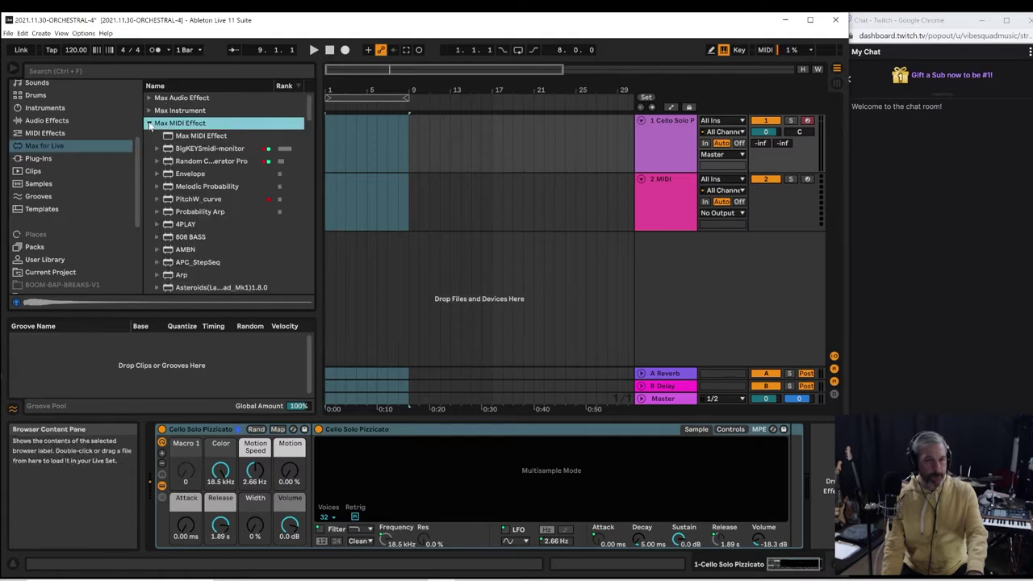
left_click(200, 149)
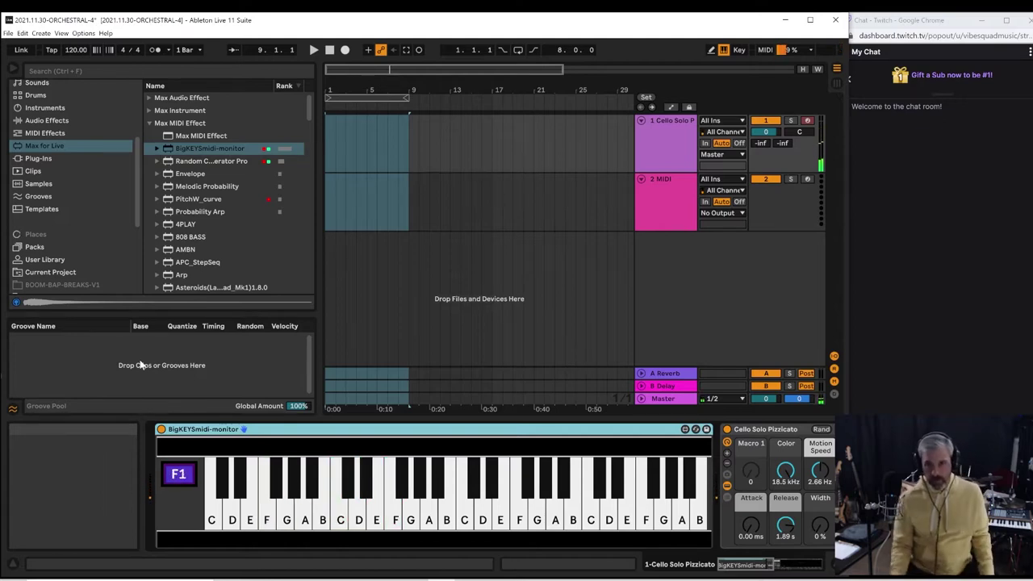
Preview the cello presets in the Orchestral Strings pack and load Cello Section Pizzicato onto track 2
left_click(44, 248)
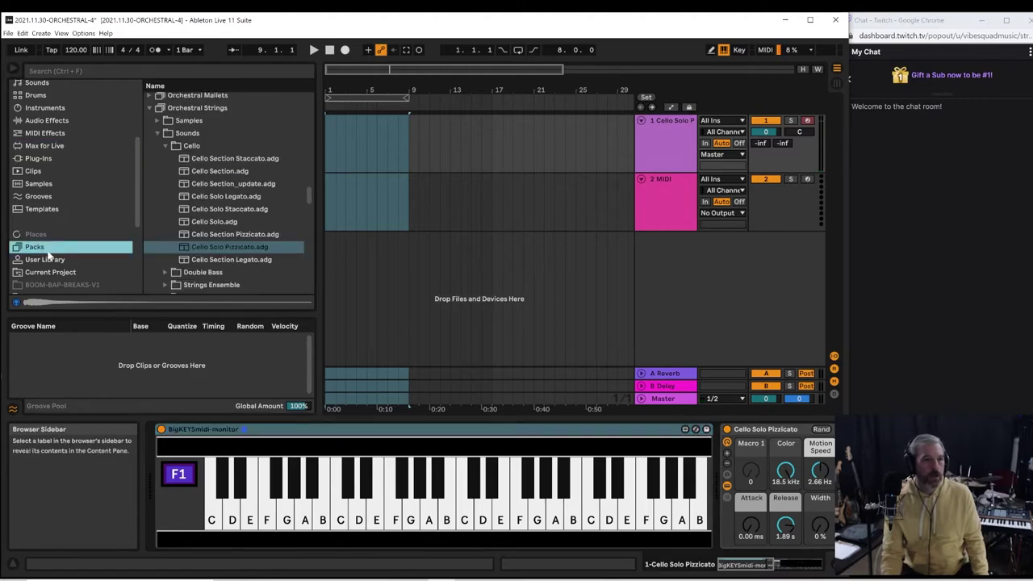
left_click(216, 234)
left_click(222, 260)
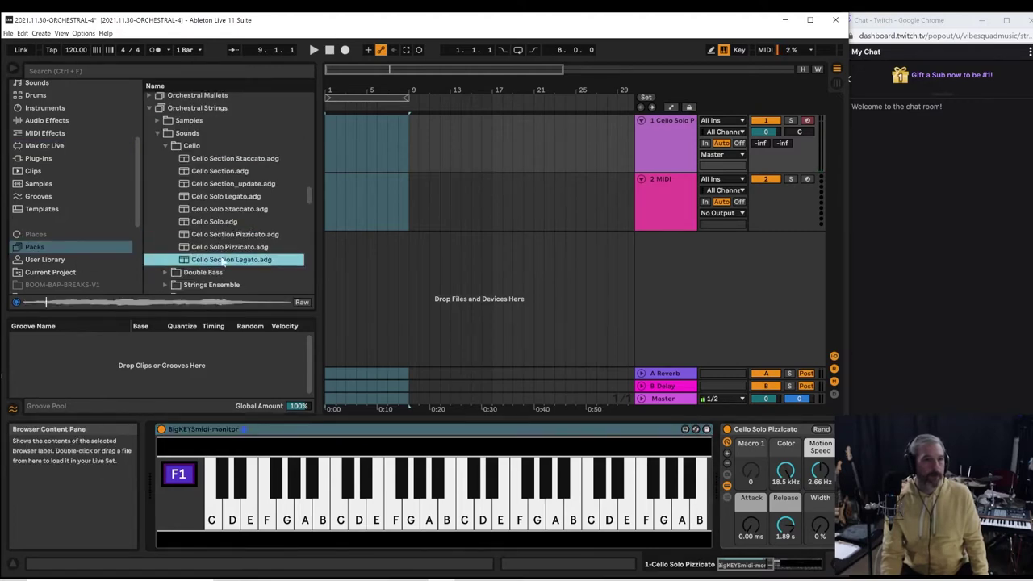
left_click(230, 237)
left_click(229, 247)
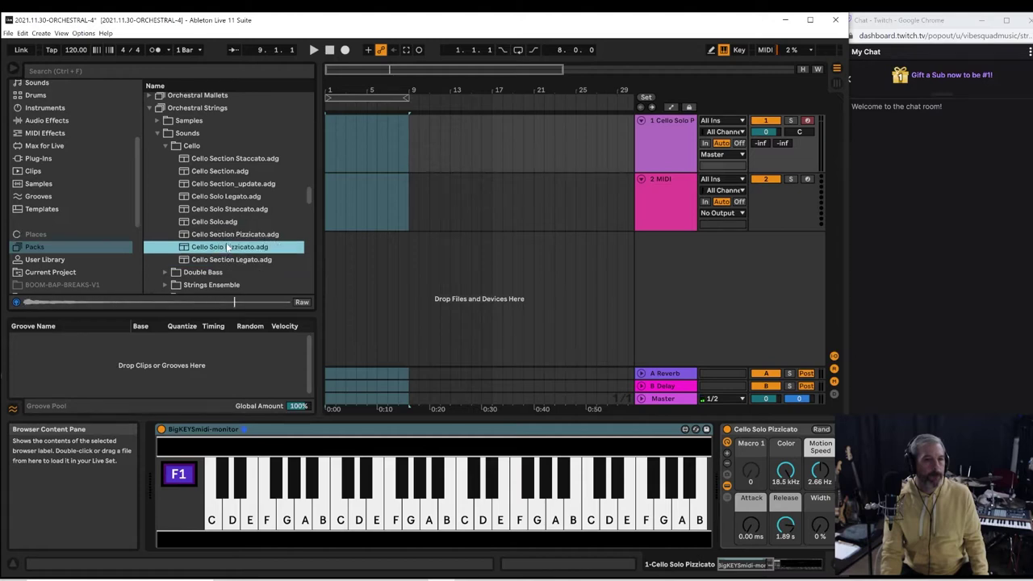
left_click(228, 223)
left_click(230, 236)
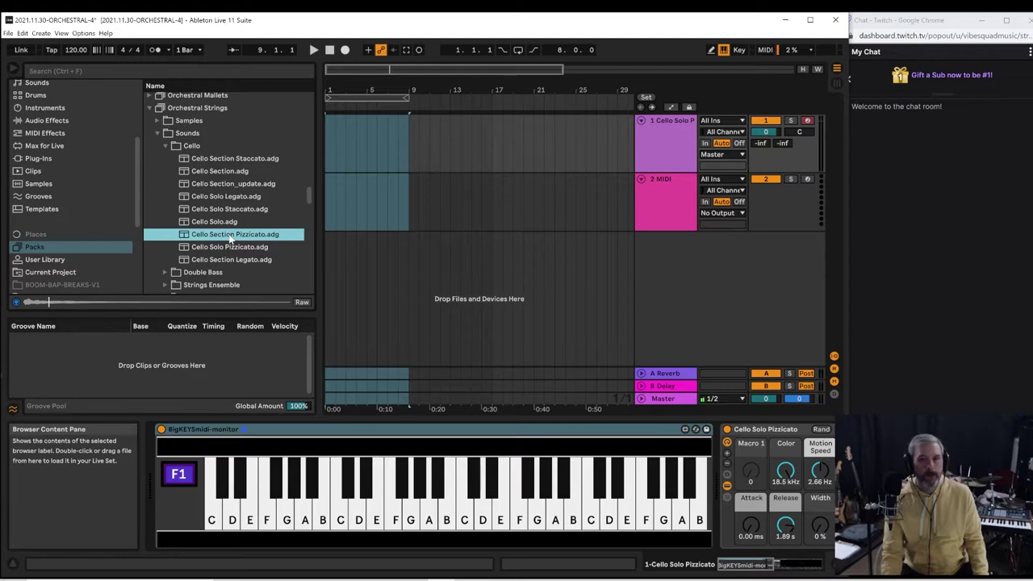
left_click_drag(569, 191, 569, 191)
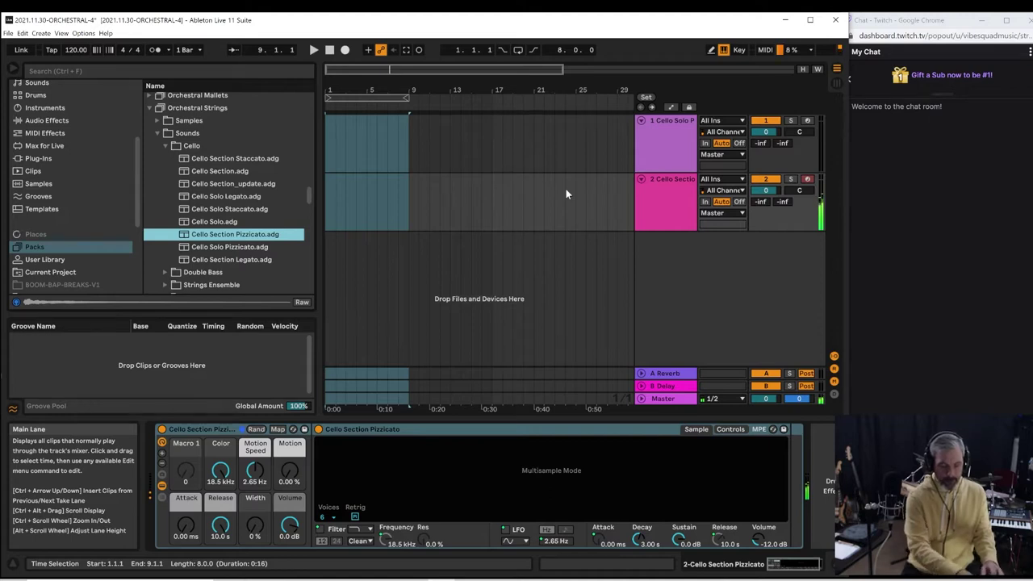
Compare the solo pizzicato track with the section track, arm track 2 for recording, and hide the Groove Pool
left_click(672, 141)
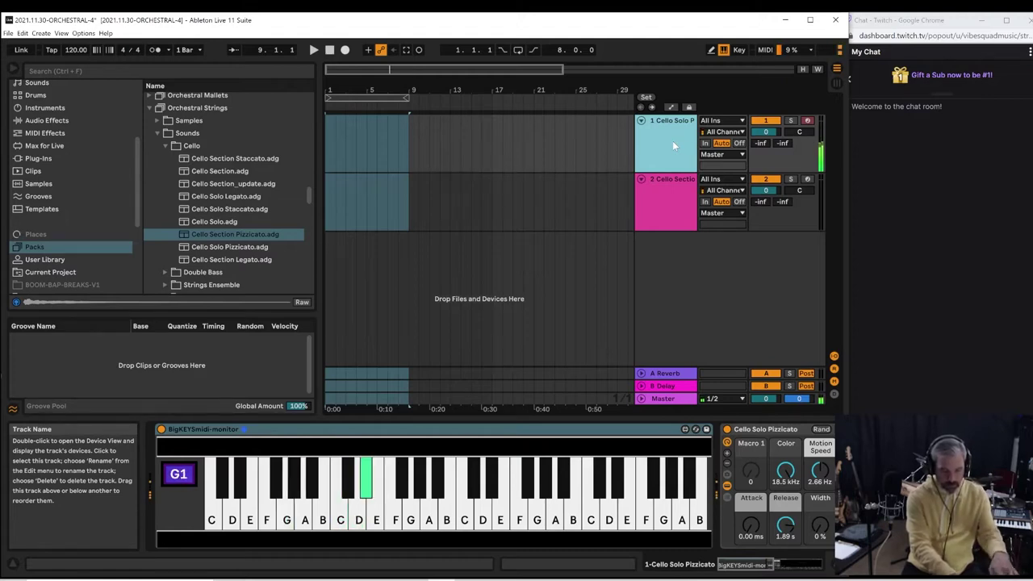
left_click(809, 178)
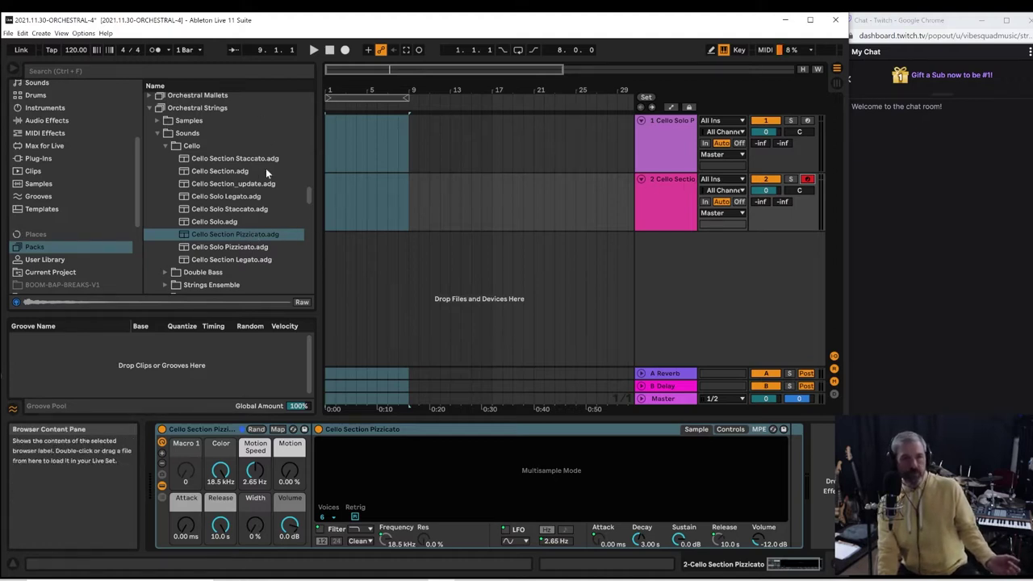
left_click_drag(312, 195, 311, 192)
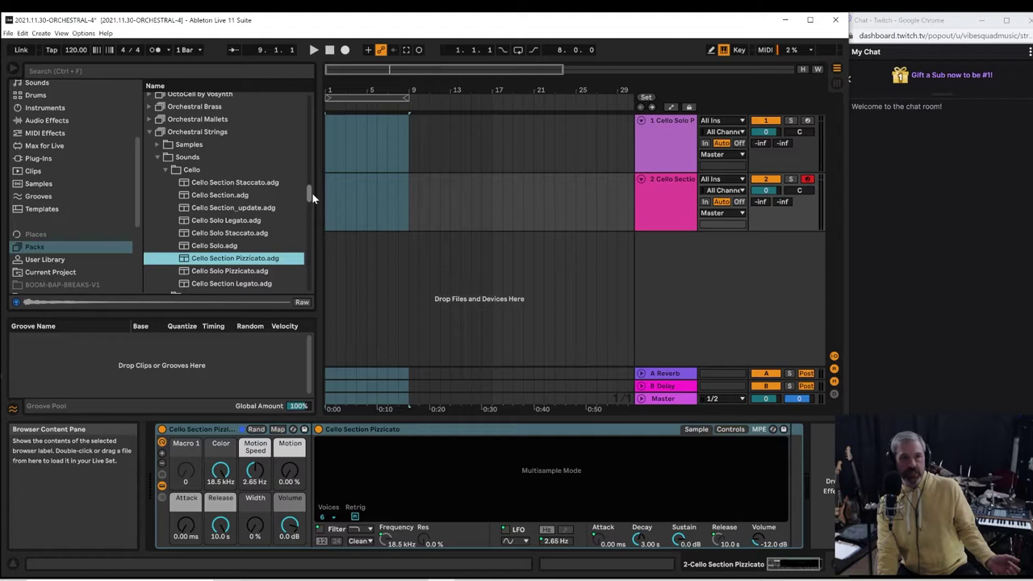
scroll(313, 193, "down", 3)
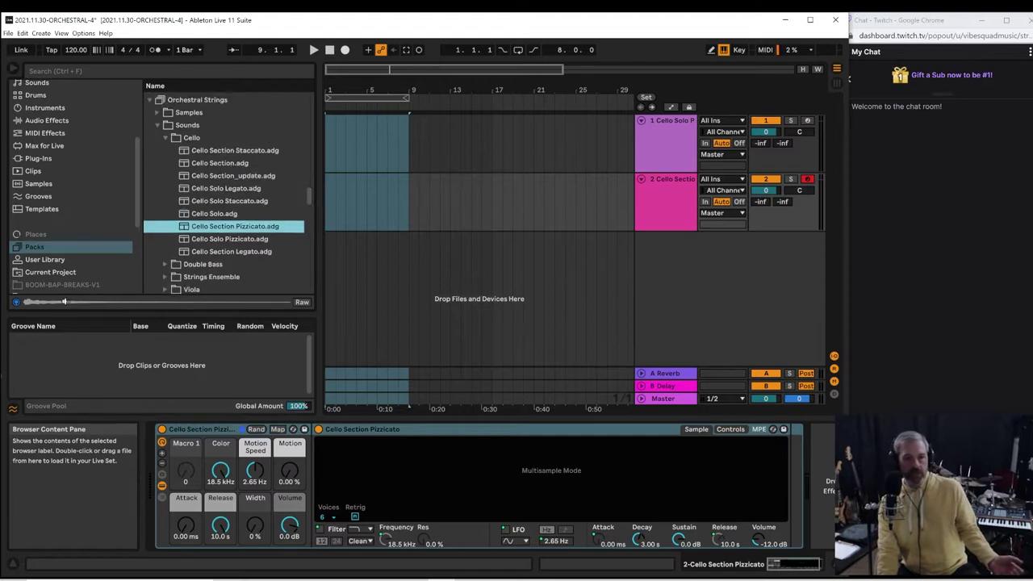
left_click(13, 409)
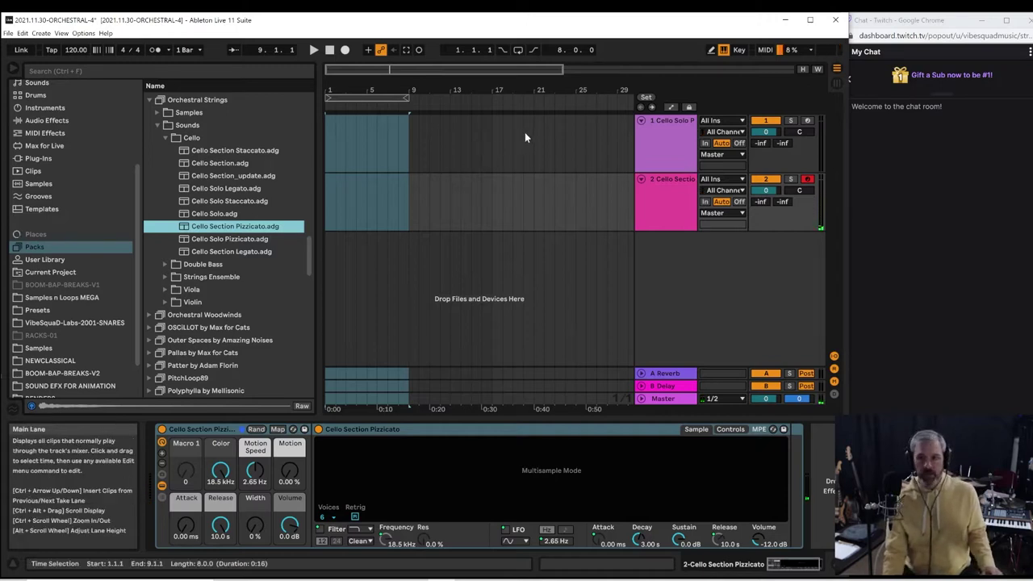
Turn on the metronome, check its settings, and set the project tempo to 74 BPM
left_click(156, 50)
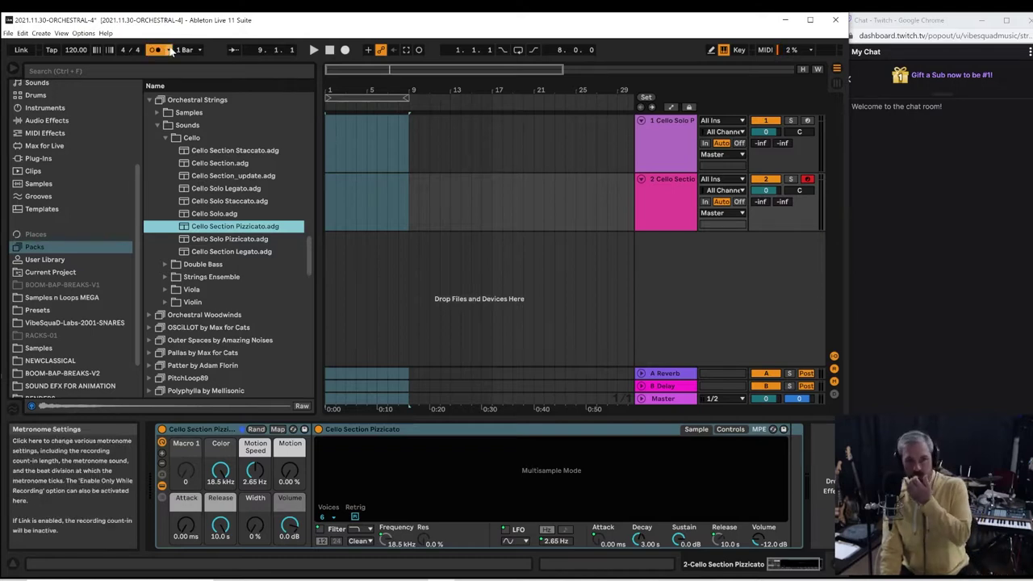
left_click(170, 50)
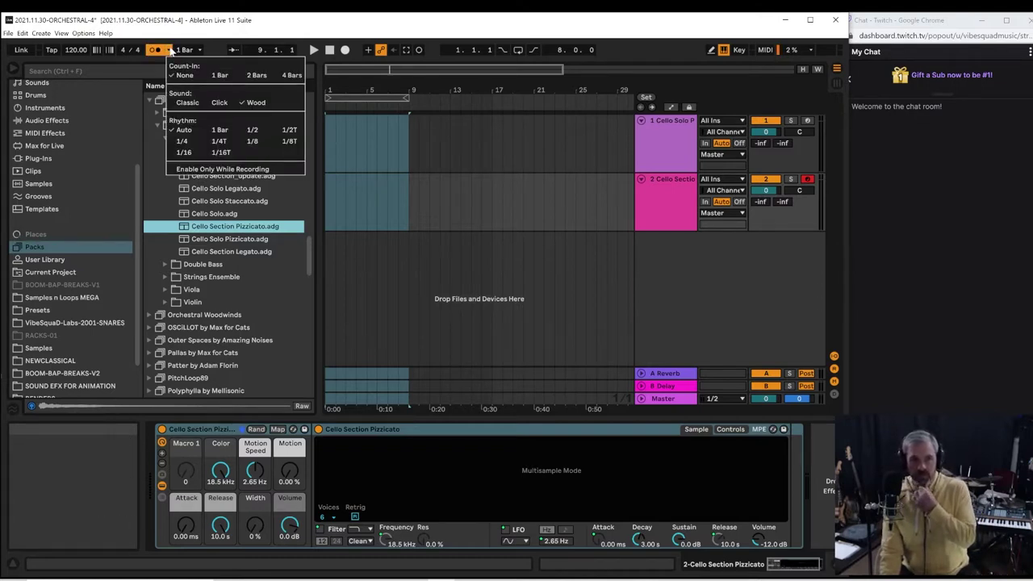
left_click(220, 50)
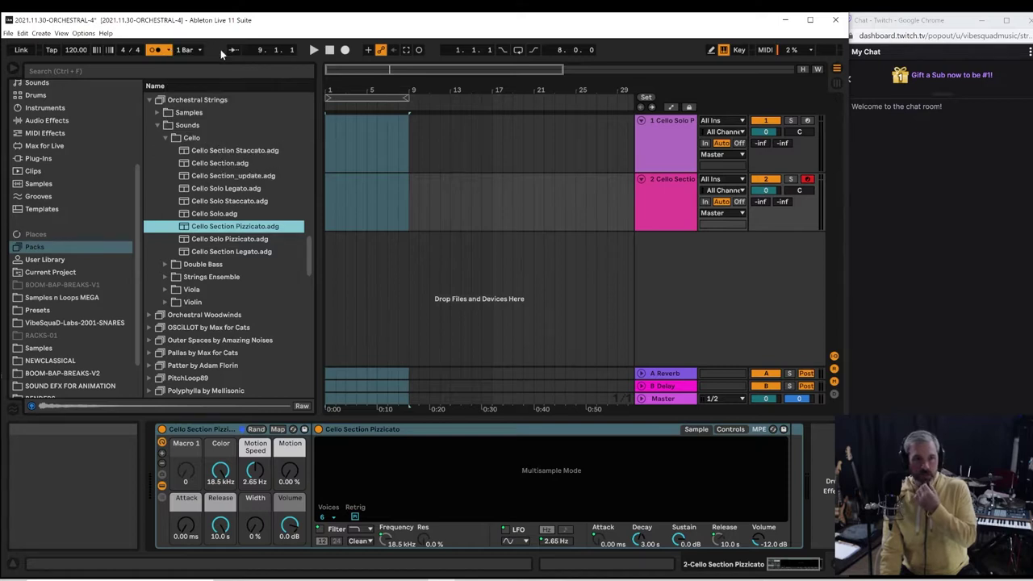
left_click_drag(76, 49, 76, 87)
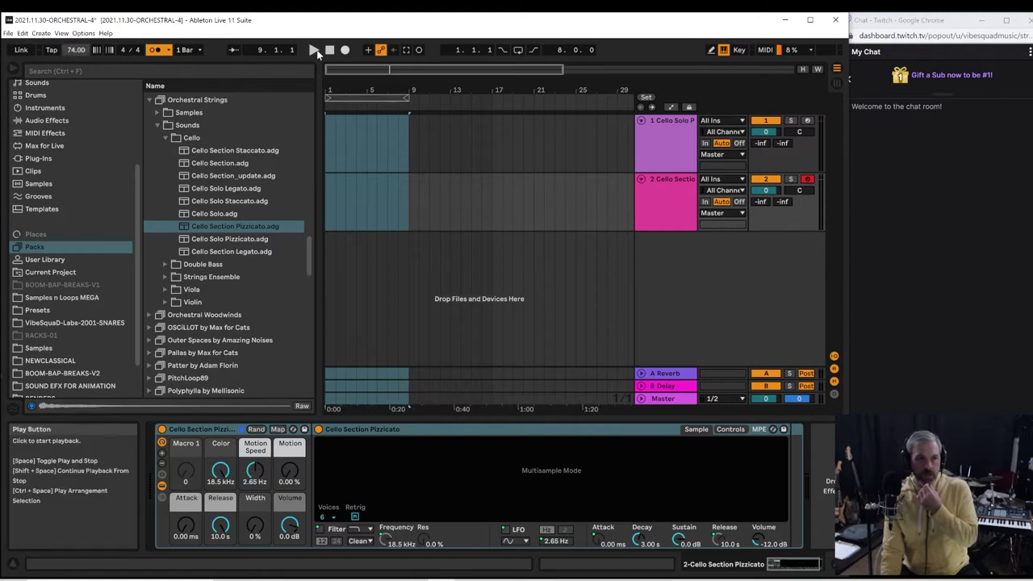
Start playback, capture the played MIDI phrase as a clip on track 2, and stop the transport
left_click(315, 50)
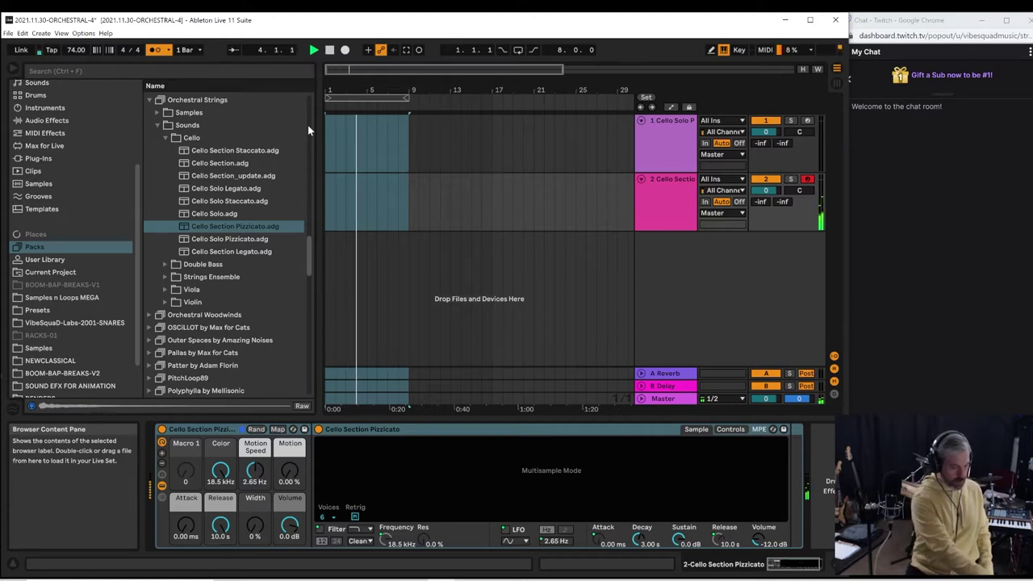
left_click(408, 50)
key("space")
Move the captured clip on track 2 to start at bar 1 and play it back
left_click(341, 184)
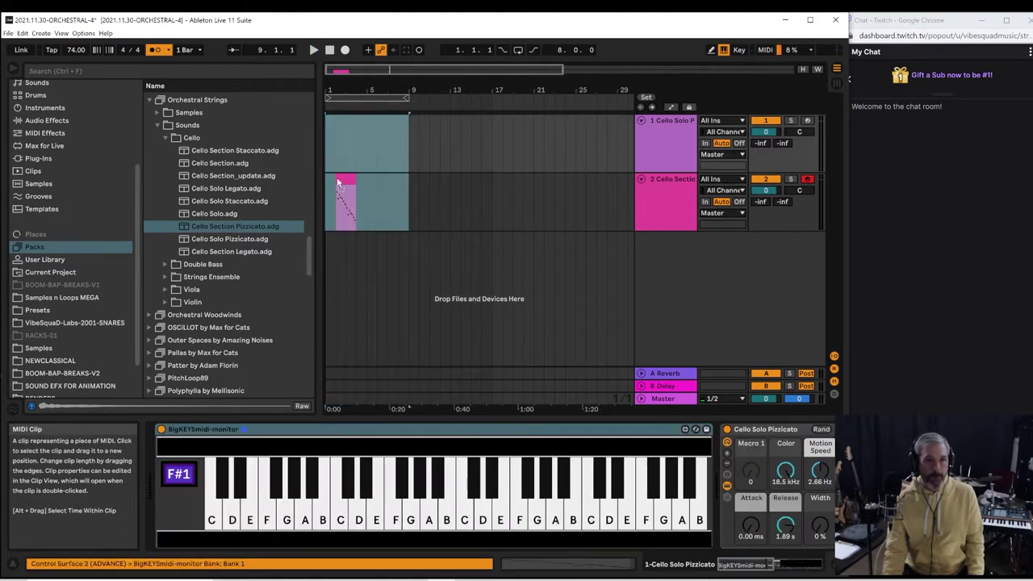
left_click(338, 183)
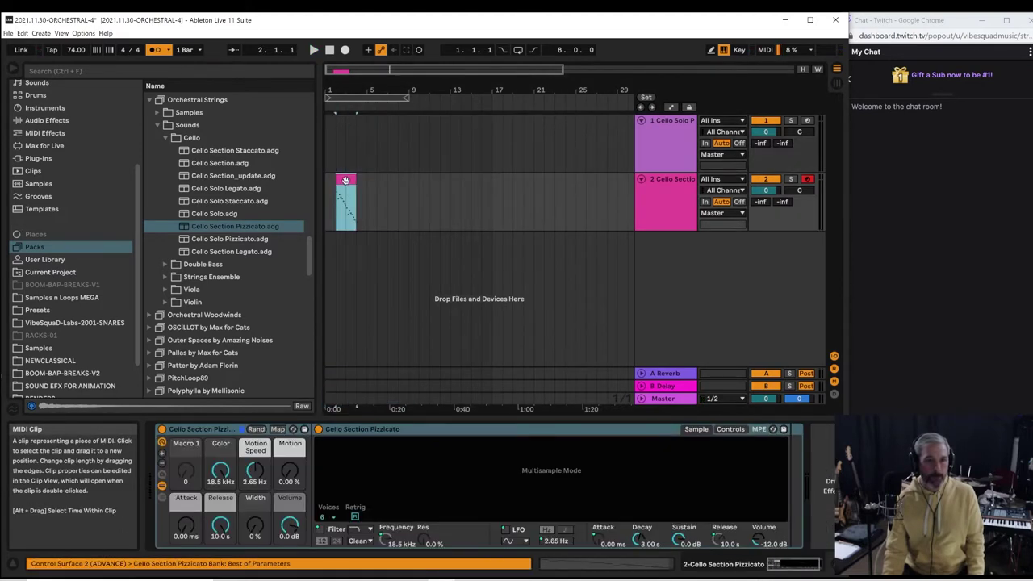
key("space")
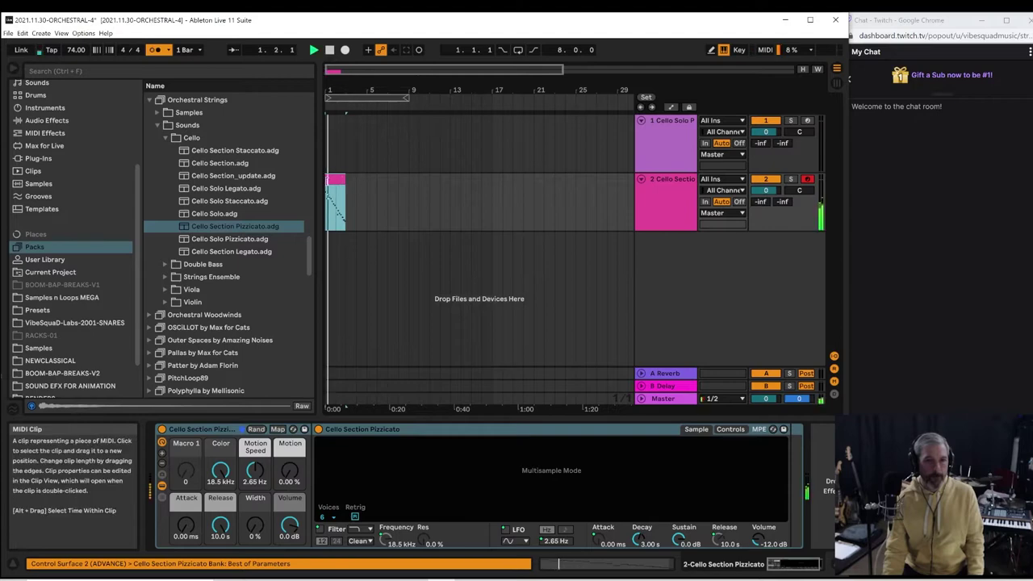
Open the captured clip in an enlarged note editor and quantize all its note starts to 1/8 at 100%
double_click(338, 183)
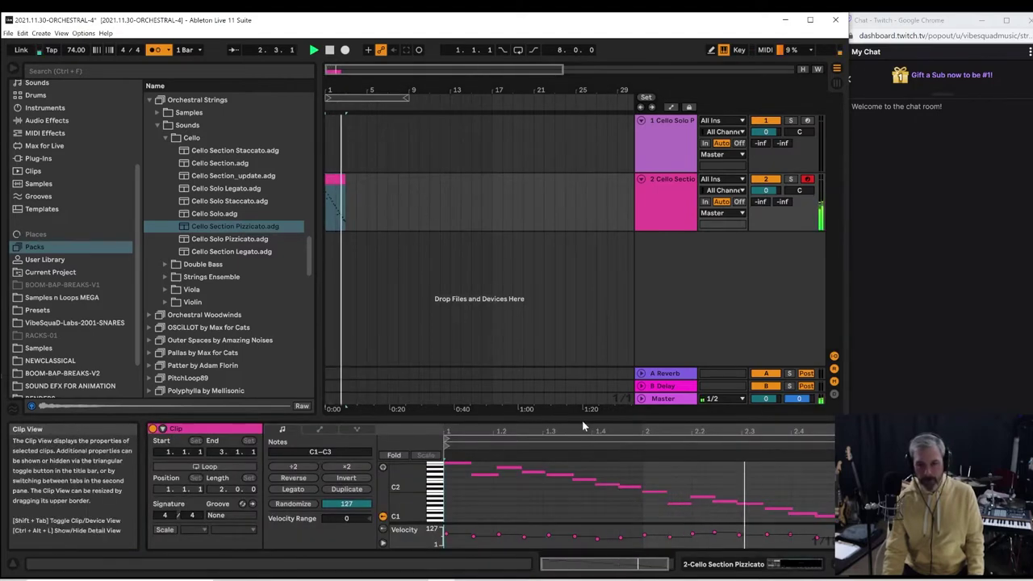
left_click_drag(584, 417, 584, 266)
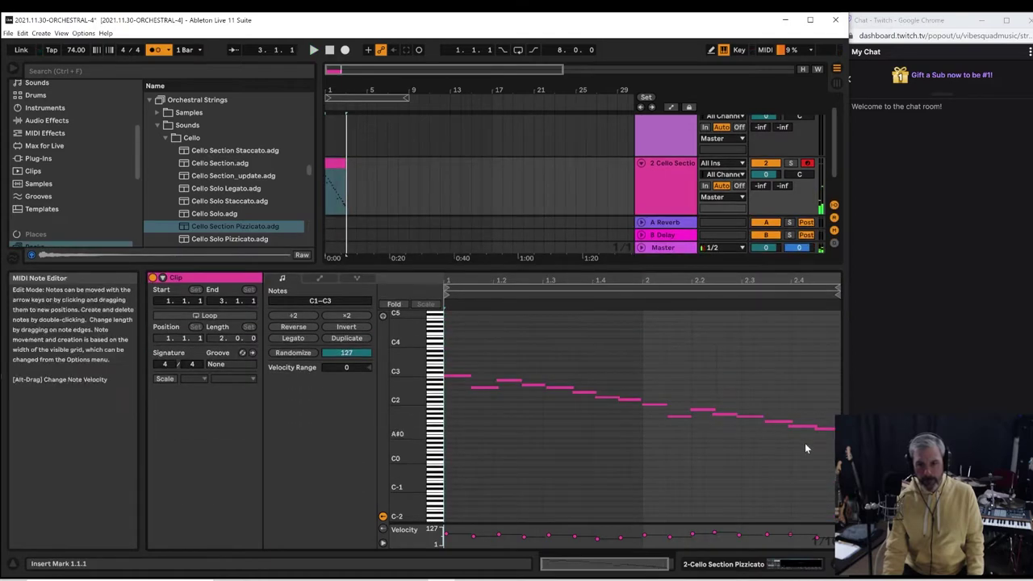
key("ctrl+a")
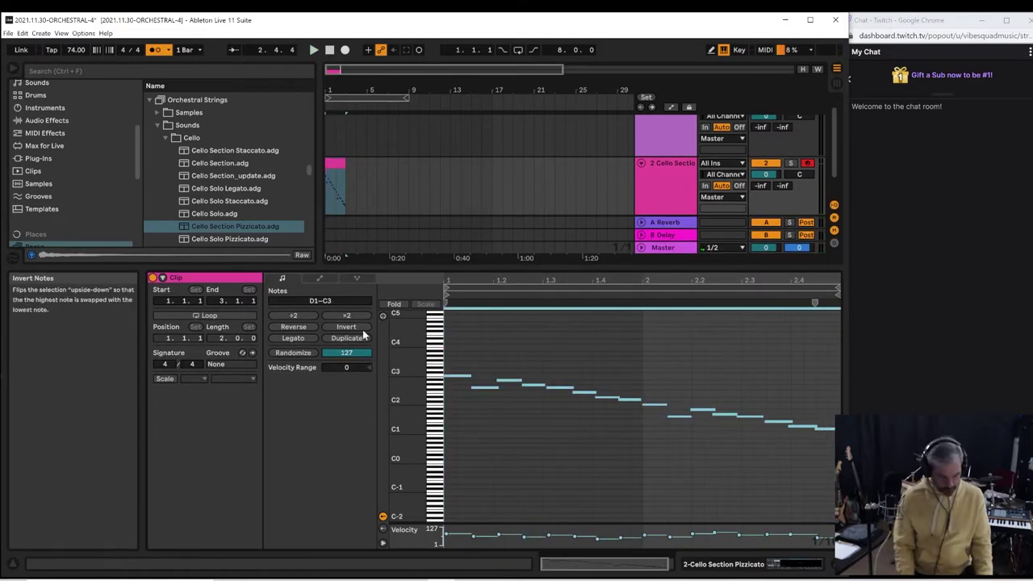
right_click(499, 384)
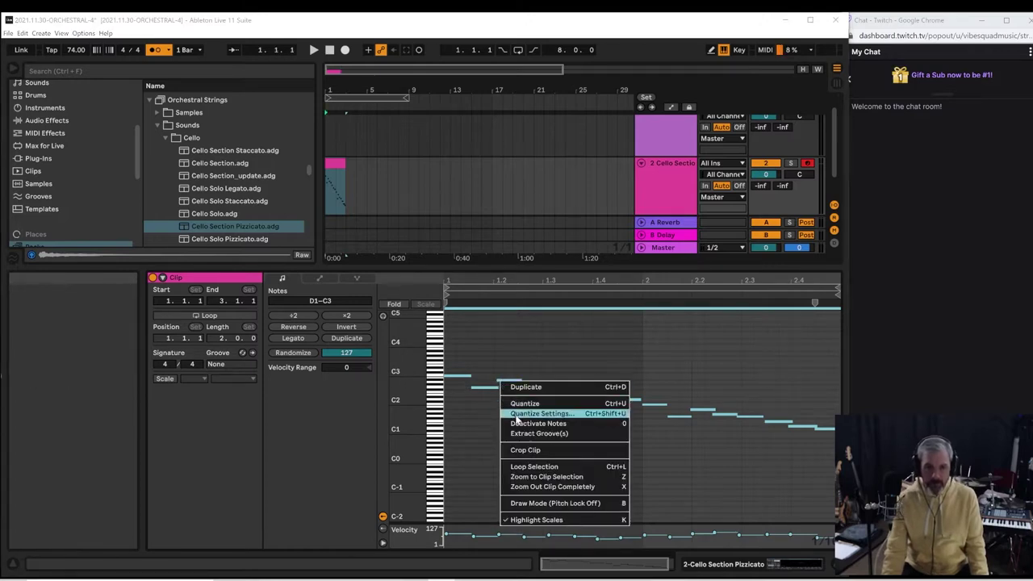
left_click(516, 416)
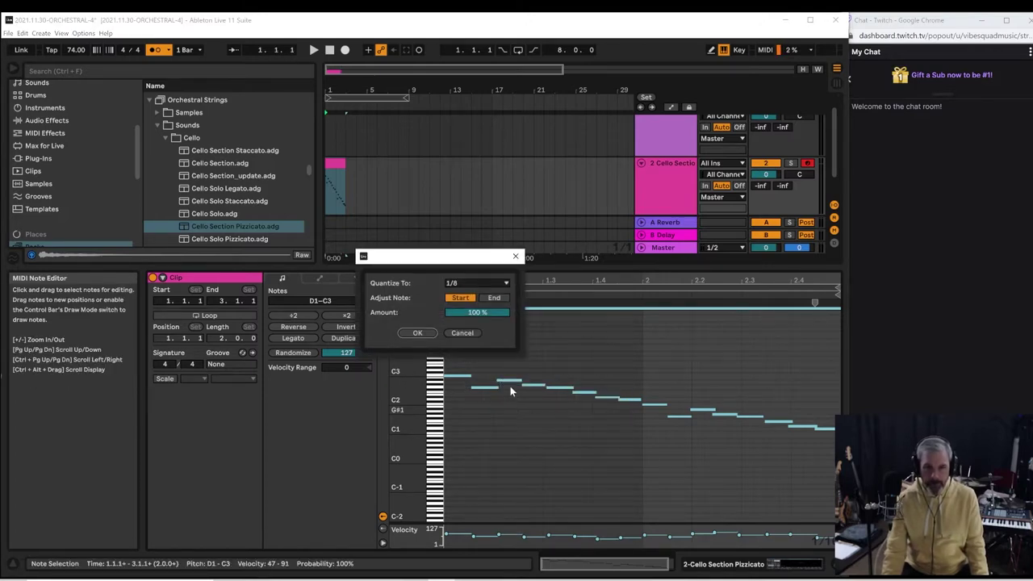
left_click(417, 334)
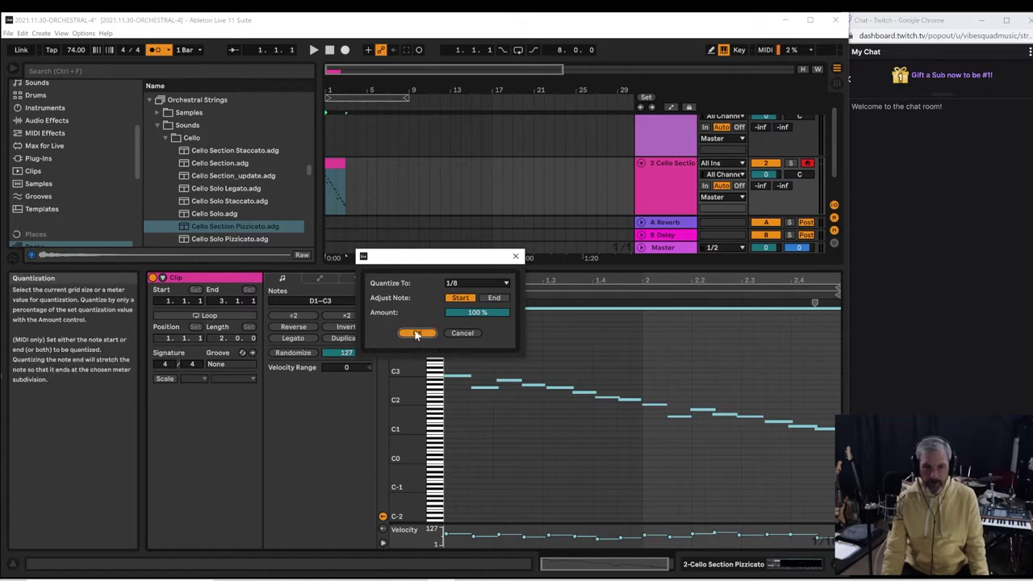
key("space")
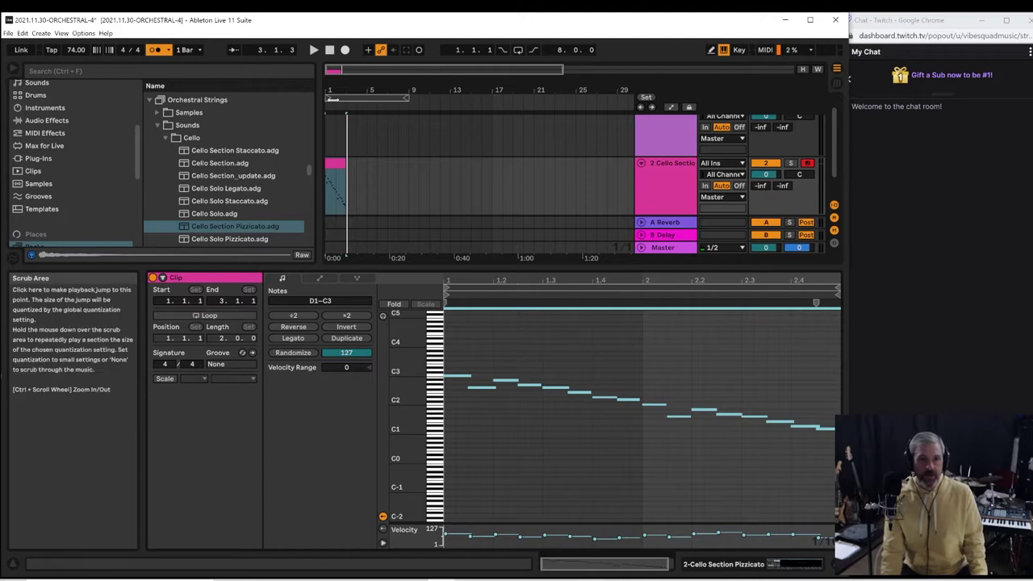
Set the arrangement loop range to start at 3.1.1 with a length of two bars, directly after the clip
left_click_drag(330, 99, 347, 99)
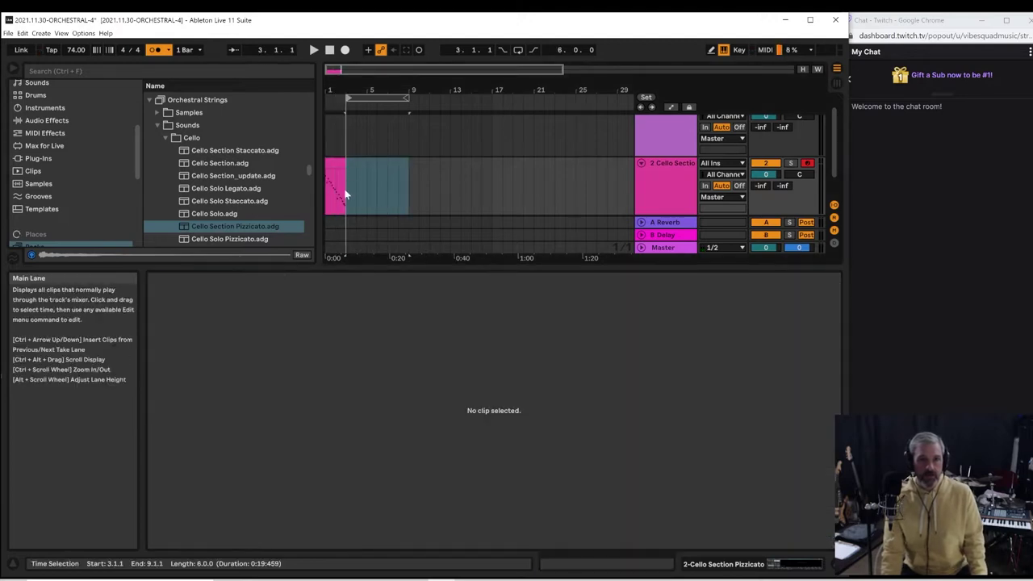
left_click(344, 194)
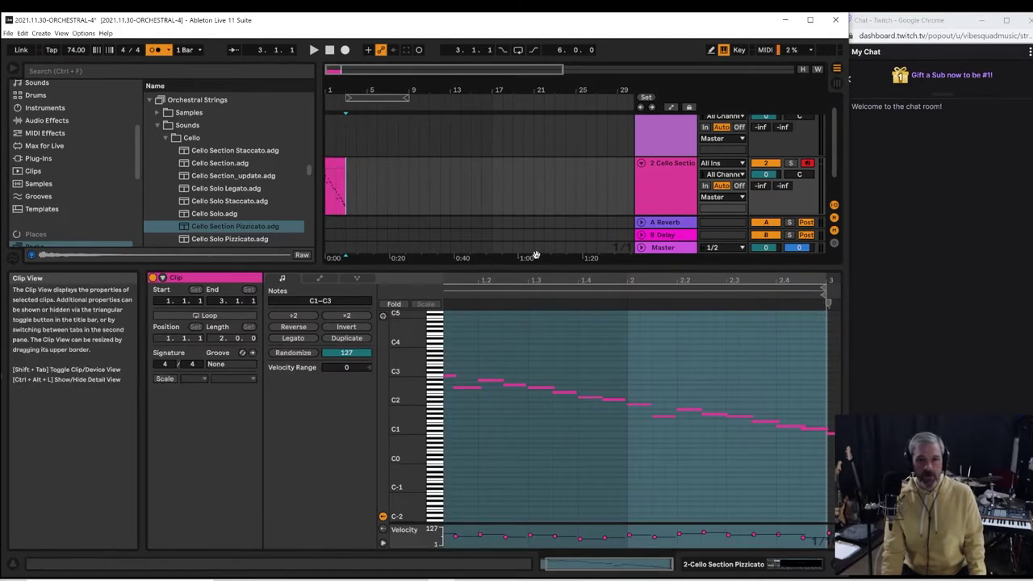
left_click_drag(405, 97, 367, 98)
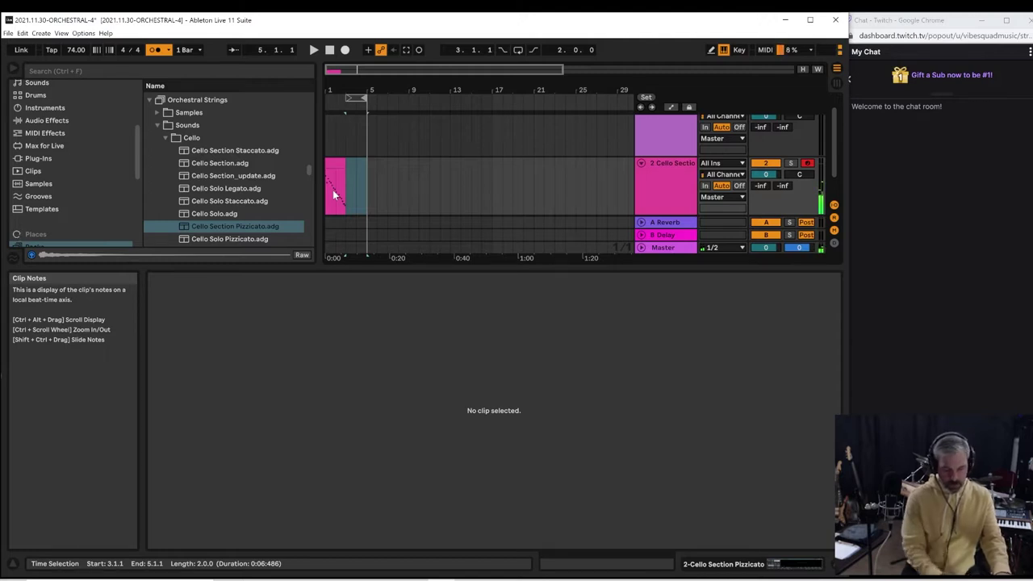
left_click(337, 186)
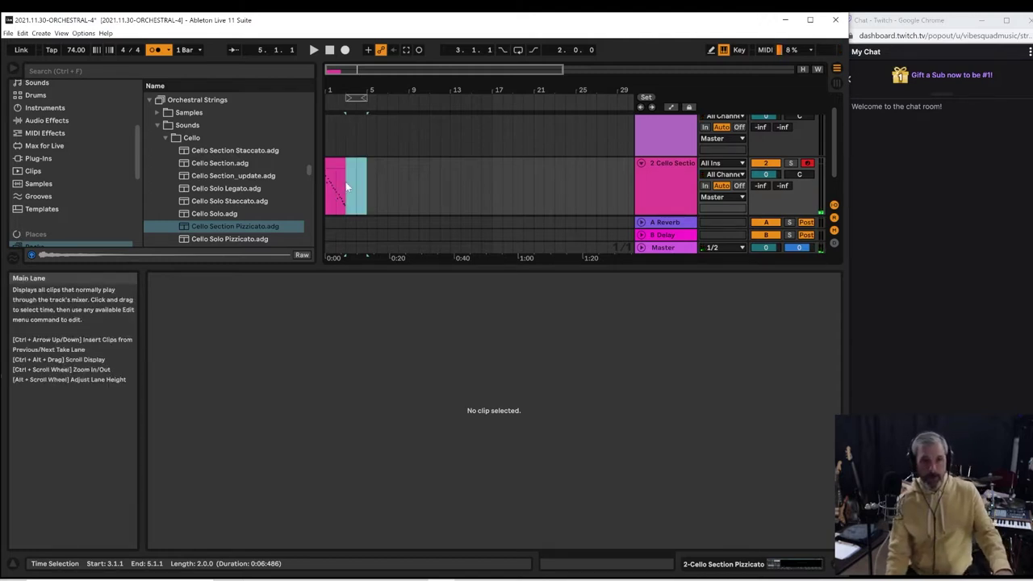
left_click(346, 179)
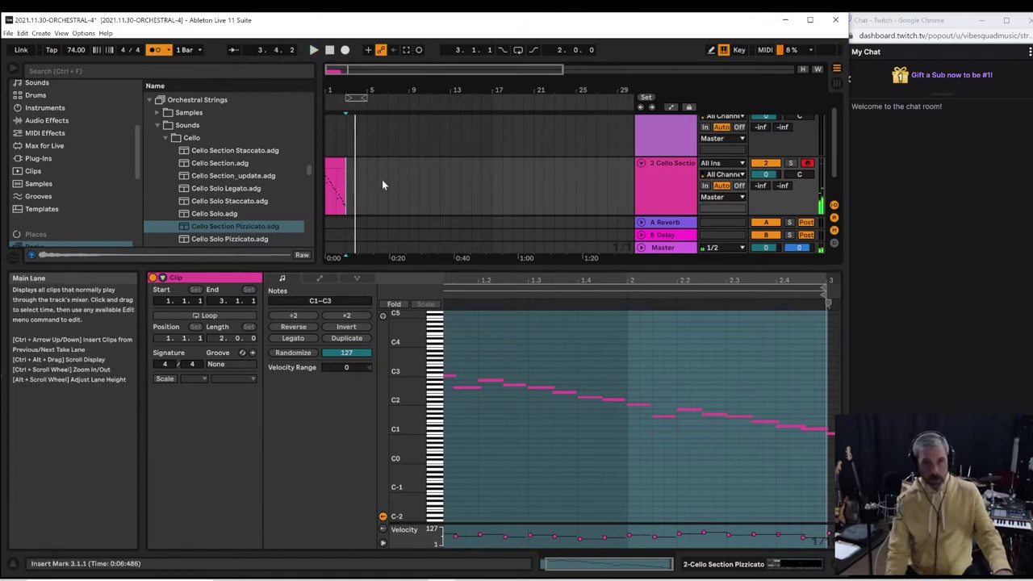
left_click(344, 50)
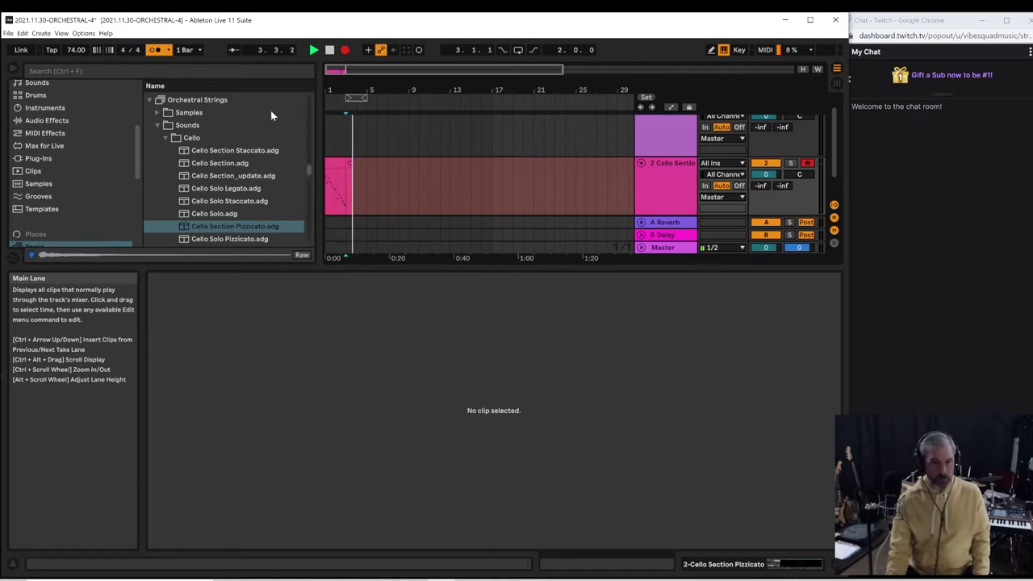
key("space")
Set the metronome count-in to 1 bar and record a two-bar phrase on track 2 from 3.1.1
left_click(168, 50)
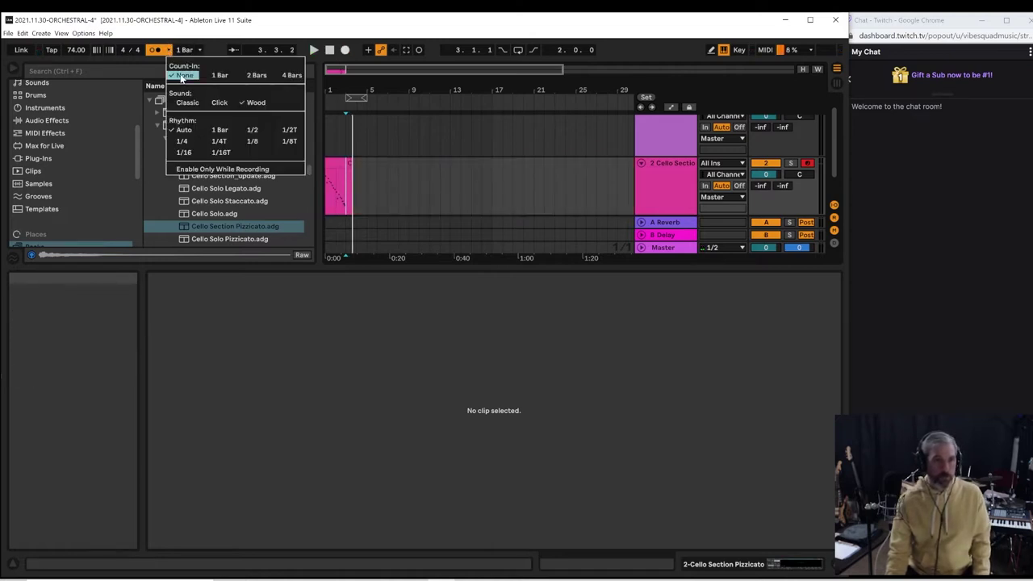
left_click(225, 75)
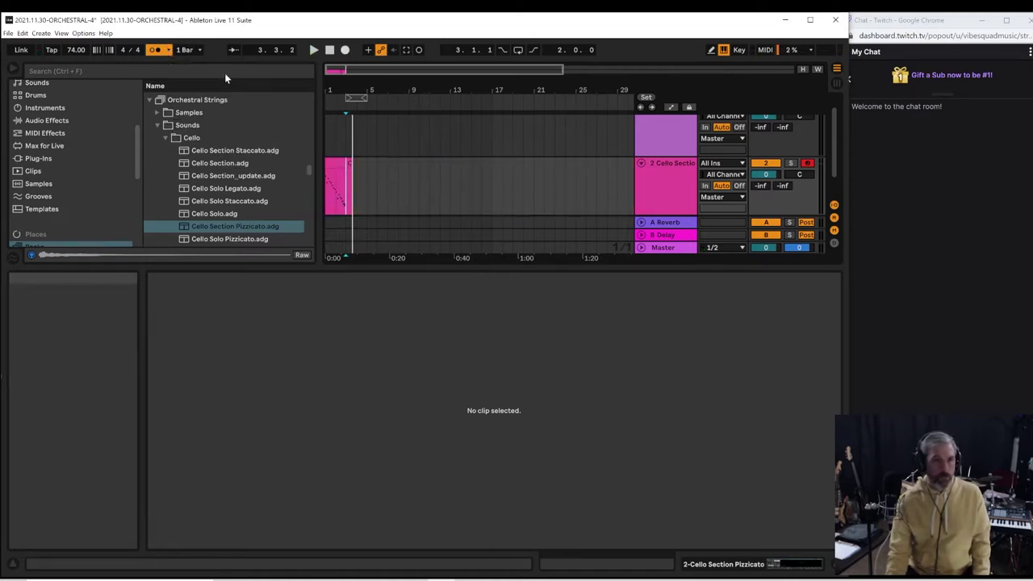
left_click(354, 176)
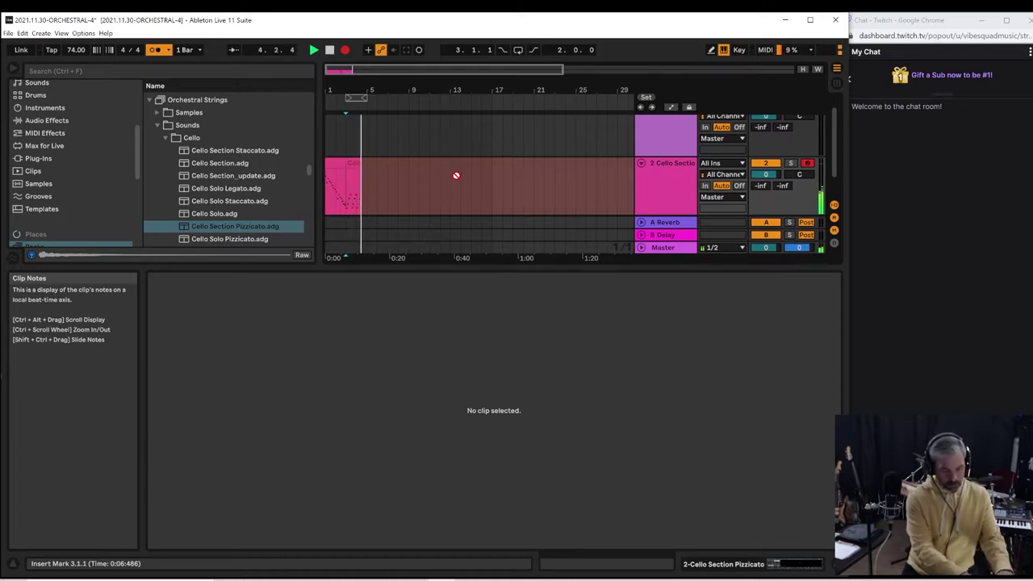
key("space")
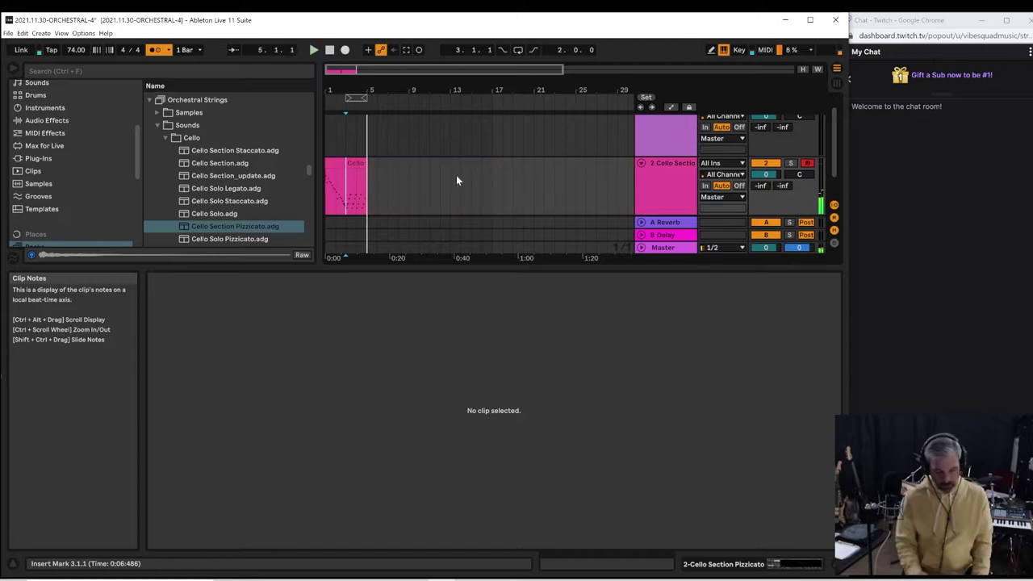
Play back the newly recorded clip at bar 3 and quantize all its notes
left_click(356, 172)
key("space")
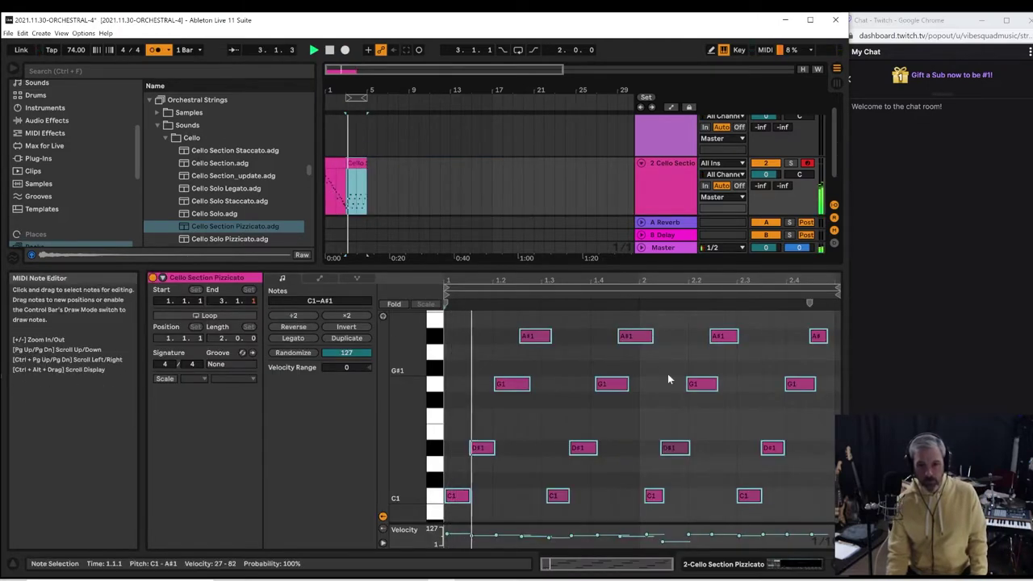
key("space")
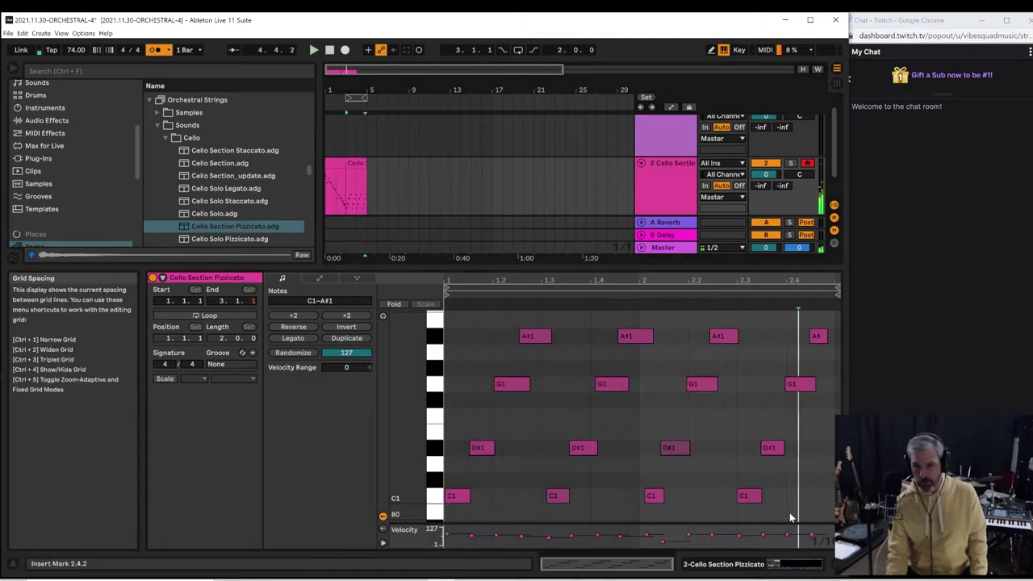
left_click_drag(789, 513, 587, 362)
key("ctrl+a")
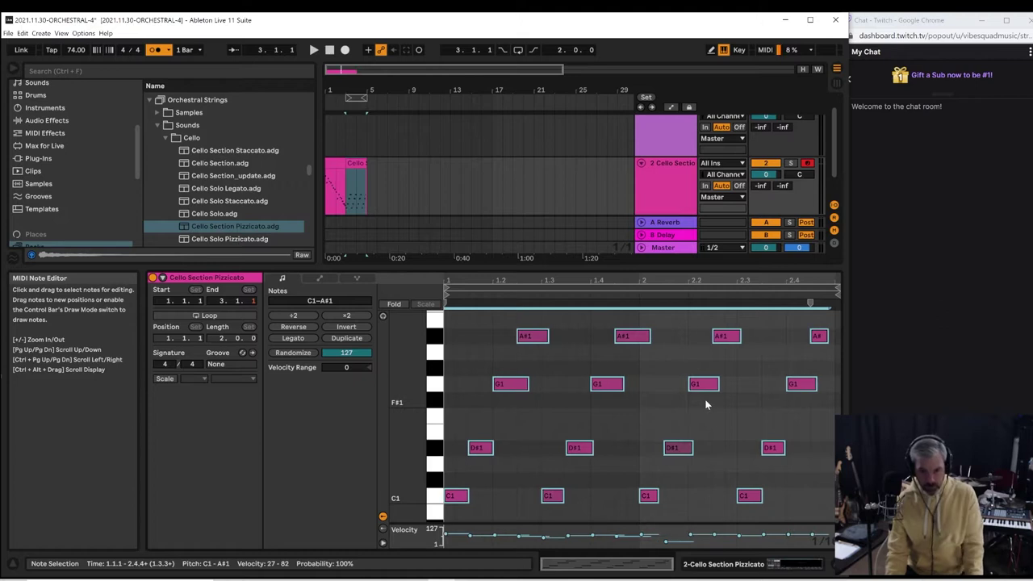
Duplicate the quantized clip directly after itself and extend the arrangement loop length to four bars
key("space")
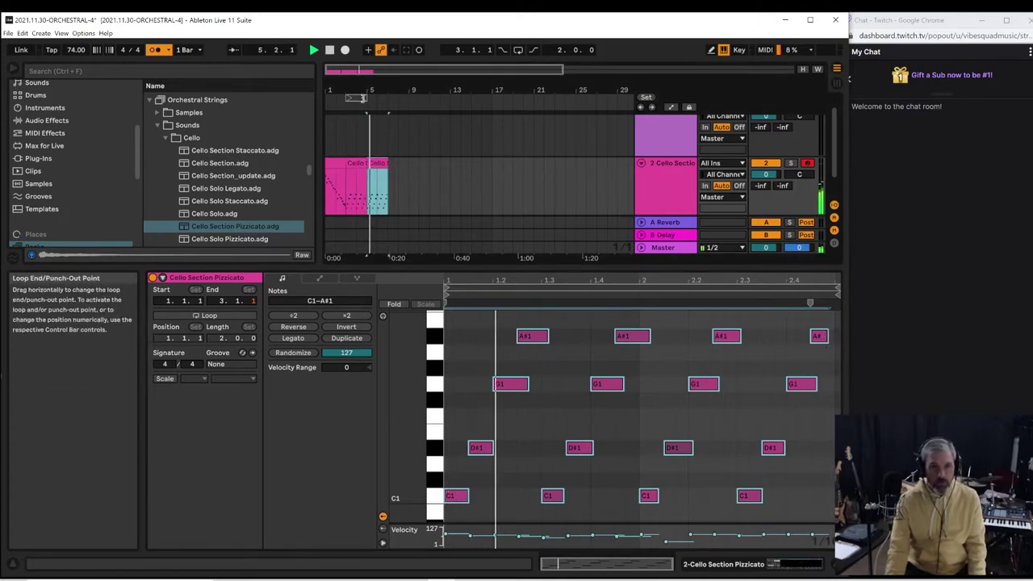
left_click_drag(367, 97, 387, 97)
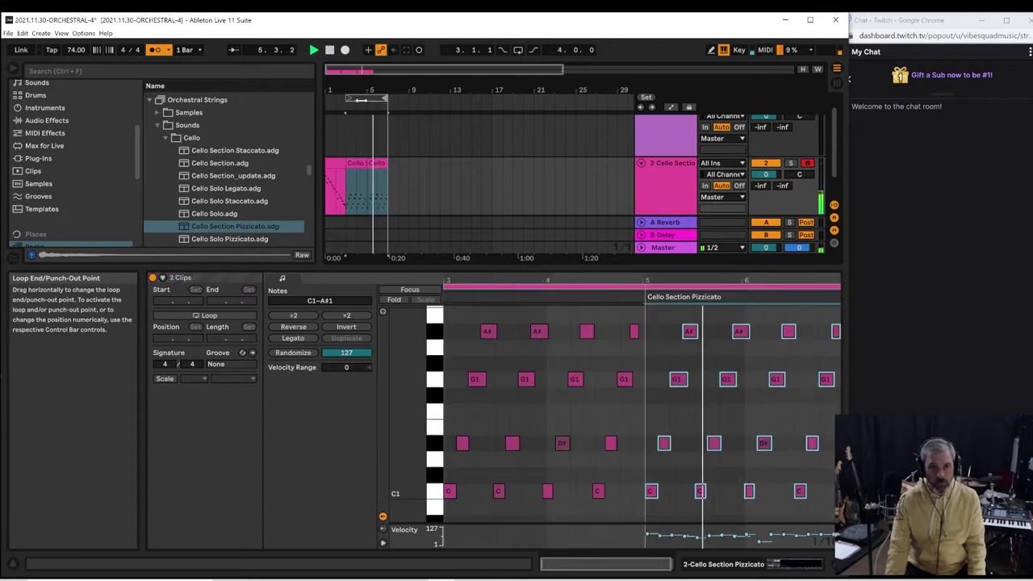
left_click(340, 147)
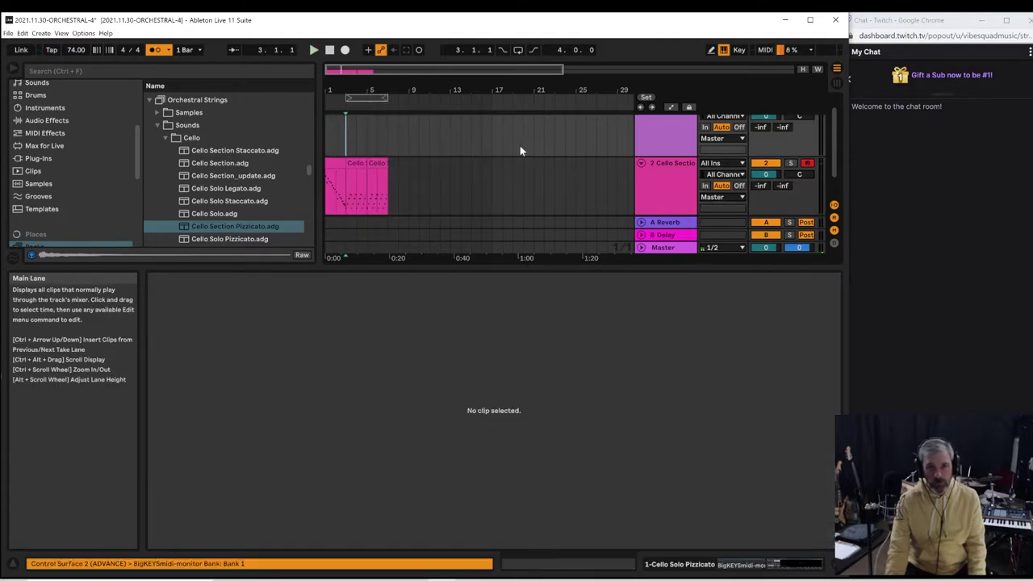
Arm and audition the Cello Solo Pizzicato track during playback, and delete that track
scroll(519, 145, "up", 1)
left_click(653, 134)
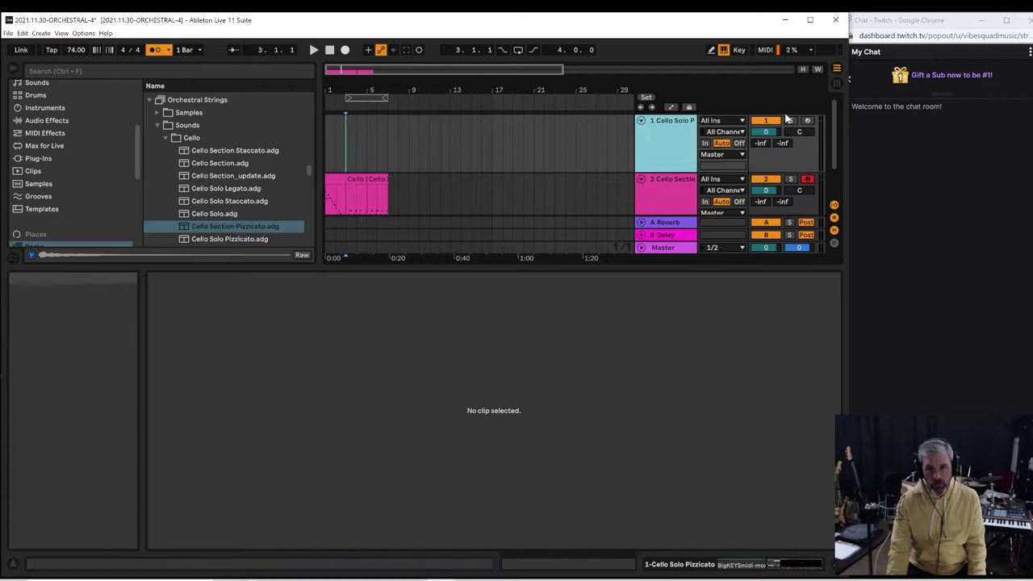
left_click(808, 120)
key("space")
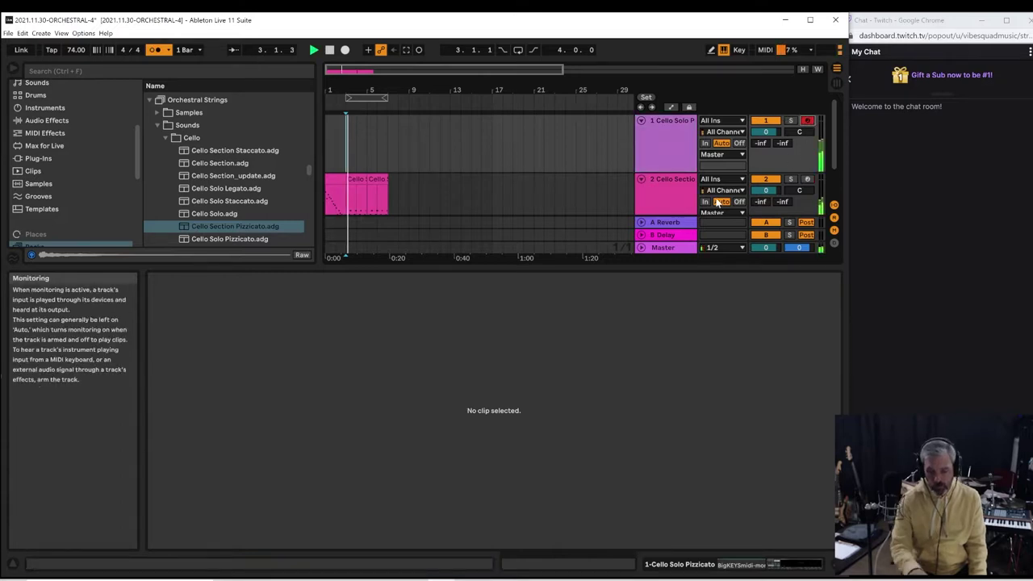
left_click(671, 131)
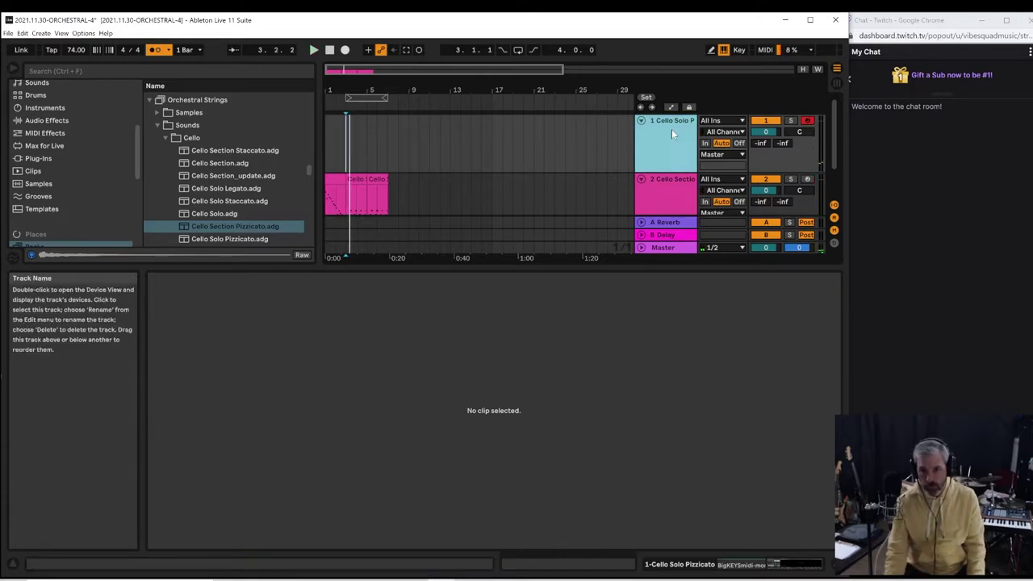
key("Delete")
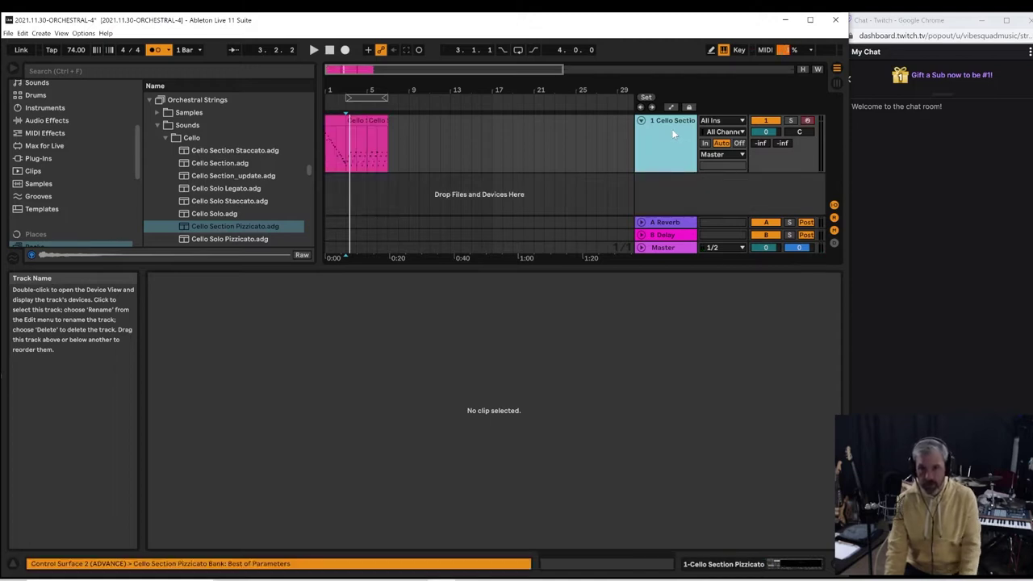
Create a second MIDI track below the existing one with the Cello Section Pizzicato preset
key("space")
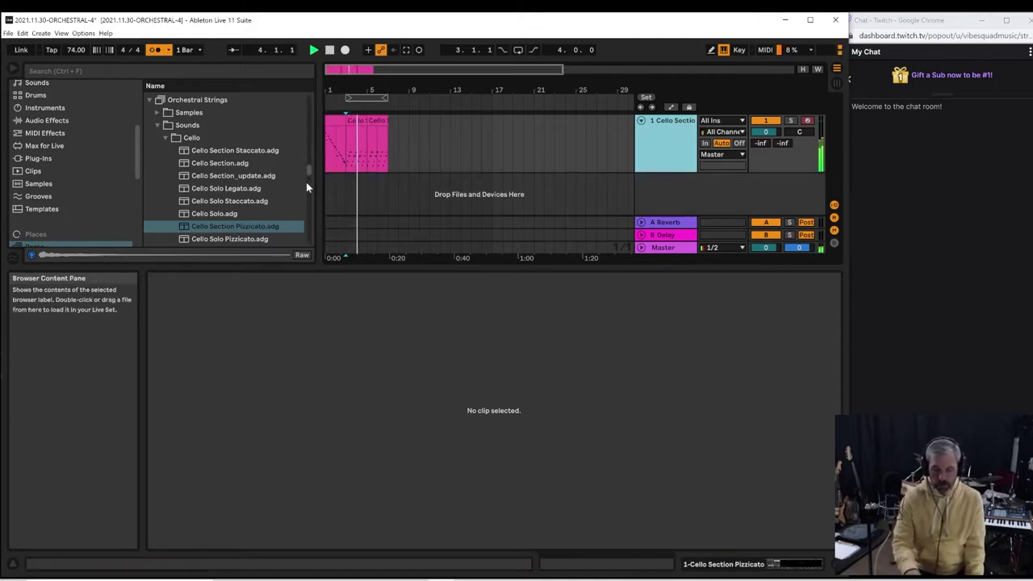
left_click(184, 231)
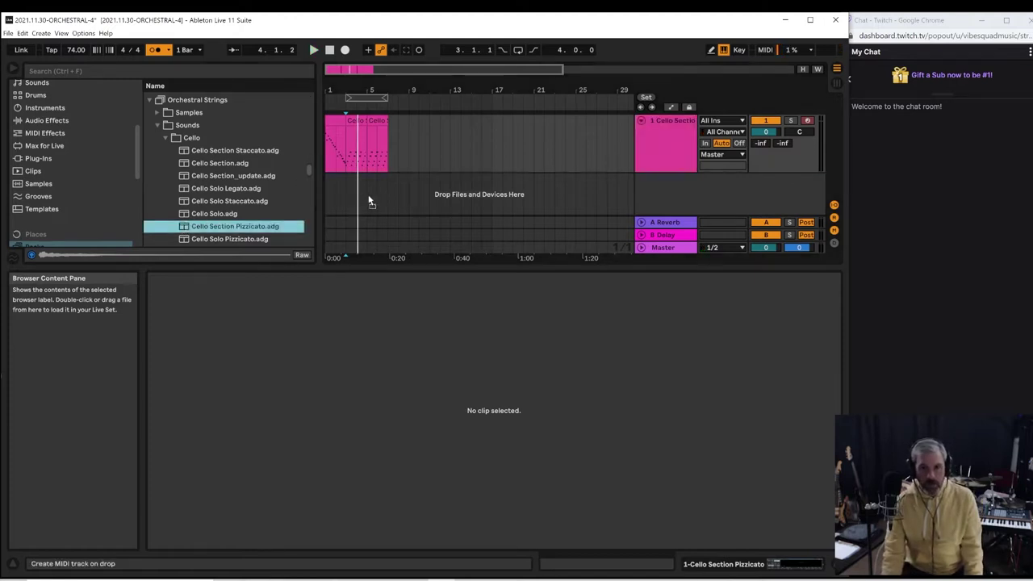
left_click_drag(368, 201, 369, 200)
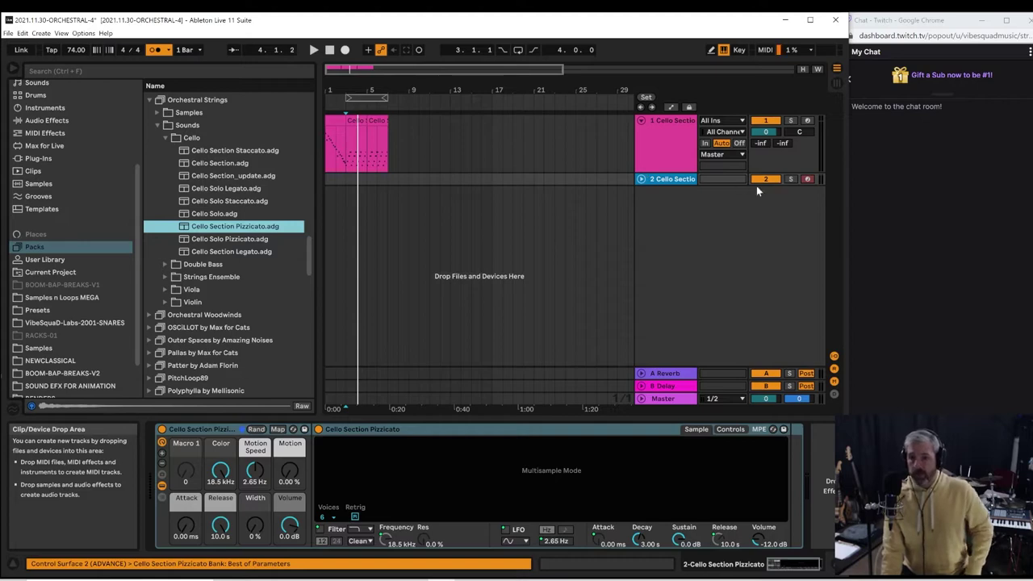
Enable arrangement looping and play the four-bar loop from 3.1.1
left_click(356, 161)
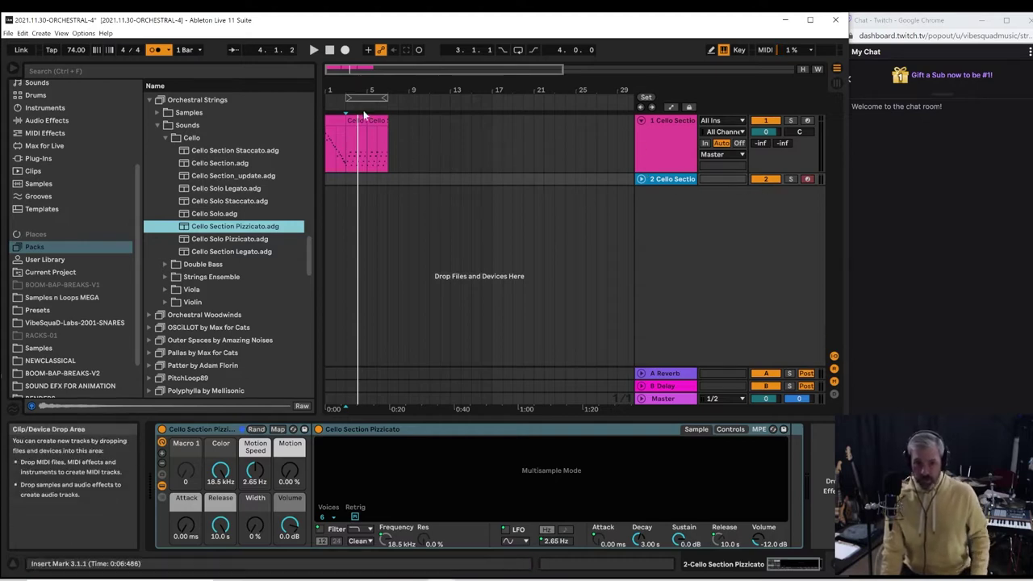
left_click(348, 179)
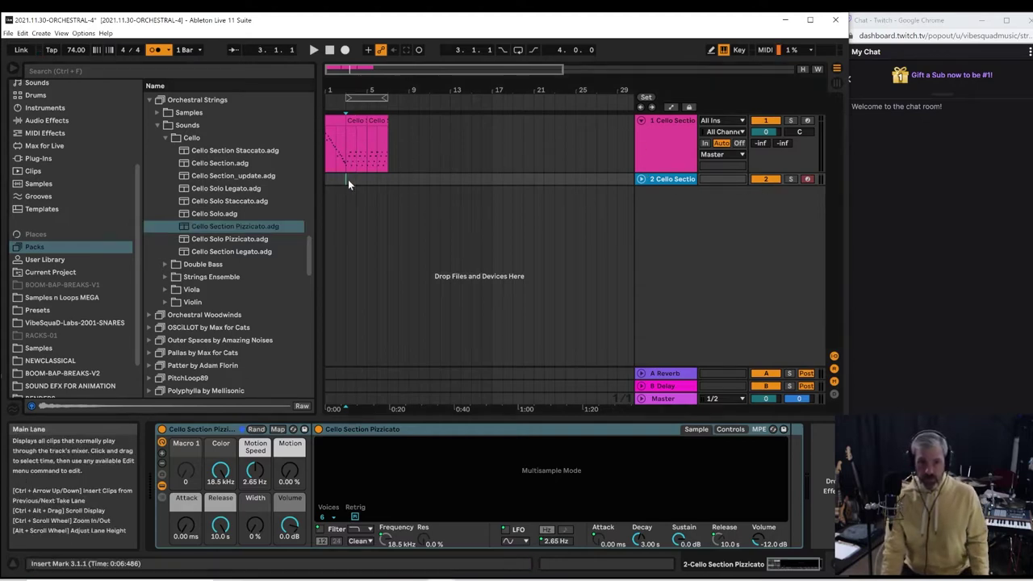
left_click(520, 53)
key("space")
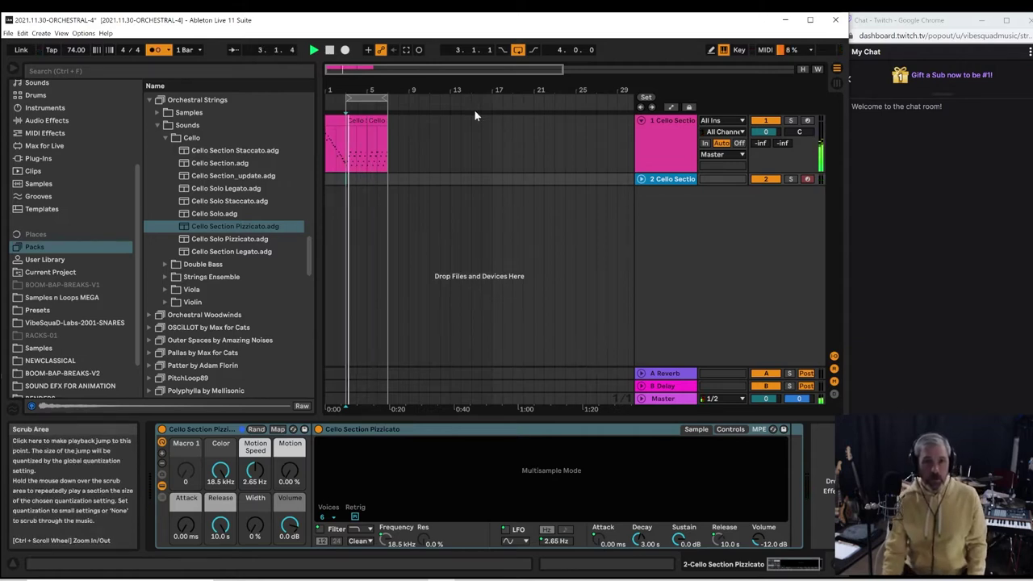
Undo the insertion of the second Cello Section Pizzicato track and redo it
left_click_drag(401, 82, 398, 117)
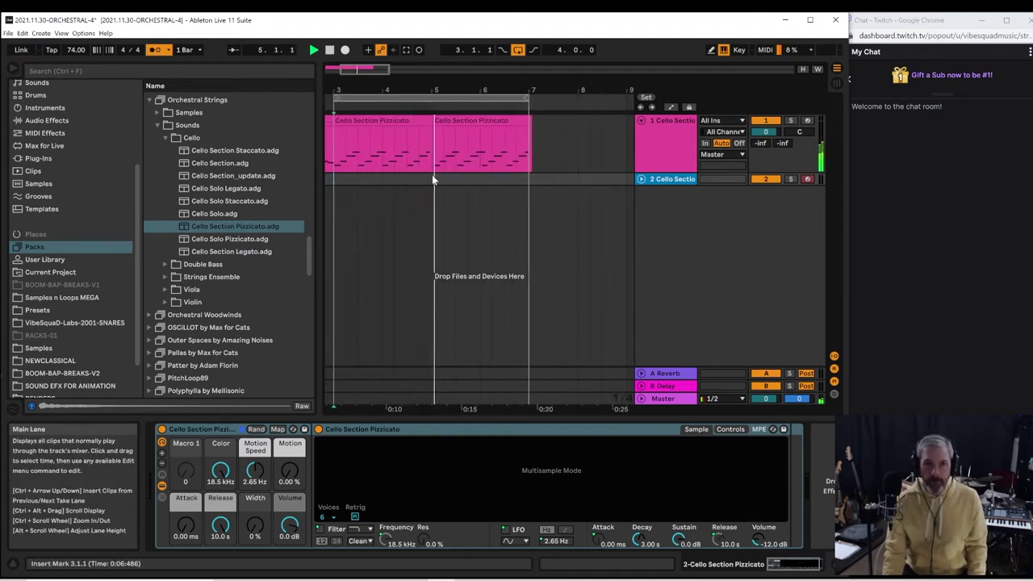
left_click_drag(434, 91, 420, 123)
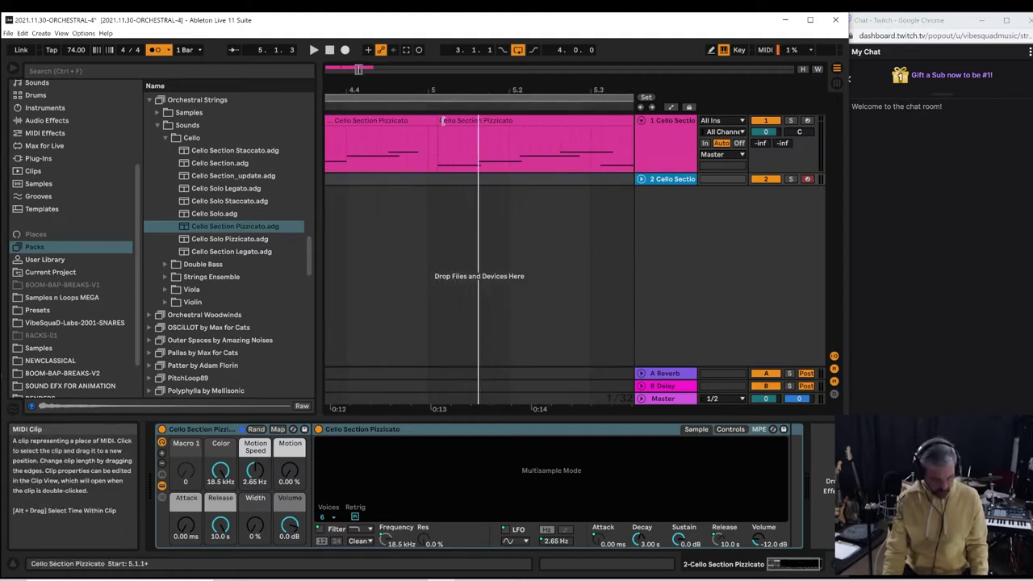
key("Delete")
left_click_drag(436, 91, 426, 65)
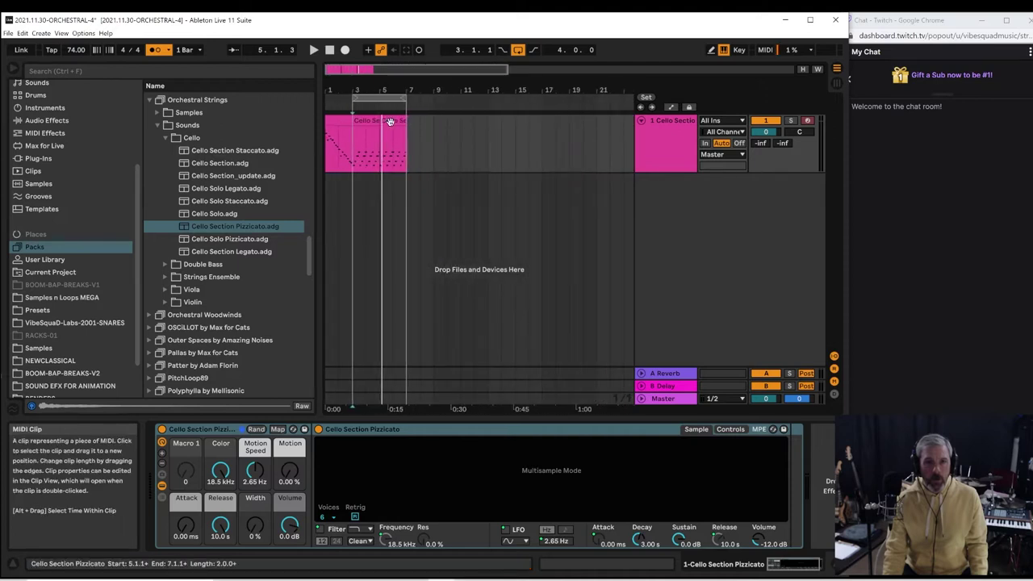
left_click(390, 121)
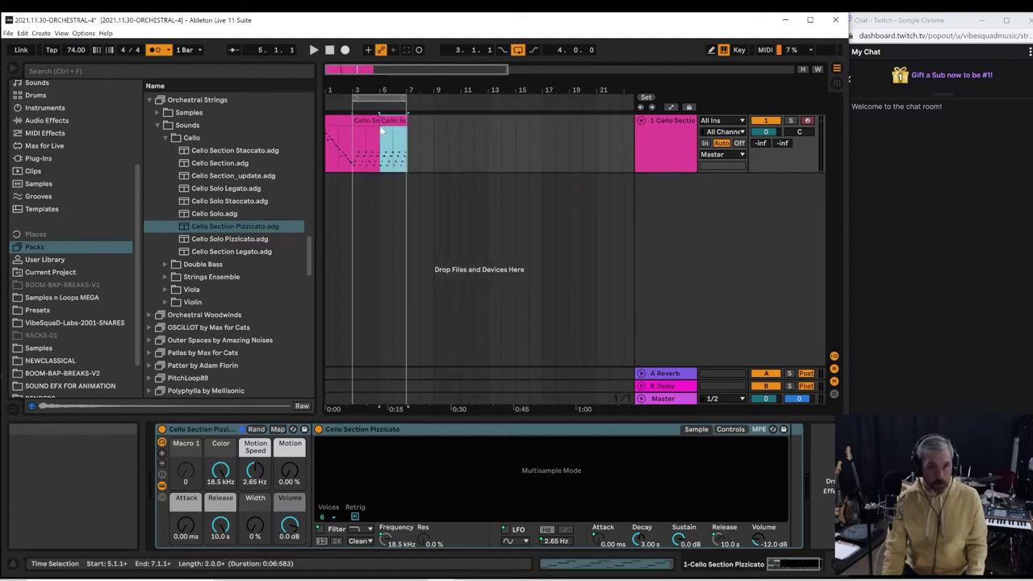
left_click(23, 34)
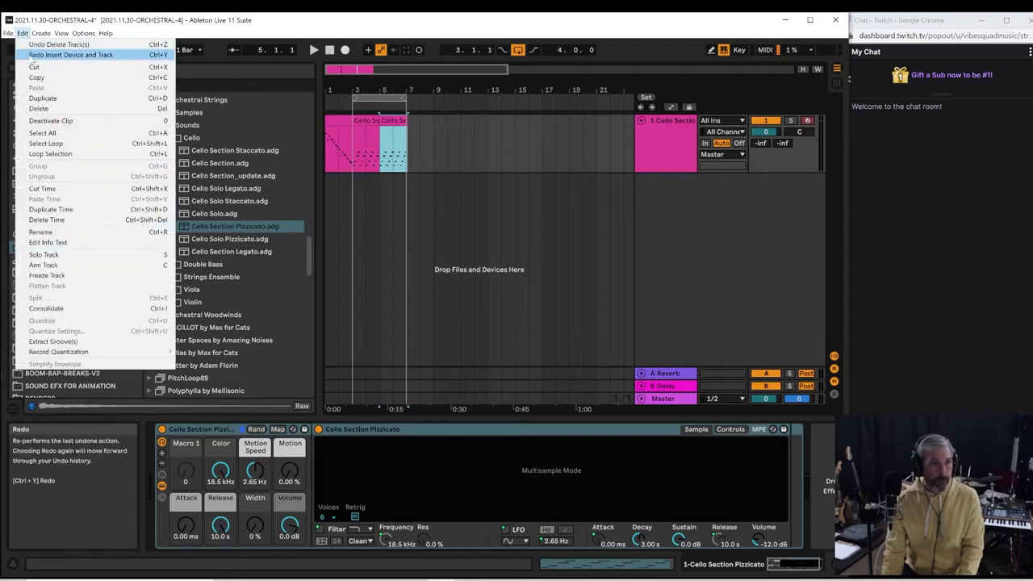
left_click(29, 55)
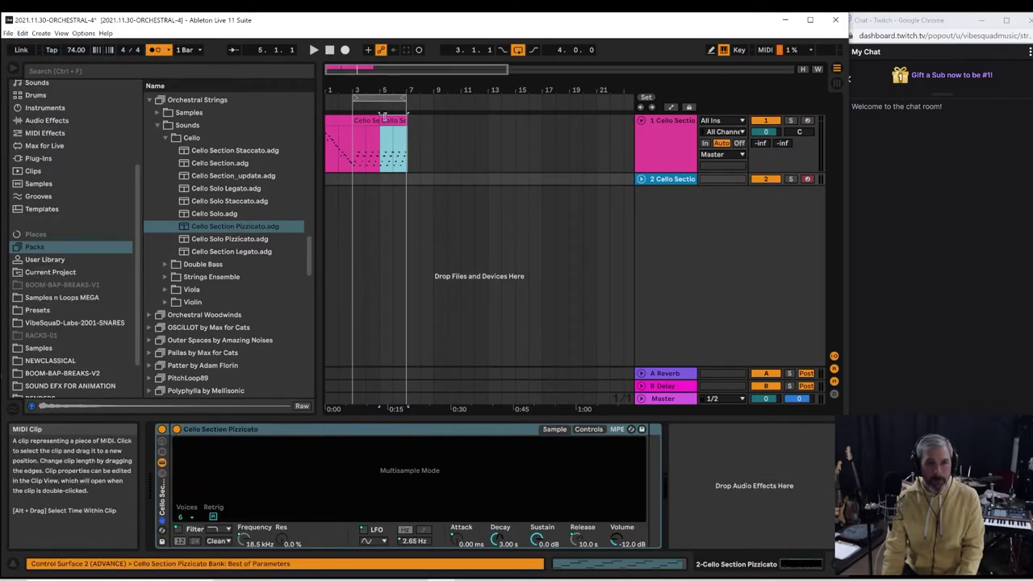
Replace the misaligned copy at bar 5 by trimming the bar 3 clip to end at 5.1.1 and duplicating it from there
left_click(388, 119)
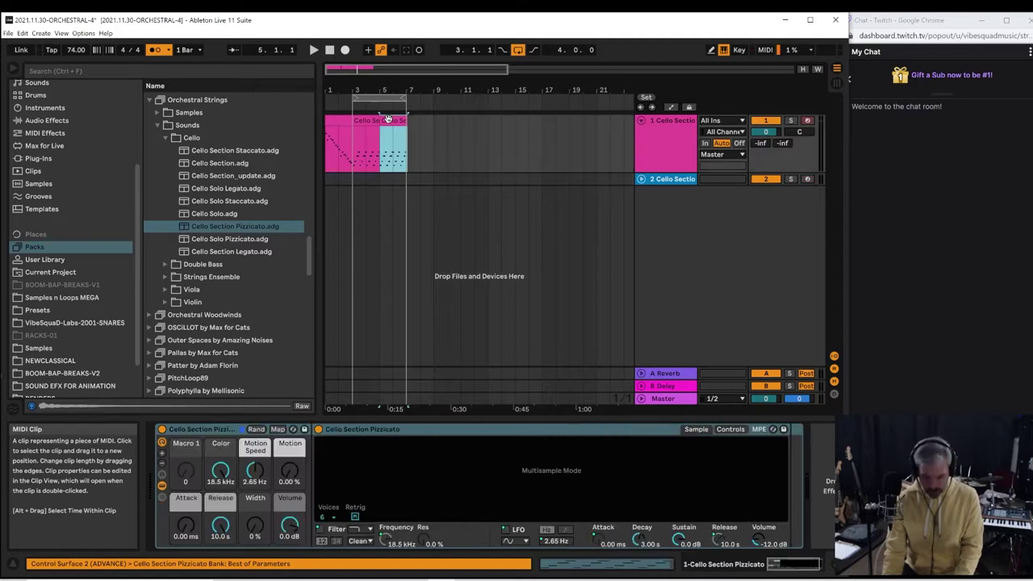
left_click_drag(389, 118, 565, 162)
key("space")
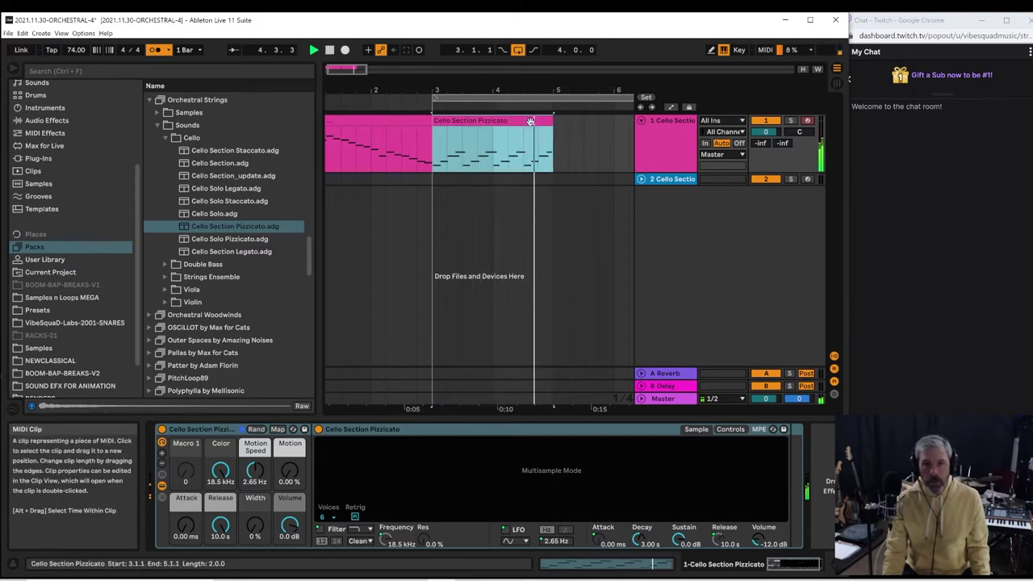
key("ctrl+d")
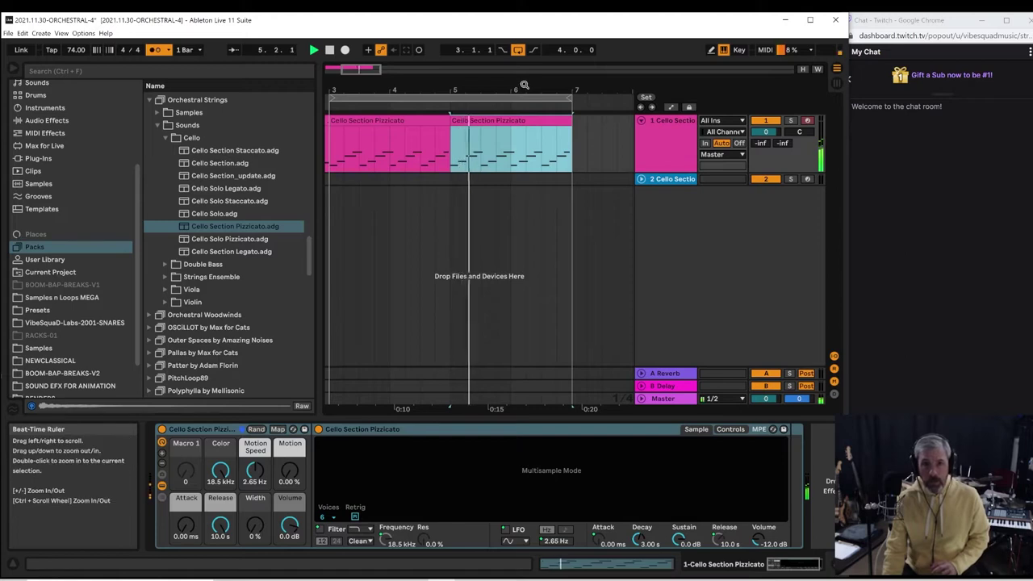
Arm track 2, capture the MIDI phrase played over the loop as a clip, and stop the transport
left_click_drag(484, 93, 481, 87)
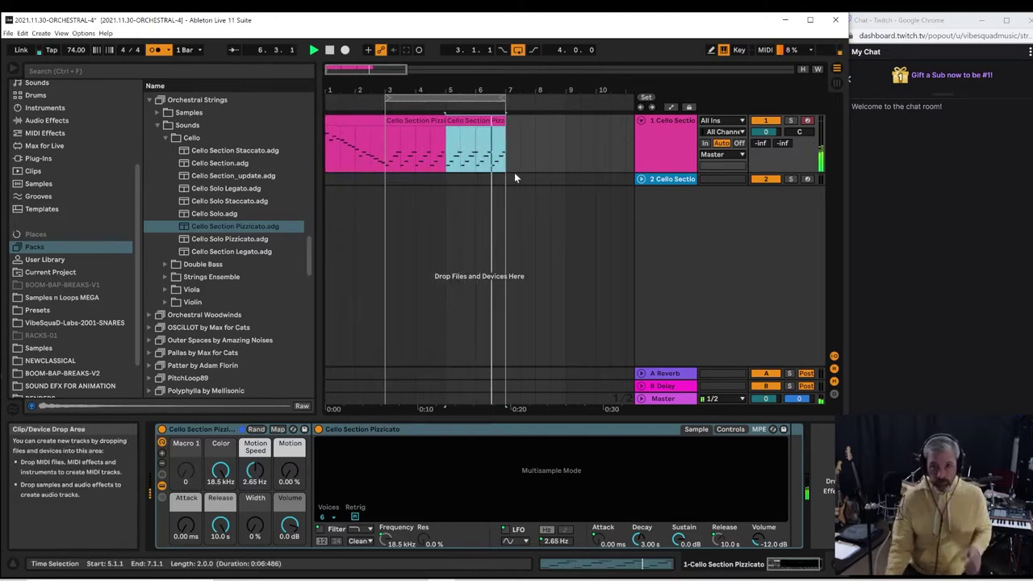
left_click(807, 179)
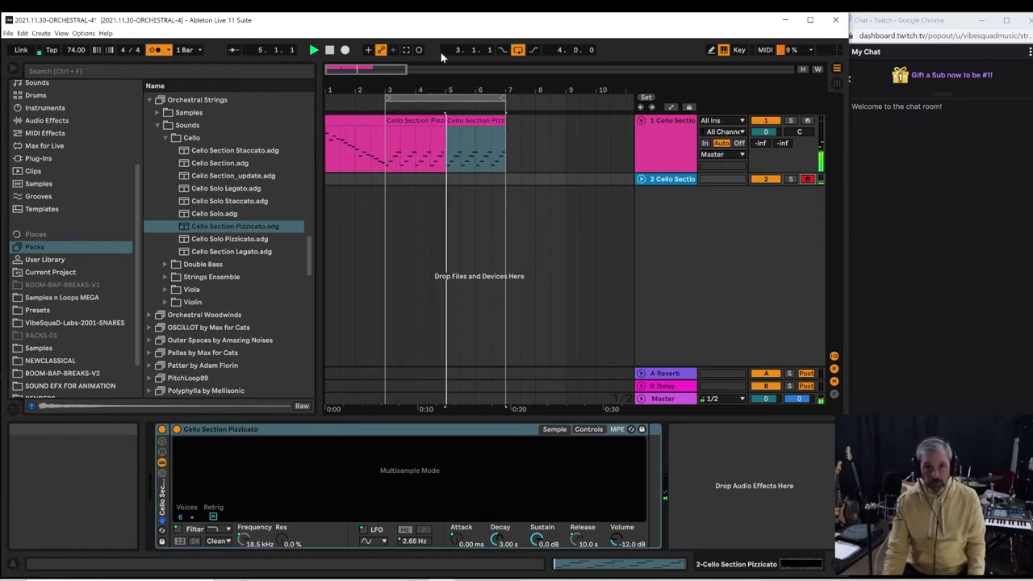
left_click(405, 50)
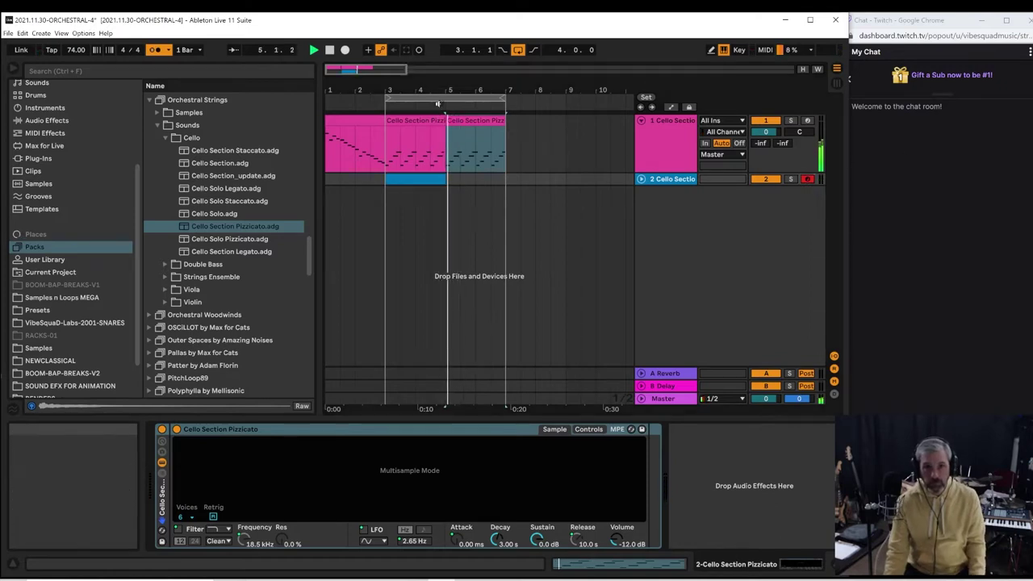
left_click(626, 179)
key("space")
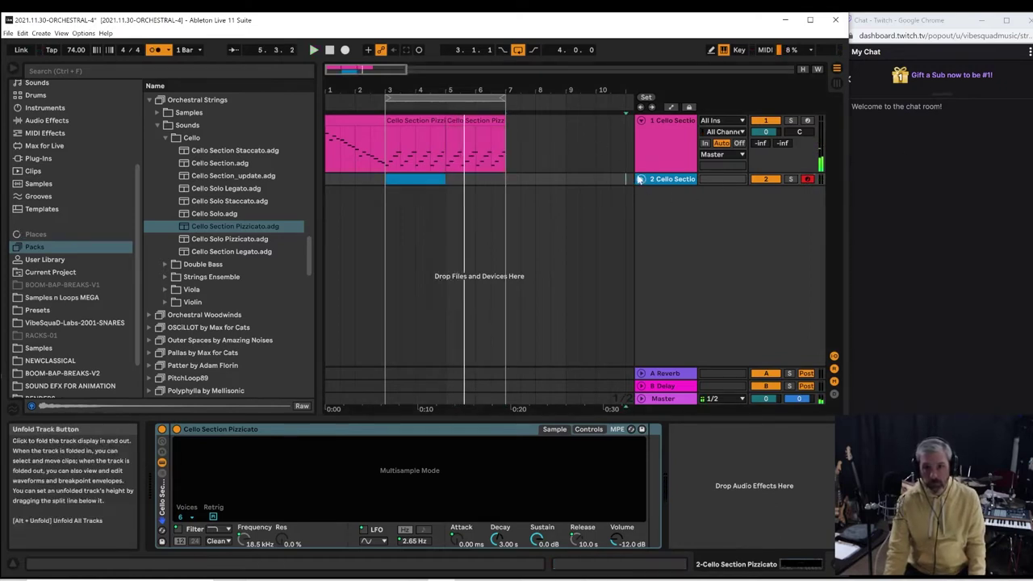
Unfold the second cello track and play the loop from 3.1.1
left_click(641, 178)
left_click(384, 214)
key("space")
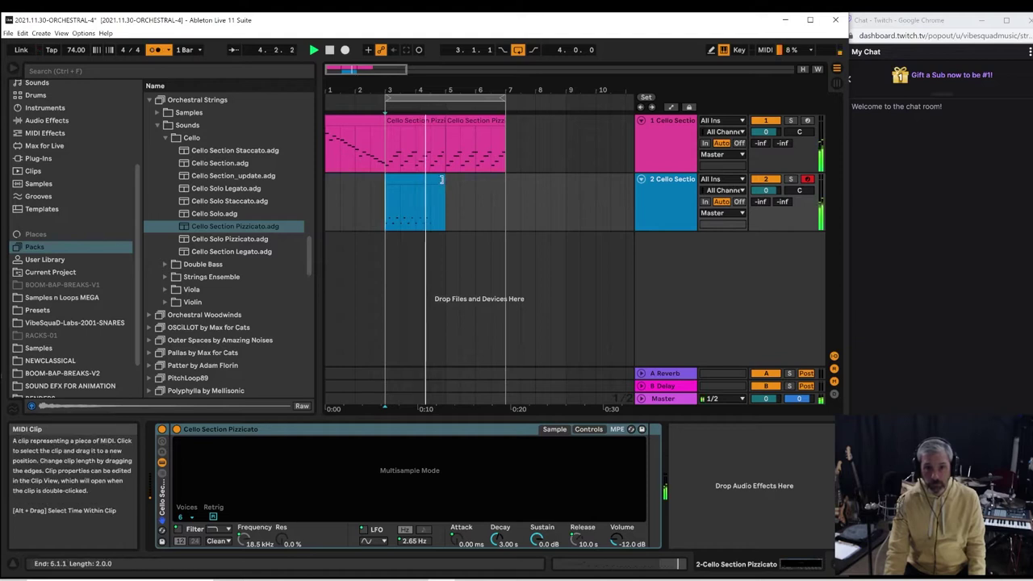
Trim the start of track 2's clip to 3.3.1 and duplicate the two-bar phrase at 5.1.1, with the metronome off
mouse_move(441, 178)
left_mouse_down()
mouse_move(418, 179)
mouse_move(432, 180)
left_mouse_up()
left_click(387, 204)
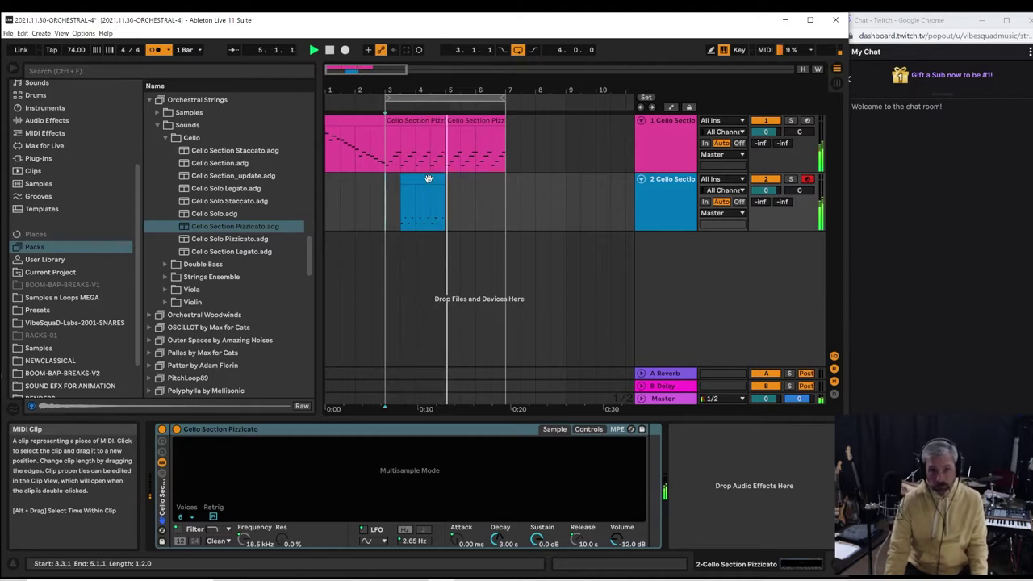
left_click_drag(426, 176, 488, 175)
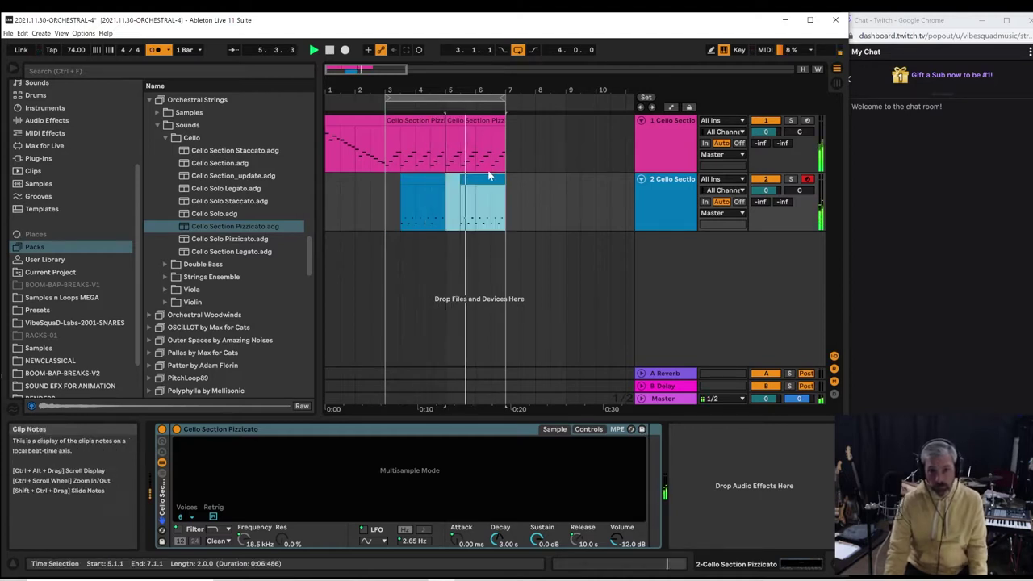
left_click(156, 50)
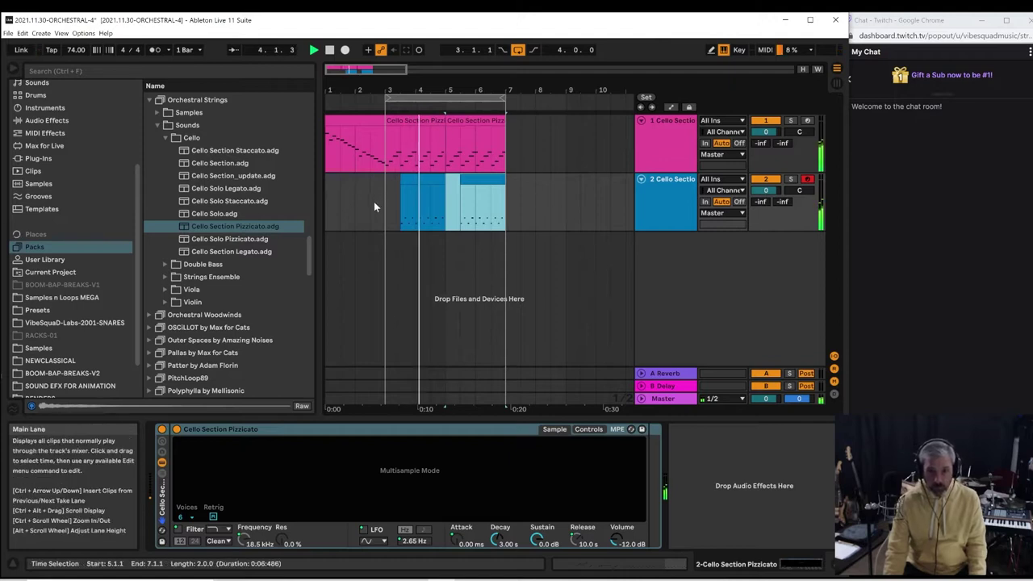
Duplicate bars 3 to 6 of both cello tracks at bar 7 and move the four-bar loop to 7.1.1
left_click_drag(384, 210, 492, 162)
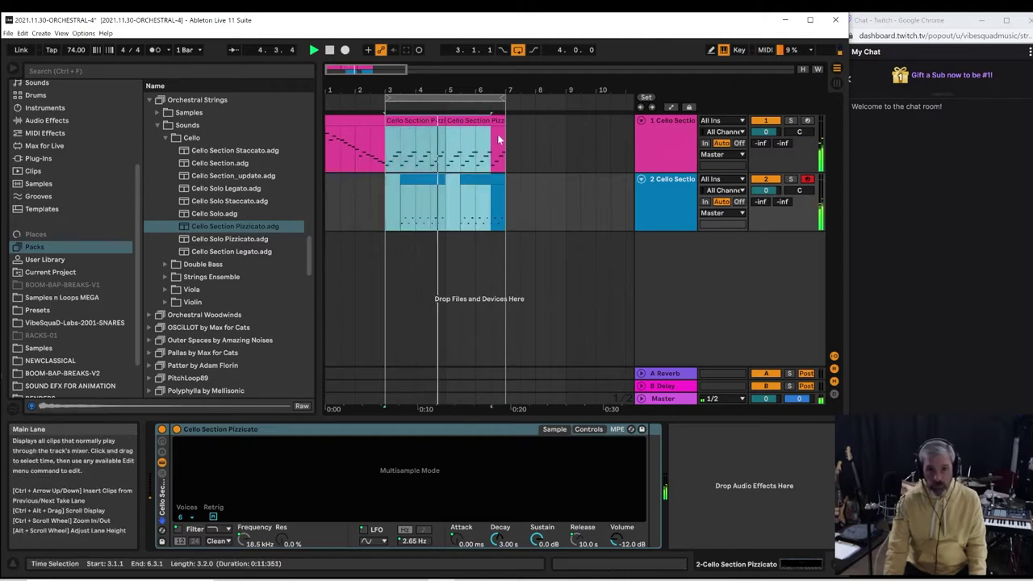
key("ctrl+d")
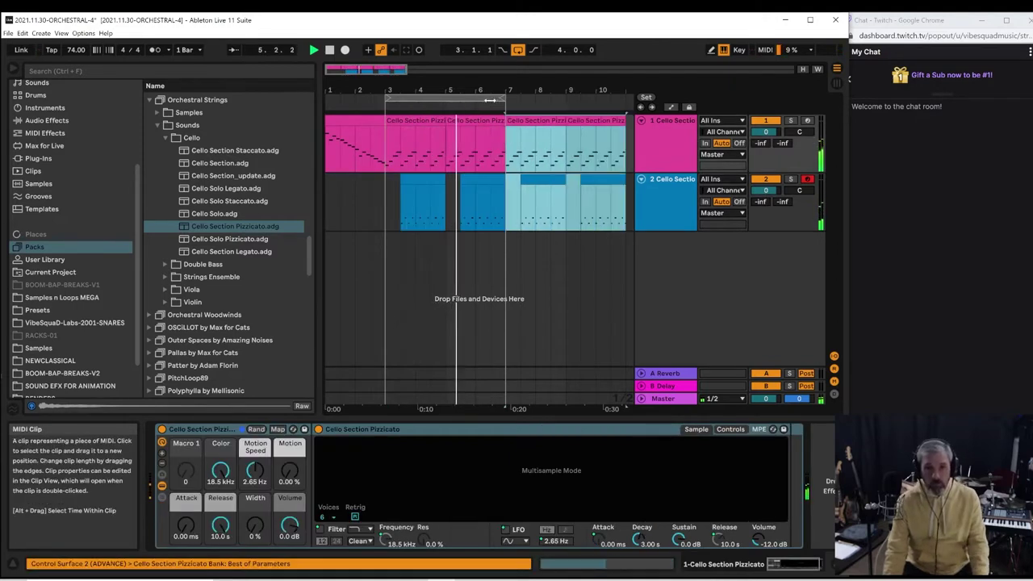
left_click_drag(490, 100, 610, 100)
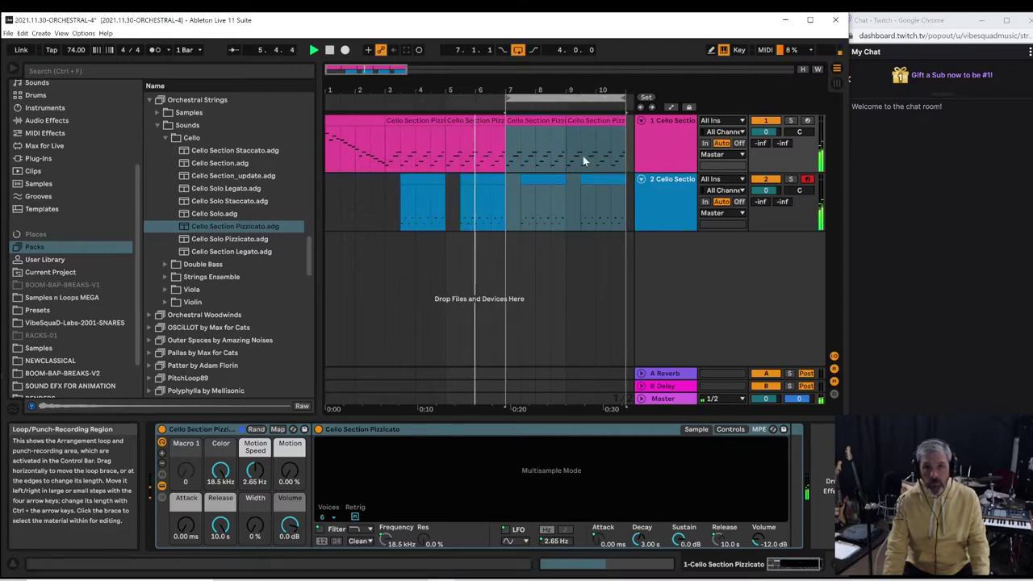
Preview the Strings Ensemble presets and load Strings Ensemble Pizzicato onto a new third track
left_click(162, 137)
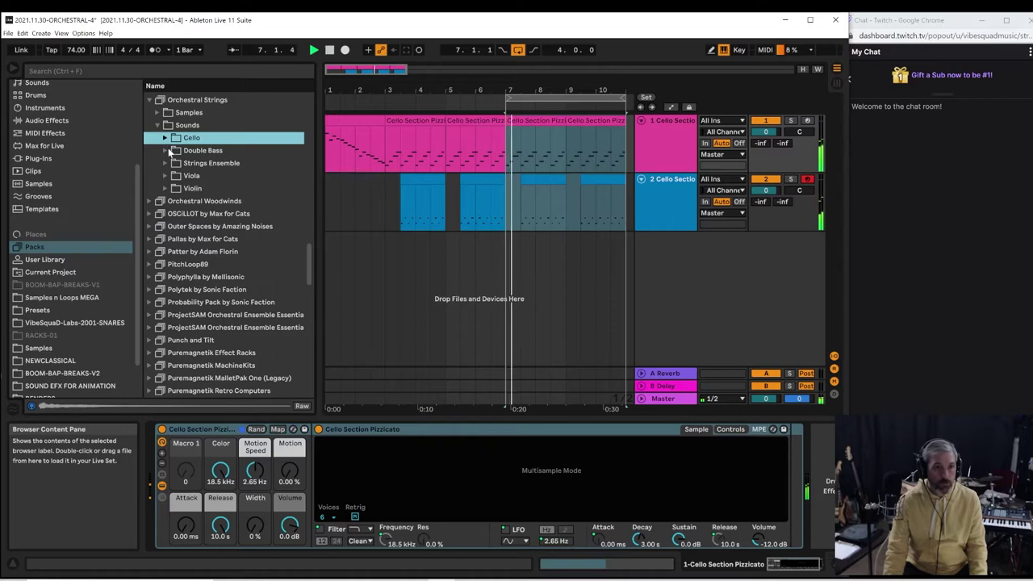
left_click(165, 151)
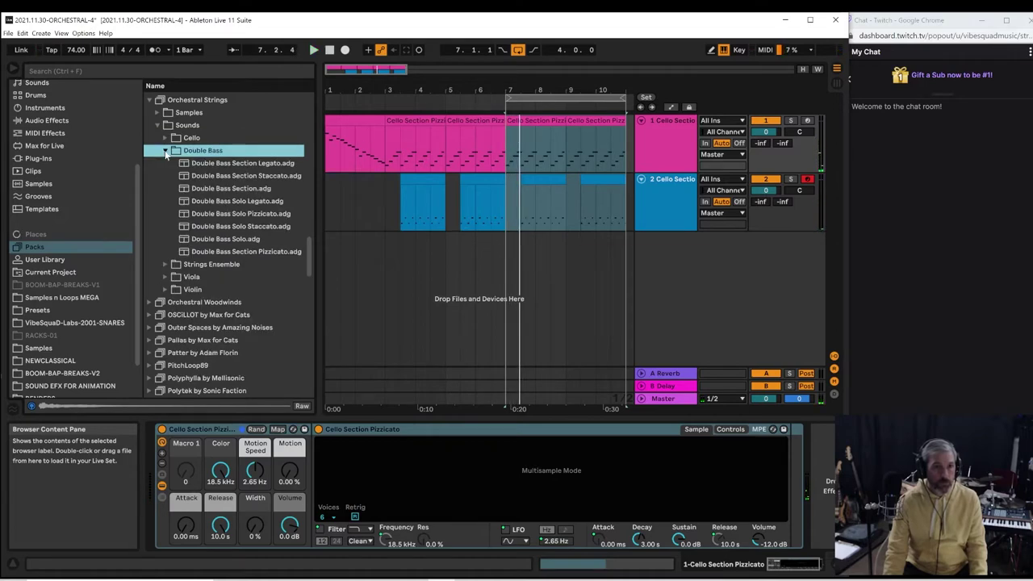
left_click(165, 150)
left_click(166, 163)
left_click(193, 176)
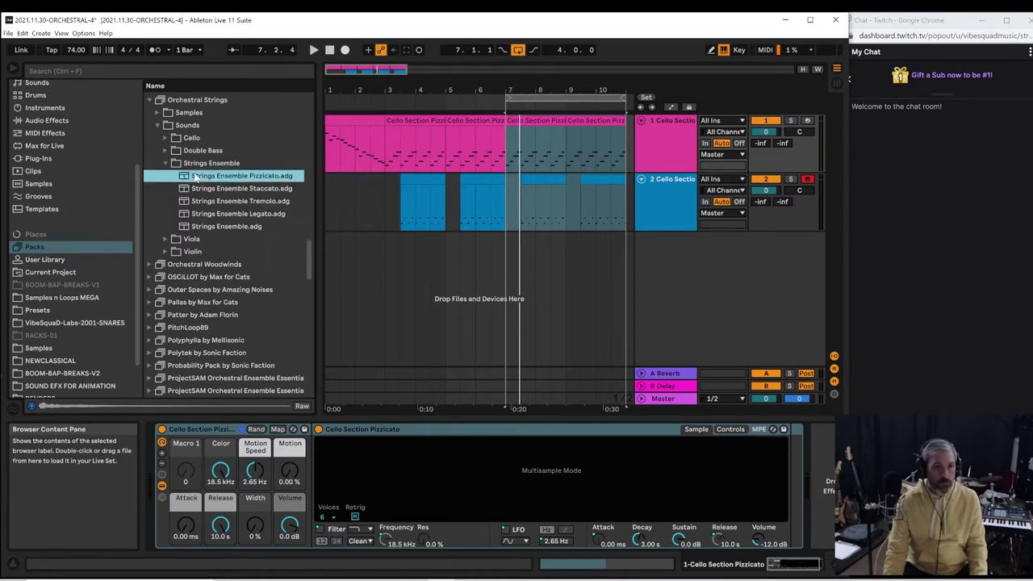
left_click(203, 189)
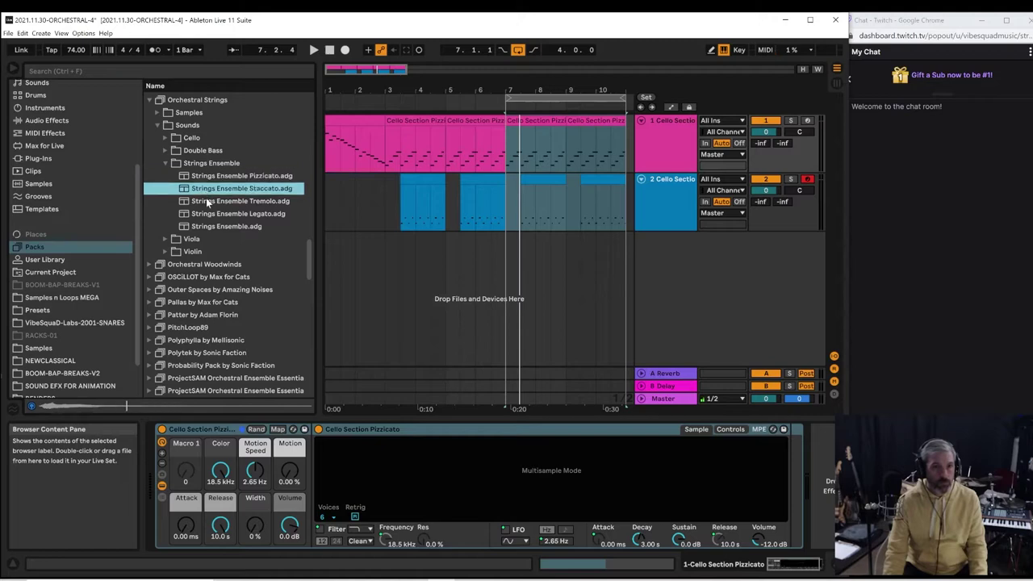
left_click(207, 203)
left_click(210, 176)
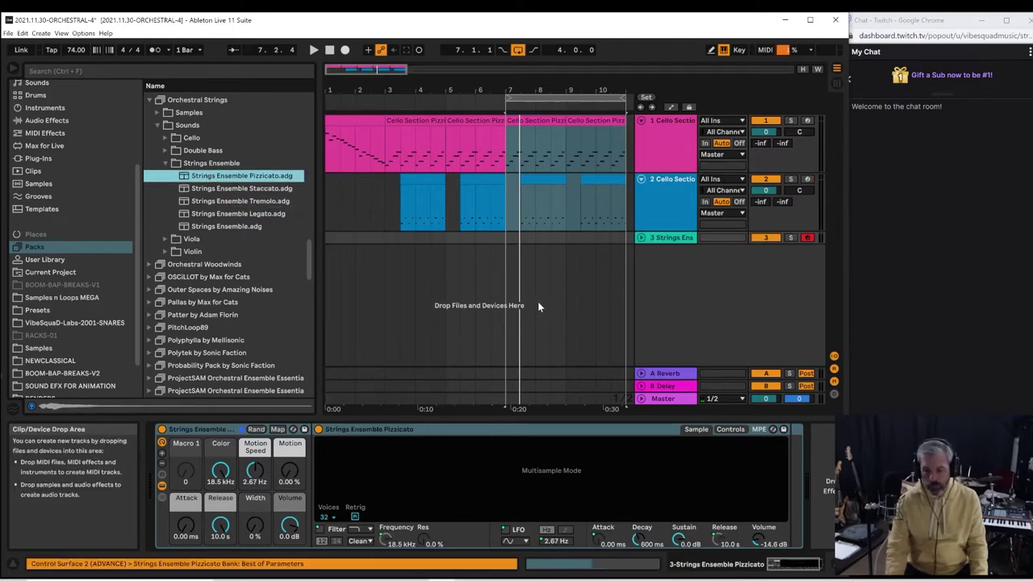
Play the loop from bar 7 to rehearse a phrase with the Strings Ensemble Pizzicato instrument
key("space")
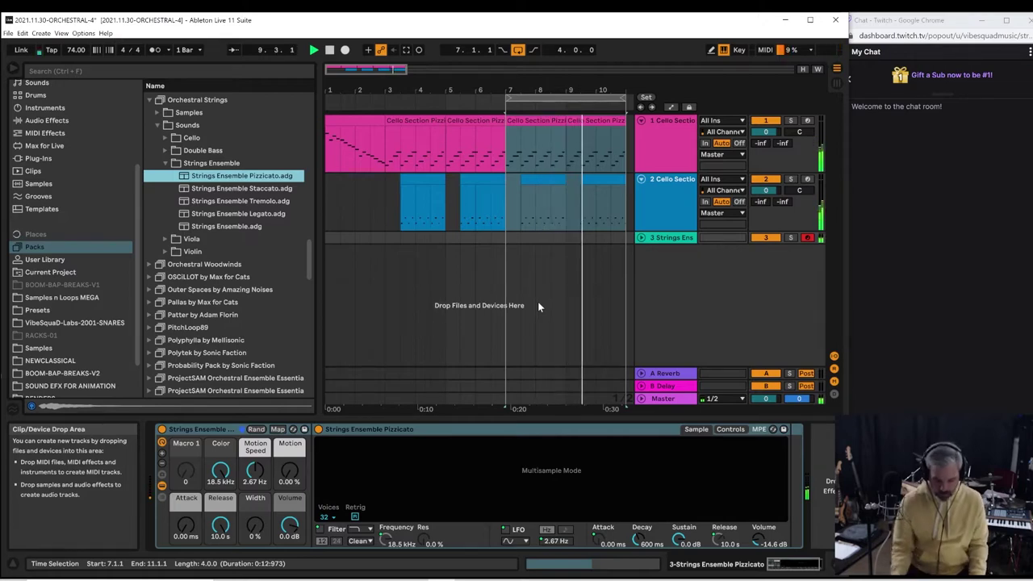
key("space")
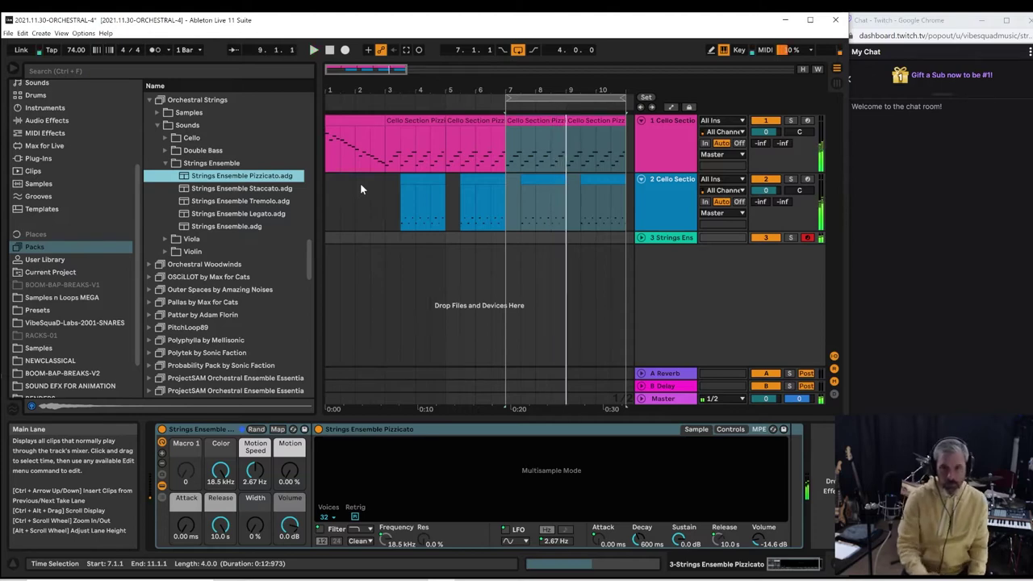
key("space")
key("space")
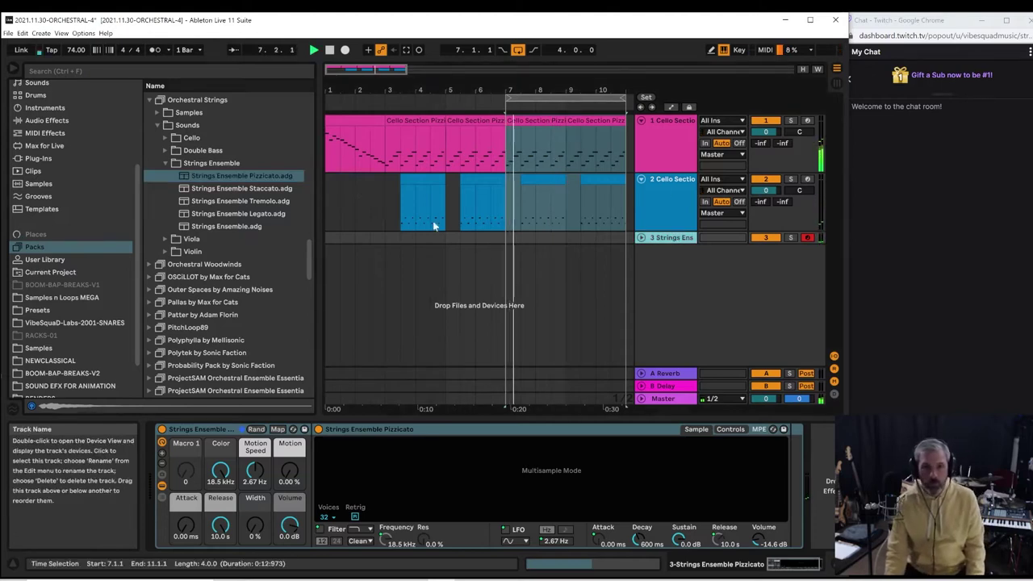
Insert the Max for Live MIDI effect BigKEYSmidi-monitor before the instrument rack on track 3
left_click(86, 145)
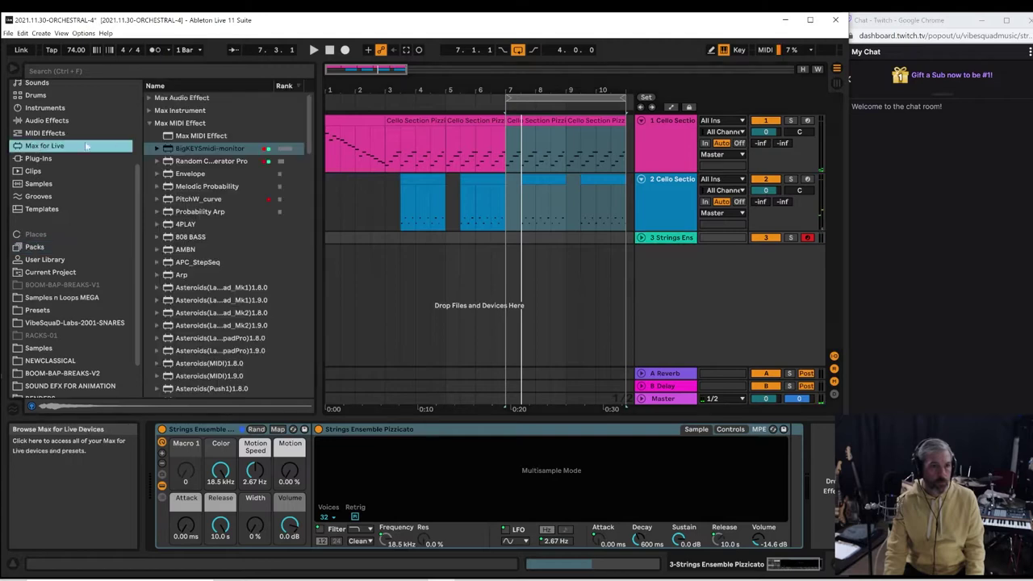
left_click(180, 150)
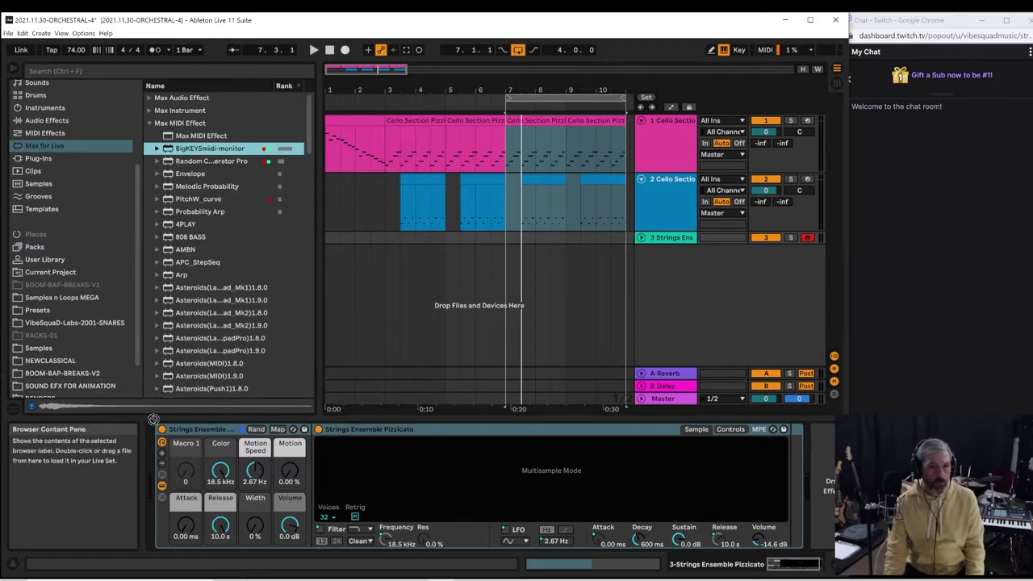
left_click_drag(153, 419, 158, 430)
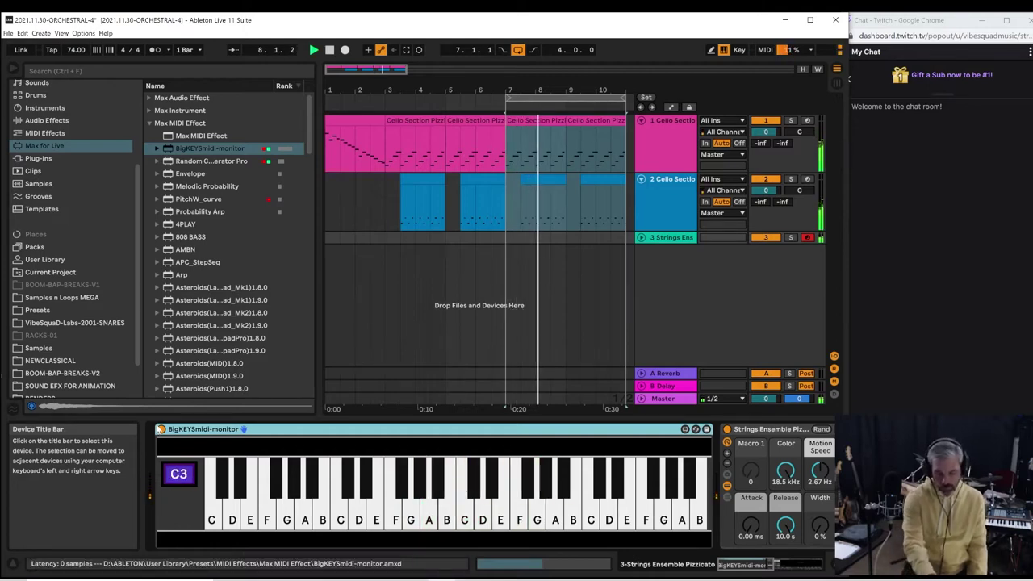
Play the loop, capture the string phrase performed over it as a clip on track 3, and unfold that track
key("space")
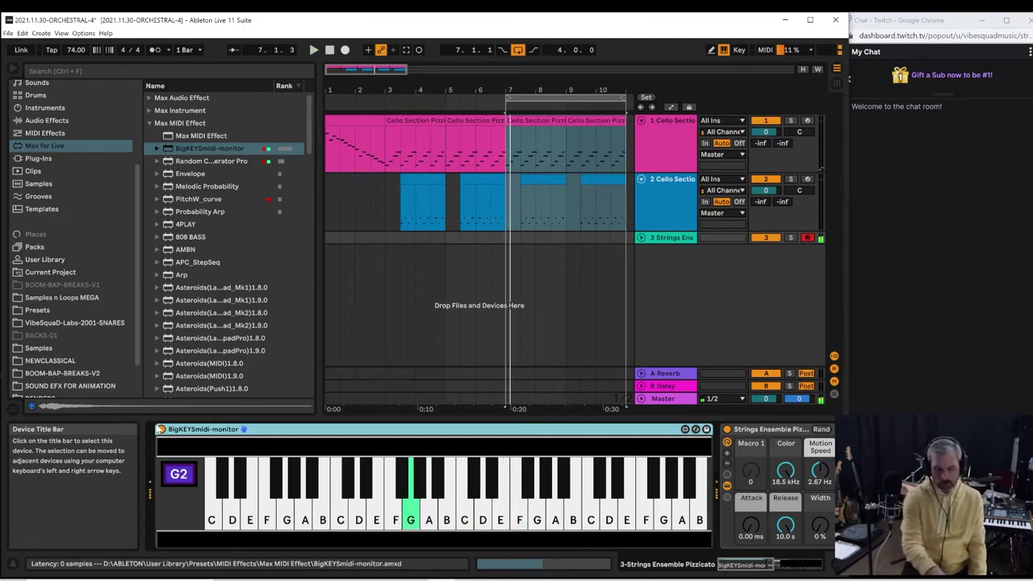
key("space")
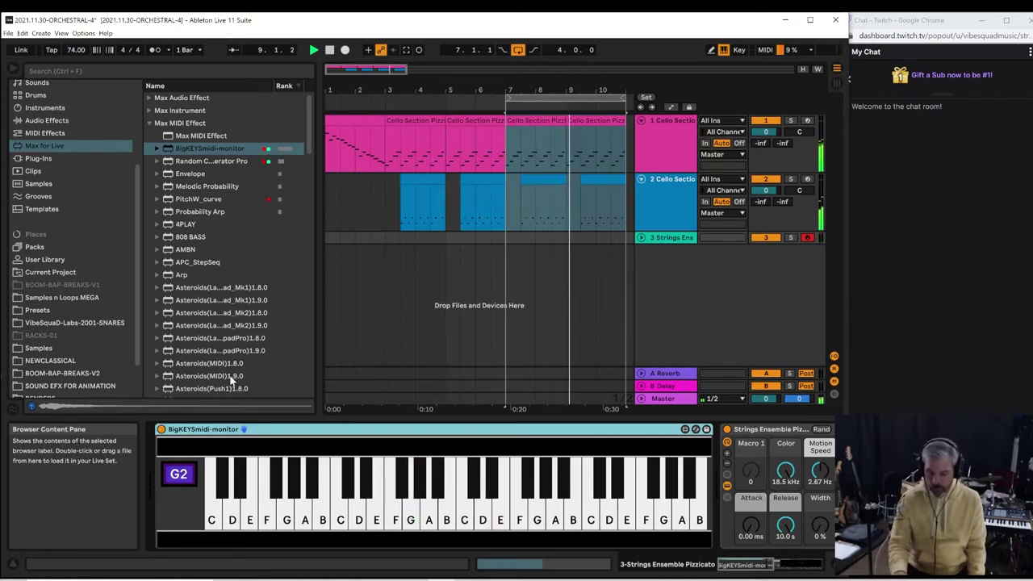
key("space")
key("space")
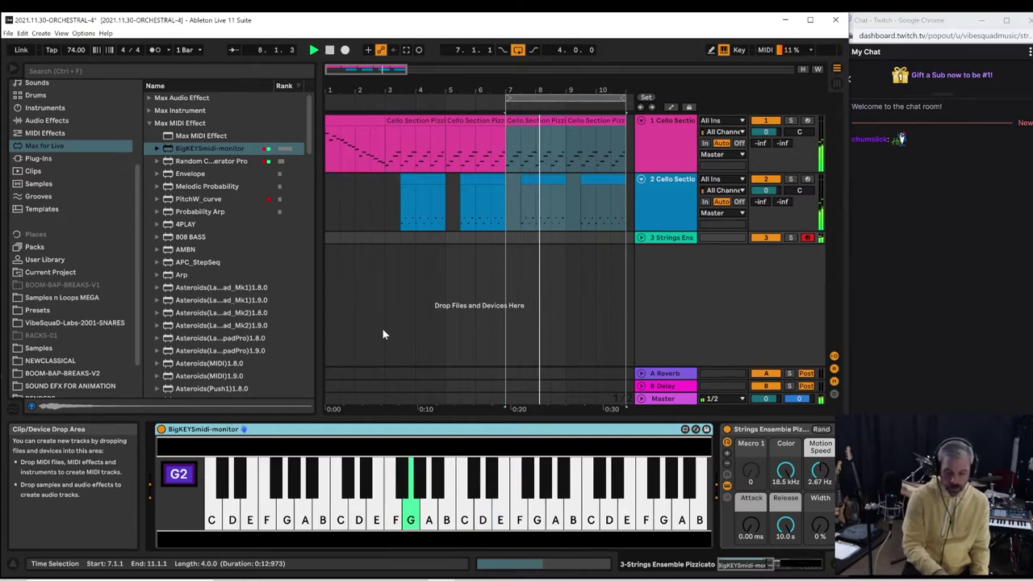
left_click(406, 50)
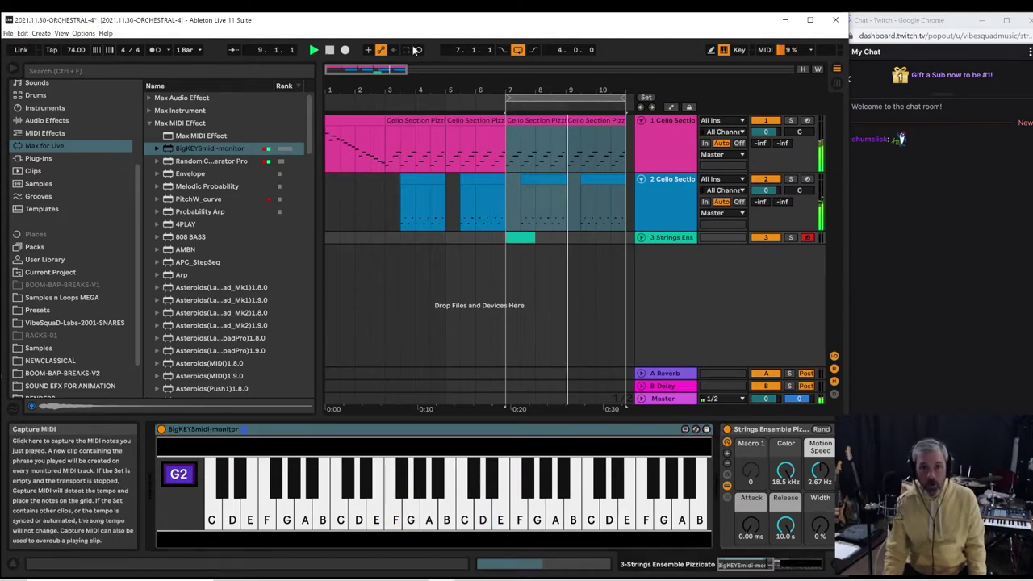
left_click(642, 237)
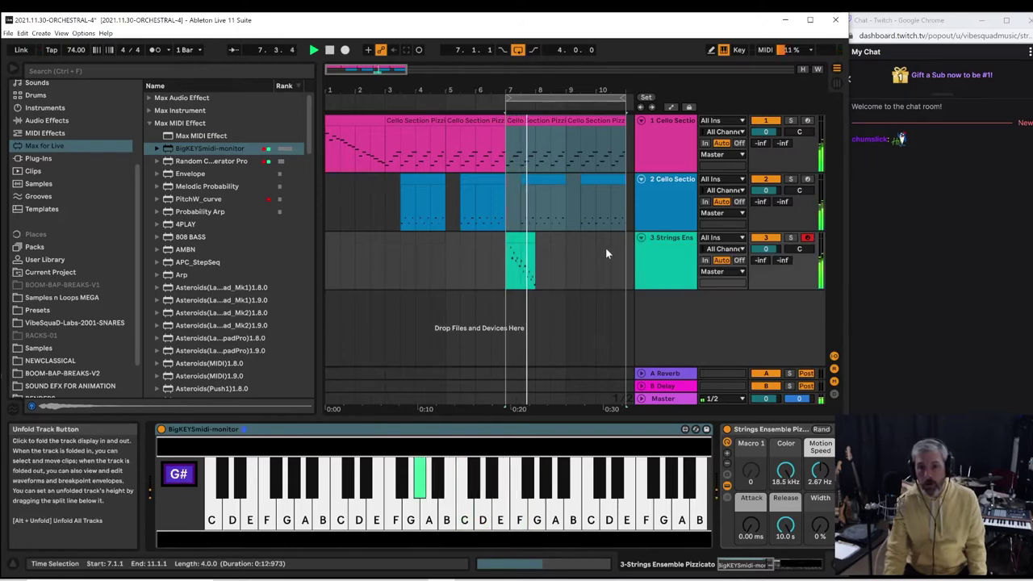
Open the captured strings clip in an enlarged note editor and play the loop
left_click(518, 240)
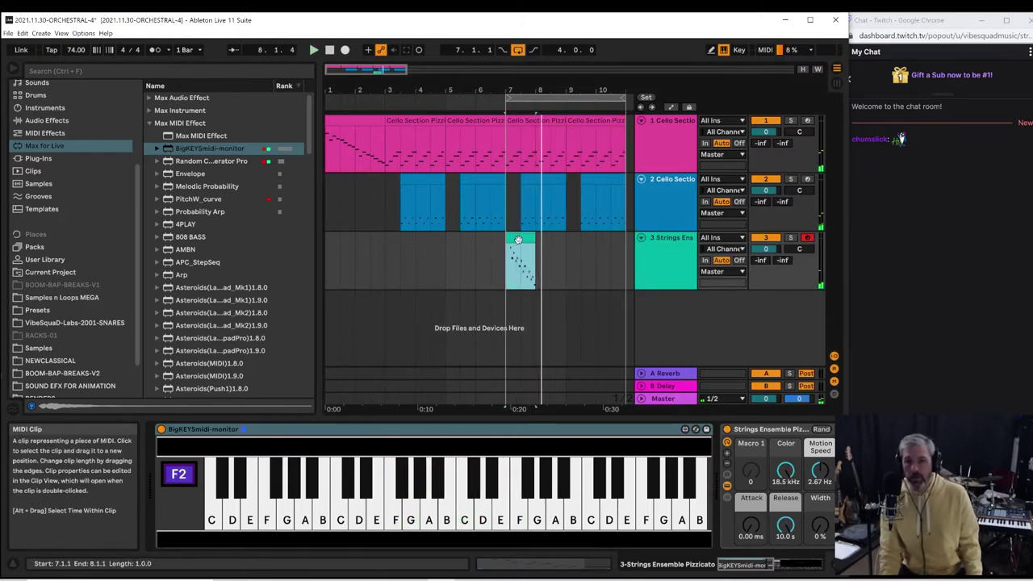
double_click(518, 239)
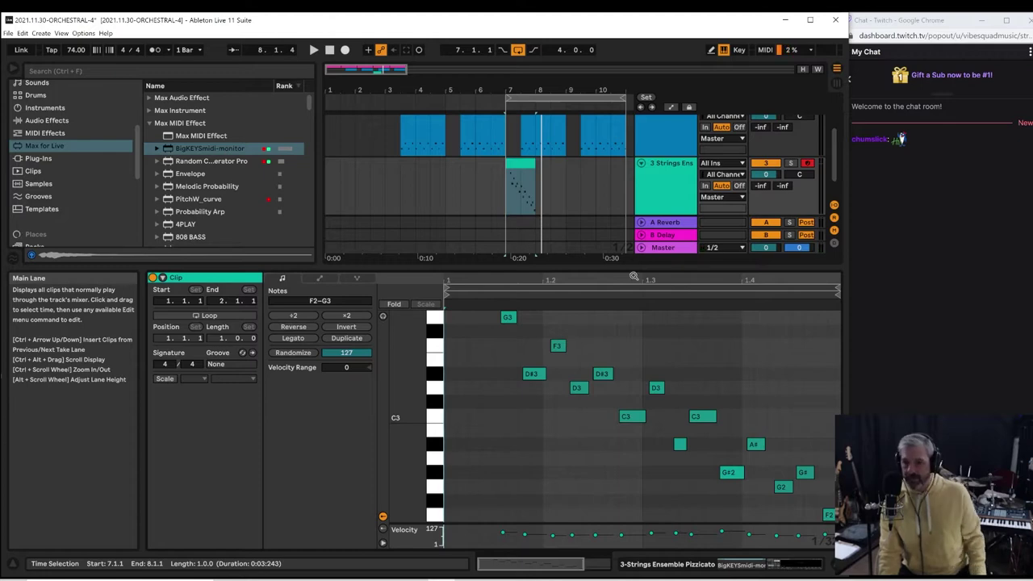
left_click_drag(632, 270, 633, 191)
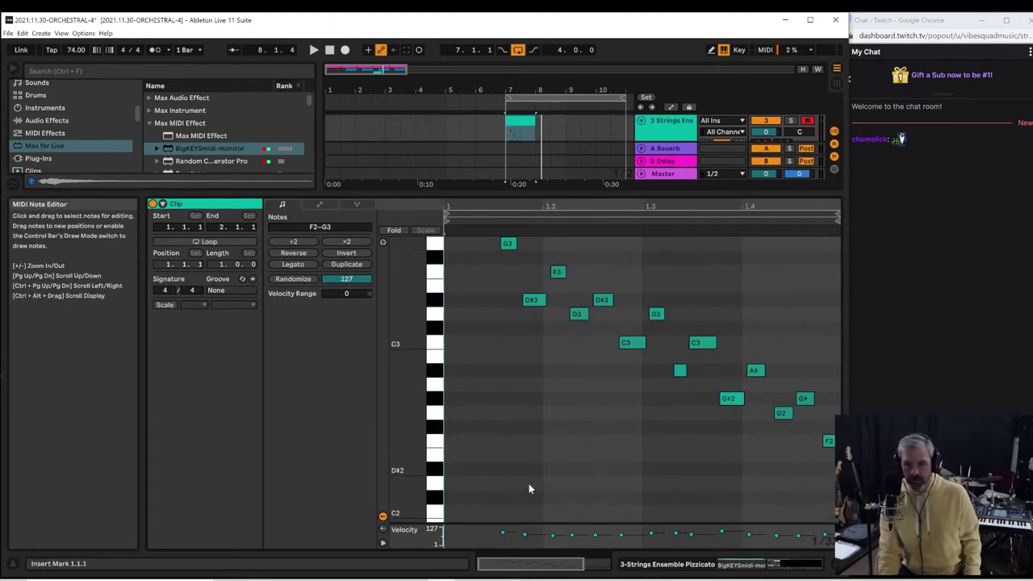
left_click_drag(524, 565, 533, 529)
key("space")
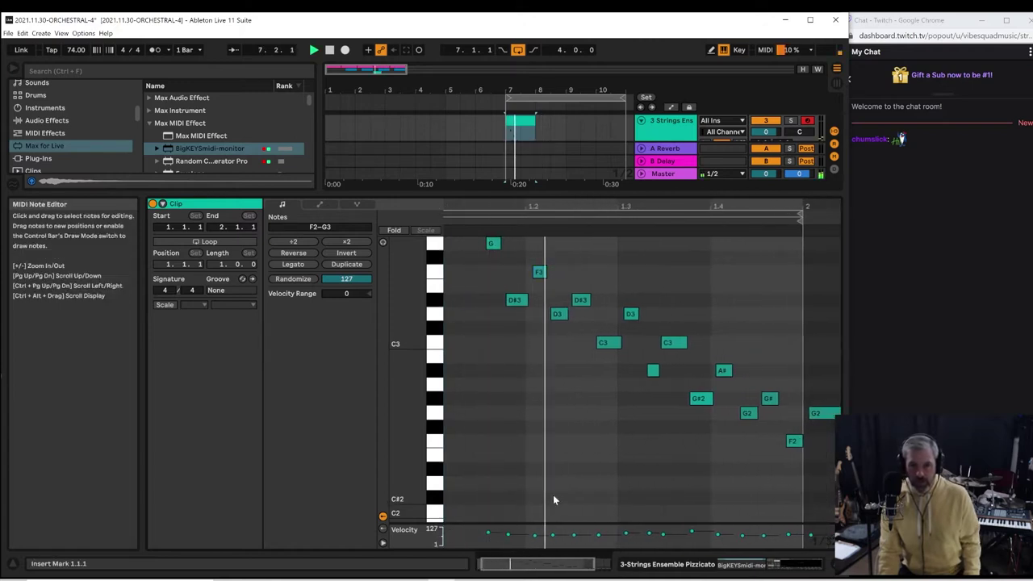
Extend the strings clip to end at bar 9 and select all of its notes
left_click_drag(825, 457, 674, 312)
left_click_drag(661, 229, 487, 230)
left_click(494, 233)
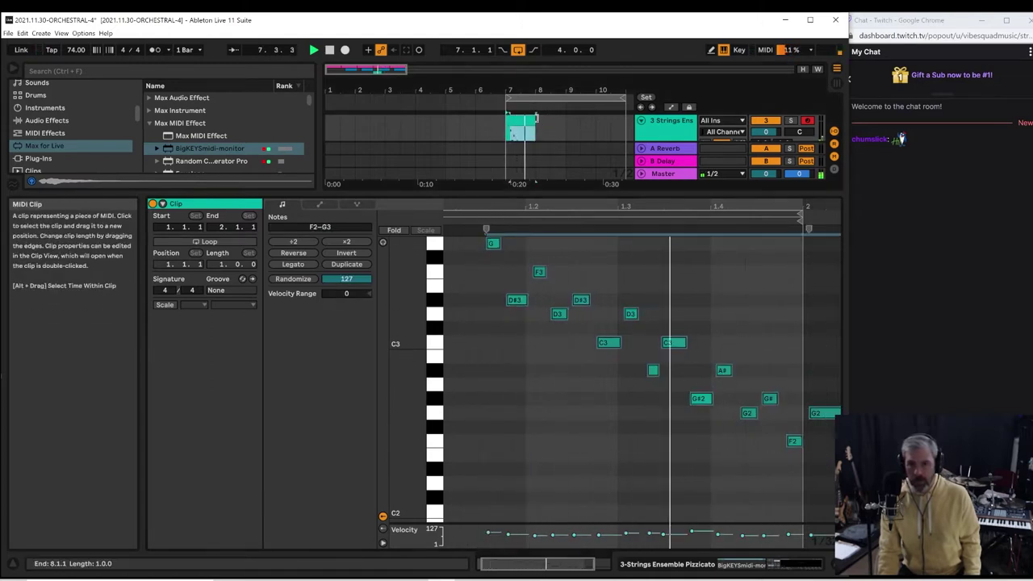
left_click_drag(535, 119, 564, 119)
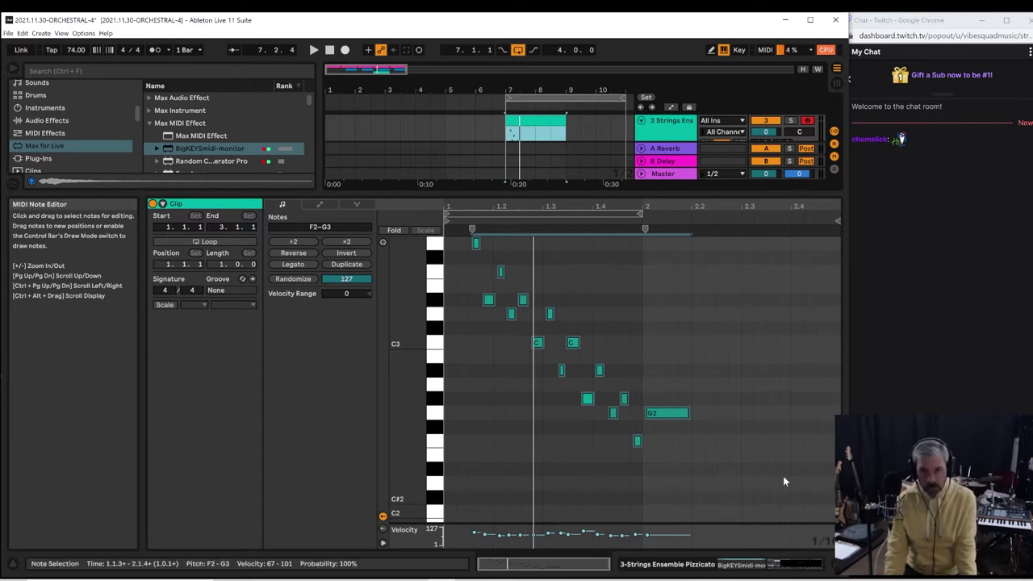
left_click(671, 443)
left_click_drag(686, 460, 445, 231)
Try quantizing the selected string notes to 1/8 and play the result
right_click(476, 244)
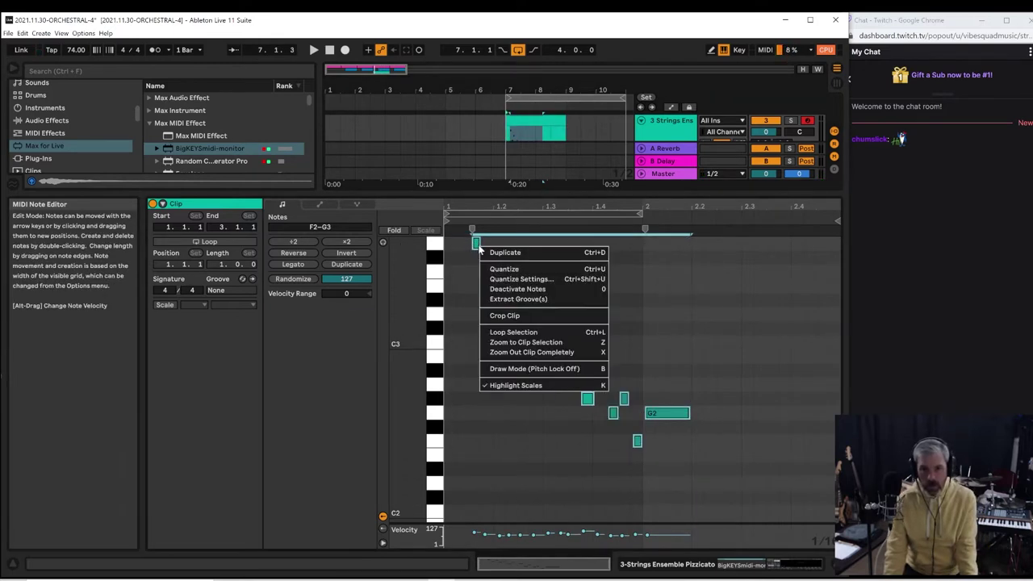
left_click(509, 276)
key("space")
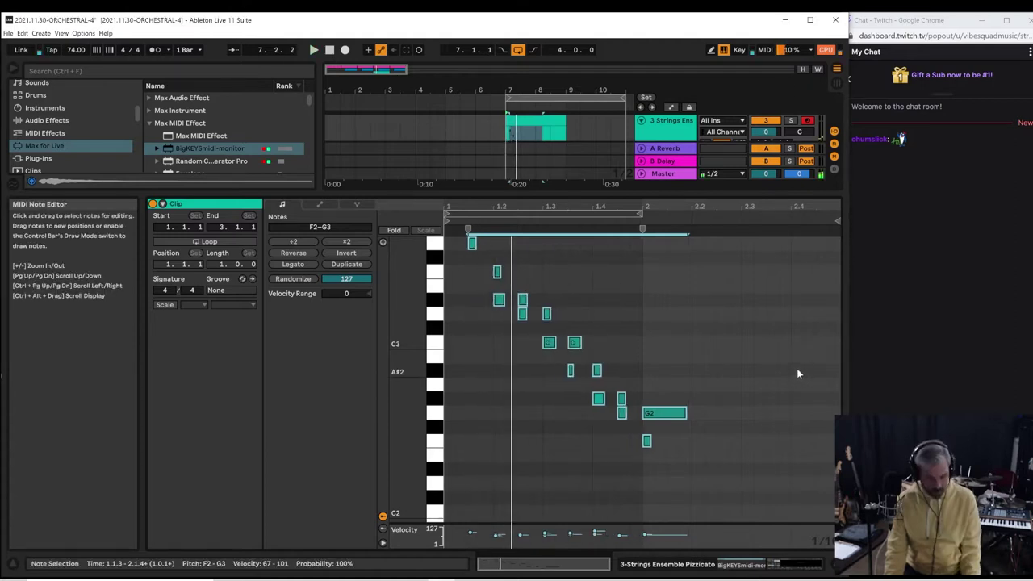
key("space")
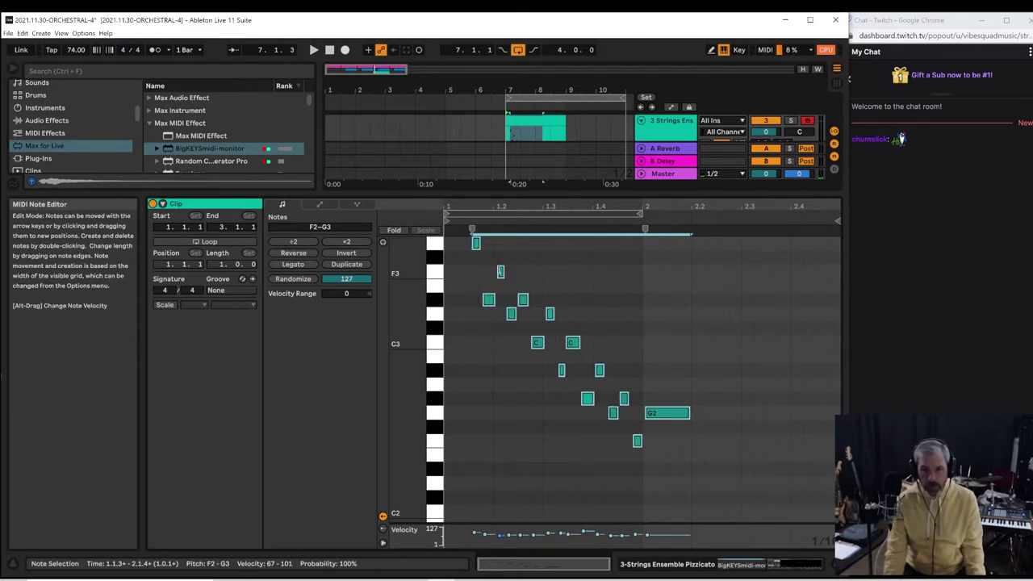
Quantize the selected string notes to 1/16
right_click(500, 270)
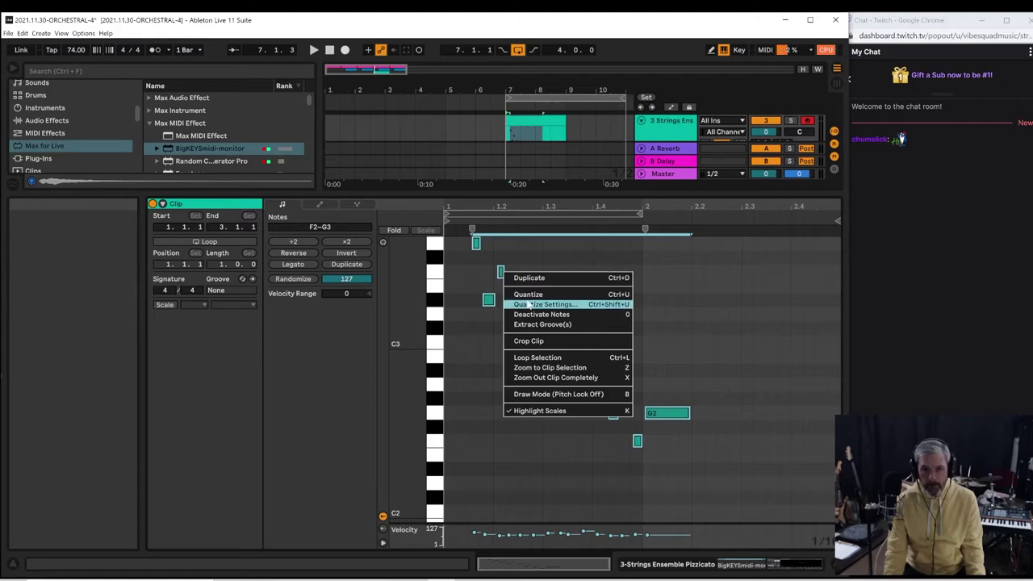
left_click(542, 303)
left_click(484, 283)
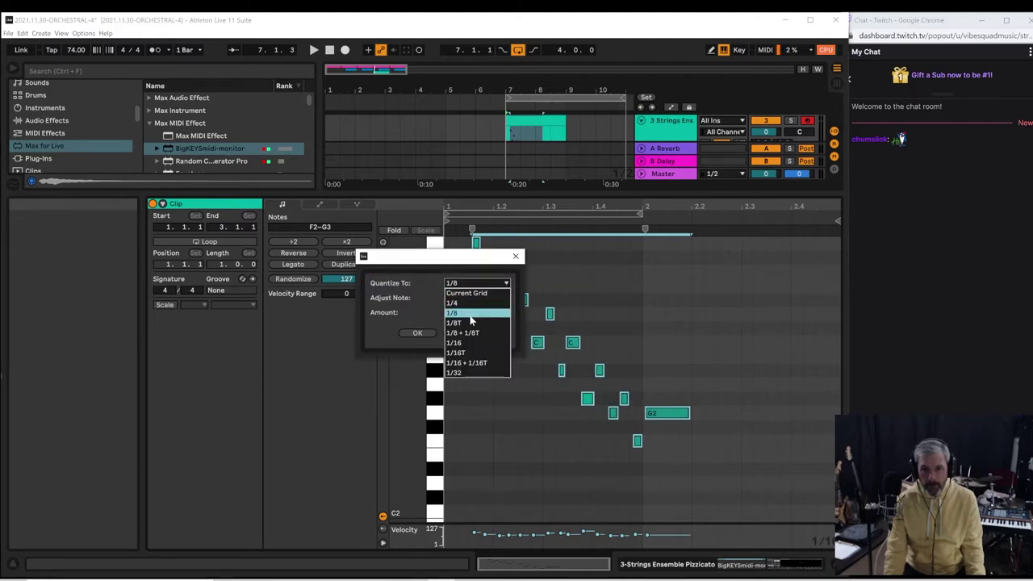
left_click(454, 343)
left_click(417, 333)
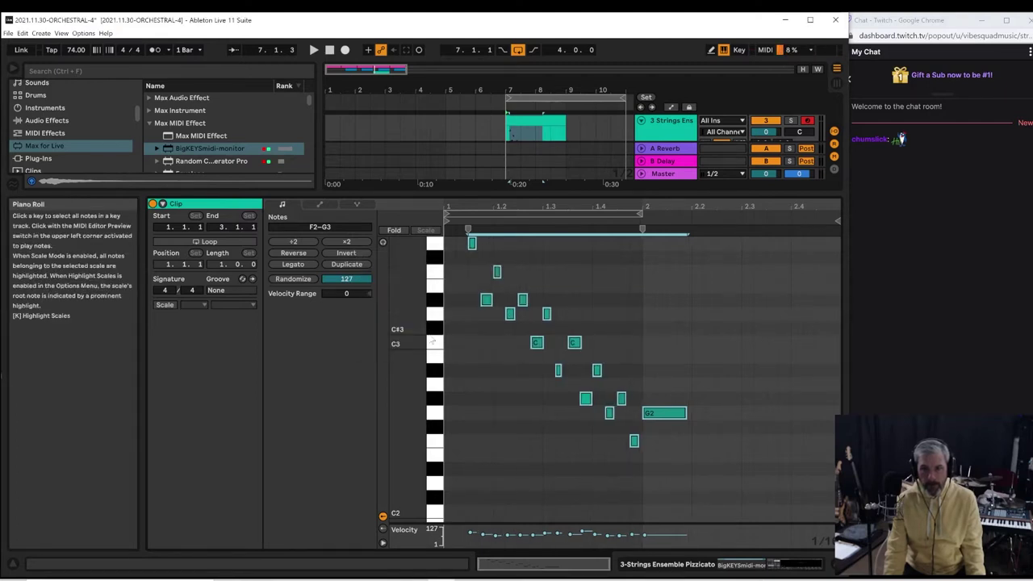
Play the quantized loop and duplicate the strings clip from bar 7 so the copy starts at bar 9
key("space")
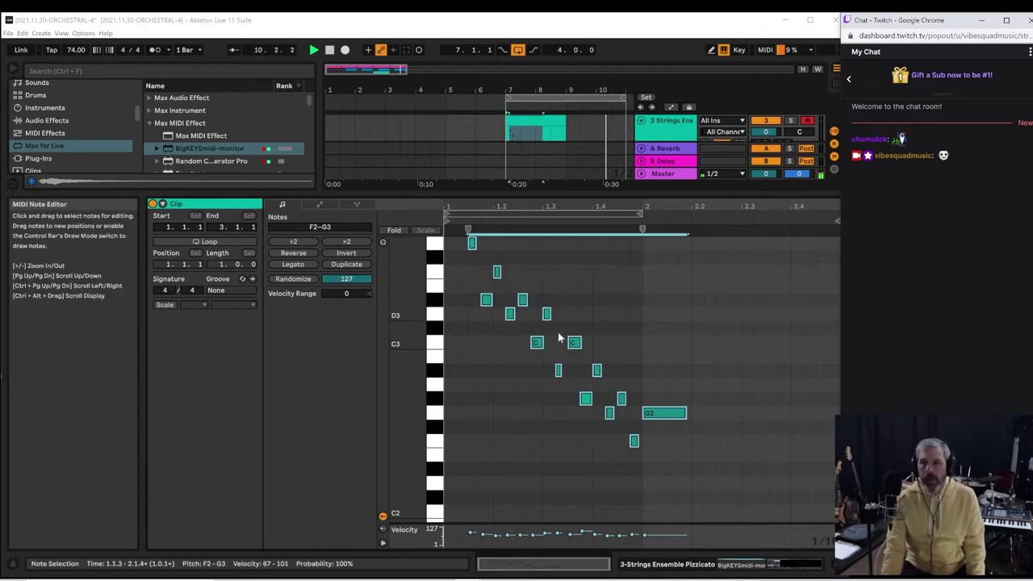
left_click(483, 364)
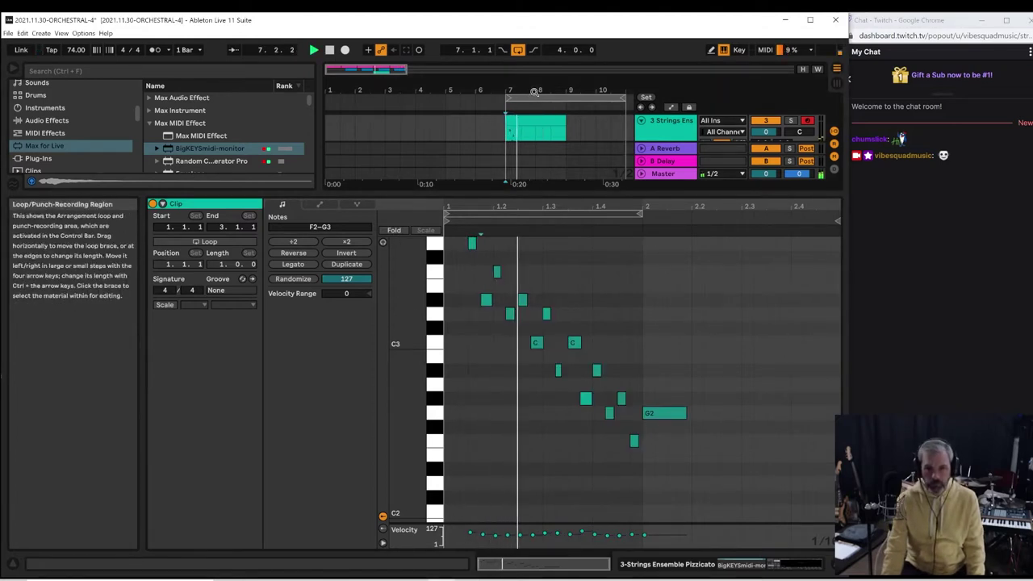
left_click_drag(530, 202, 531, 401)
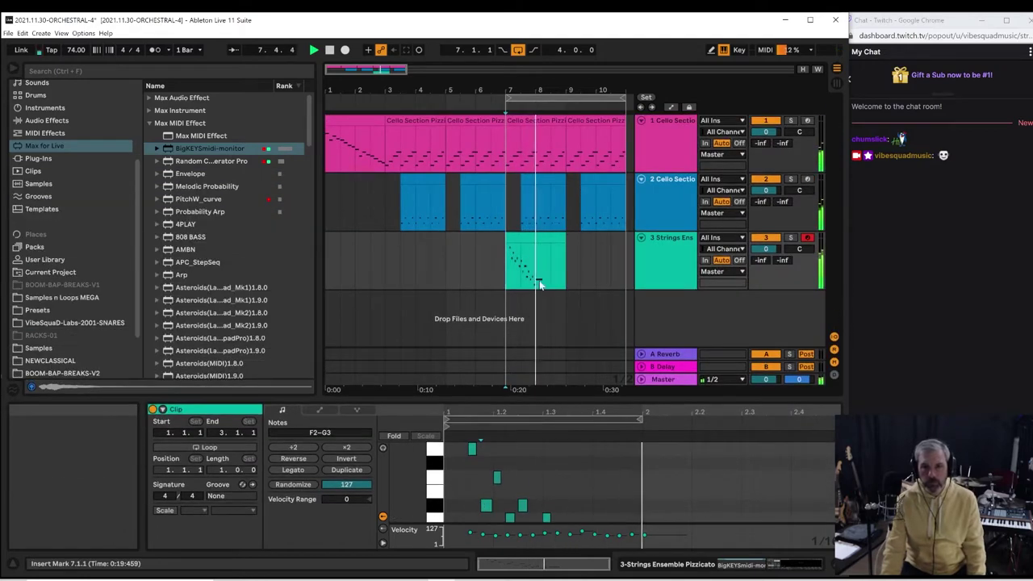
left_click(539, 237)
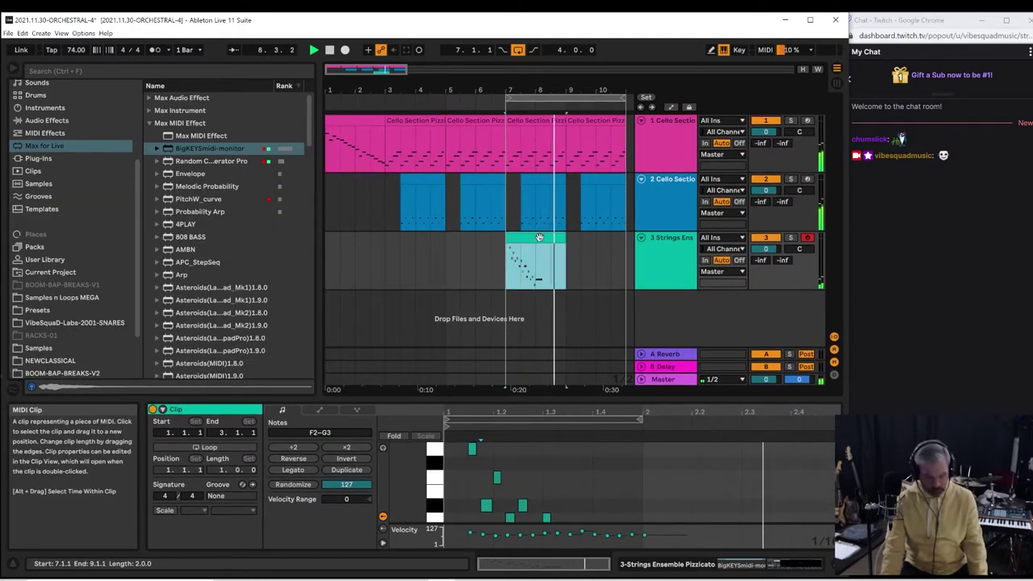
key("ctrl+d")
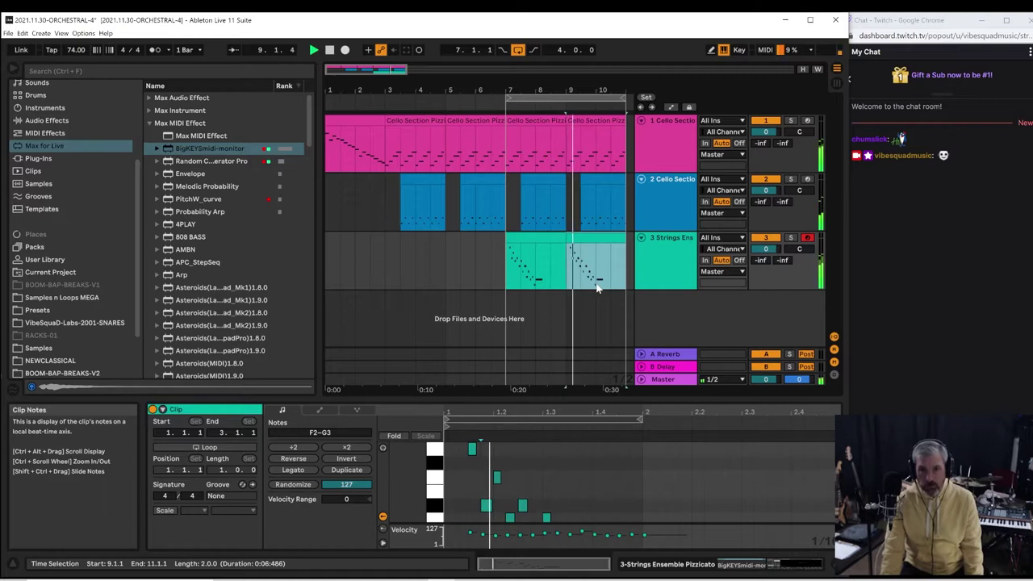
In the duplicated strings clip, enable note preview and raise the short F2 note just before bar 2 to A#2
left_click(598, 260)
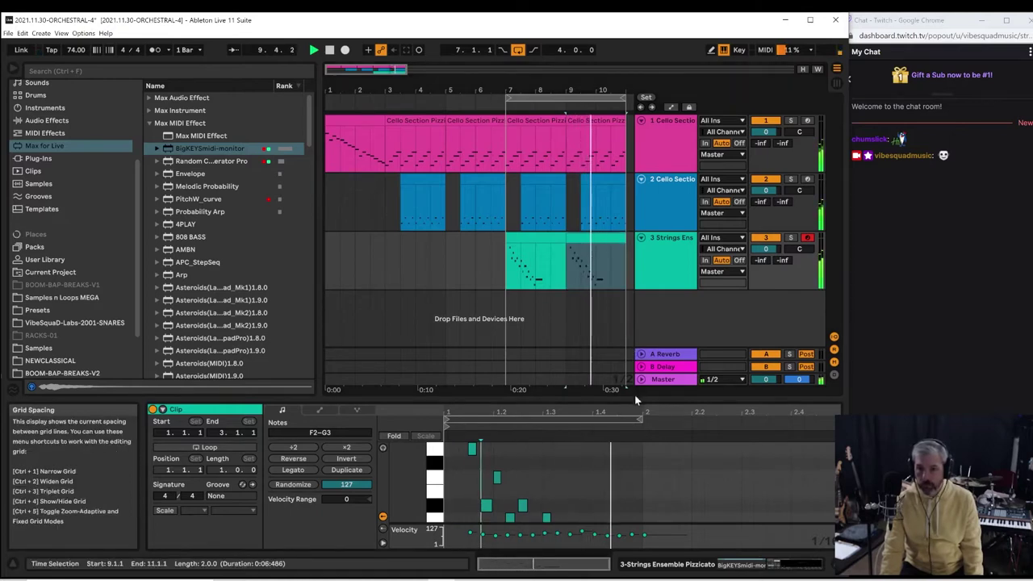
left_click_drag(632, 395, 645, 305)
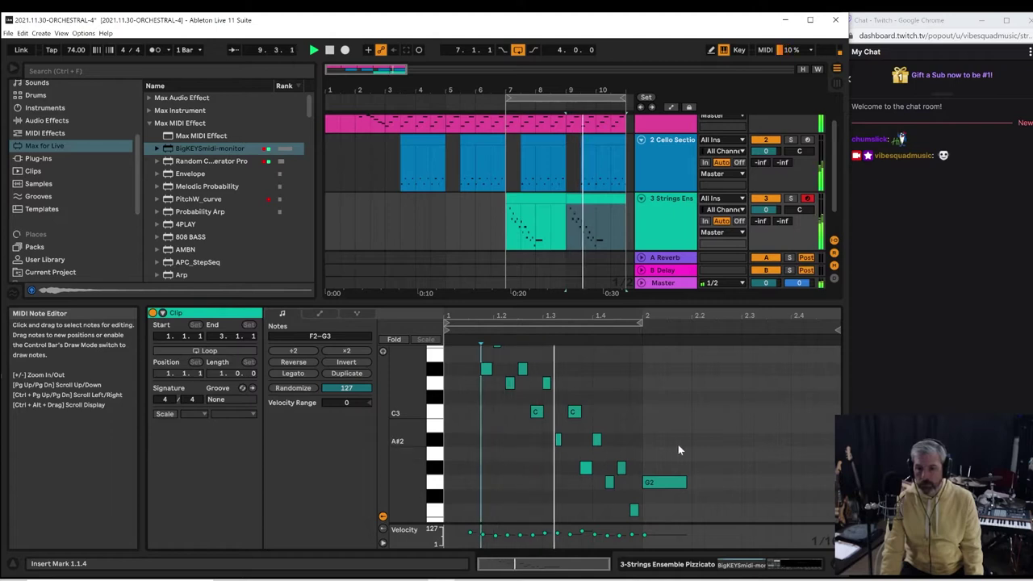
left_click(635, 510)
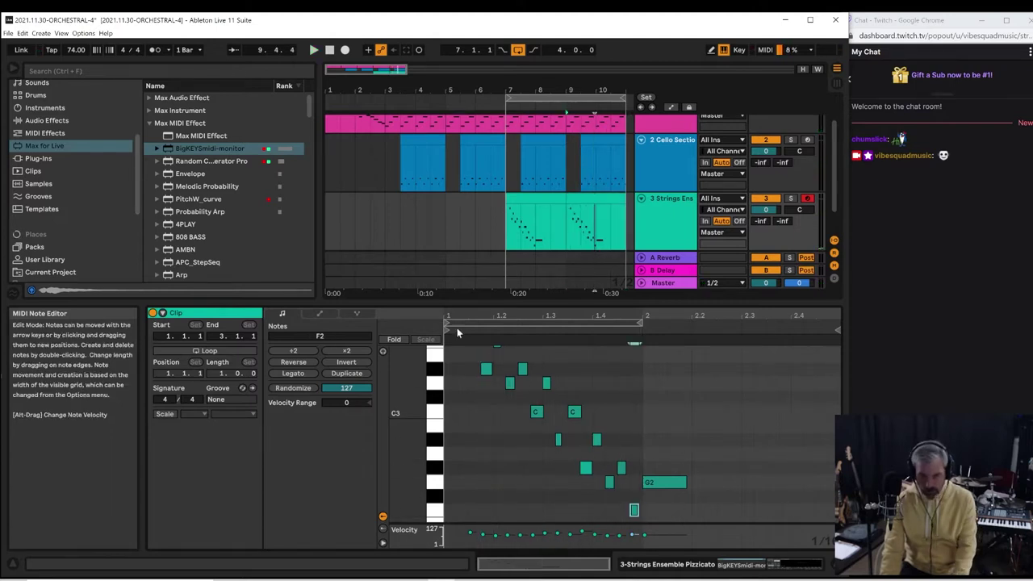
left_click(384, 351)
key("Up")
key("Up")
key("Up")
key("Up")
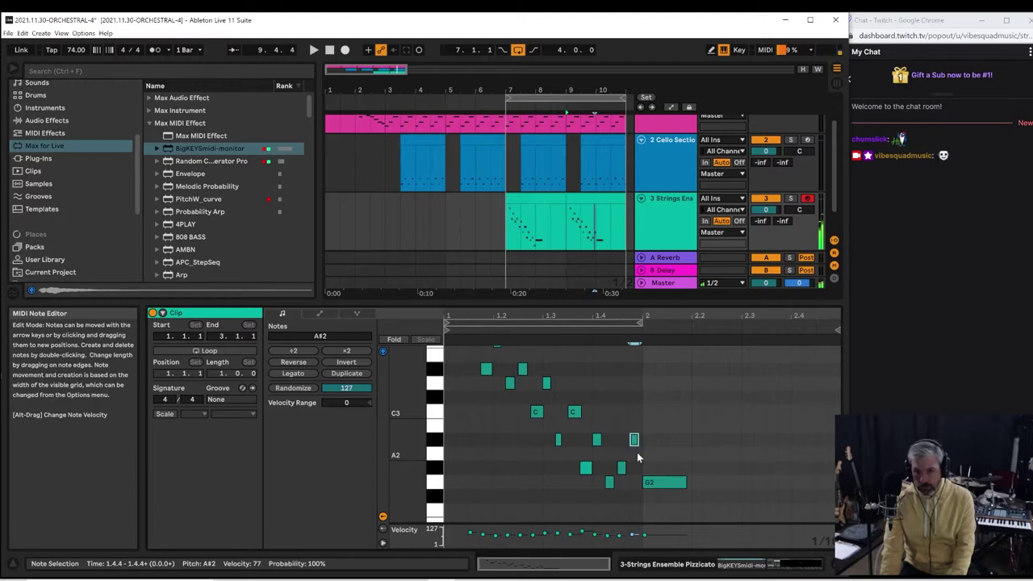
Raise the long closing G2 note at bar 2 to G#2 and play the result
left_click(652, 482)
key("Up")
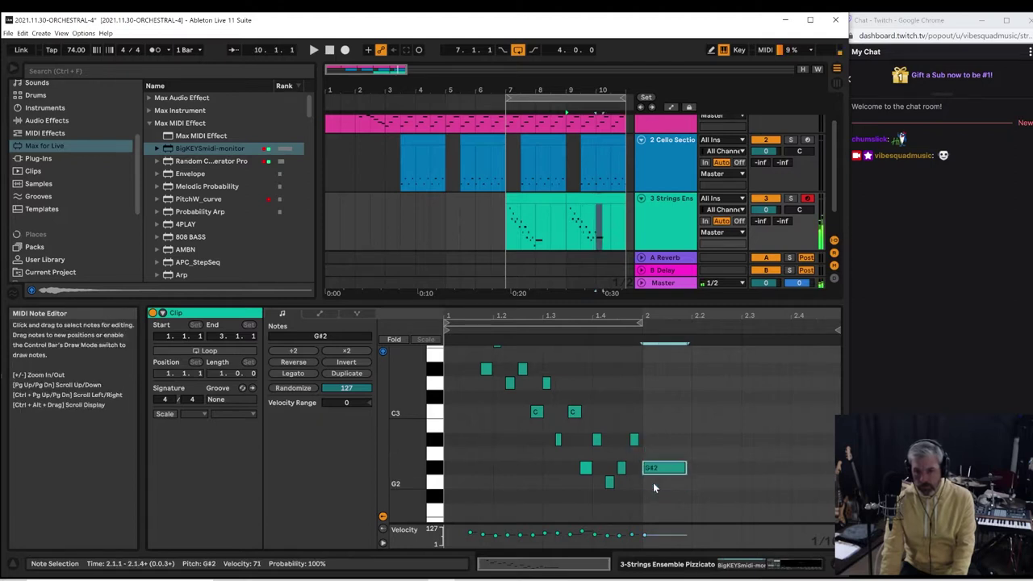
key("space")
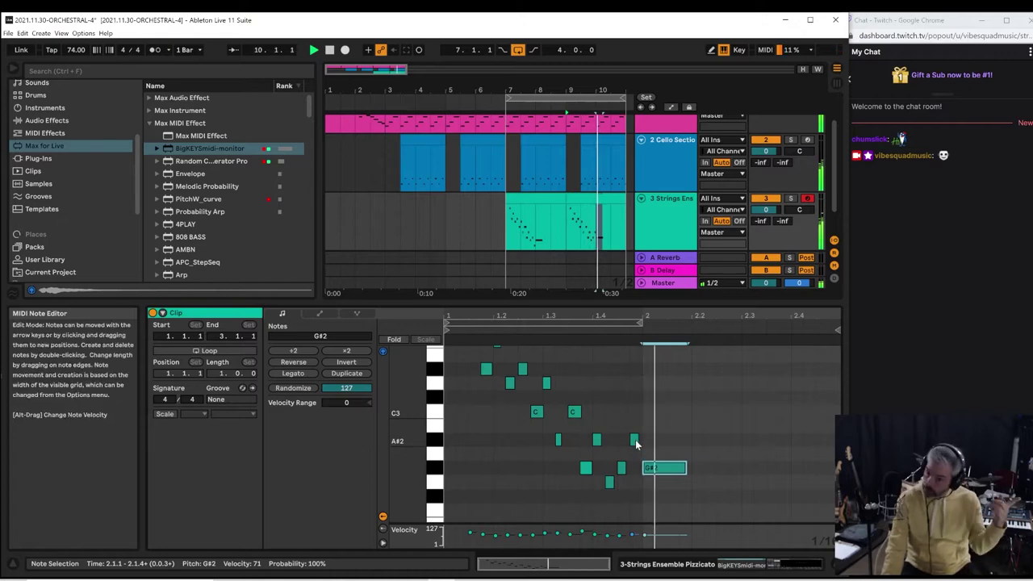
Inspect the notes of the second cello clip and the first Cello Section Pizzicato clip around bar 10
left_click(599, 186)
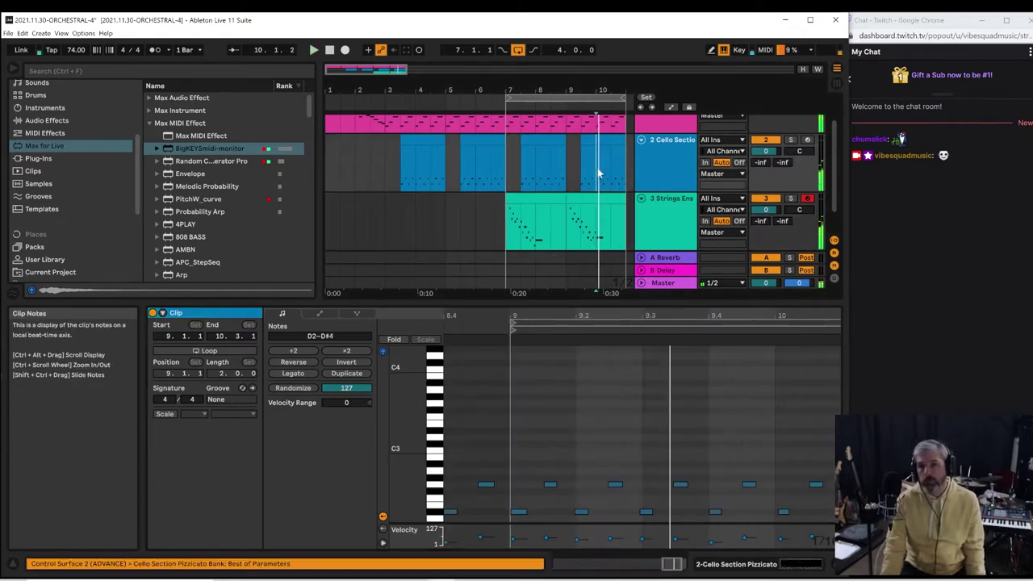
scroll(602, 146, "up", 1)
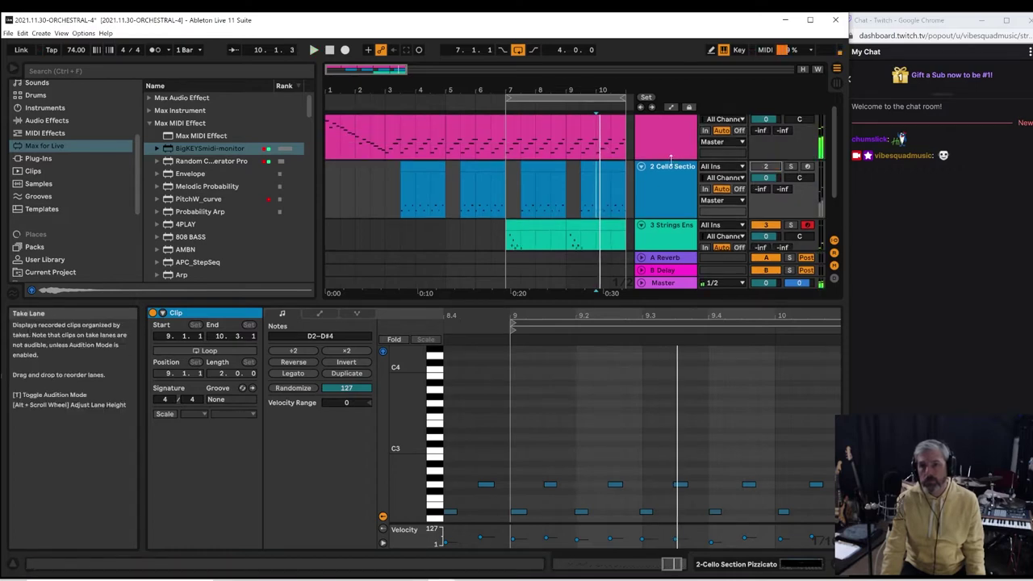
left_click(598, 157)
left_click(598, 157)
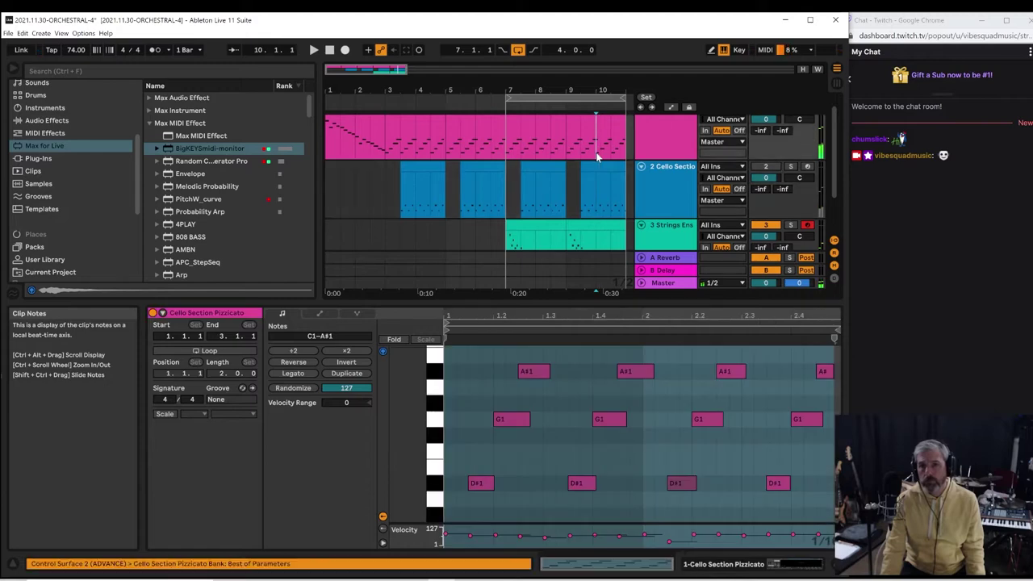
scroll(650, 405, "down", 2)
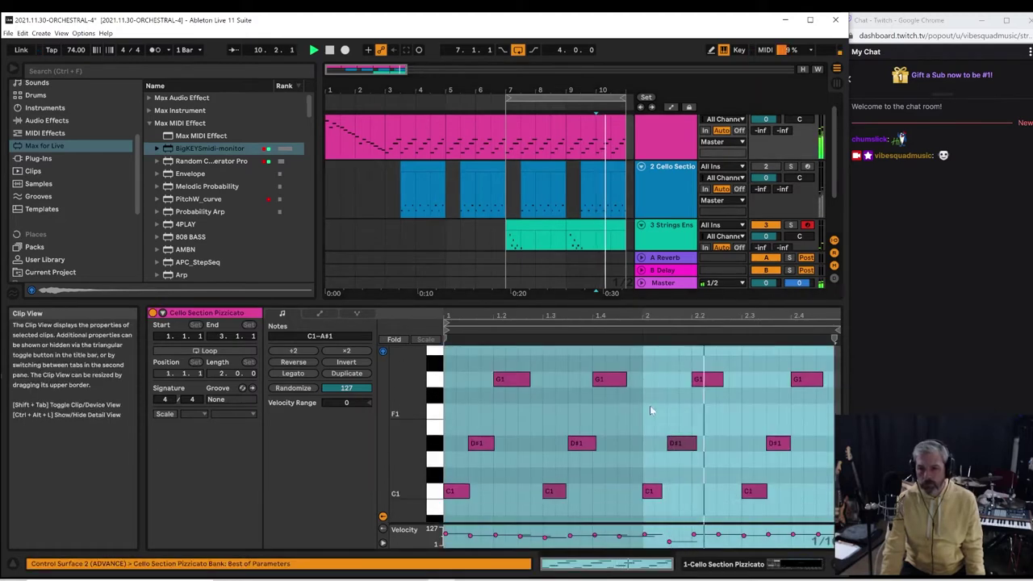
Try the Cello Section Pizzicato clip's C1 note at bar 2 at D#1 and F1, ending back at C1
left_click(652, 491)
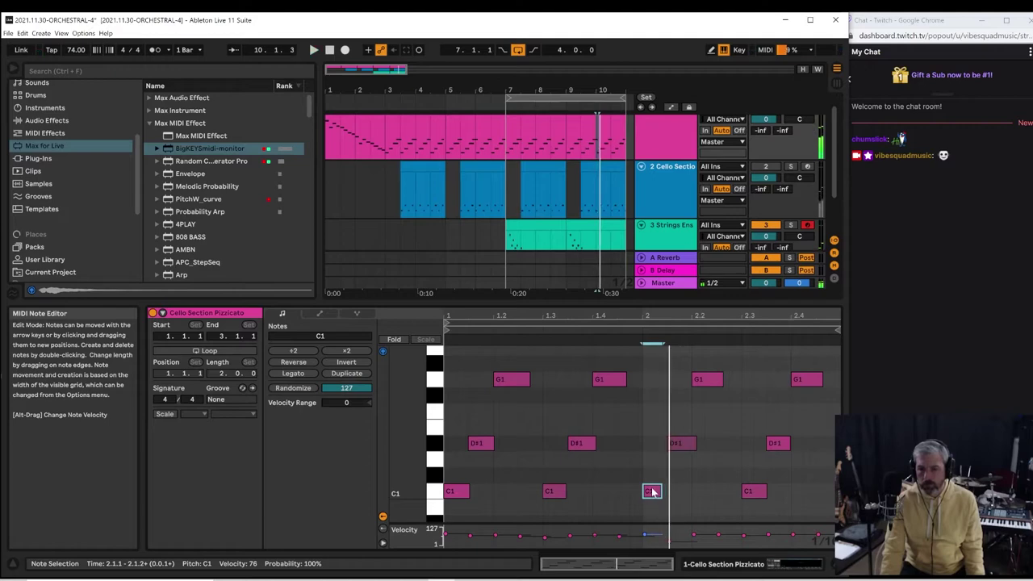
key("Up")
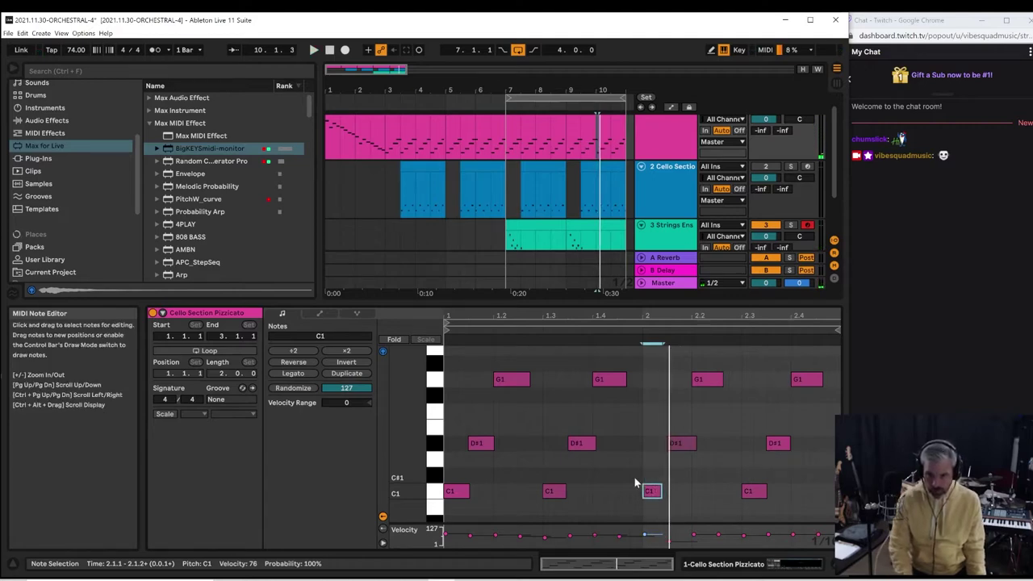
key("Up")
key("Up")
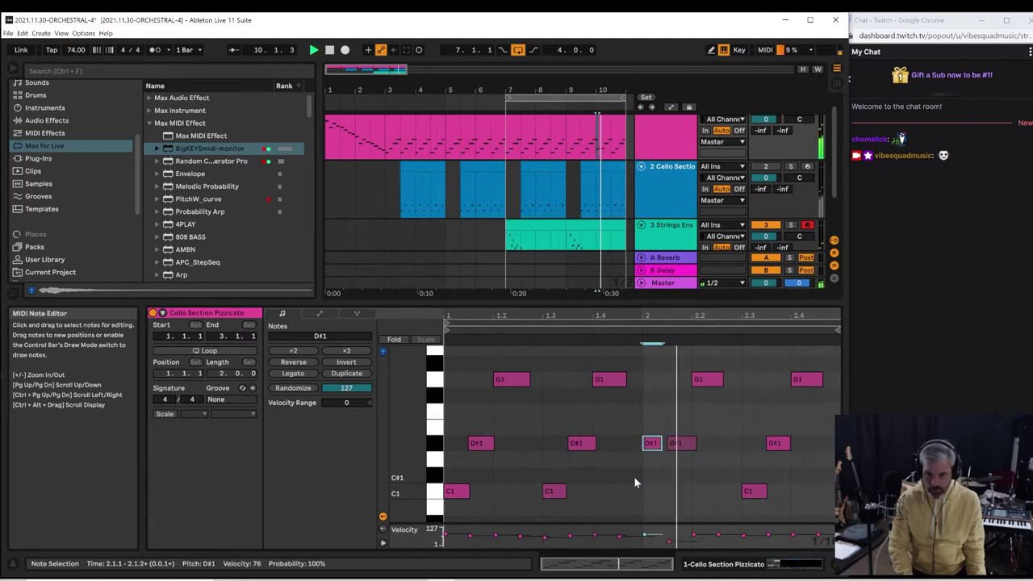
key("Up")
key("Up")
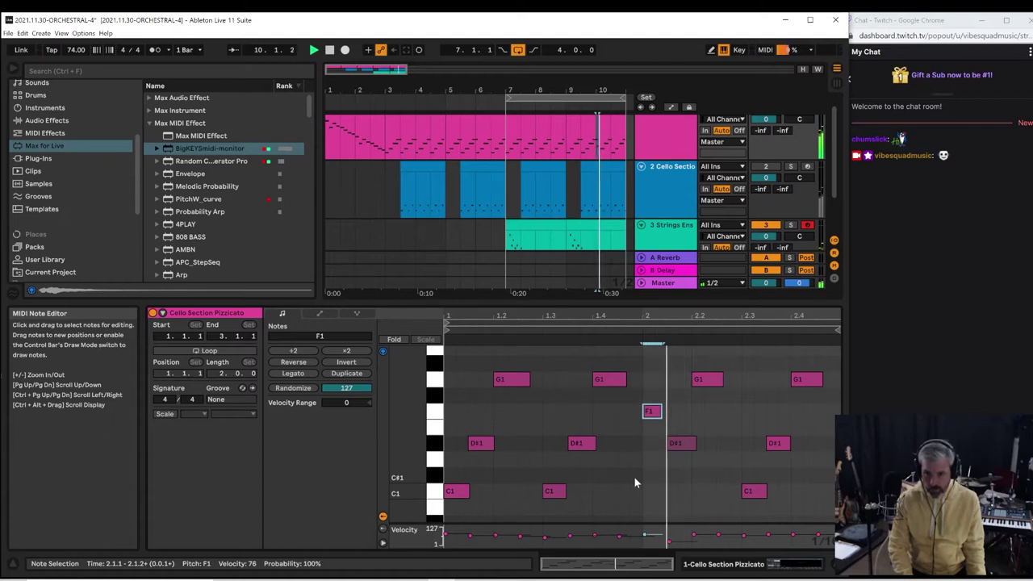
key("Down")
key("Down")
key("Down")
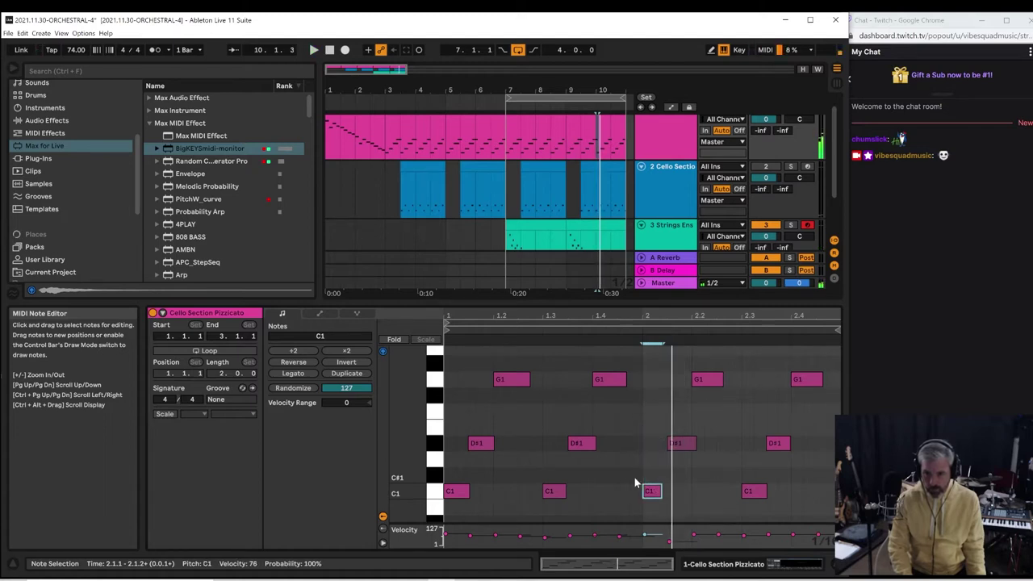
Play the arrangement from bar 9 and solo the strings track
scroll(559, 216, "down", 2)
left_click(559, 215)
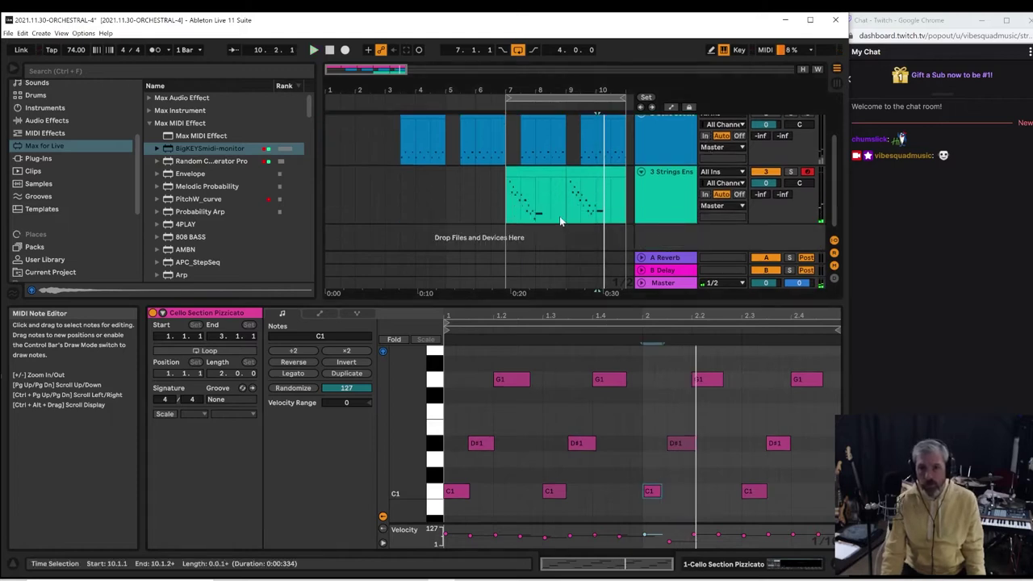
left_click(561, 203)
key("space")
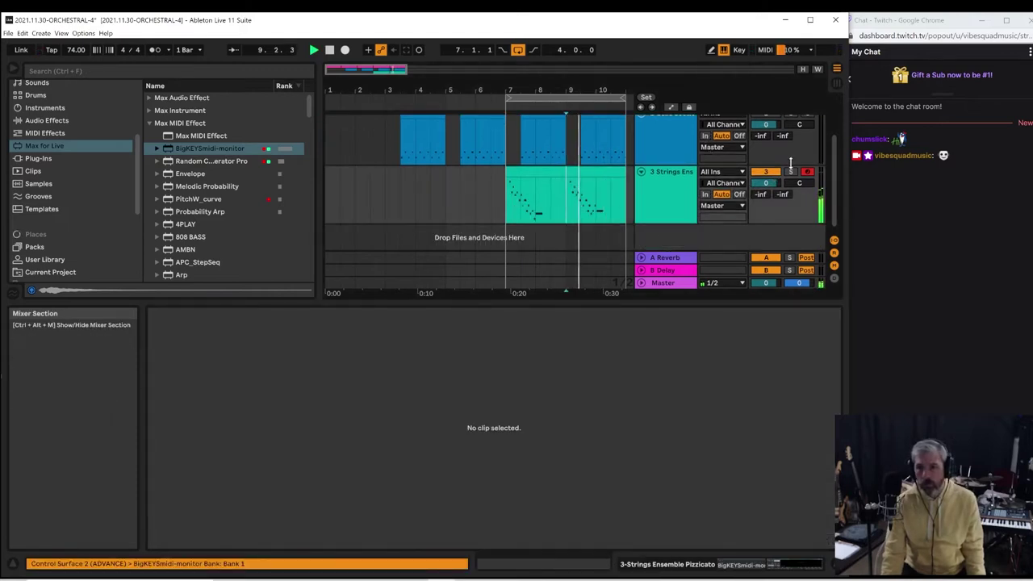
left_click(792, 171)
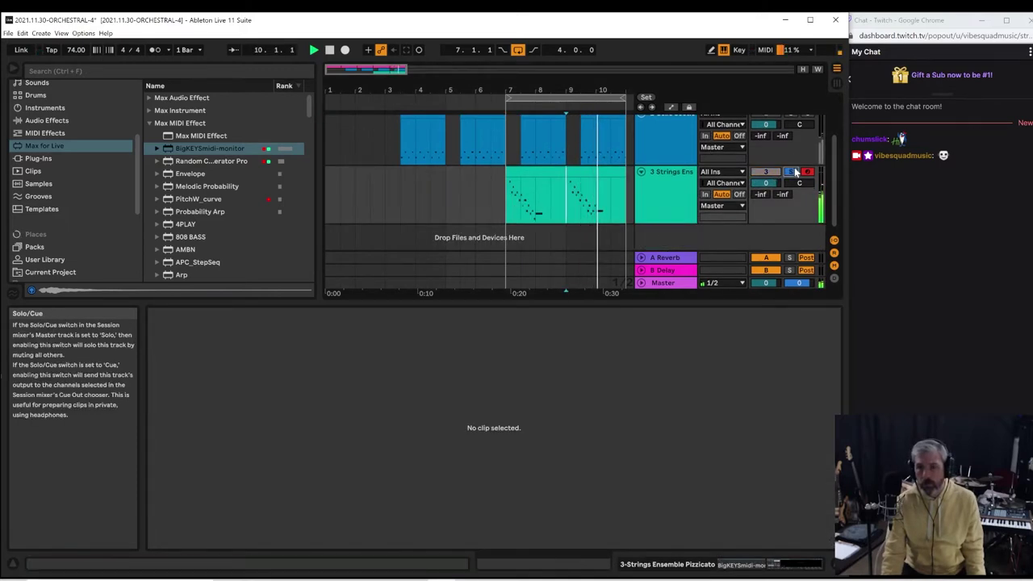
Solo the second cello track from bar 10, reactivate it, and turn its solo off to play all tracks
left_click(601, 137)
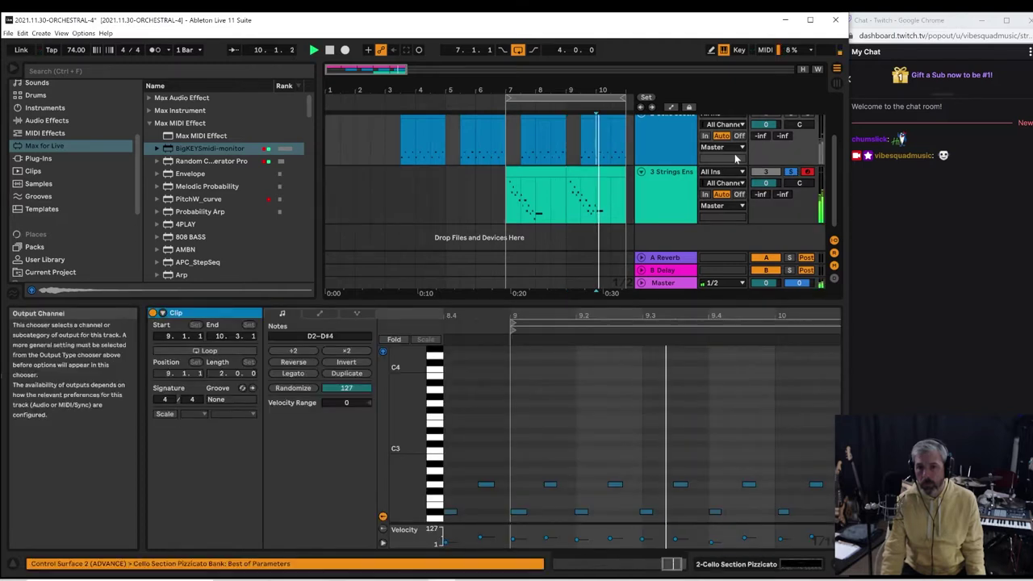
scroll(777, 137, "up", 2)
left_click(792, 154)
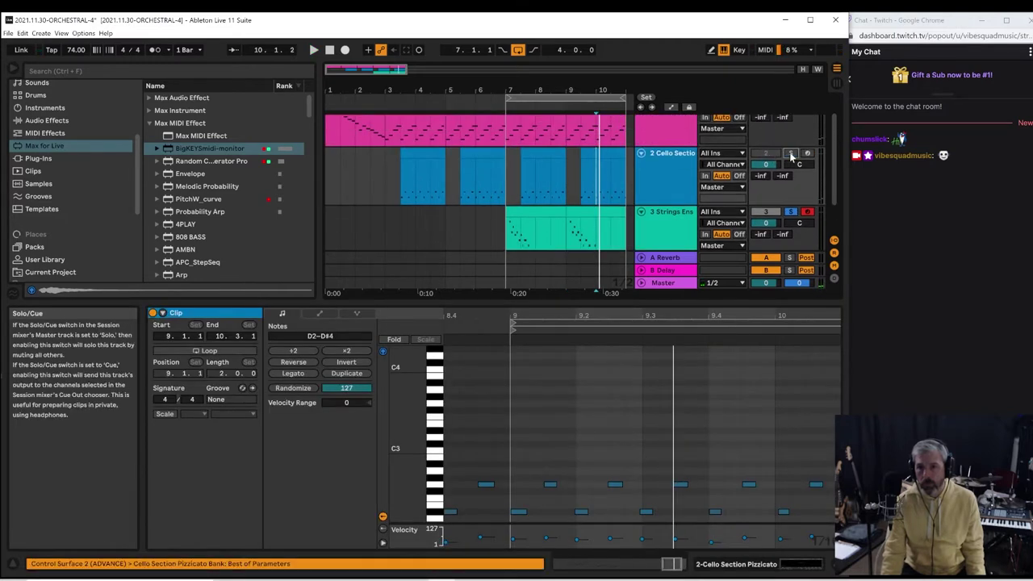
left_click(771, 154)
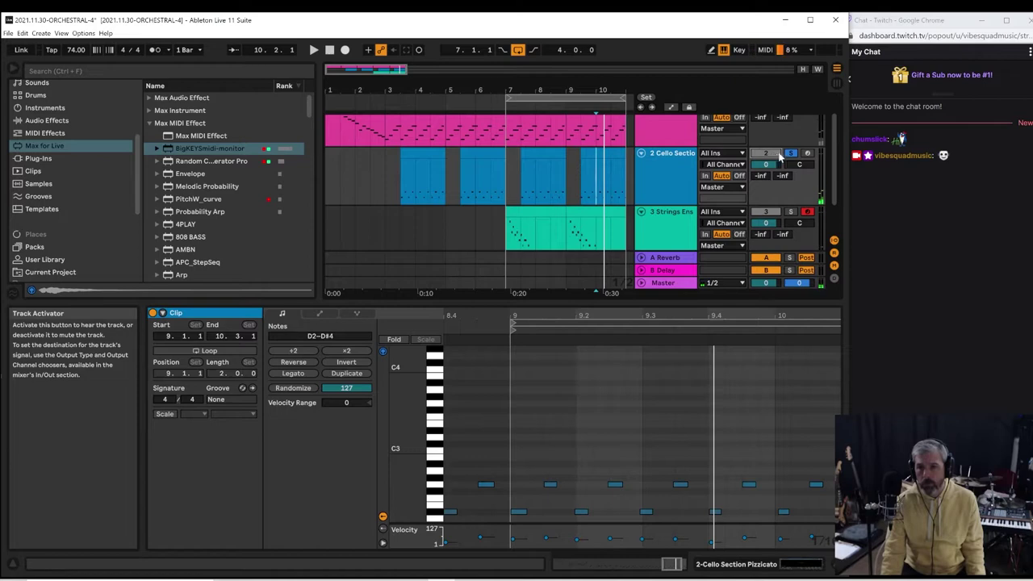
left_click(790, 153)
key("space")
scroll(780, 169, "up", 1)
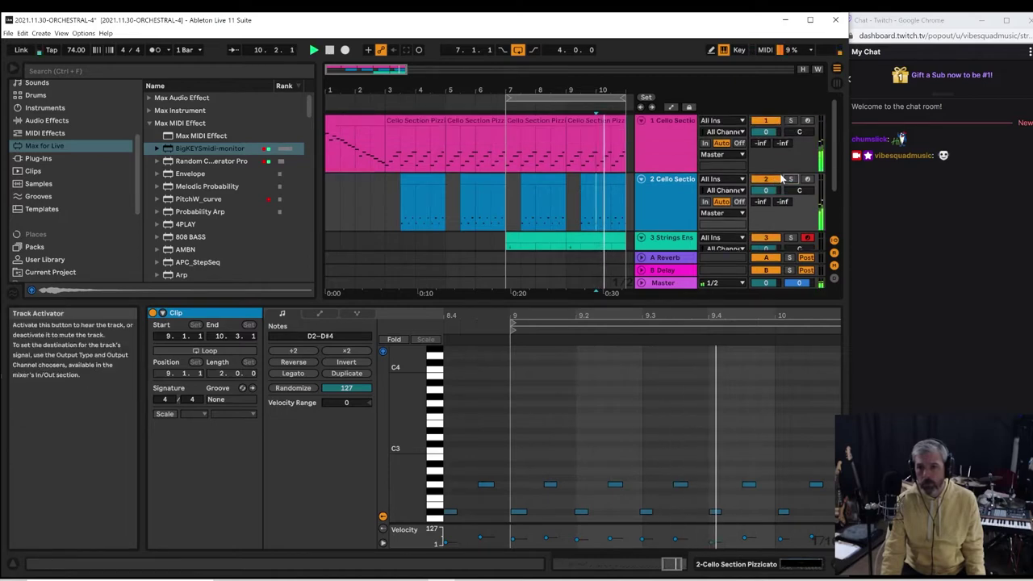
Mute the first cello track and set the second cello clip's D#2 note at 9.3 to C#2 after trying pitches up to G#2
left_click(768, 121)
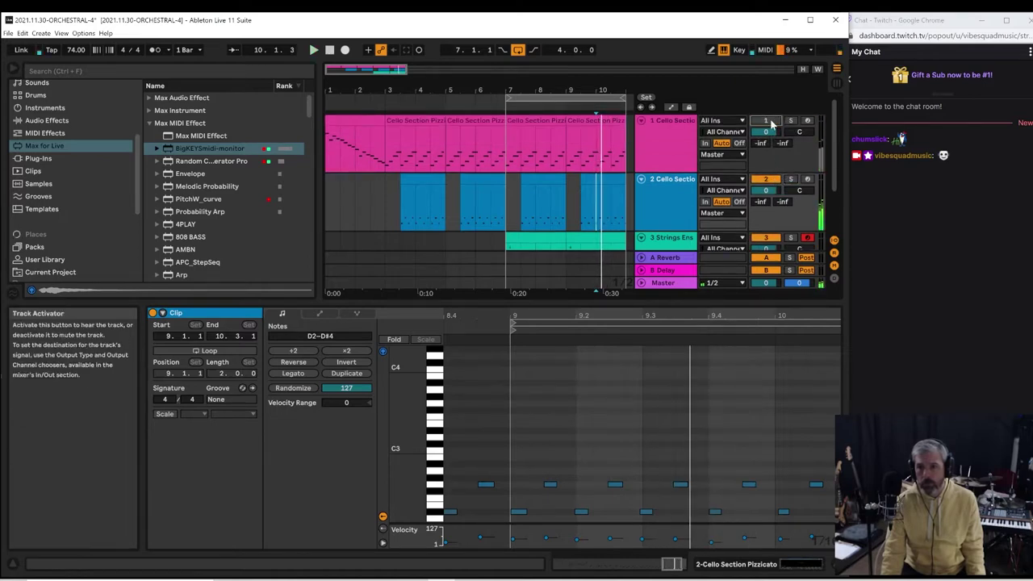
left_click(646, 510)
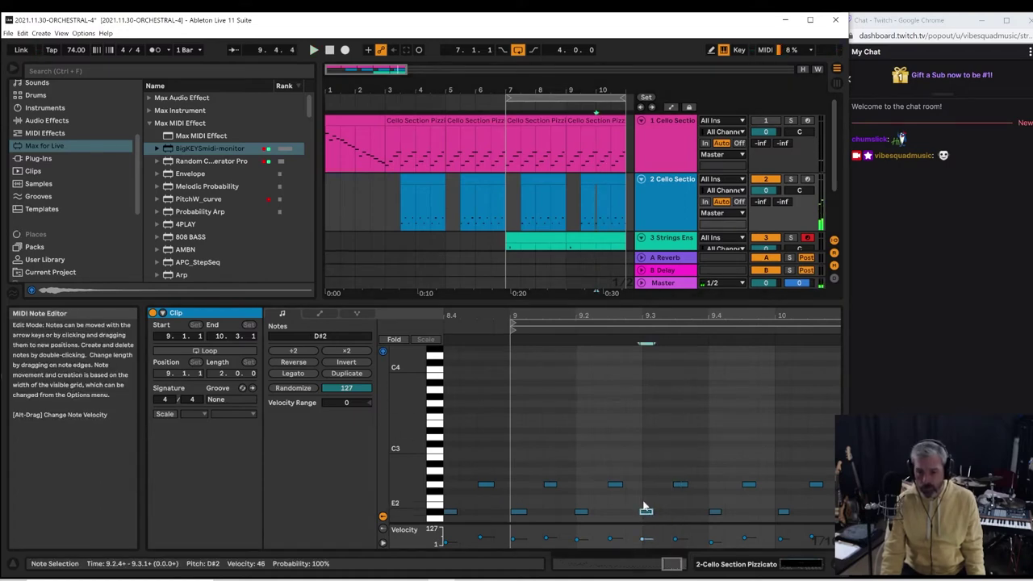
key("Up")
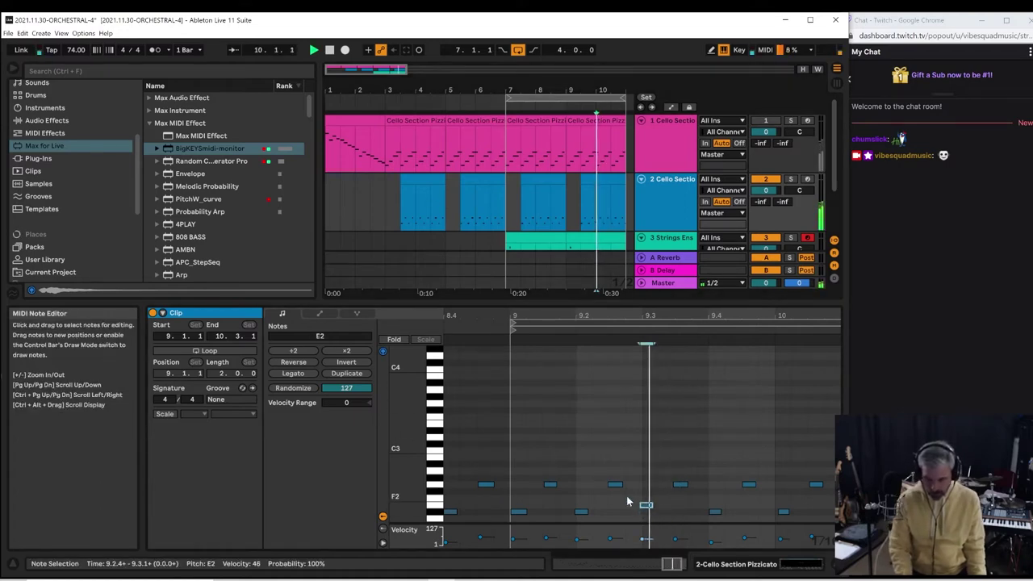
key("Up")
key("Up")
key("Up")
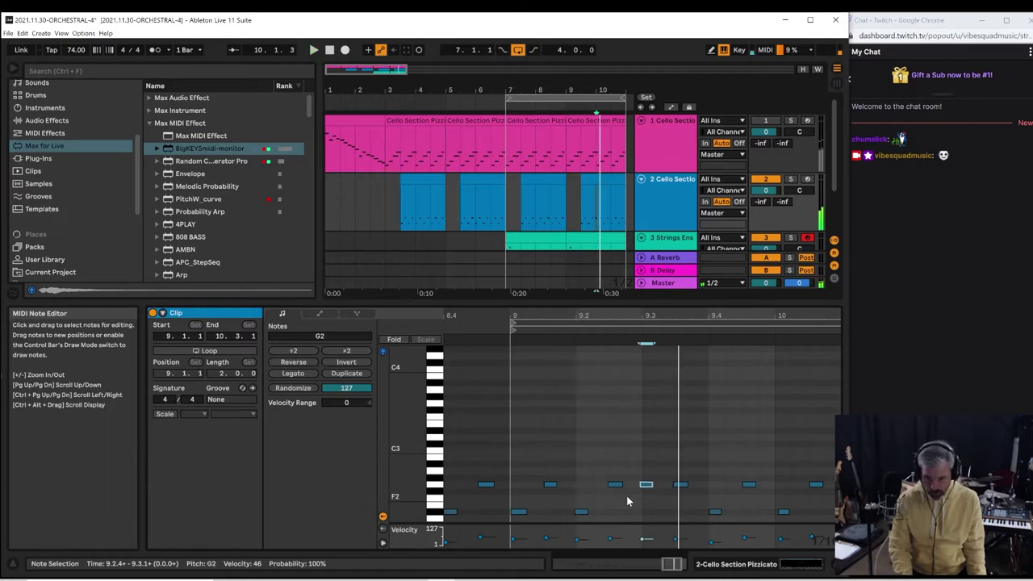
key("Up")
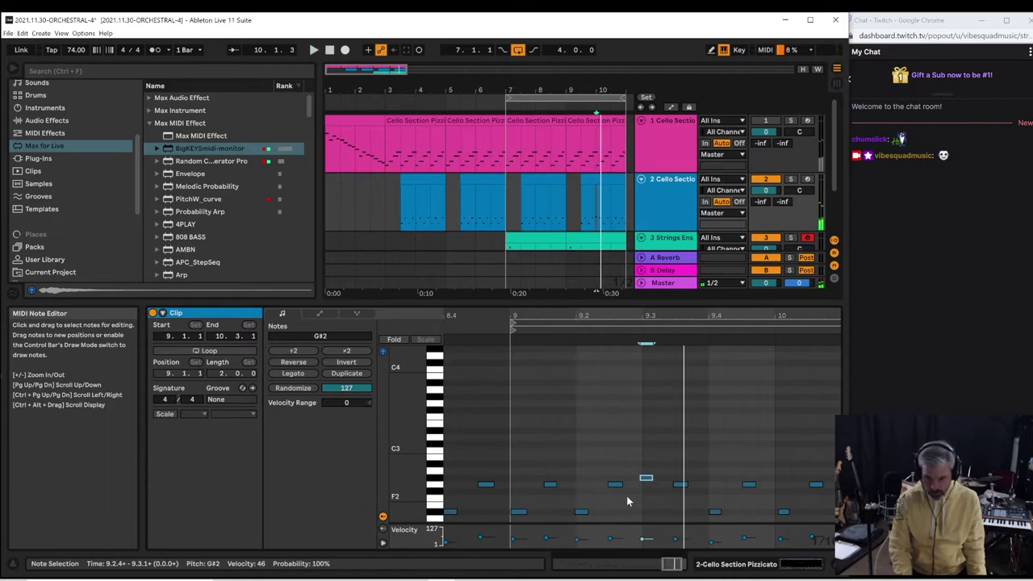
key("Down")
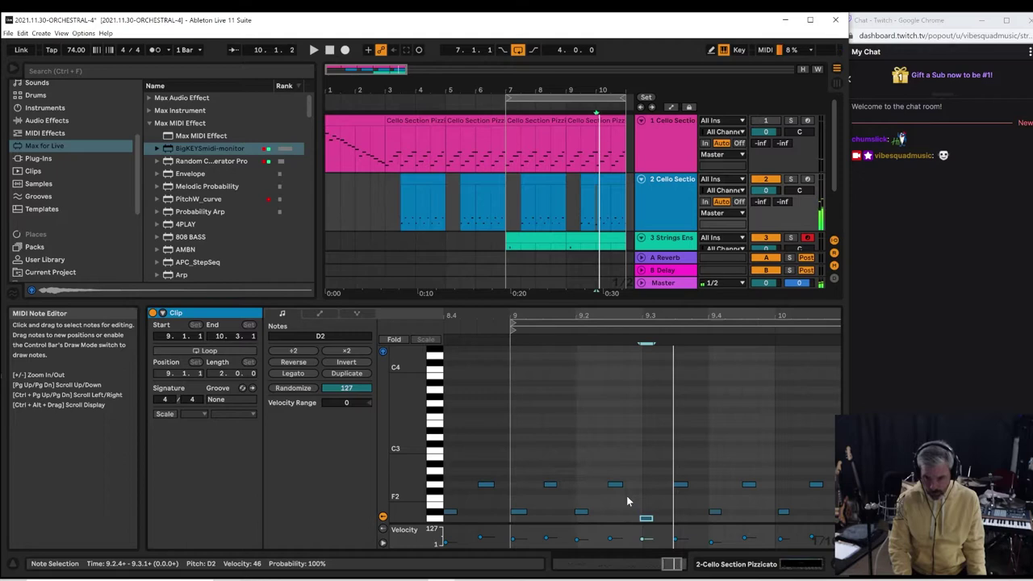
key("Down")
key("Down")
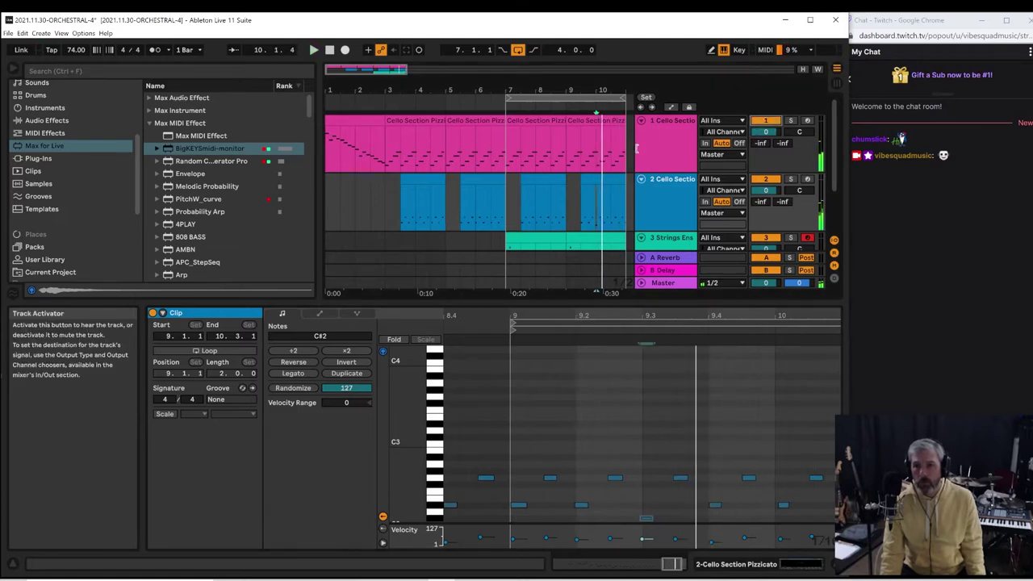
Raise the C1 note at bar 2 of the first cello track's Pizzicato clip to C#1 and play it back
left_click(599, 164)
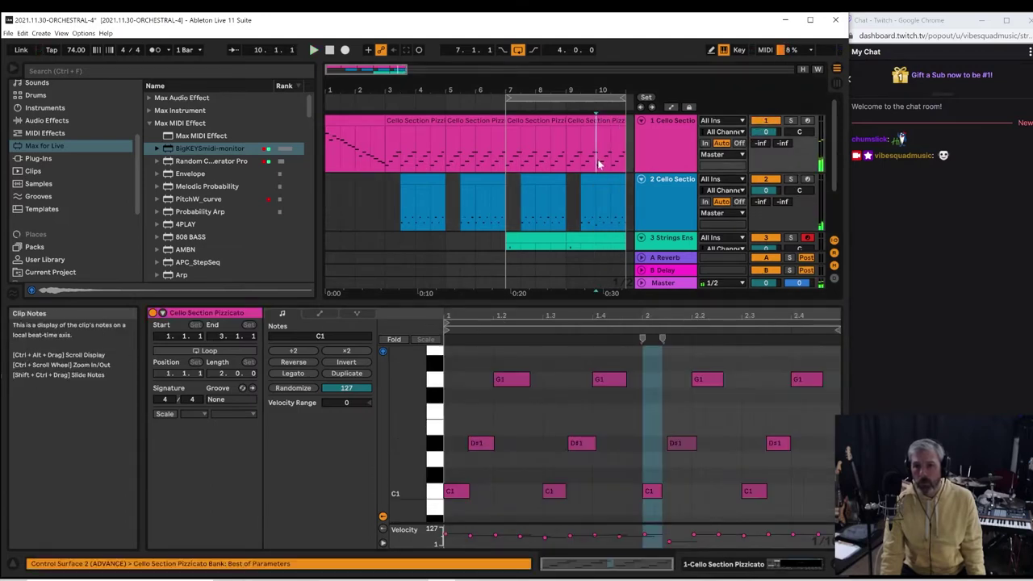
left_click(645, 489)
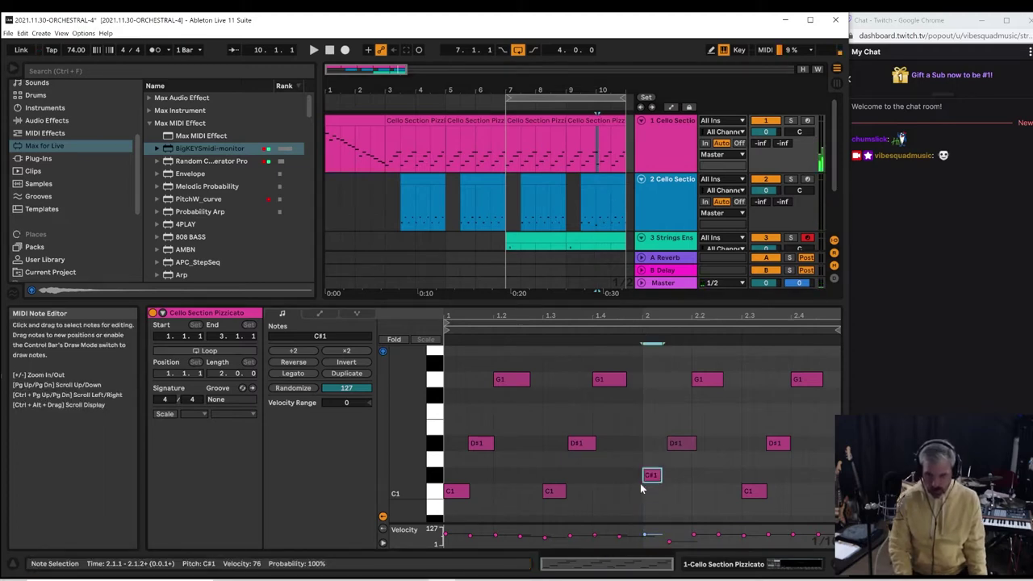
key("Up")
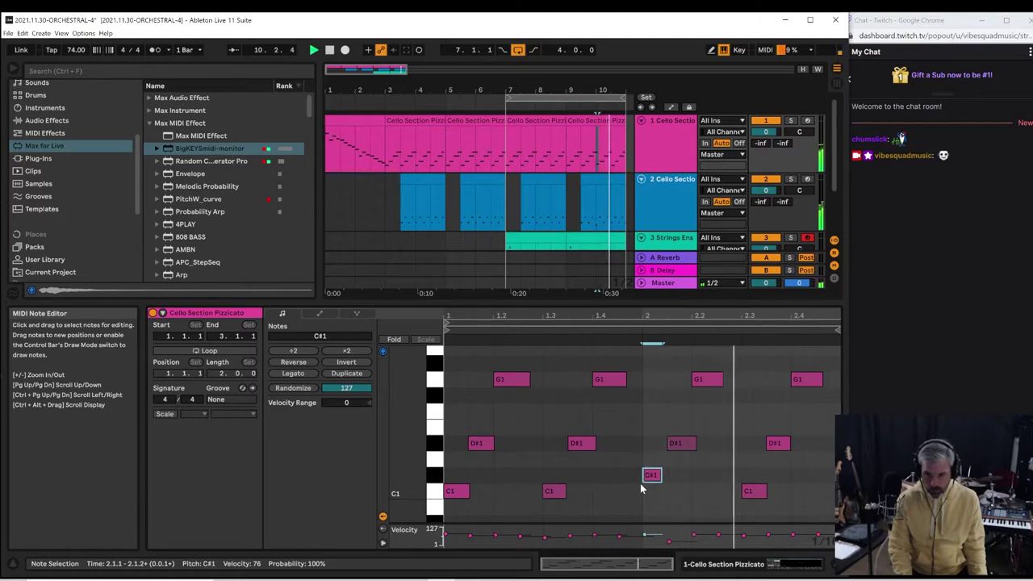
left_click(592, 476)
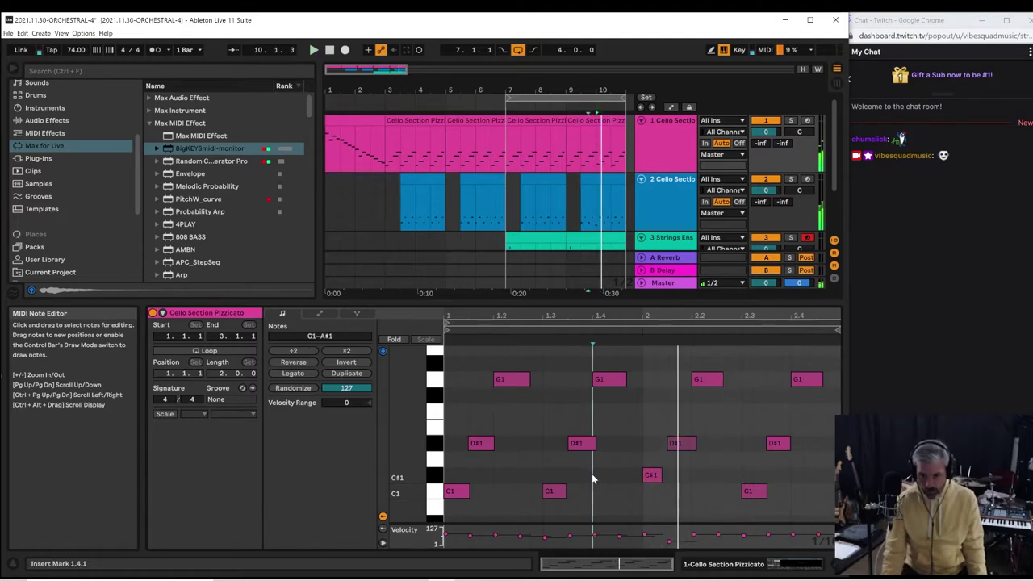
left_click(541, 464)
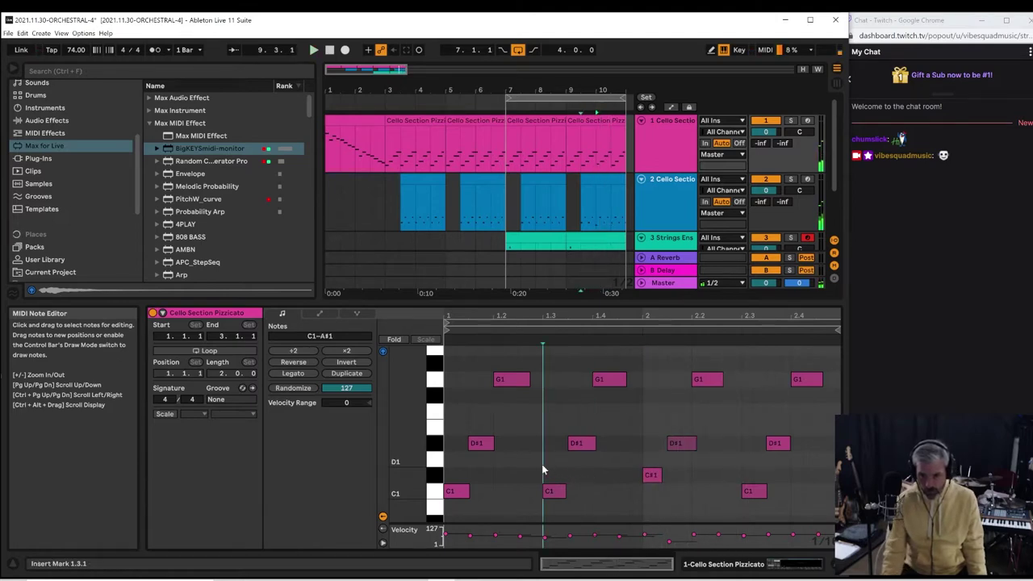
left_click(538, 331)
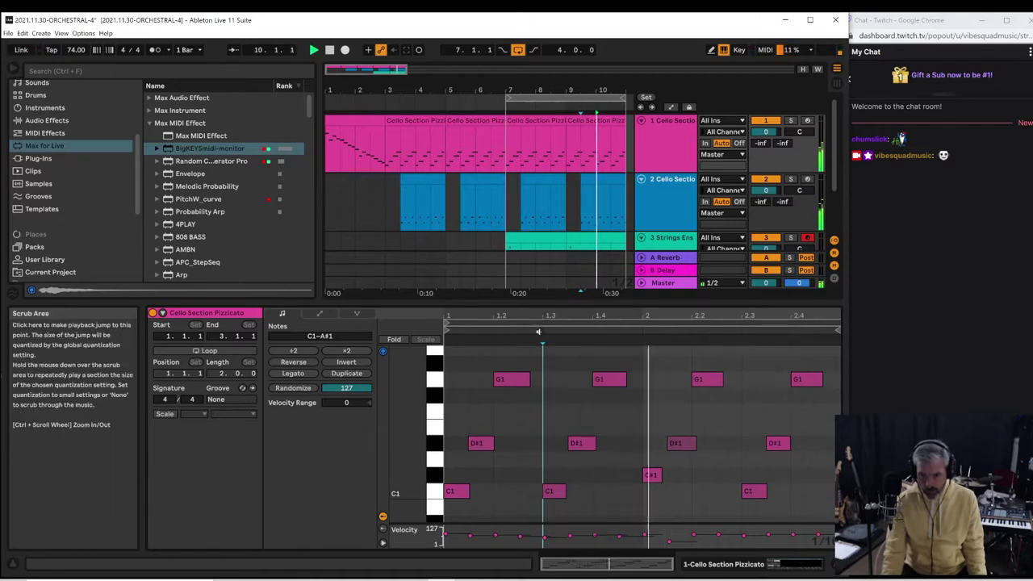
Raise the clip's D#1 note at 2.1.3 to G1 after trying it at F1
left_click(688, 448)
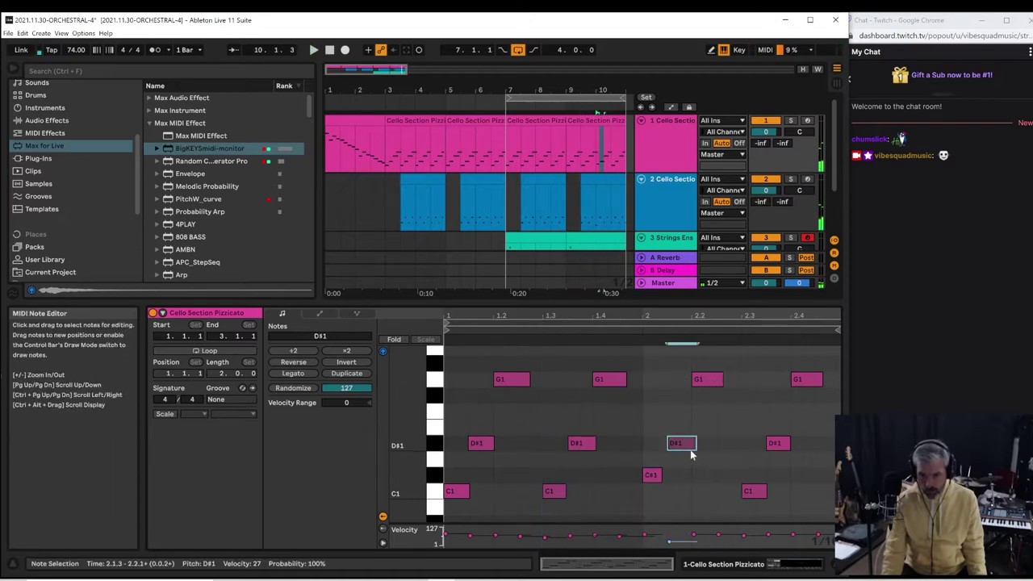
key("Up")
key("Up")
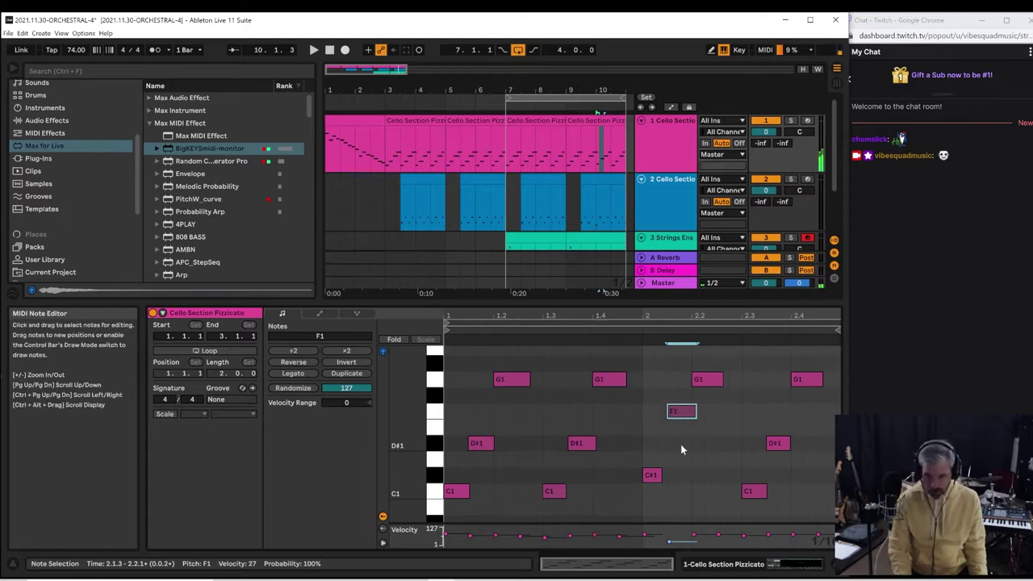
key("Up")
key("Up")
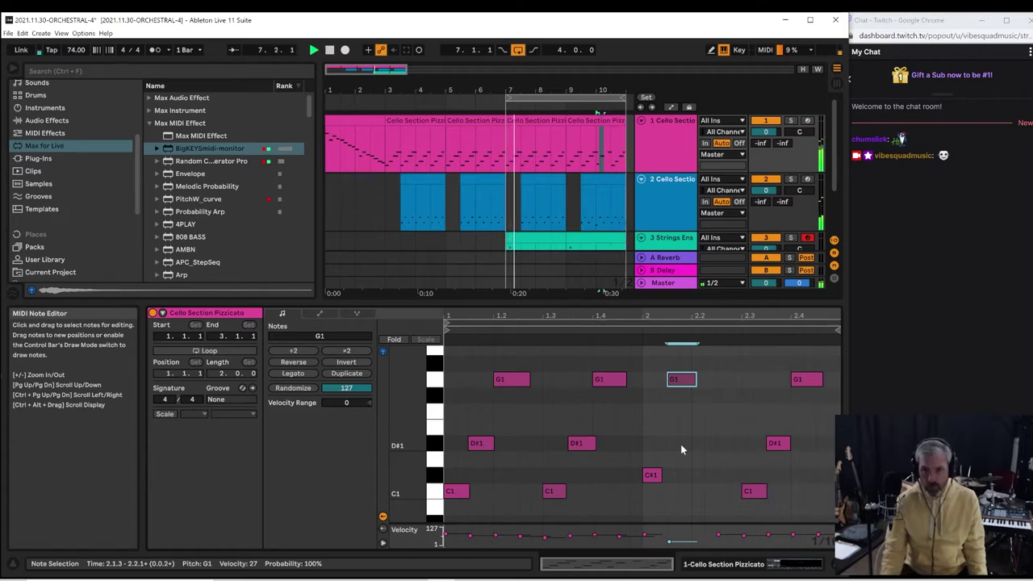
Hide the clip editor and set the arrangement loop to the one-bar range from 10.1.1 to 11.1.1
left_click_drag(588, 89, 492, 105)
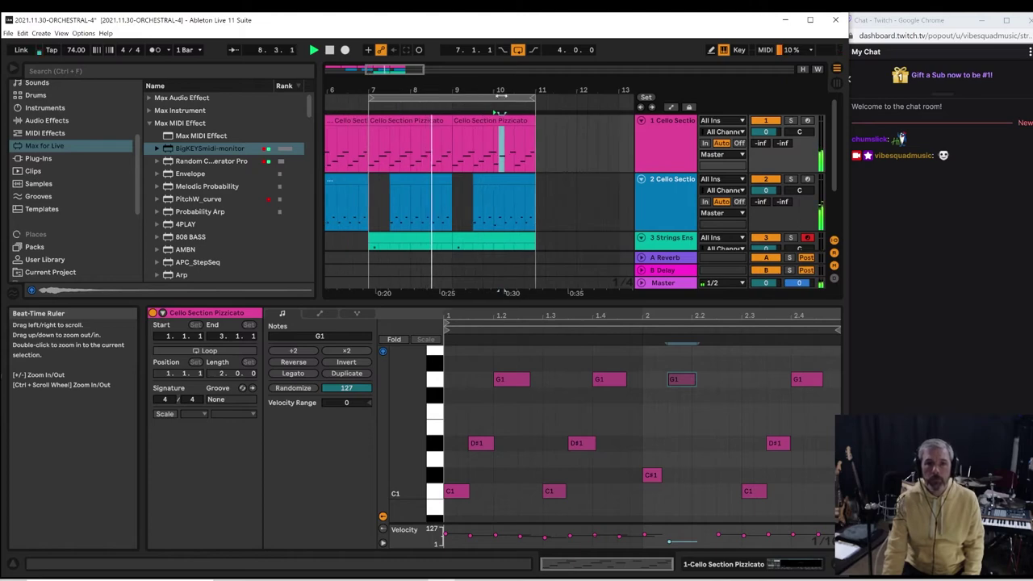
left_click_drag(534, 295, 536, 532)
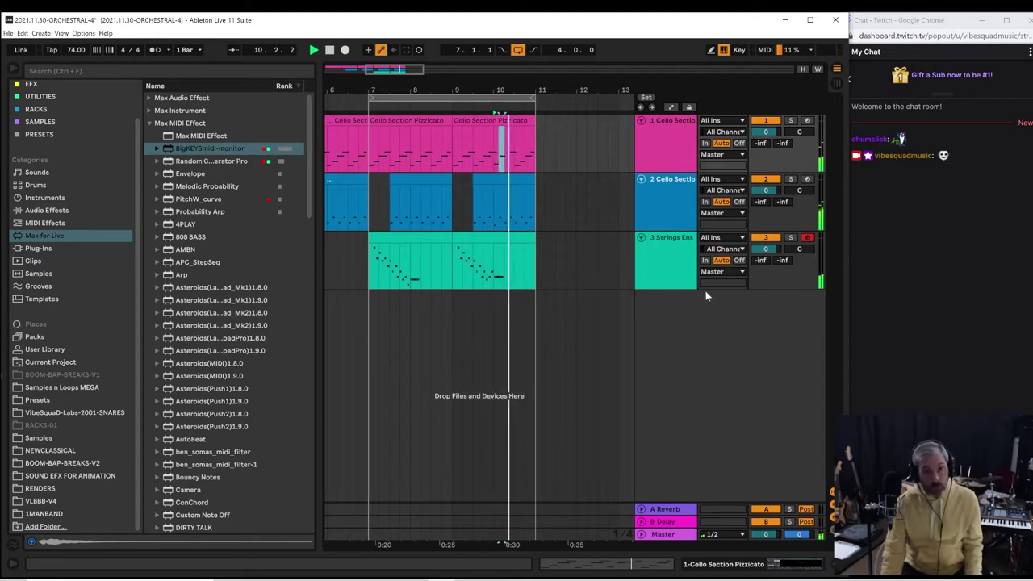
left_click_drag(520, 93, 520, 137)
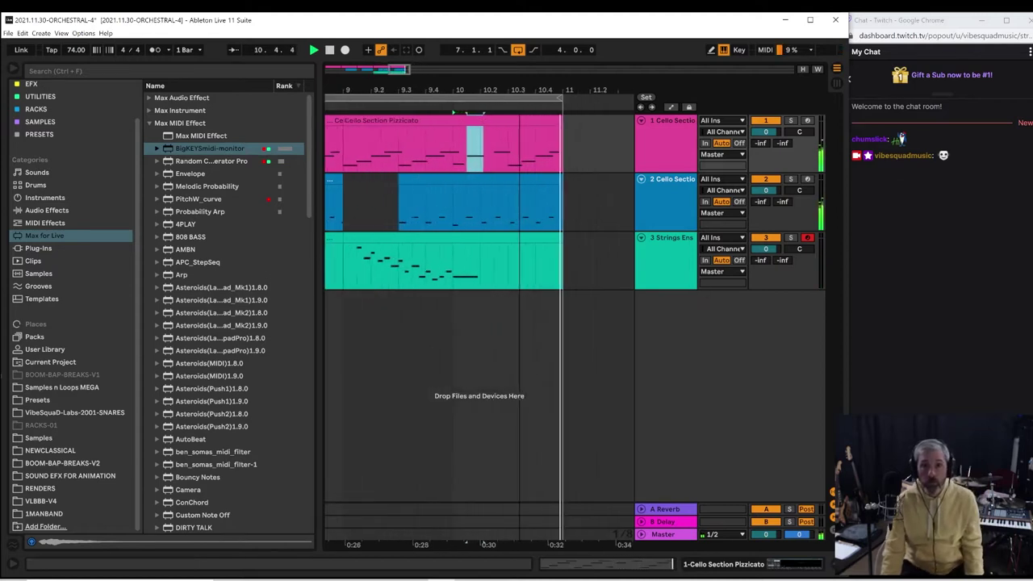
left_click(444, 203)
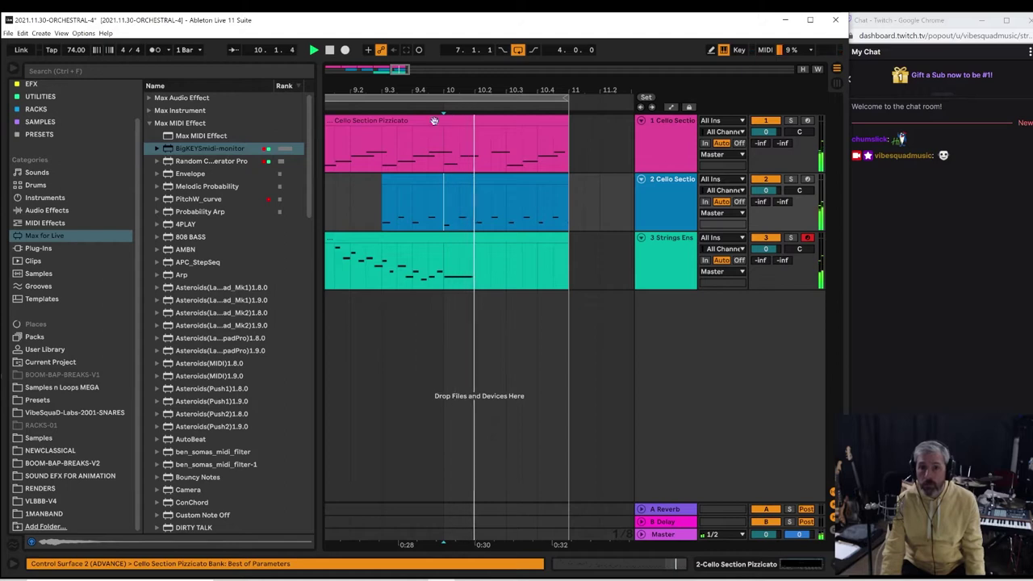
left_click_drag(443, 203, 526, 201)
key("ctrl+l")
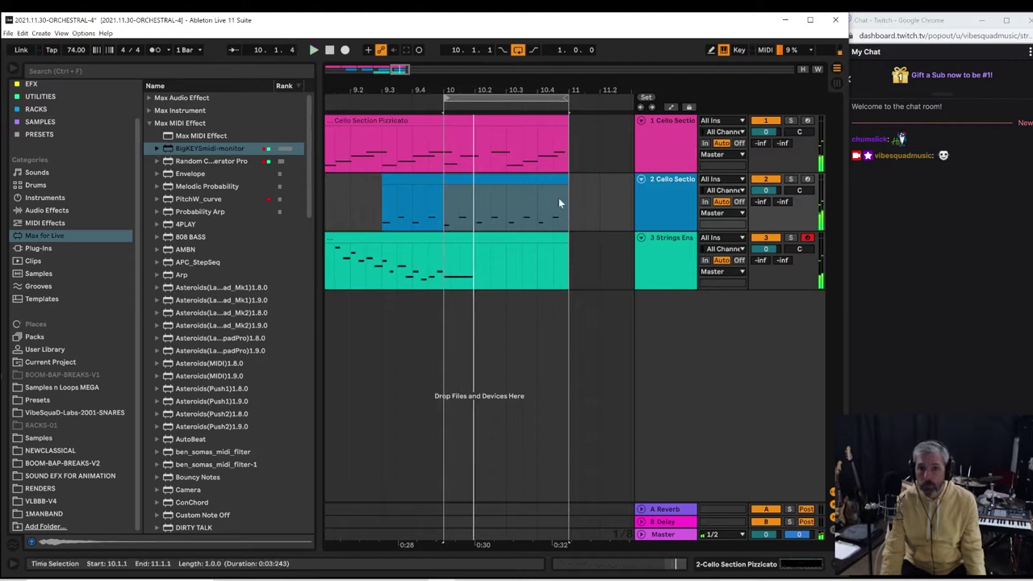
Replace the second half of bar 10 on all three tracks with a duplicate of its first half and play it
left_click_drag(569, 269, 507, 161)
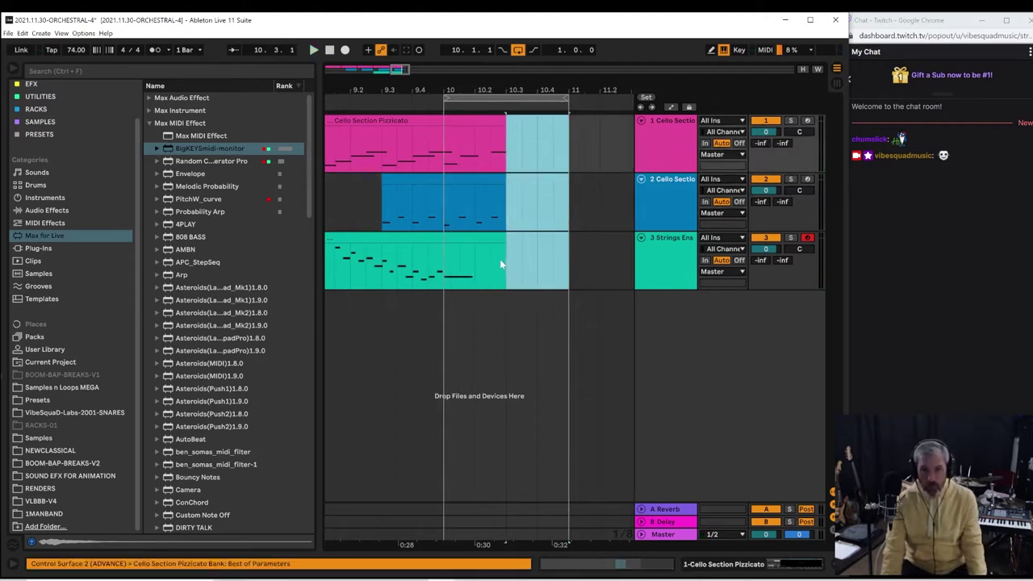
key("Delete")
left_click_drag(501, 263, 452, 154)
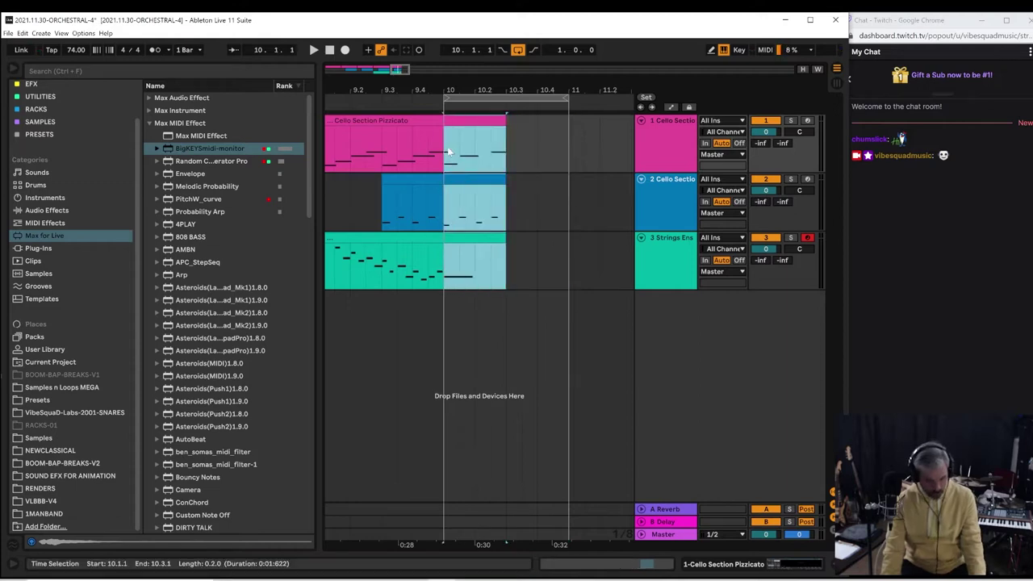
key("ctrl+d")
key("space")
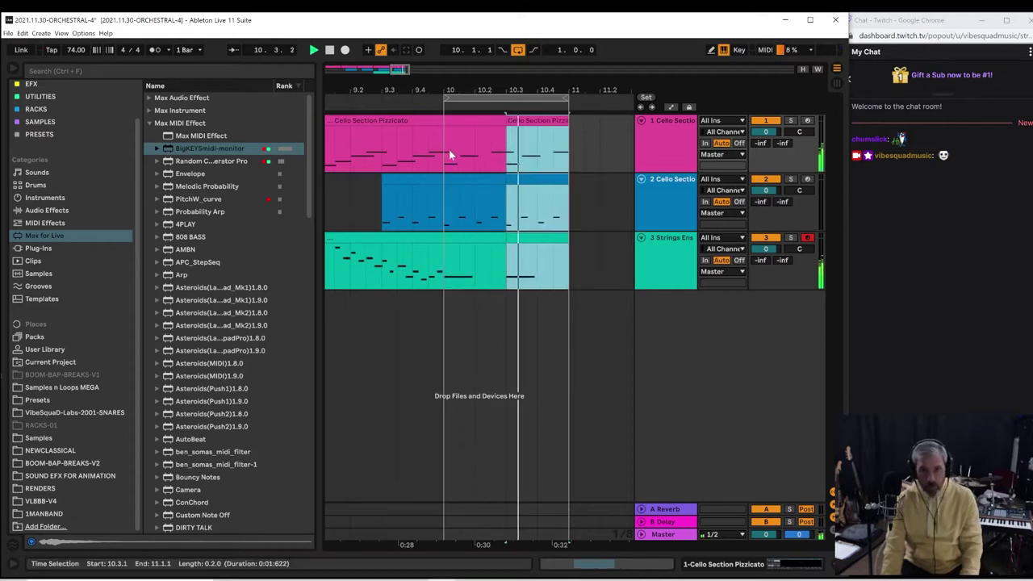
Extend the start of the arrangement loop back to bar 7 so it covers bars 7 to 11
left_click(452, 202)
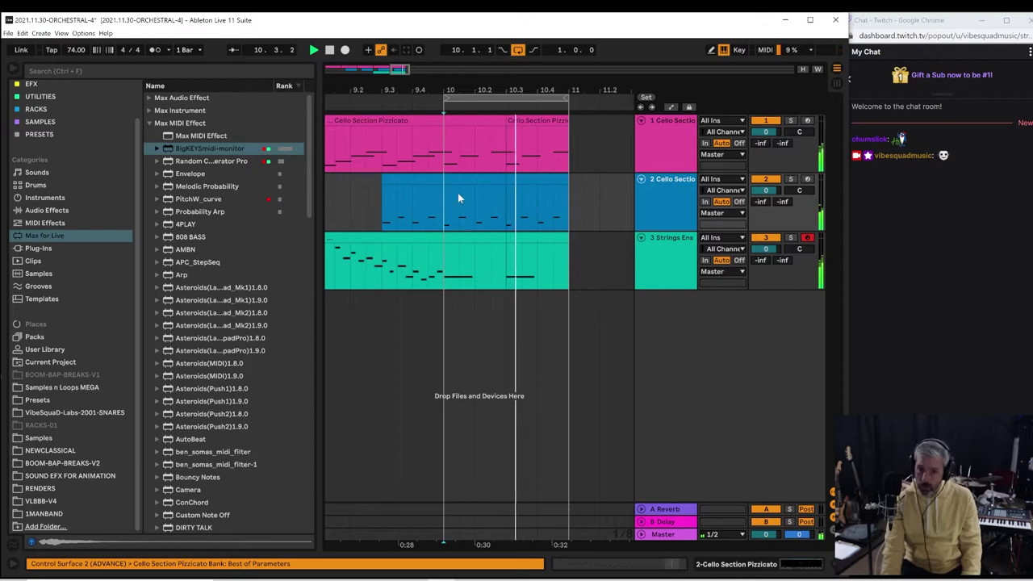
left_click_drag(455, 89, 417, 98)
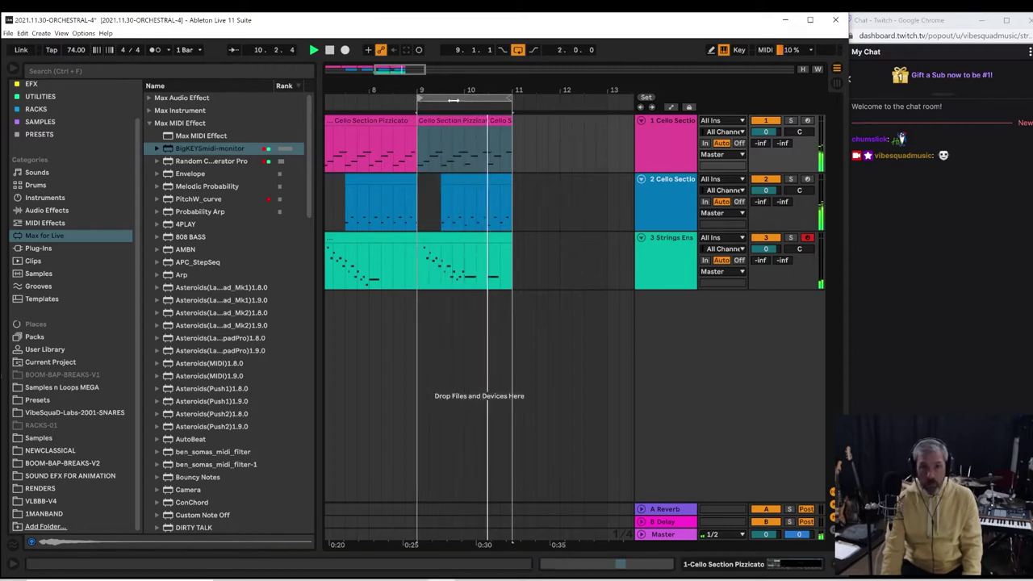
mouse_move(455, 93)
left_mouse_down()
mouse_move(457, 81)
mouse_move(432, 100)
left_mouse_up()
left_click(430, 199)
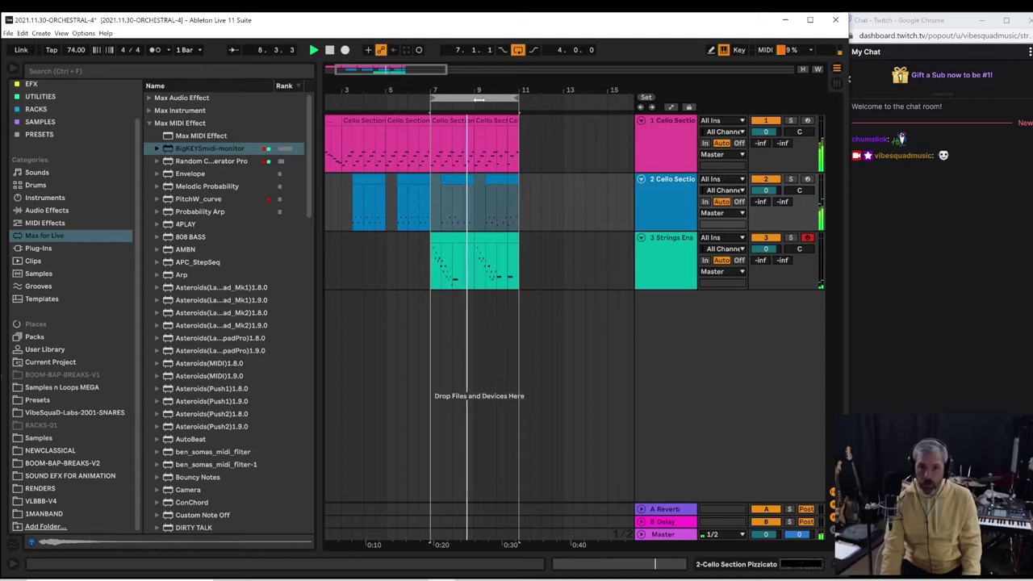
Duplicate the looped material of all tracks from bar 7 to bar 11, then set the loop to bars 11 to 15
left_click(479, 99)
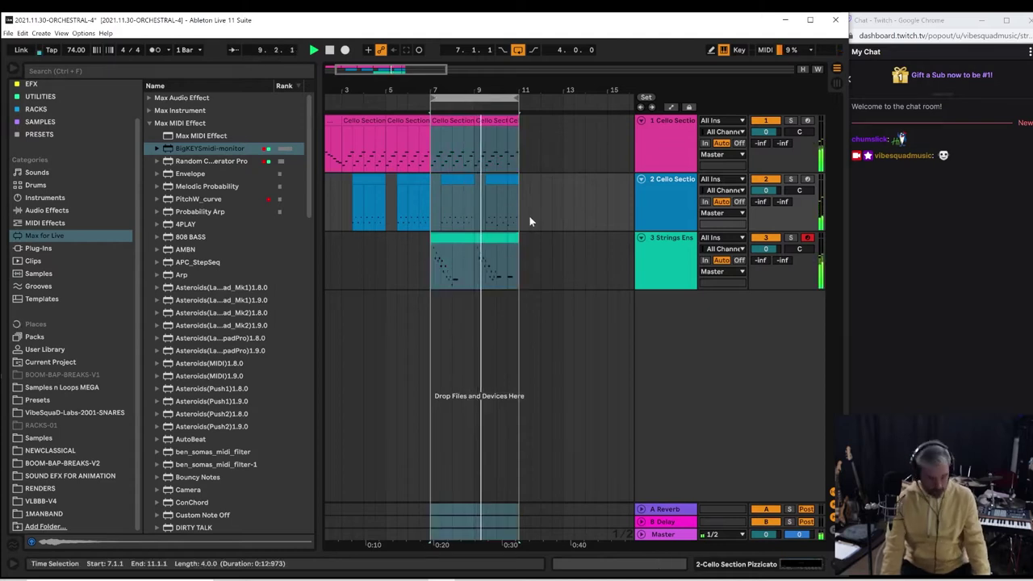
key("ctrl+d")
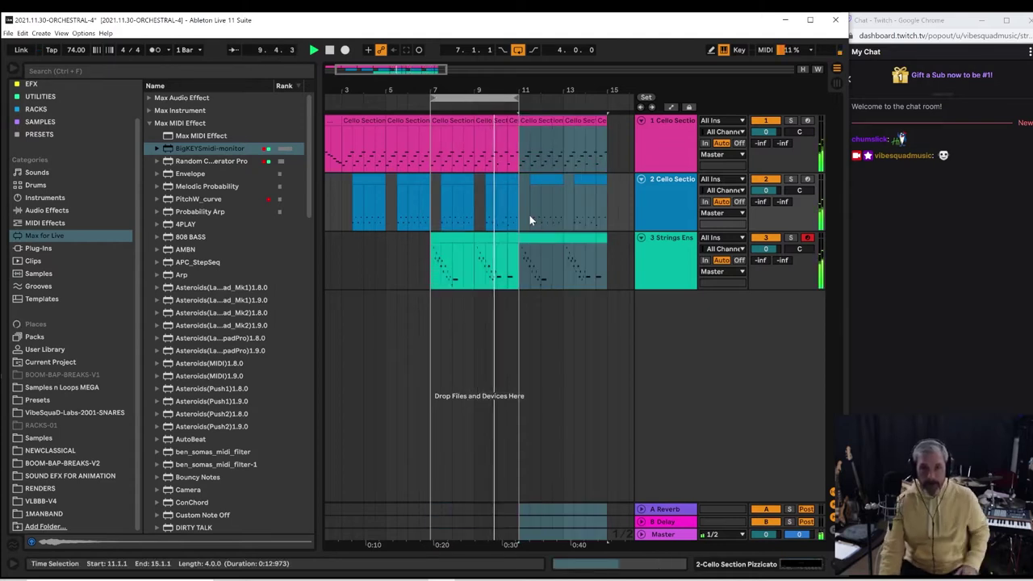
left_click_drag(513, 91, 603, 101)
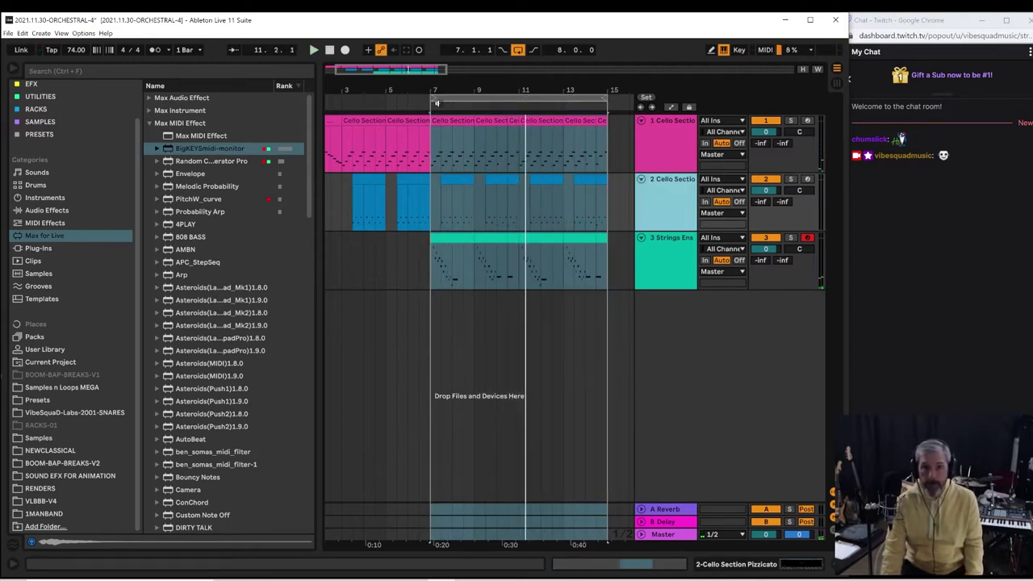
left_click_drag(433, 95, 519, 97)
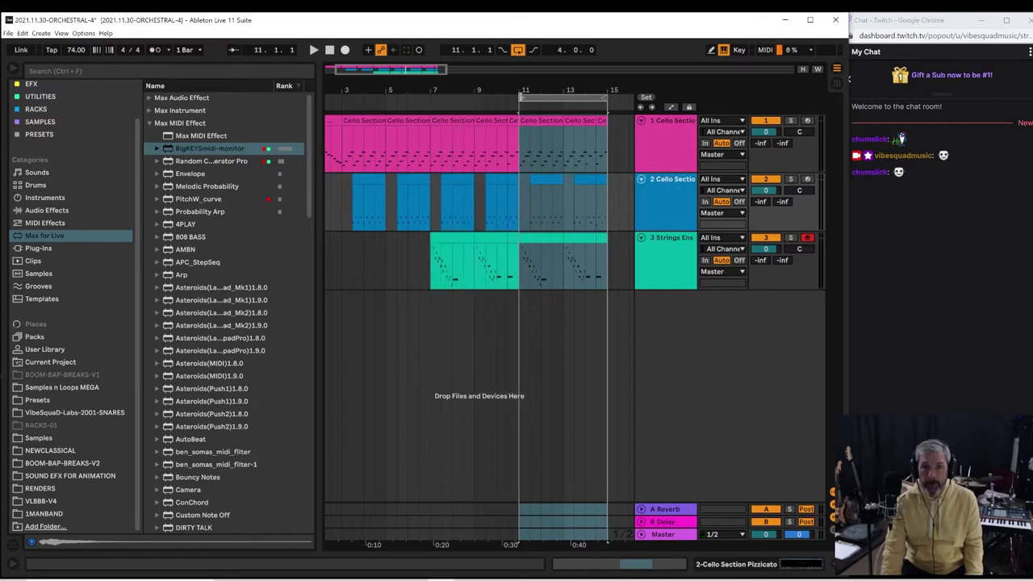
Audition the Double Bass presets in the Orchestral Strings pack and load Double Bass Section Pizzicato onto a new track
left_click(37, 335)
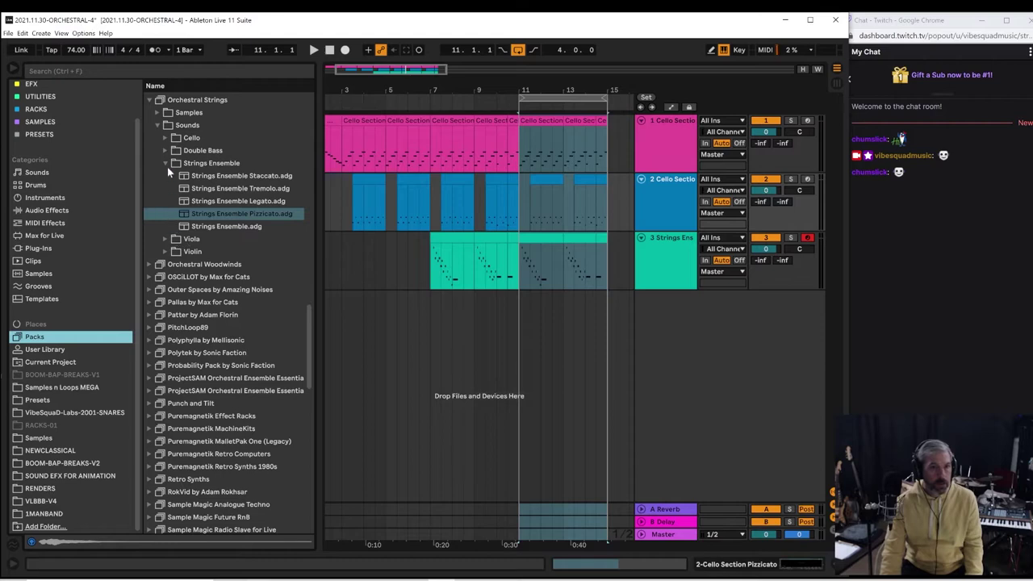
left_click(166, 163)
left_click(166, 151)
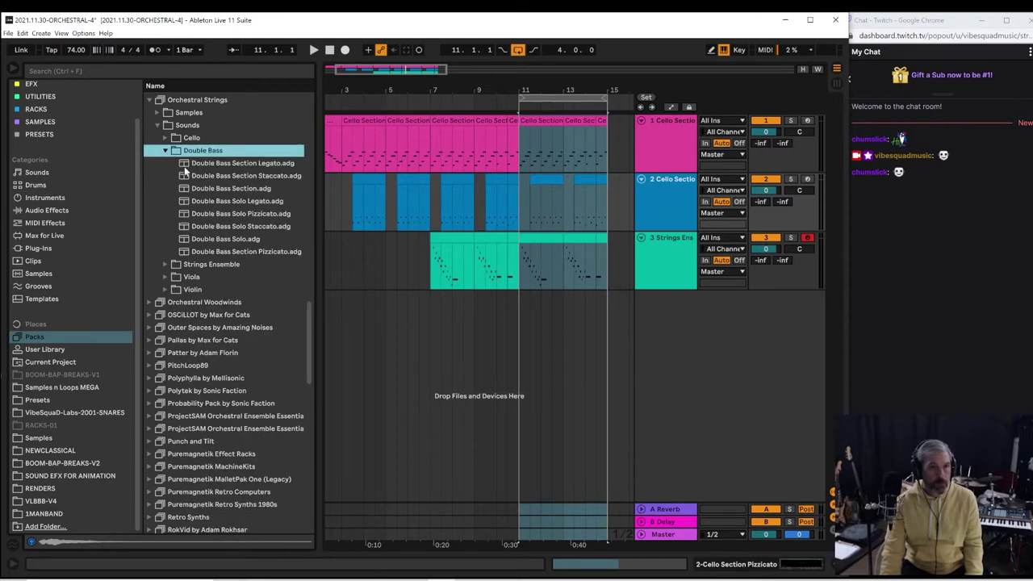
left_click(193, 165)
left_click(205, 177)
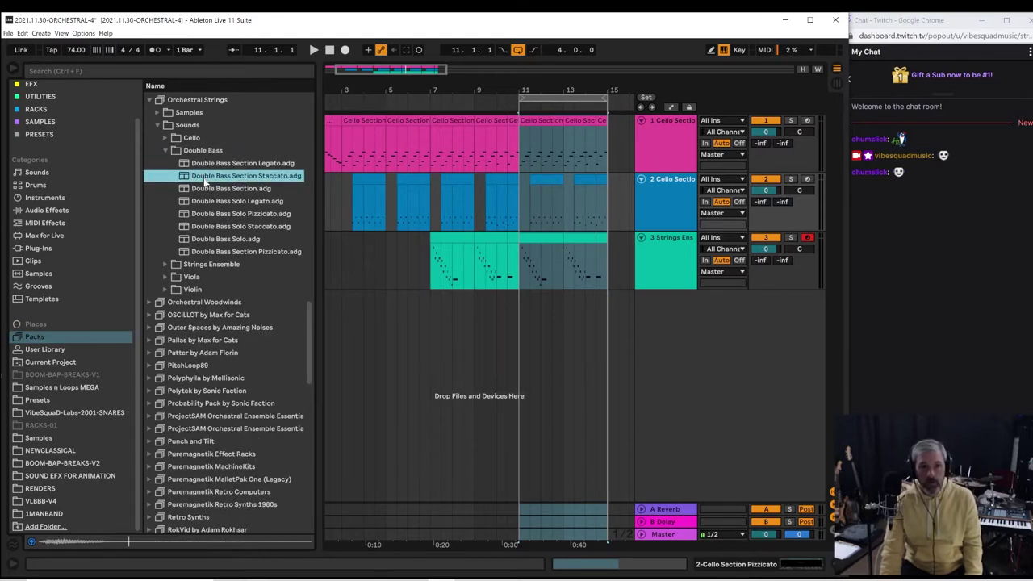
key("Down")
key("Down")
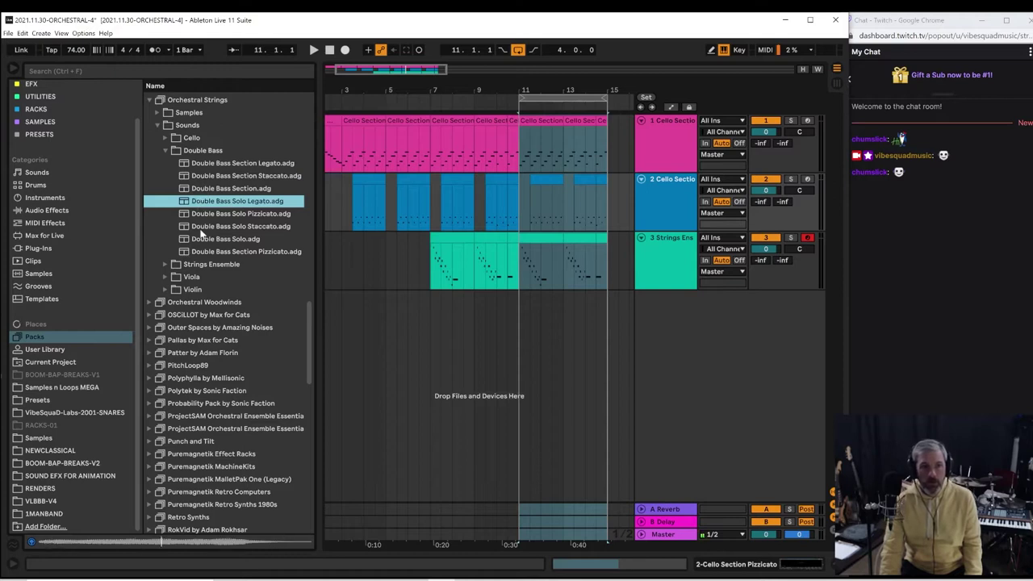
key("Down")
left_click(205, 241)
left_click(208, 253)
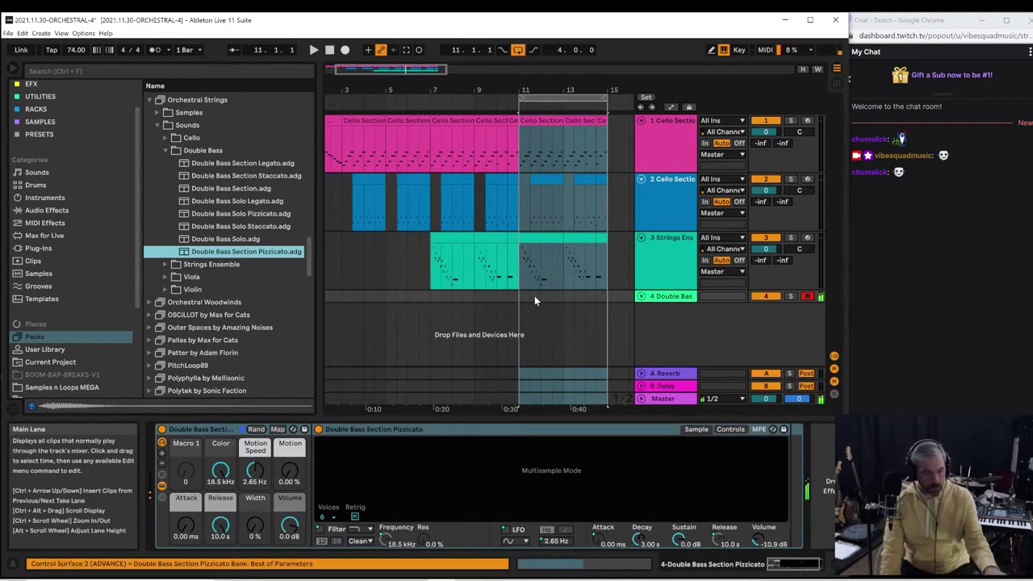
Play the loop from bar 11 and record a MIDI part on the Double Bass track
key("space")
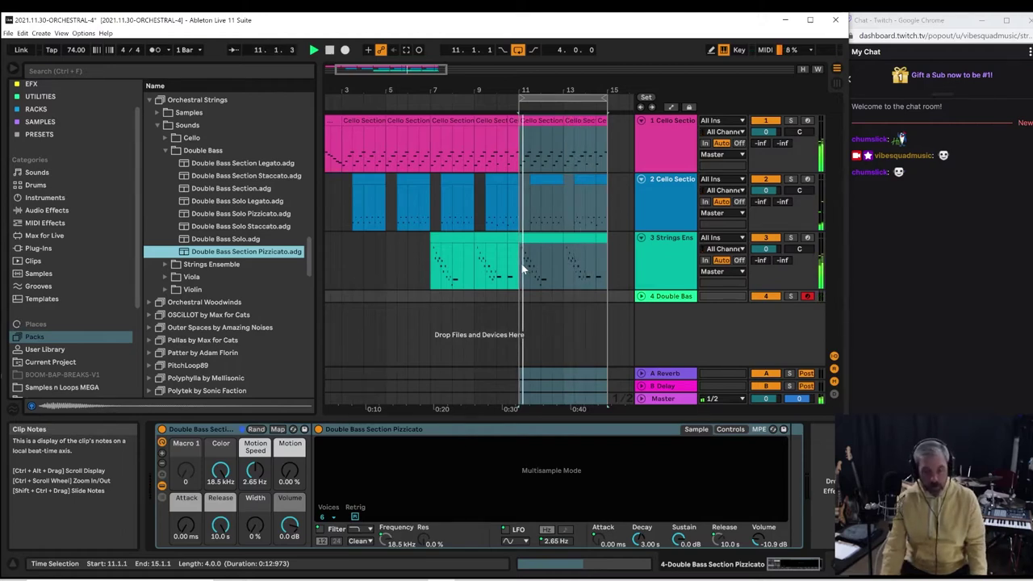
left_click(517, 266)
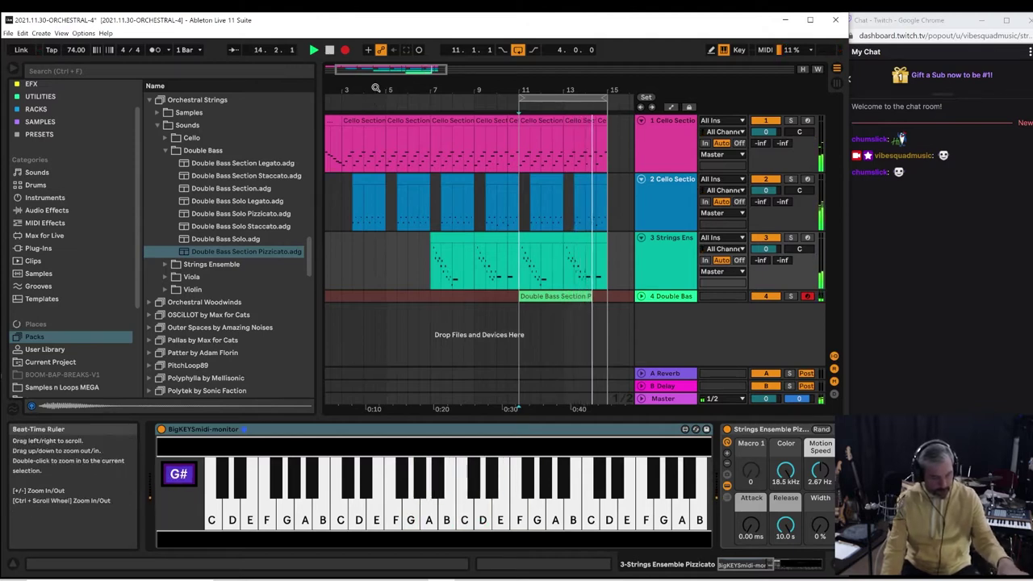
key("F9")
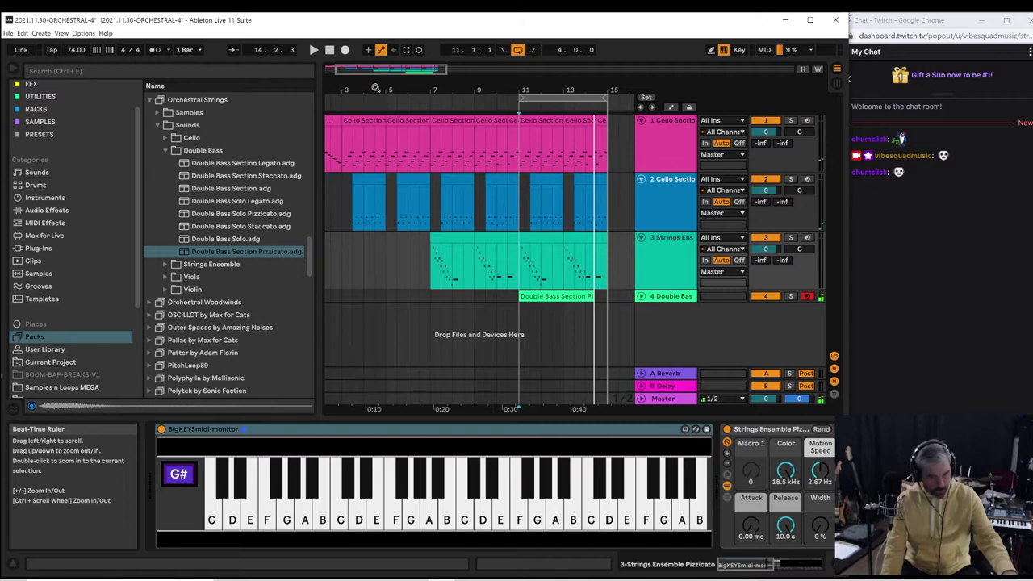
Unfold the Double Bass track and play the recorded pizzicato clip from bar 11
left_click(597, 295)
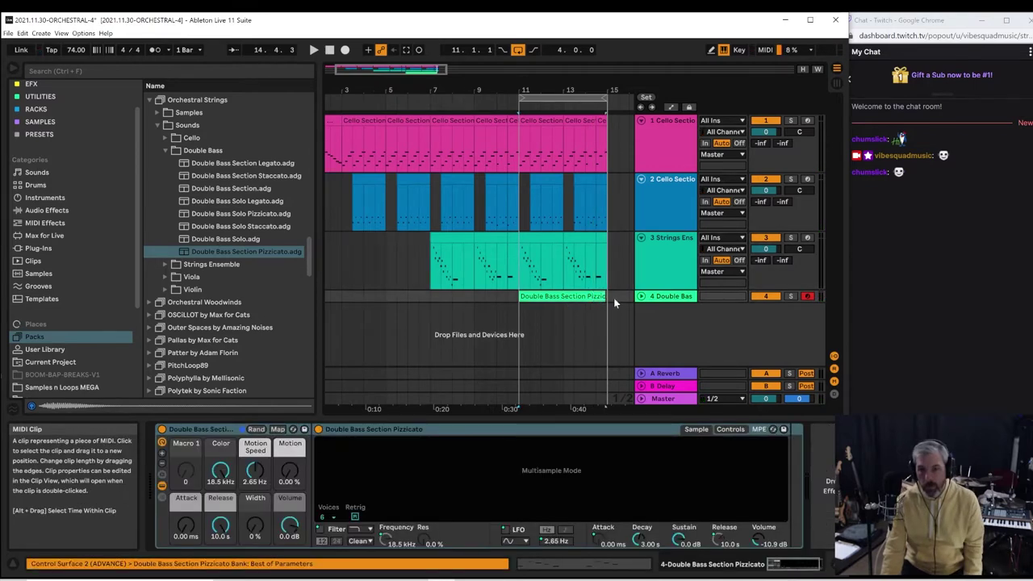
left_click(640, 296)
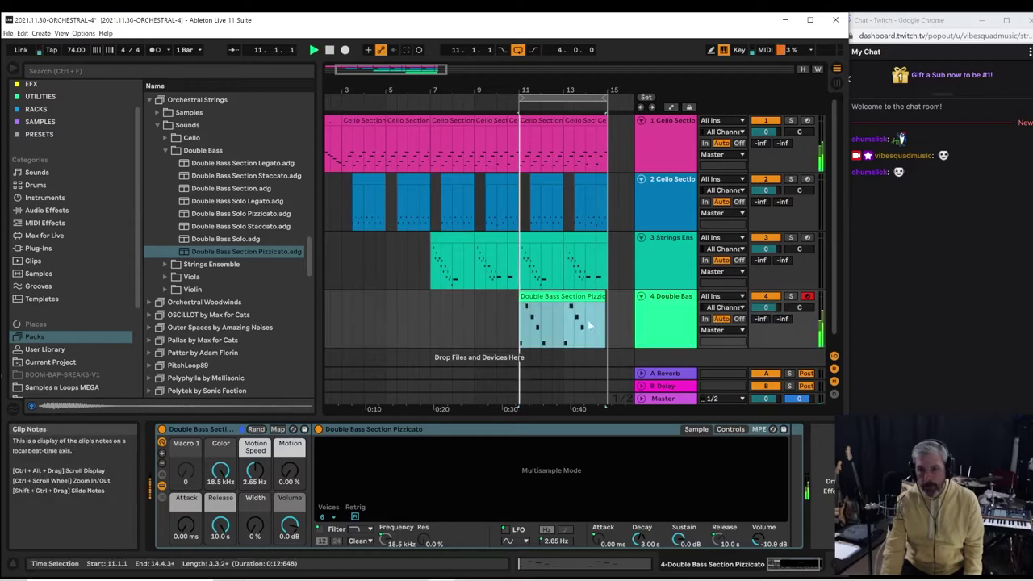
left_click(568, 300)
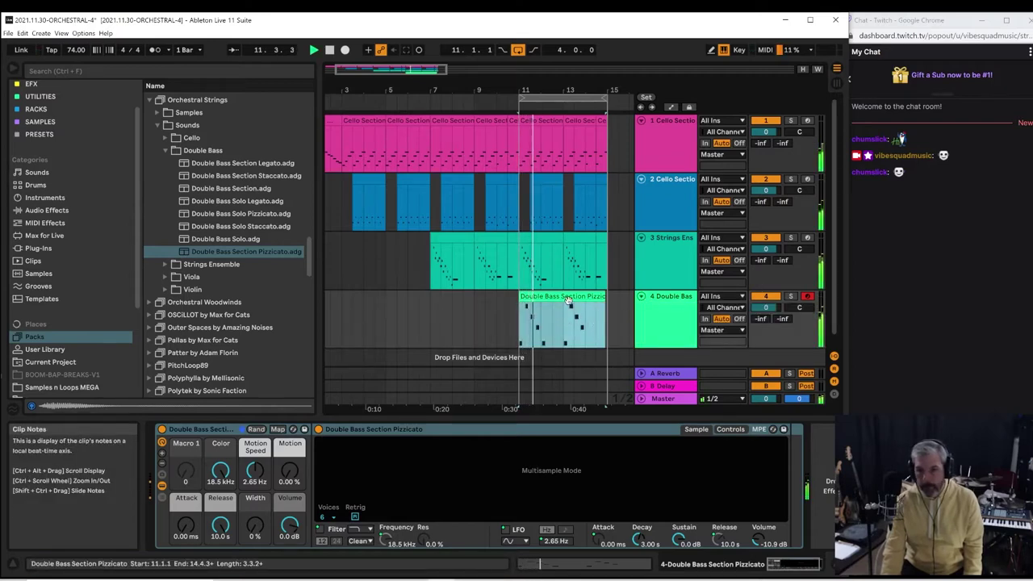
Open the Double Bass clip in an enlarged note editor and add a long C#1 note at the start of its bar 4
double_click(568, 300)
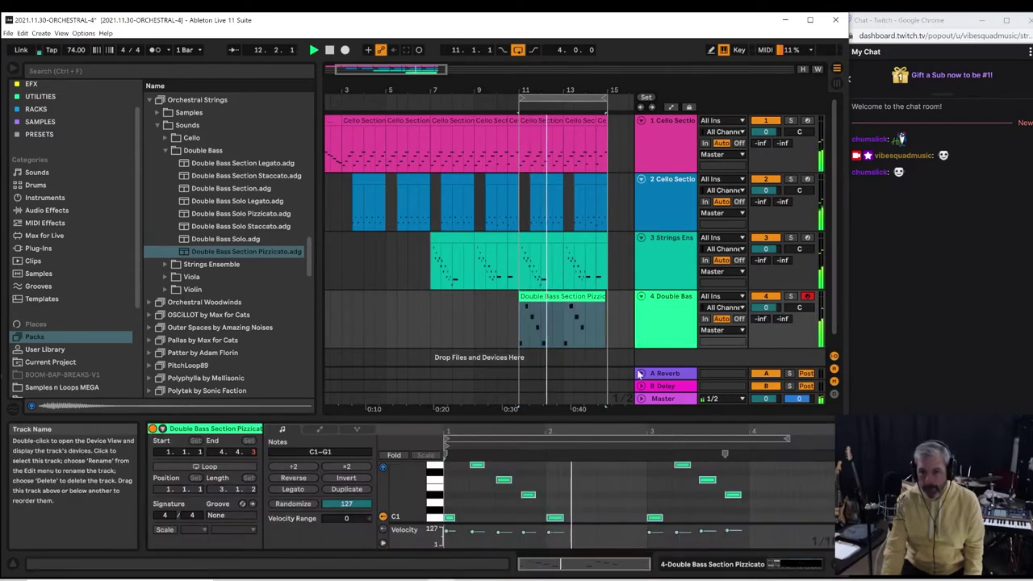
left_click_drag(622, 417, 623, 276)
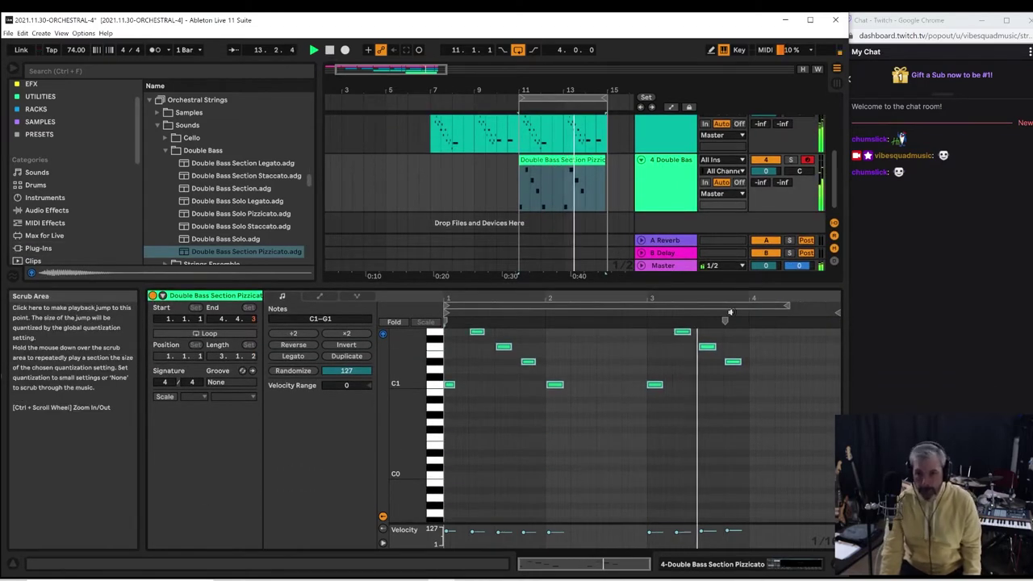
key("space")
left_click(748, 355)
double_click(751, 353)
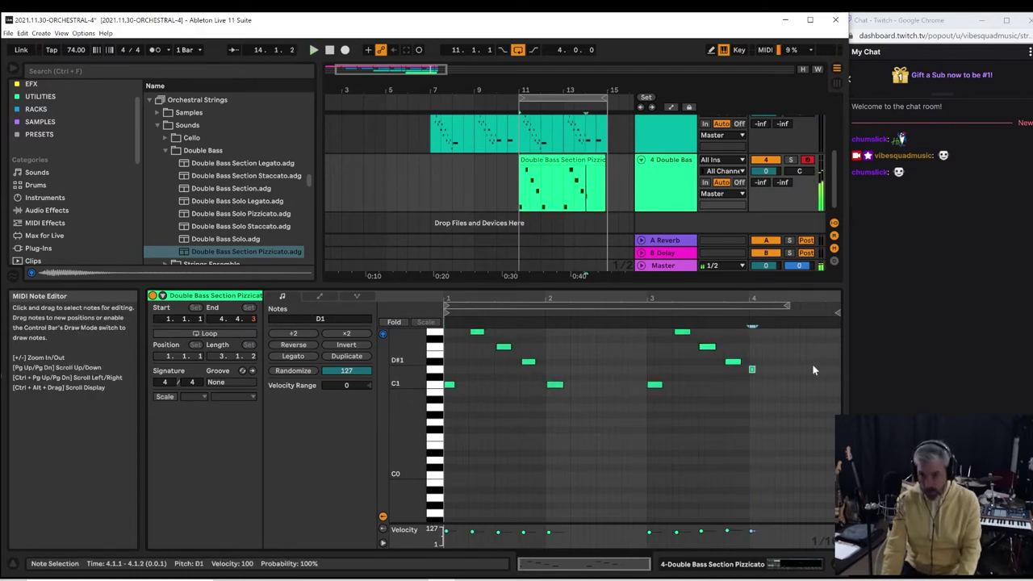
key("Down")
key("Down")
key("Down")
left_click_drag(755, 378, 816, 378)
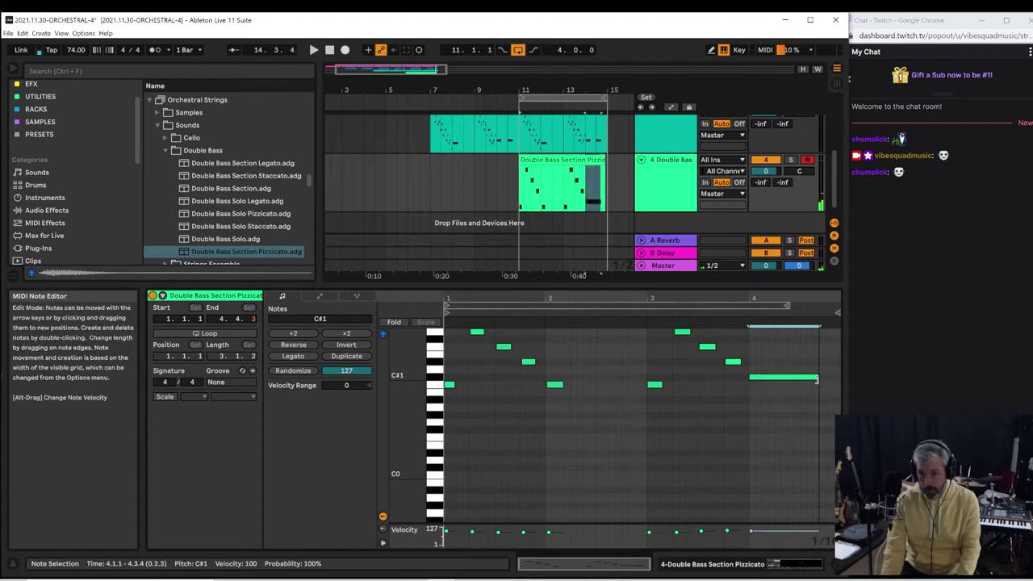
Play the clip's ending, shorten the C#1 note in bar 4 to about one beat, and fold the Double Bass track
left_click(741, 319)
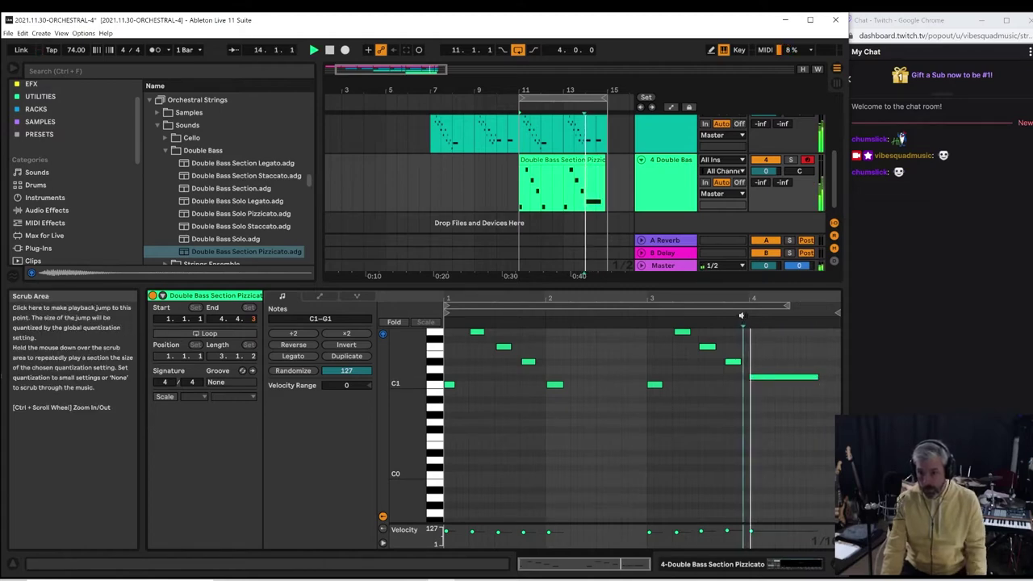
left_click_drag(816, 378, 777, 377)
left_click(780, 377)
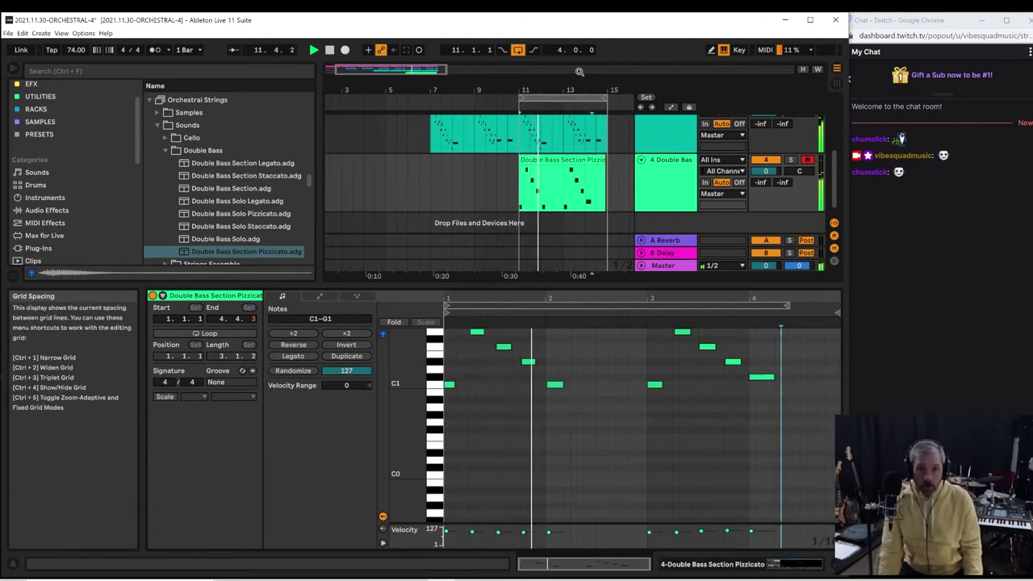
scroll(629, 137, "down", 1)
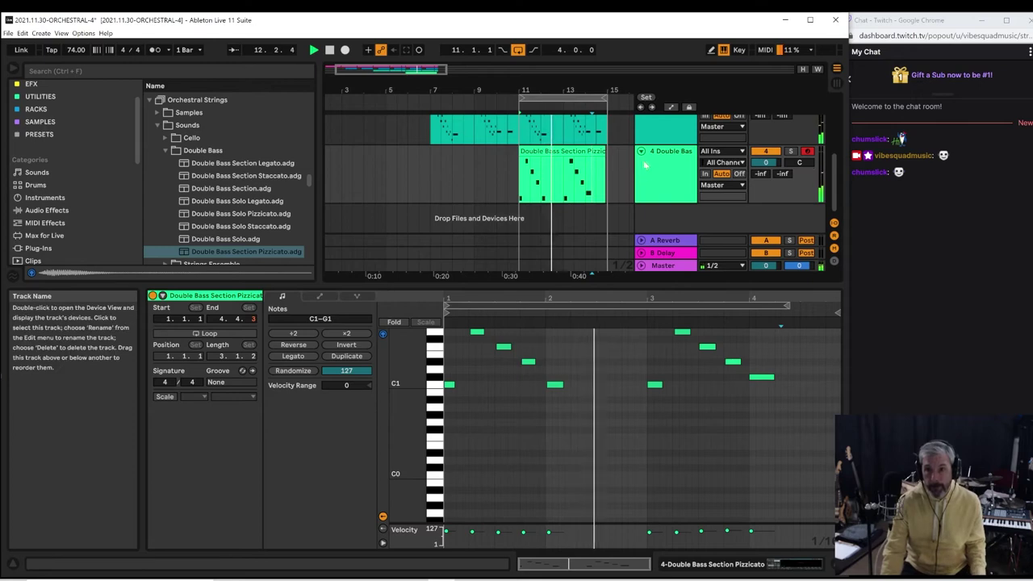
left_click(643, 152)
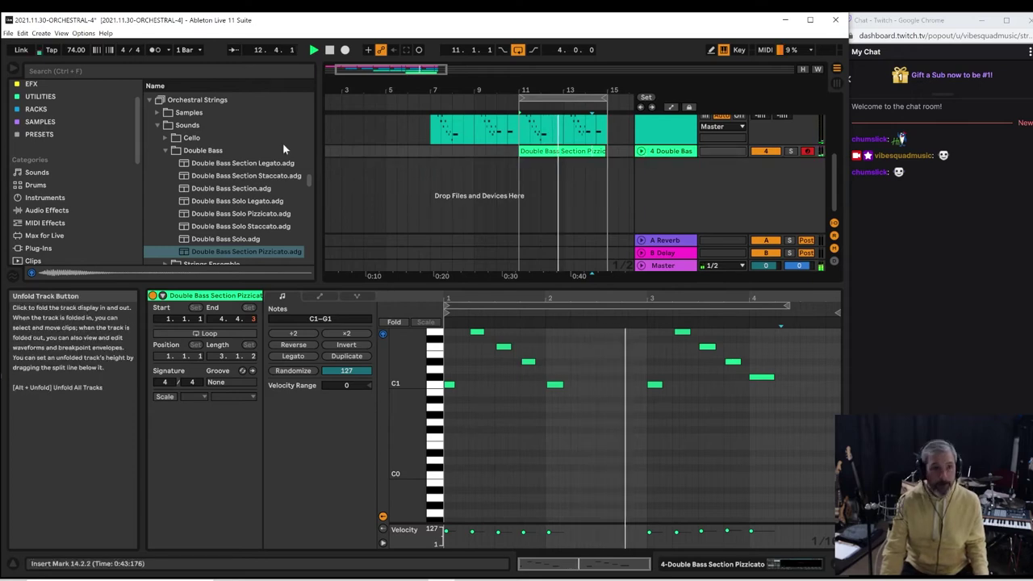
Audition the Strings Ensemble presets in the Orchestral Strings pack and load Strings Ensemble Pizzicato onto a new track
left_click(164, 151)
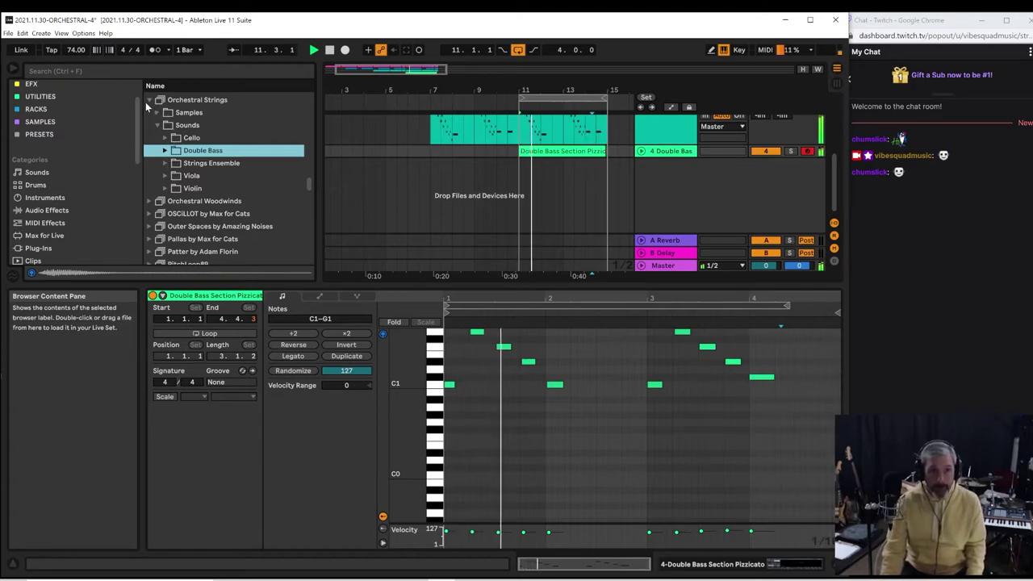
left_click(165, 163)
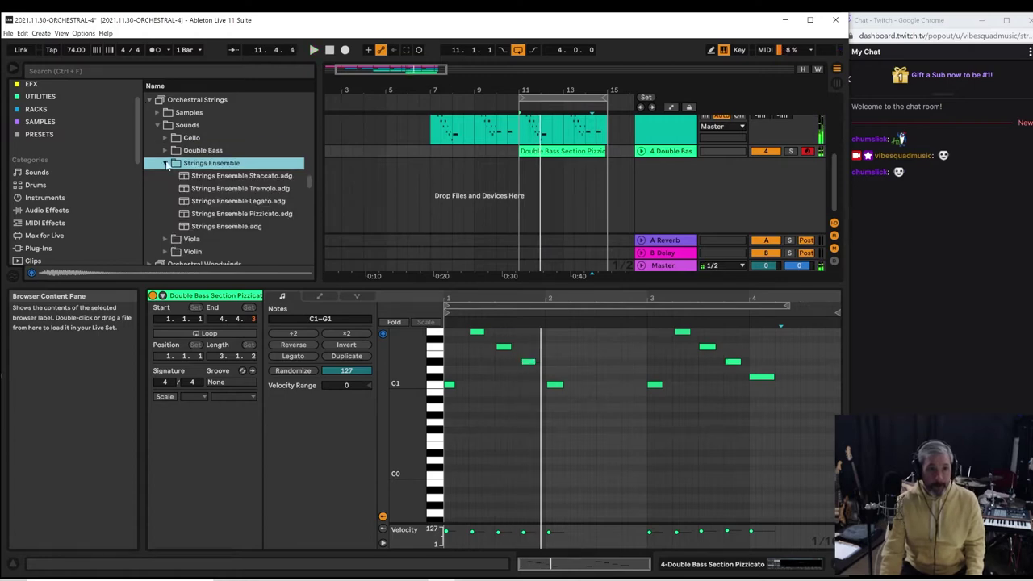
left_click(213, 189)
left_click(214, 213)
left_click(218, 176)
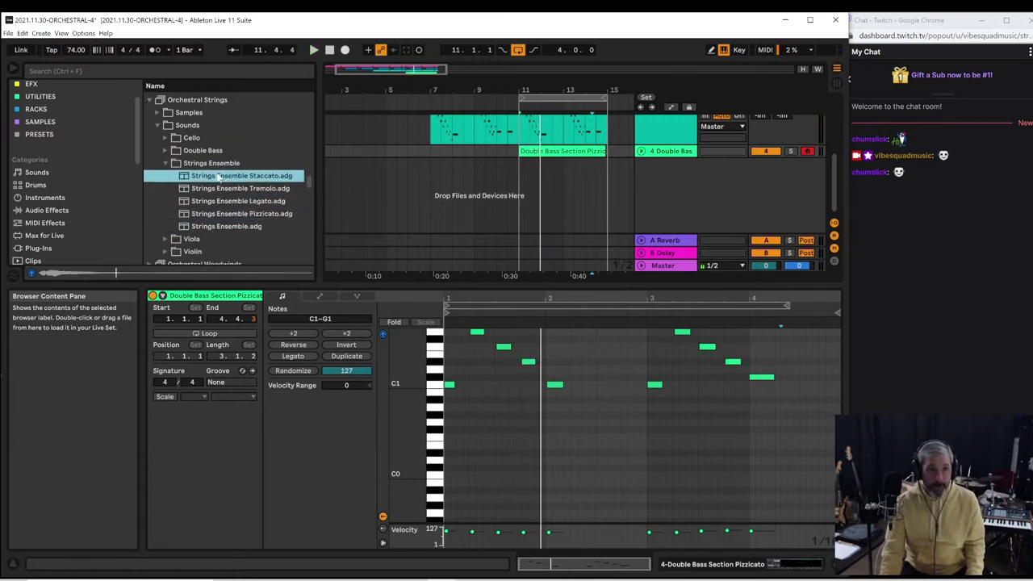
left_click(218, 202)
left_click(217, 214)
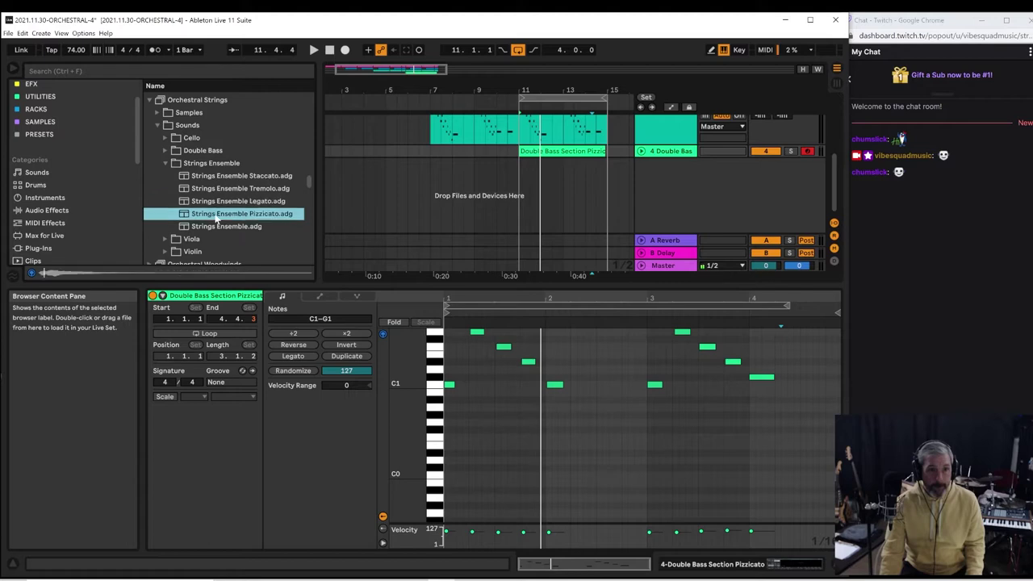
left_click(209, 227)
left_click(209, 189)
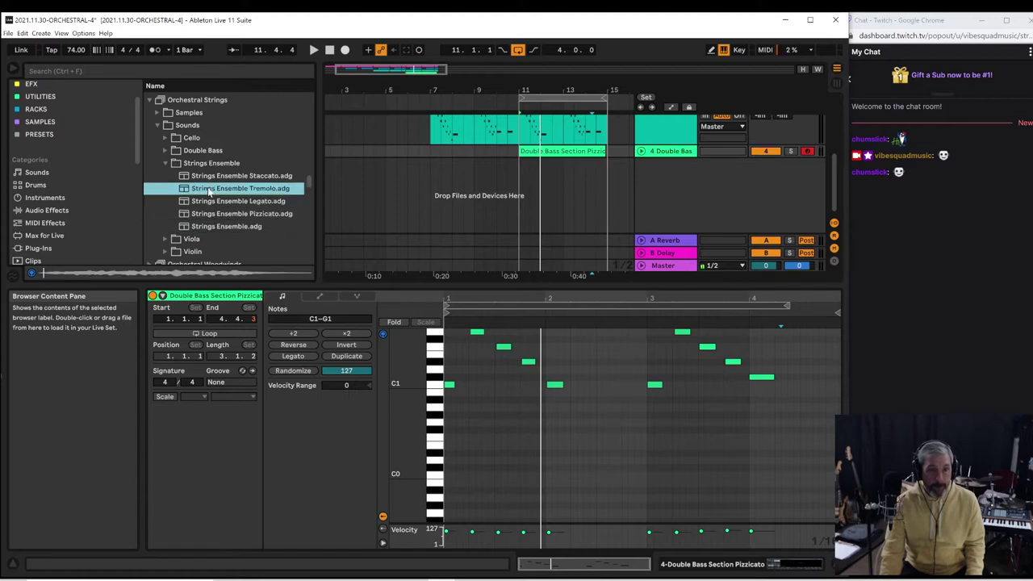
left_click(216, 176)
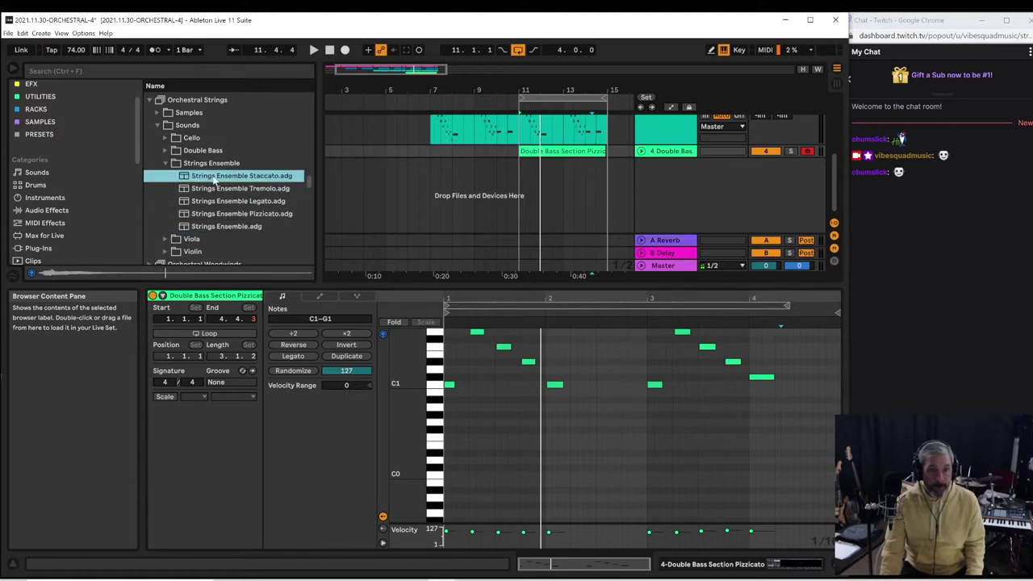
left_click(216, 214)
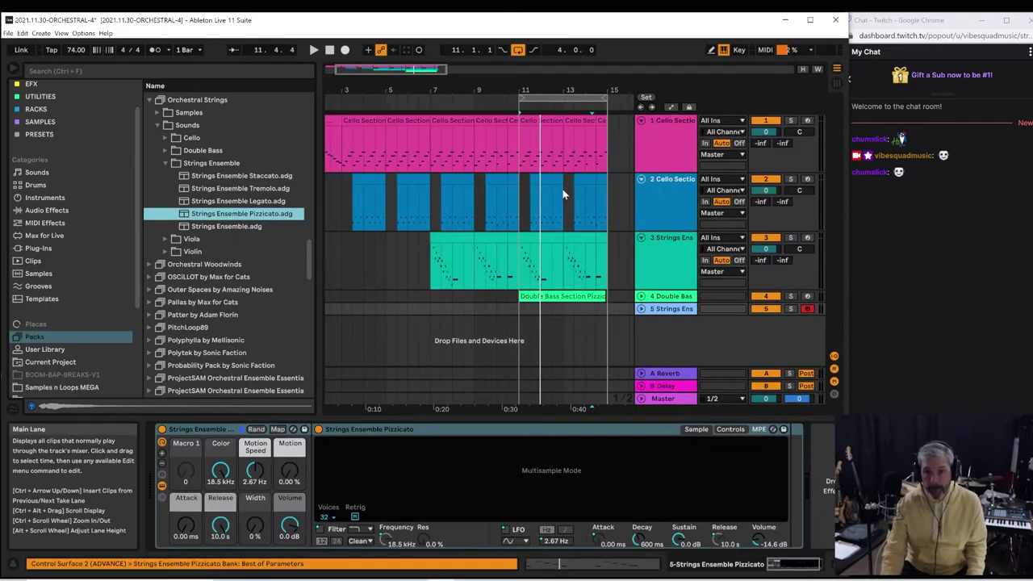
Play the loop and capture the performed MIDI part into a clip on the Strings Ensemble Pizzicato track
key("space")
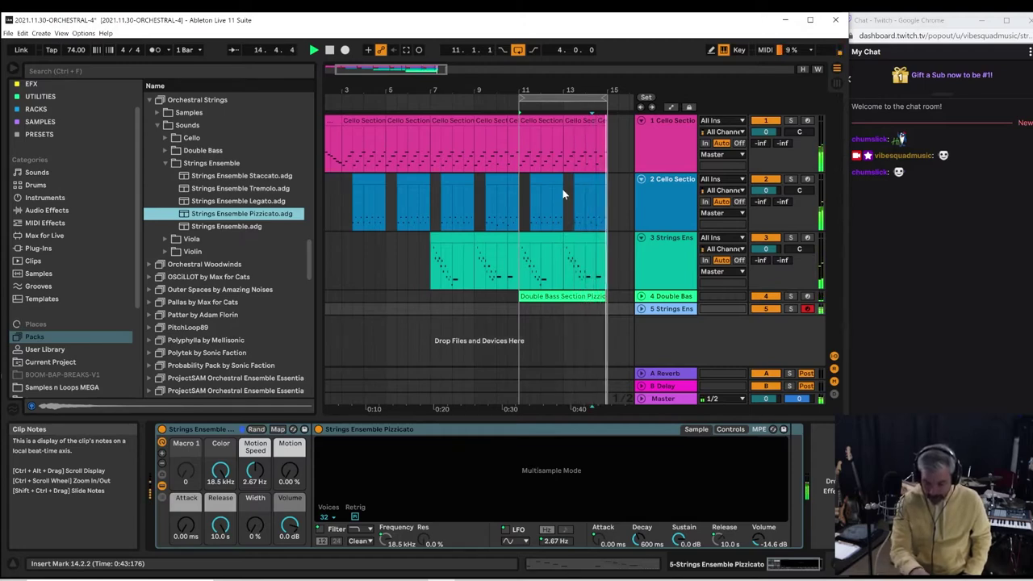
left_click(406, 49)
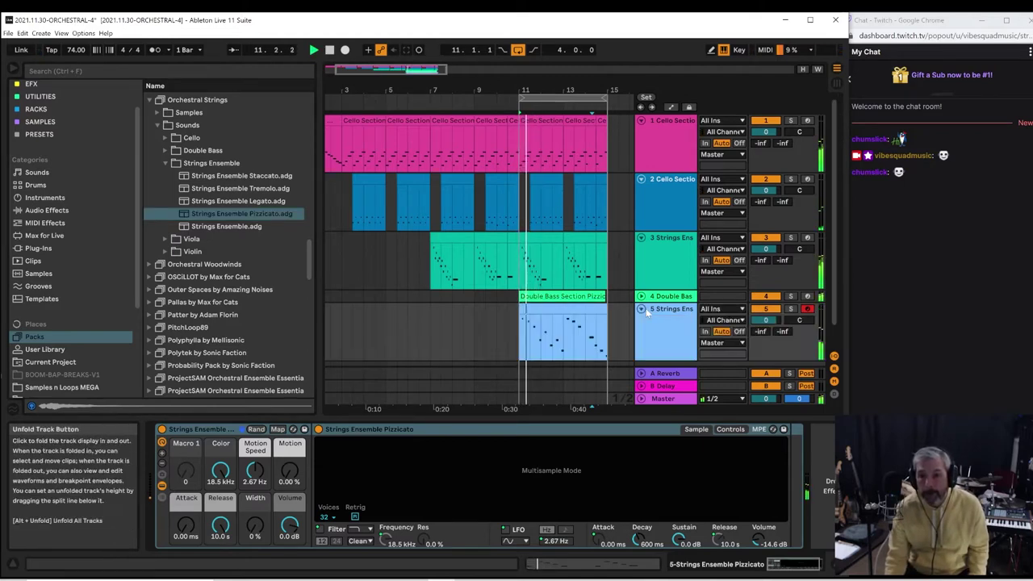
Delete the G3 note at 1.4.1 from the captured Strings Ensemble clip and resume playback
double_click(557, 307)
key("space")
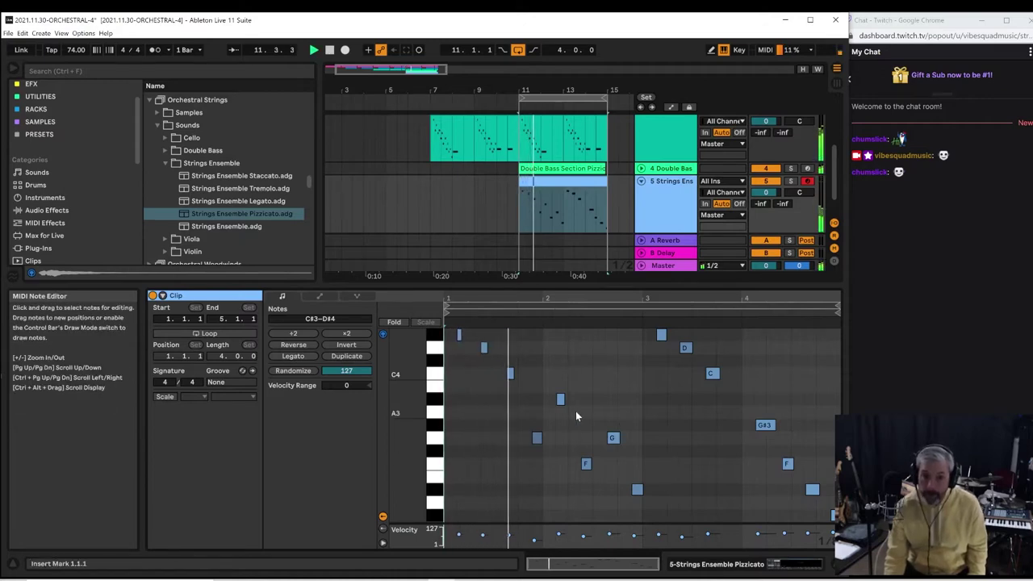
key("space")
left_click(536, 438)
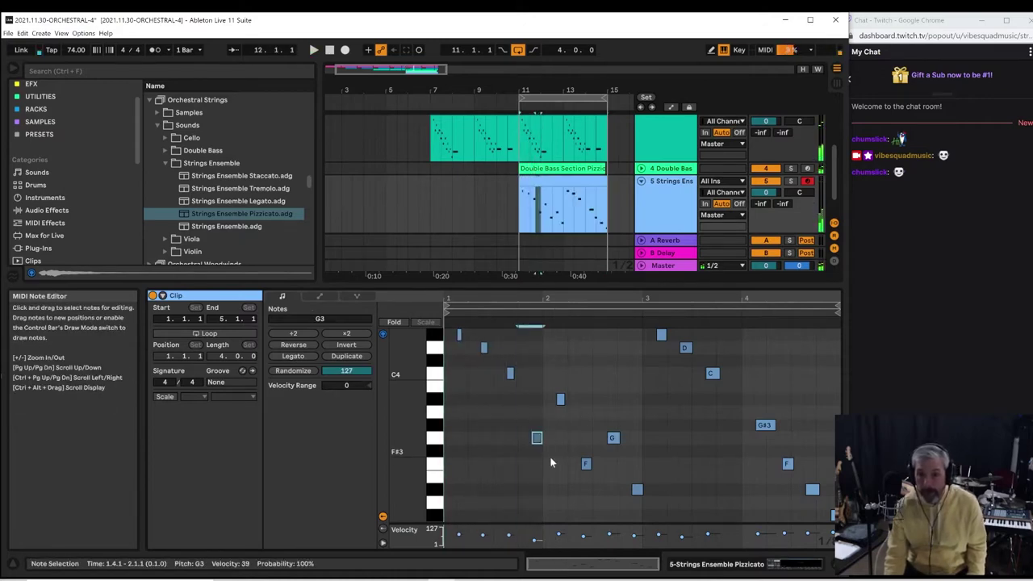
left_click(557, 459)
key("space")
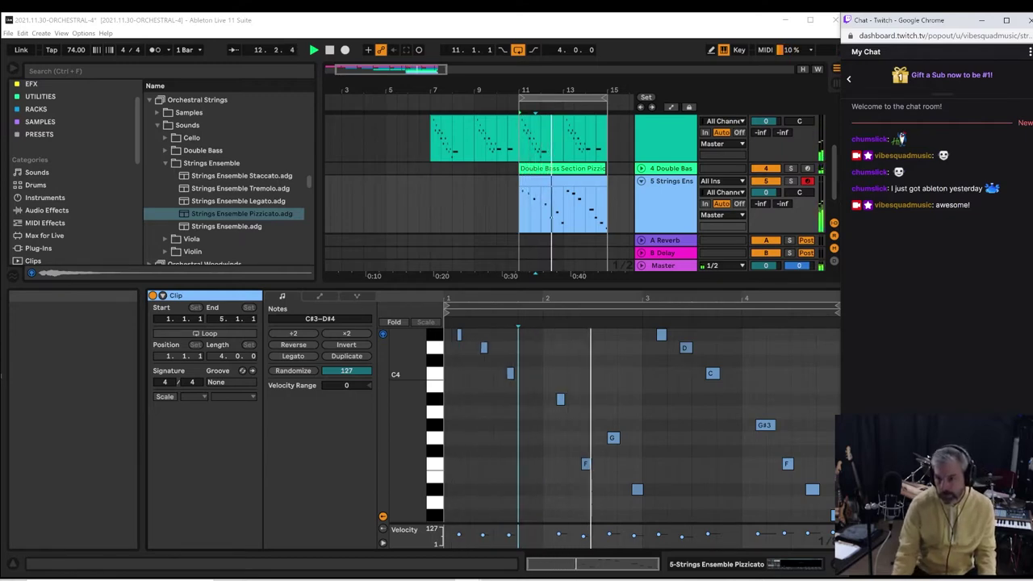
In the Twitch chat, correct the misspelled word to "possibilities" and send the message "infinite possibilities"
right_click(895, 308)
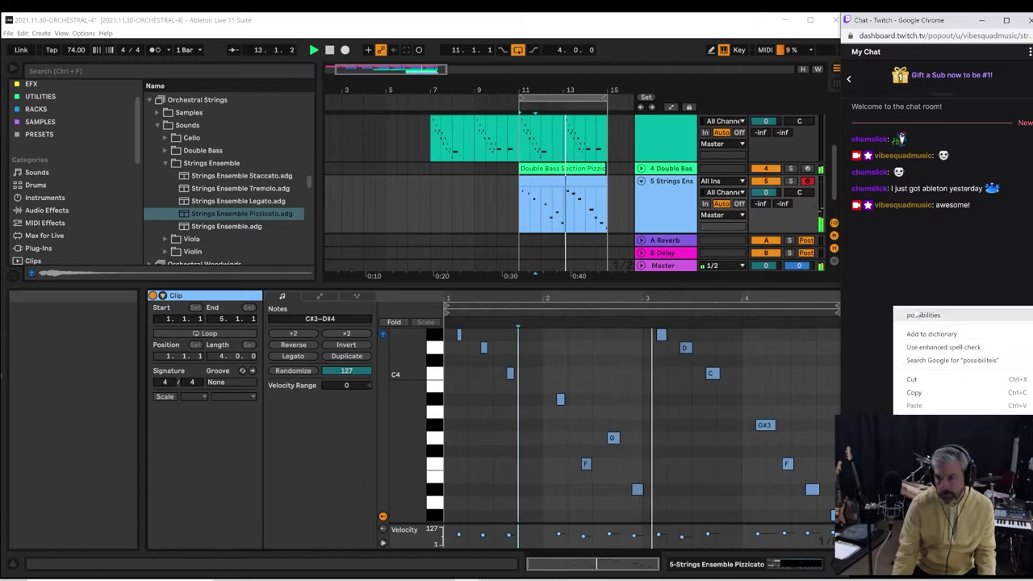
left_click(923, 315)
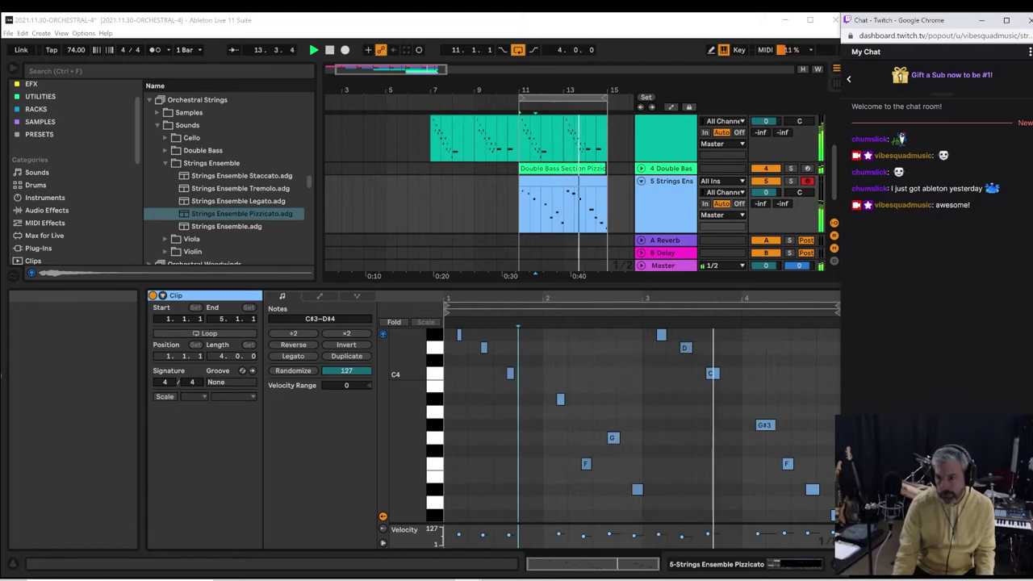
key("Return")
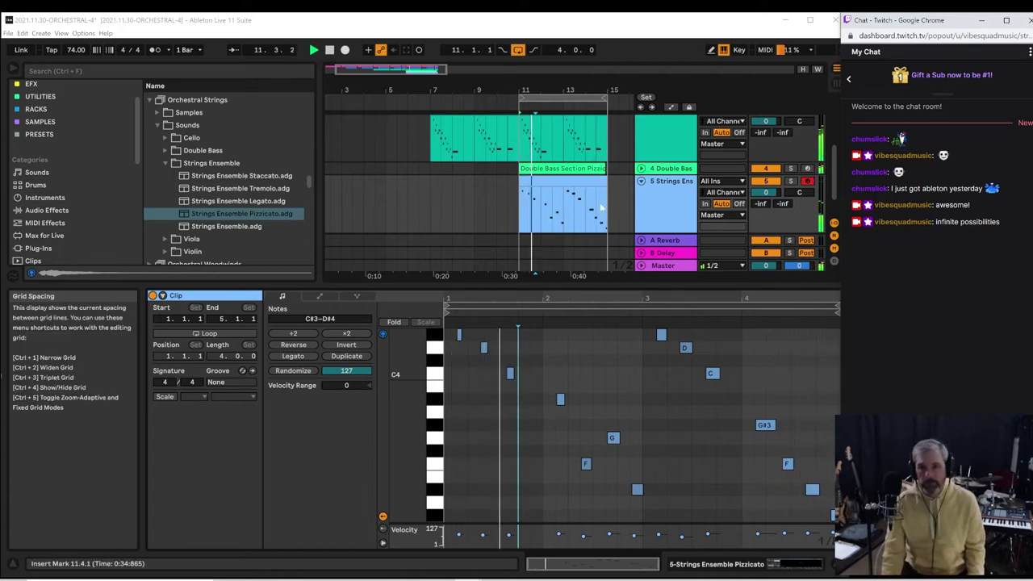
Fold the second Strings Ensemble track, stop playback, and extend the loop back to bar 1 so it spans bars 1 to 15
left_click(641, 181)
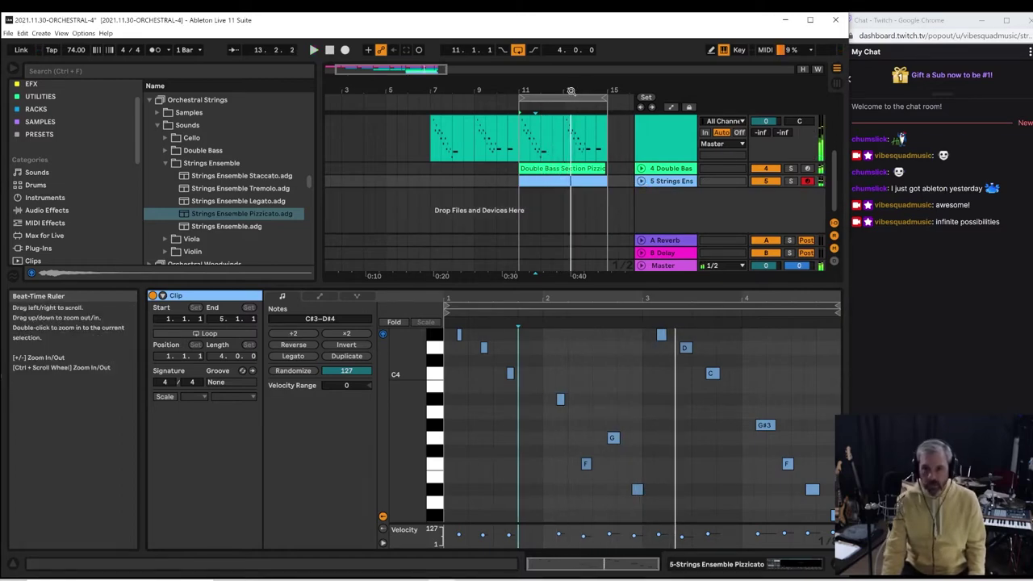
key("space")
left_click_drag(519, 94, 134, 58)
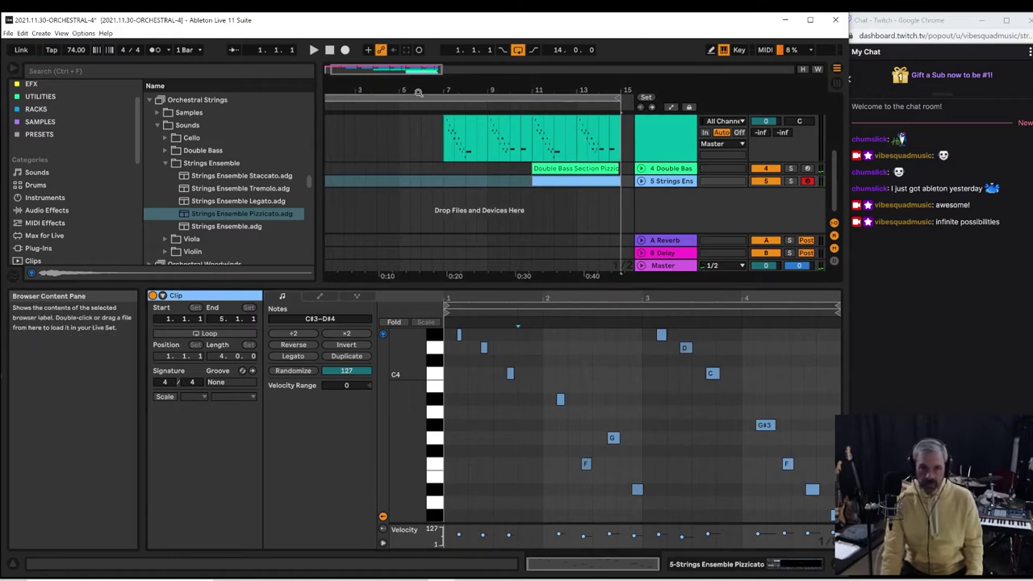
scroll(338, 92, "down", 5)
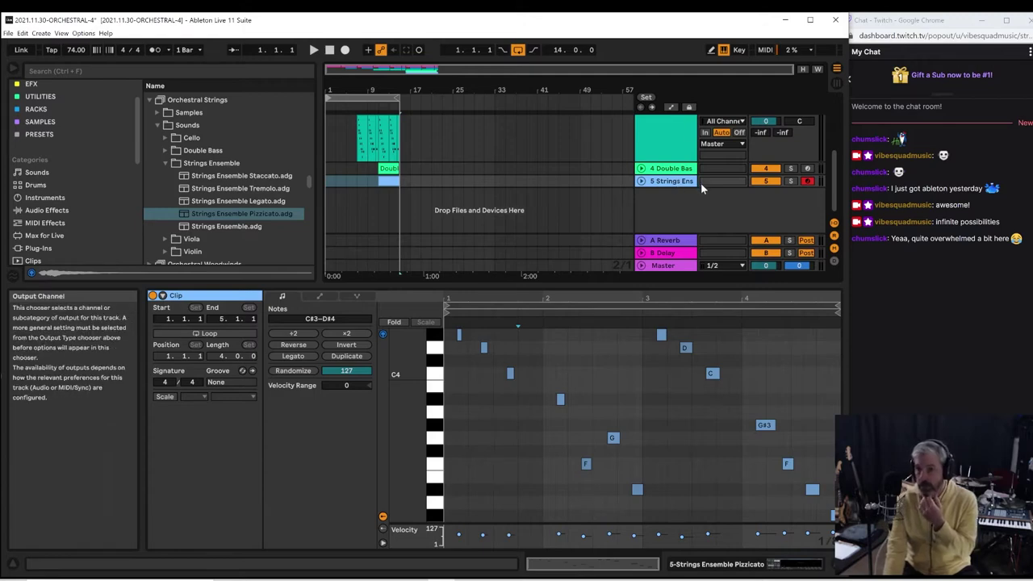
Unfold the second Strings Ensemble track, enlarge the arrangement area, and play the piece from bar 1
mouse_move(699, 186)
left_mouse_down()
mouse_move(699, 196)
mouse_move(698, 184)
left_mouse_up()
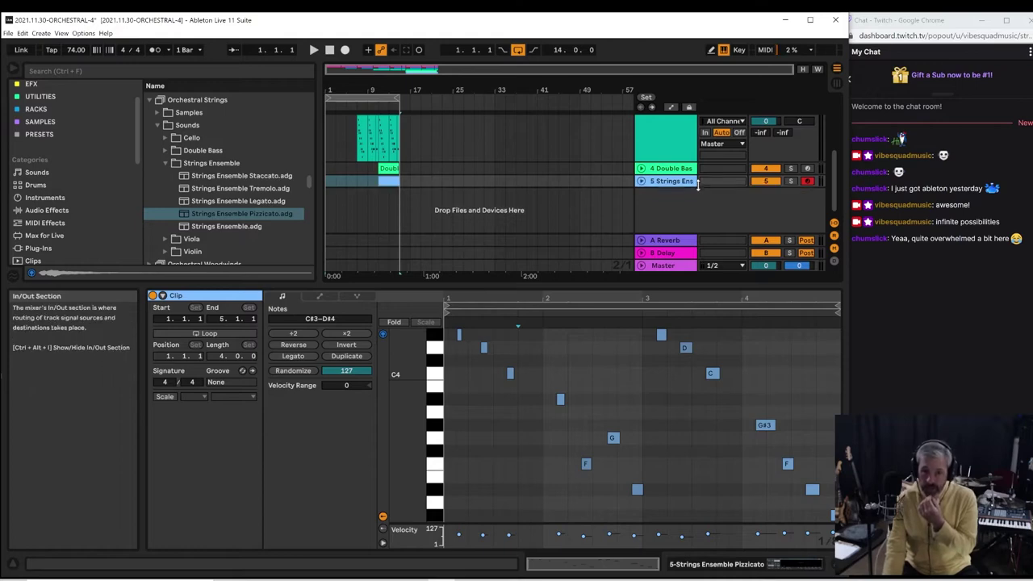
left_click(641, 181)
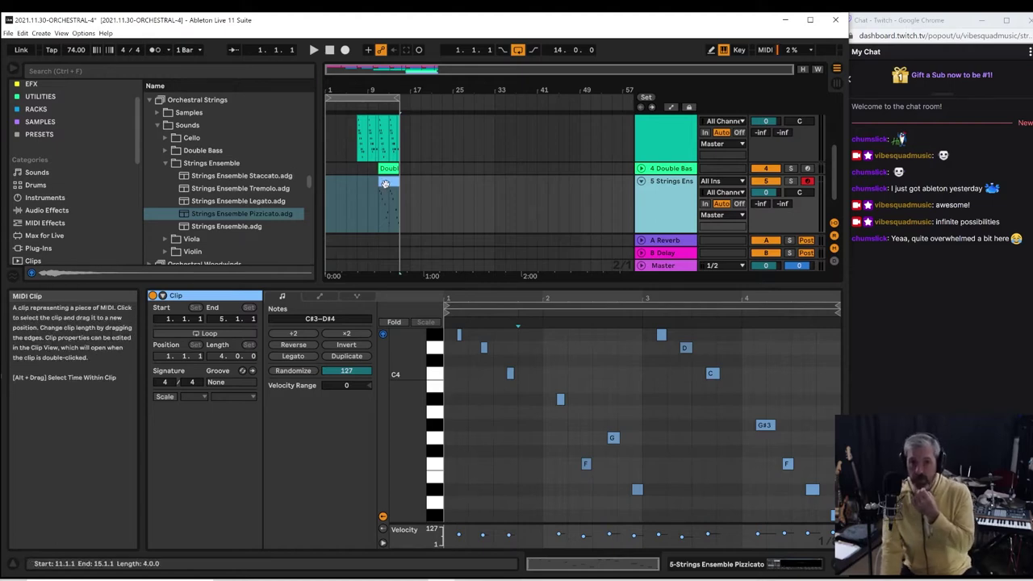
left_click(384, 213)
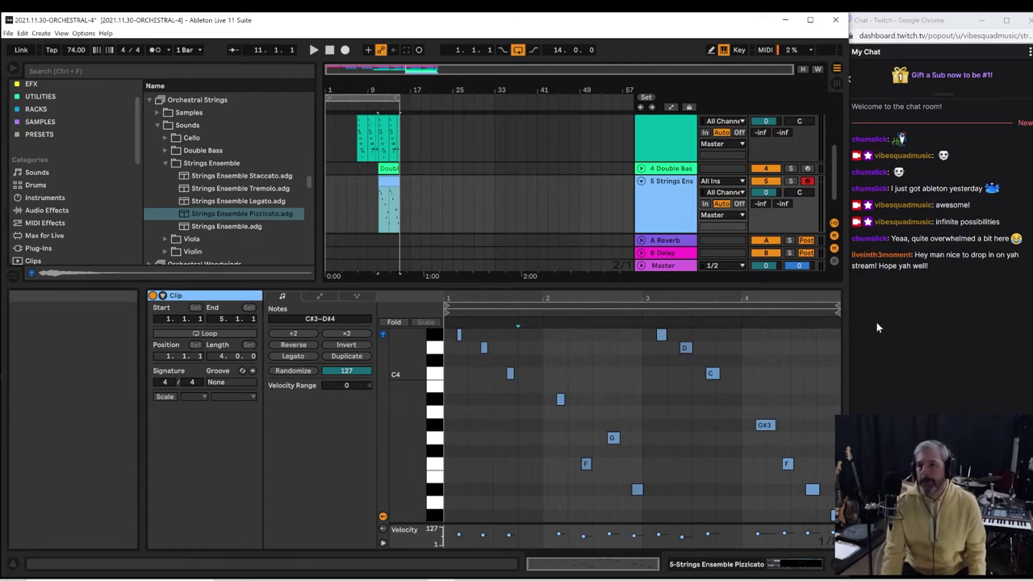
key("space")
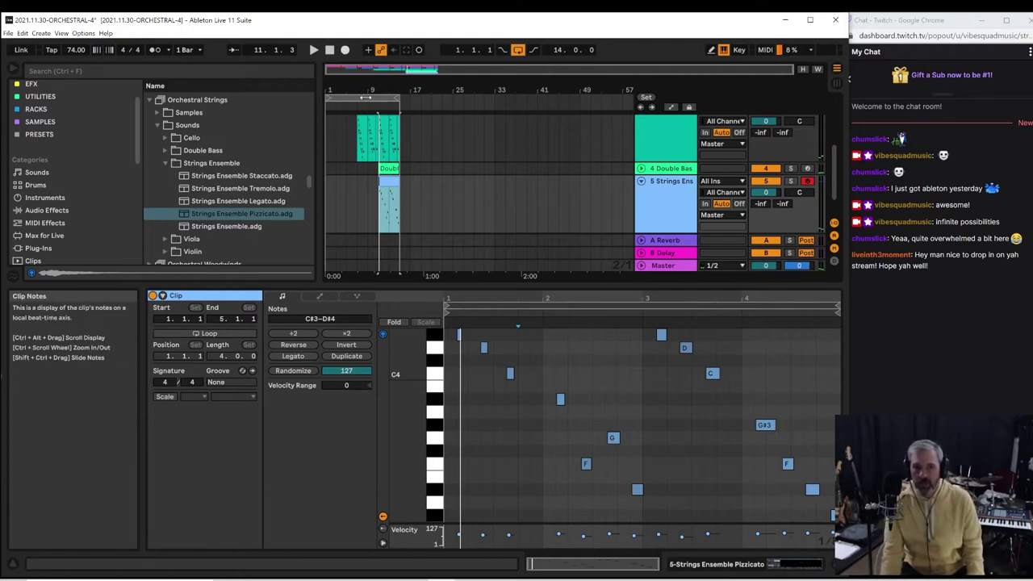
left_click(330, 50)
key("space")
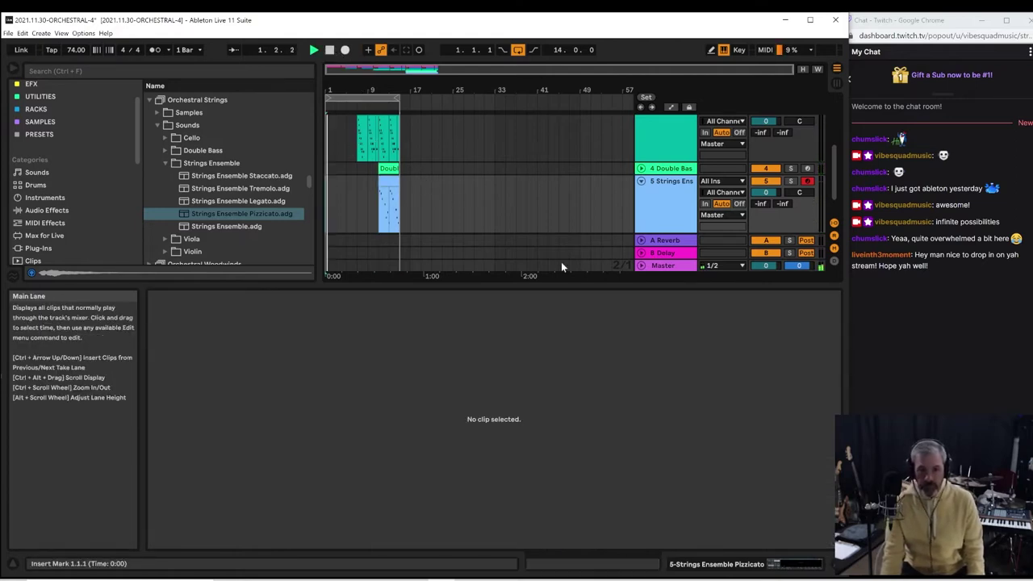
left_click_drag(544, 288, 528, 417)
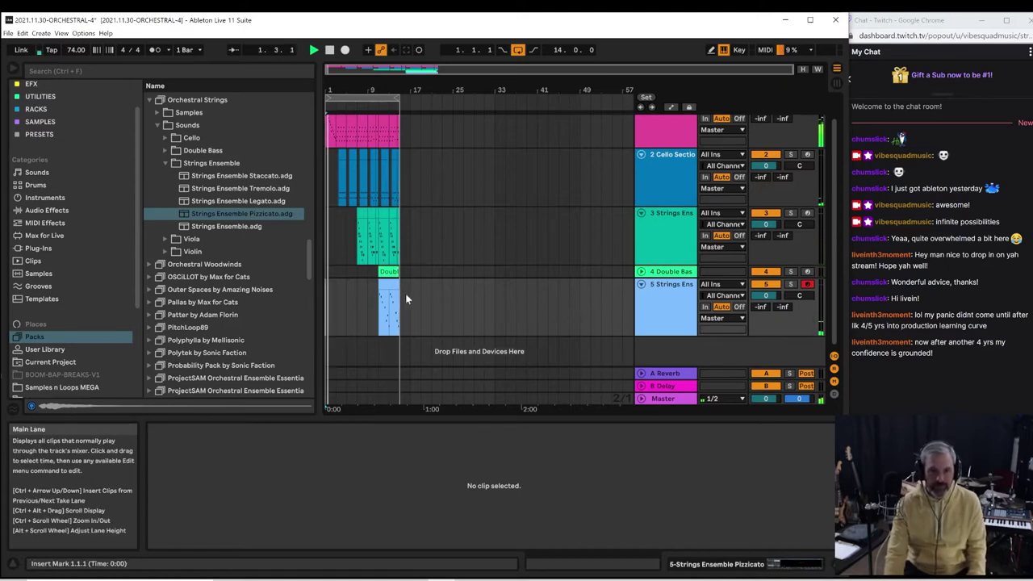
key("space")
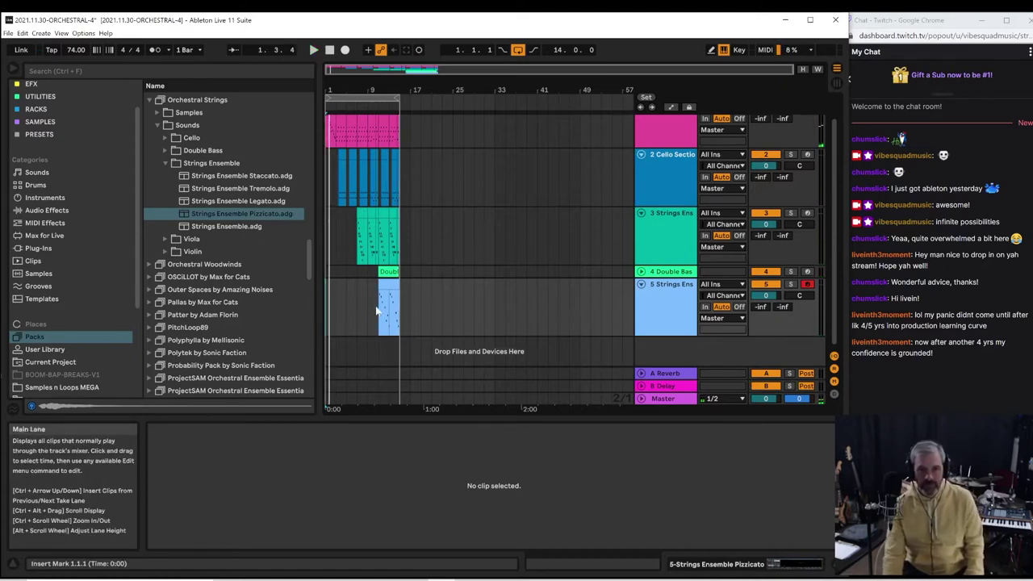
Fold the second Strings Ensemble track and save the Live Set as a new version named 2021.11.30-ORCHESTRAL-4-01
left_click(641, 284)
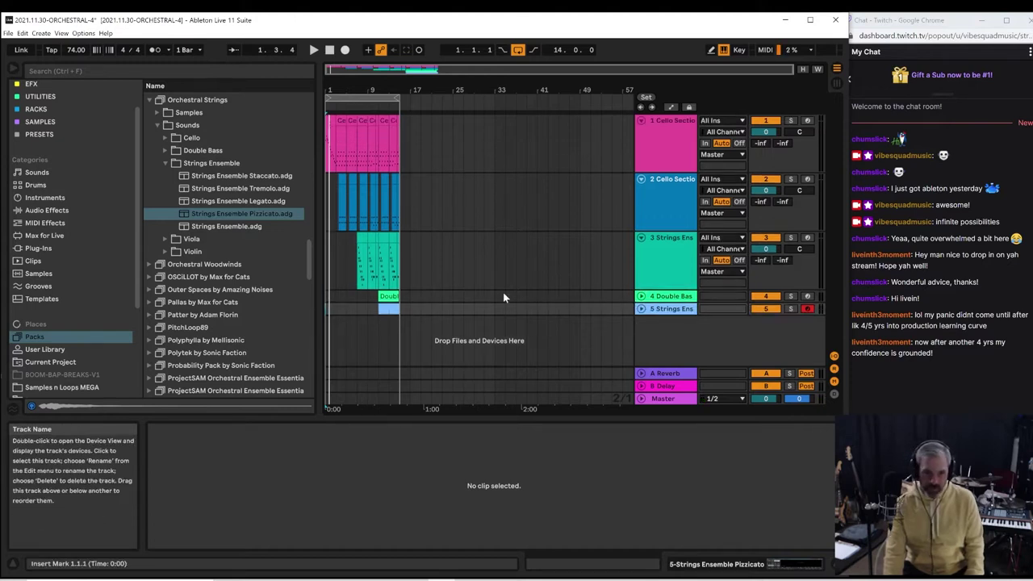
left_click(150, 99)
left_click(8, 33)
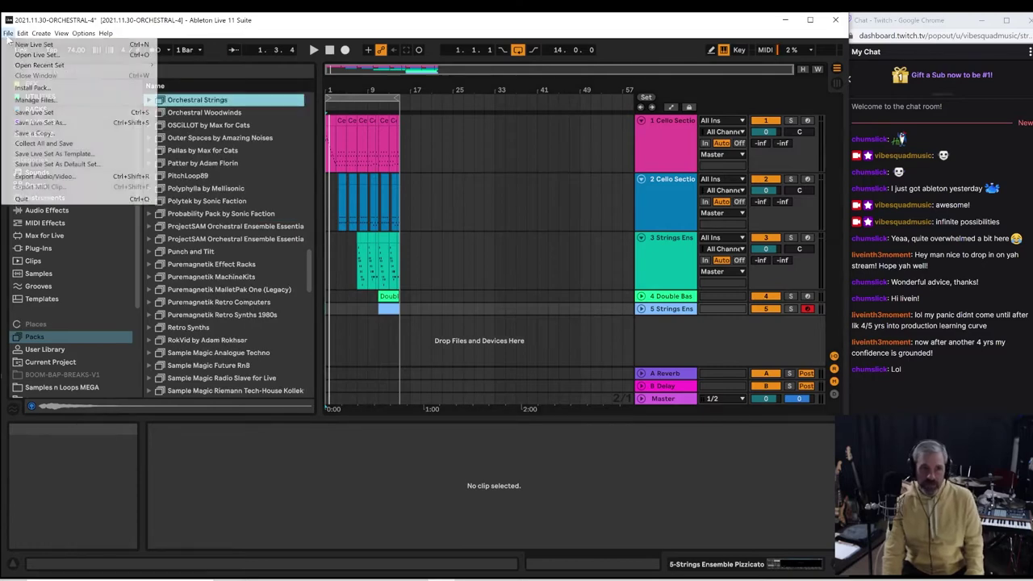
left_click(40, 122)
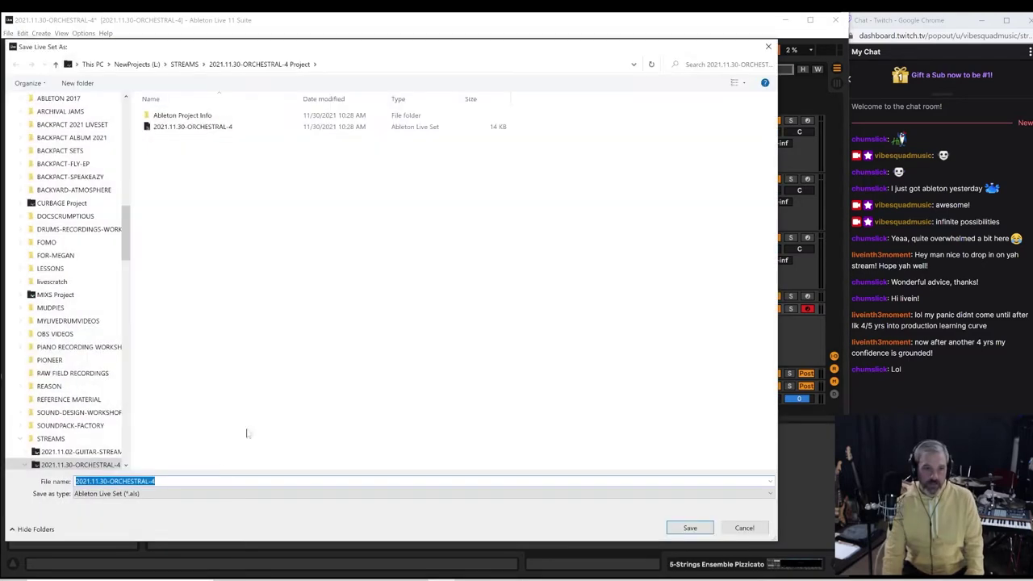
left_click(153, 493)
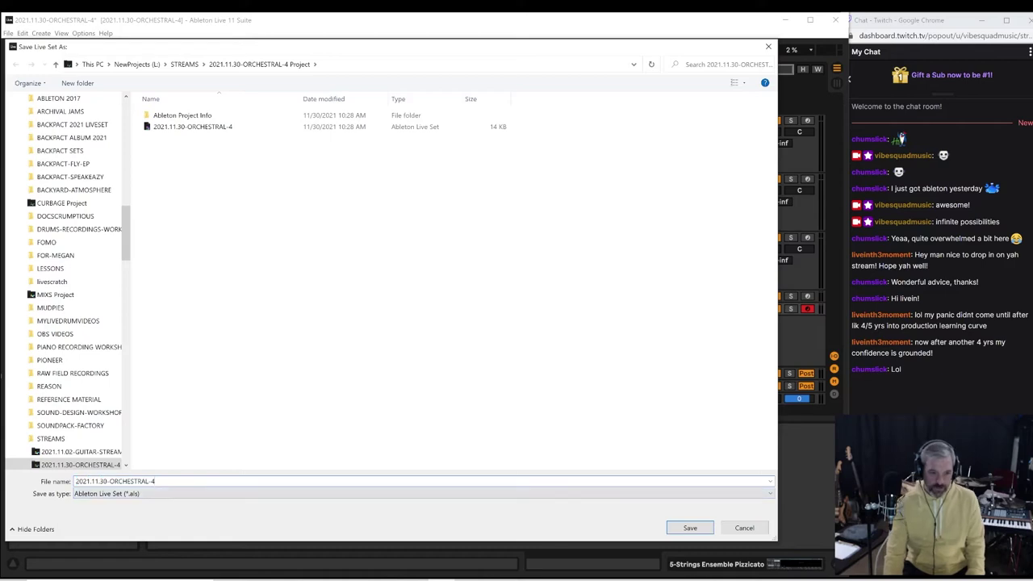
type("01")
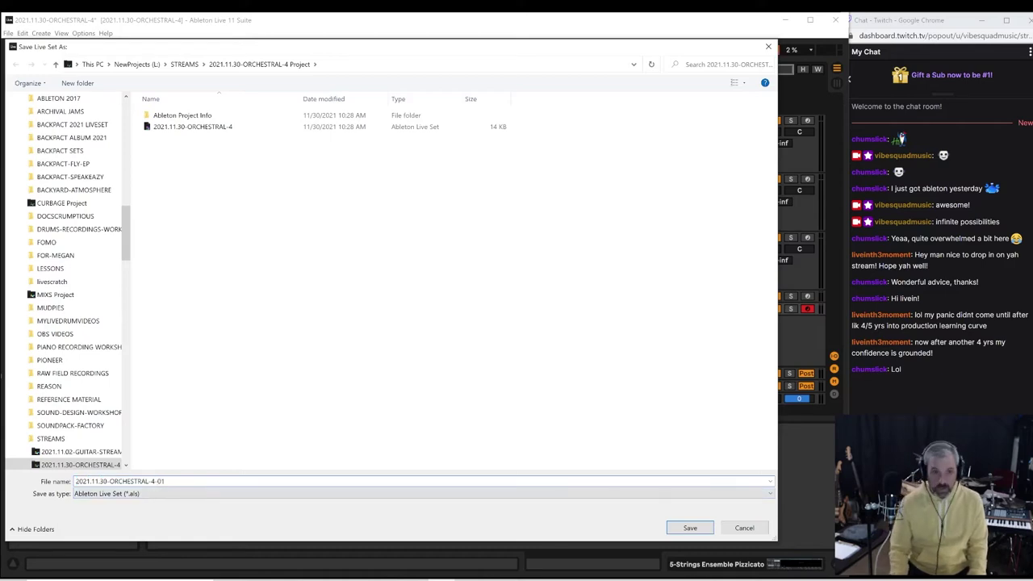
key("Return")
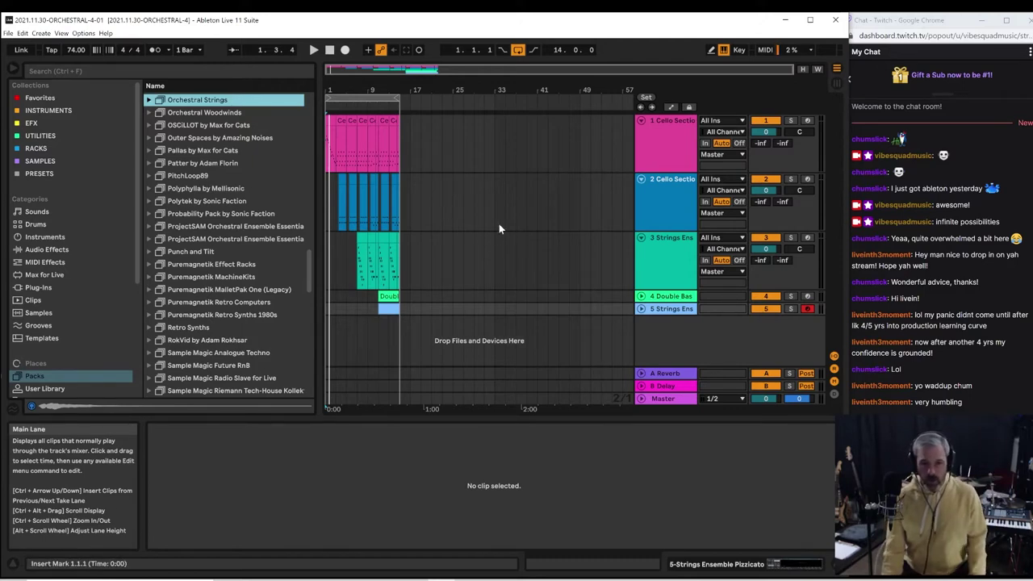
Open the Orchestral Woodwinds pack's Sounds and audition the Woodwinds Ensemble presets, including Legato and Staccato
left_click(150, 113)
left_click(158, 137)
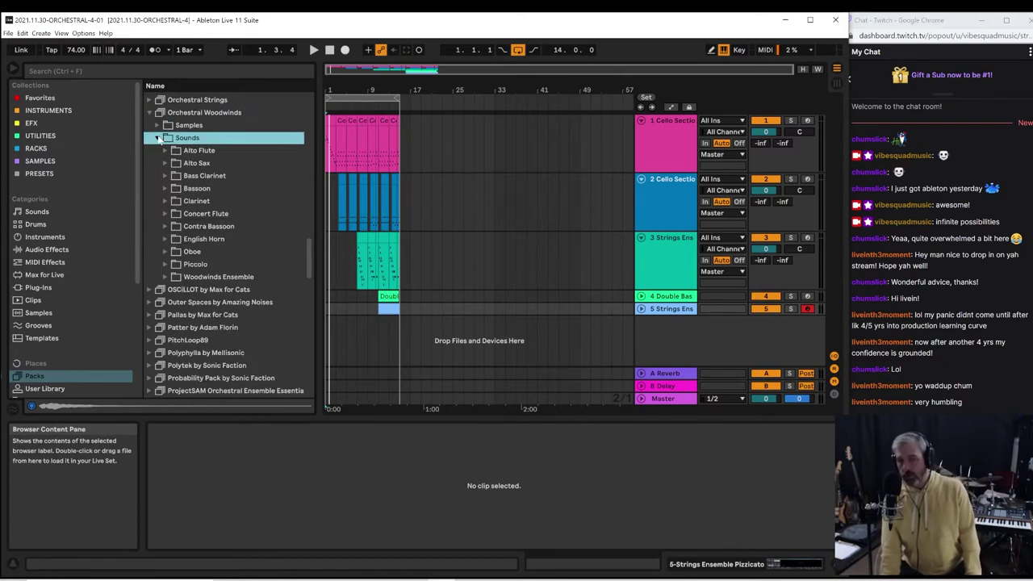
left_click(176, 177)
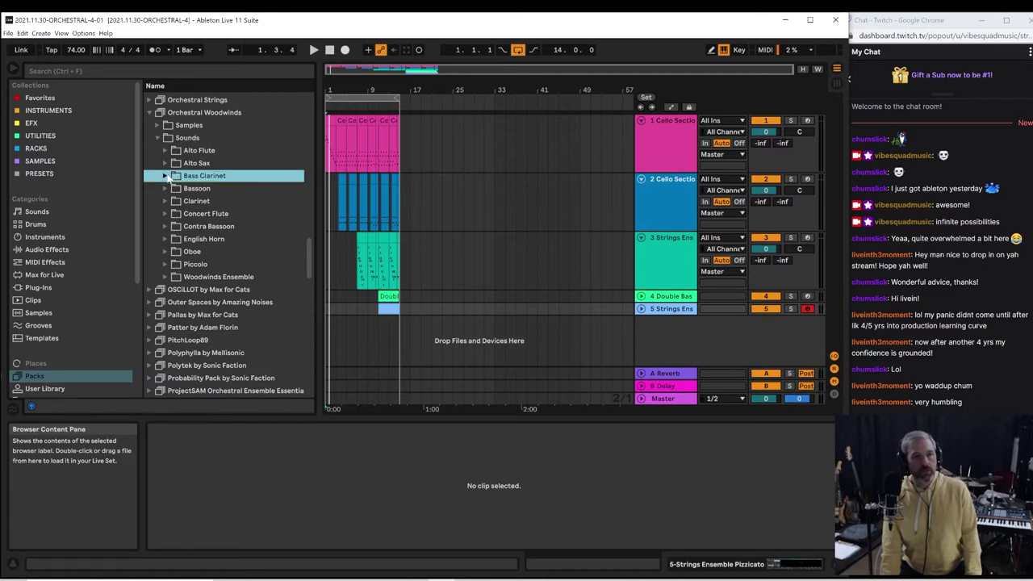
left_click(166, 280)
left_click(204, 290)
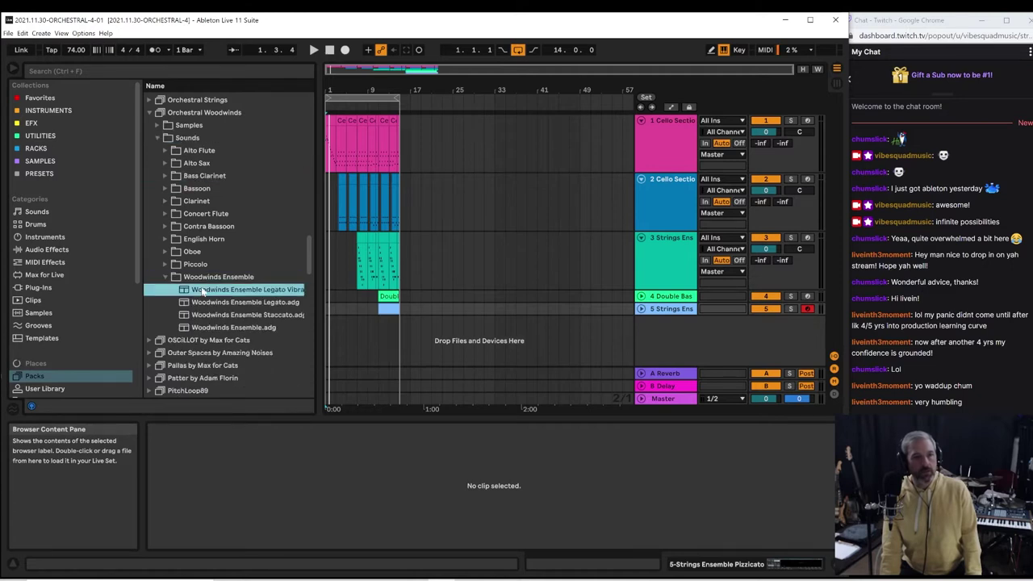
left_click(210, 304)
left_click(214, 327)
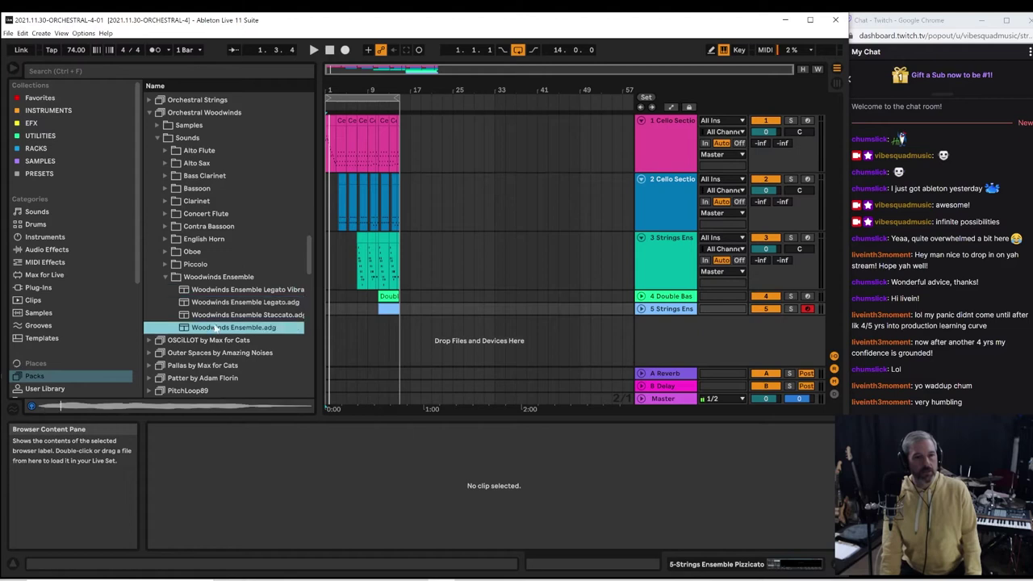
left_click(213, 316)
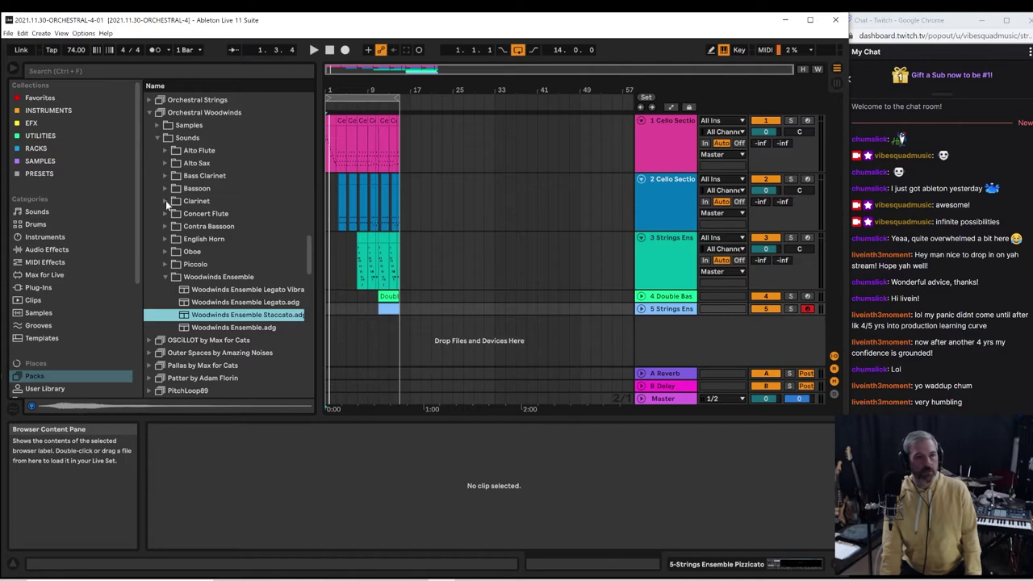
Audition the Bass Clarinet presets and load Bass Clarinet Solo Staccato onto a new track below the others
left_click(166, 176)
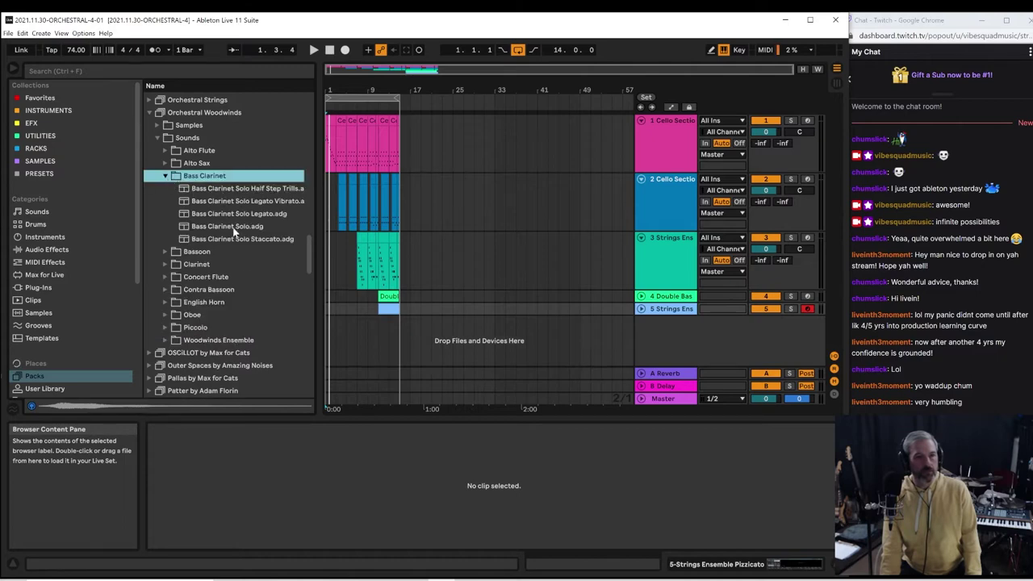
left_click(241, 187)
left_click(240, 202)
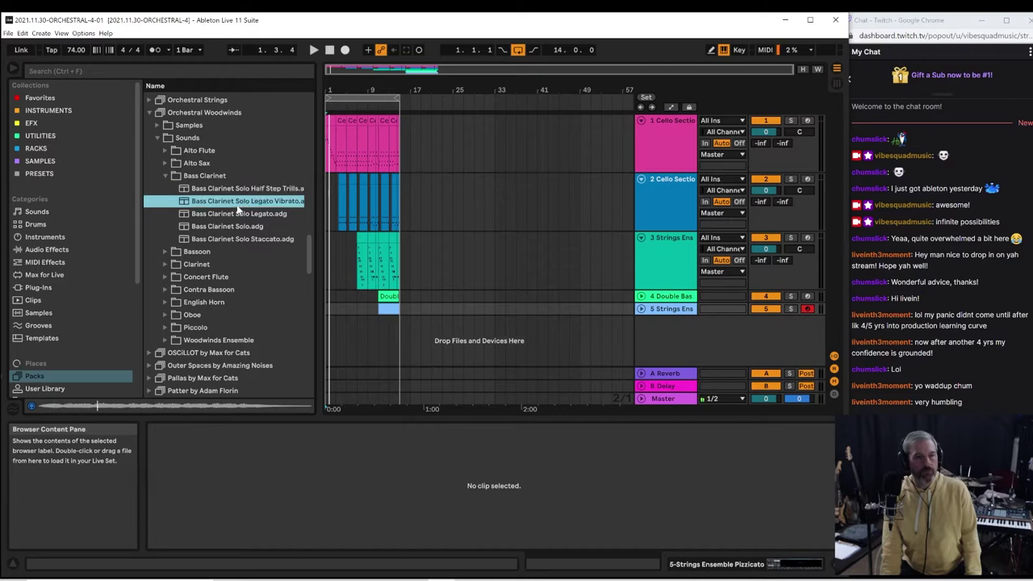
left_click(235, 214)
left_click(232, 229)
left_click(232, 239)
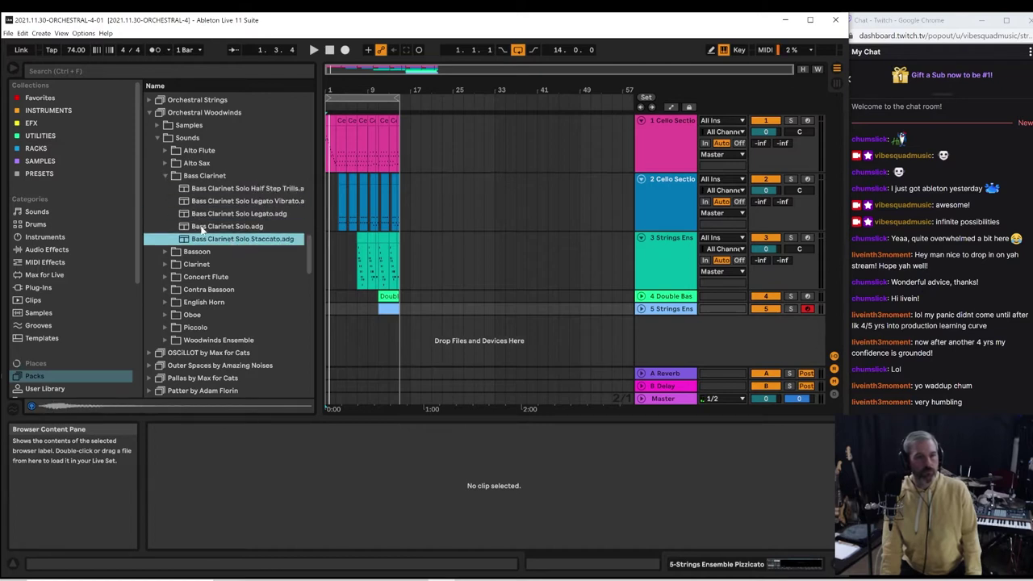
left_click_drag(242, 239, 590, 342)
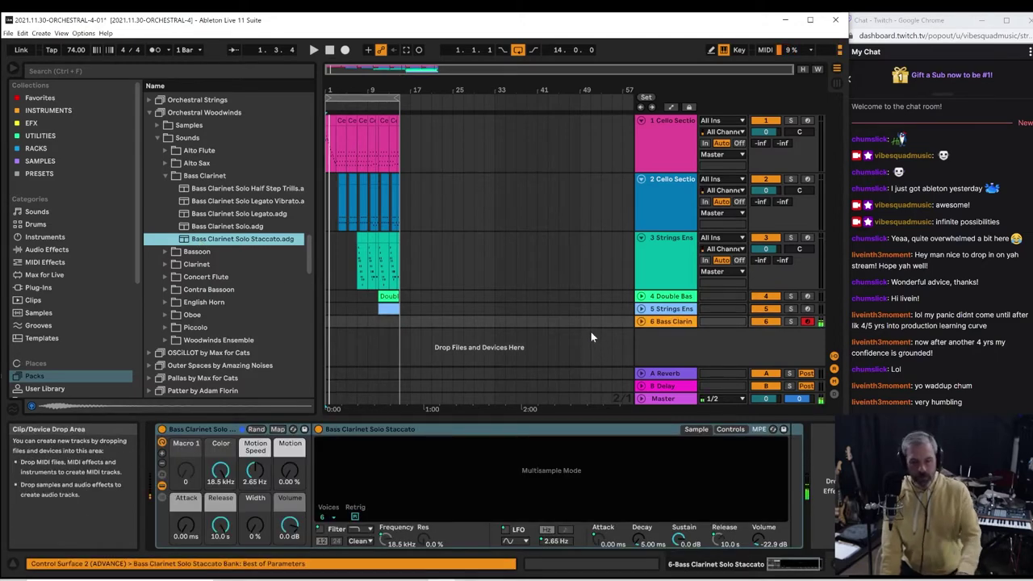
Copy the first Cello Section clip, bars 1 to 3, onto the Bass Clarinet track, unfold that track and play from bar 1
key("space")
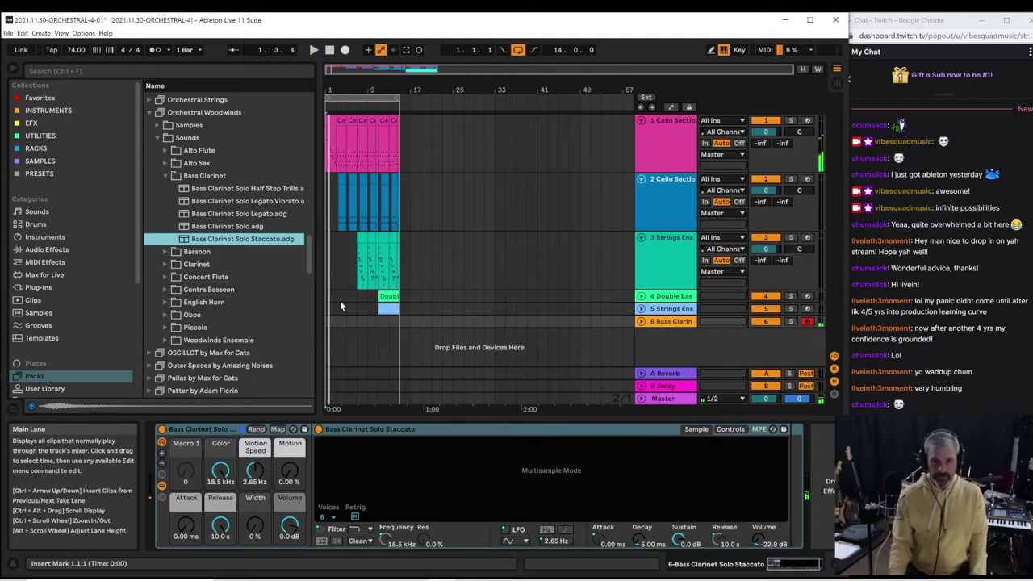
double_click(396, 96)
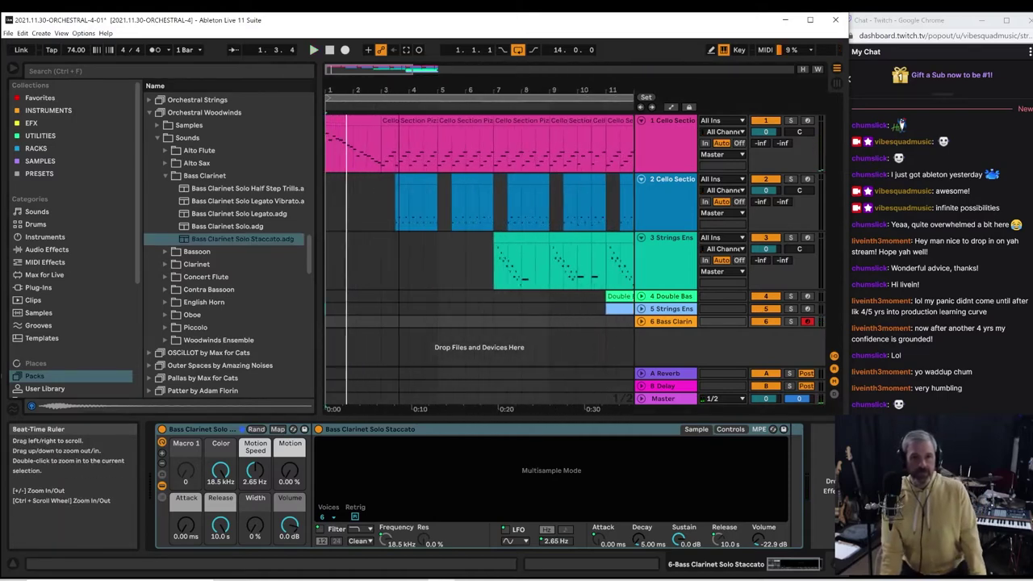
left_click(353, 121)
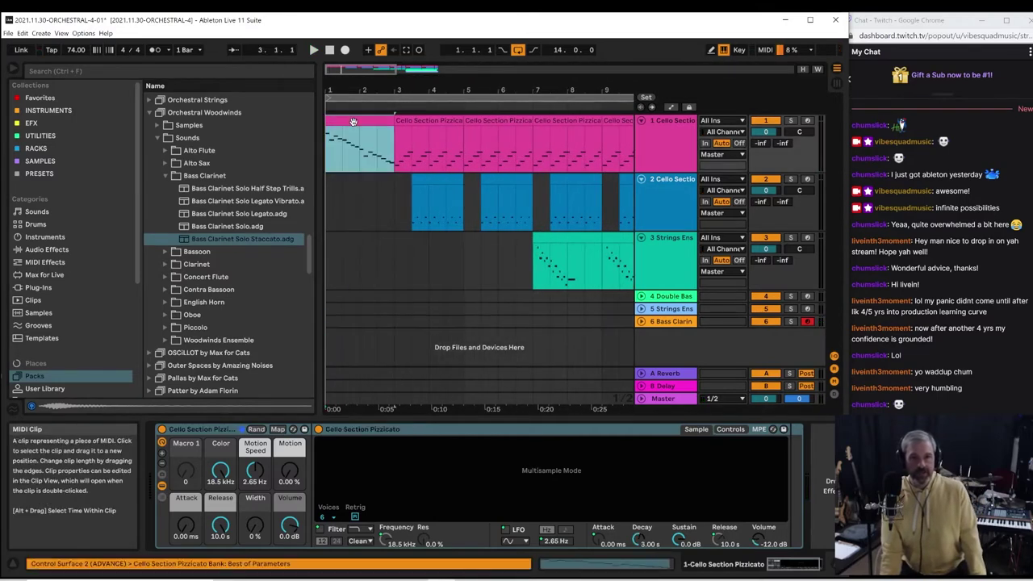
left_click_drag(355, 134, 352, 322)
key("space")
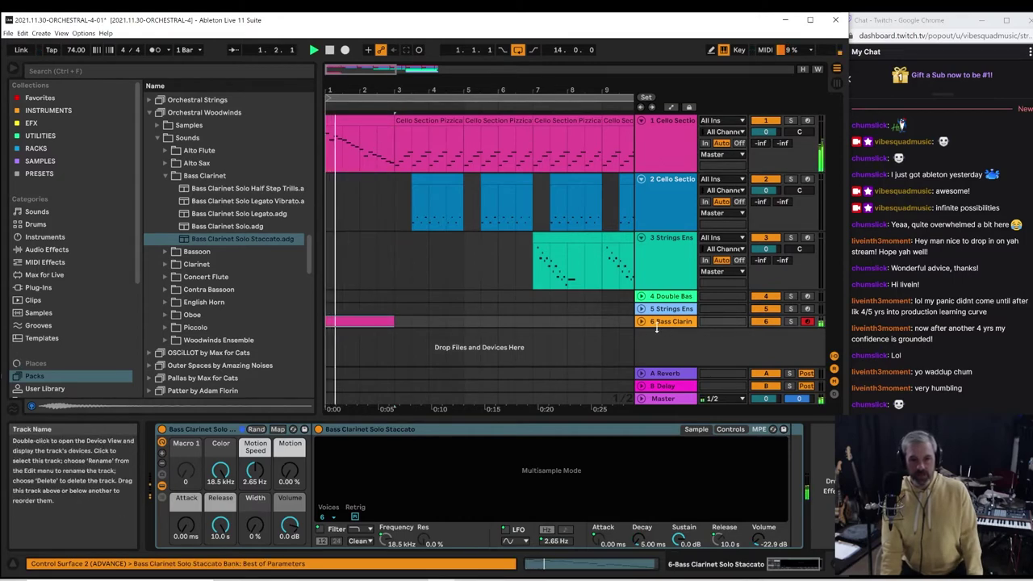
left_click(641, 321)
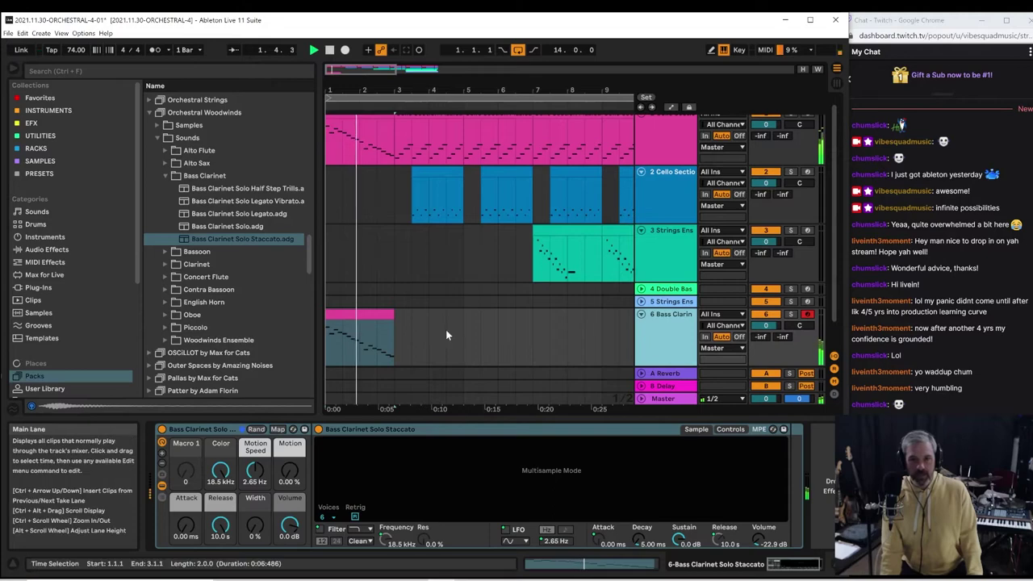
Open the copied clip on the Bass Clarinet track and transpose all its notes down seven semitones to G0–F2
left_click(372, 312)
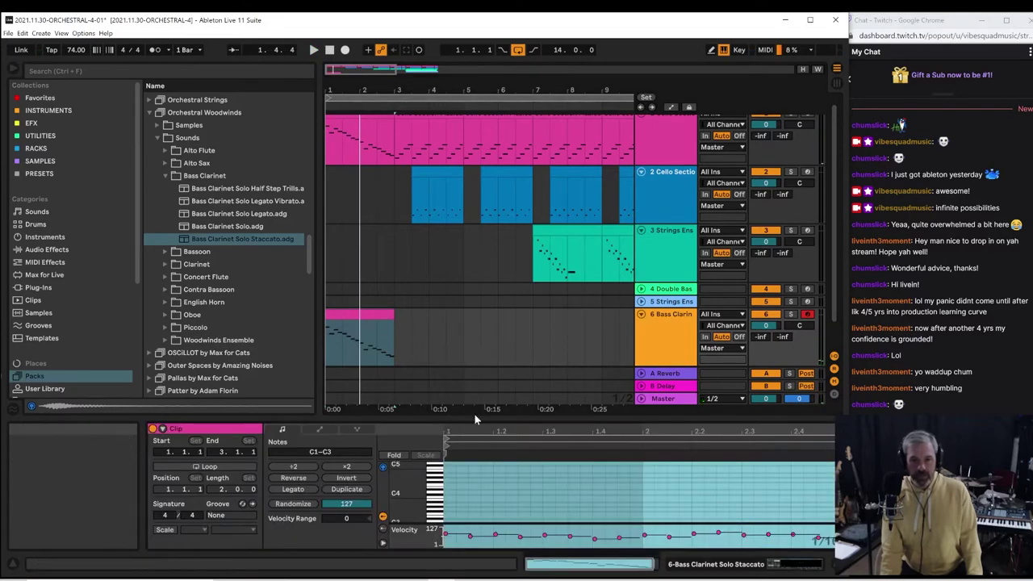
left_click_drag(473, 415, 477, 252)
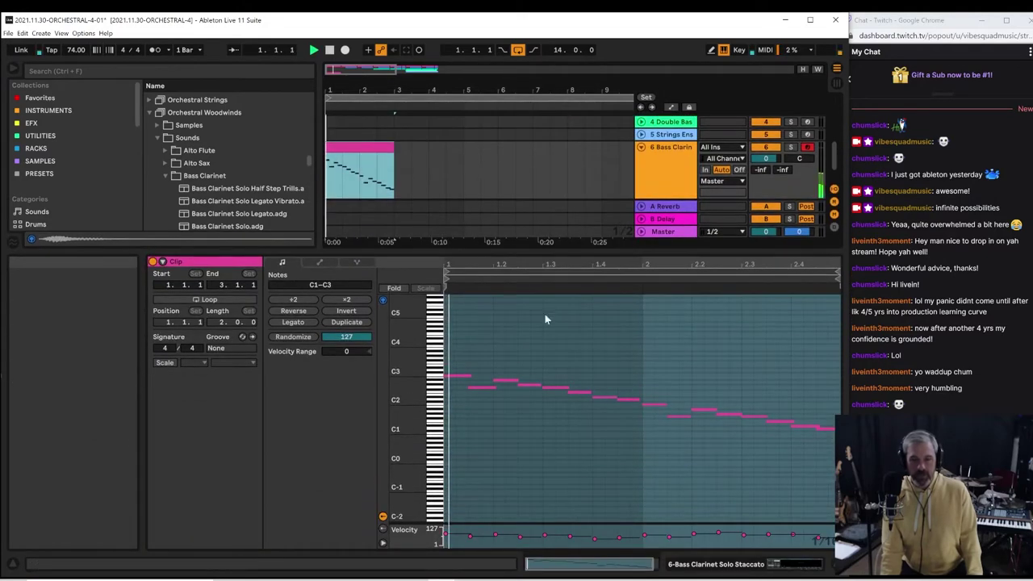
left_click_drag(455, 349, 817, 465)
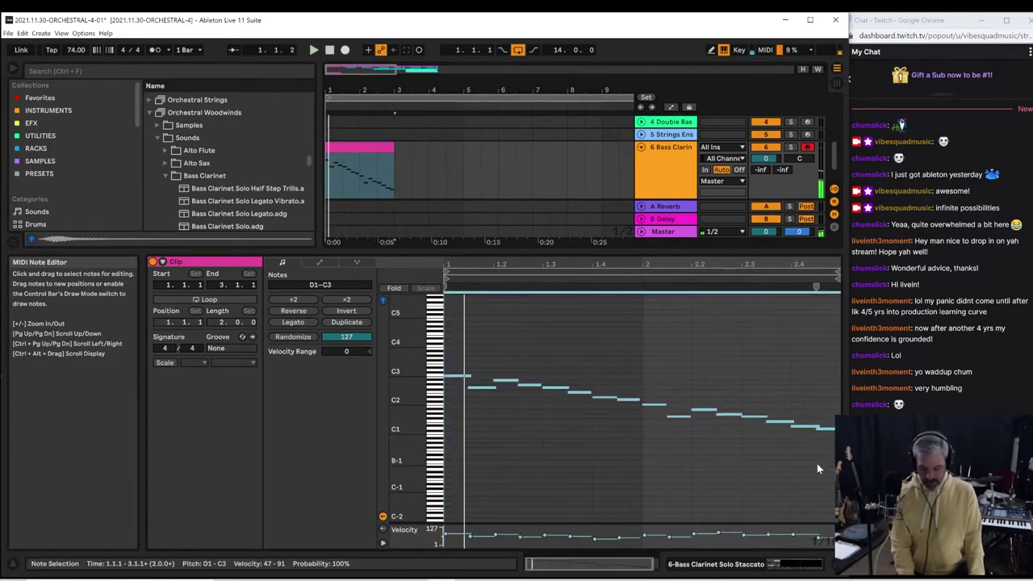
key("Down")
key("Down")
key("Down")
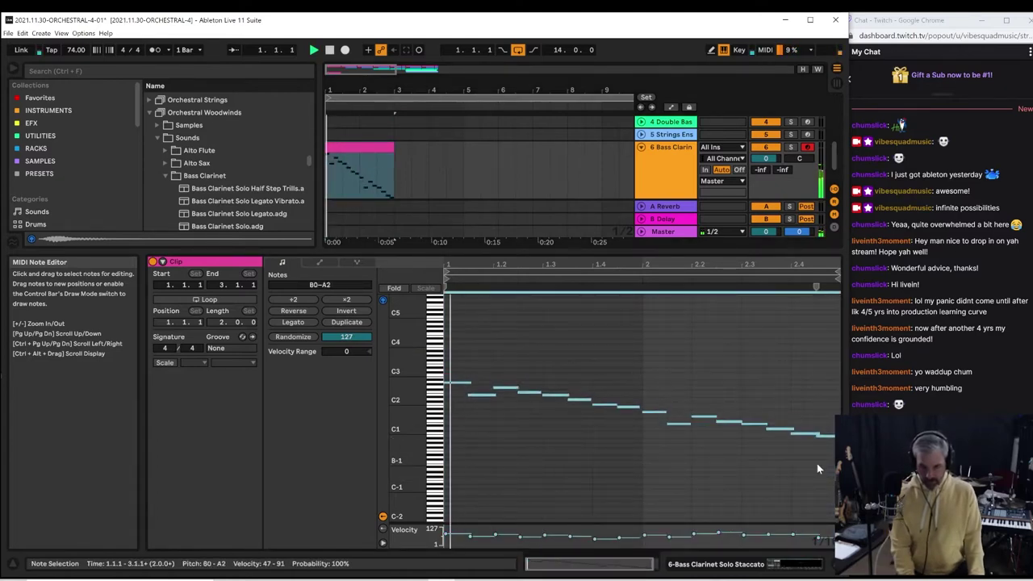
key("Down")
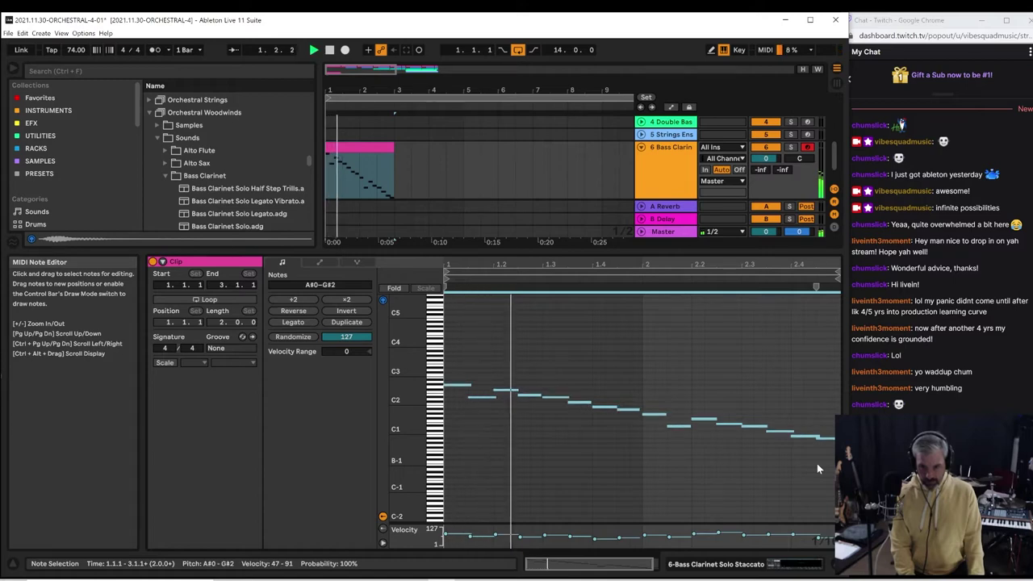
key("Down")
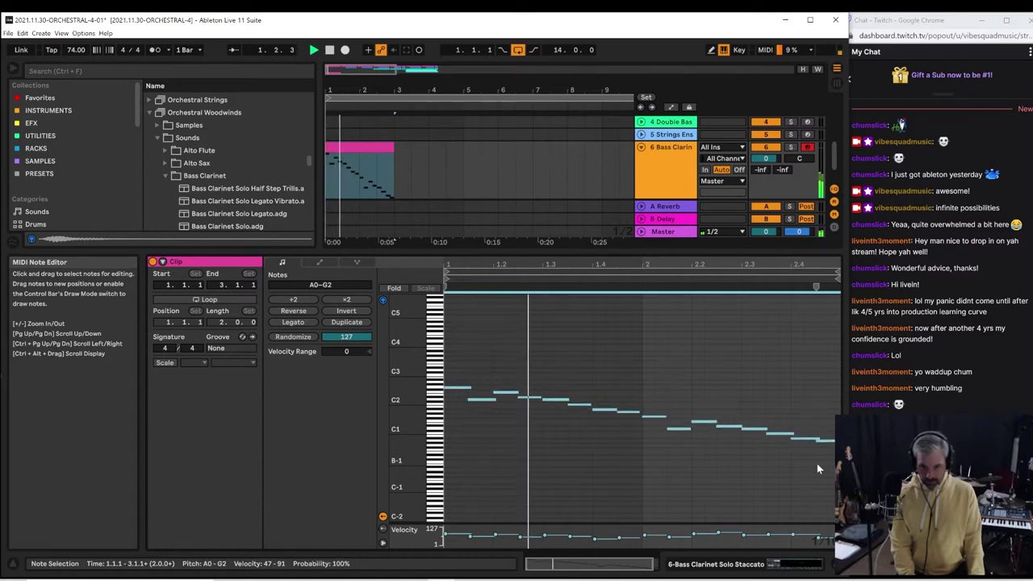
key("Down")
key("Down")
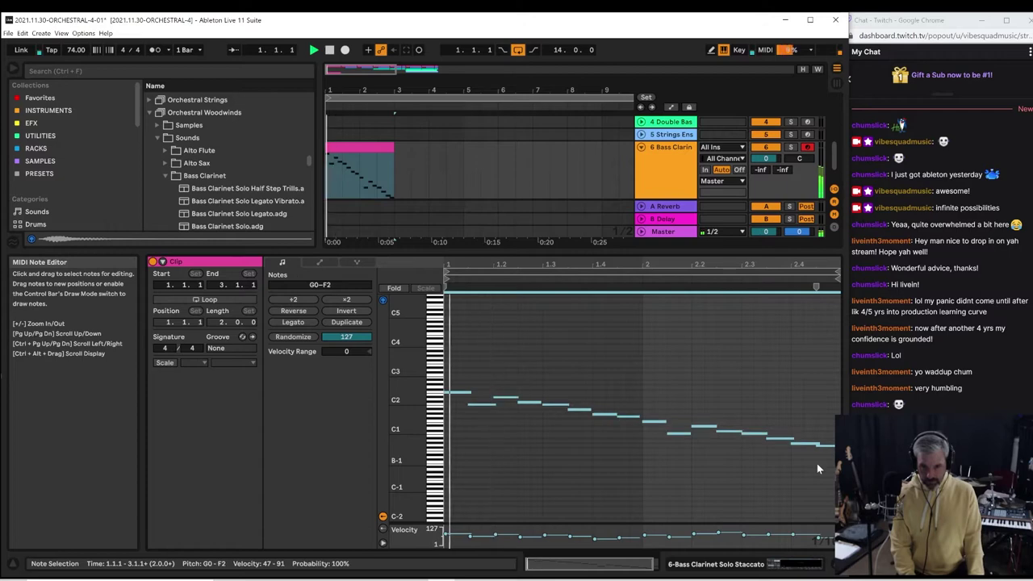
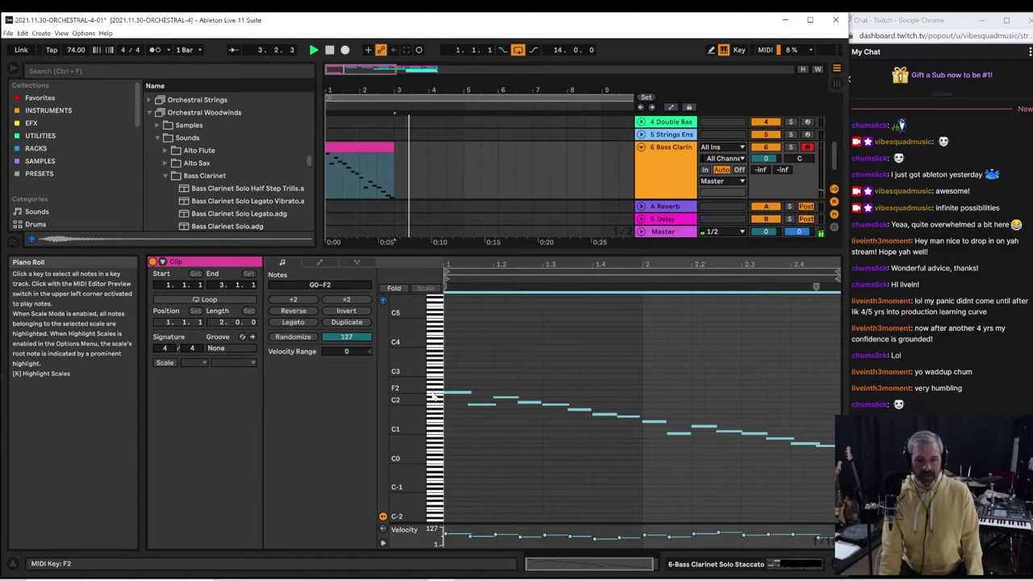
Capture the played Bass Clarinet notes as a two-bar clip starting at bar 3 and open it for note editing
left_click_drag(363, 241, 354, 167)
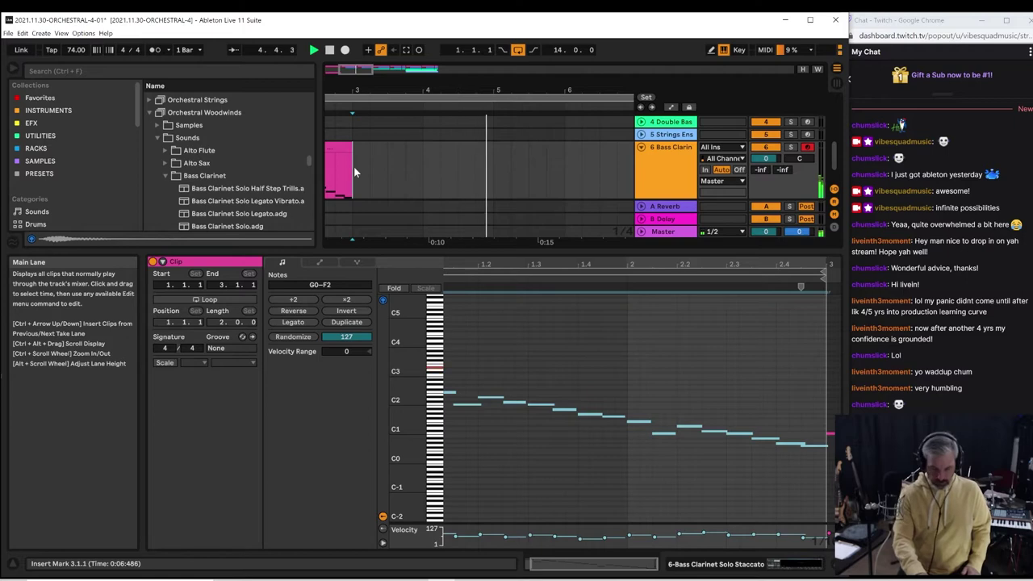
left_click(405, 51)
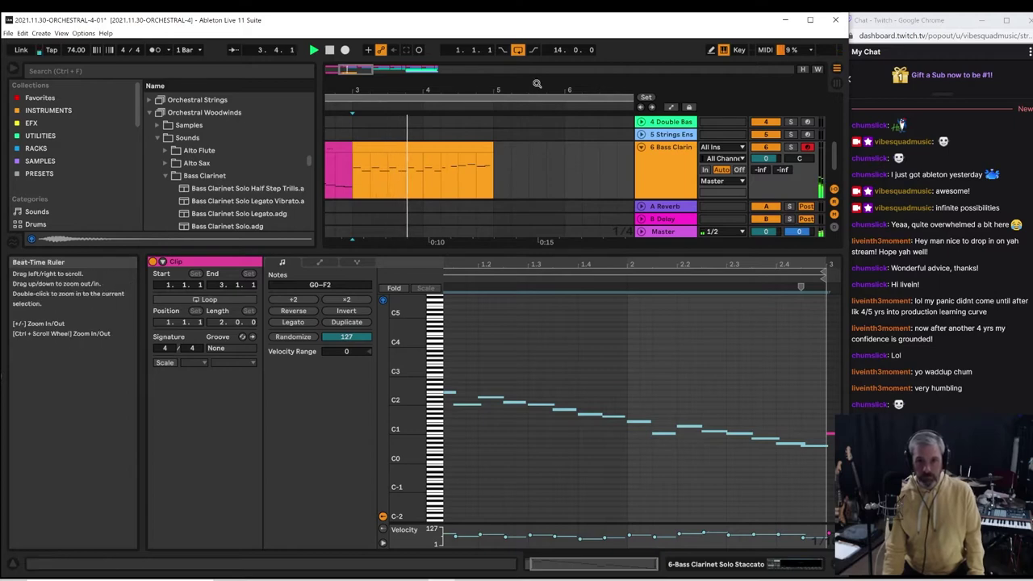
left_click(407, 145)
double_click(408, 145)
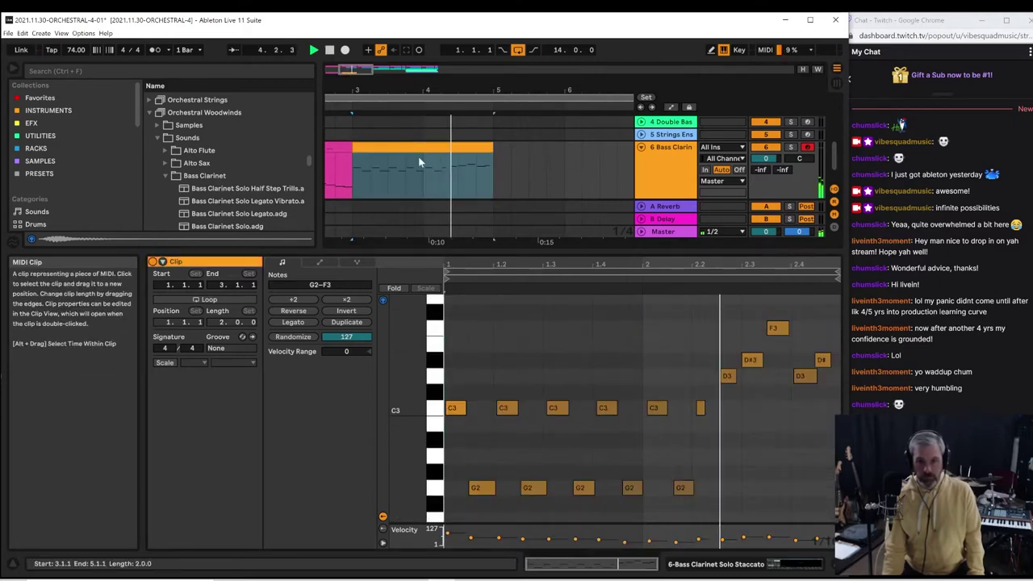
Quantize all notes in the captured Bass Clarinet clip, then stop playback and fold the track
left_click_drag(456, 367, 831, 507)
key("ctrl+a")
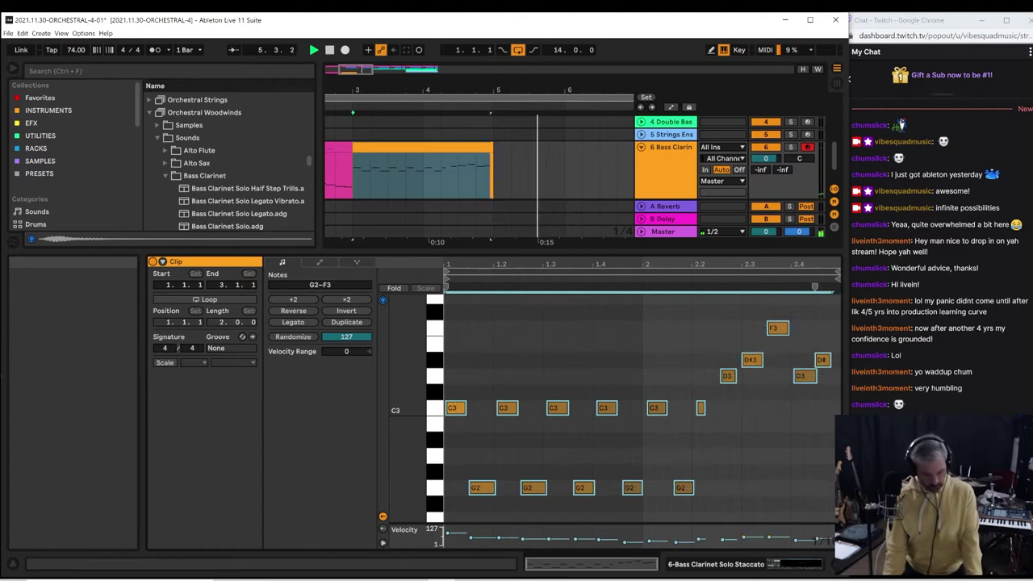
key("ctrl+u")
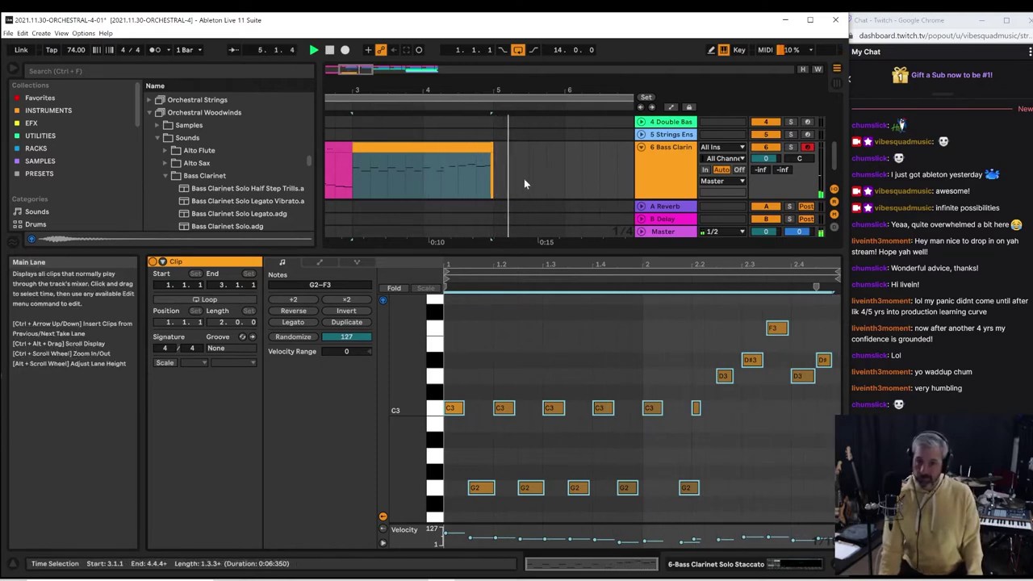
key("space")
left_click(495, 173)
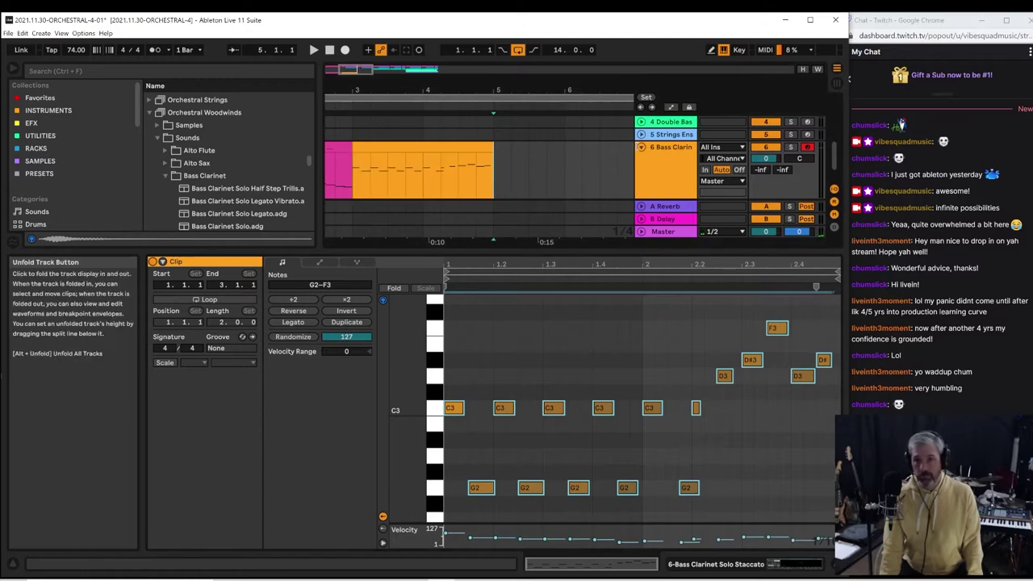
left_click(641, 150)
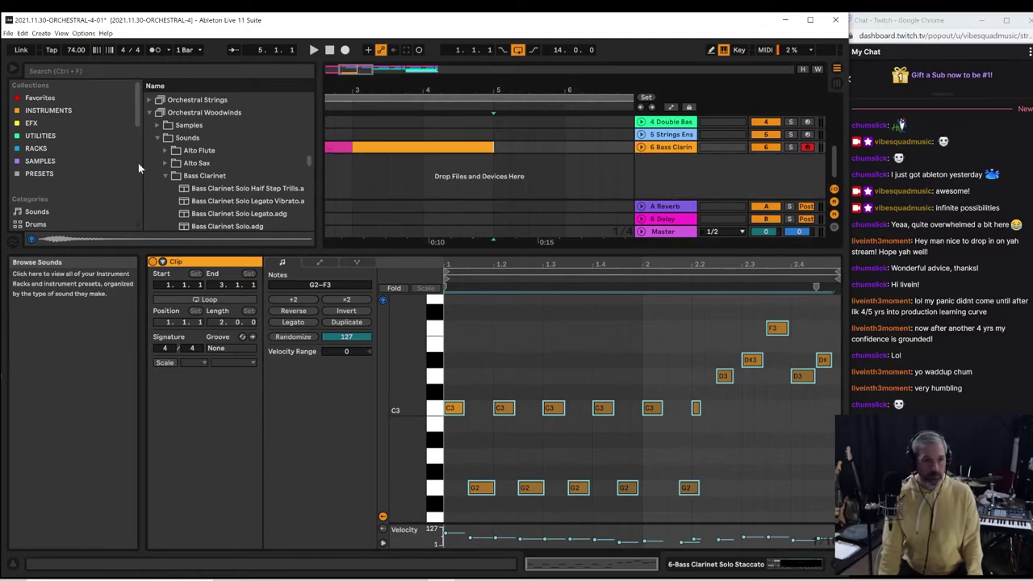
Collapse the Bass Clarinet folder and preview the Alto Sax Solo Legato preset in the Orchestral Woodwinds sounds
left_click(165, 175)
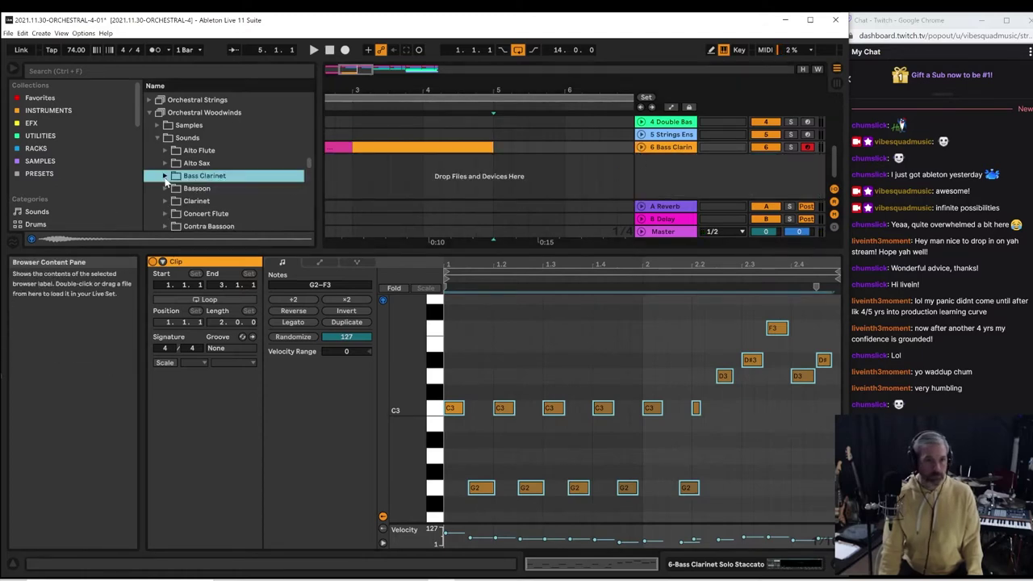
left_click(164, 163)
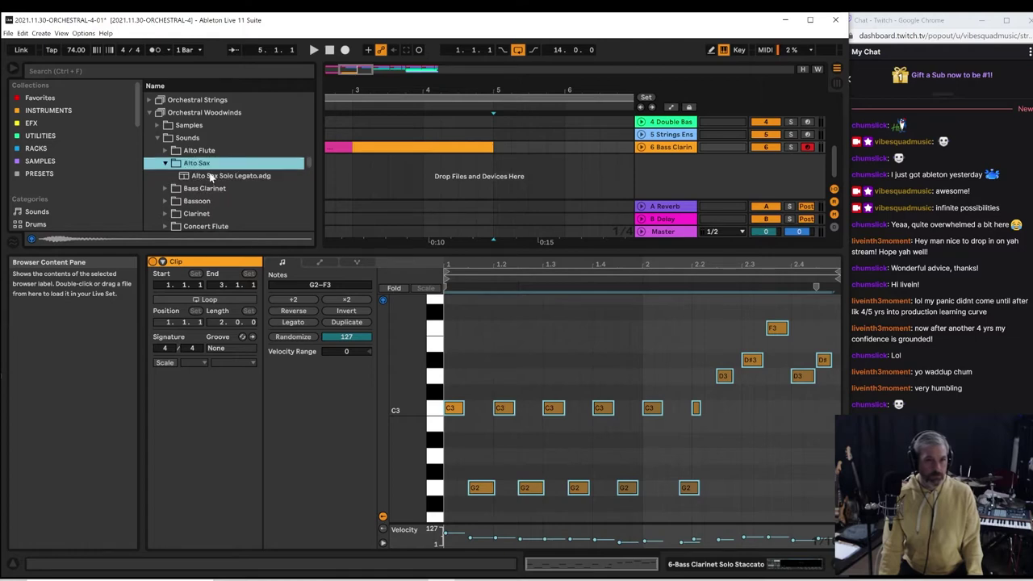
left_click(195, 175)
left_click(164, 163)
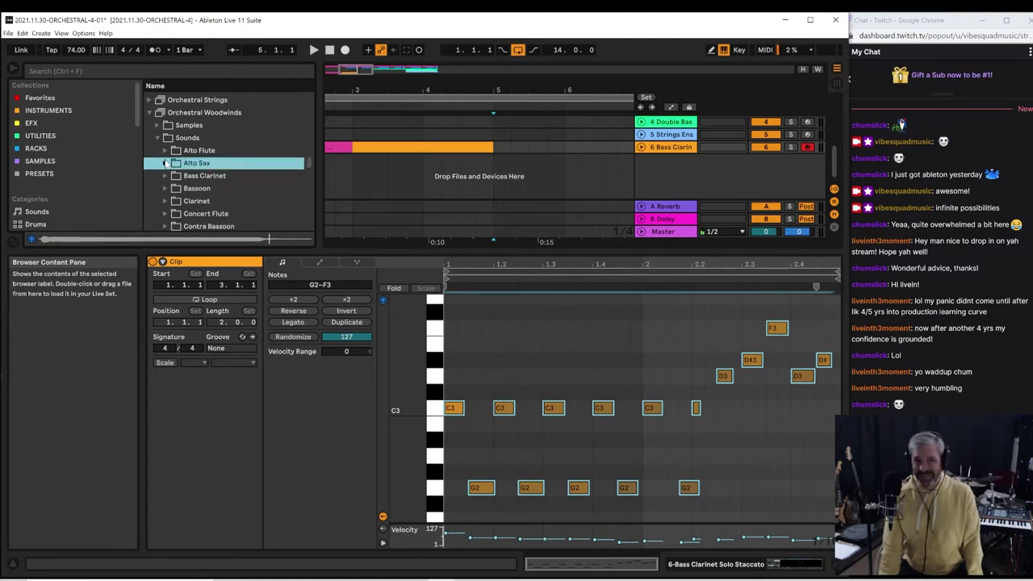
Preview and compare the Bb Clarinet Section and Bb Clarinet Section Legato presets in the Clarinet folder
scroll(152, 163, "down", 2)
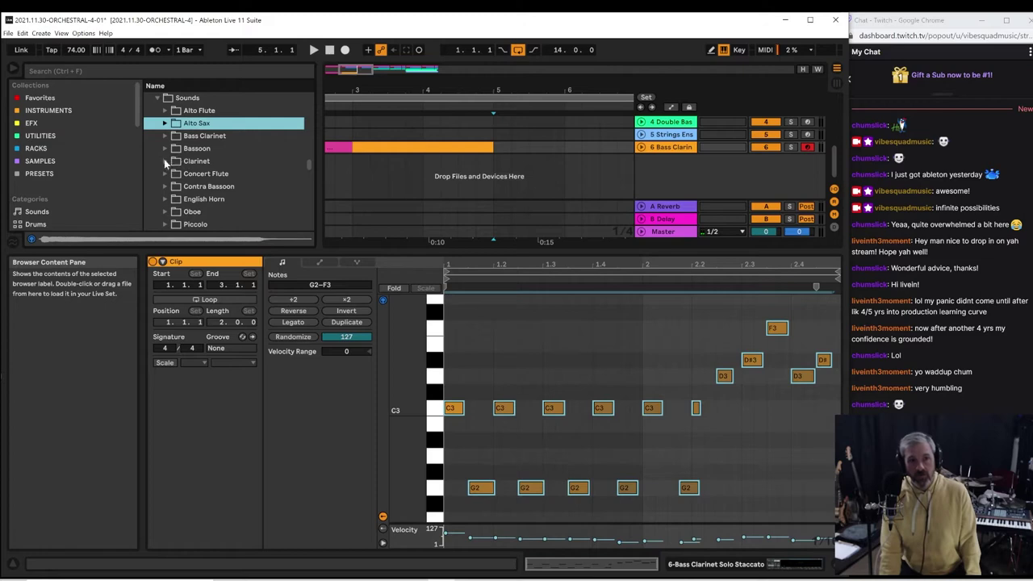
left_click(165, 161)
left_click(193, 176)
left_click(202, 188)
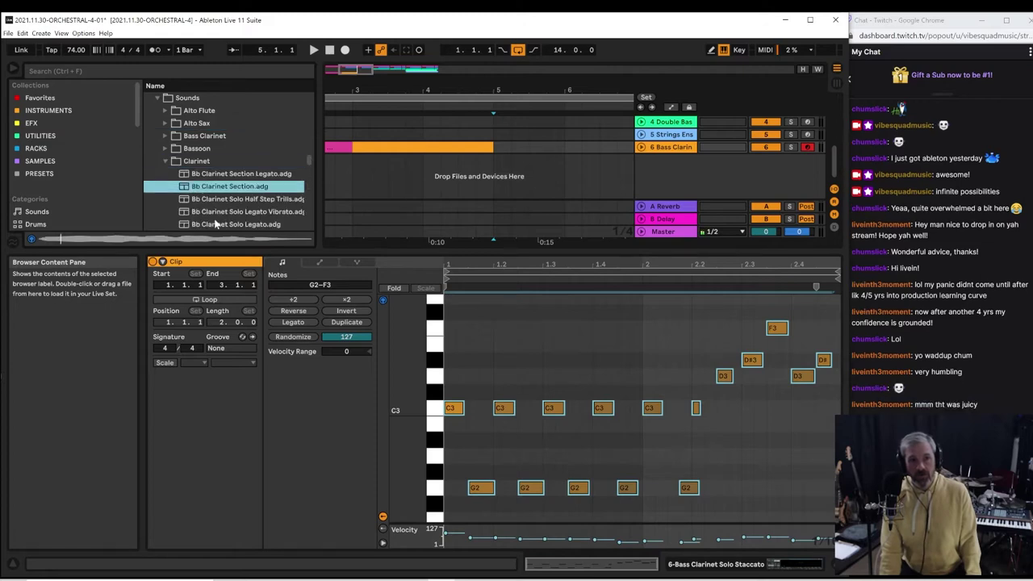
scroll(216, 222, "down", 2)
left_click(240, 134)
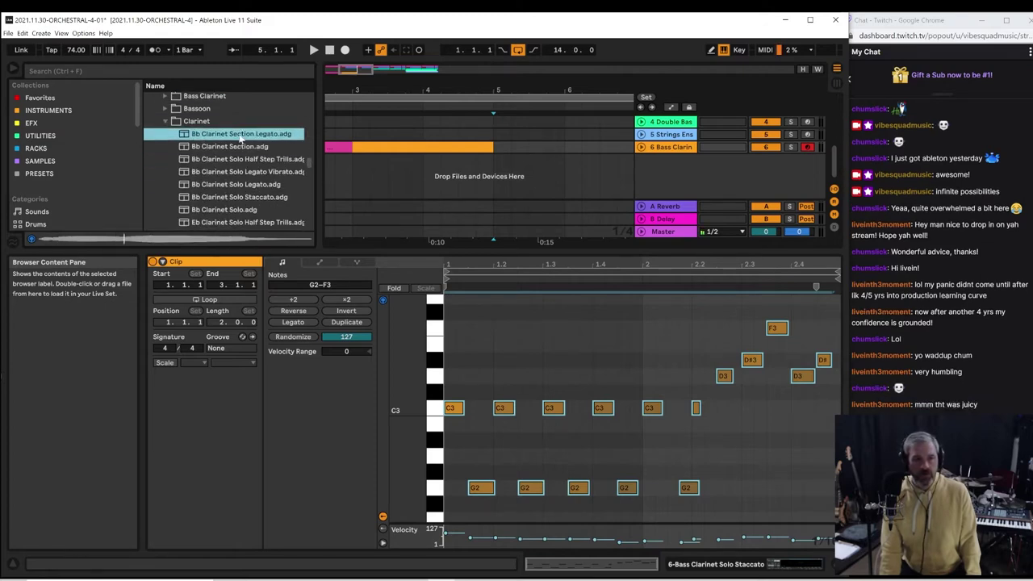
left_click(236, 147)
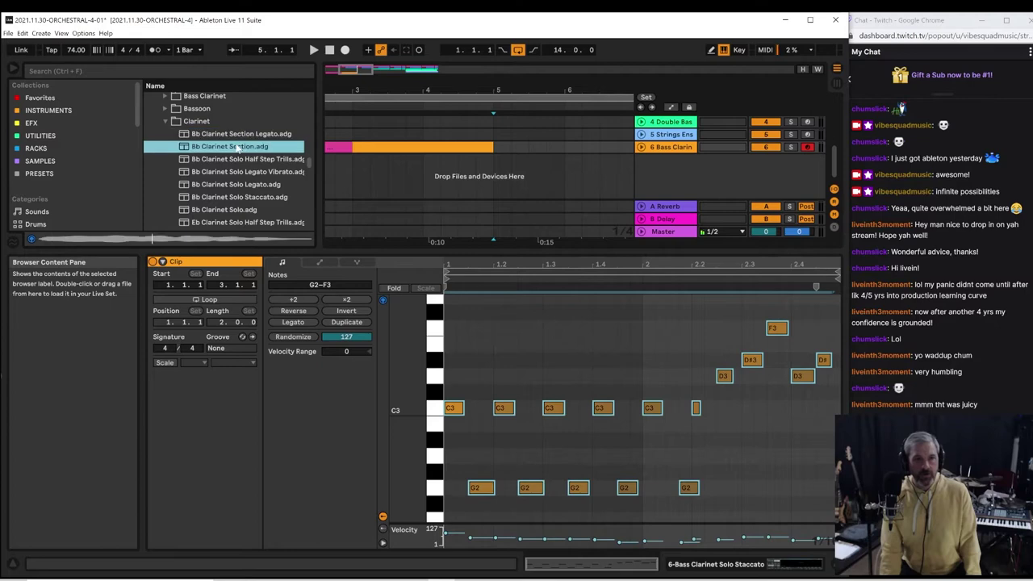
left_click(240, 135)
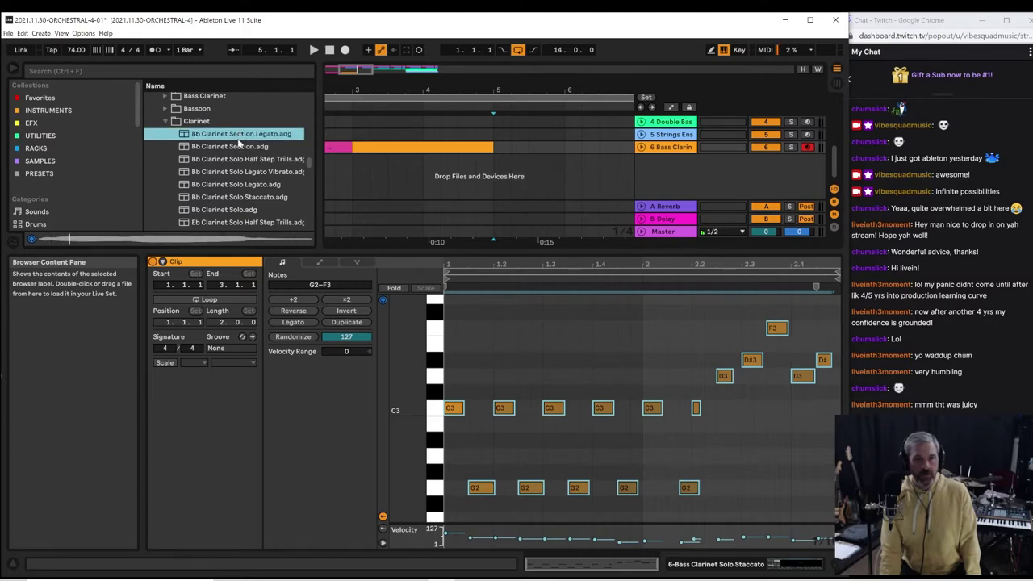
Load Bb Clarinet Section.adg onto a new MIDI track and play from bar 5 to capture a clarinet part
left_click(238, 147)
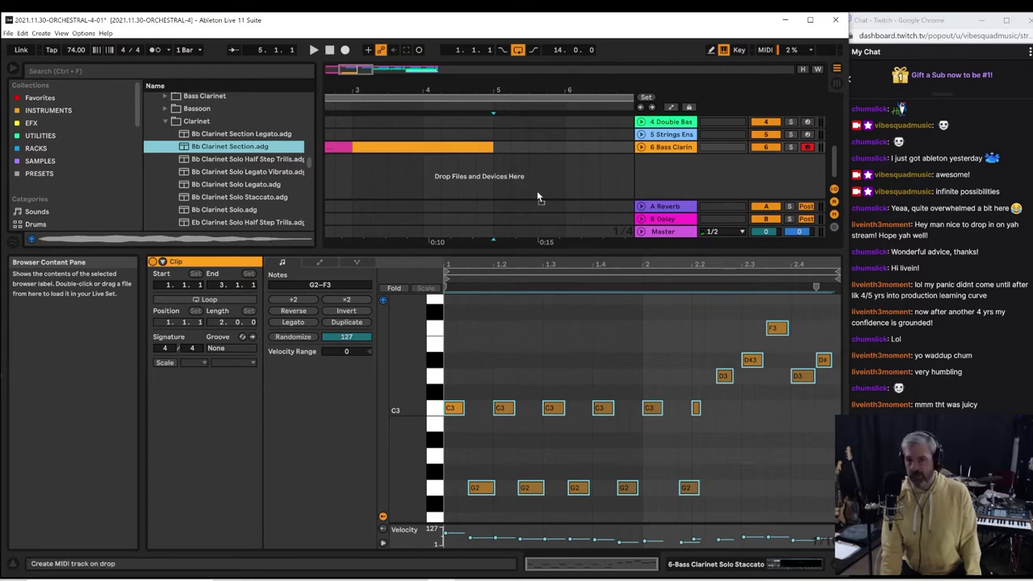
key("Return")
key("space")
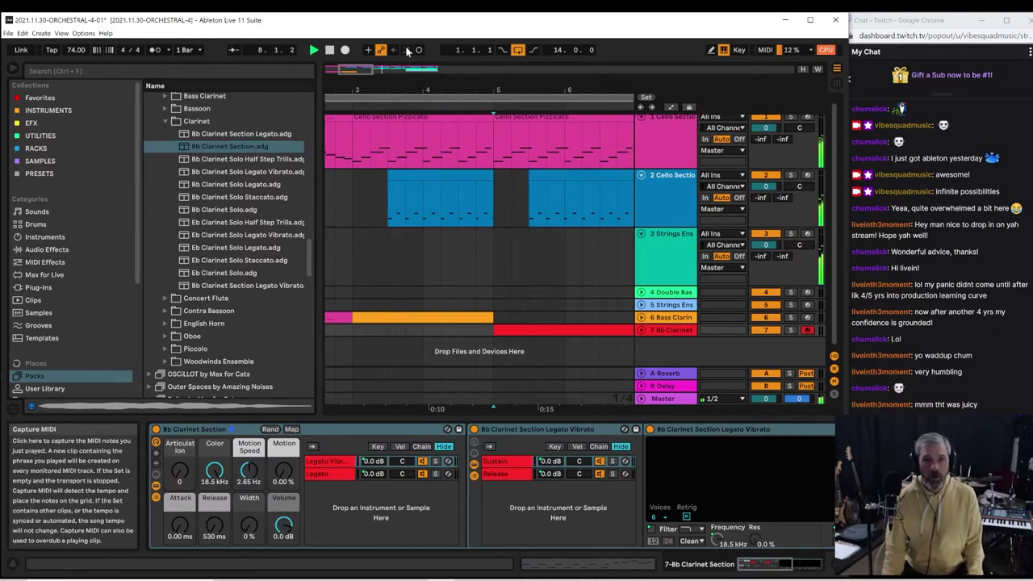
Unfold the Bb Clarinet track and open its captured clip at bar 5 for note editing
left_click_drag(359, 91, 359, 73)
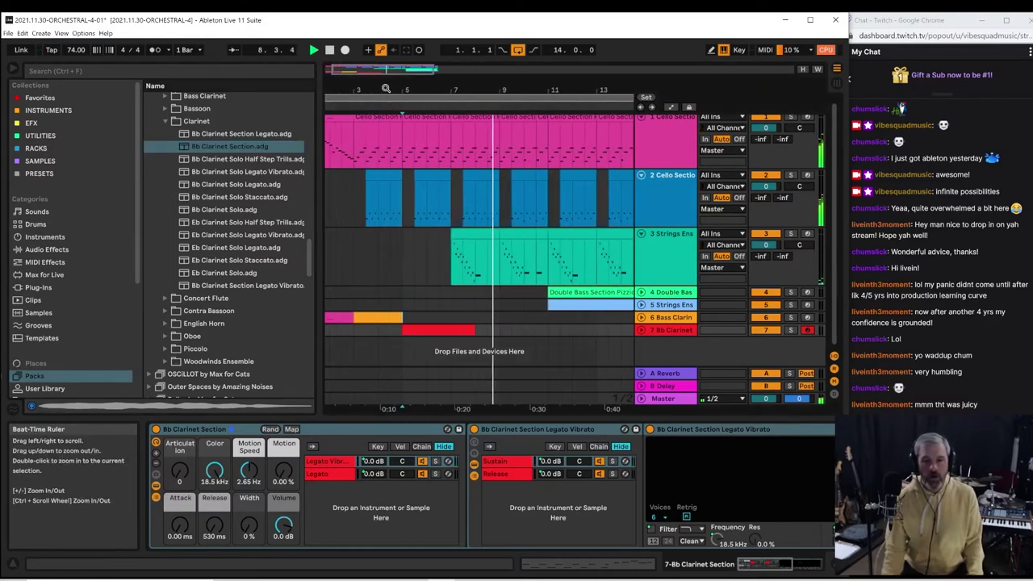
left_click(642, 330)
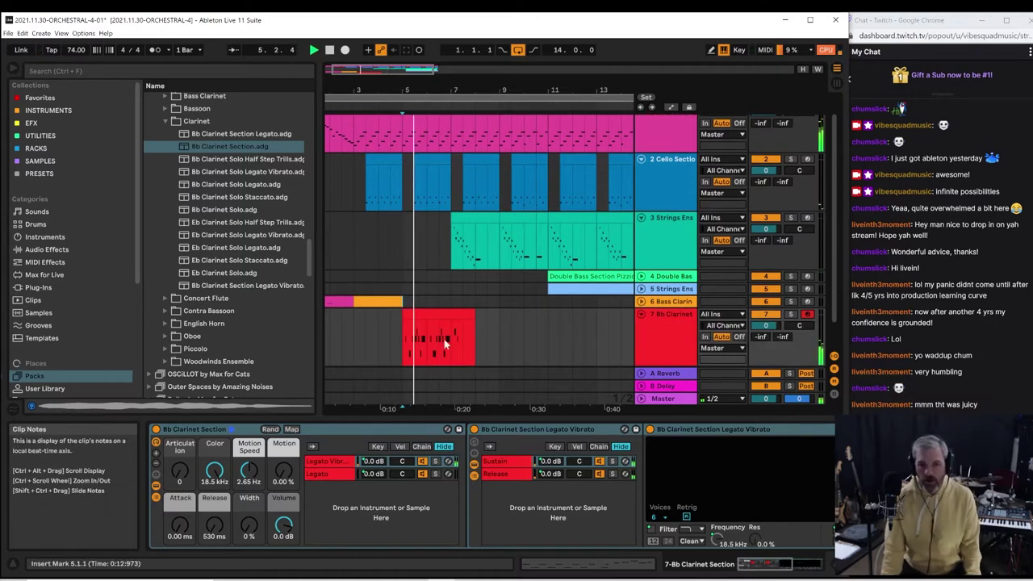
double_click(458, 317)
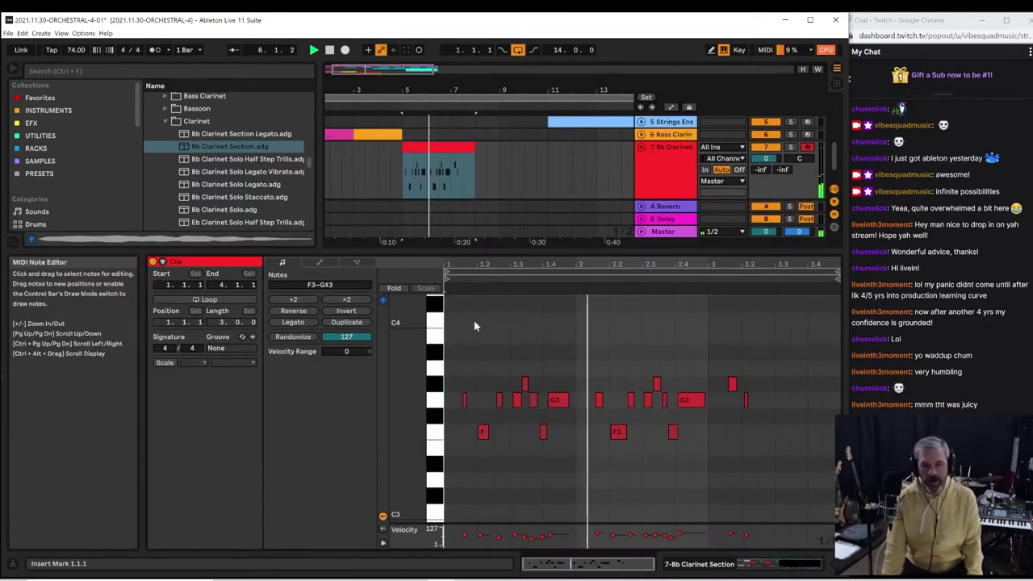
Delete the clip's last three notes, from 2.4 onward, and shorten the clip to two bars, ending at bar 7
left_click_drag(688, 354, 758, 419)
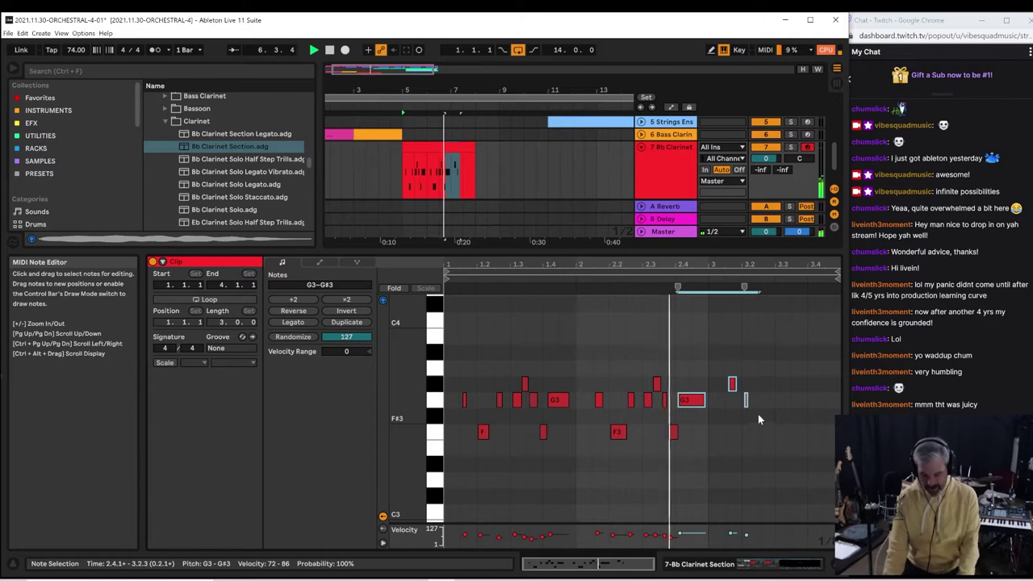
key("Delete")
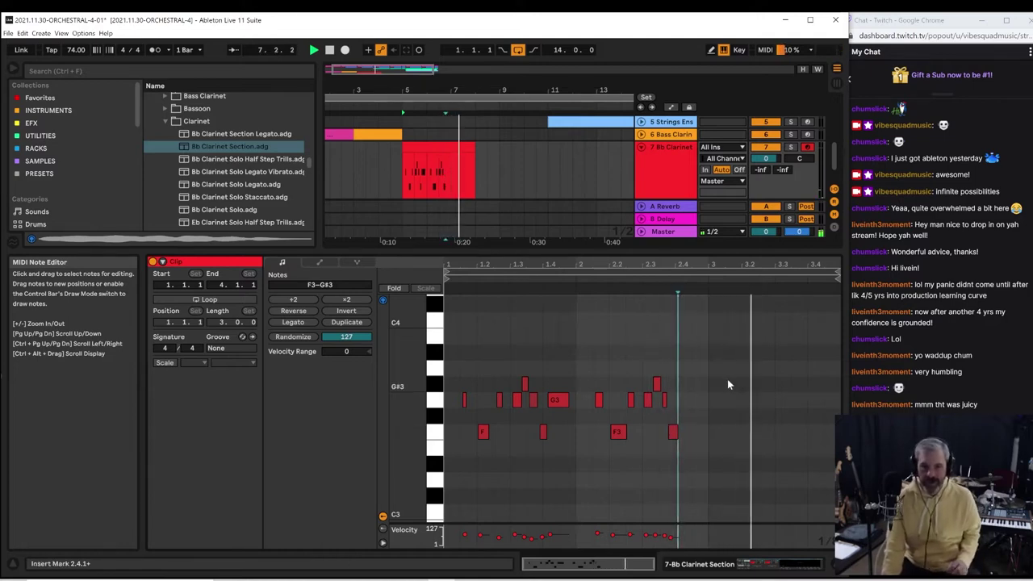
left_click(476, 159)
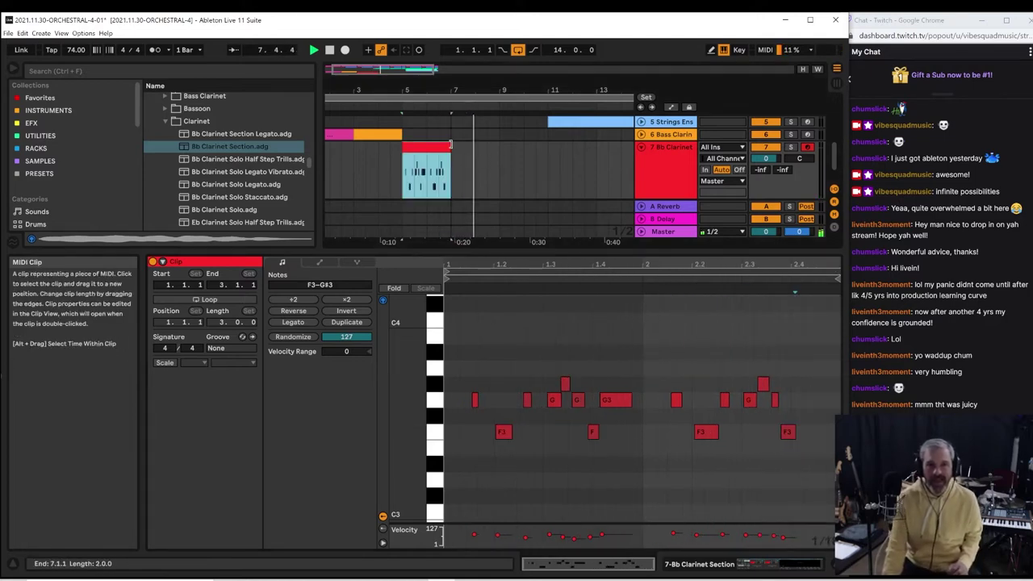
Save the Live Set as a new version named 2021.11.30-ORCHESTRAL-4-02
left_click_drag(438, 87, 438, 74)
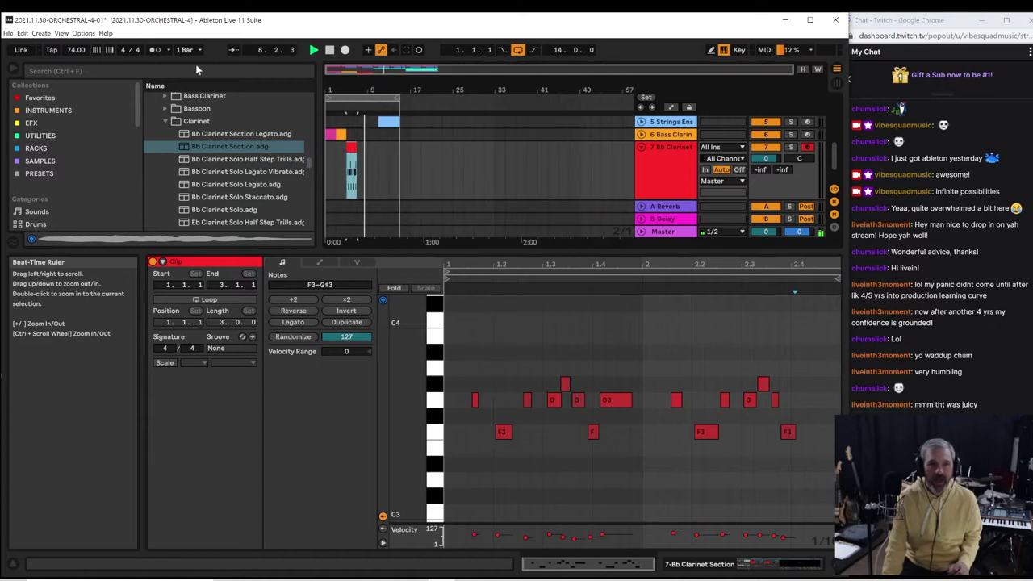
left_click(8, 34)
left_click(37, 122)
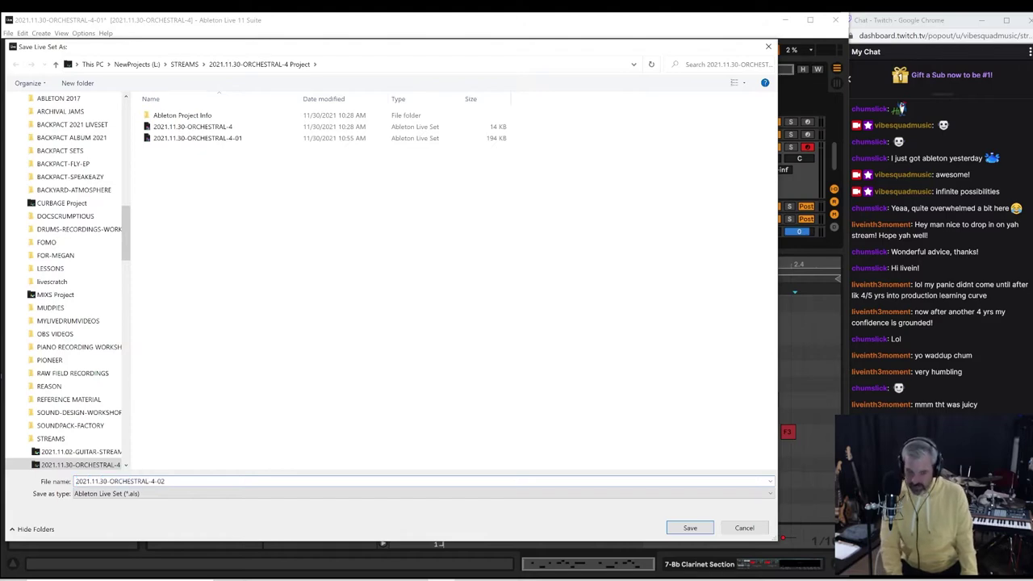
key("Return")
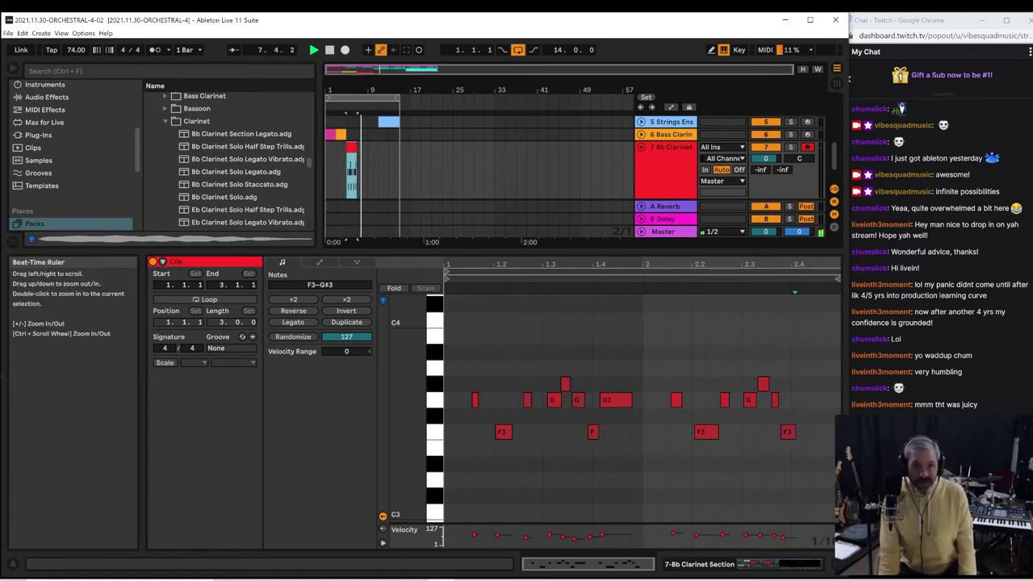
Copy the two-bar Bb Clarinet clip from bar 5 to bar 9 on the same track
left_click_drag(339, 90, 338, 113)
left_click(374, 150)
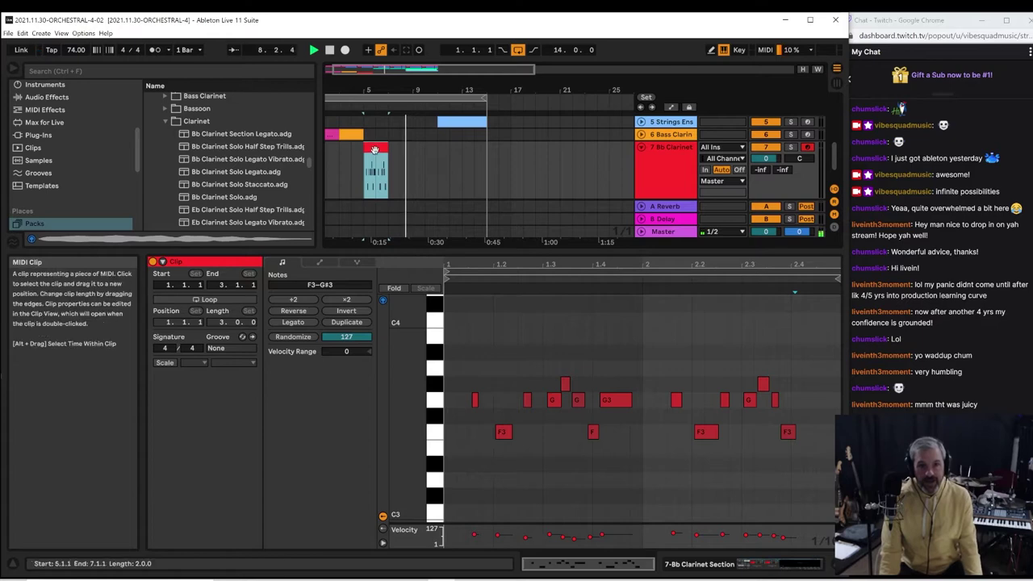
left_click_drag(389, 153, 438, 154)
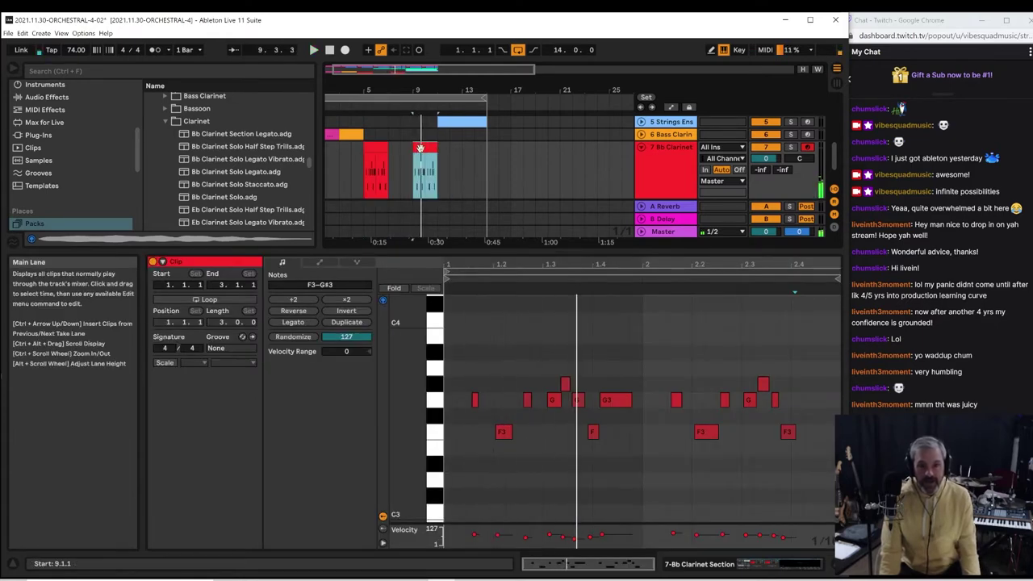
Play the arrangement from bar 9 and from bar 5 to check how the two Bb Clarinet clips fit the other tracks
mouse_move(425, 162)
left_mouse_down()
mouse_move(404, 152)
mouse_move(417, 153)
left_mouse_up()
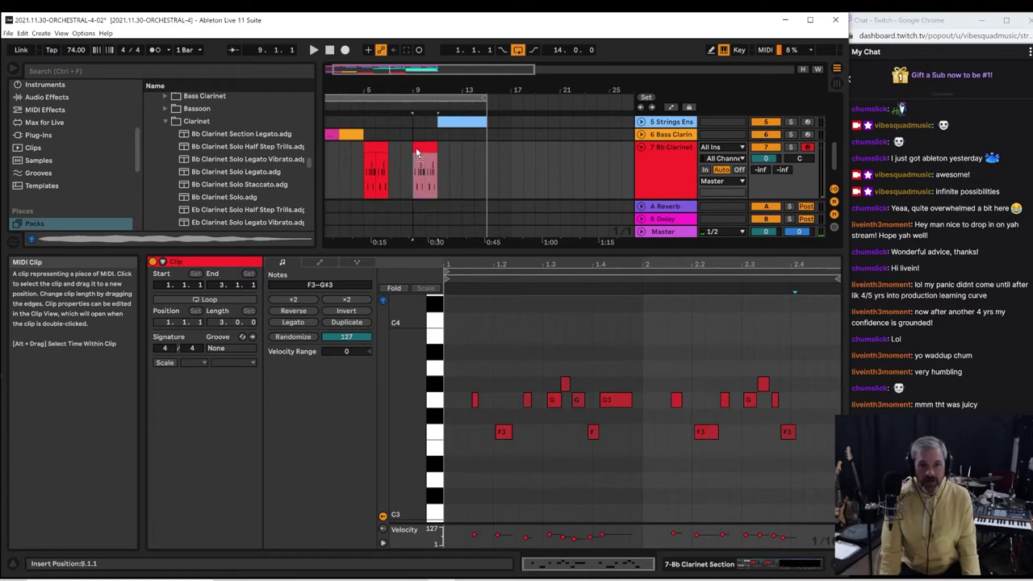
key("space")
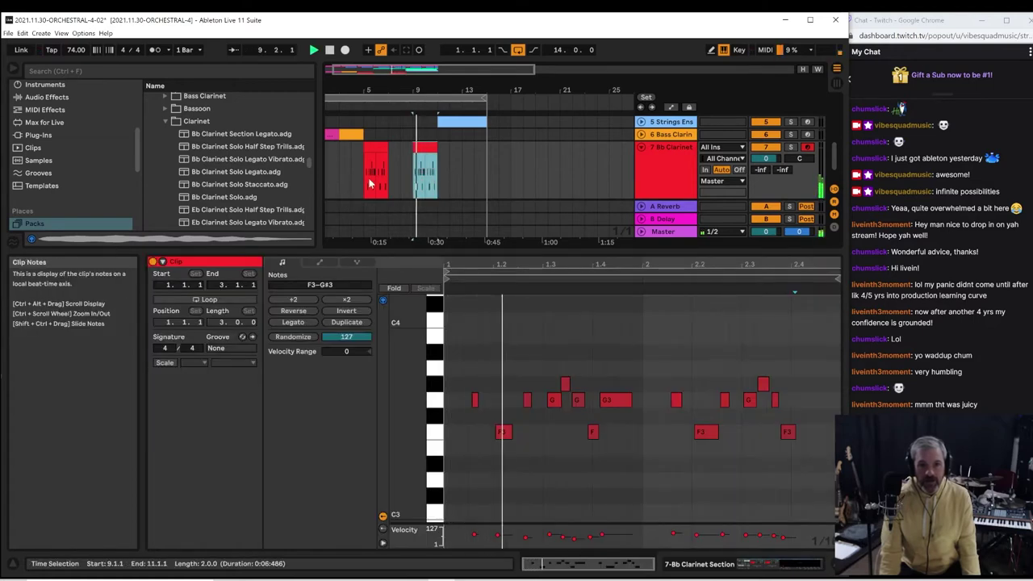
left_click(366, 184)
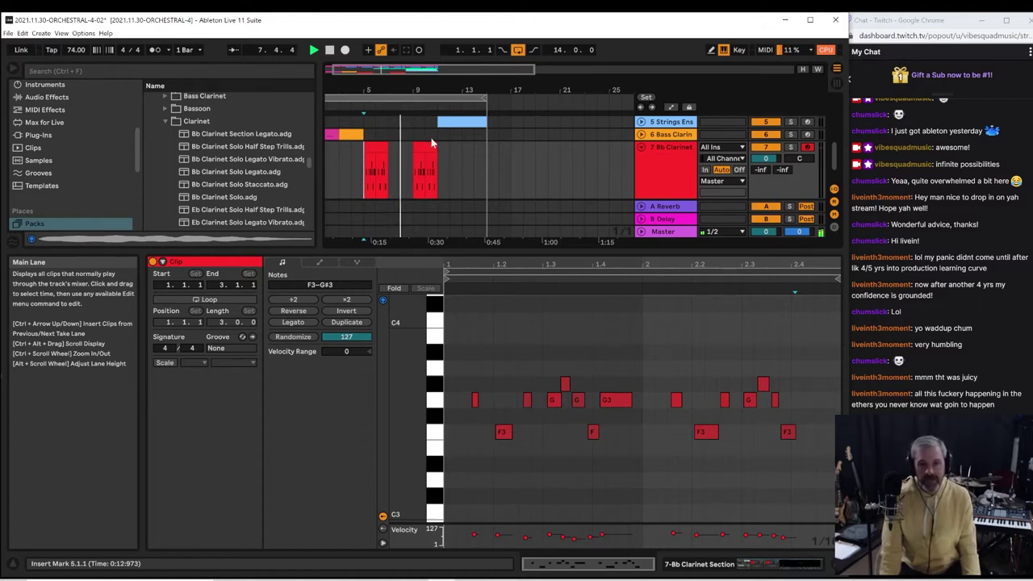
scroll(423, 175, "up", 3)
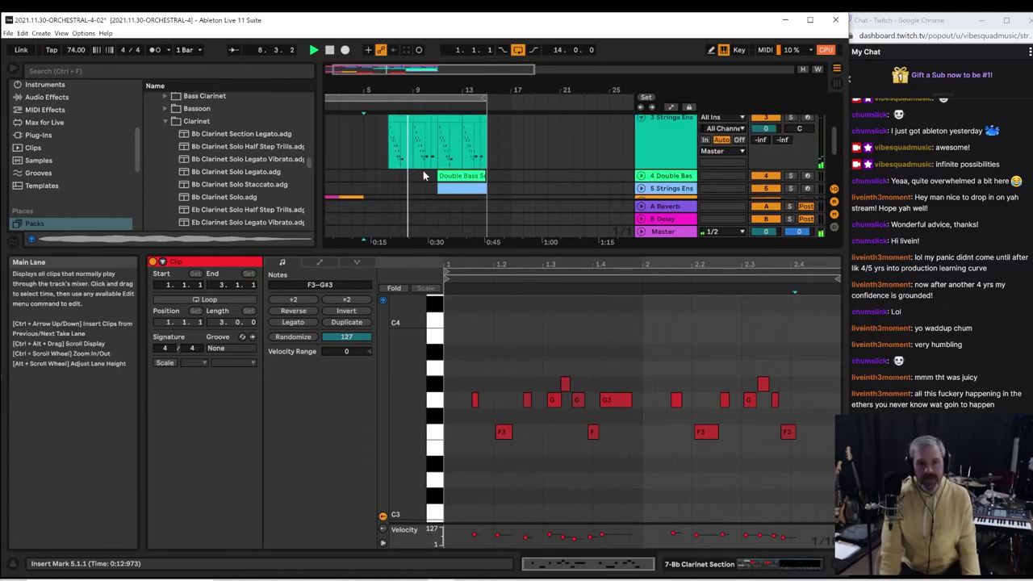
scroll(423, 171, "down", 1)
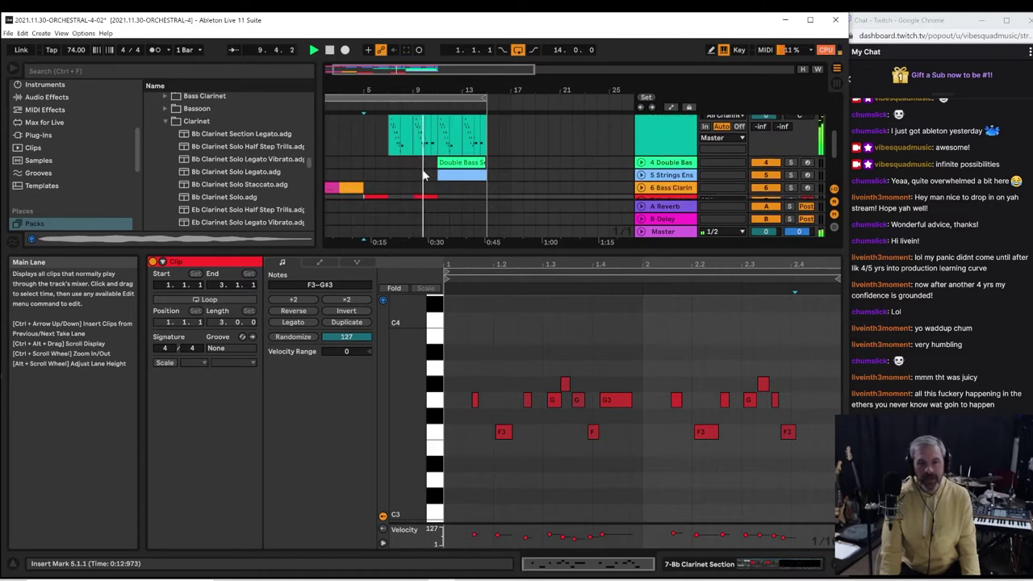
scroll(422, 170, "down", 1)
scroll(423, 173, "up", 2)
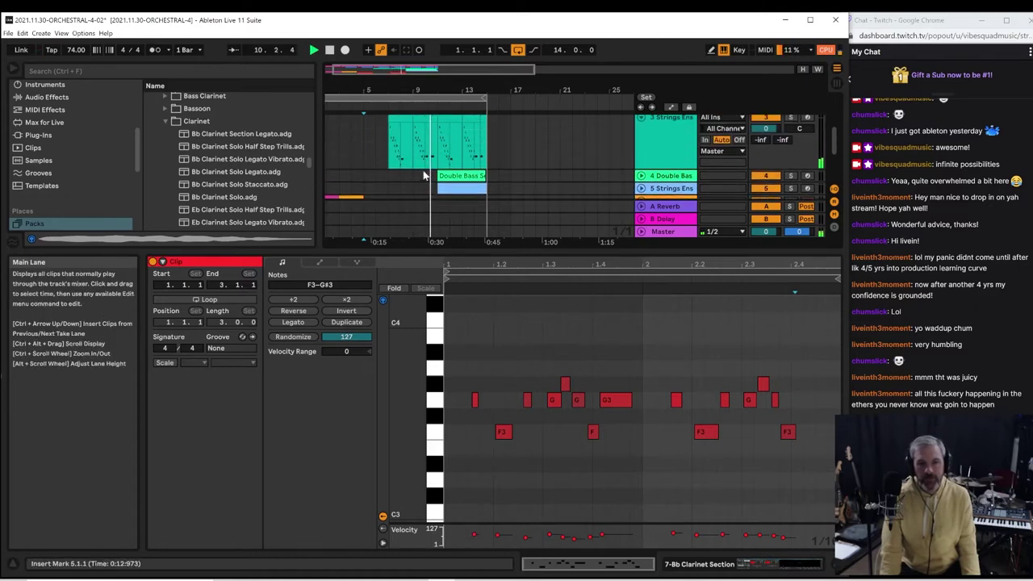
scroll(423, 174, "down", 3)
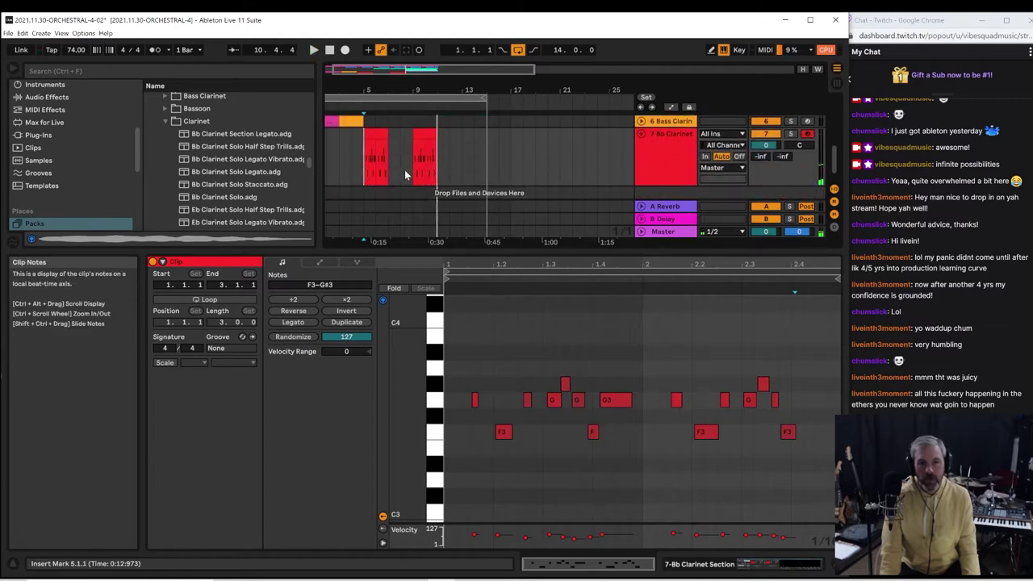
Remove the copied Bb Clarinet clip at bars 9 to 11 and return the playback position to bar 1
left_click(420, 136)
left_click(353, 147)
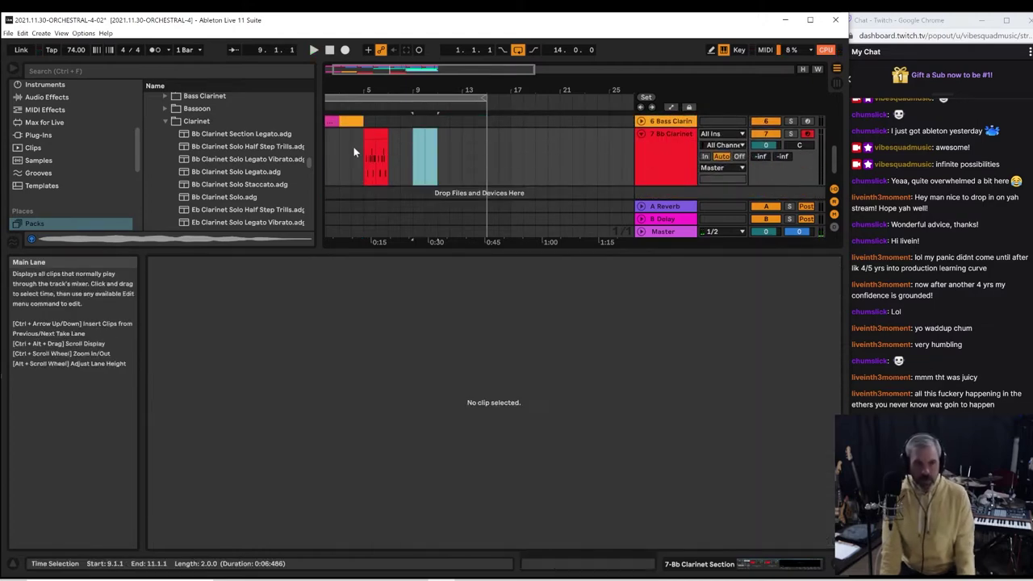
key("ctrl+z")
key("space")
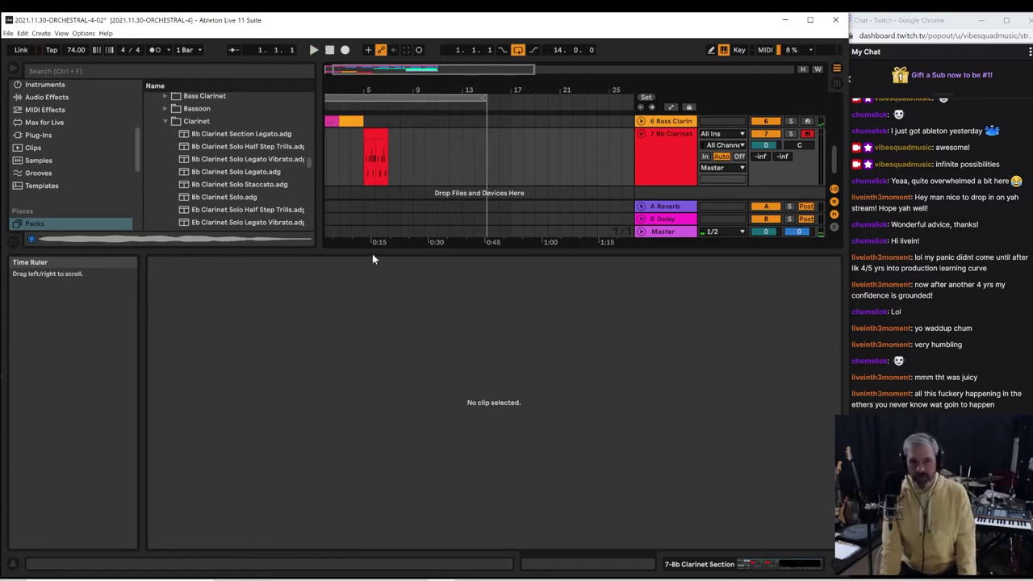
Enlarge the arrangement area, save the Live Set under its current name and play from bar 1
left_click_drag(372, 252, 377, 426)
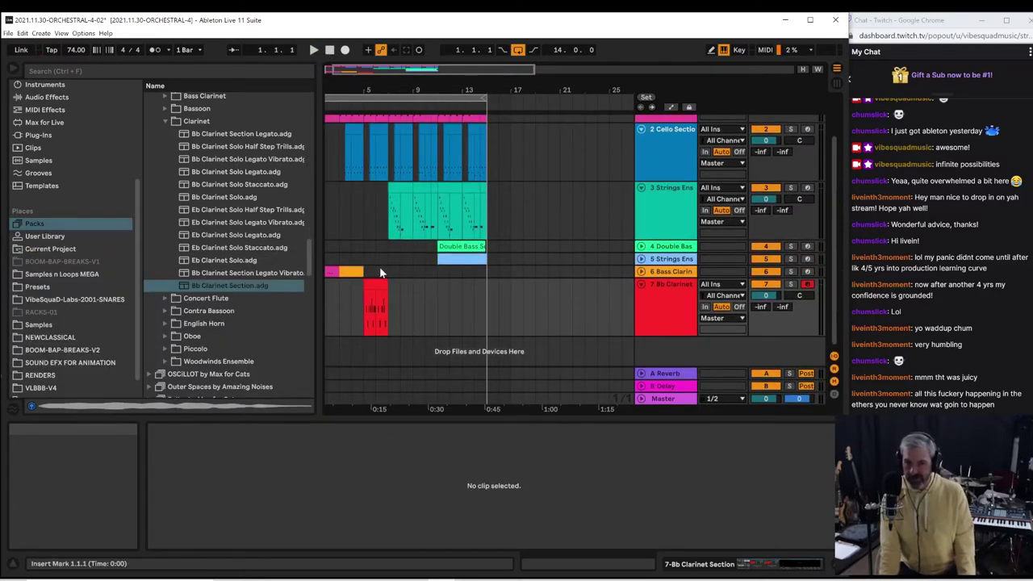
left_click(8, 33)
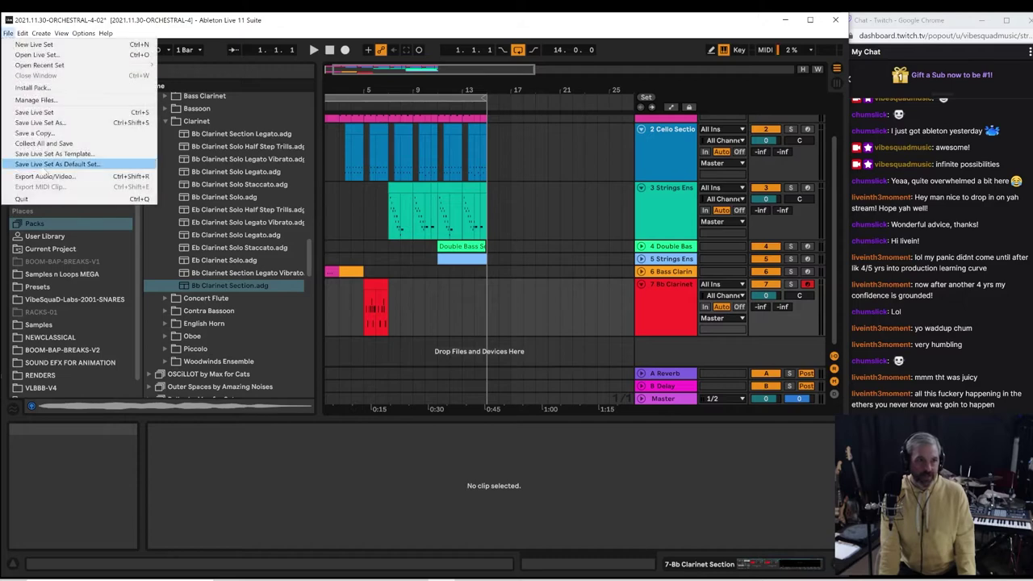
left_click(32, 112)
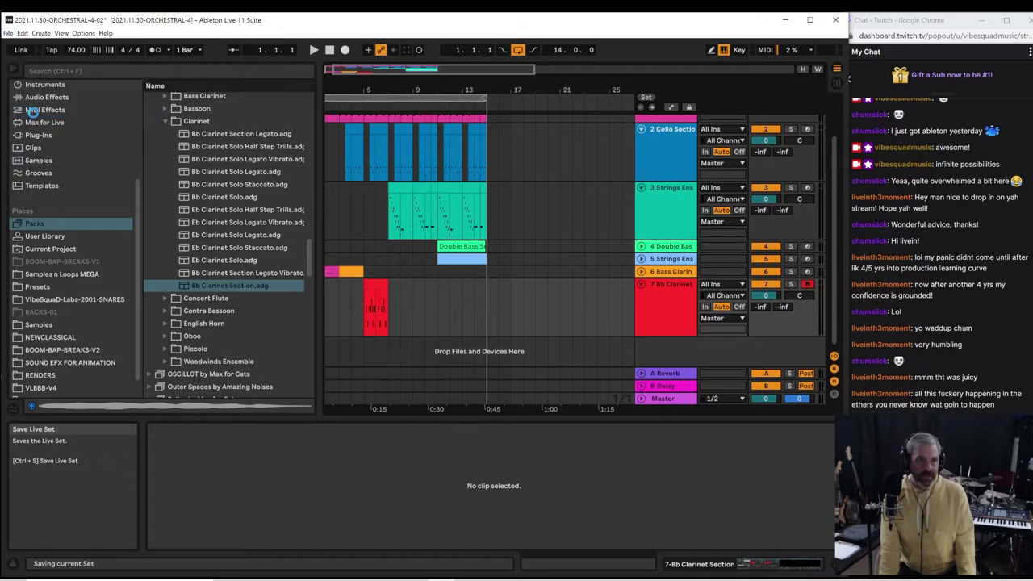
key("space")
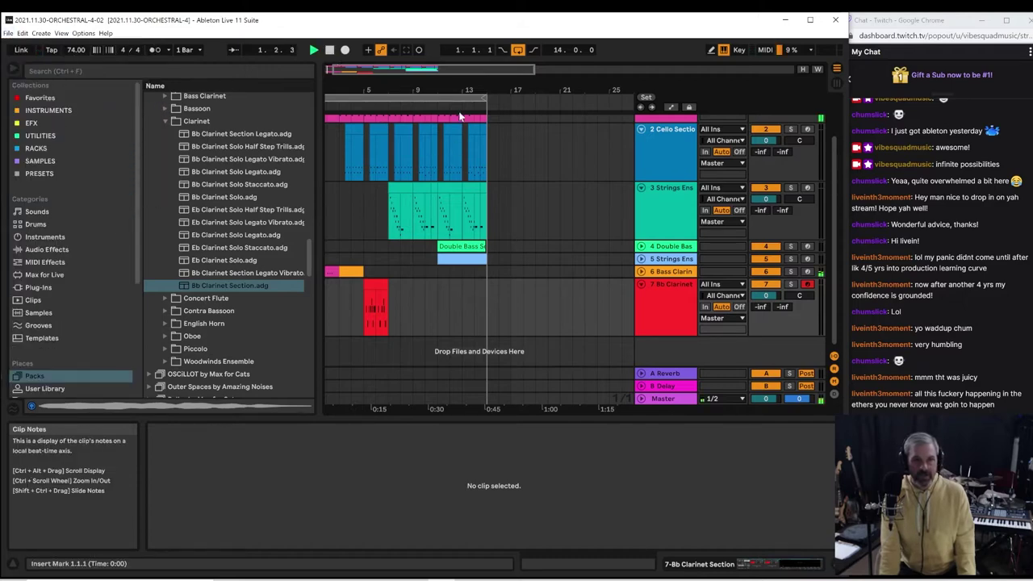
left_click_drag(456, 84, 387, 83)
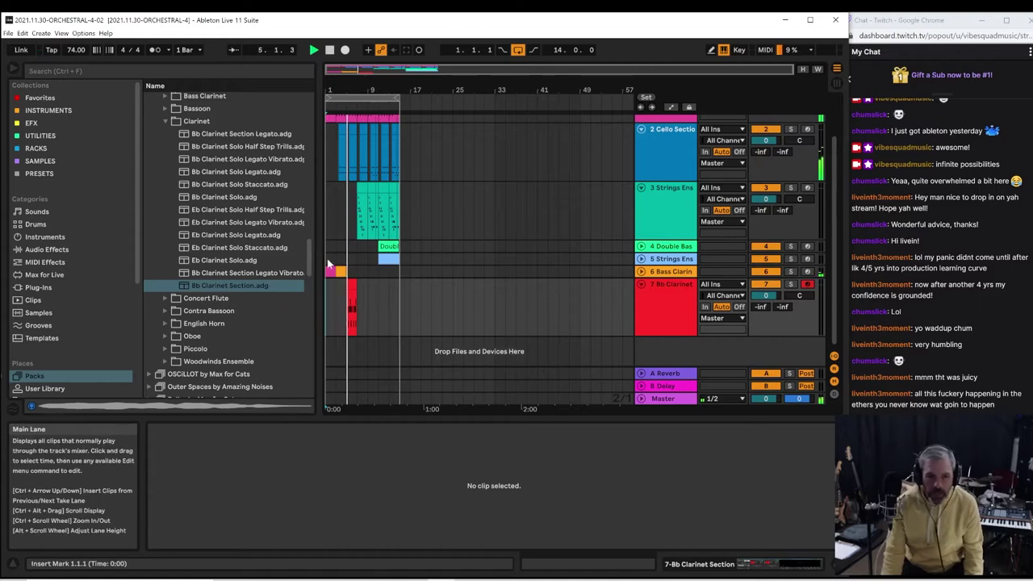
Expand and arm the Double Bass track, play from bar 1 and capture the performed part as a MIDI clip at bar 3
left_click(641, 246)
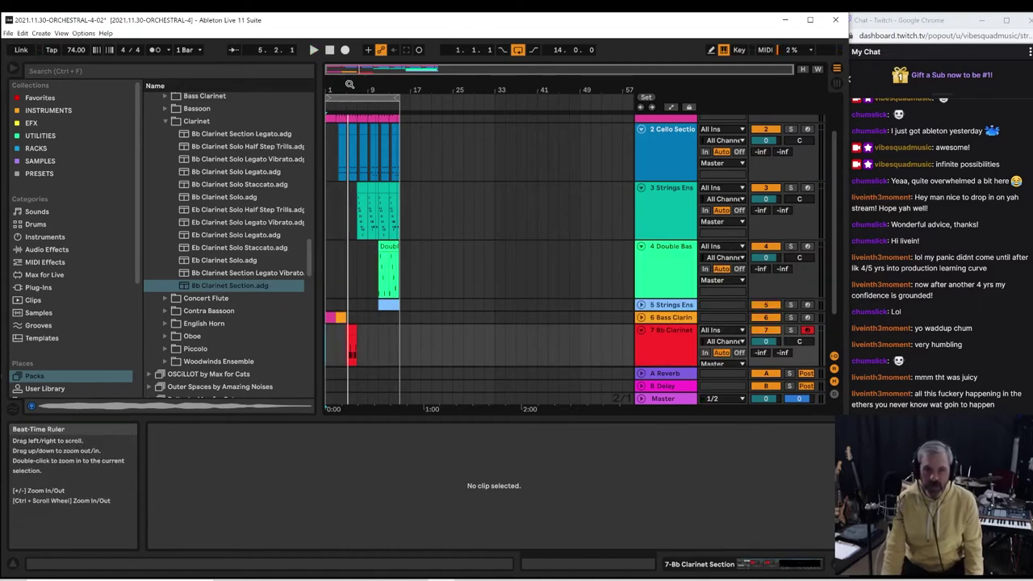
left_click_drag(348, 81, 348, 137)
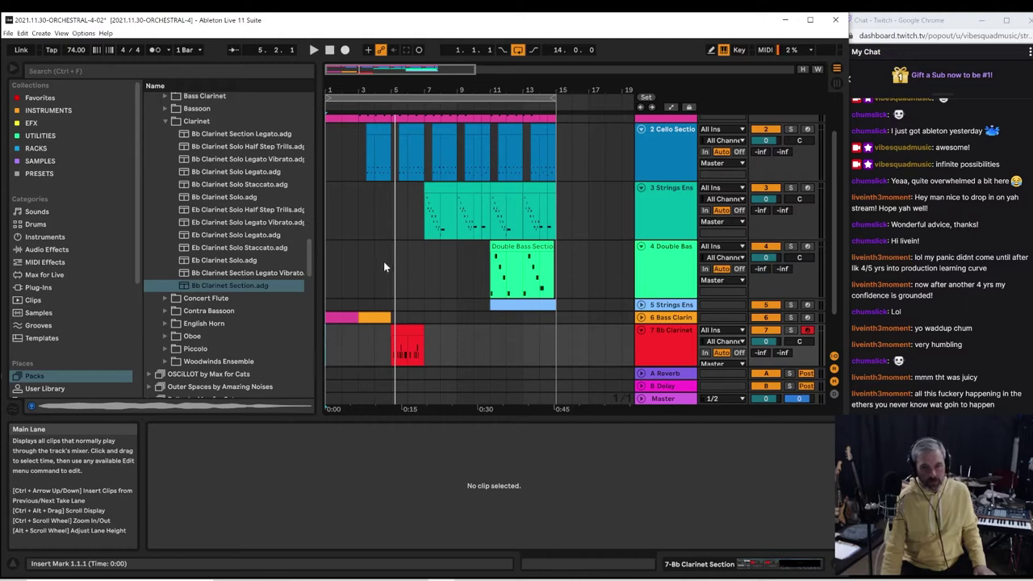
left_click(359, 266)
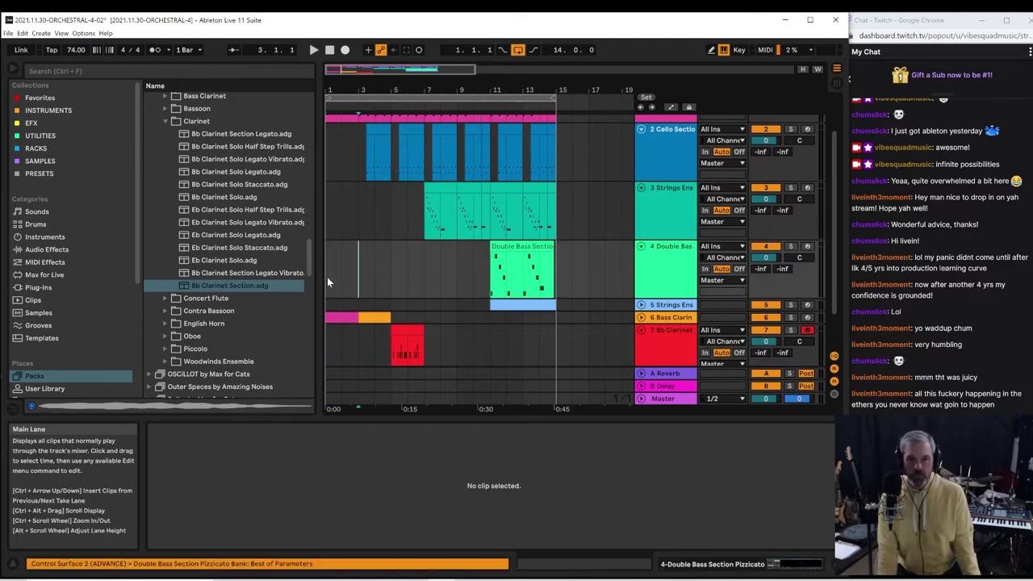
left_click(328, 281)
key("space")
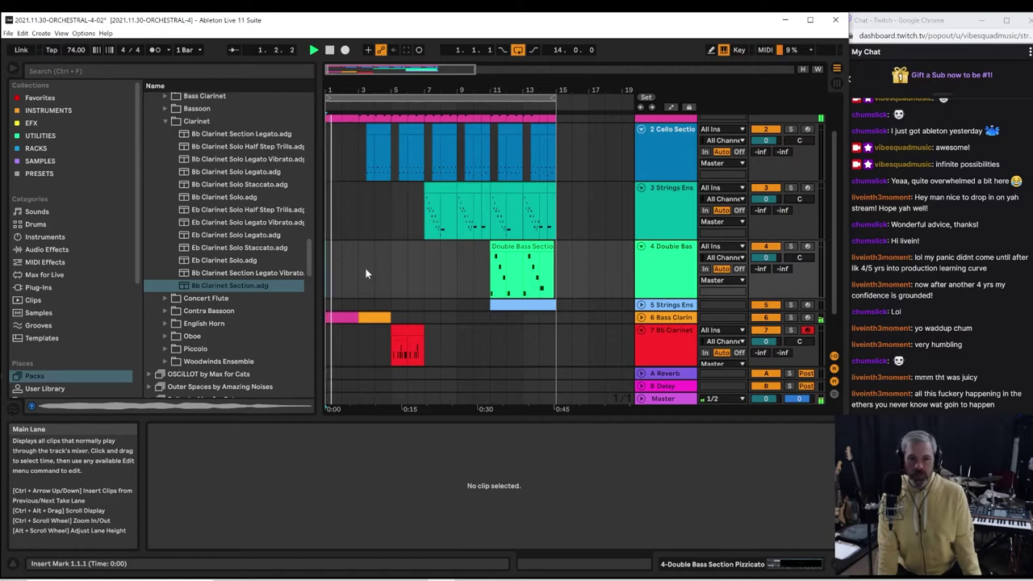
left_click_drag(360, 266, 386, 271)
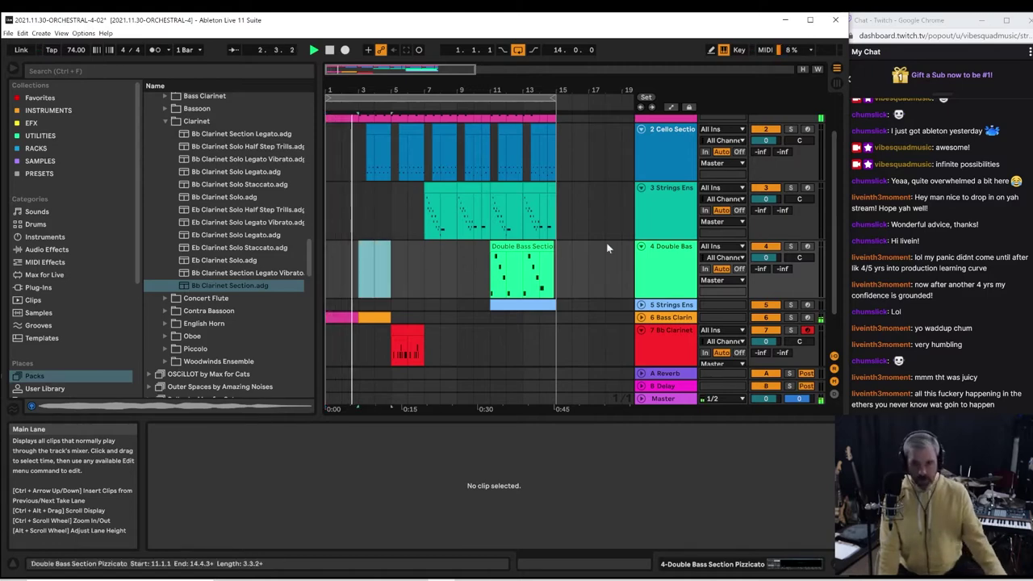
left_click(807, 247)
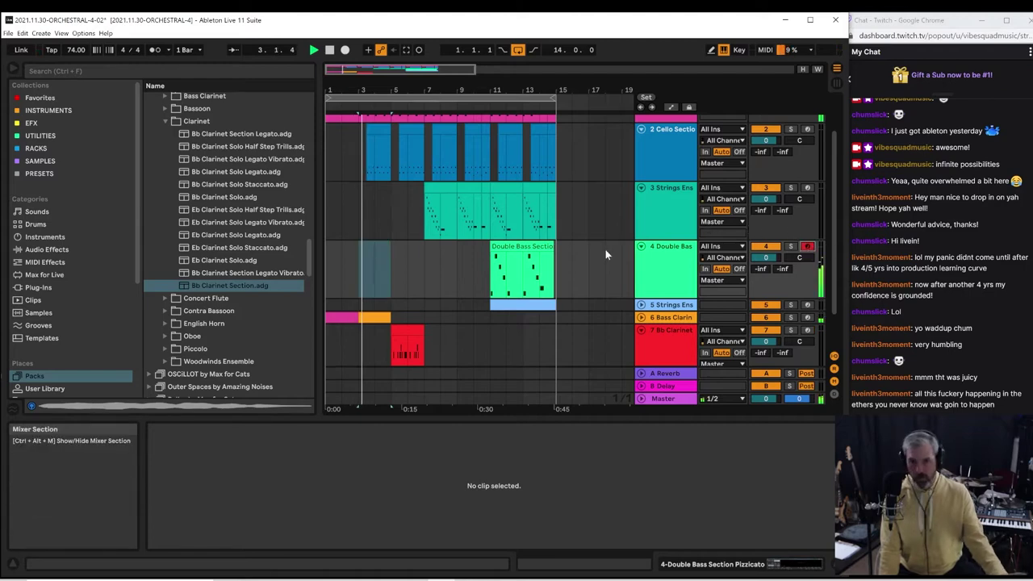
left_click(405, 49)
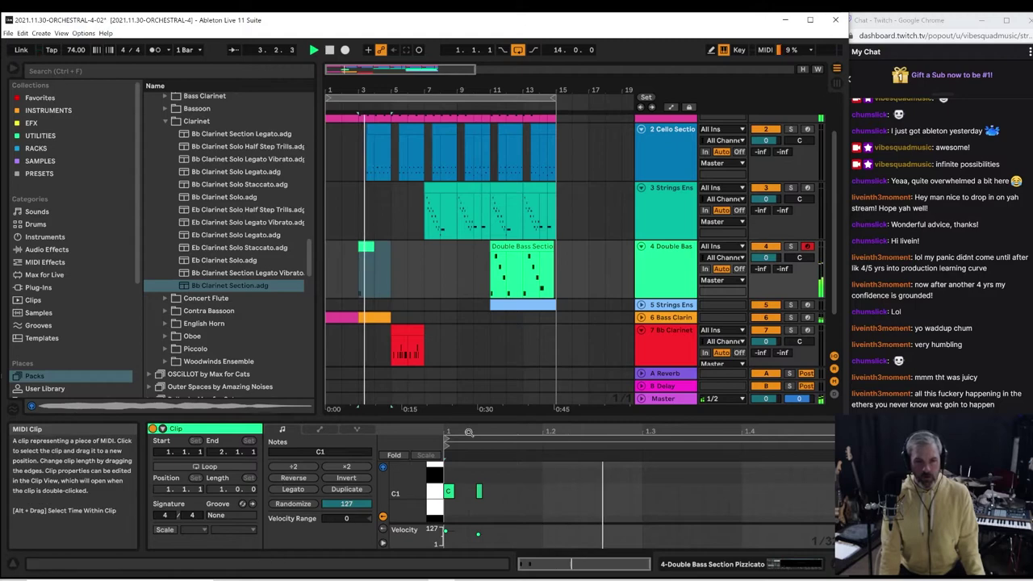
Delete the extra second C1 note from the captured Double Bass clip and play the arrangement from bar 3 and bar 1
left_click(479, 492)
key("Delete")
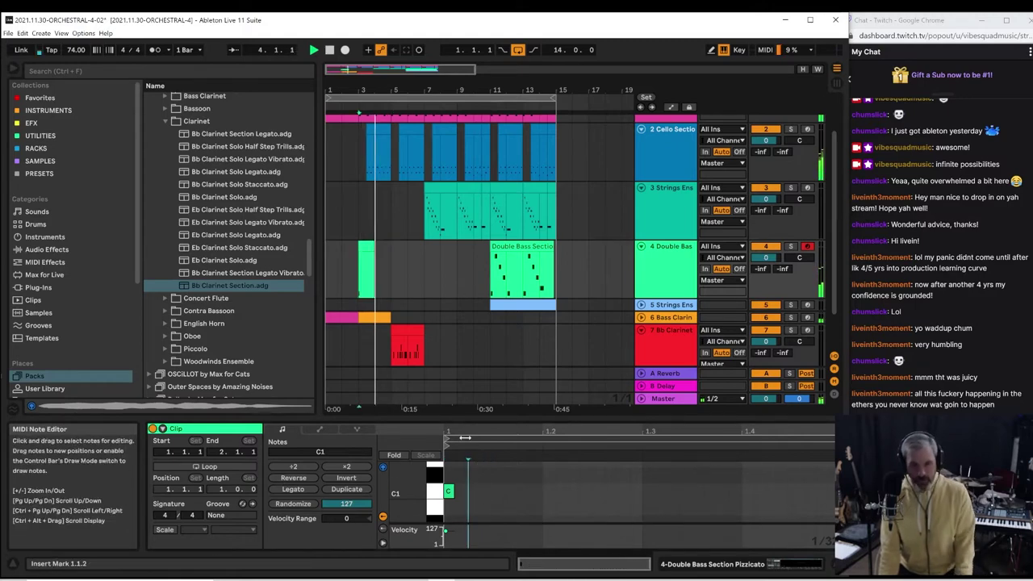
left_click(360, 283)
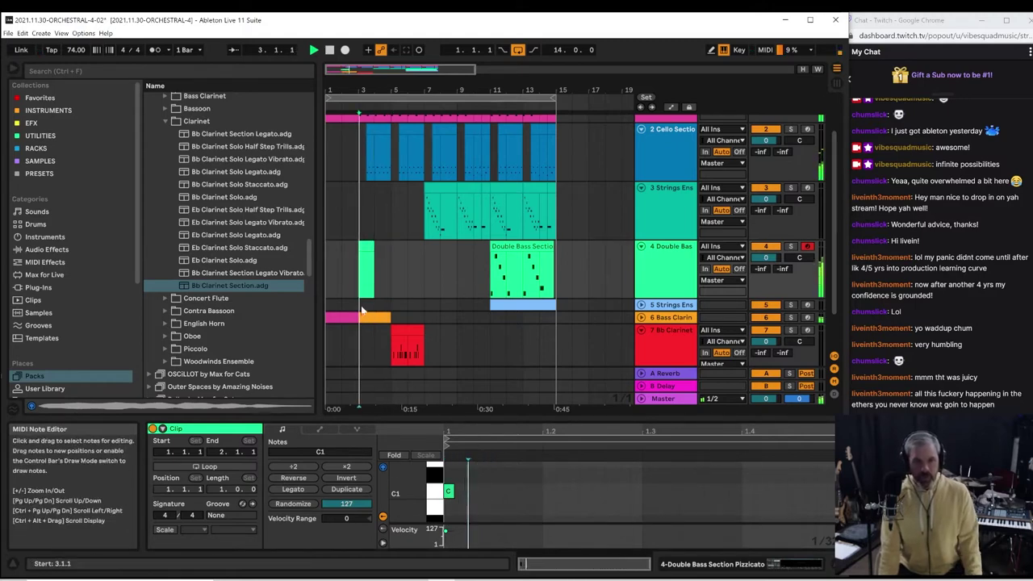
left_click(326, 276)
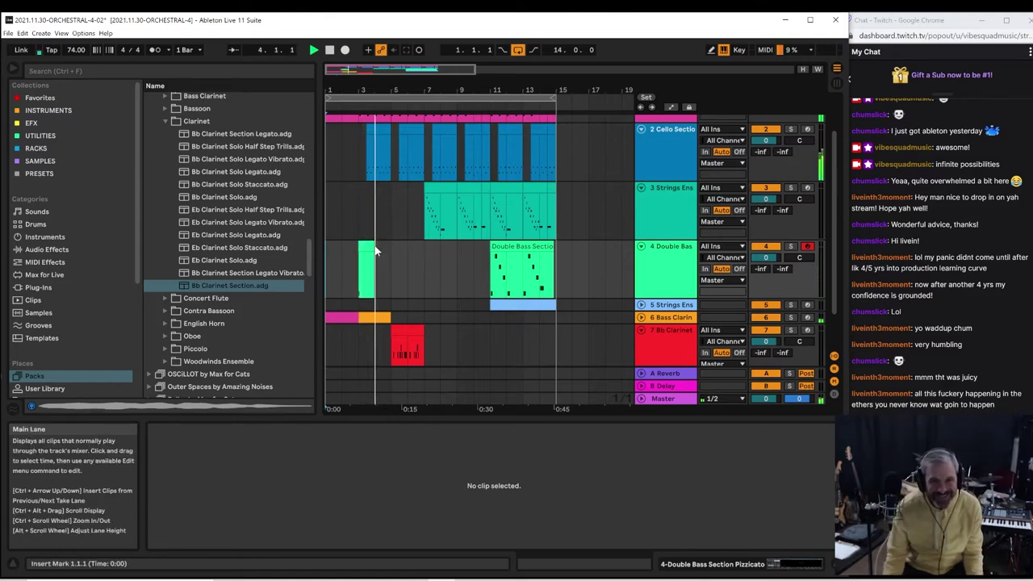
Extend the Double Bass clip at bar 3 to two bars, ending at bar 5, and enlarge its note editor
left_click_drag(375, 251, 389, 246)
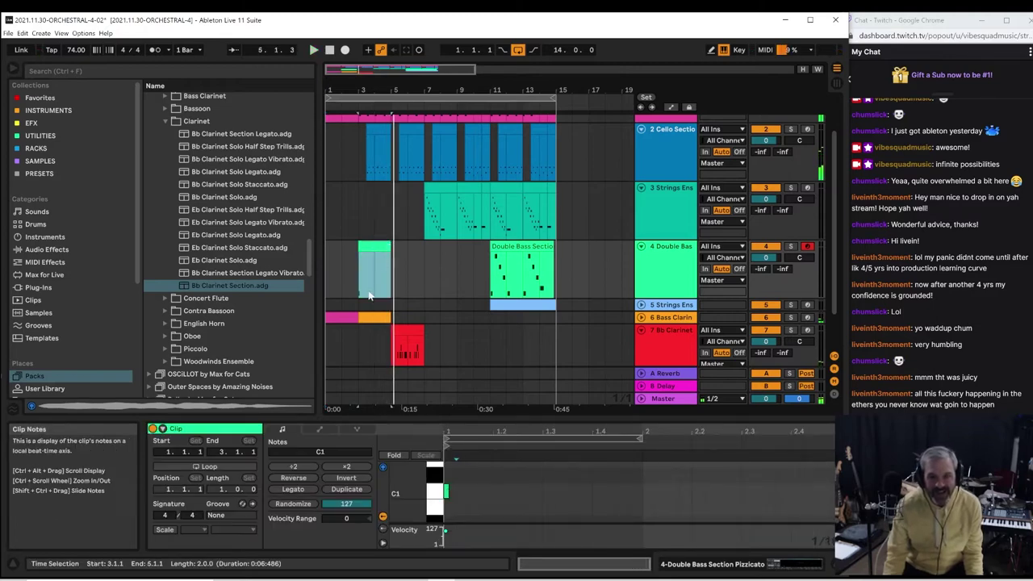
left_click_drag(358, 96, 358, 129)
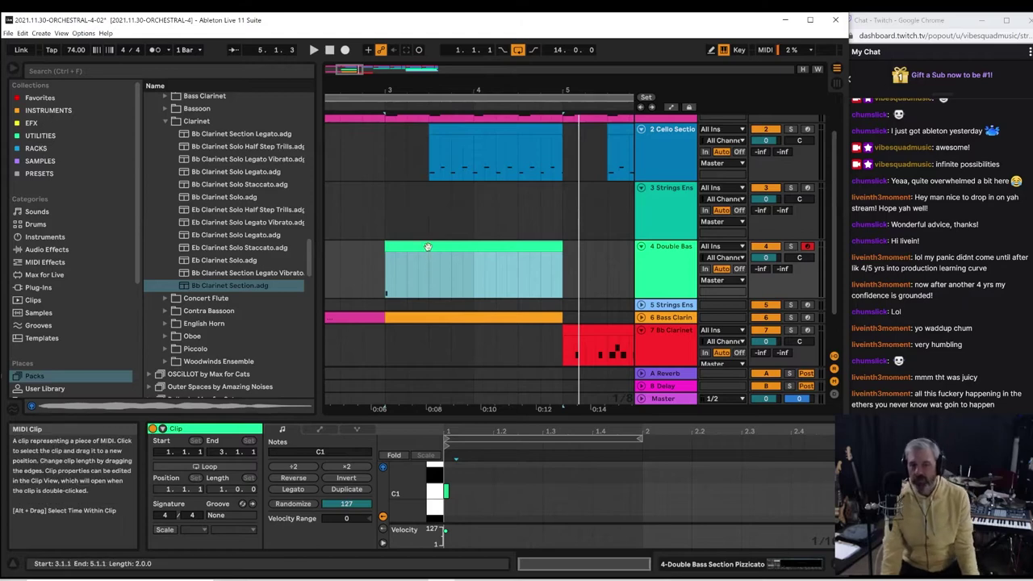
left_click(428, 248)
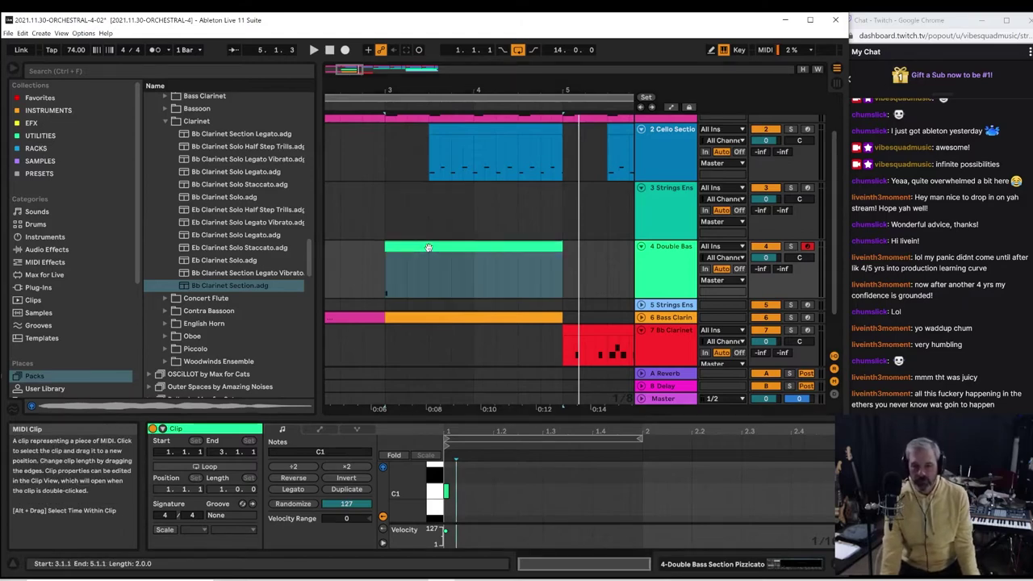
left_click(472, 401)
left_click_drag(471, 417, 481, 305)
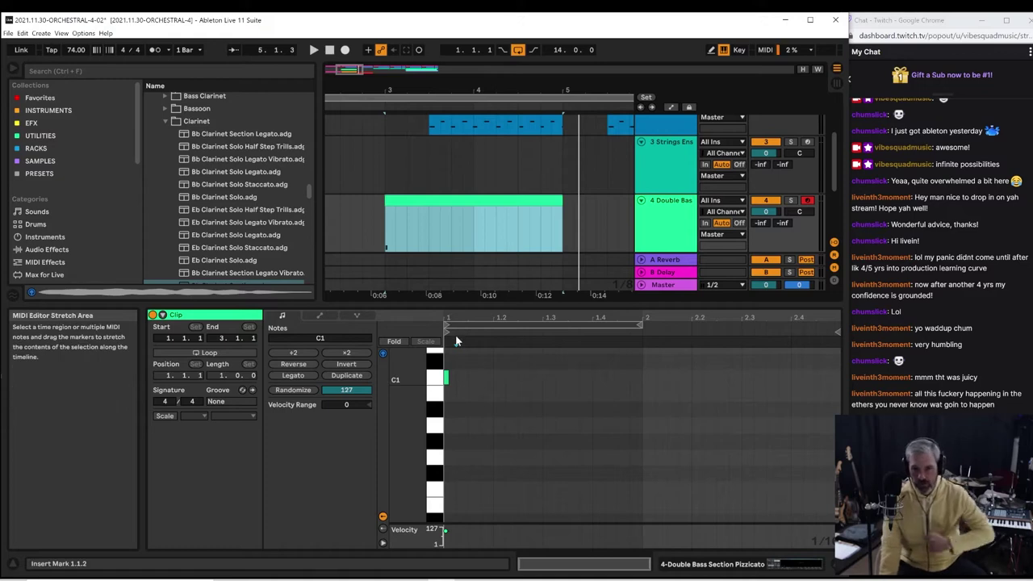
Add a sixteenth-note G0 at 1.2 and a sixteenth-note C1 at 1.3 in the Double Bass clip while playing it
key("space")
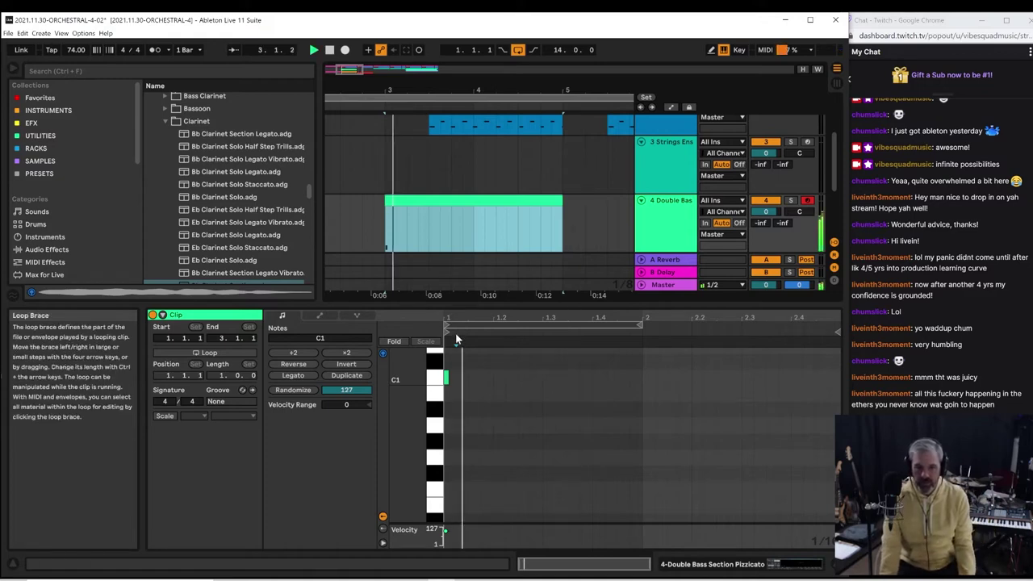
double_click(498, 457)
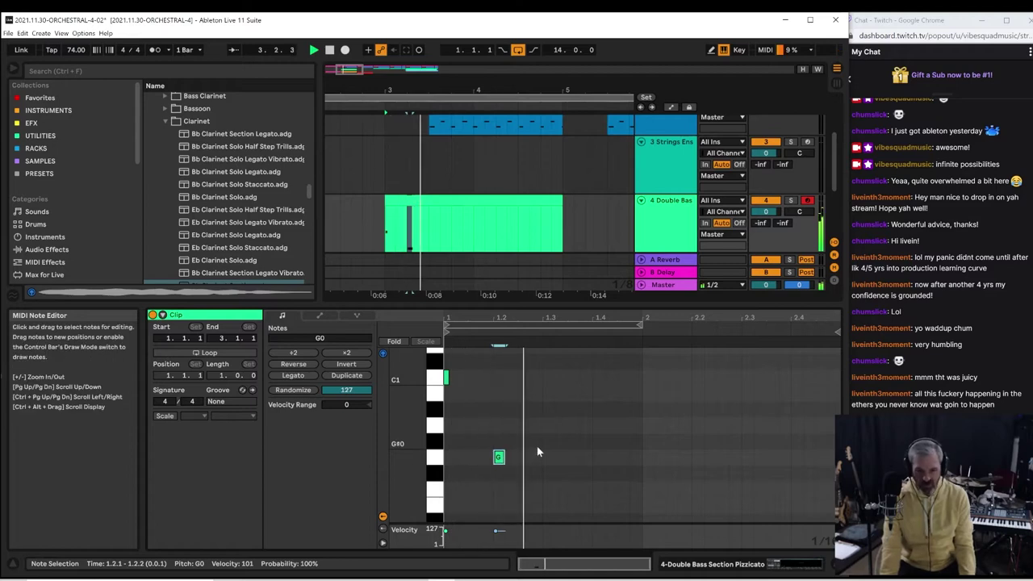
double_click(552, 376)
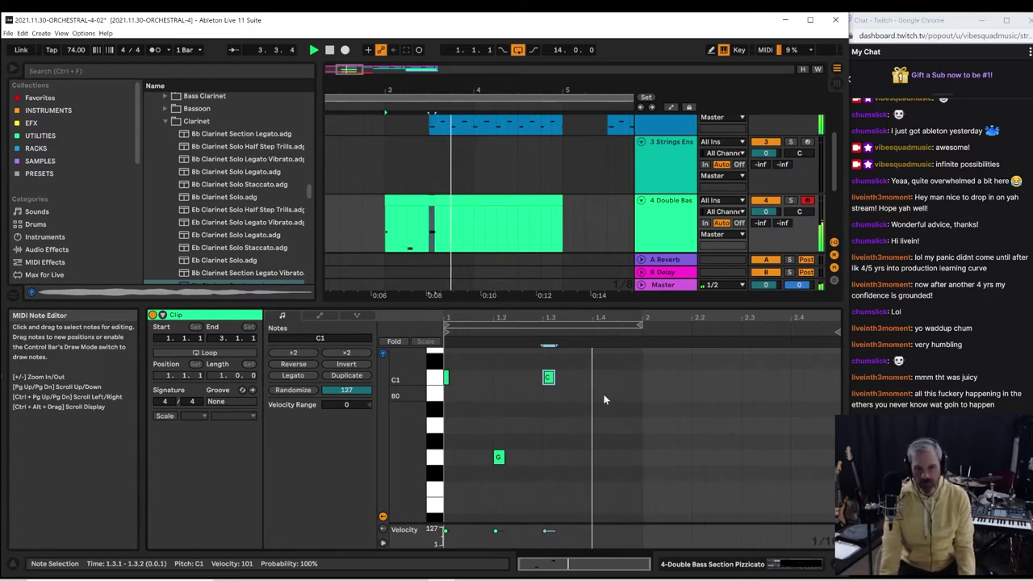
scroll(673, 433, "up", 2)
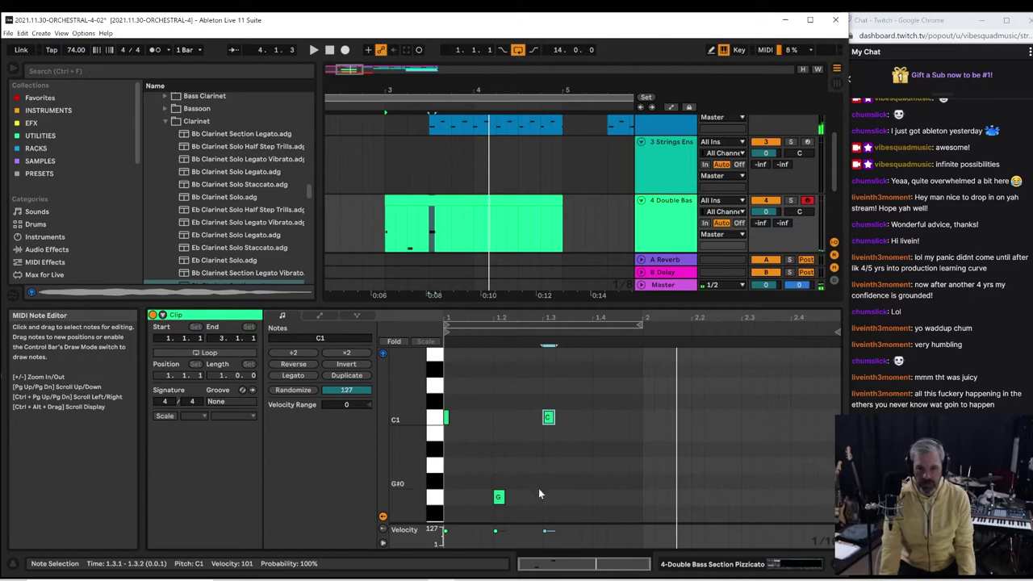
key("space")
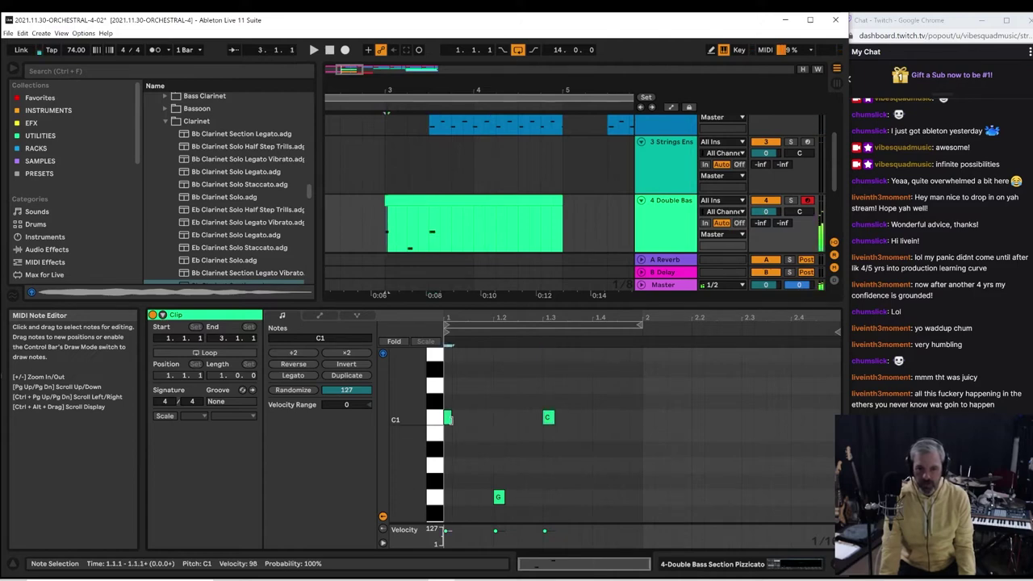
Duplicate the three notes of the Double Bass clip's first bar into its second bar and play the result
scroll(547, 424, "down", 2)
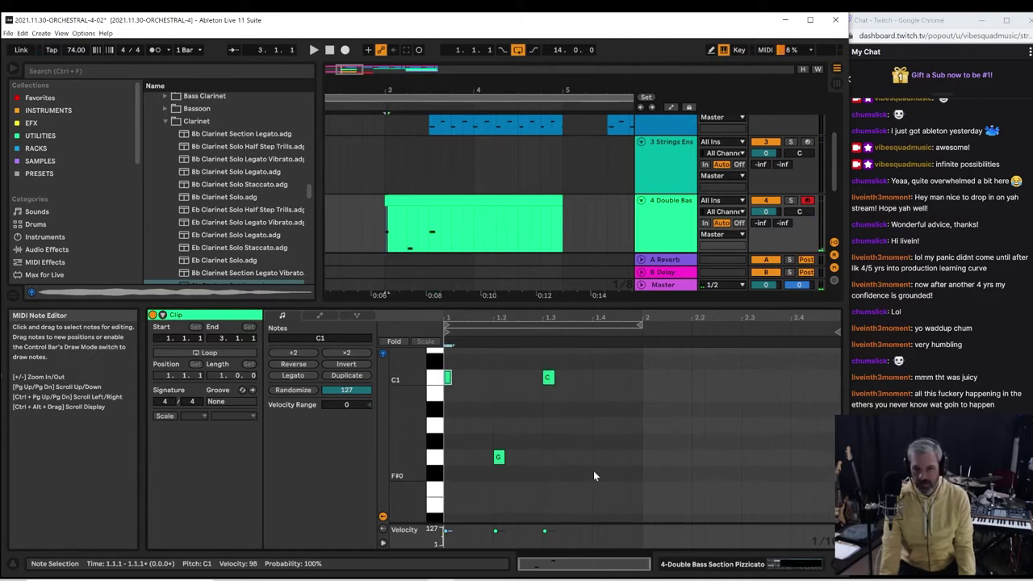
left_click_drag(641, 468, 450, 371)
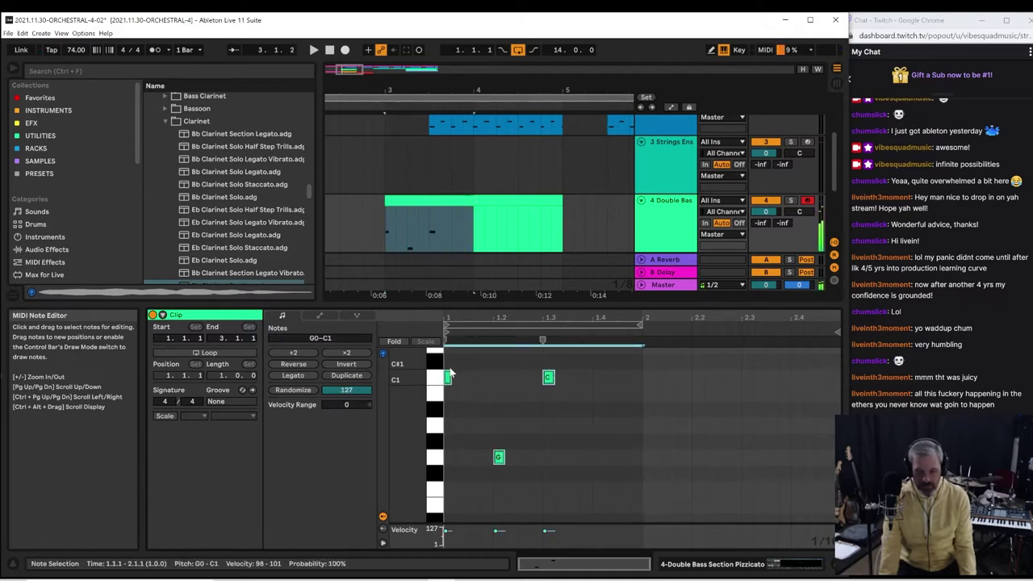
key("ctrl+d")
key("space")
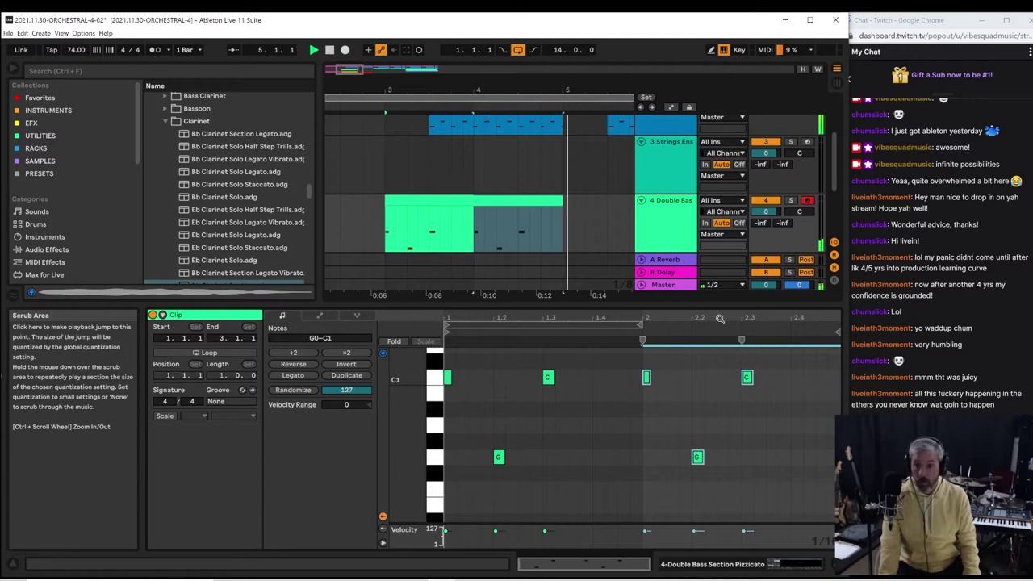
Repeat the two-bar Double Bass clip from bar 3 so that its copies fill bars 5 to 11
left_click(564, 233)
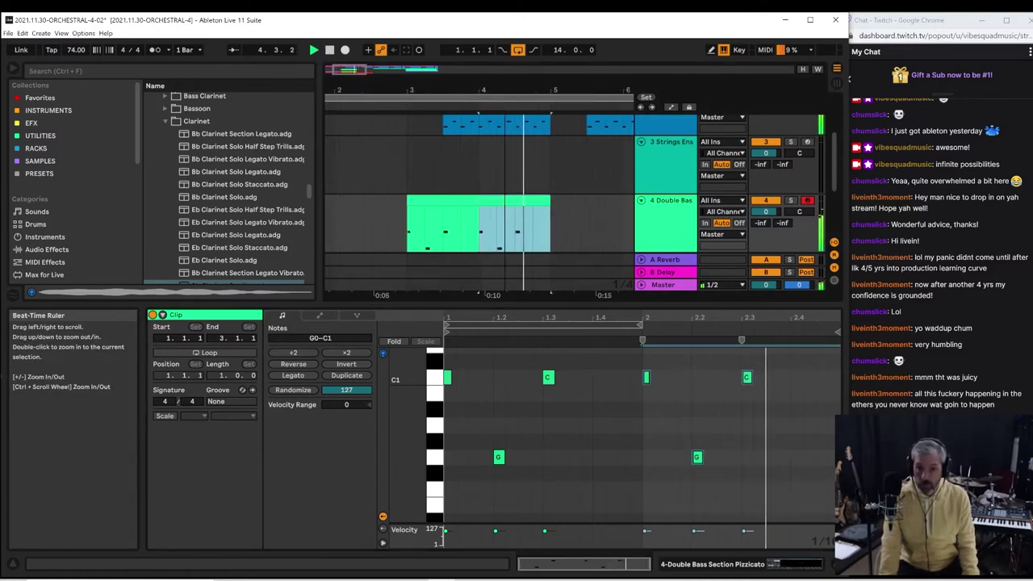
left_click_drag(355, 90, 355, 65)
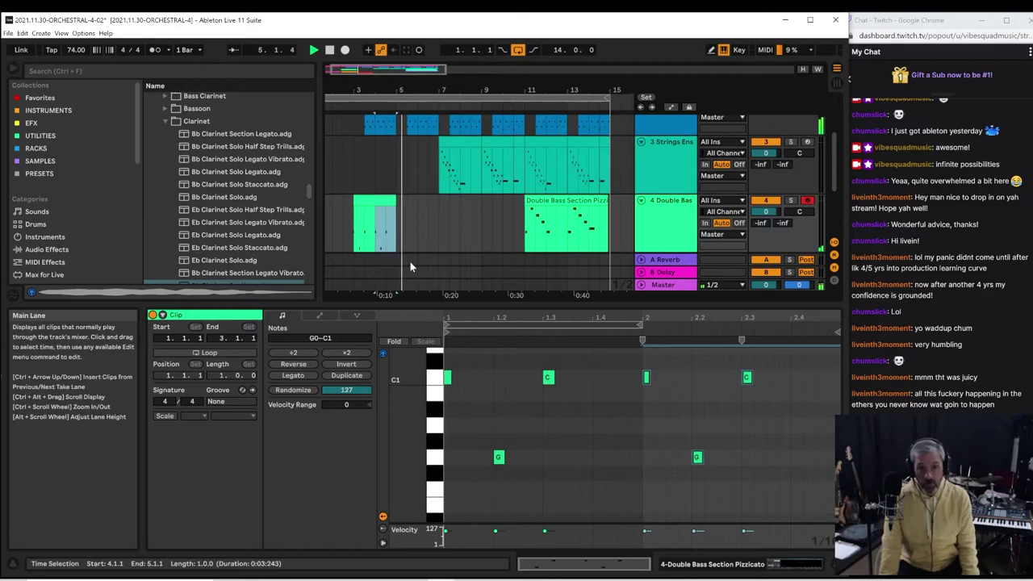
left_click(355, 218)
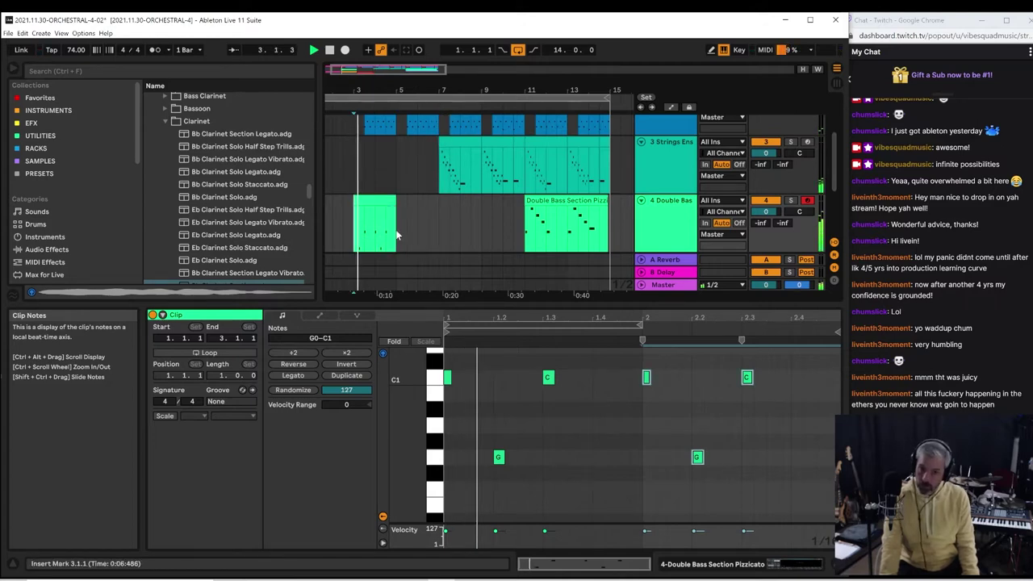
left_click_drag(355, 217, 406, 210)
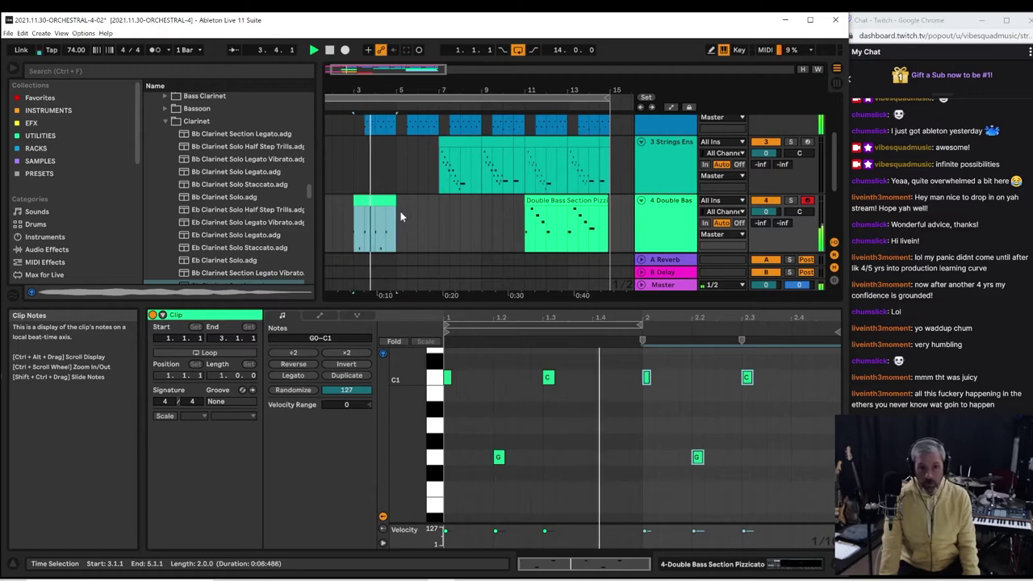
key("ctrl+d")
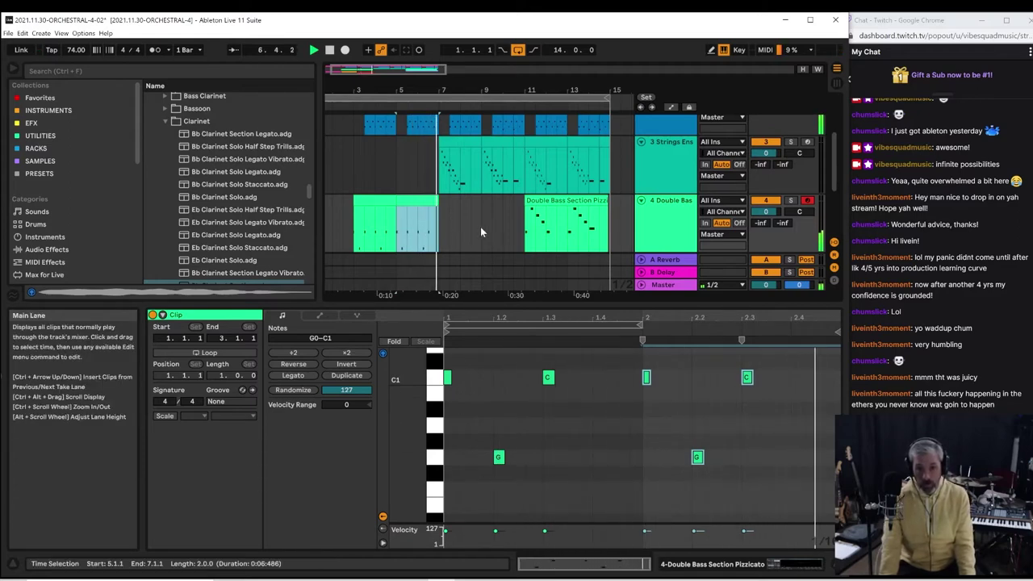
left_click_drag(357, 233, 423, 229)
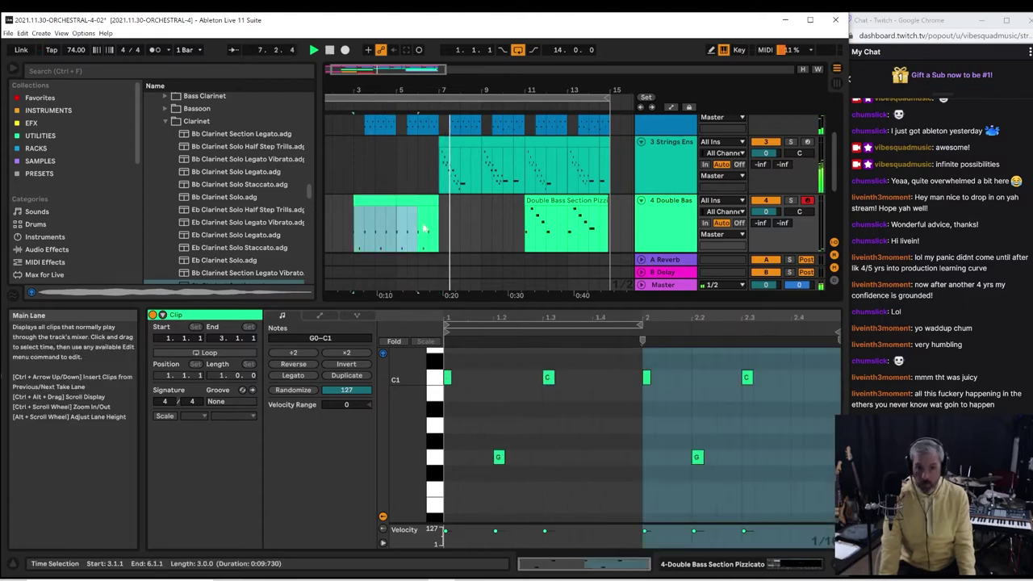
key("Right")
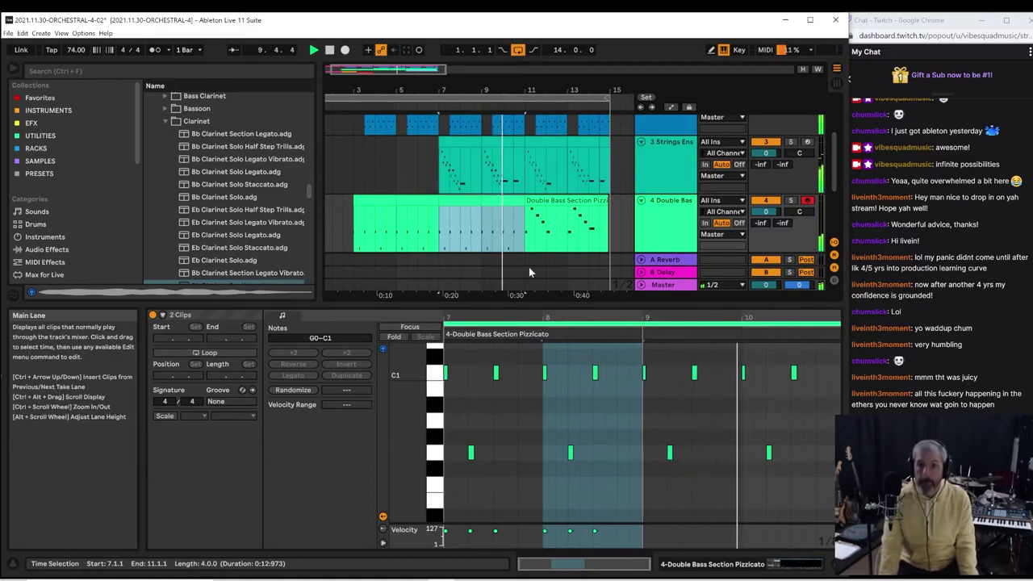
In the Double Bass clip at bars 9 to 11, raise the three second-bar notes a semitone to C#1, G#0 and C#1
left_click(504, 230)
key("space")
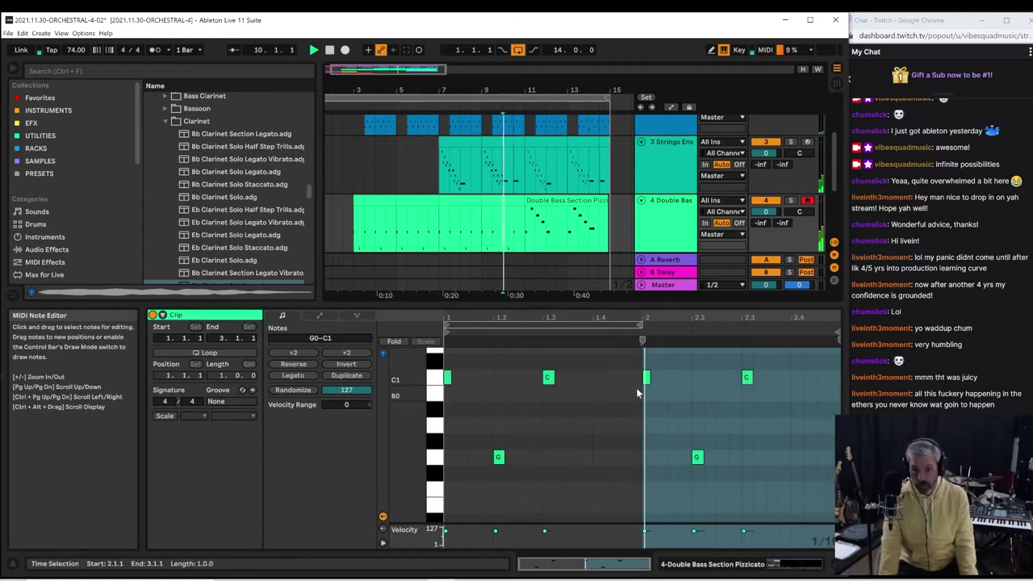
left_click(647, 378)
key("space")
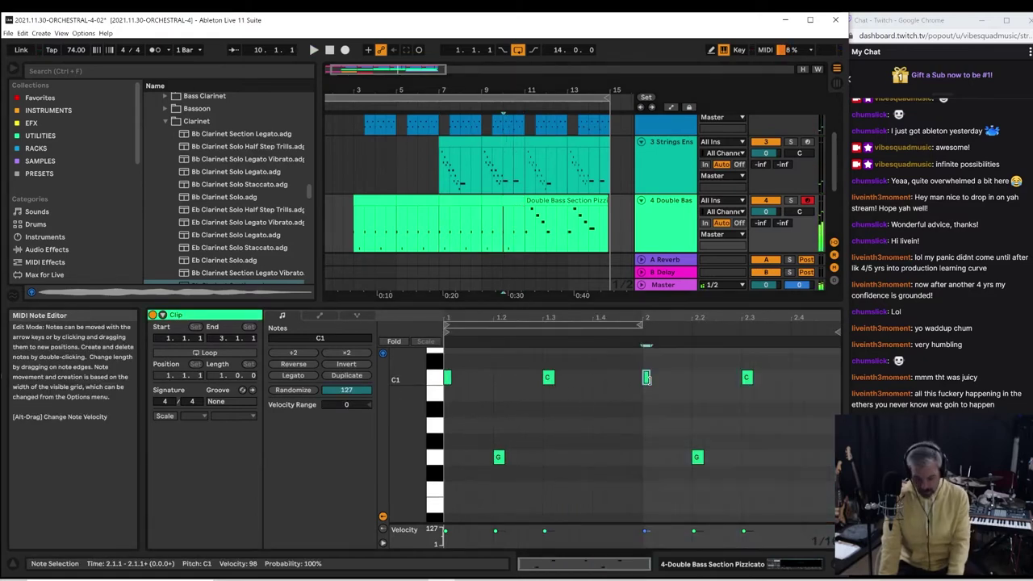
key("Up")
key("space")
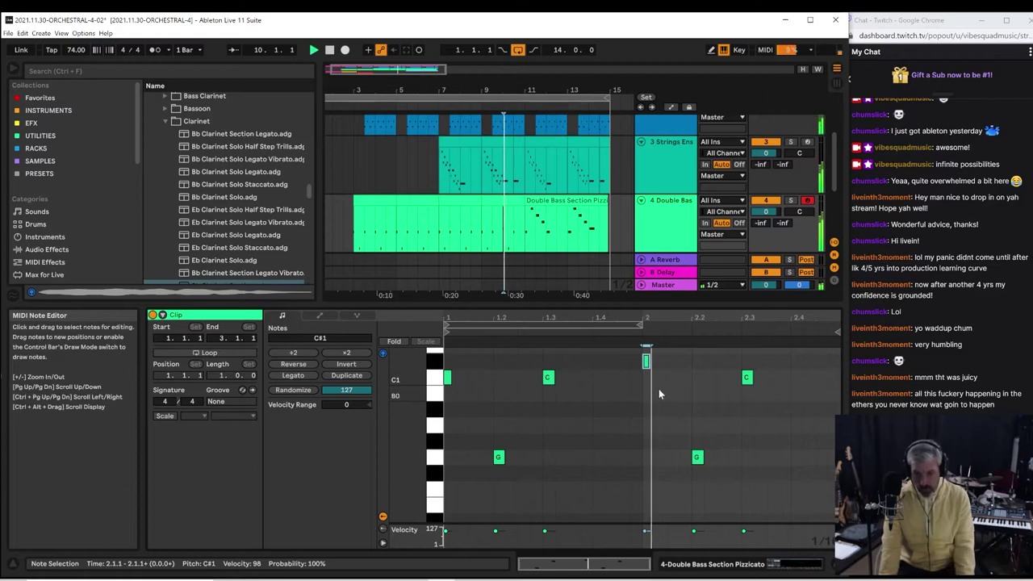
left_click(697, 458)
key("space")
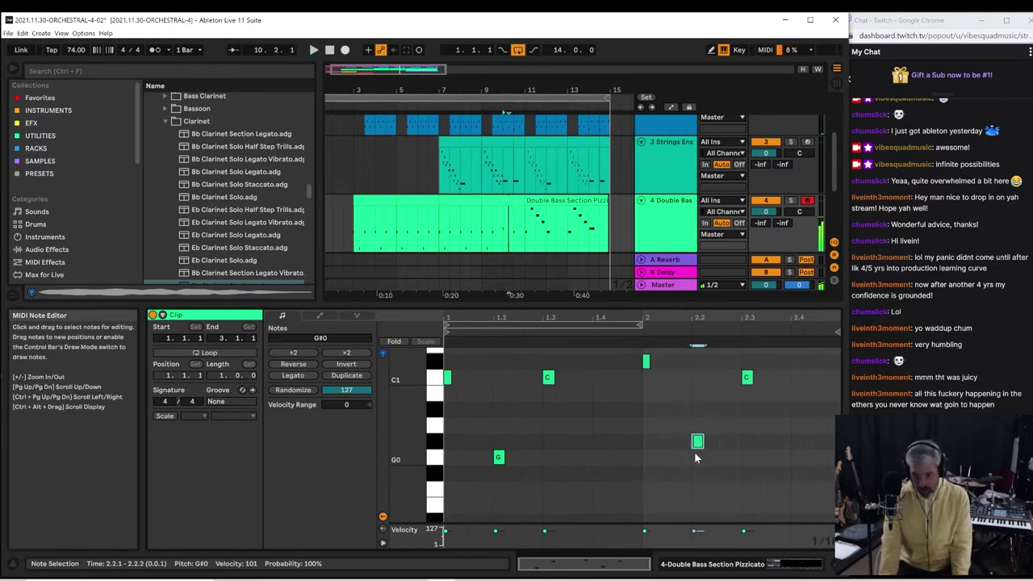
left_click(746, 378)
key("space")
key("Up")
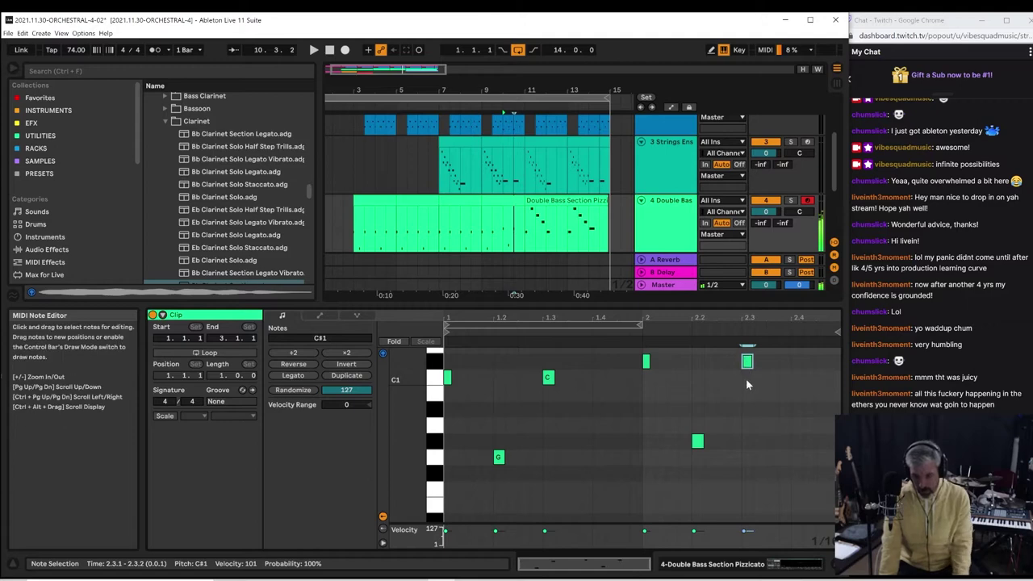
key("space")
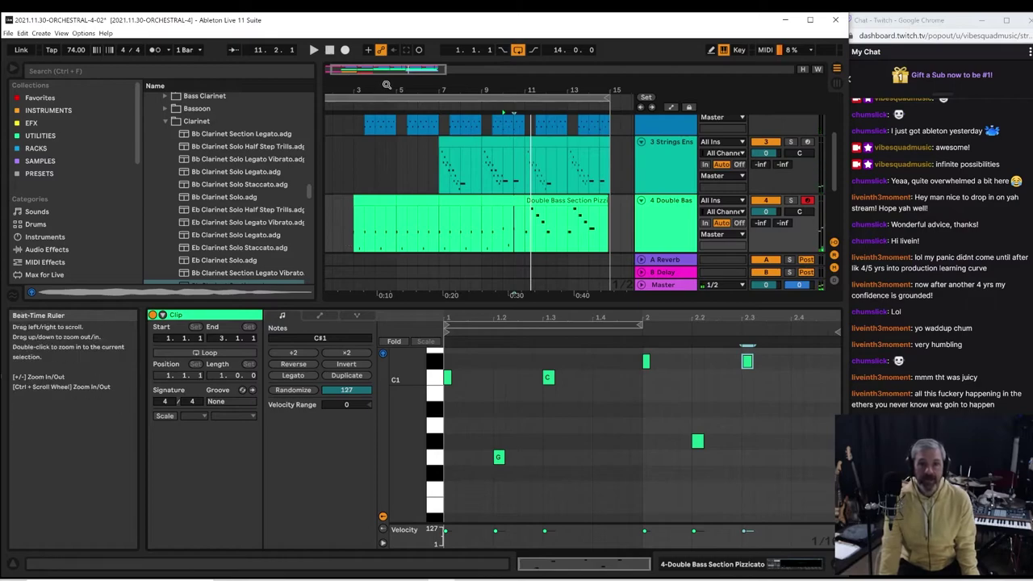
Save the Live Set as a new version named 2021.11.30-ORCHESTRAL-4-03 in the same project folder
left_click_drag(387, 85, 385, 40)
left_click(8, 33)
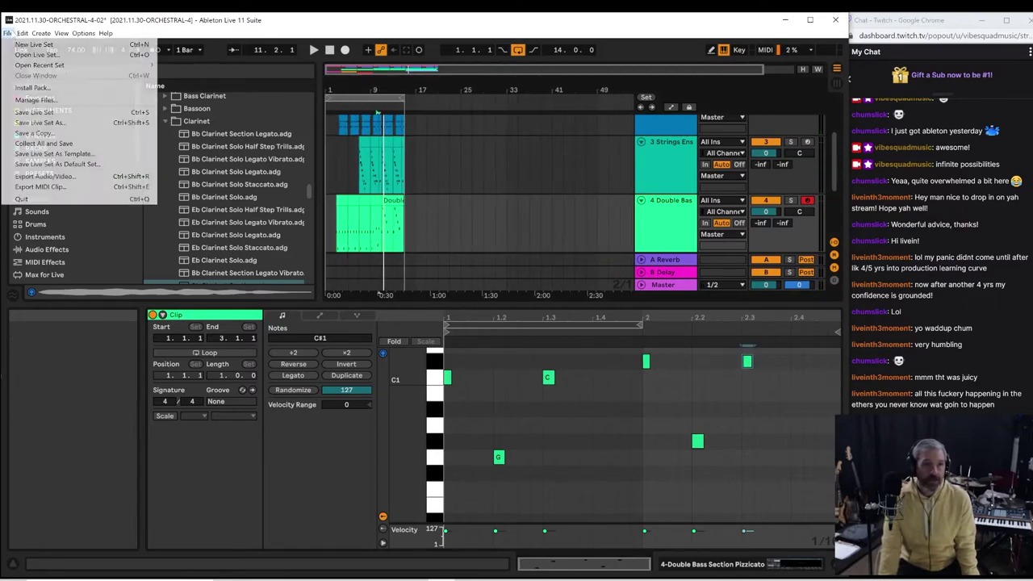
left_click(39, 122)
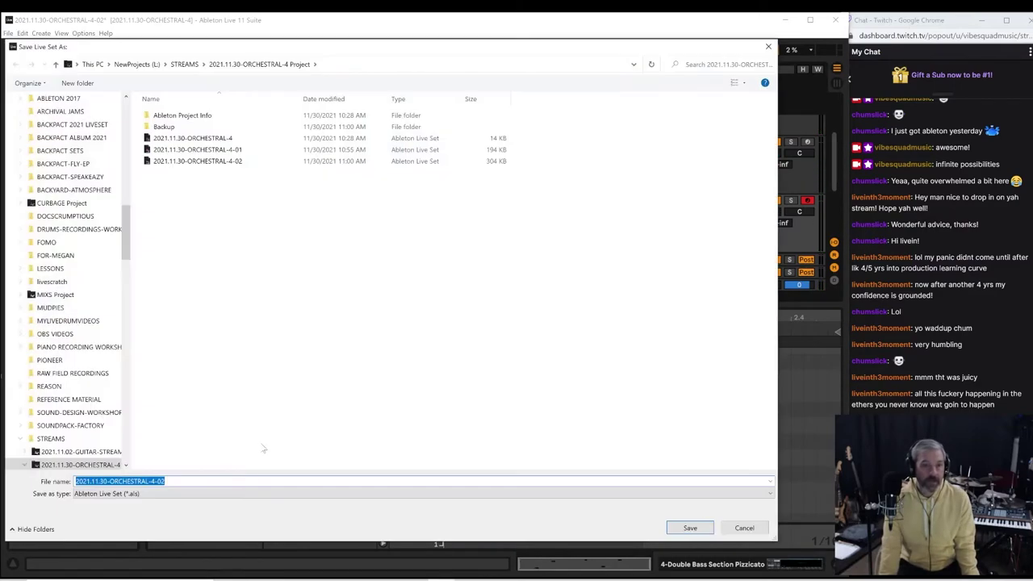
key("End")
key("shift+Left")
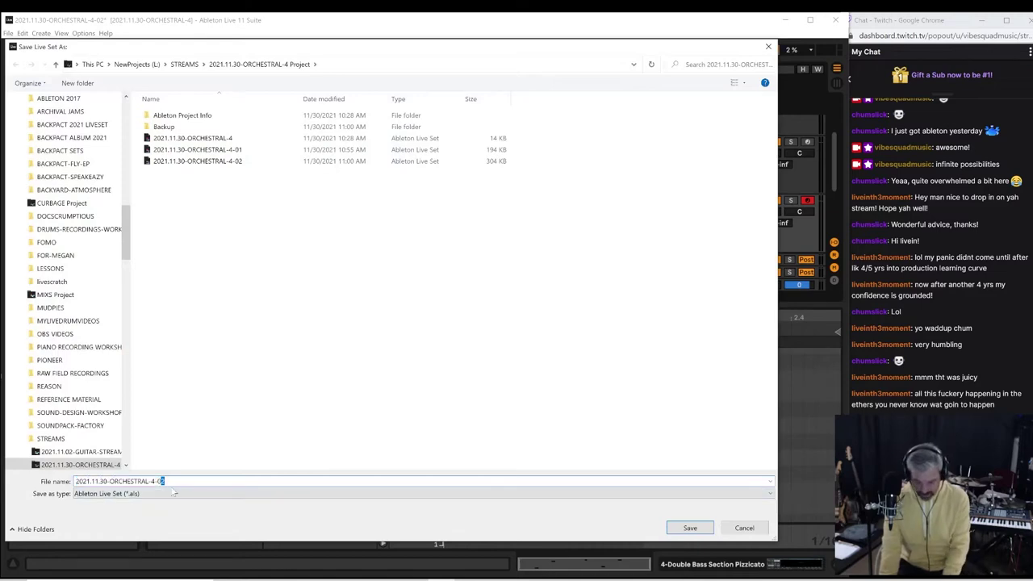
key("Return")
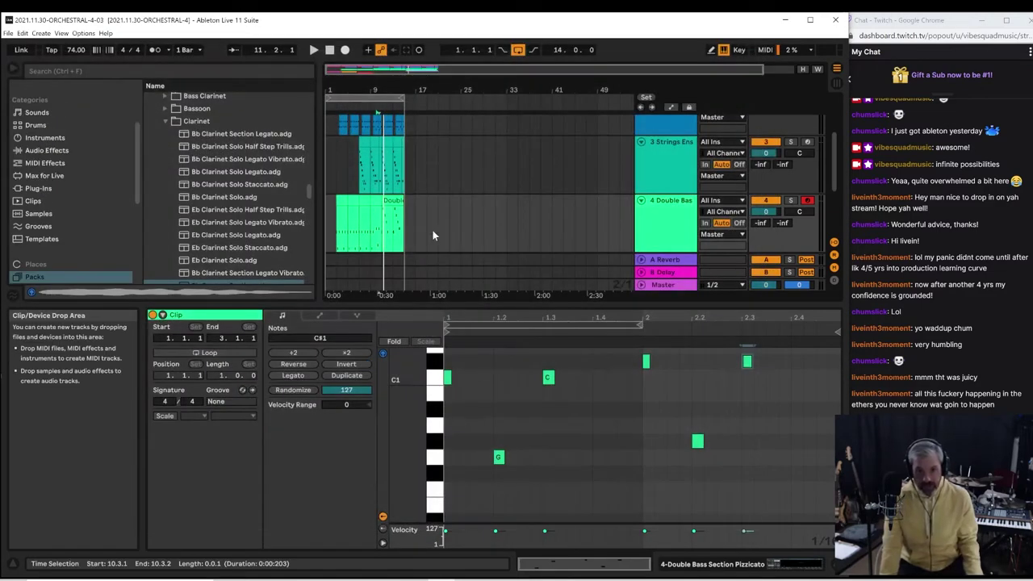
With the insert marker placed at 1.1.1, enlarge the arrangement area to show all tracks and fold the Bb Clarinet track
left_click(327, 224)
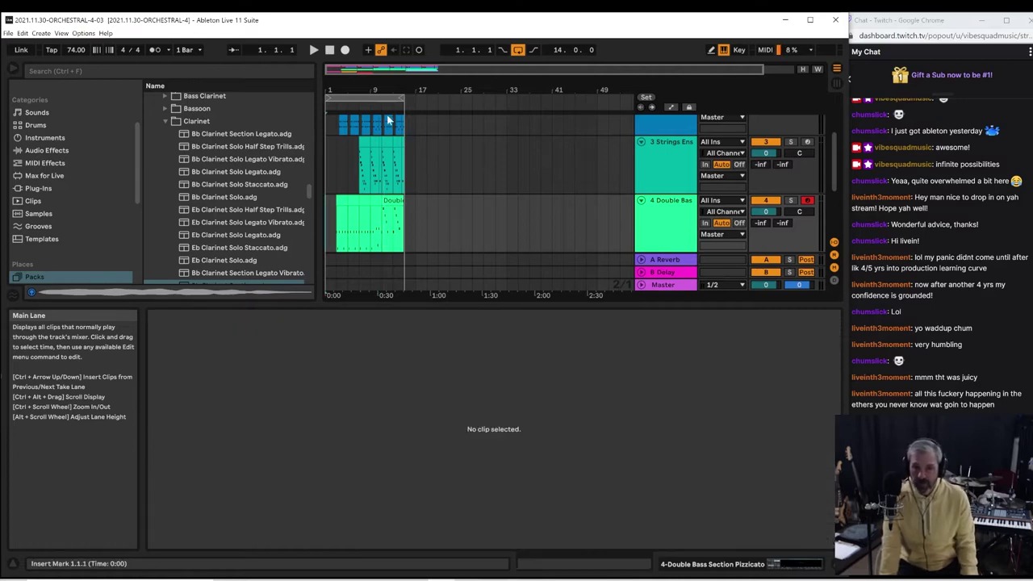
left_click_drag(367, 89, 367, 81)
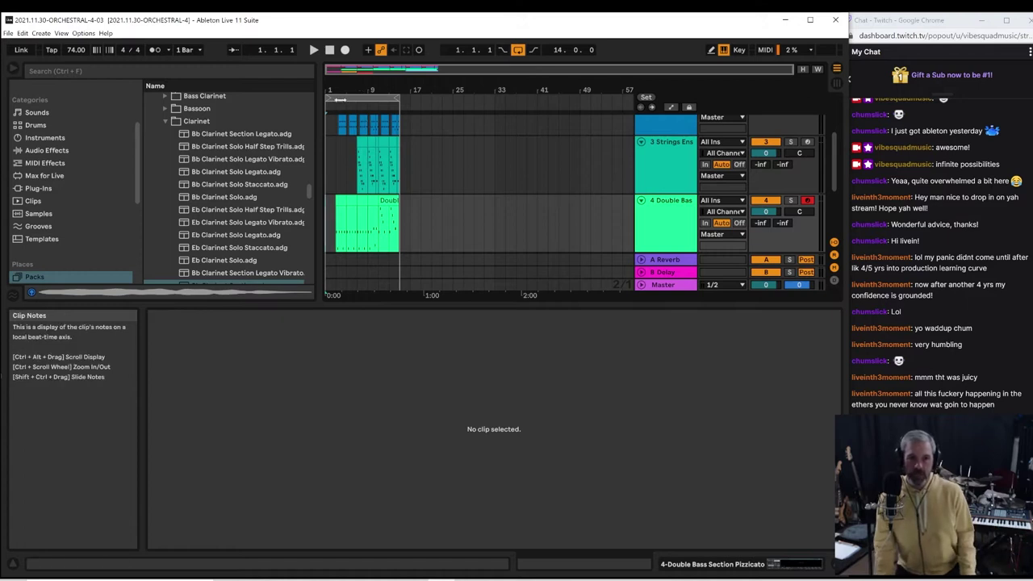
key("plus")
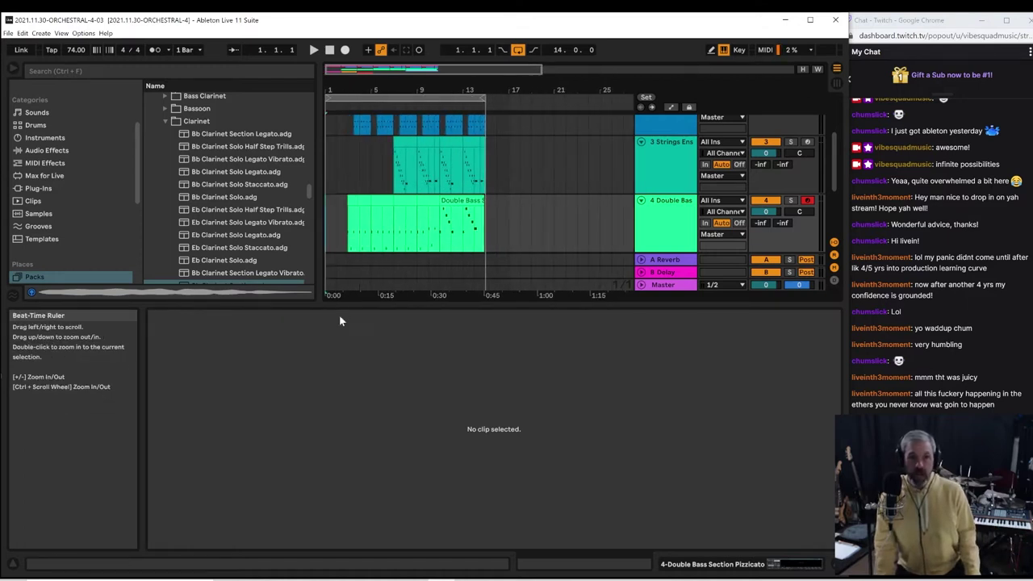
left_click_drag(323, 304, 317, 430)
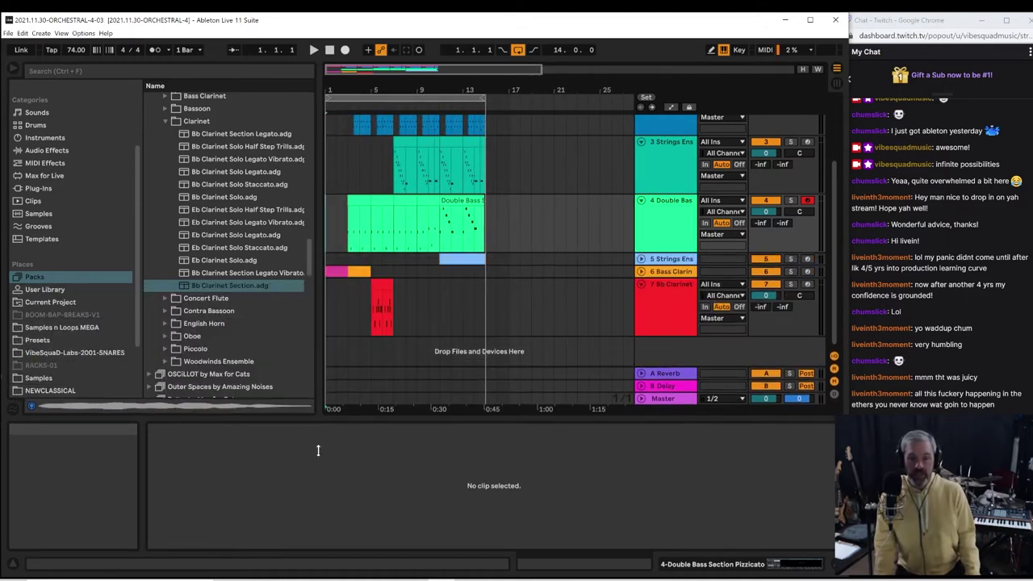
left_click(640, 286)
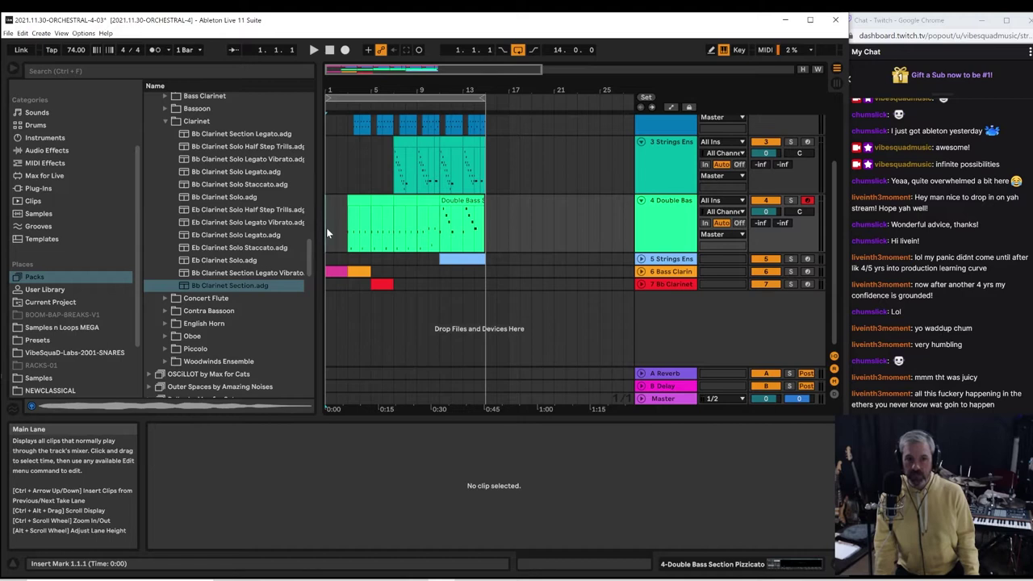
Narrow the browser to enlarge the arrangement and listen to the opening bars from the start
left_click_drag(368, 87, 368, 105)
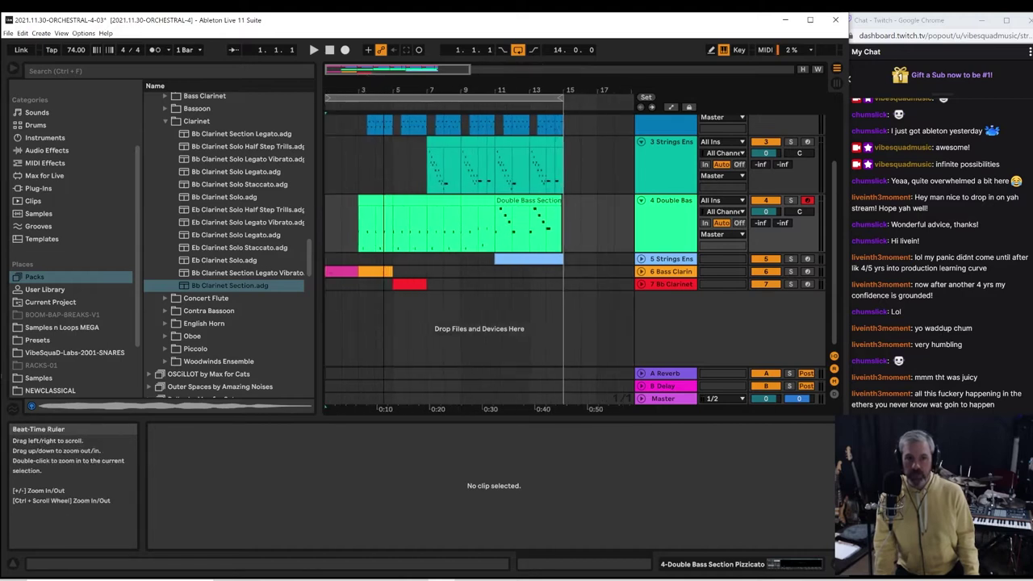
left_click_drag(316, 131, 273, 131)
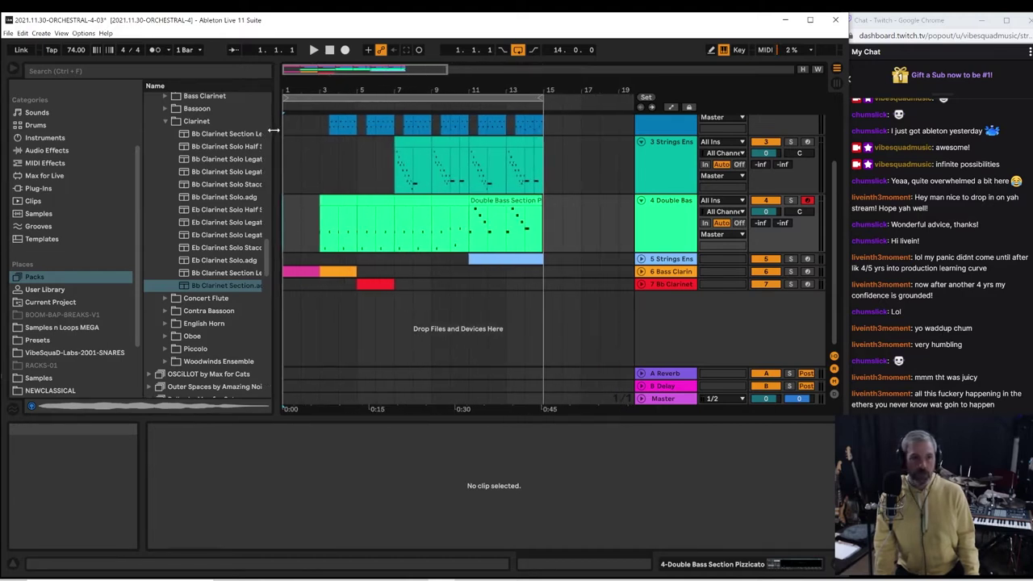
key("space")
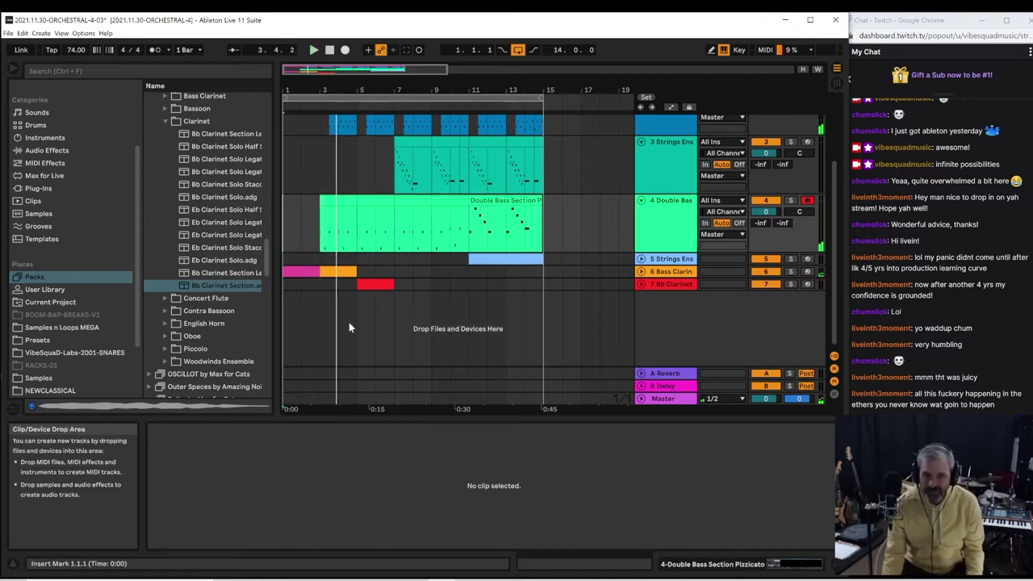
left_click(319, 313)
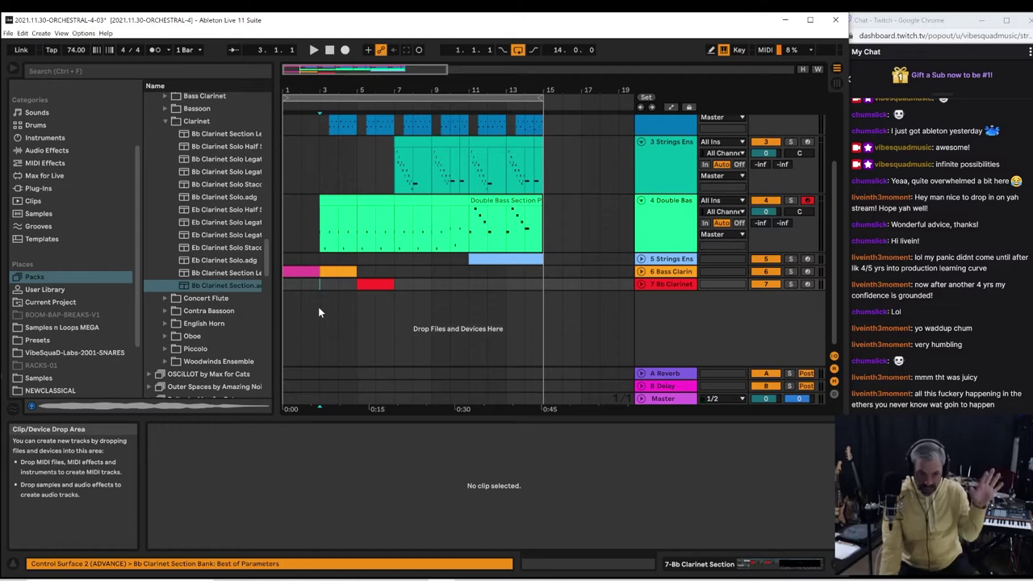
Audition the Oboe presets and load Oboe Solo Staccato onto a new MIDI track
left_click(162, 335)
left_click(192, 201)
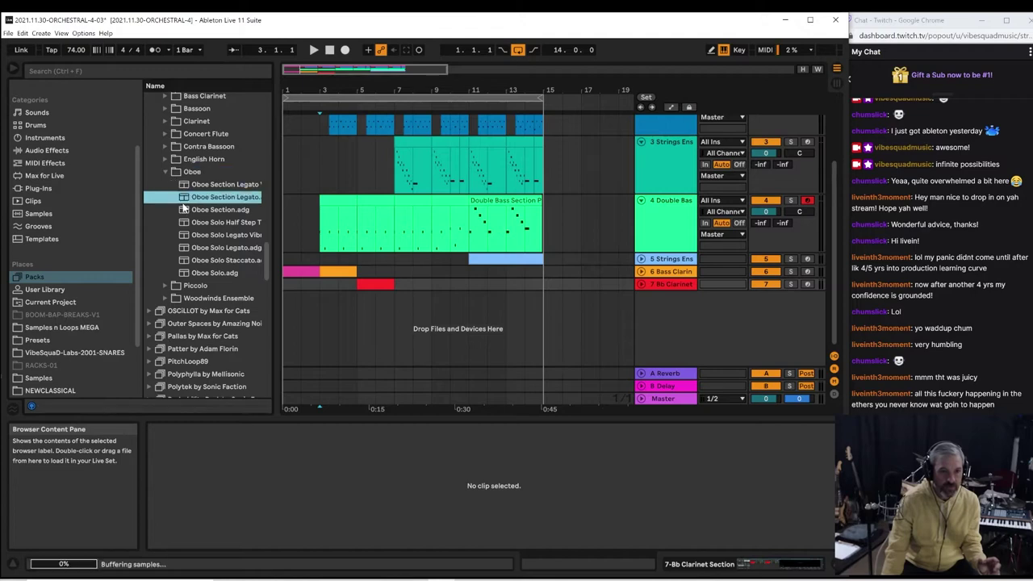
left_click(205, 186)
left_click(207, 211)
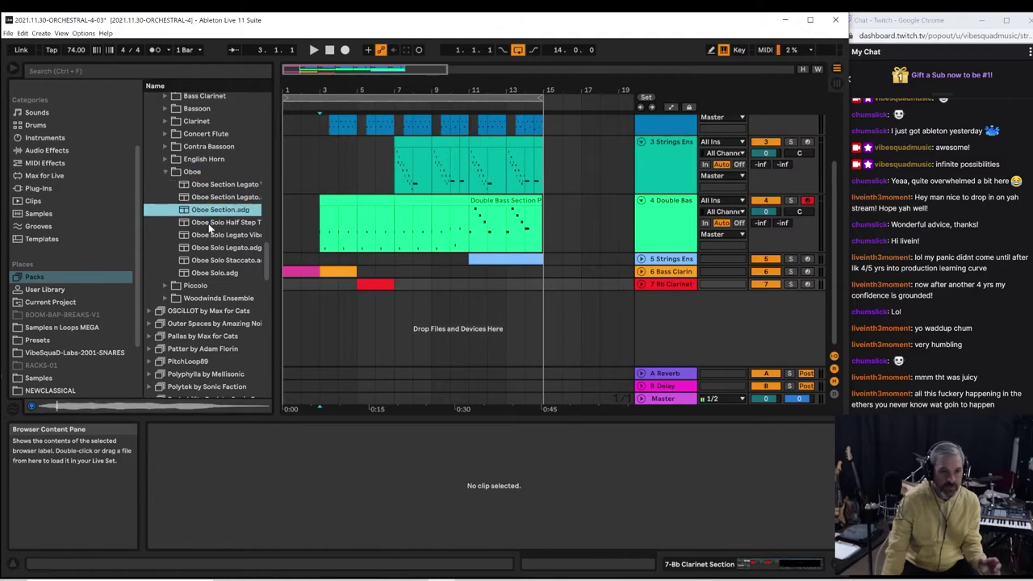
left_click(209, 223)
left_click(209, 237)
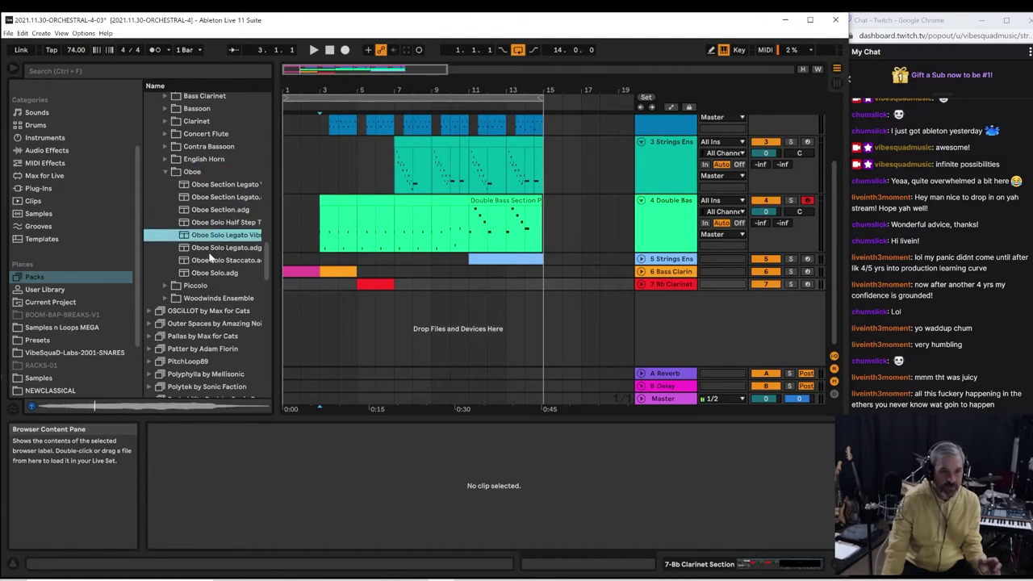
left_click(208, 248)
left_click(207, 260)
left_click(206, 273)
left_click(212, 263)
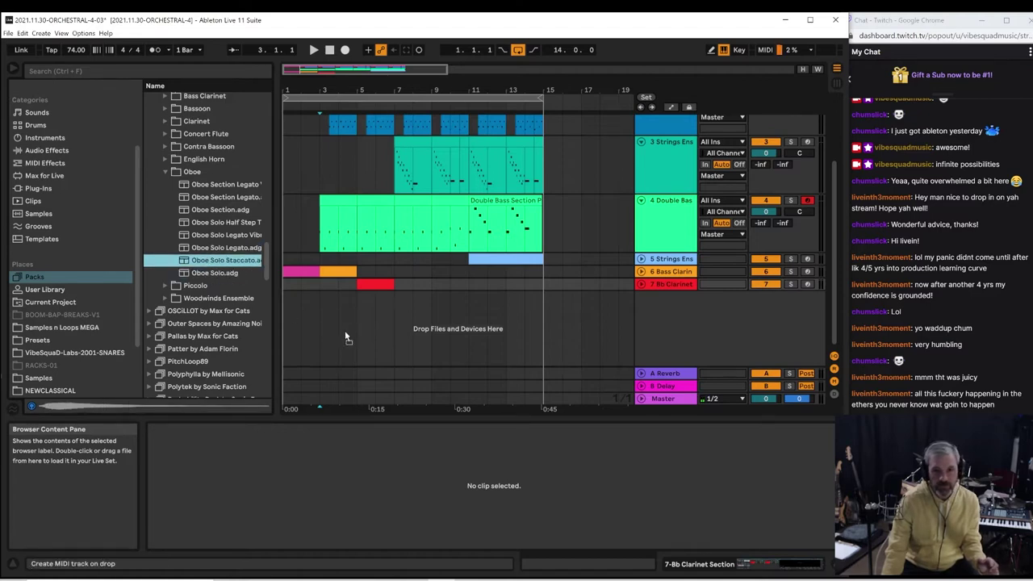
left_click_drag(356, 334, 359, 339)
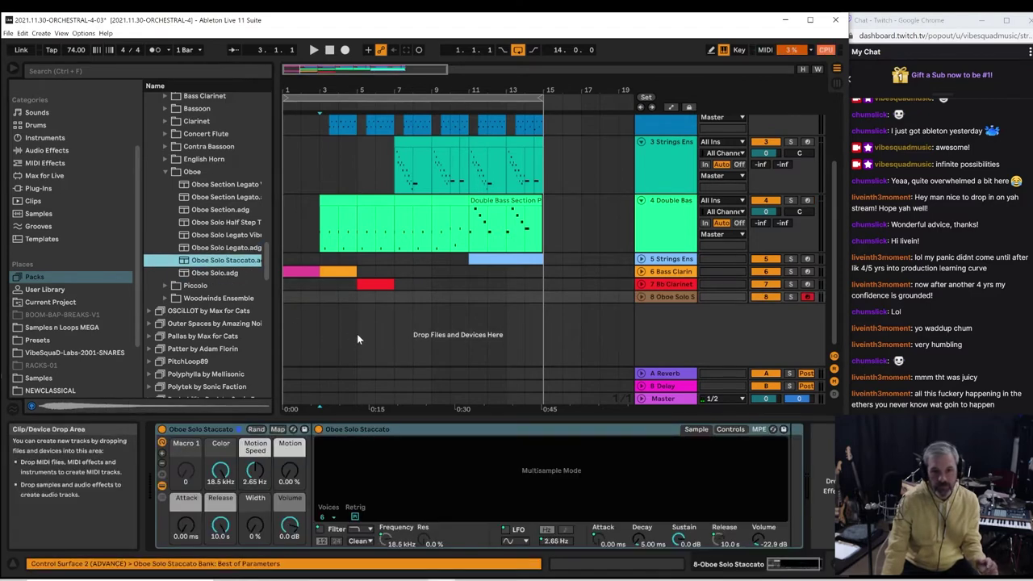
Capture the part played along on the oboe track as a MIDI clip at bar 3 and unfold the track
left_click(323, 297)
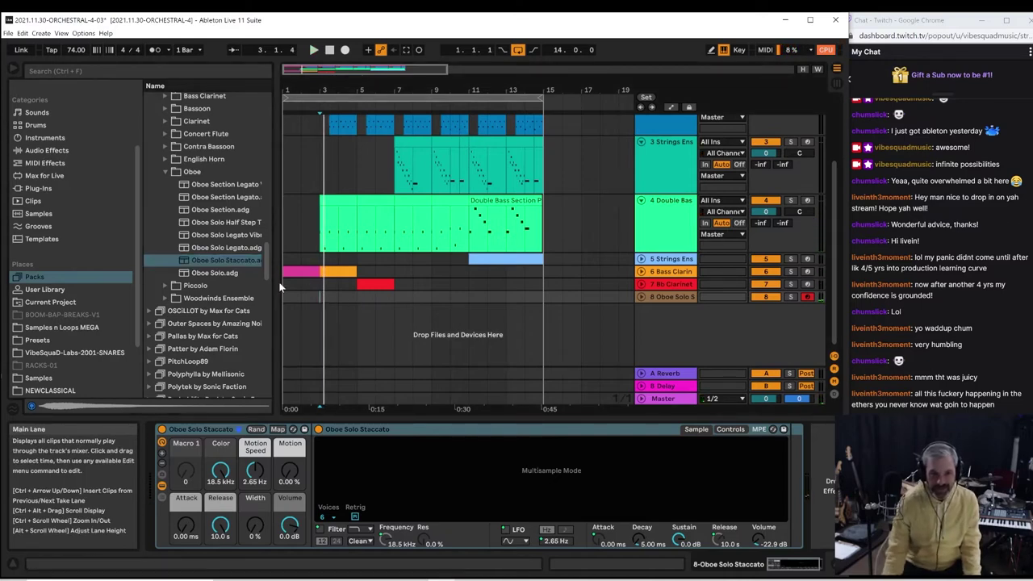
left_click(301, 293)
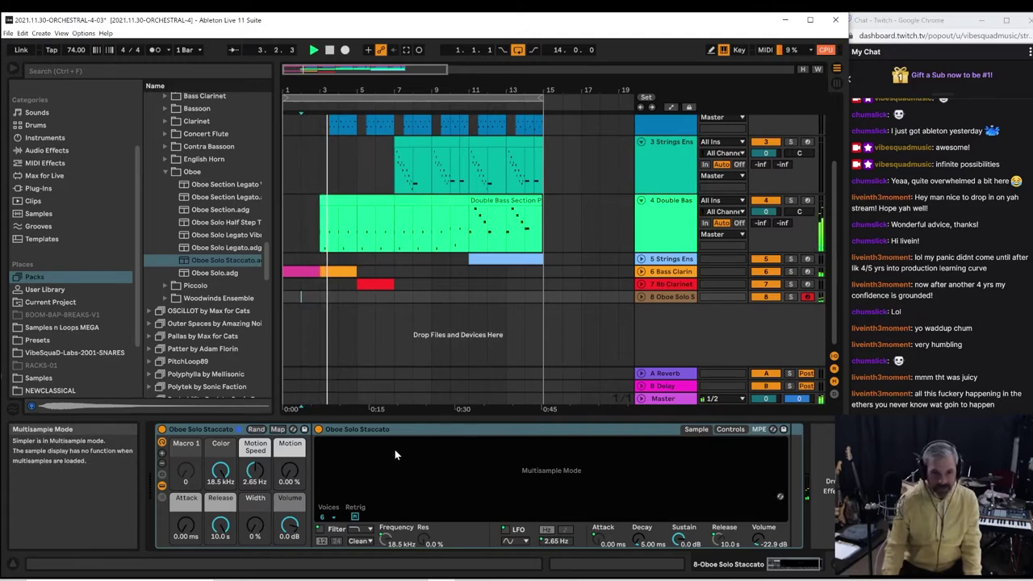
left_click(407, 50)
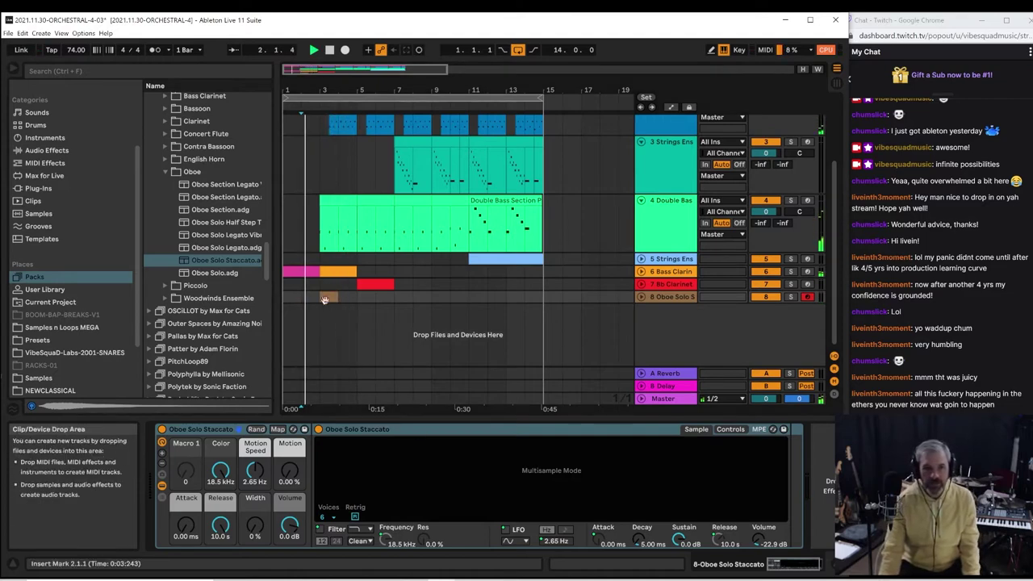
left_click(642, 298)
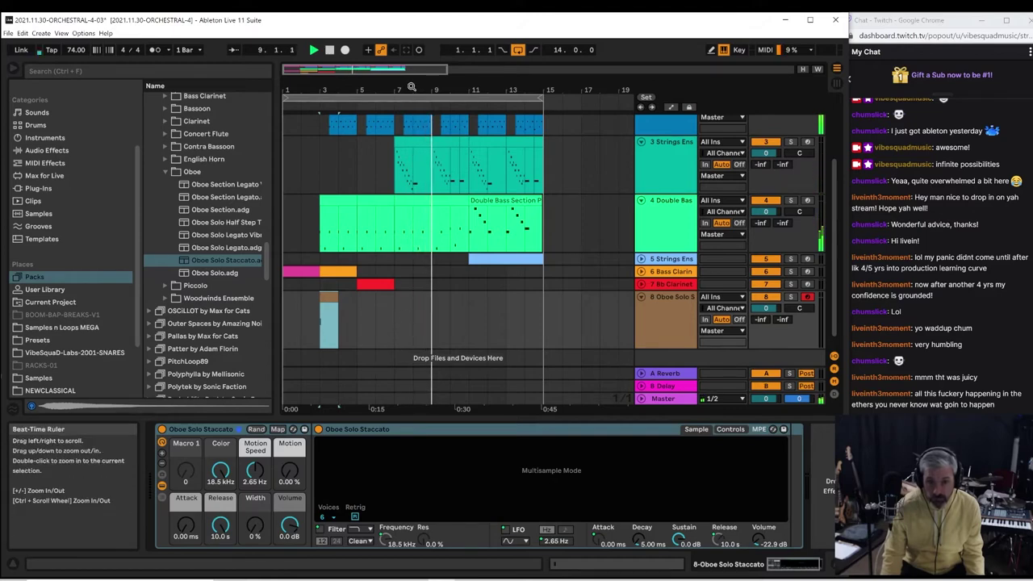
Copy the first strings phrase from bar 7 onto the oboe track at bar 8, with a length of 1.2.0, and play it
left_click_drag(411, 86, 409, 117)
left_click_drag(387, 165, 418, 322)
key("space")
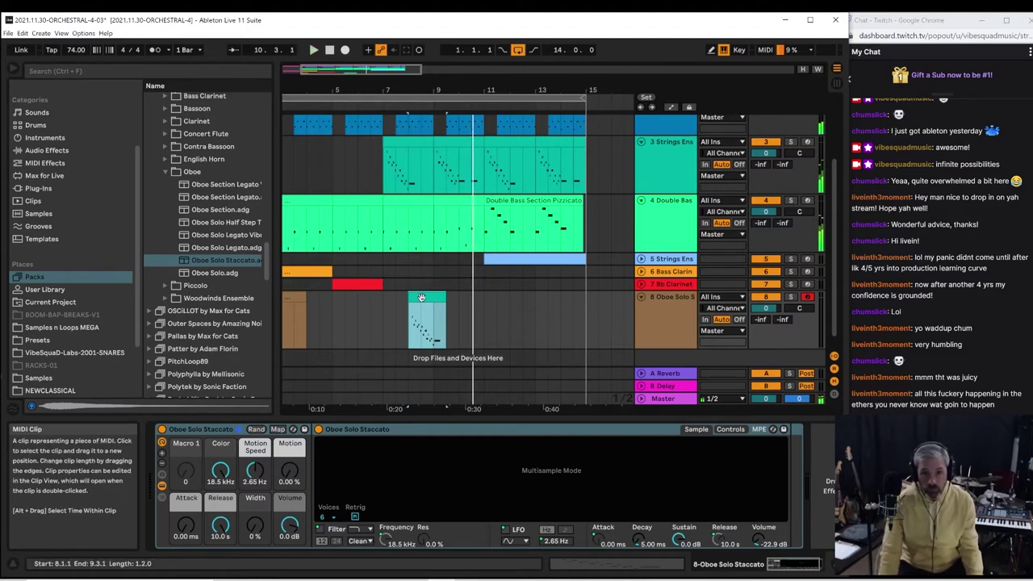
Copy the strings phrase between bars 9 and 11 onto the oboe track at bar 10 and play it
left_click_drag(434, 183, 472, 182)
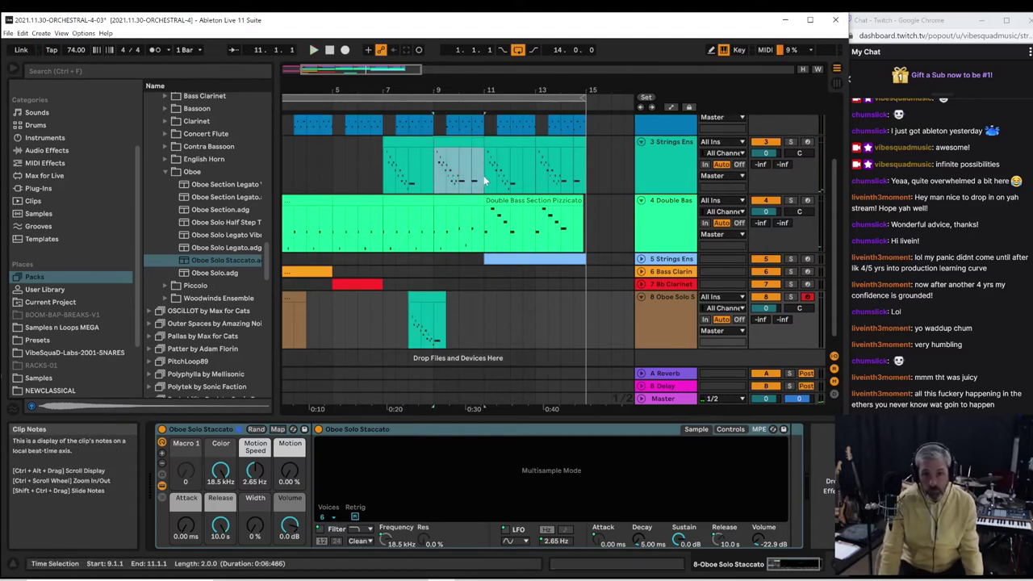
left_click(457, 144)
left_click_drag(458, 144, 478, 307)
key("space")
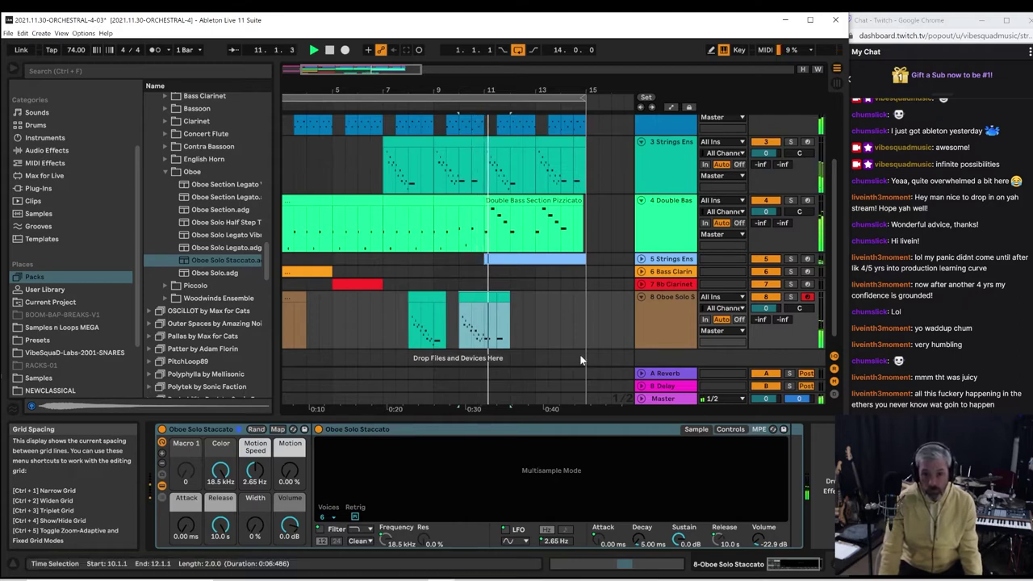
Delete everything after bar 11 in the second copied oboe phrase and listen to both phrases from bar 8
left_click(460, 297)
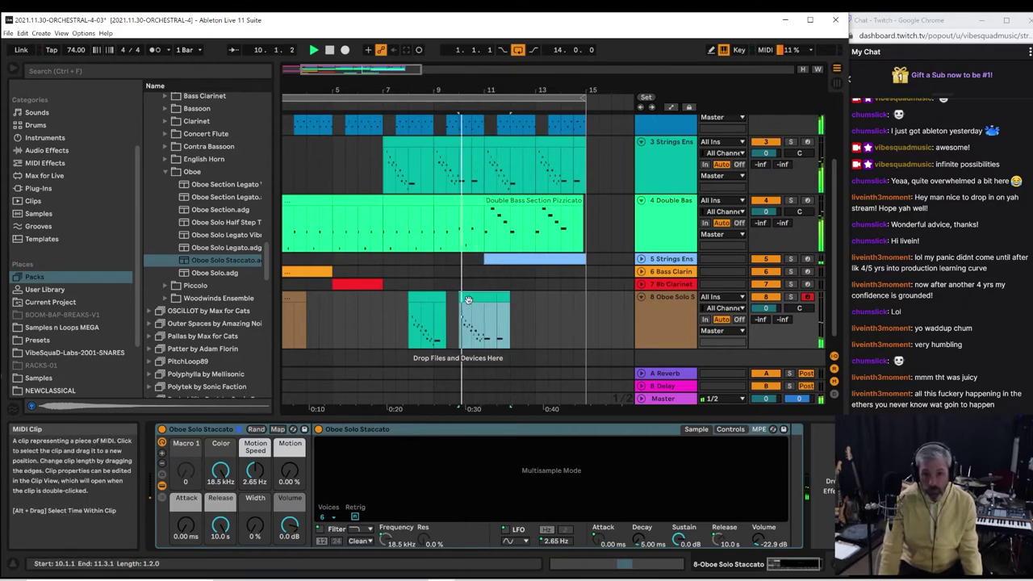
left_click(491, 300)
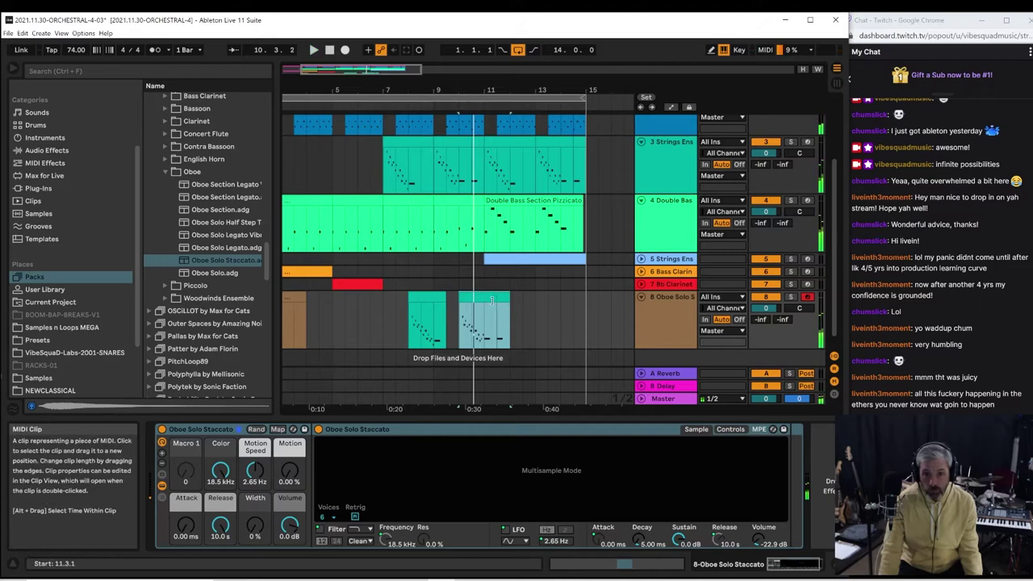
left_click_drag(488, 323, 475, 323)
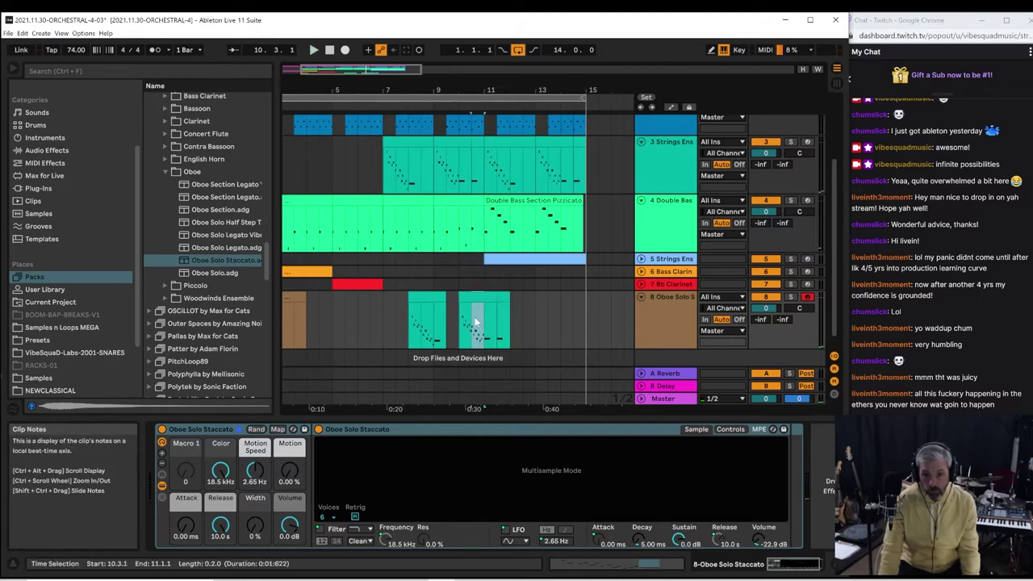
key("space")
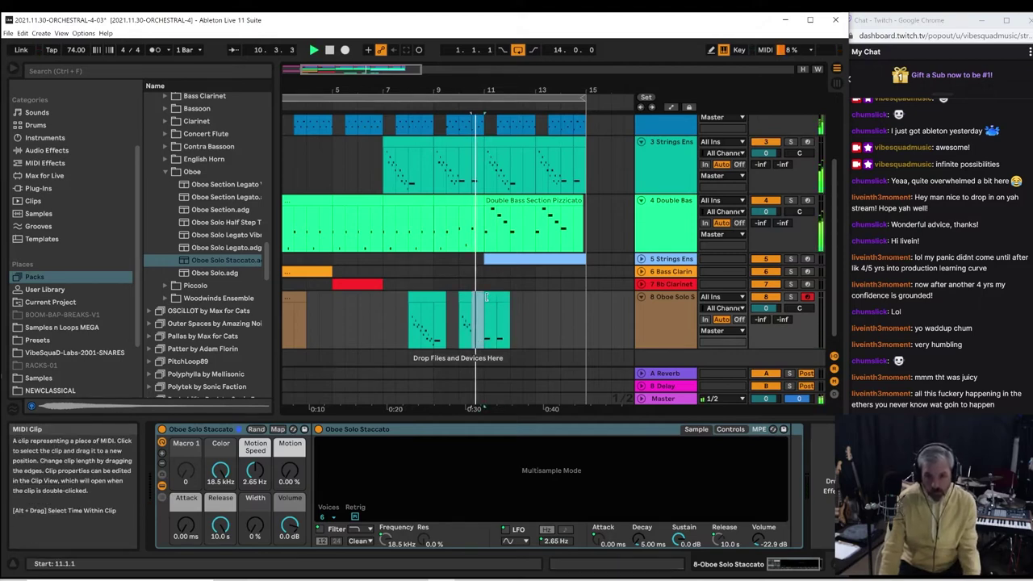
key("Delete")
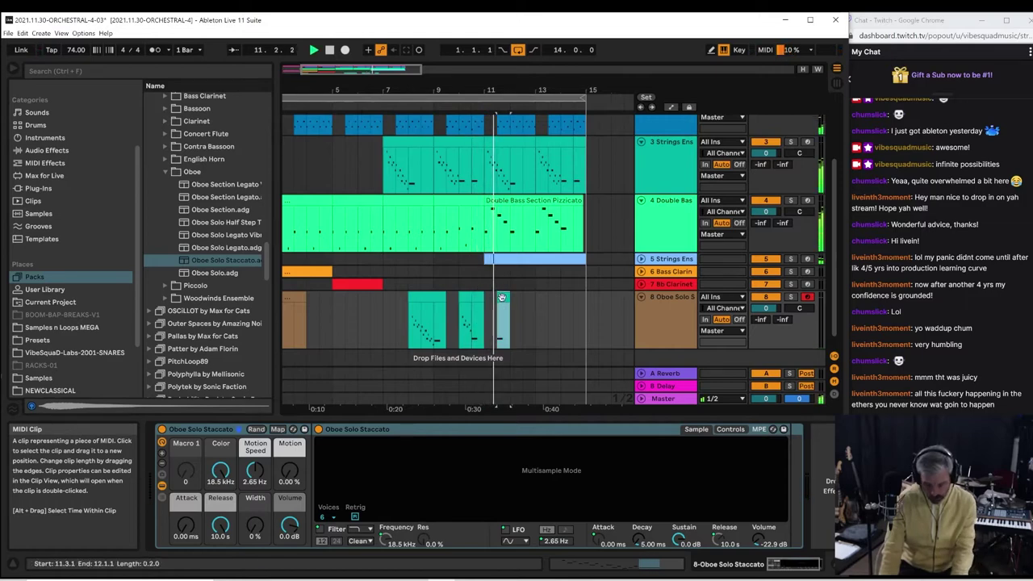
key("shift+Right")
left_click(451, 321)
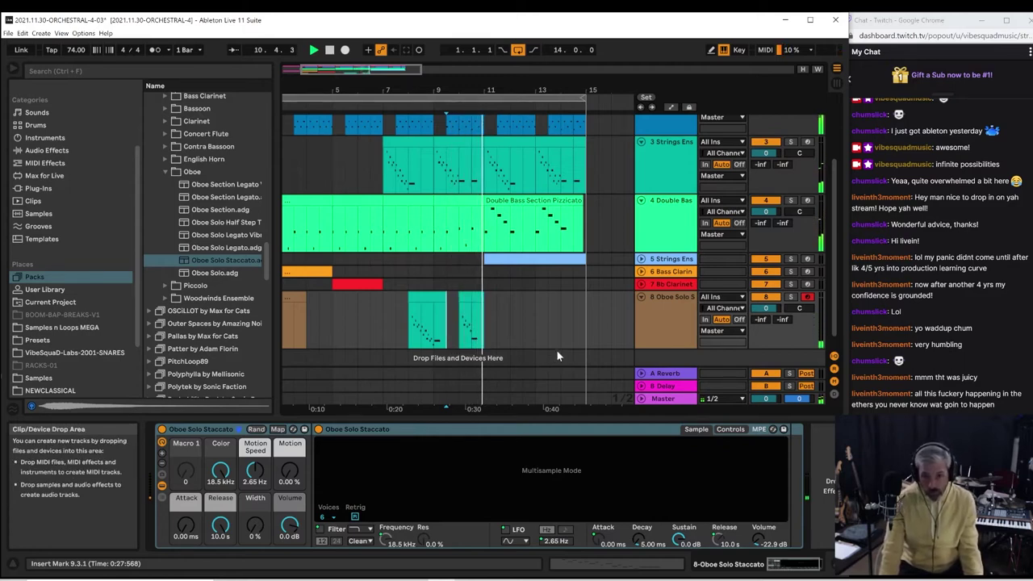
left_click(406, 339)
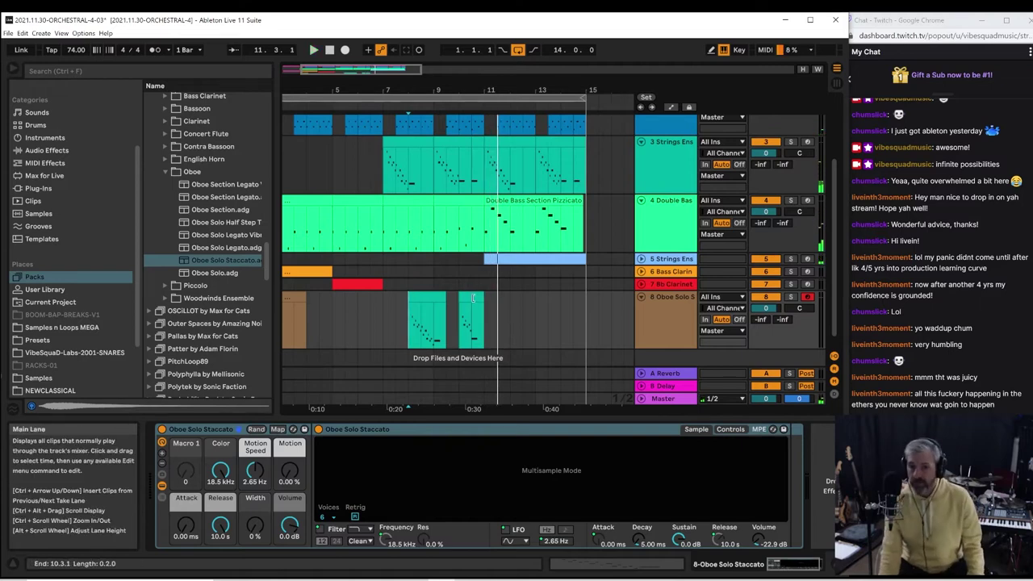
Place the insert marker at bar 10 on the Bb Clarinet track and arm that track for recording
left_click(462, 286)
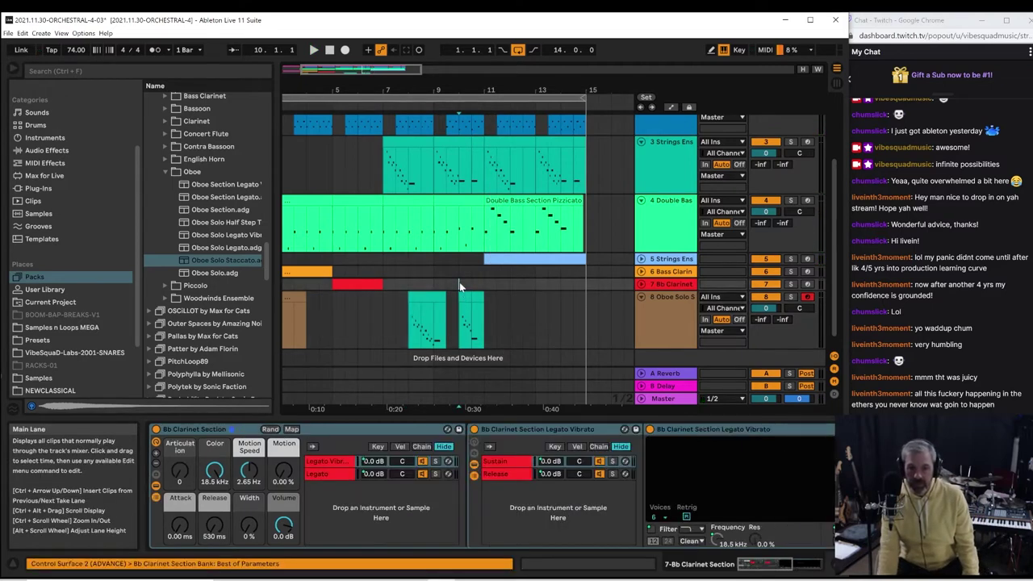
left_click_drag(459, 92, 533, 300)
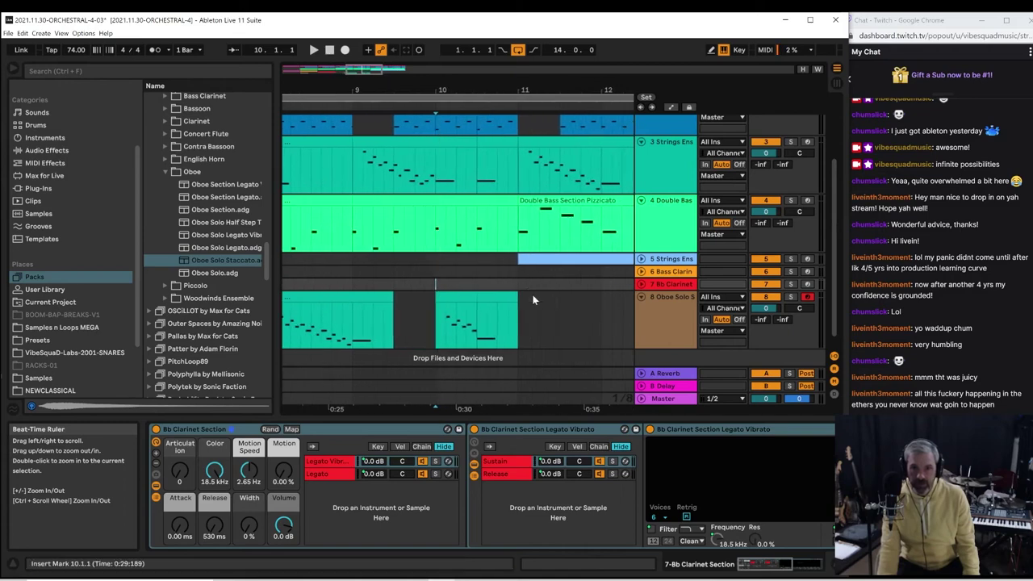
left_click(807, 284)
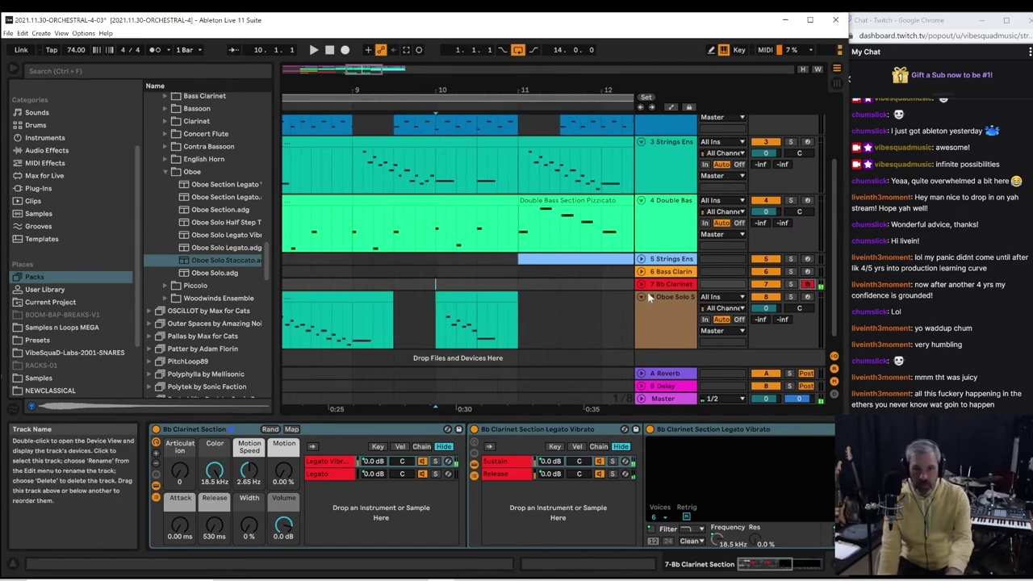
Browse the English Horn and Piccolo folders and preview their presets
left_click(166, 174)
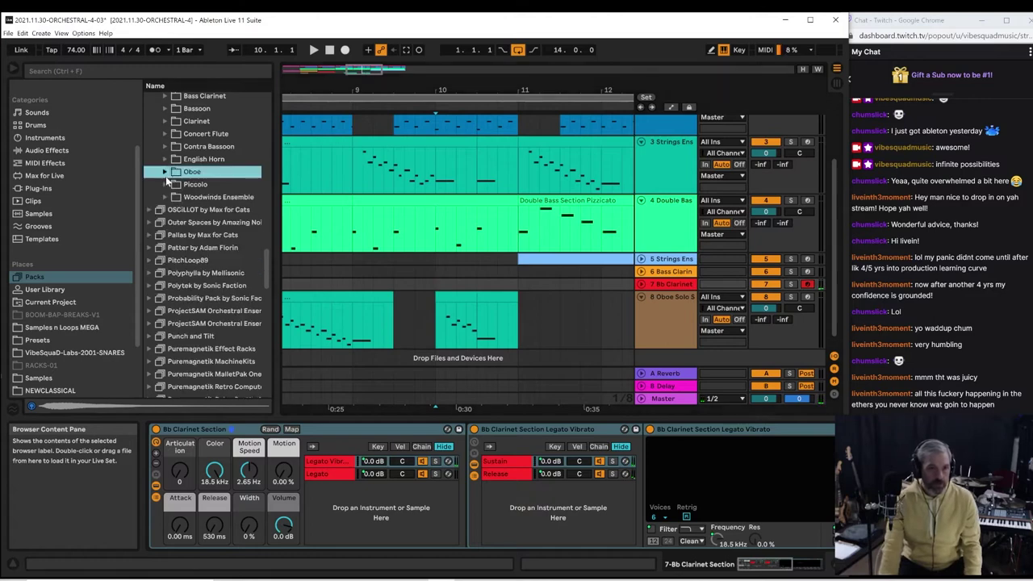
left_click(167, 161)
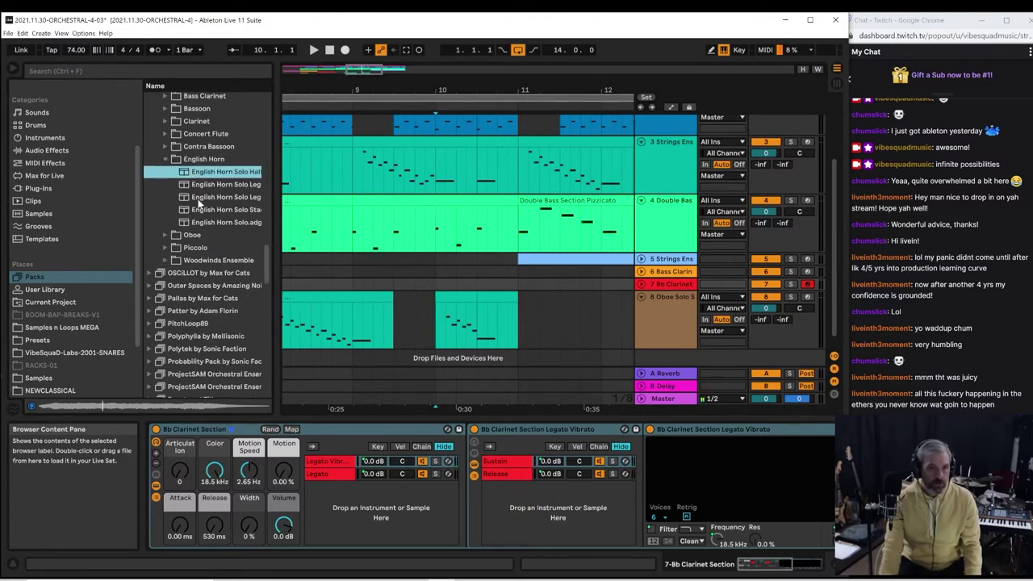
left_click(199, 200)
left_click(168, 159)
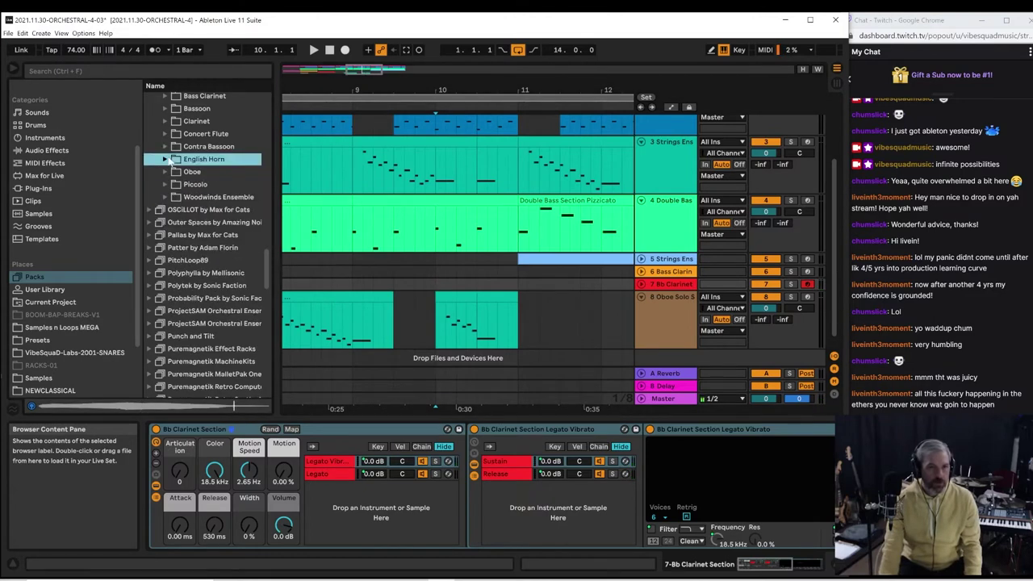
left_click(167, 184)
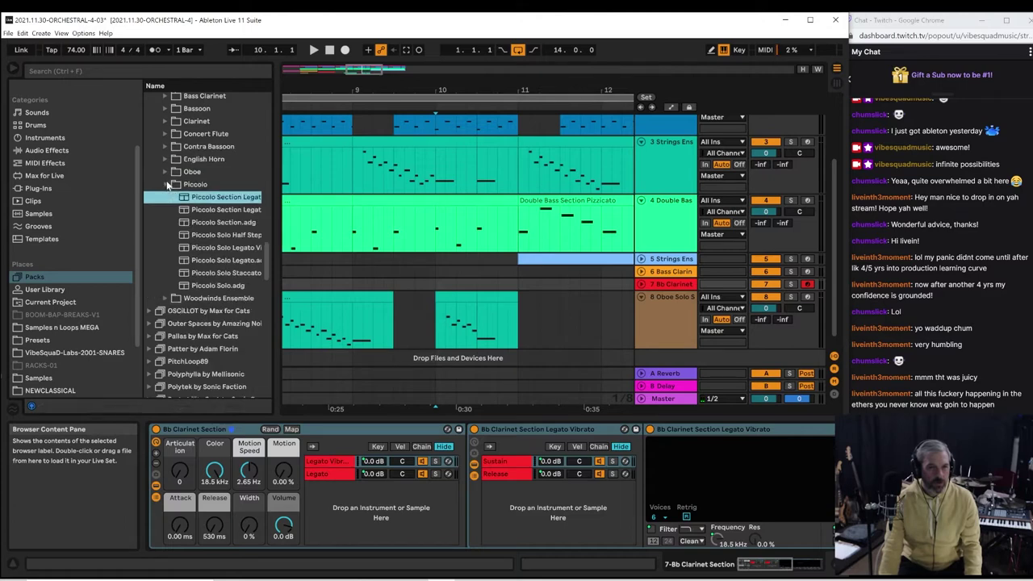
left_click(167, 184)
Audition the Woodwinds Ensemble presets and load the basic Woodwinds Ensemble onto a new MIDI track
left_click(166, 197)
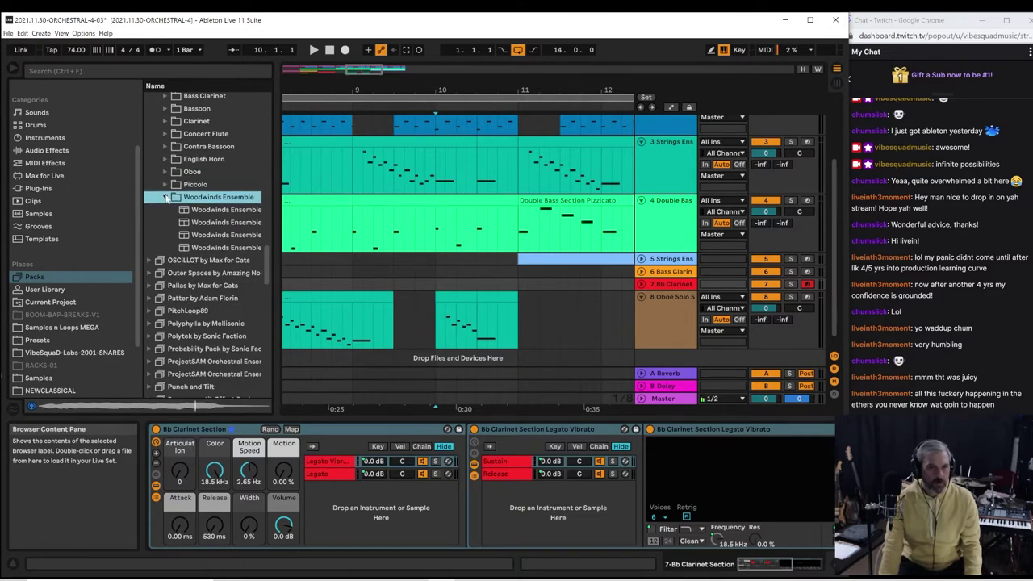
left_click(201, 249)
left_click(251, 226)
left_click(244, 238)
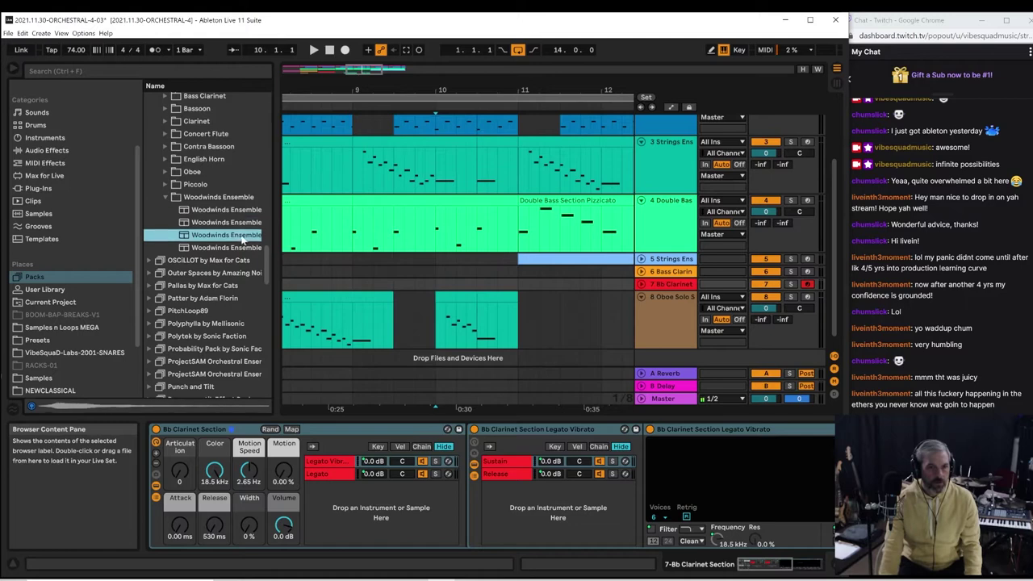
left_click(239, 212)
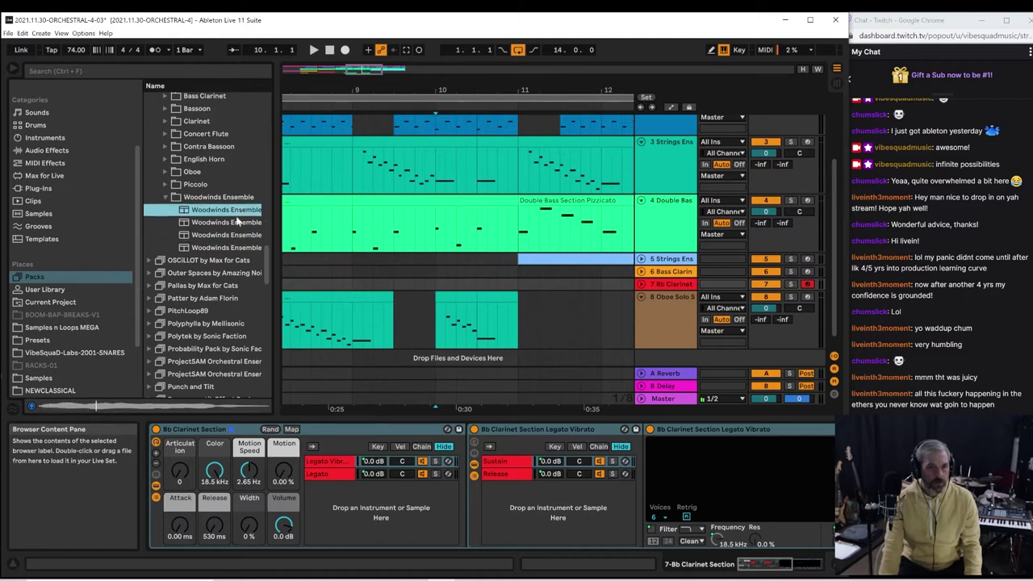
left_click(234, 247)
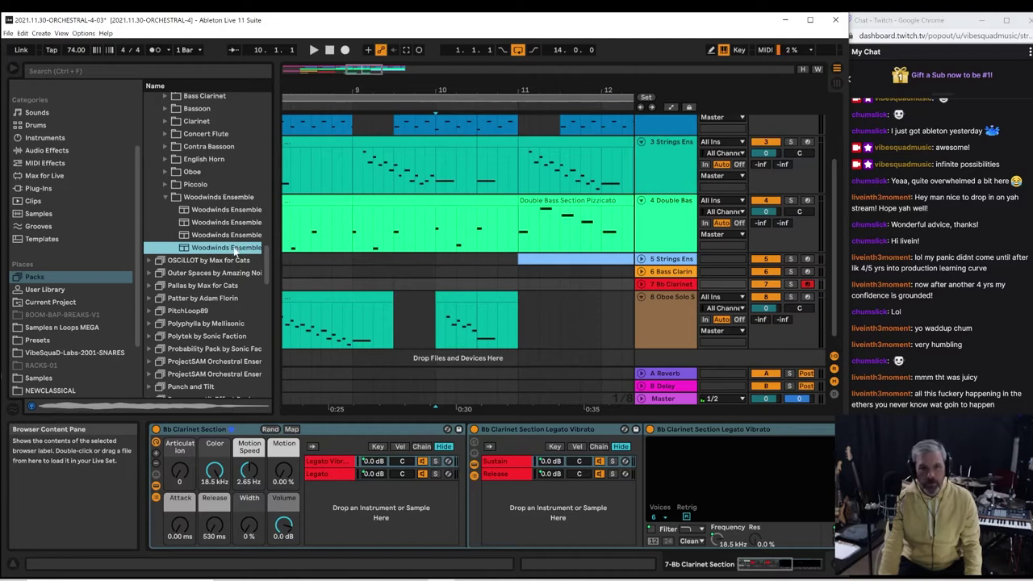
scroll(526, 357, "down", 1)
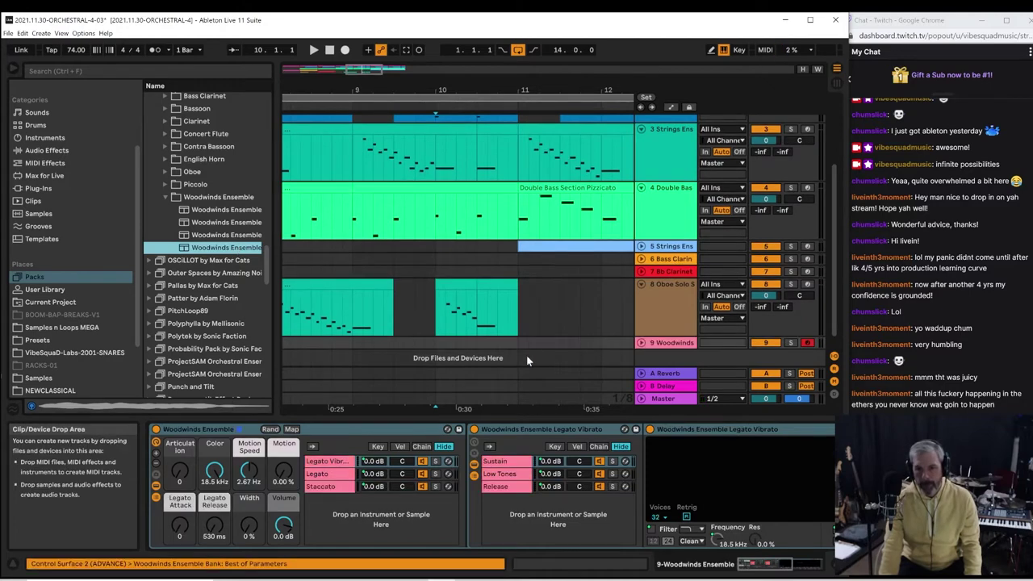
Save the Live Set and play the arrangement from bar 3 of the Oboe Solo Staccato track
left_click(8, 33)
left_click(36, 120)
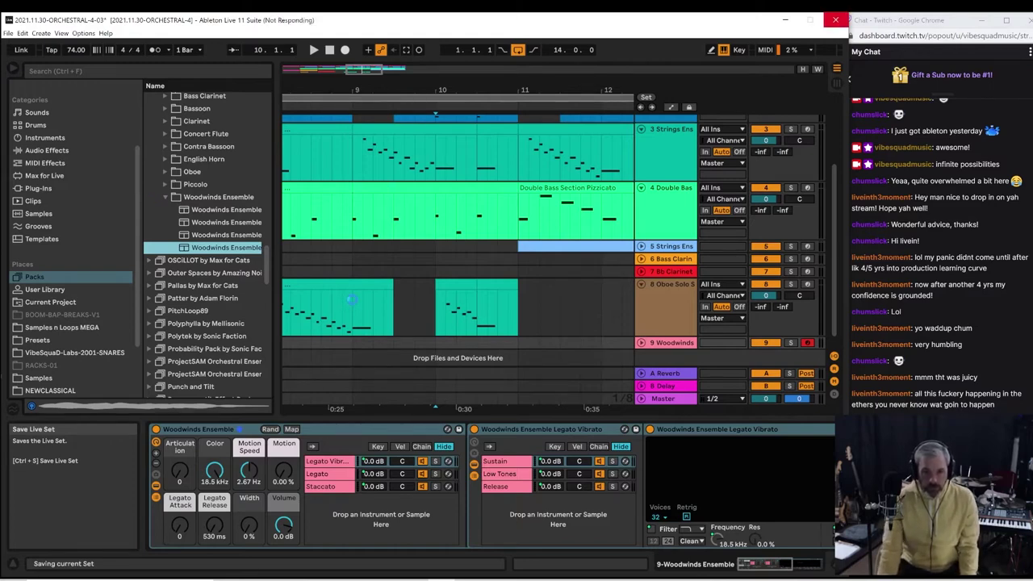
key("space")
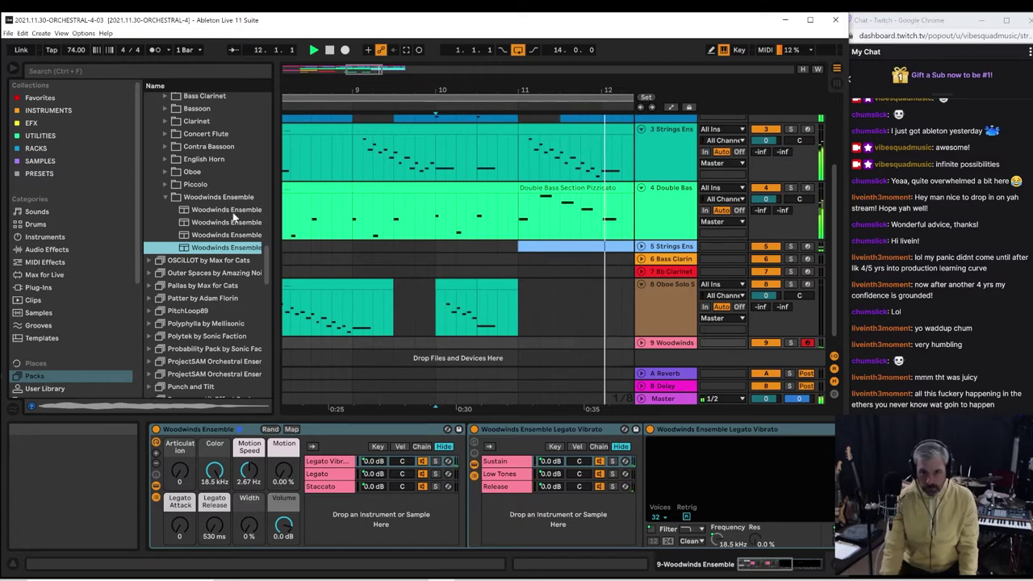
left_click_drag(463, 82, 440, 32)
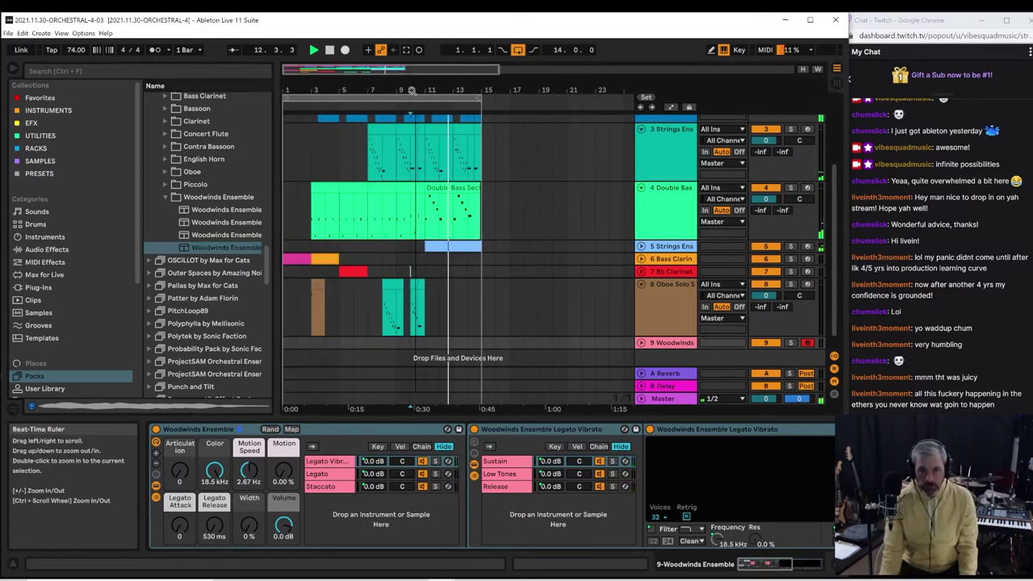
left_click(313, 300)
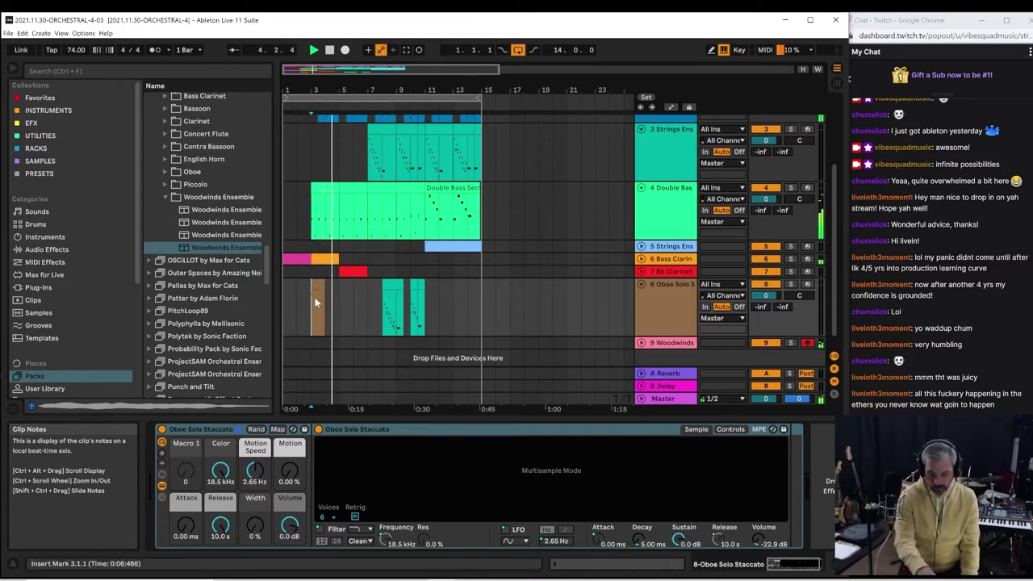
left_click(315, 297)
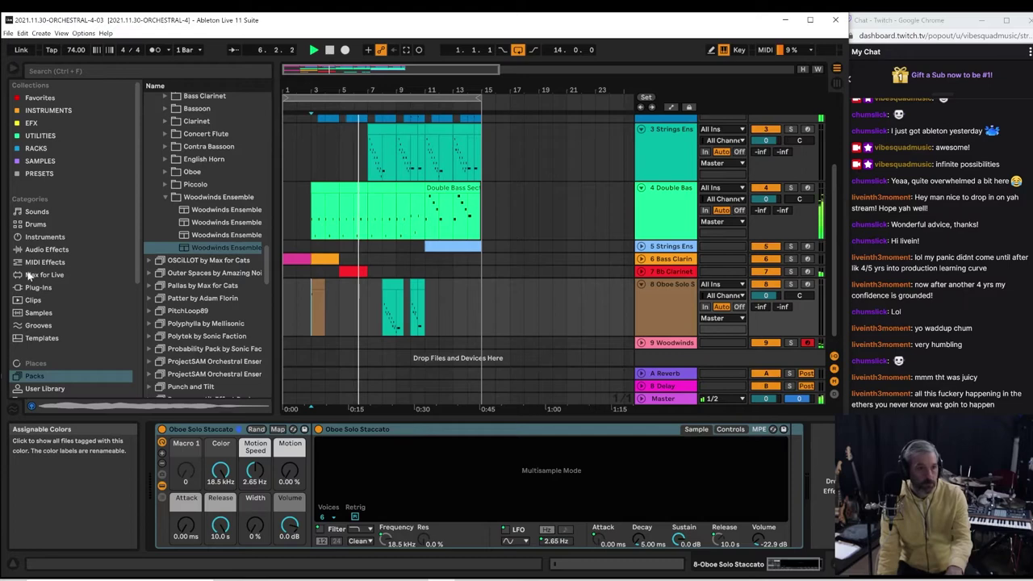
Load the BigKEYSmidi-monitor Max MIDI effect onto the Oboe Solo Staccato track and replay from bar 3
left_click(32, 275)
left_click(191, 150)
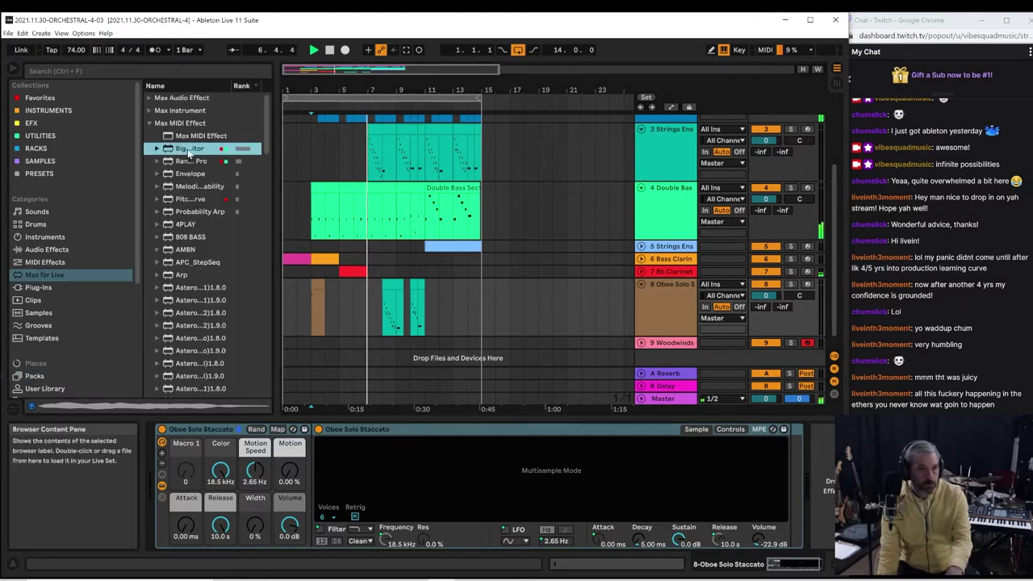
left_click_drag(129, 453, 156, 464)
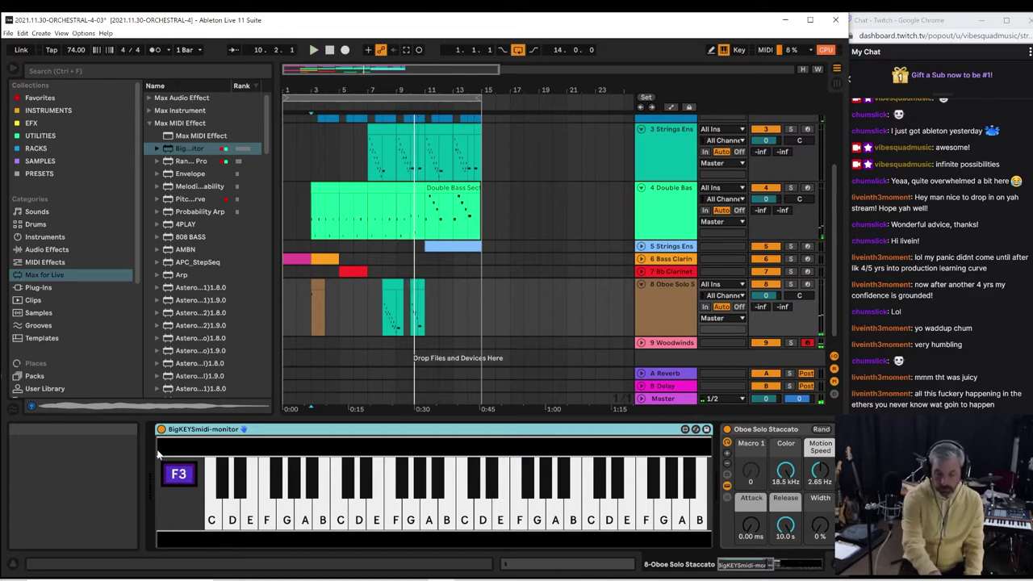
key("space")
key("space")
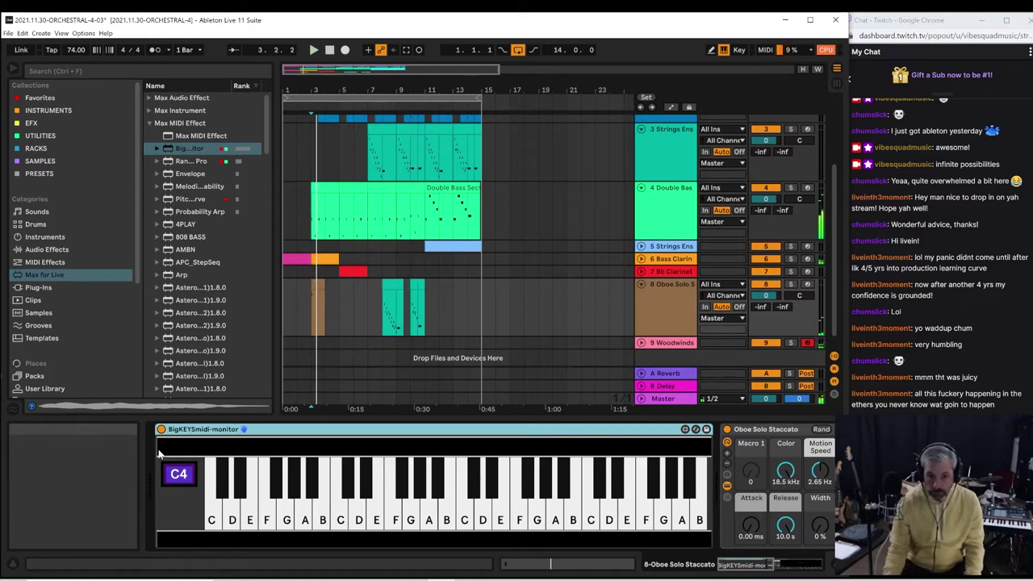
Start the loop at bar 8 and capture the performed MIDI into a clip on the unfolded Woodwinds Ensemble track
left_click(374, 316)
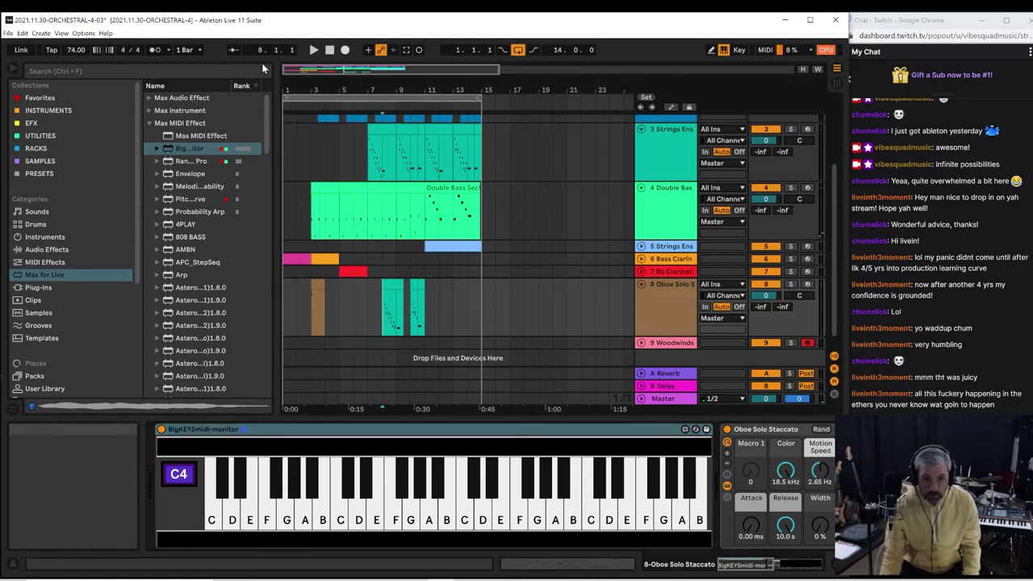
left_click_drag(284, 102, 382, 100)
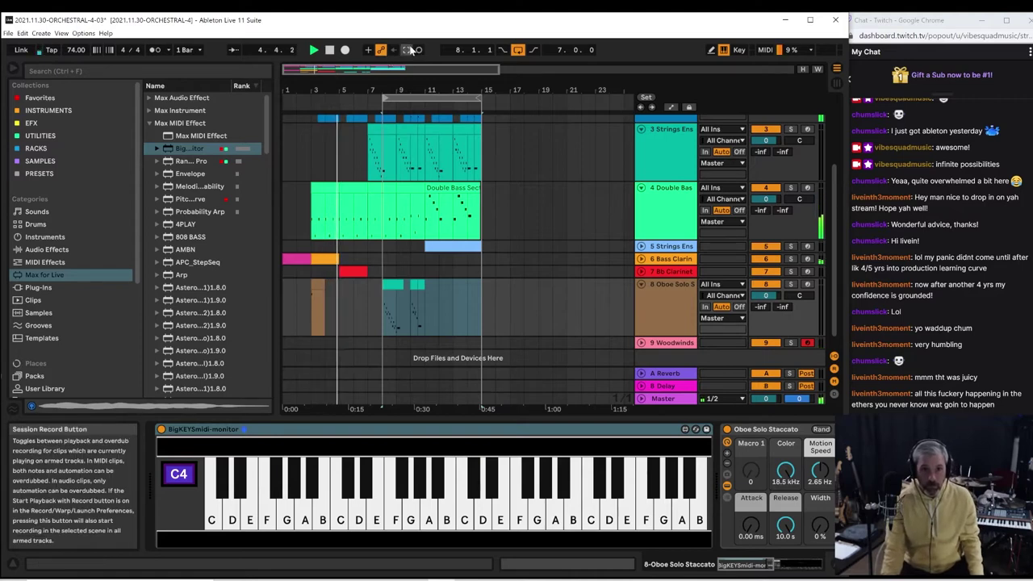
left_click(409, 50)
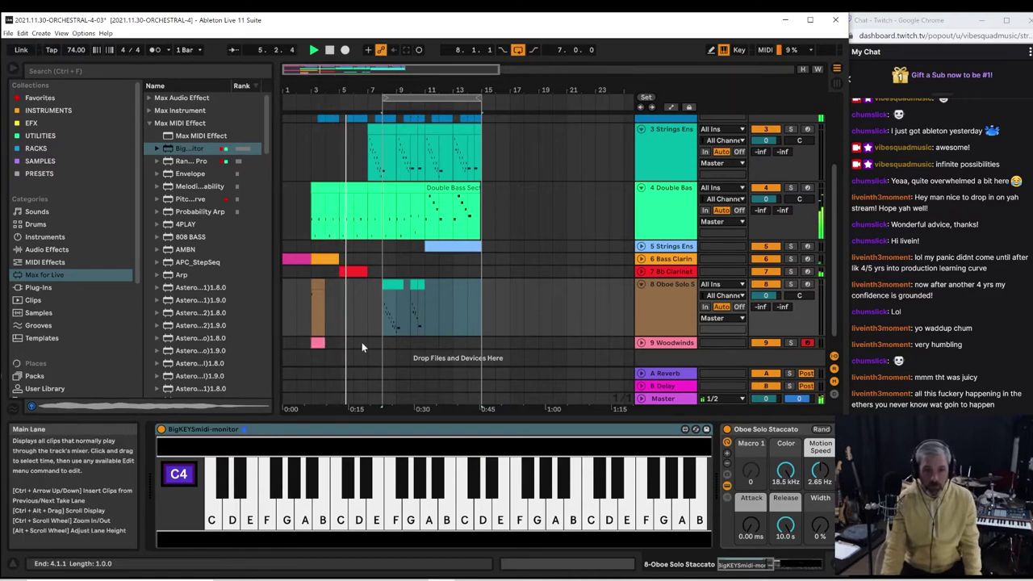
left_click(640, 342)
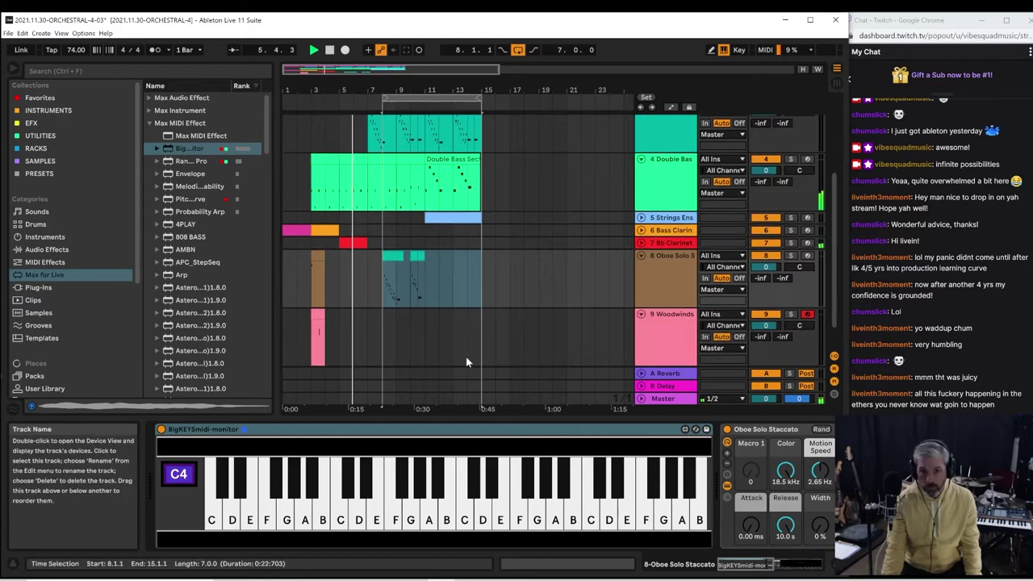
Play from bar 3 and examine the captured woodwinds clip's notes against the rest of the arrangement
left_click(295, 329)
left_click_drag(299, 90, 357, 330)
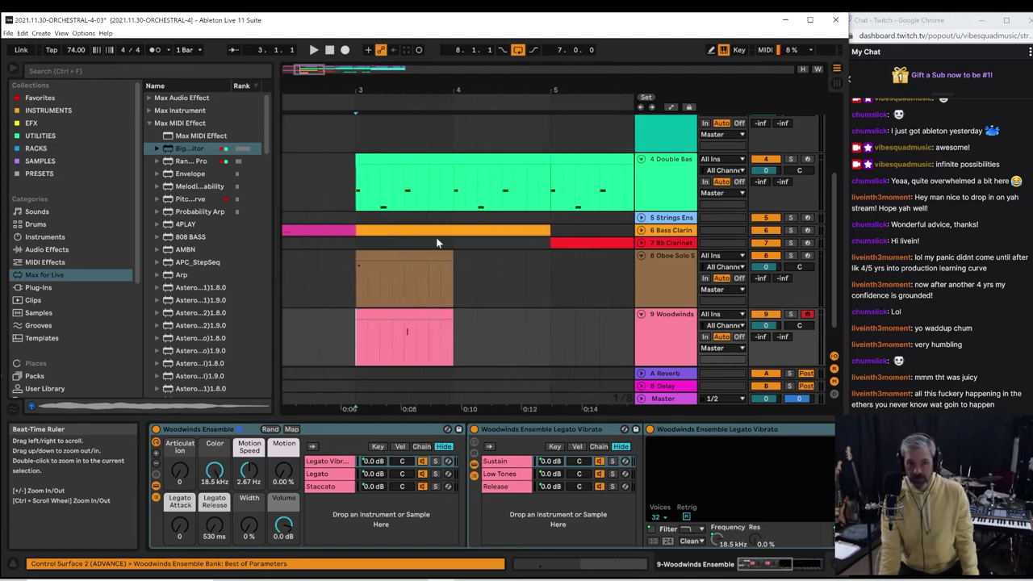
key("space")
left_click(420, 331)
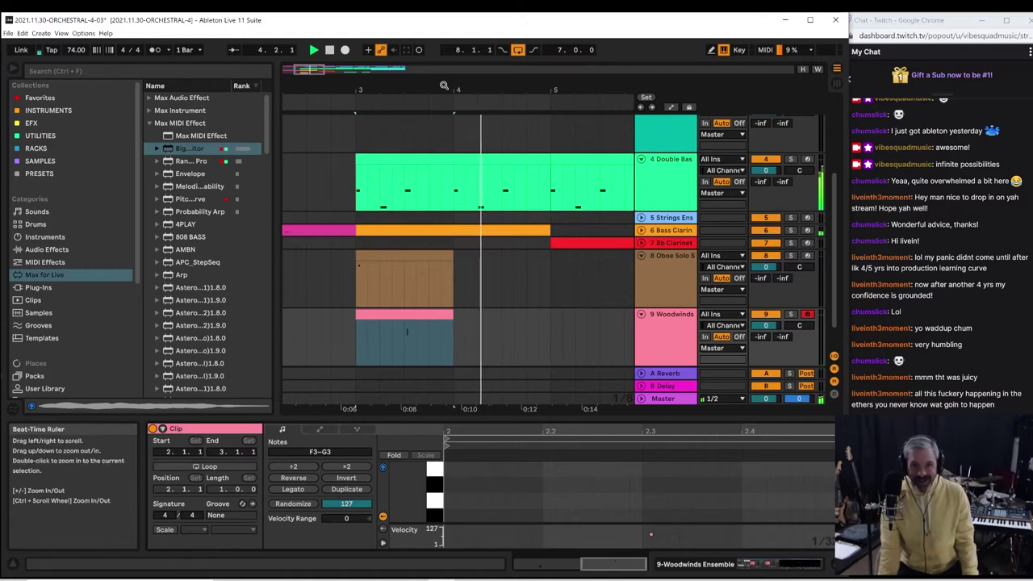
left_click_drag(444, 85, 442, 64)
left_click(346, 353)
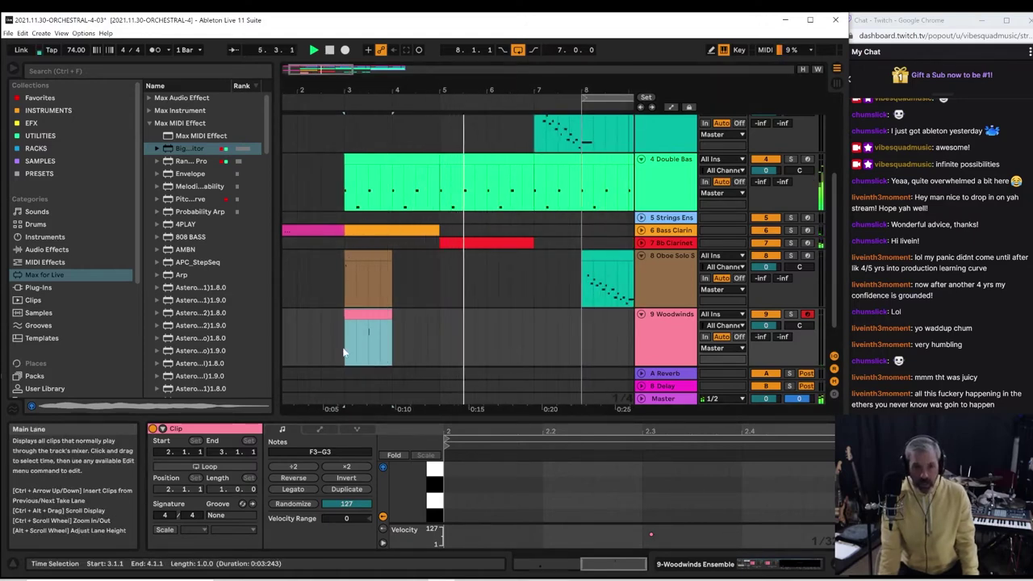
mouse_move(403, 87)
left_mouse_down()
mouse_move(403, 72)
mouse_move(403, 87)
left_mouse_up()
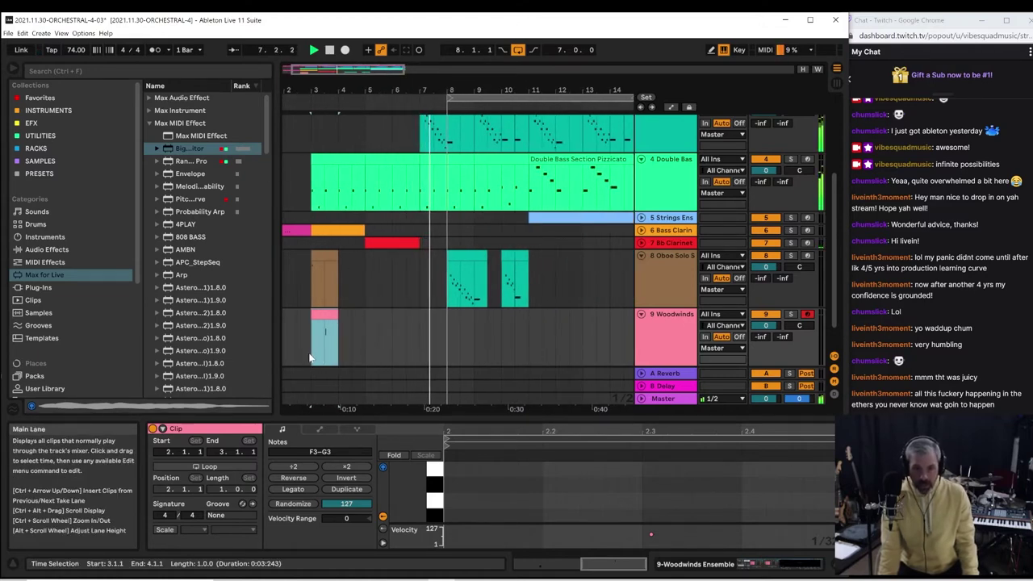
Copy the oboe and woodwinds clips at bar 3 together to bar 7
left_click(331, 279, "shift")
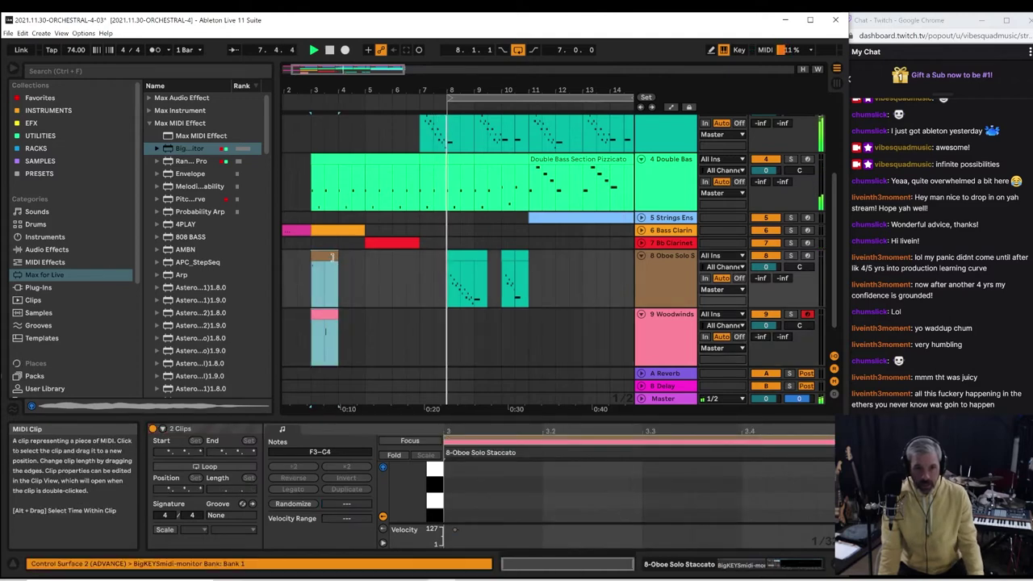
left_click_drag(328, 257, 431, 254)
left_click(420, 286)
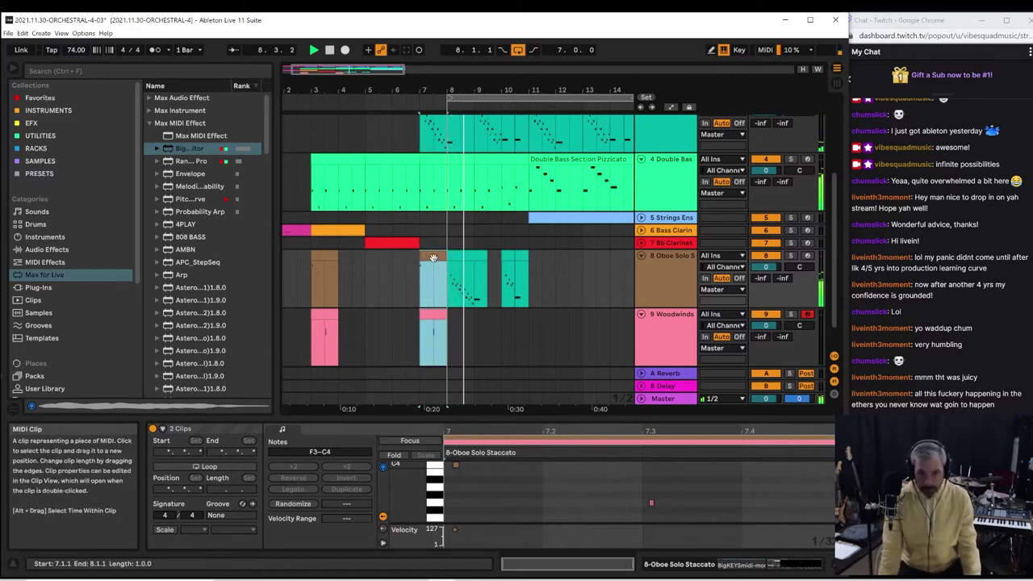
Transpose the note in the oboe clip at bar 7 down one octave to C3 and play it back
left_click(433, 258)
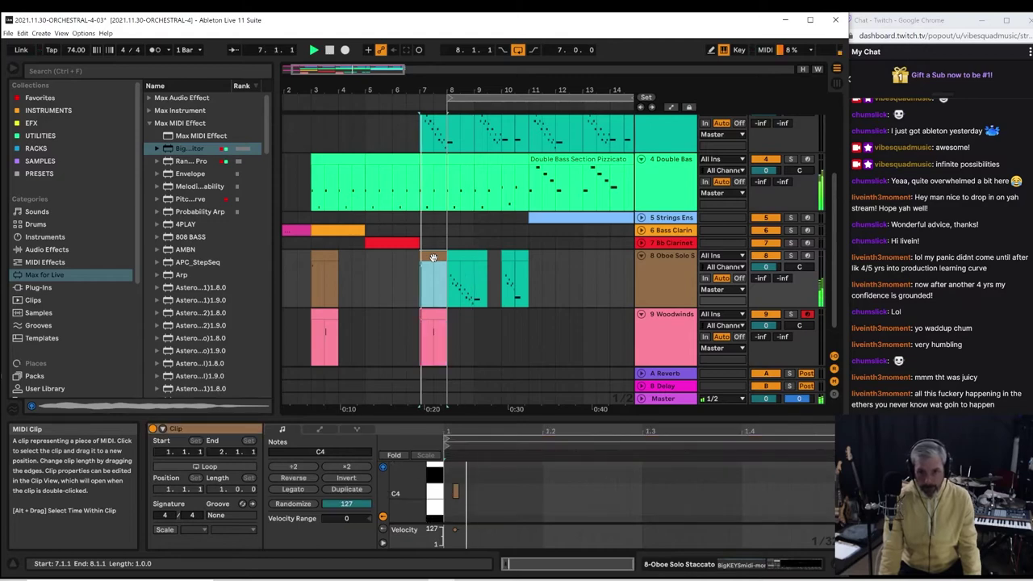
left_click(455, 489)
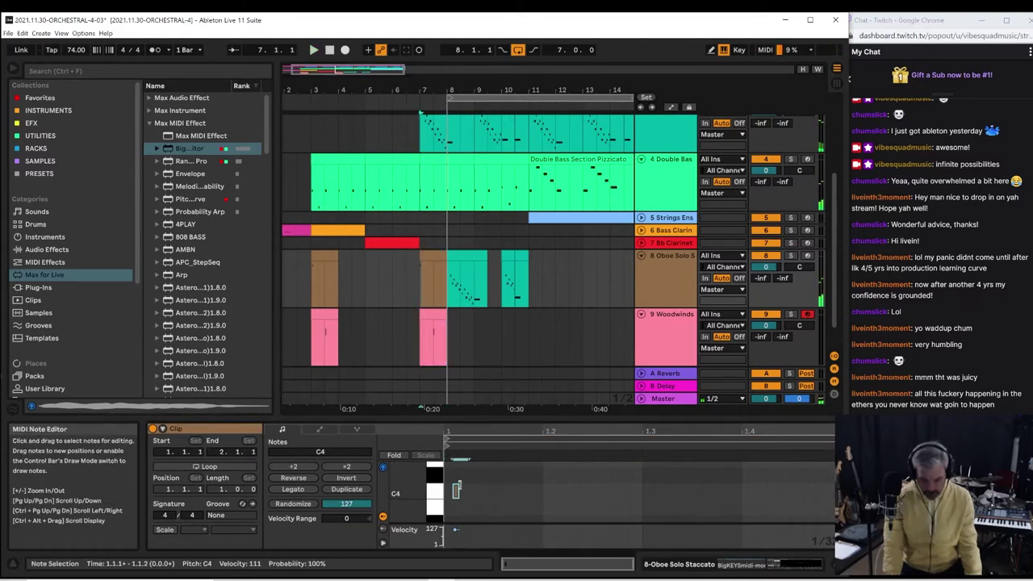
key("shift+Down")
key("space")
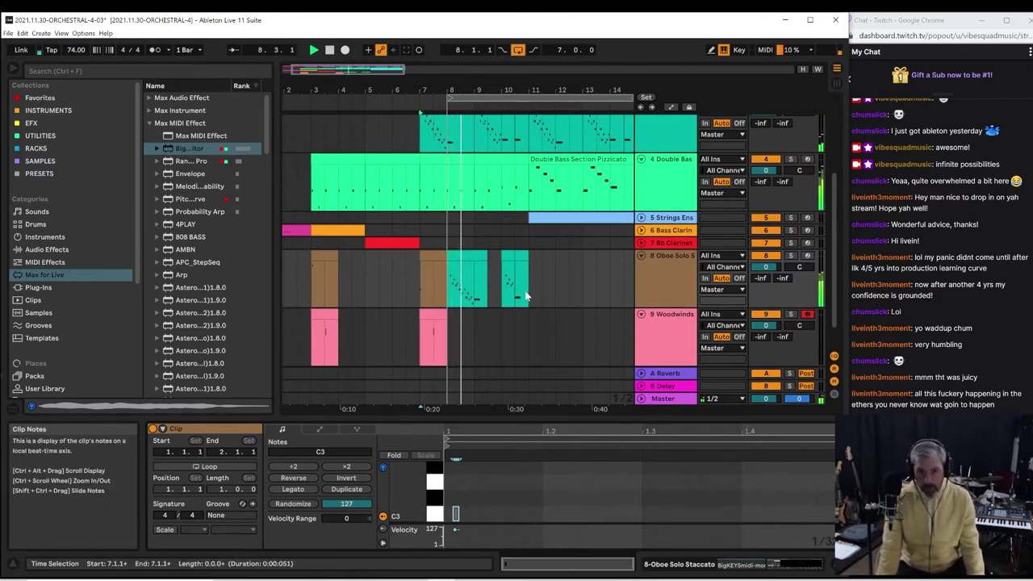
Play the passage repeatedly from bars 7 and 8 to check how the oboe and woodwinds parts fit
scroll(526, 296, "down", 1)
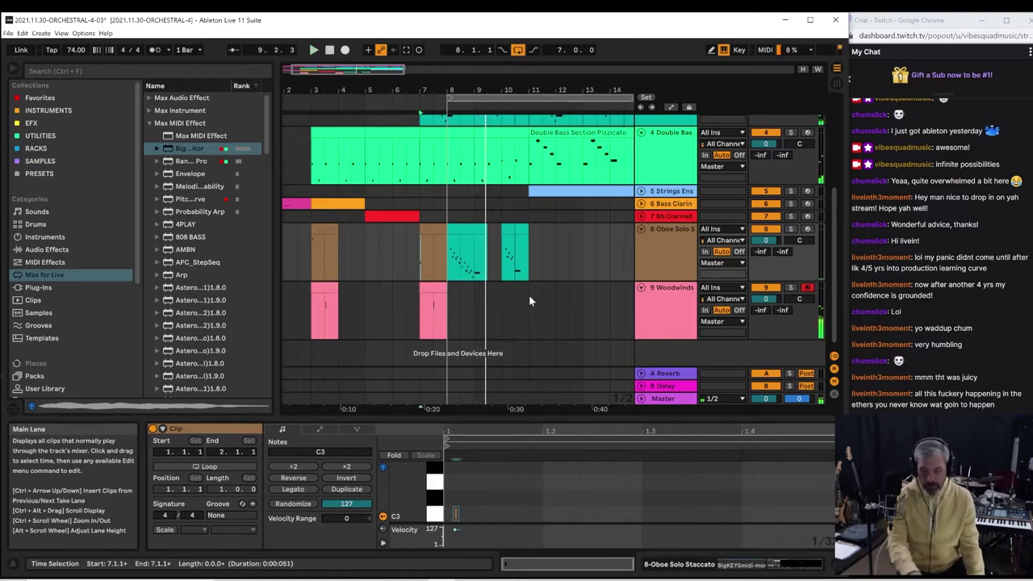
key("space")
key("space")
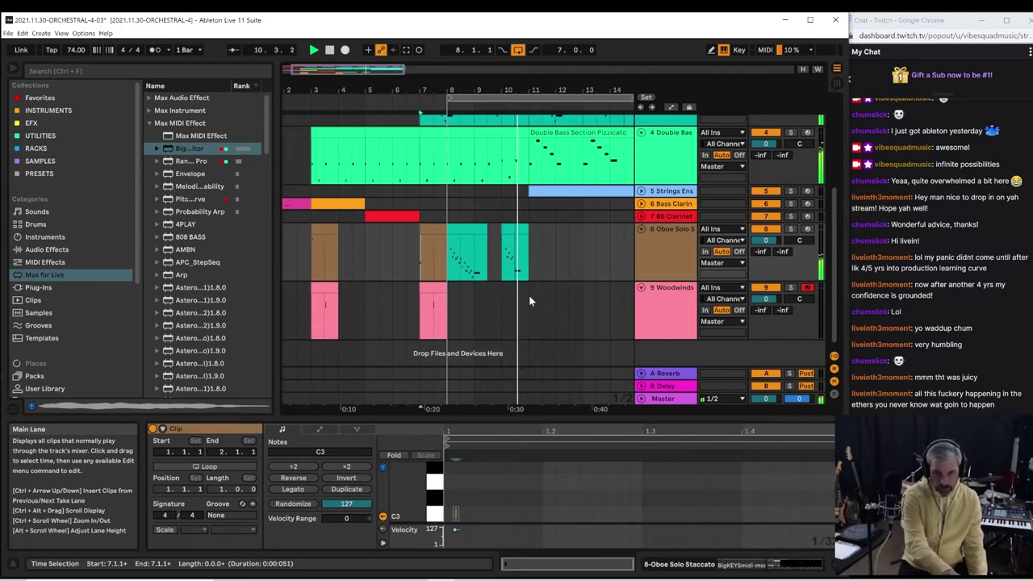
key("space")
key("space")
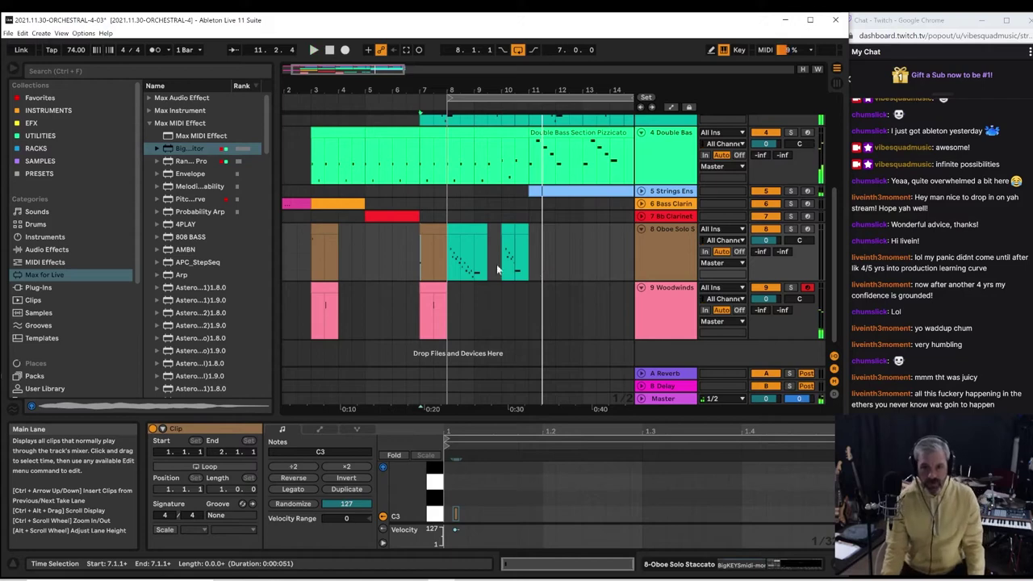
key("space")
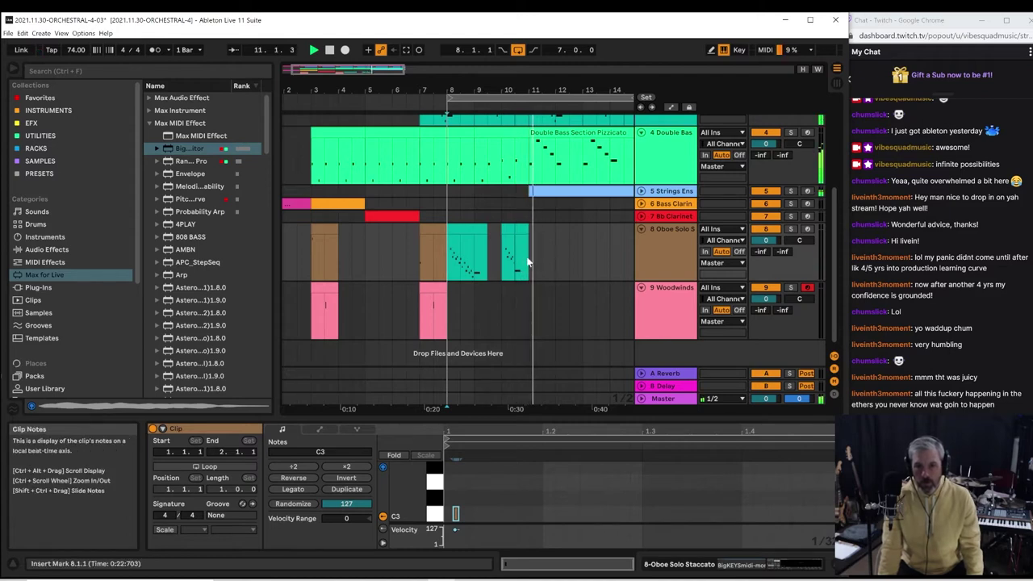
Narrow the loop to bar 10, select its material on all tracks and insert one bar of silence there
left_click_drag(542, 89, 477, 119)
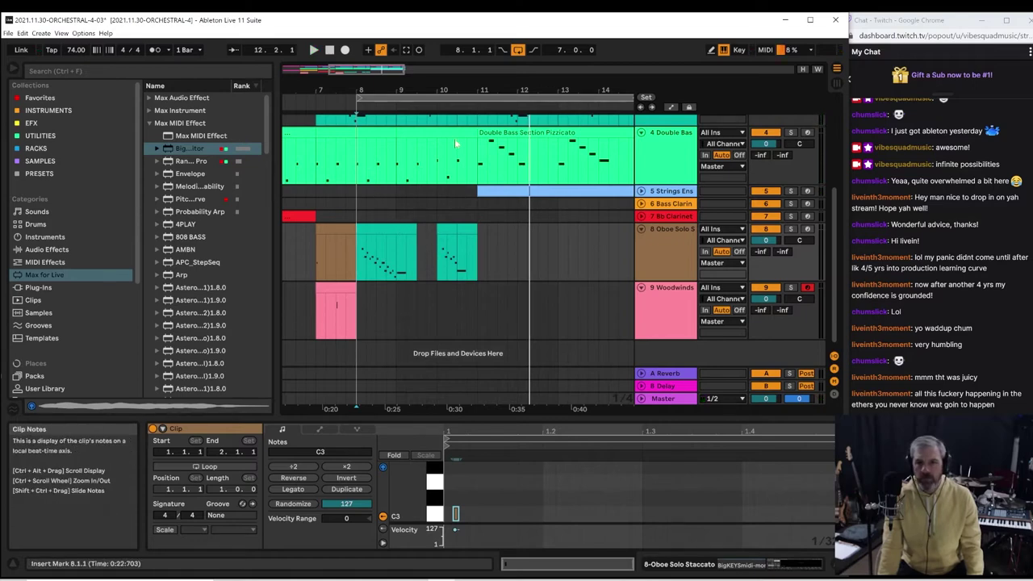
left_click_drag(528, 96, 489, 100)
left_click(409, 100)
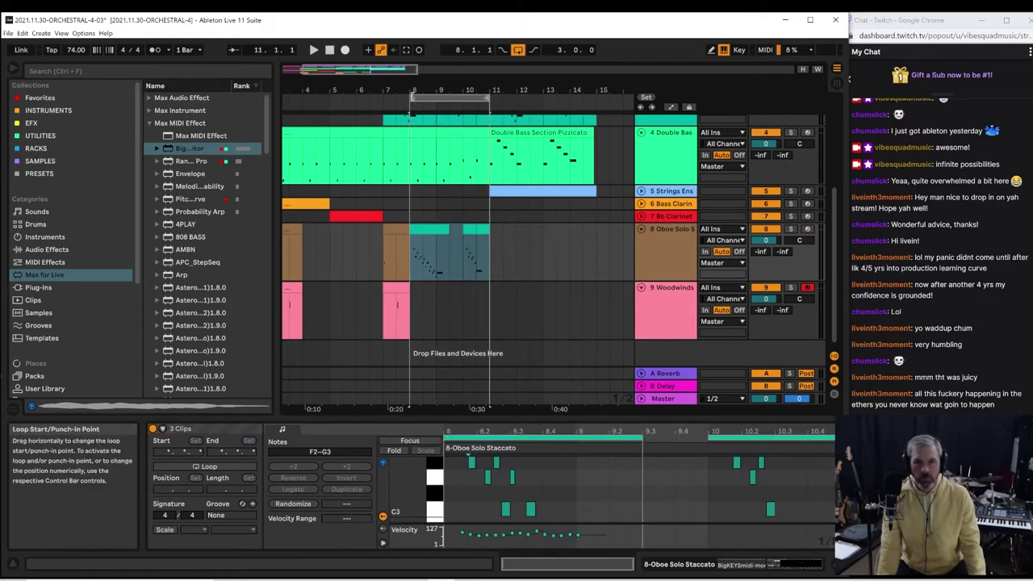
left_click_drag(408, 100, 465, 98)
left_click(476, 98)
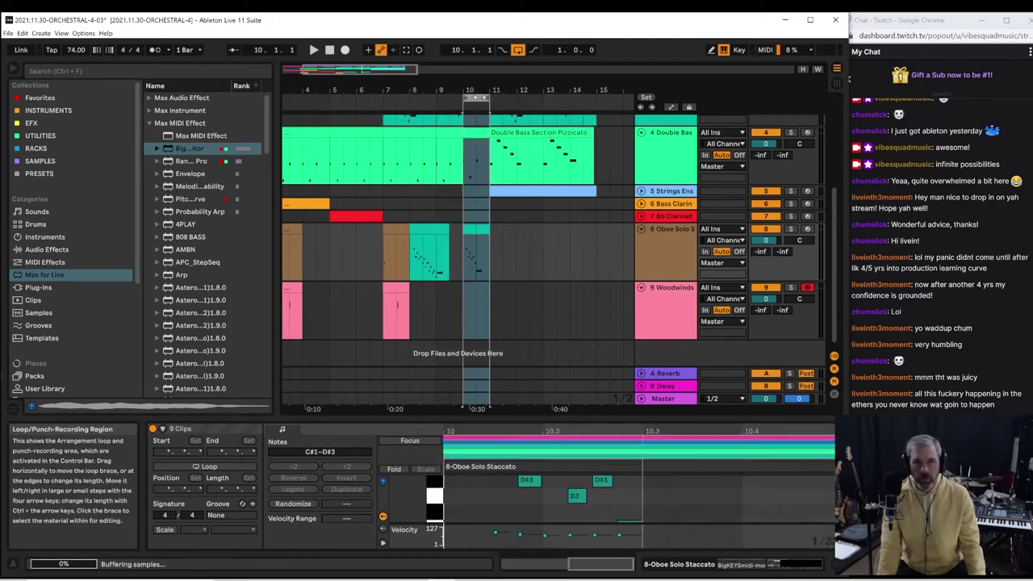
left_click(42, 34)
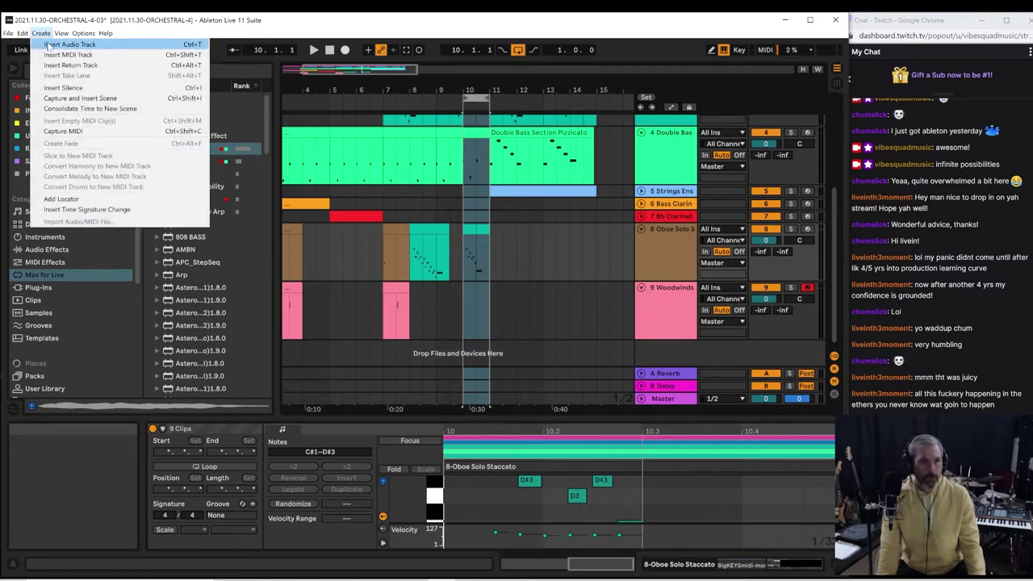
left_click(52, 87)
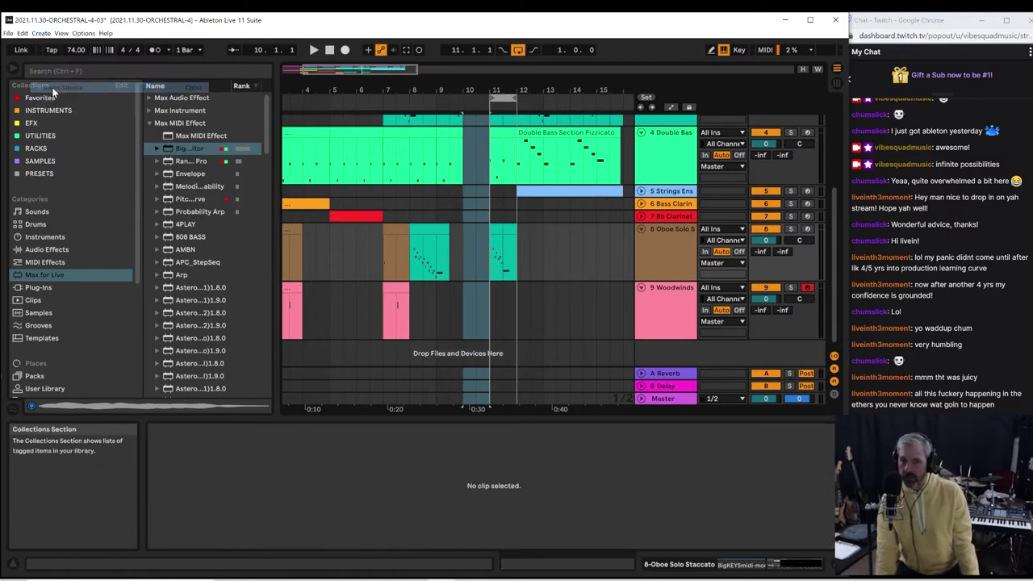
Set the loop from bar 7 to bar 11, play it and select the oboe phrase at bar 8
left_click_drag(504, 99, 382, 107)
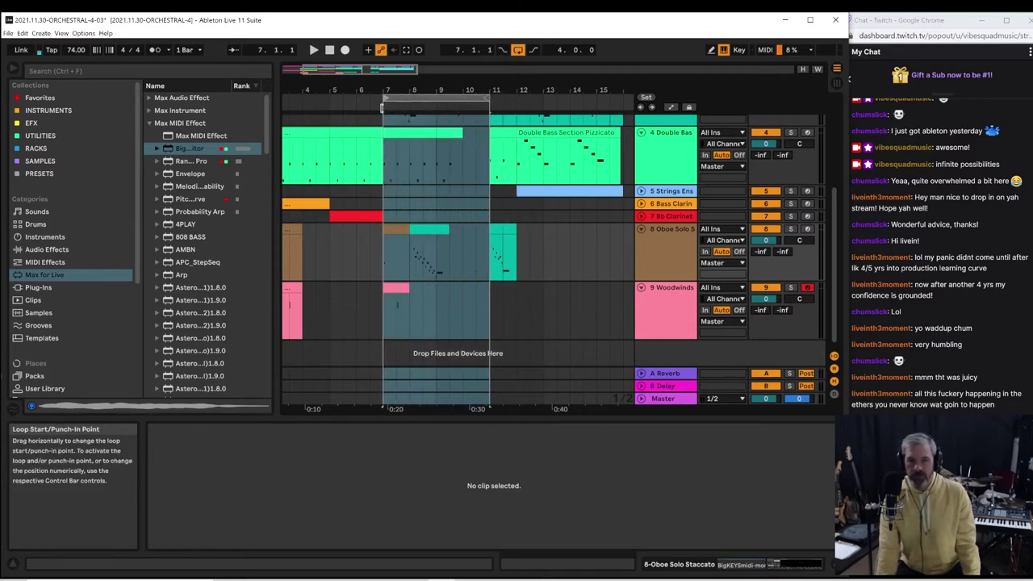
left_click(380, 107)
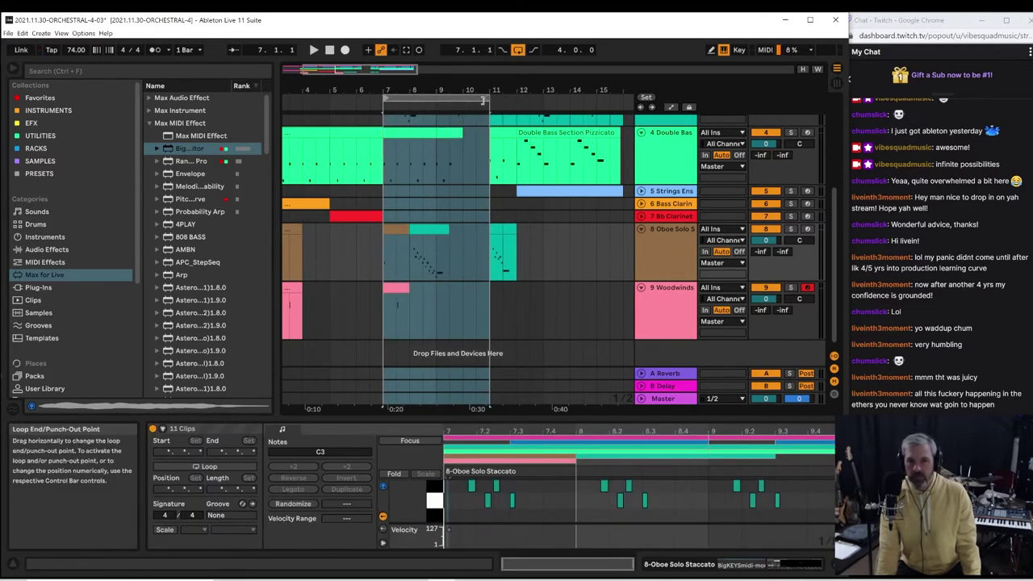
key("space")
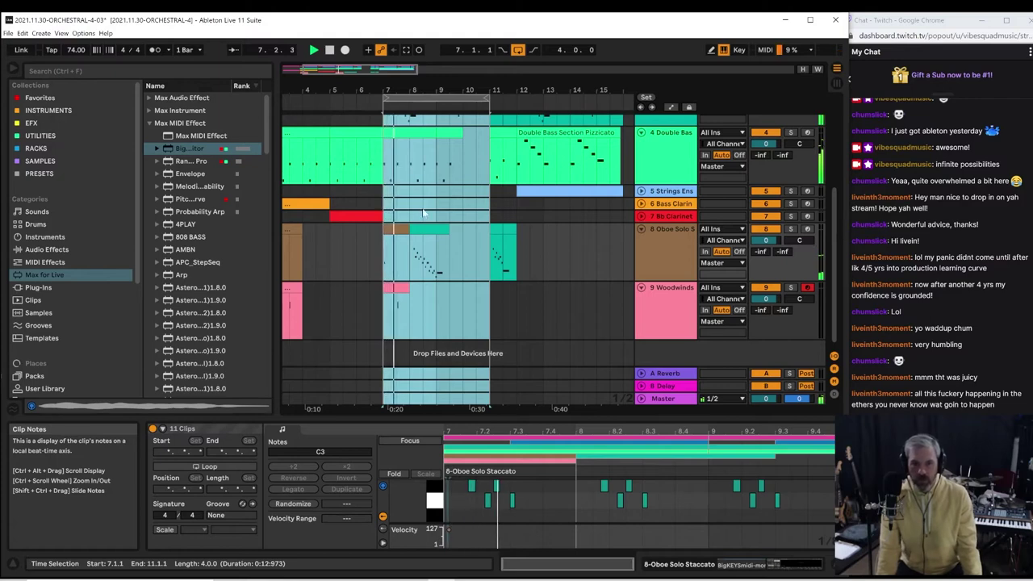
left_click(476, 154)
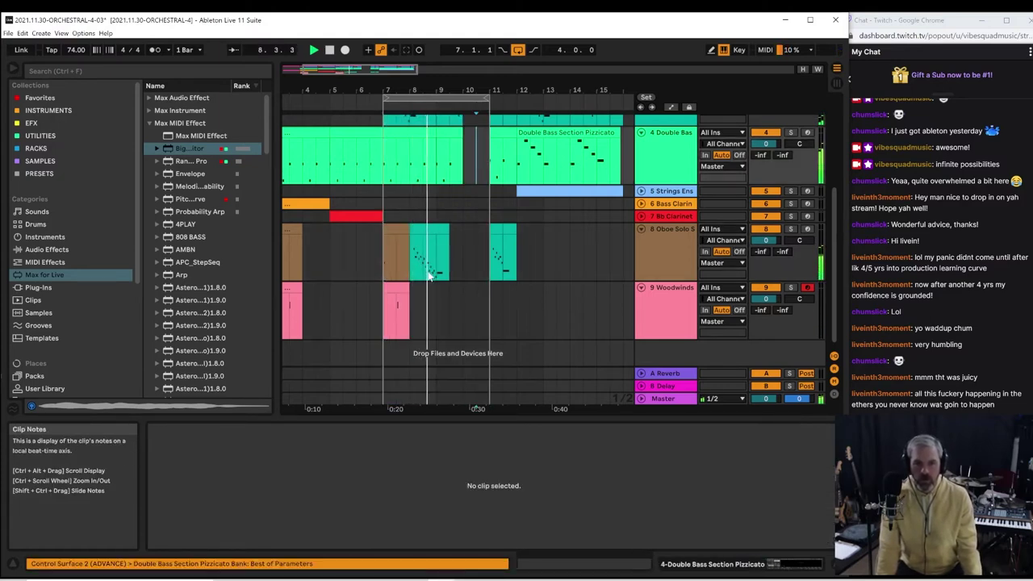
left_click(417, 231)
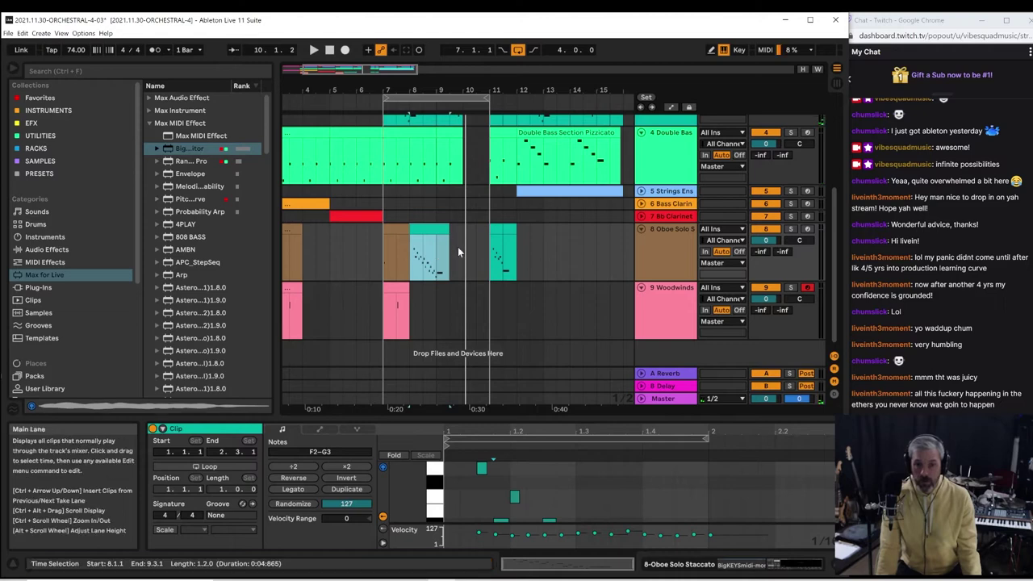
Play the oboe phrase from the start and the middle of bar 11 to hear its ending
left_click(494, 266)
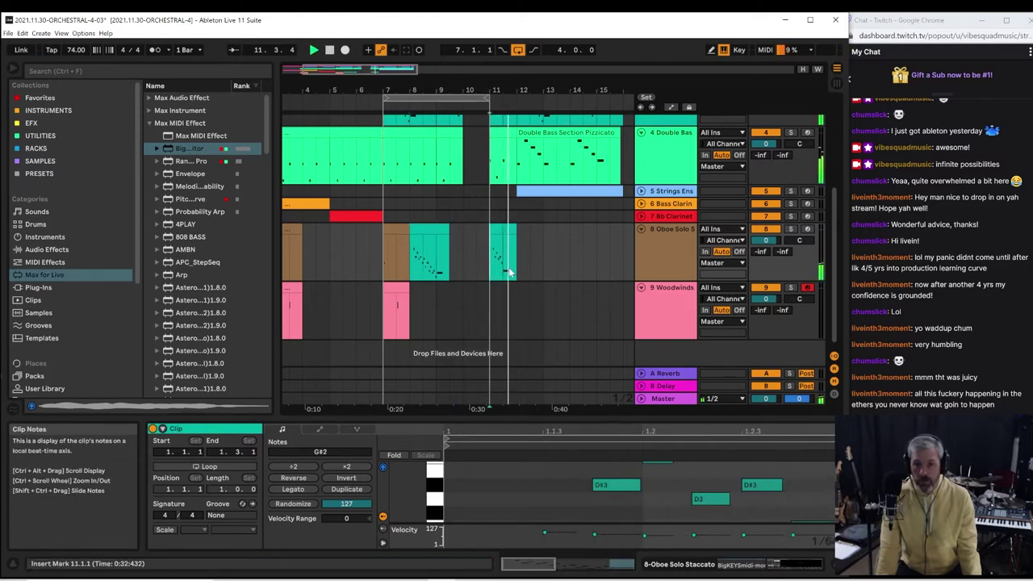
left_click(506, 272)
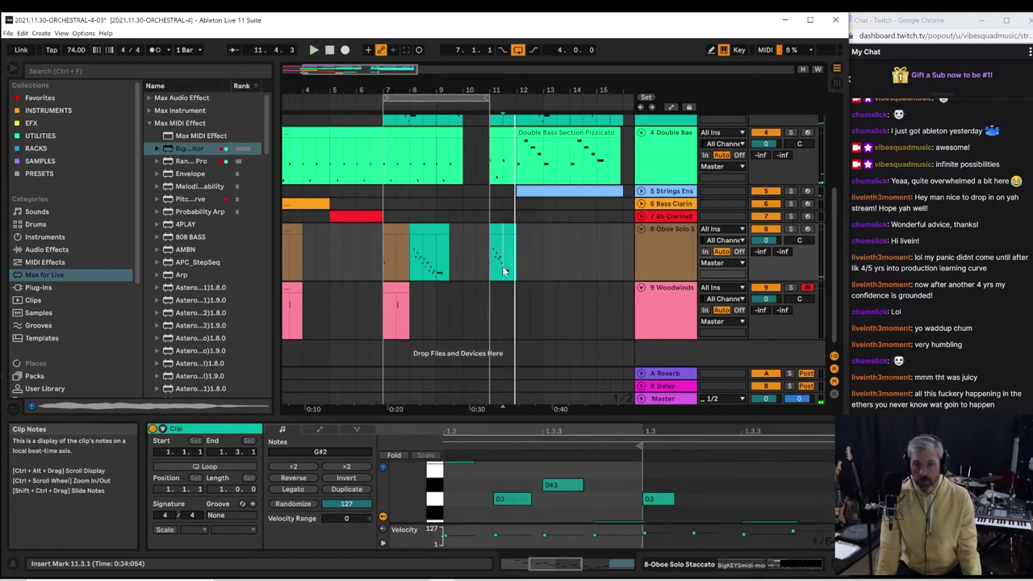
left_click(504, 271)
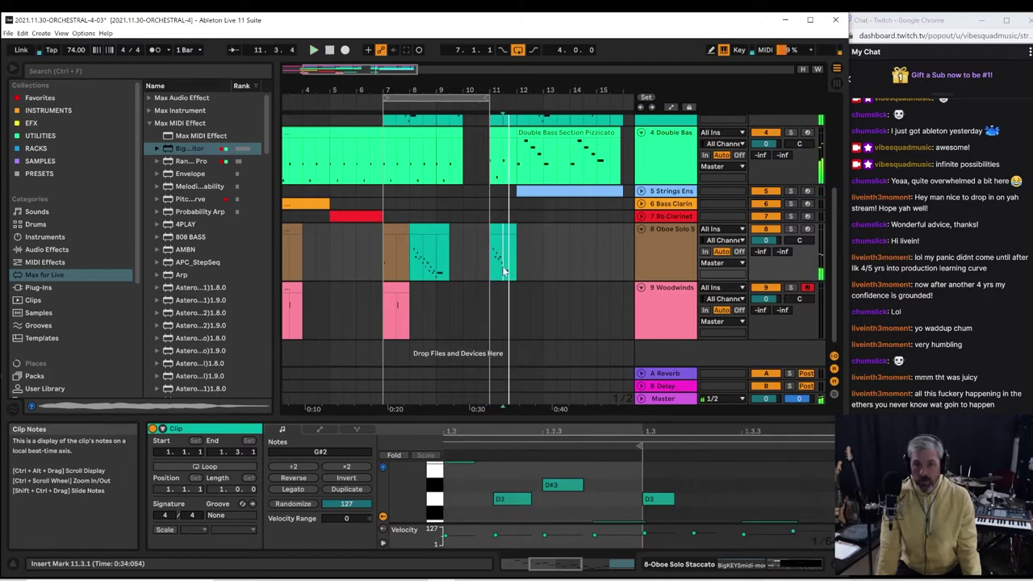
Copy the first bar of the oboe phrase at bar 8 into the empty bar 10 and play it
left_click(411, 261)
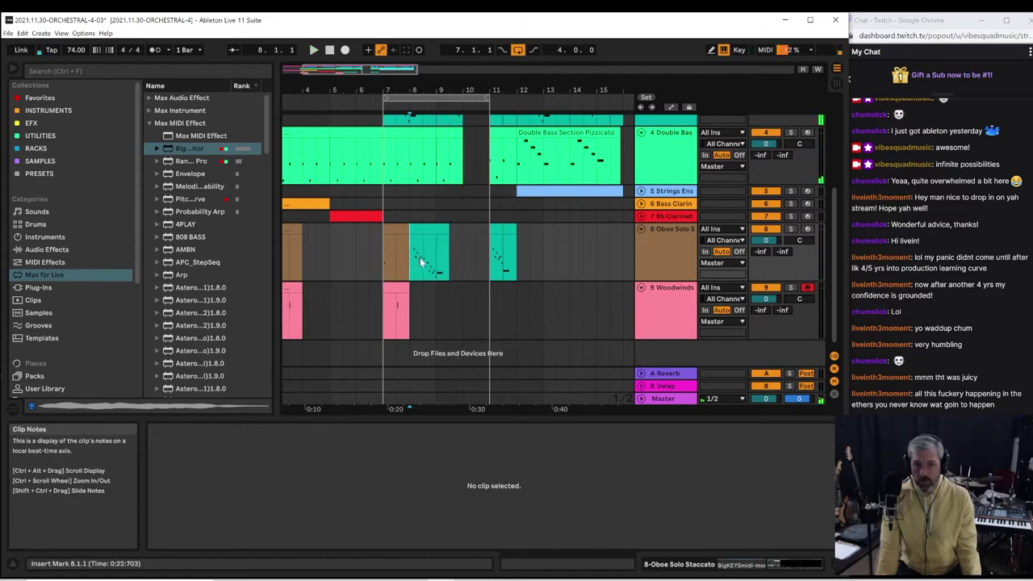
left_click_drag(435, 257, 476, 231)
key("space")
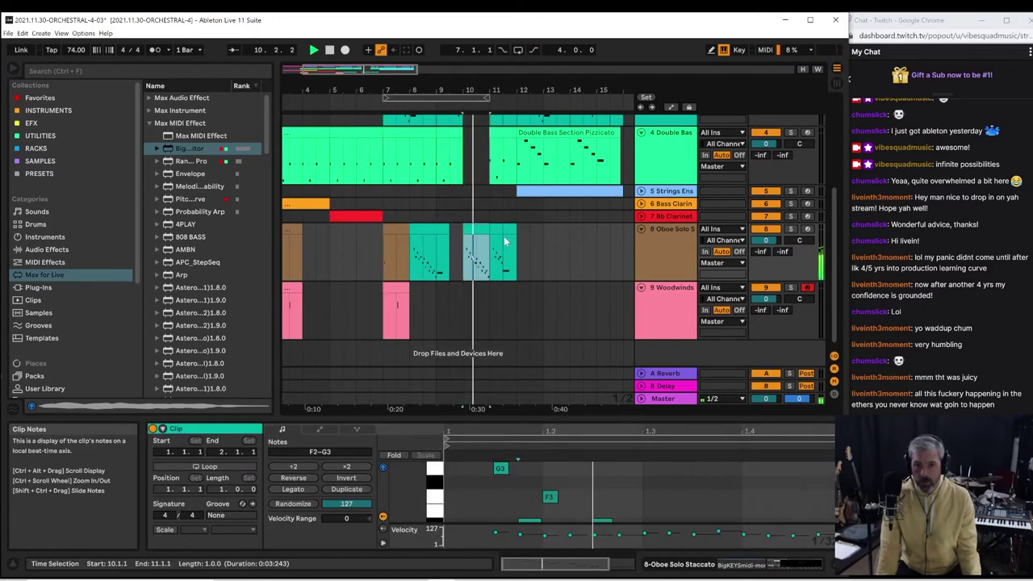
Replace the oboe material in bar 11 with the half-bar ending of the phrase, repeated to fill the bar
left_click(497, 232)
key("space")
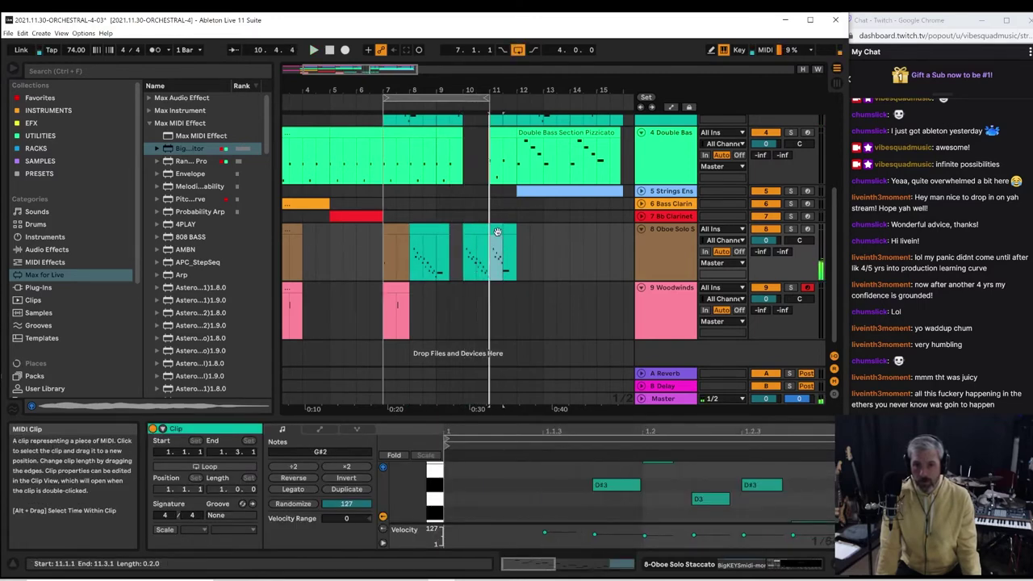
key("ctrl+l")
left_click(511, 231)
left_click(492, 253)
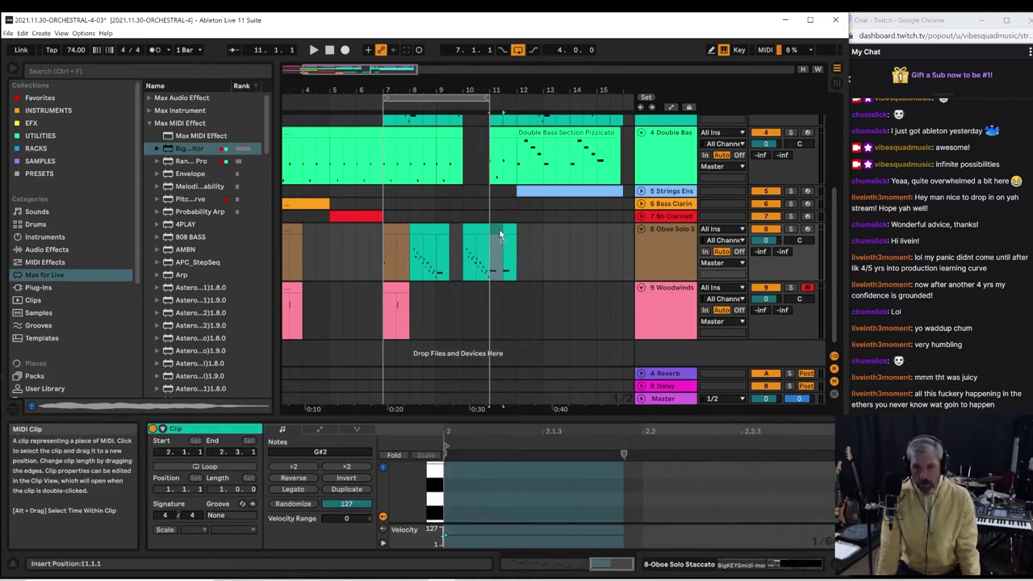
key("space")
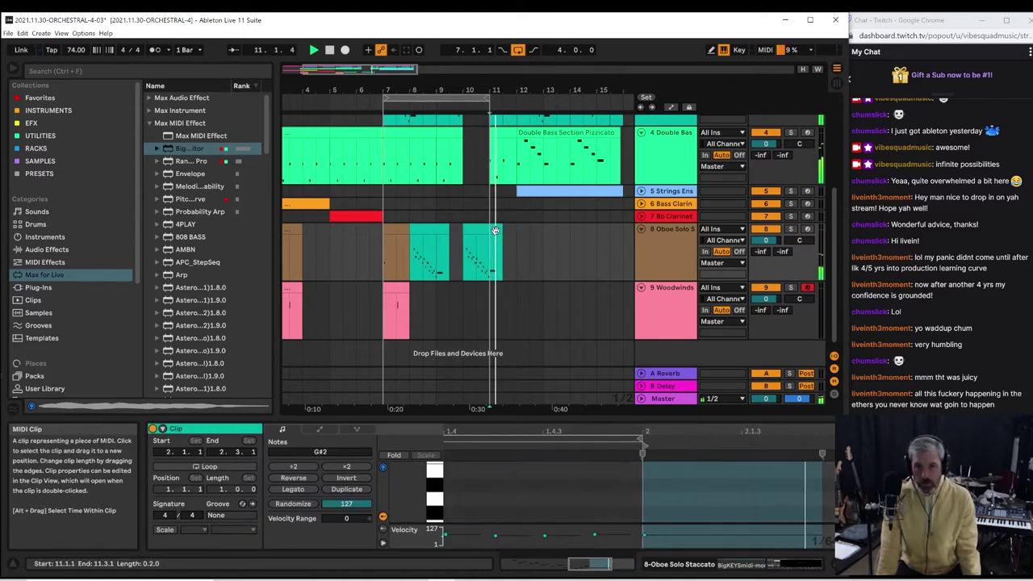
left_click_drag(501, 232, 511, 231)
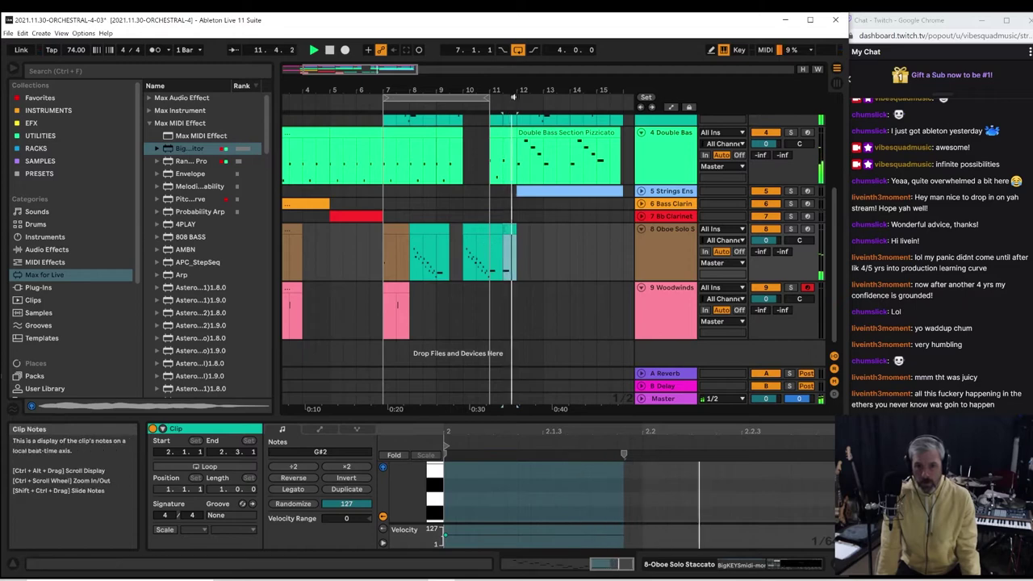
Extend the loop end to bar 12 and play the passage from bar 7
left_click_drag(486, 96, 516, 96)
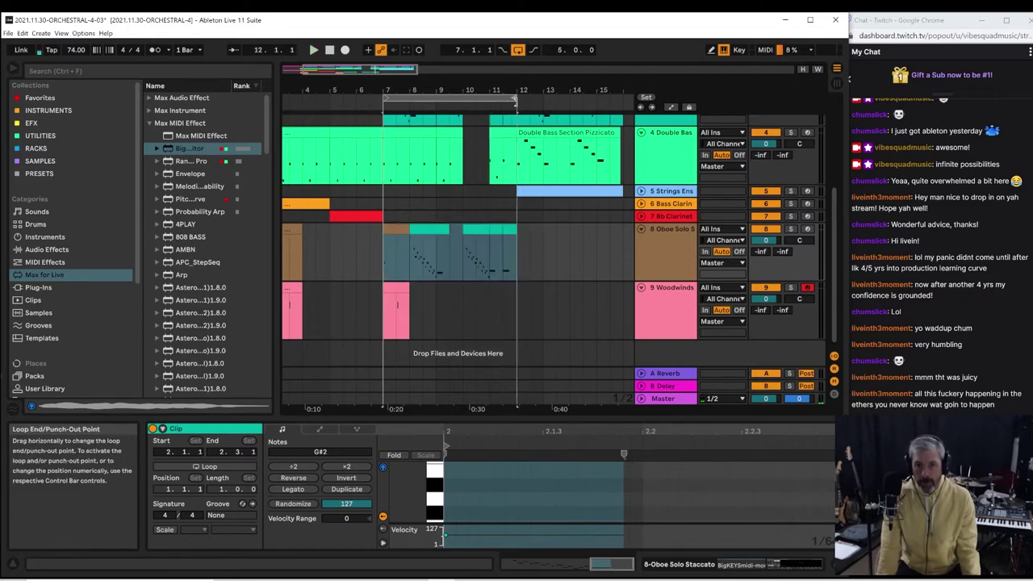
left_click(386, 163)
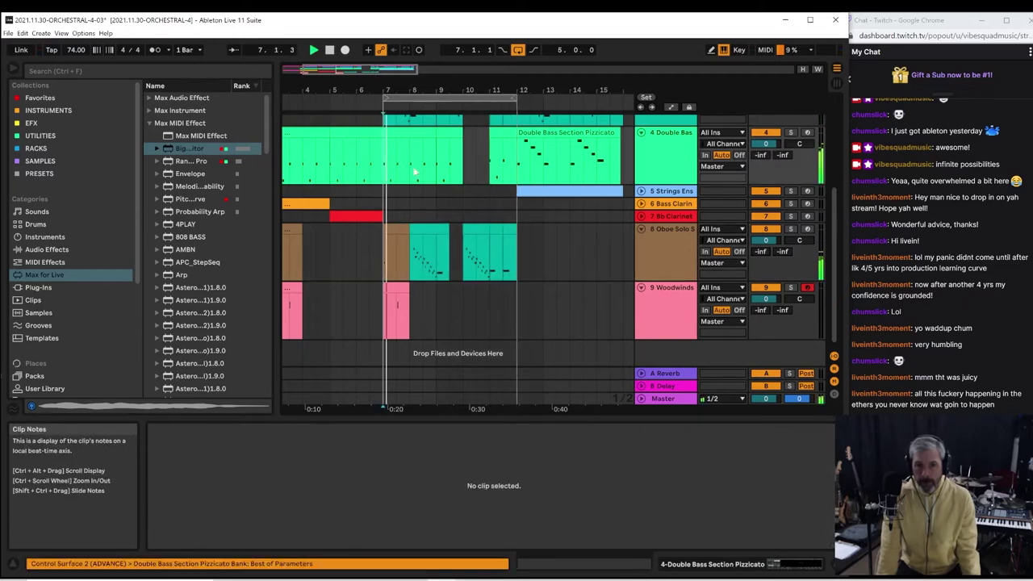
scroll(436, 188, "up", 2)
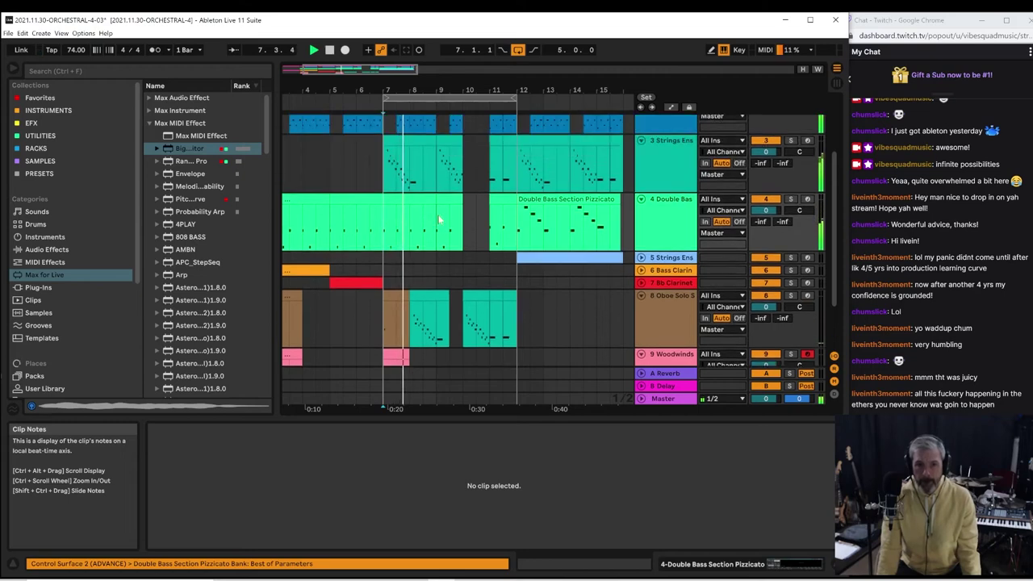
Fill the empty bar 10 on the strings and double bass tracks with copied material and play from there
left_click_drag(434, 226, 477, 143)
scroll(480, 151, "up", 2)
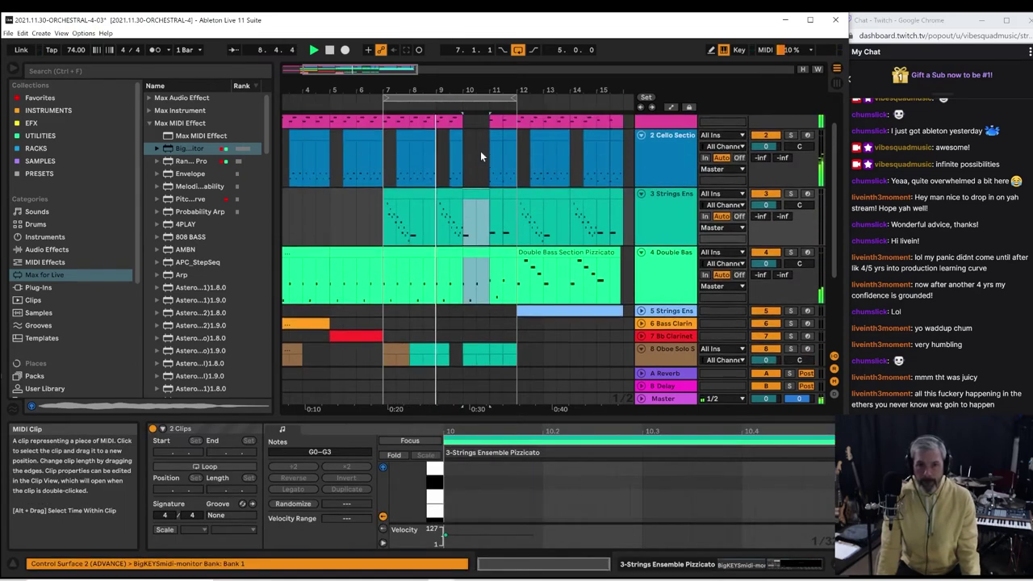
scroll(480, 159, "up", 1)
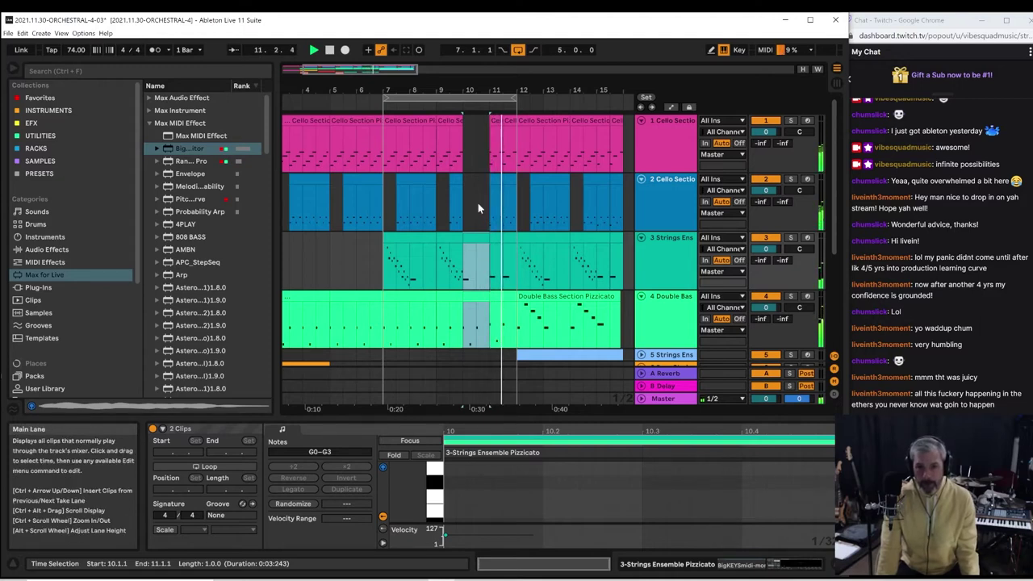
left_click(457, 153)
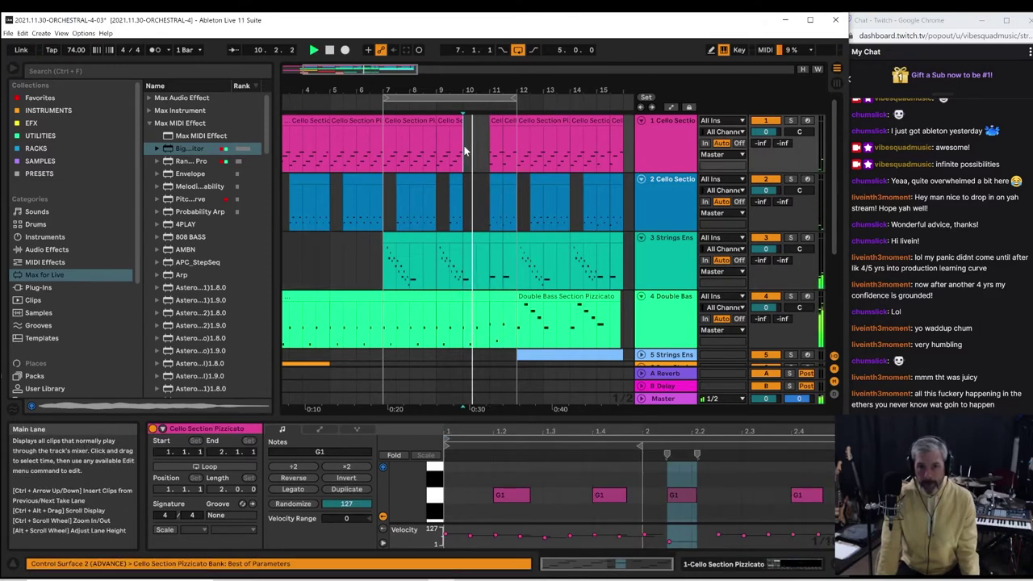
Raise the double bass notes on beats 2 and 3 of bar 10 to D1 and D#1
scroll(464, 255, "down", 3)
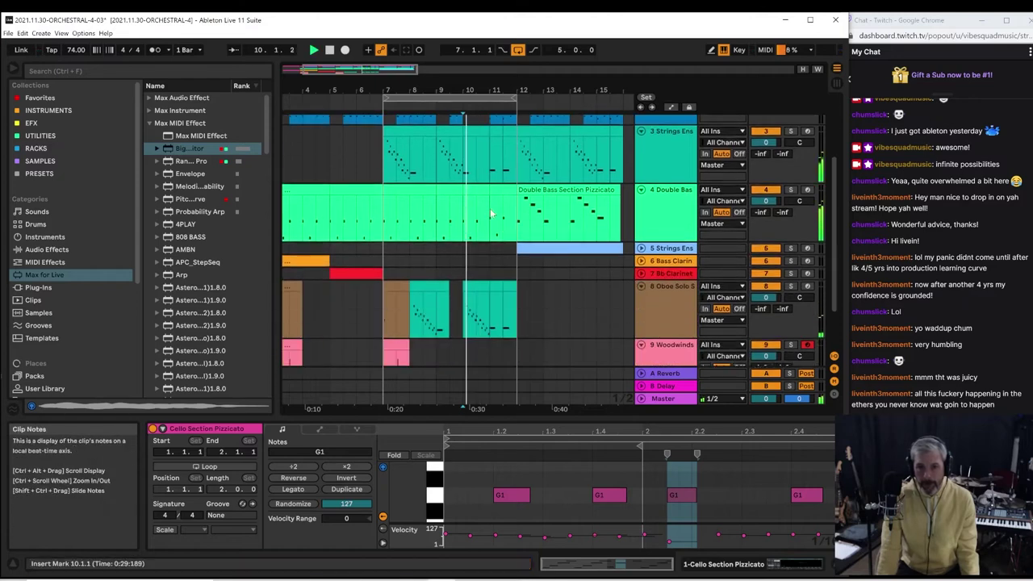
left_click(478, 207)
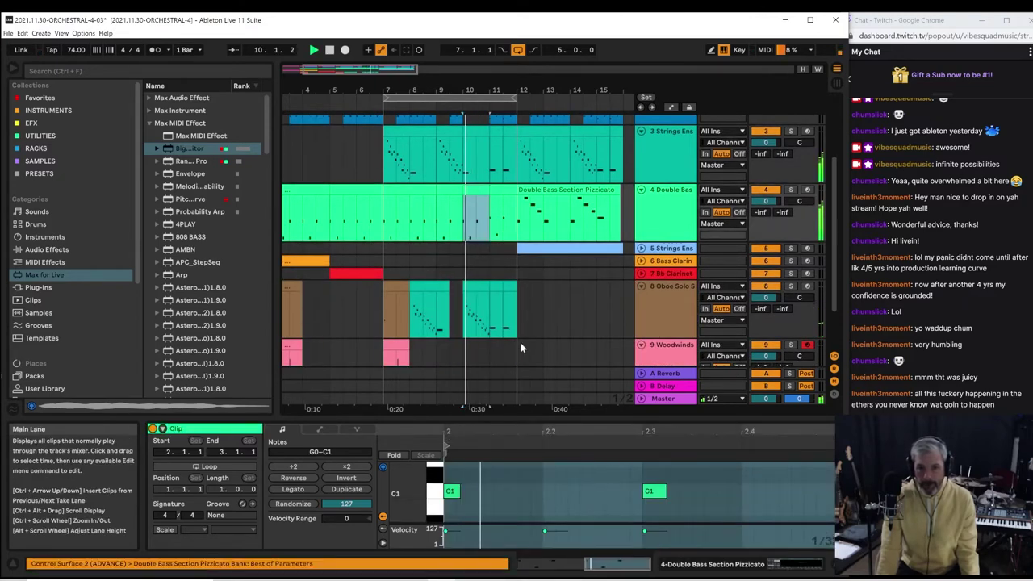
left_click_drag(520, 419, 525, 228)
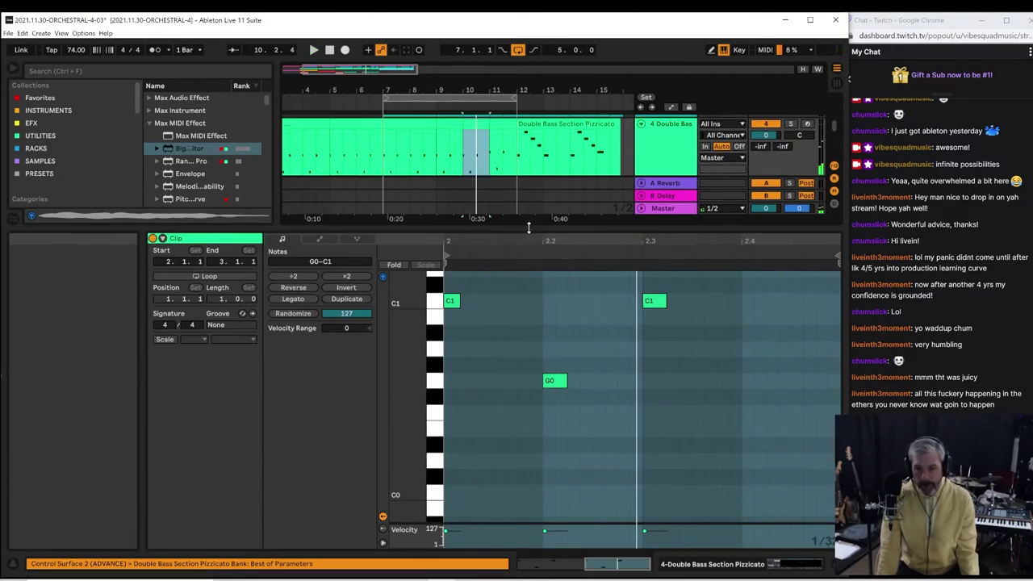
left_click_drag(553, 388, 552, 303)
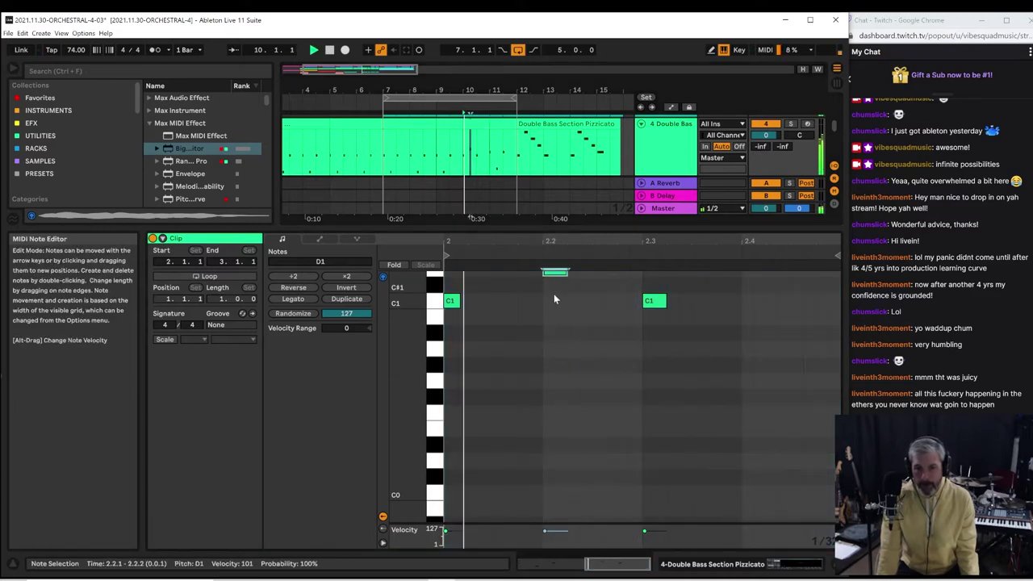
scroll(553, 299, "up", 2)
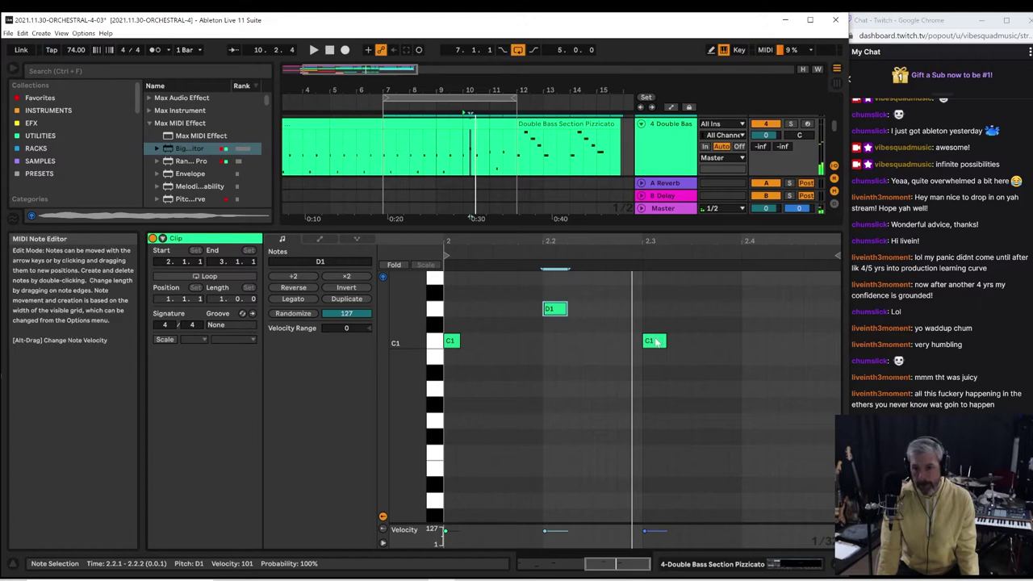
left_click_drag(657, 343, 656, 292)
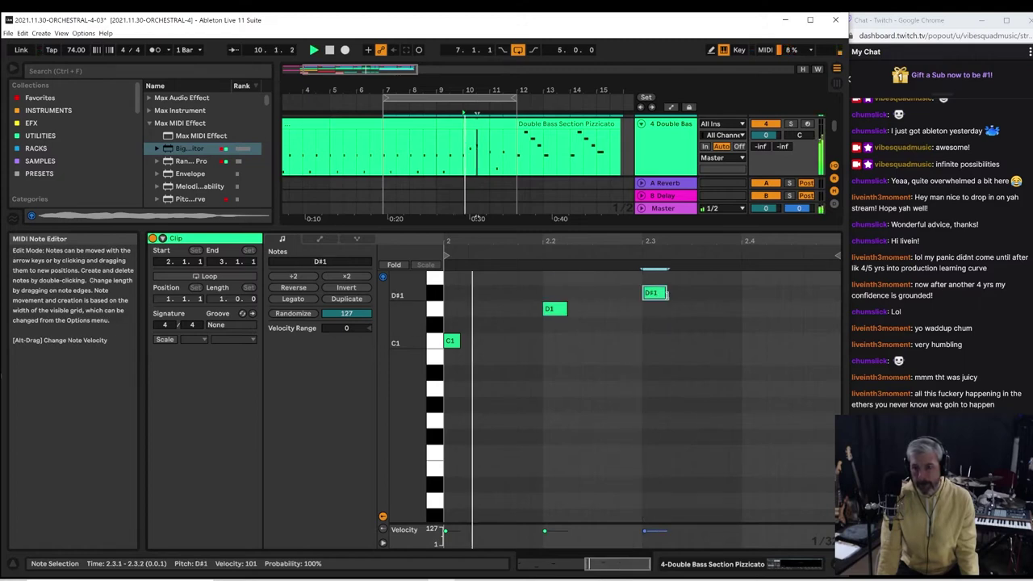
Add an F1 note on beat 4 of bar 10 in the double bass clip and play the line back
scroll(670, 303, "up", 4)
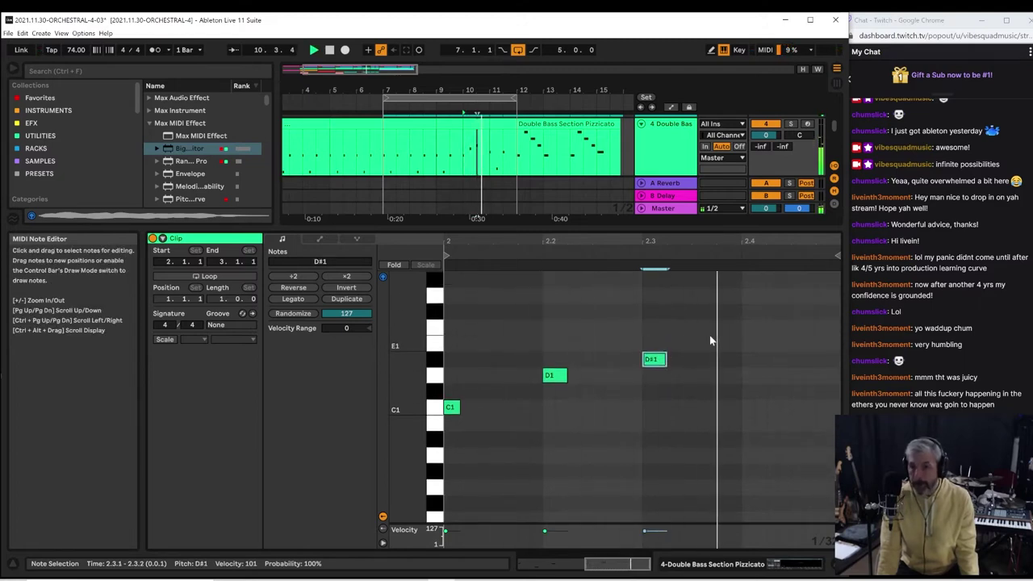
double_click(709, 327)
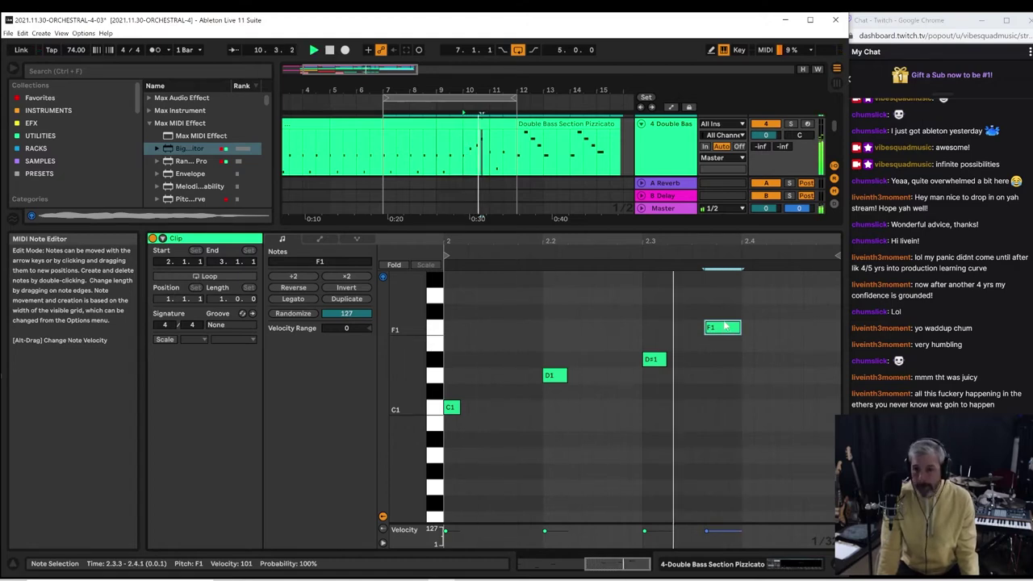
left_click_drag(722, 331, 728, 330)
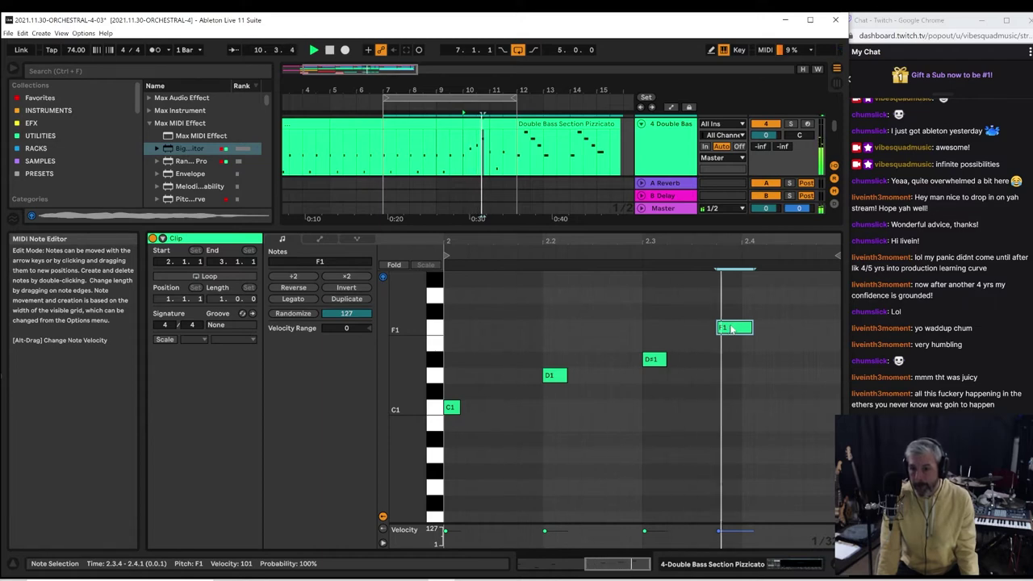
left_click_drag(729, 330, 753, 329)
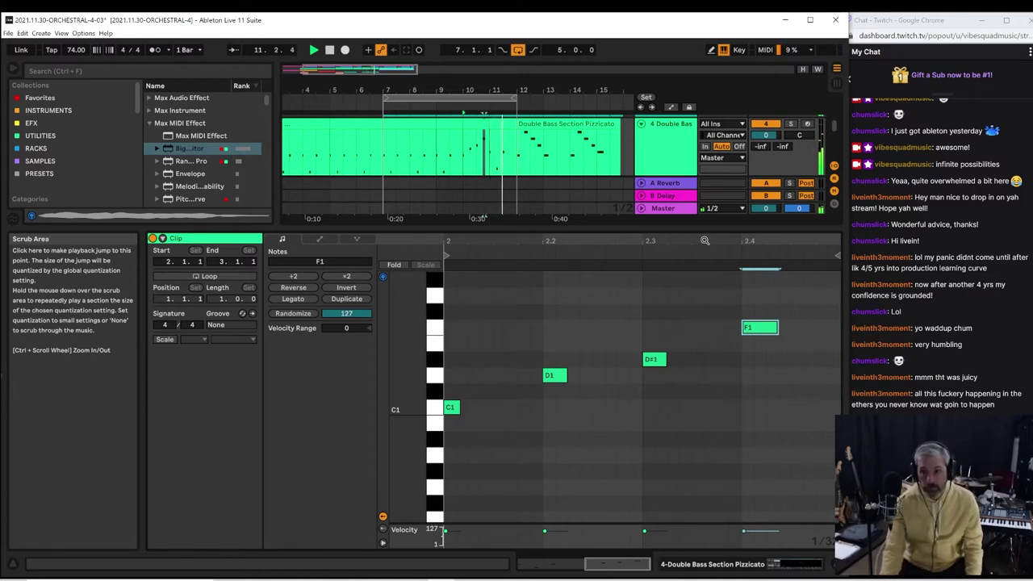
left_click_drag(713, 242, 714, 243)
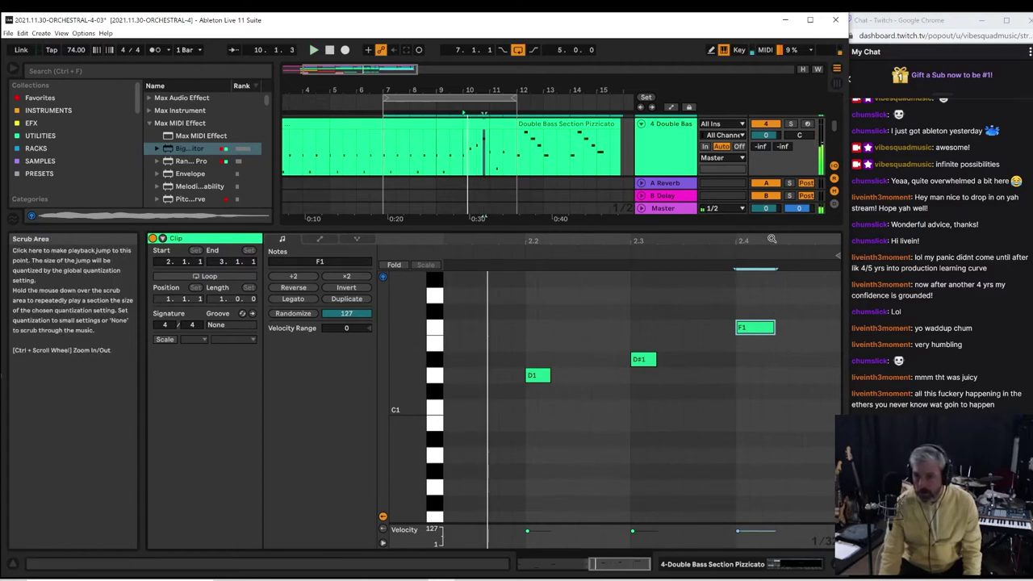
left_click(723, 299)
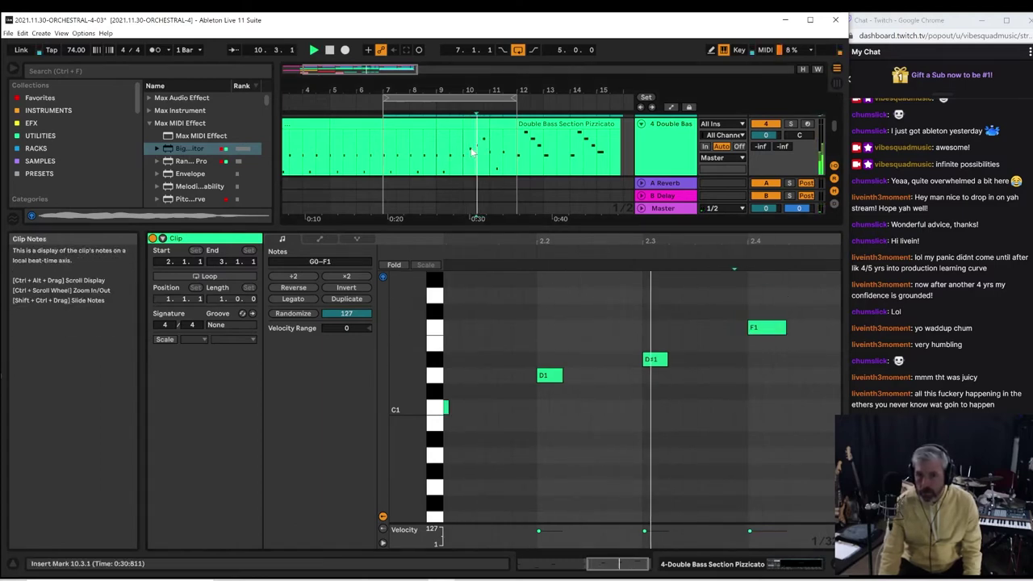
Set the loop to the four bars from bar 12 to bar 16
left_click_drag(510, 94, 492, 93)
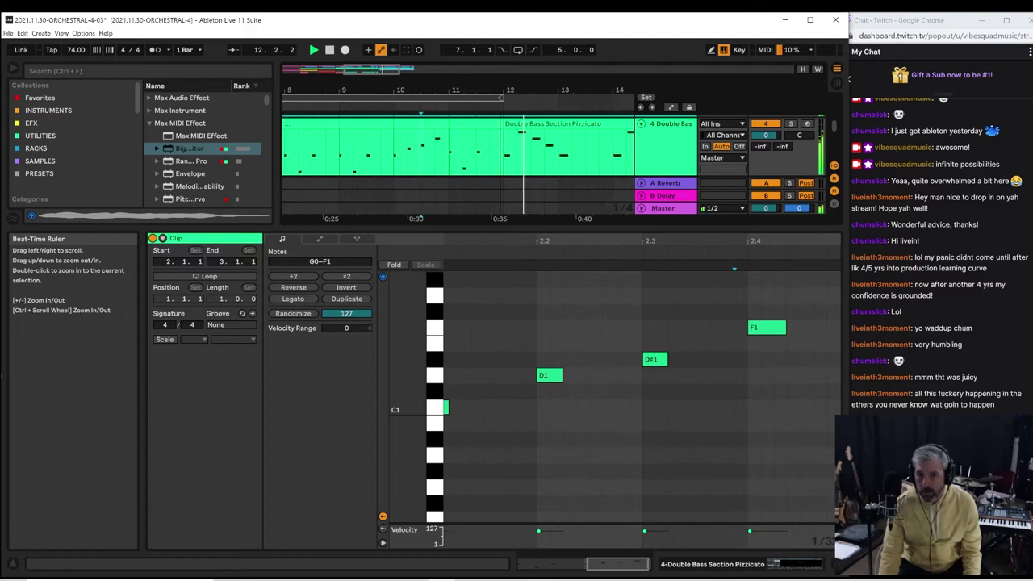
left_click_drag(504, 89, 505, 122)
left_click_drag(406, 98, 439, 97)
left_click(449, 97)
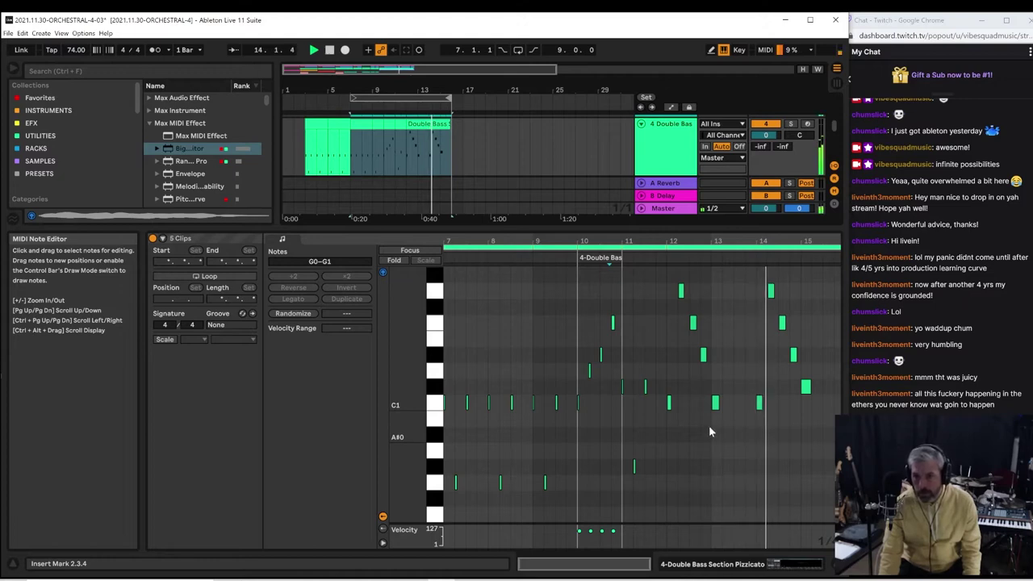
scroll(436, 121, "down", 2)
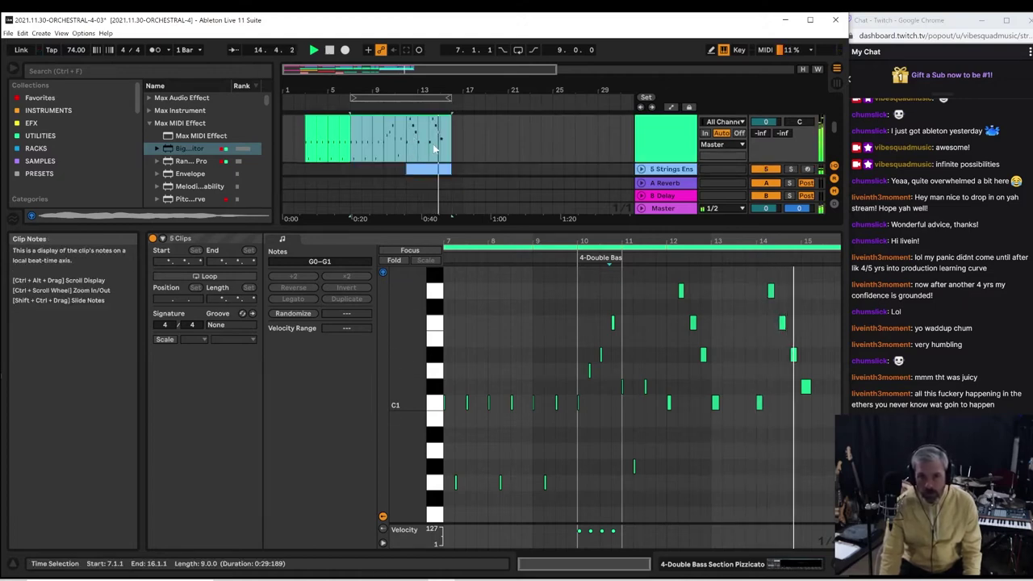
scroll(433, 119, "down", 3)
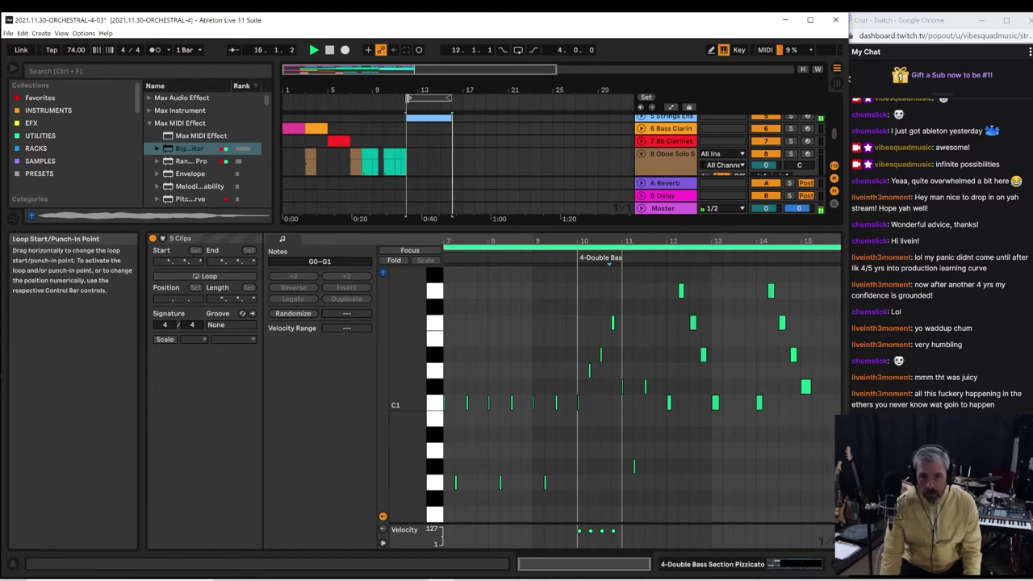
left_click(407, 99)
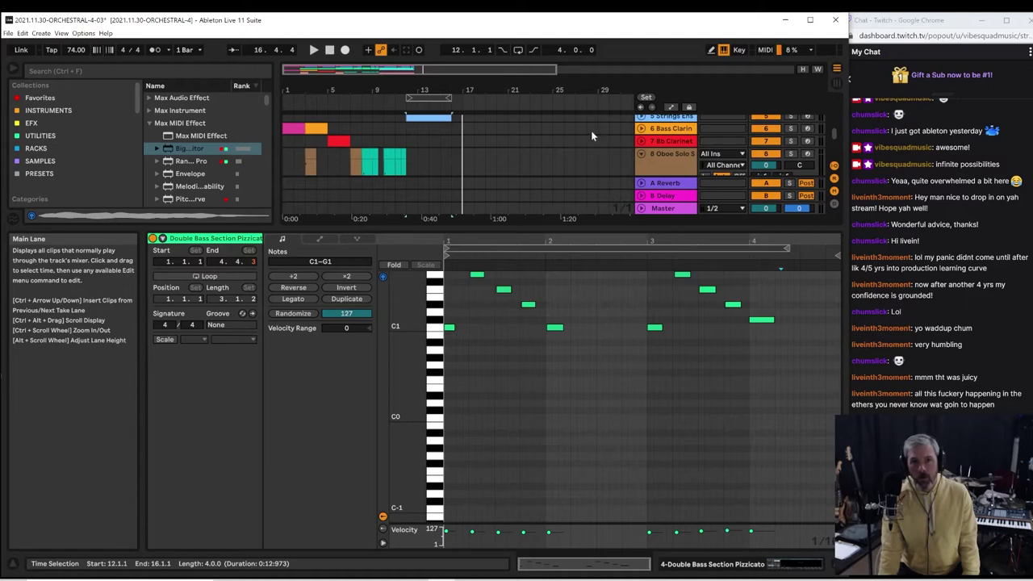
Play the arrangement from bar 11 and open the woodwinds clip that starts at bar 12
scroll(613, 149, "down", 2)
left_click(391, 151)
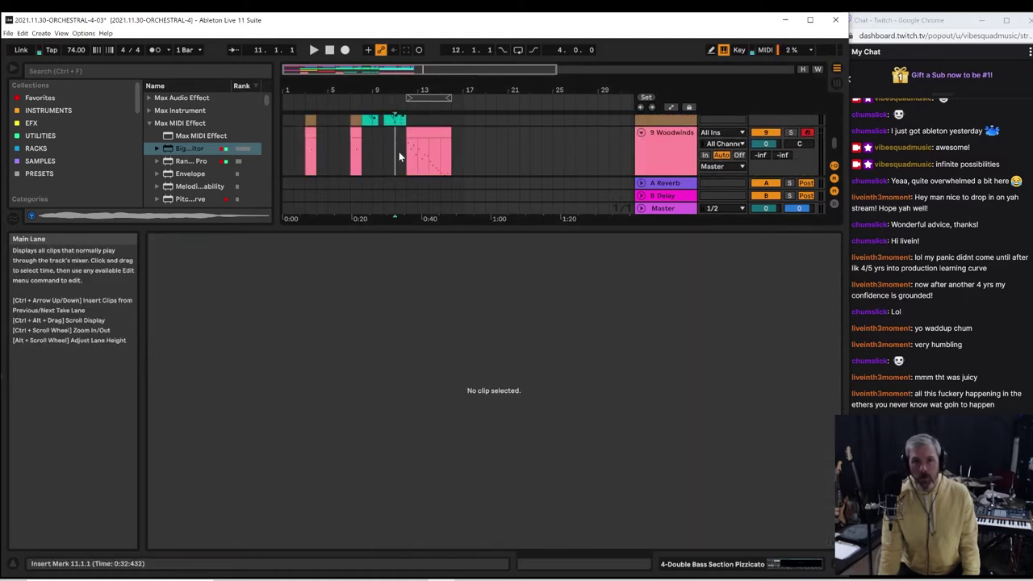
key("space")
left_click(424, 133)
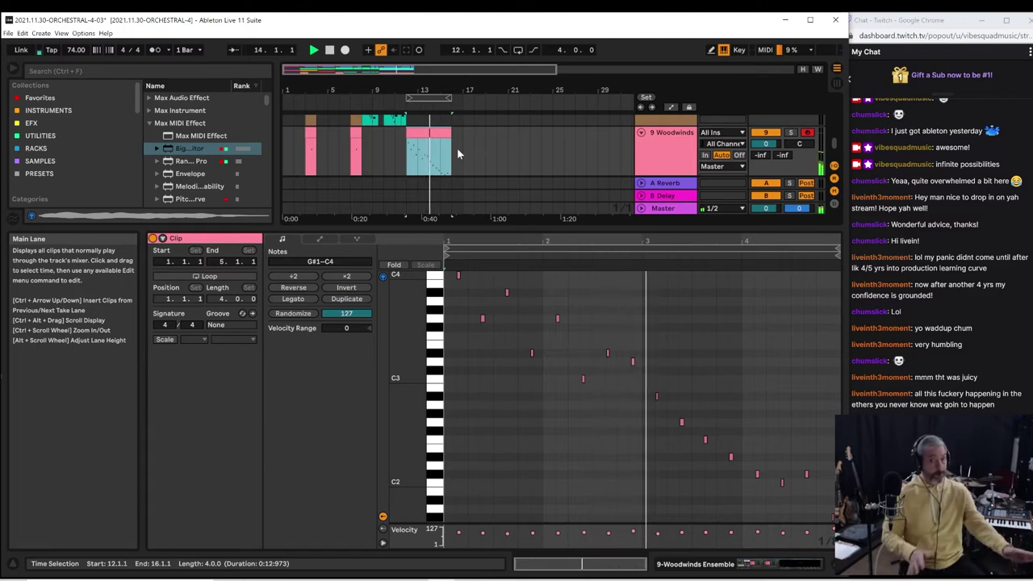
key("space")
Deactivate the D3 note at the end of the second bar in the woodwinds clip and play the line back
left_click(633, 362)
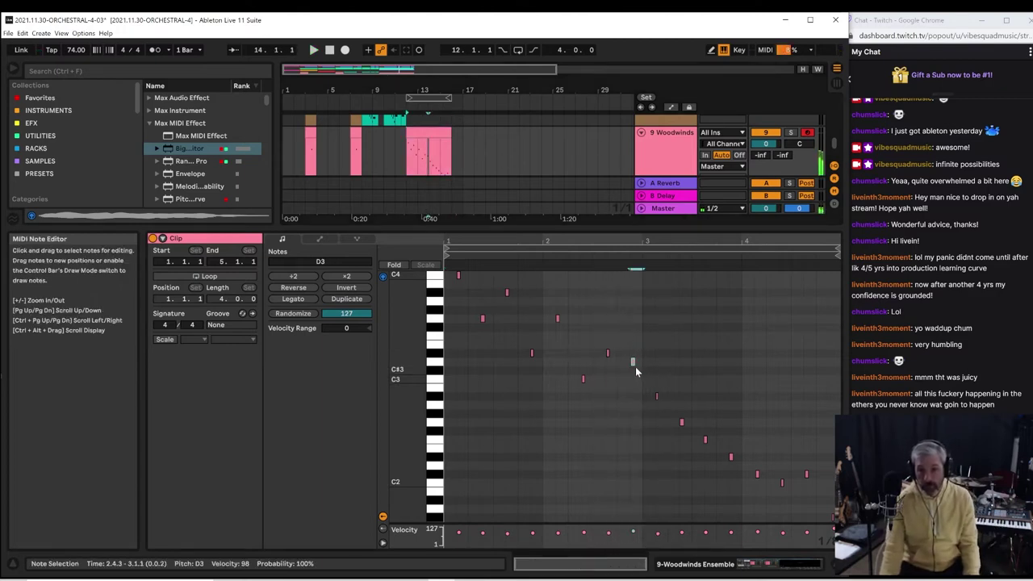
key("Delete")
key("space")
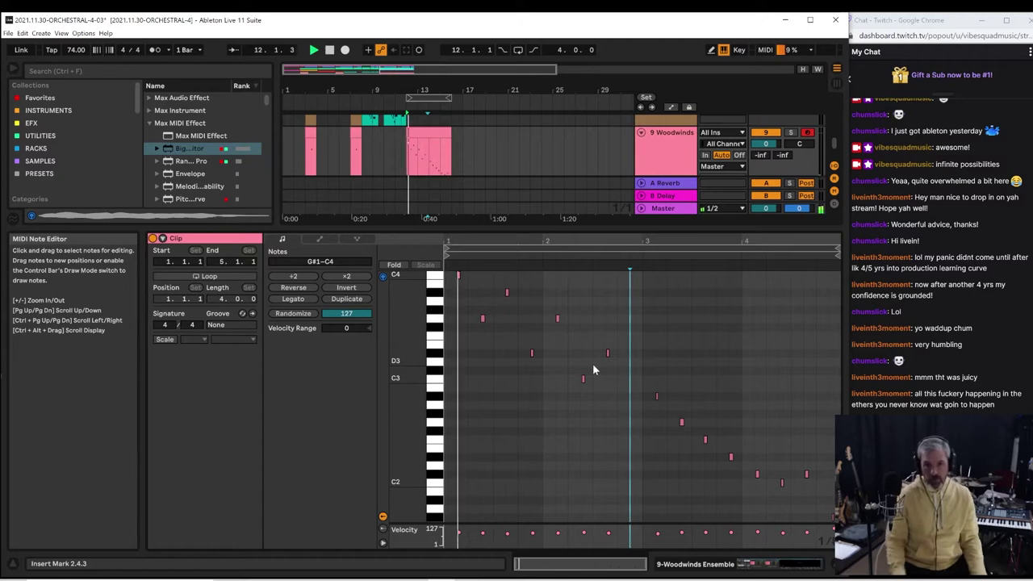
key("ctrl+z")
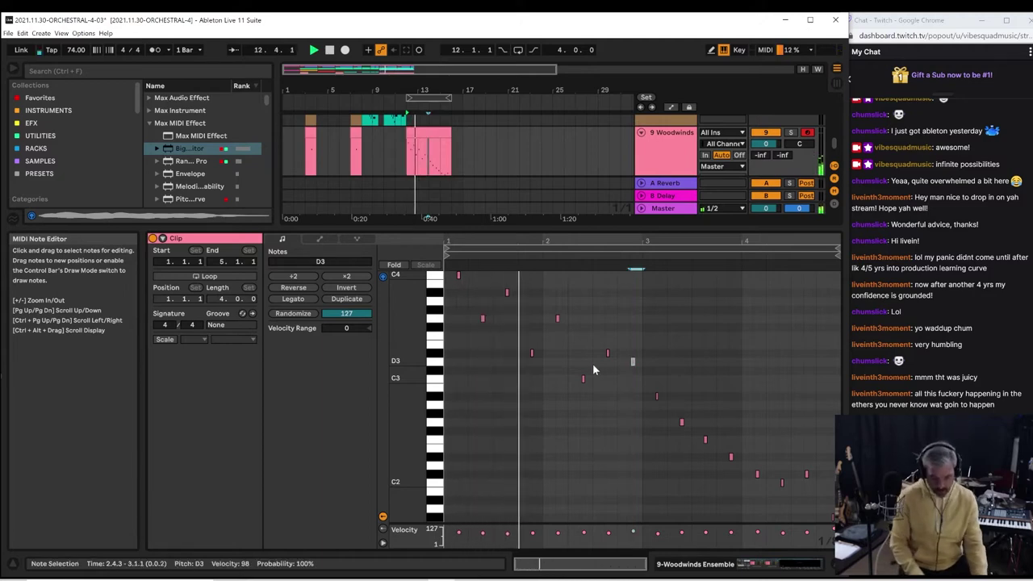
key("0")
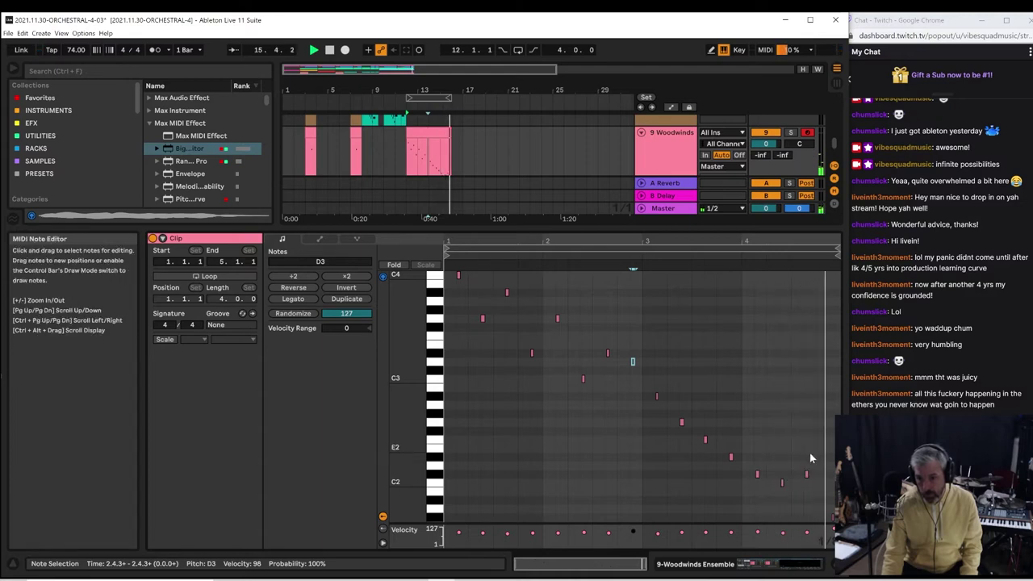
left_click(831, 510)
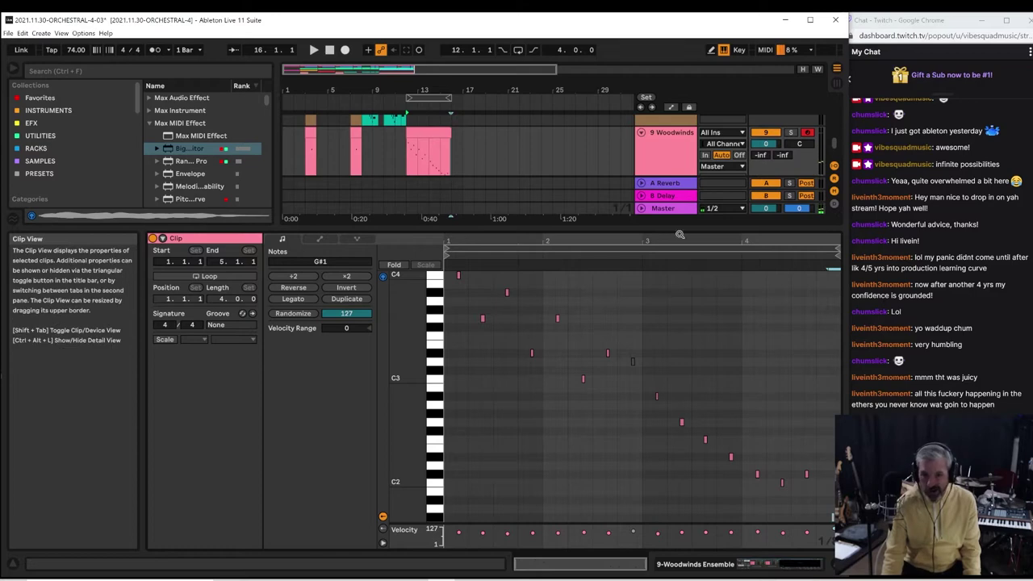
key("space")
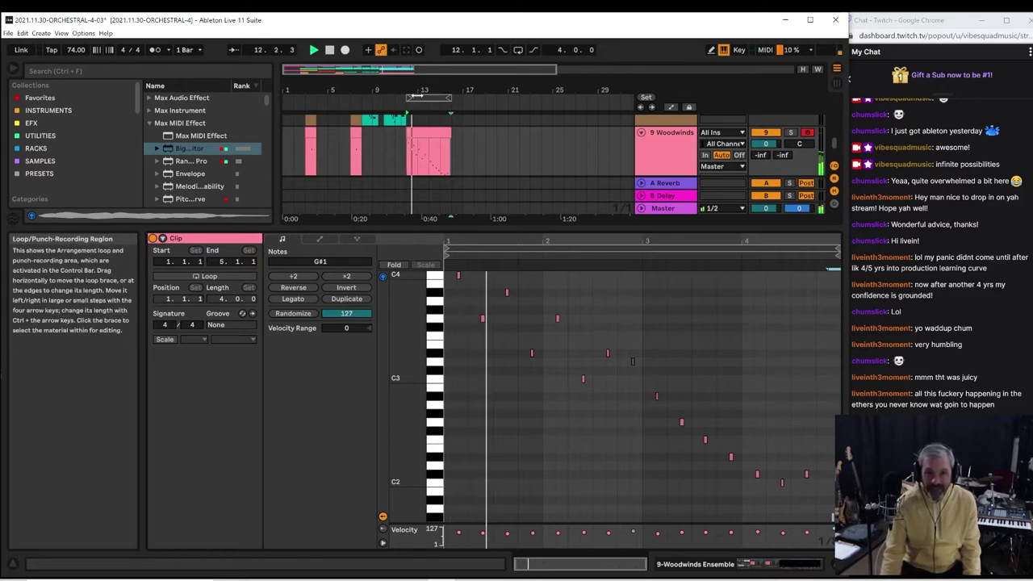
Save the Live Set as a new version named 2021.11.30-ORCHESTRAL-4-04
left_click(8, 33)
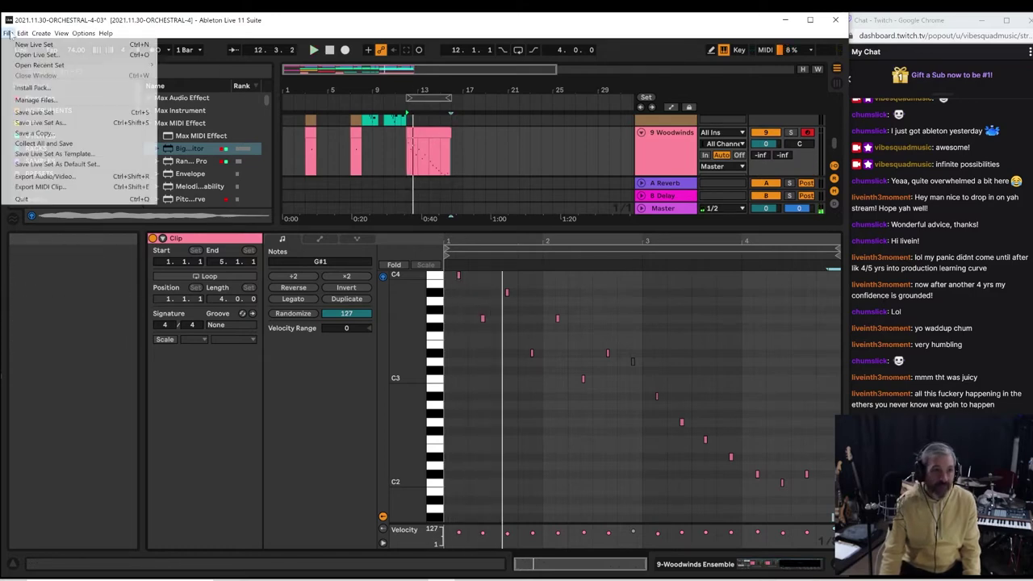
left_click(39, 123)
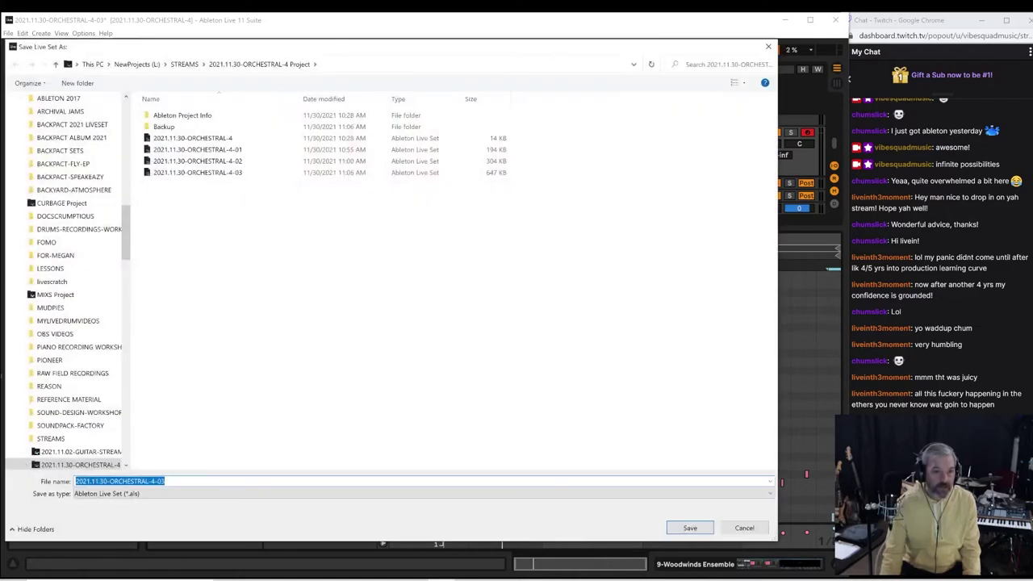
key("Return")
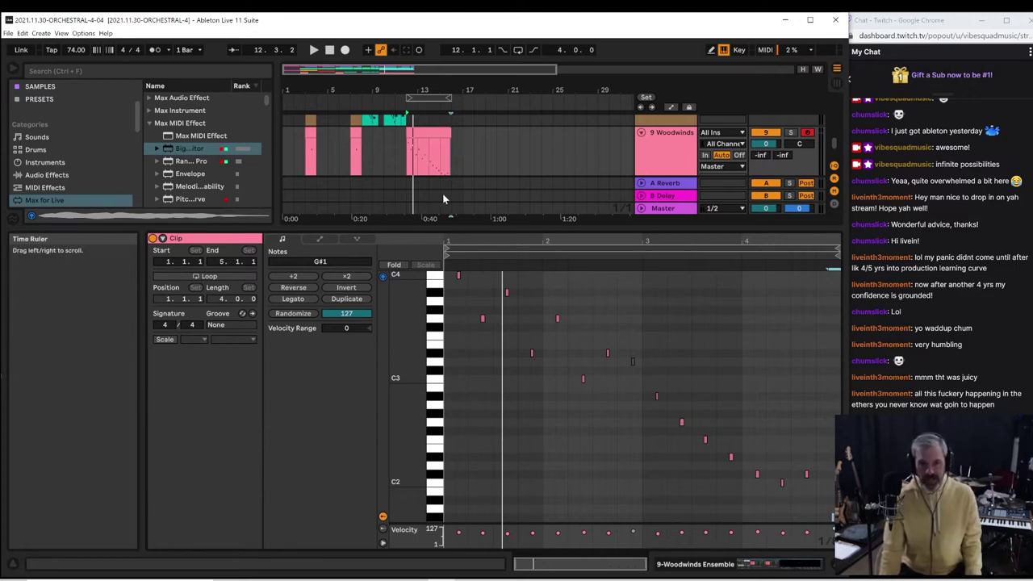
Set the loop to the 15 bars from bar 1 to bar 16 and select everything inside it
left_click_drag(419, 102, 359, 97)
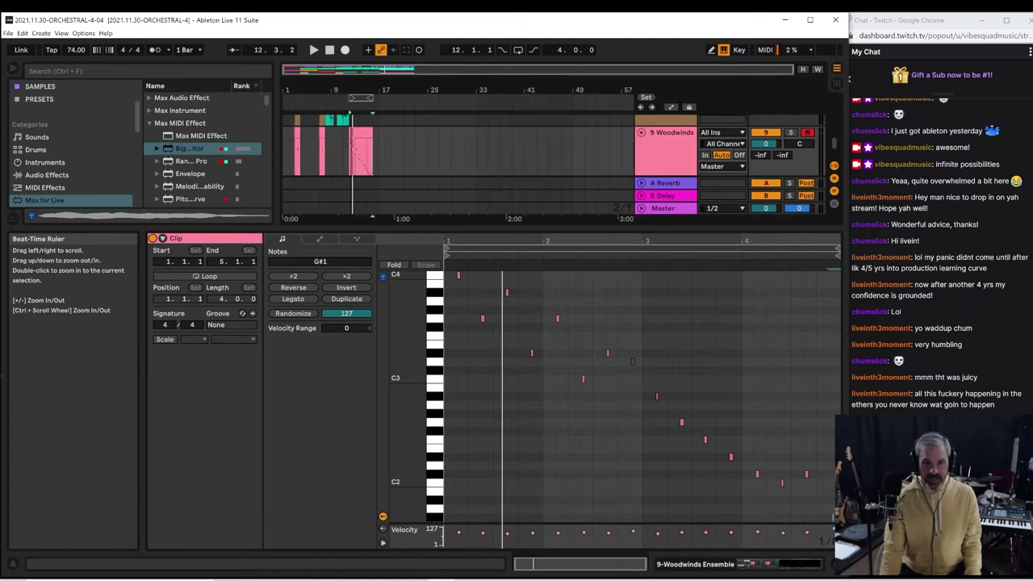
left_click_drag(379, 218, 452, 181)
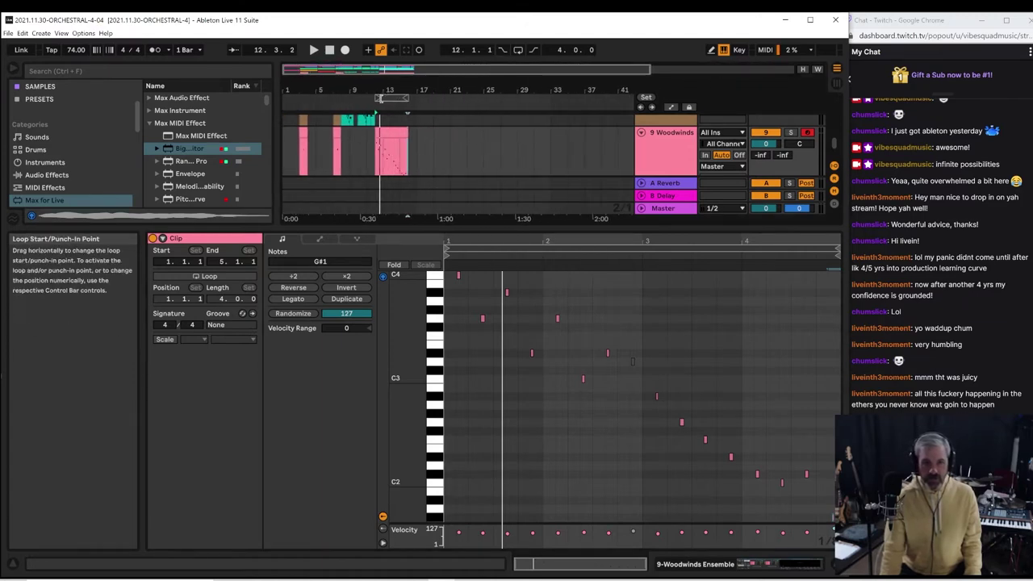
left_click(348, 97)
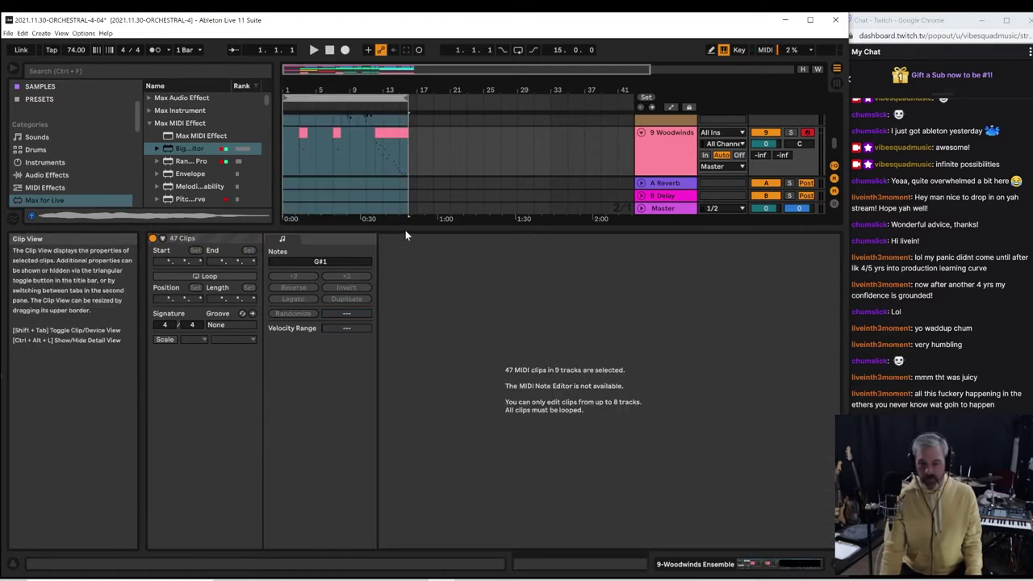
Enlarge the arrangement area and fold the Woodwinds and Oboe Solo tracks
left_click_drag(405, 235, 399, 423)
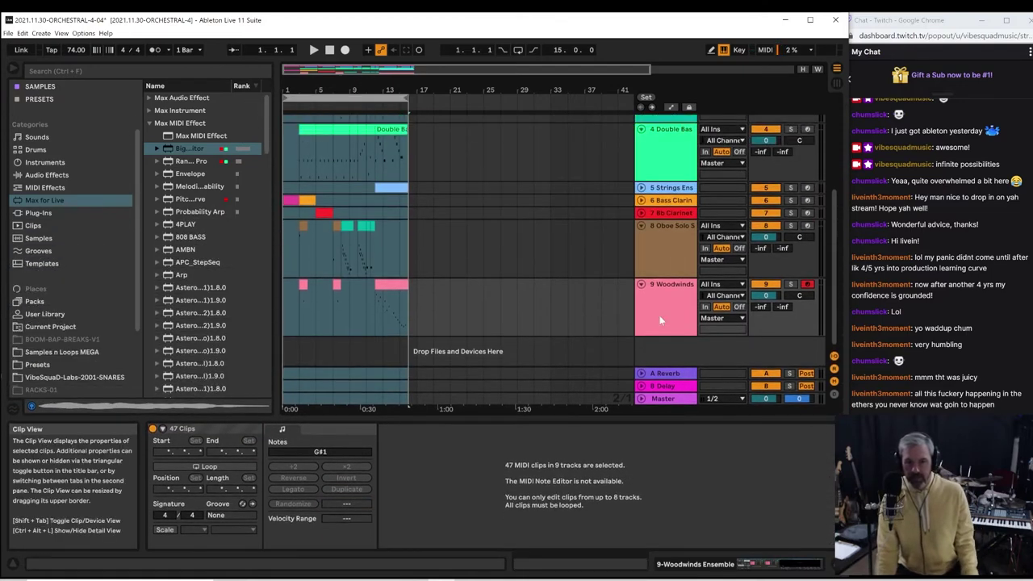
left_click(642, 284)
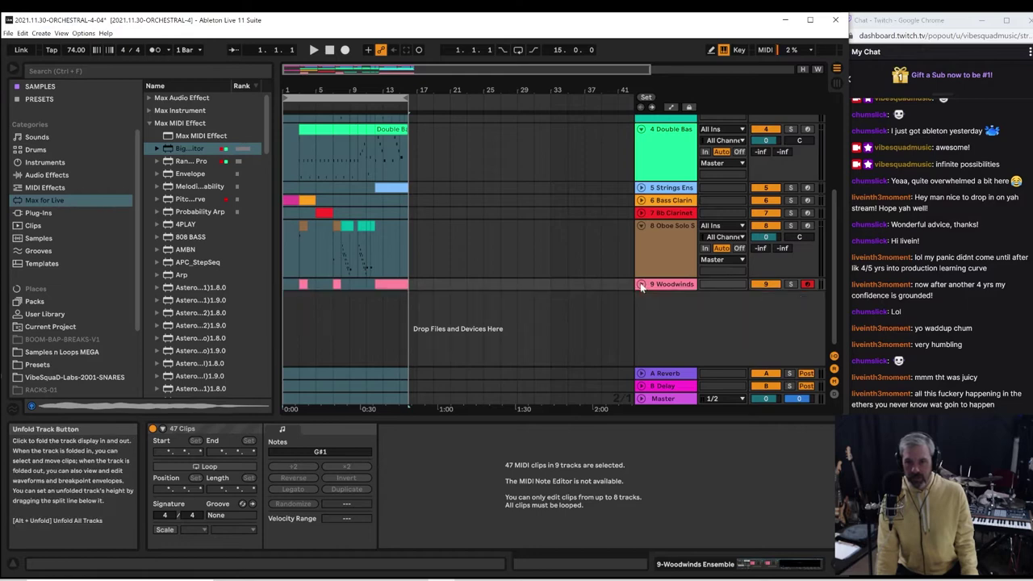
left_click(642, 226)
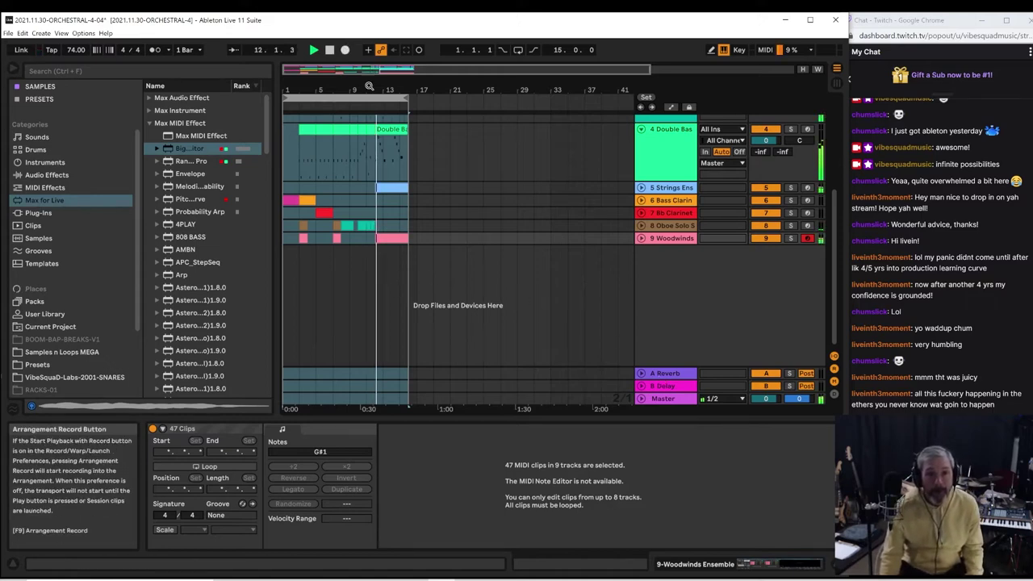
Play the arrangement from bar 9
left_click_drag(364, 90, 451, 90)
left_click(437, 177)
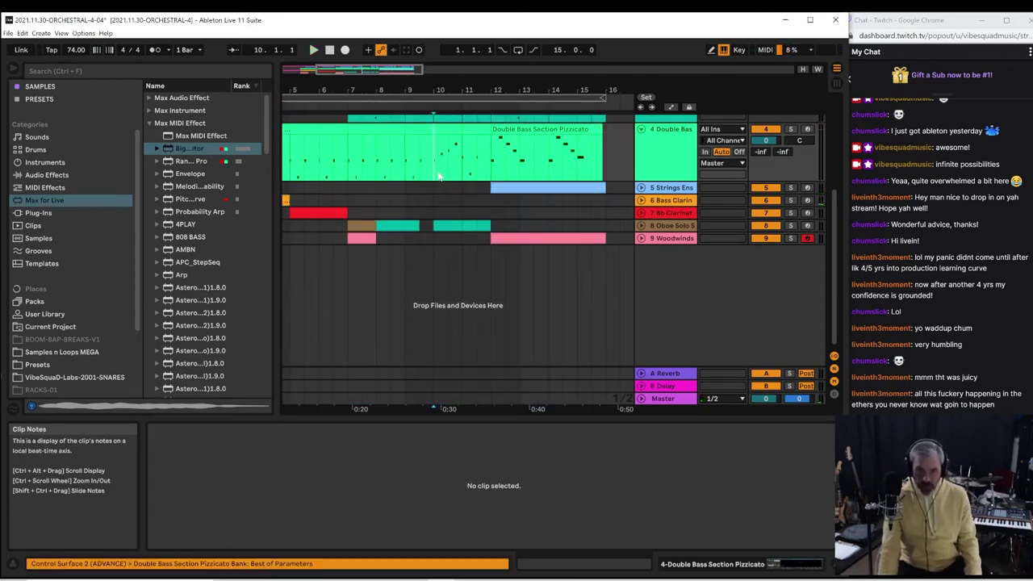
left_click(433, 170)
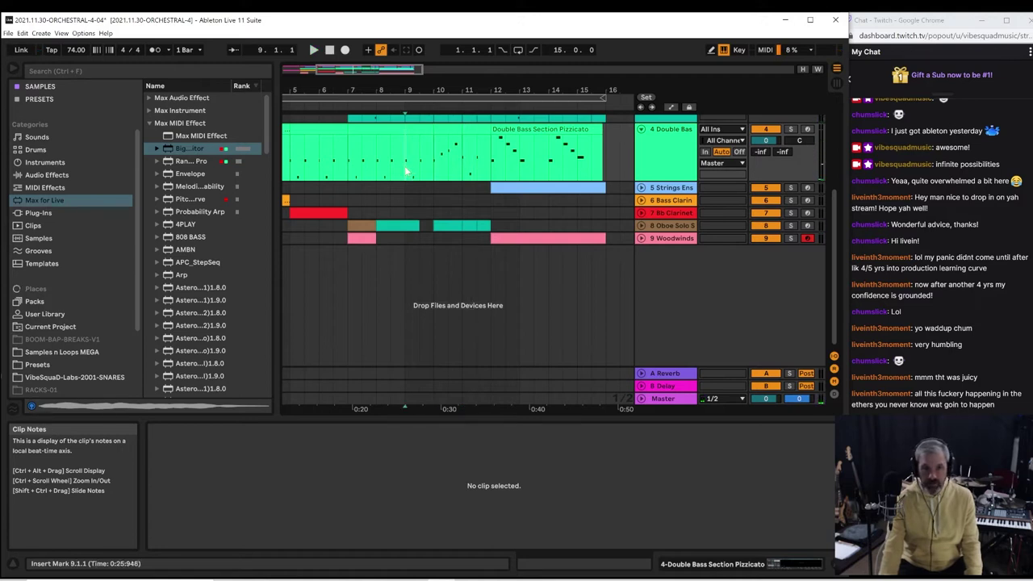
key("space")
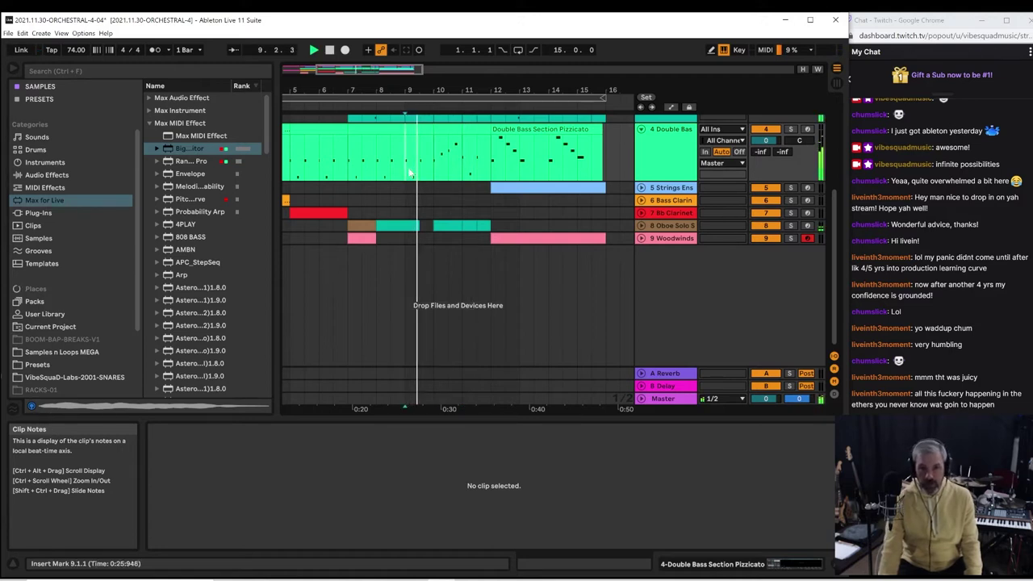
Add a locator at bar 11 and play up to it from bar 10
left_click_drag(412, 408, 412, 451)
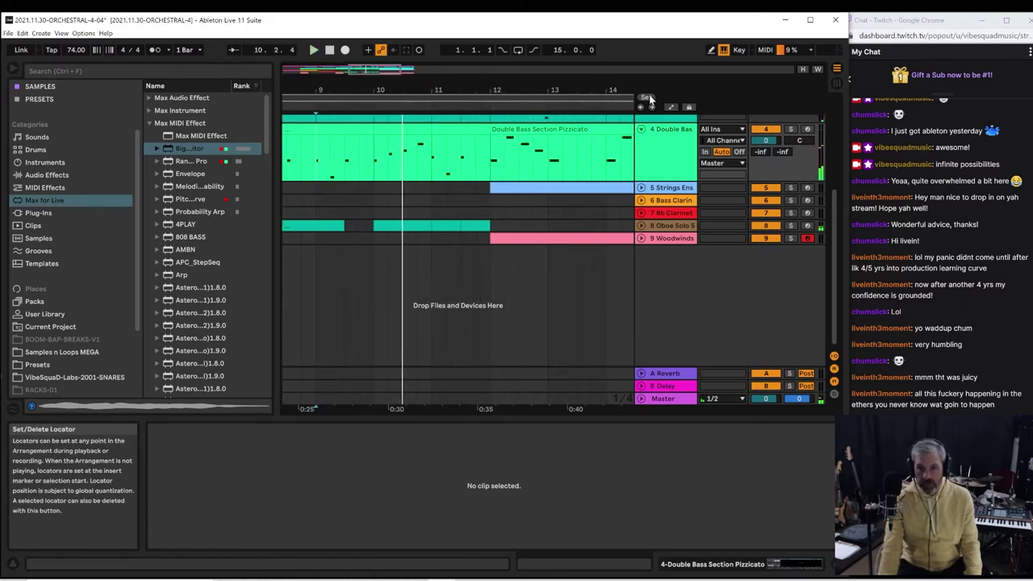
left_click_drag(317, 109, 350, 110)
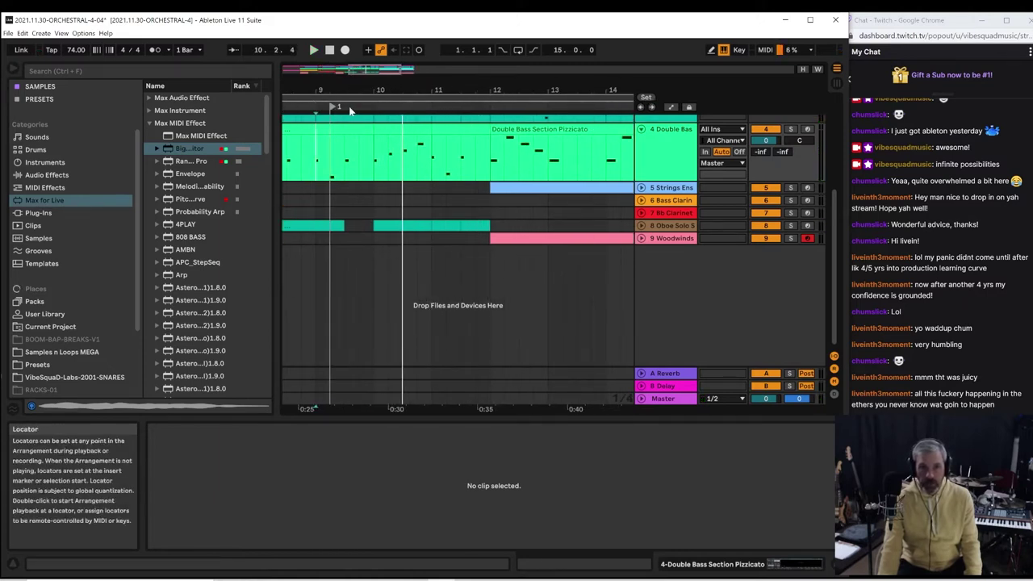
left_click(365, 172)
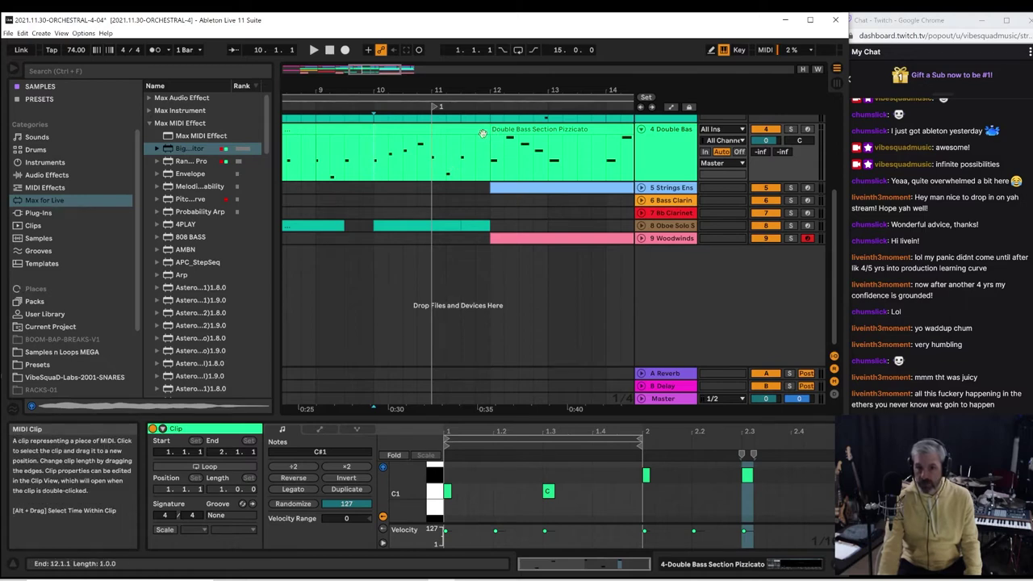
key("space")
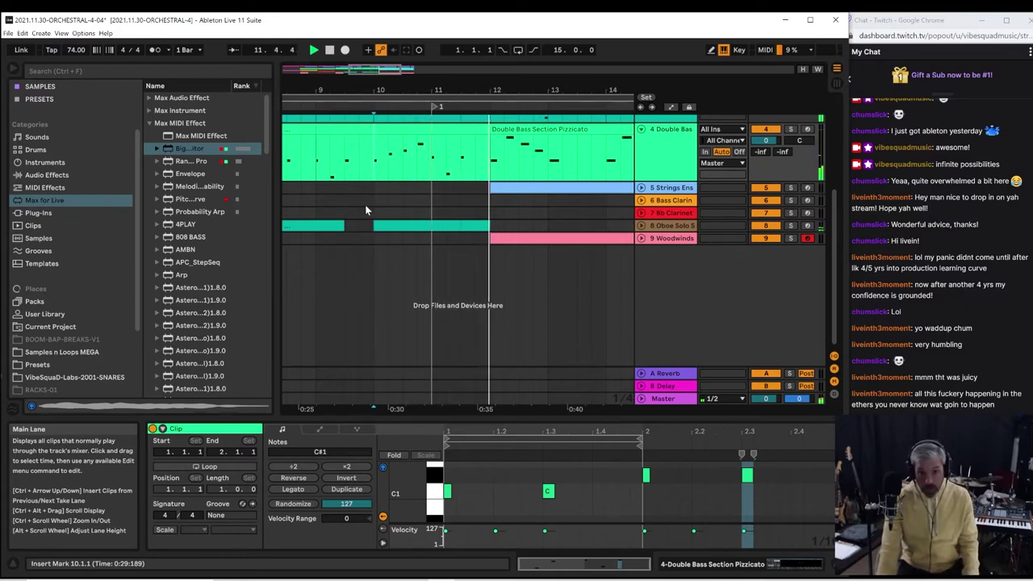
Set the loop to the single bar 11 and insert one bar of silence there across all tracks
left_click(492, 150)
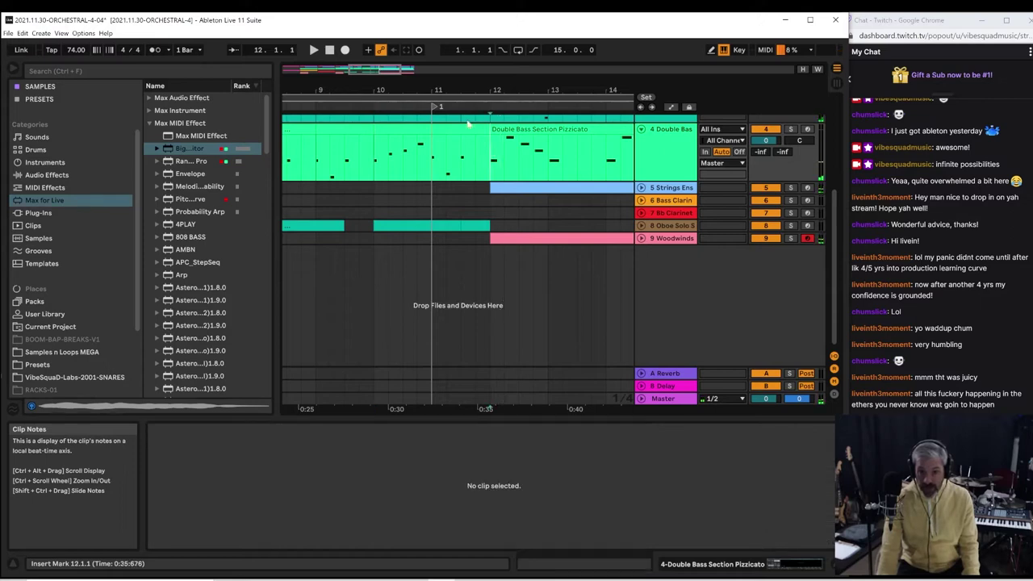
left_click(448, 99)
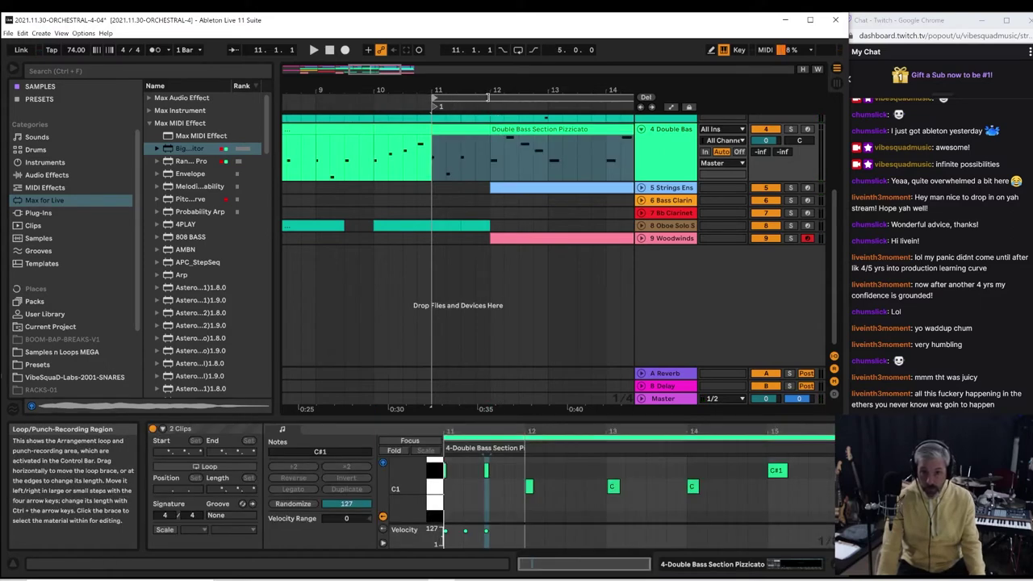
left_click(487, 97, "shift")
key("ctrl+l")
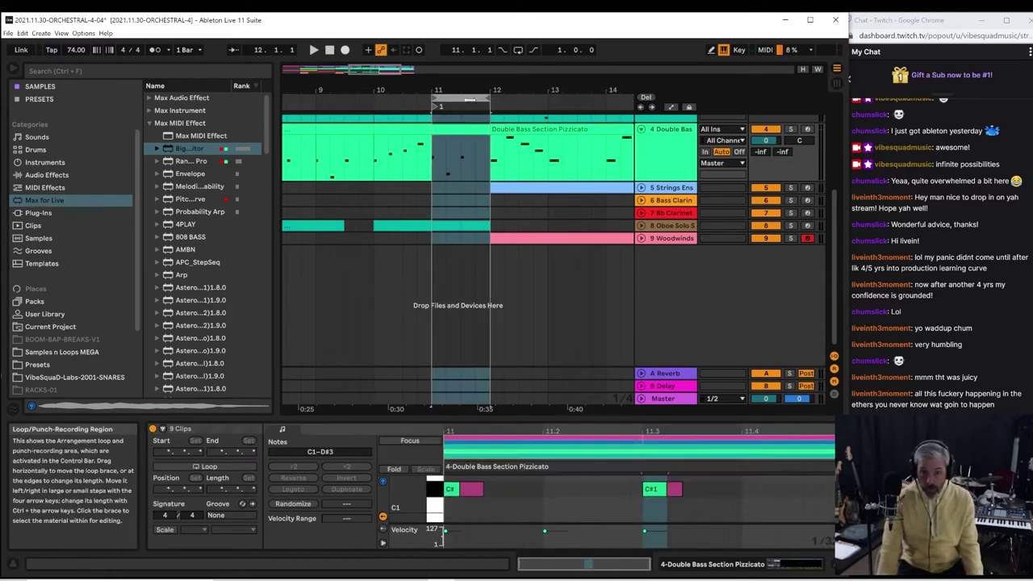
left_click(40, 33)
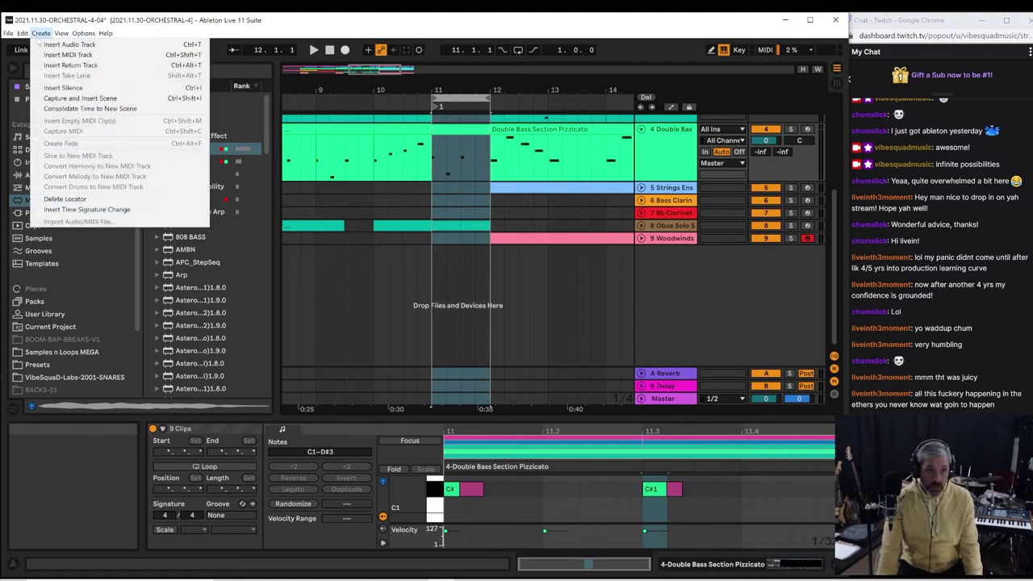
left_click(58, 88)
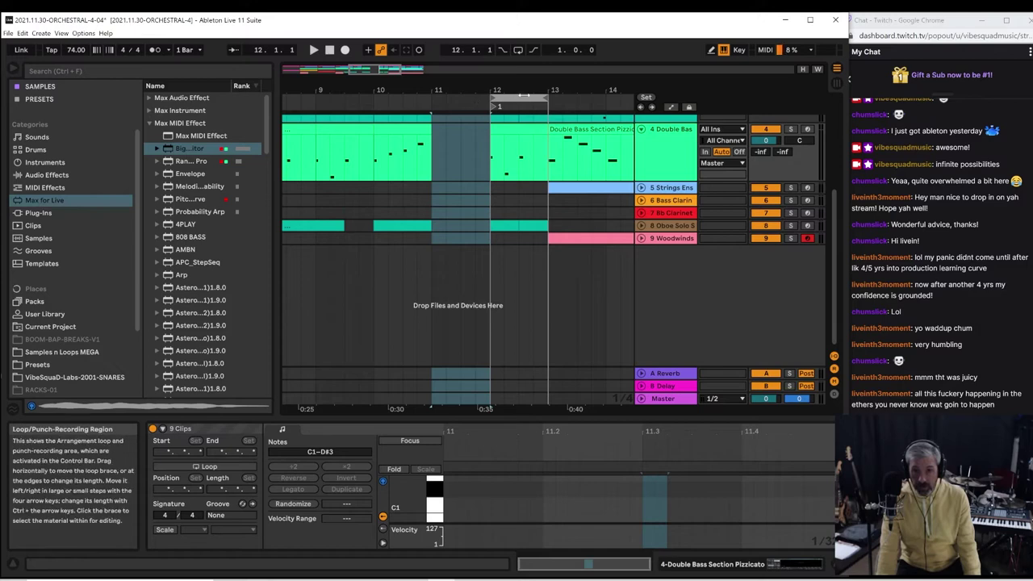
Copy the content of bar 12 on all tracks into the empty bar 11
left_click_drag(464, 98, 523, 99)
key("ctrl+z")
key("ctrl+z")
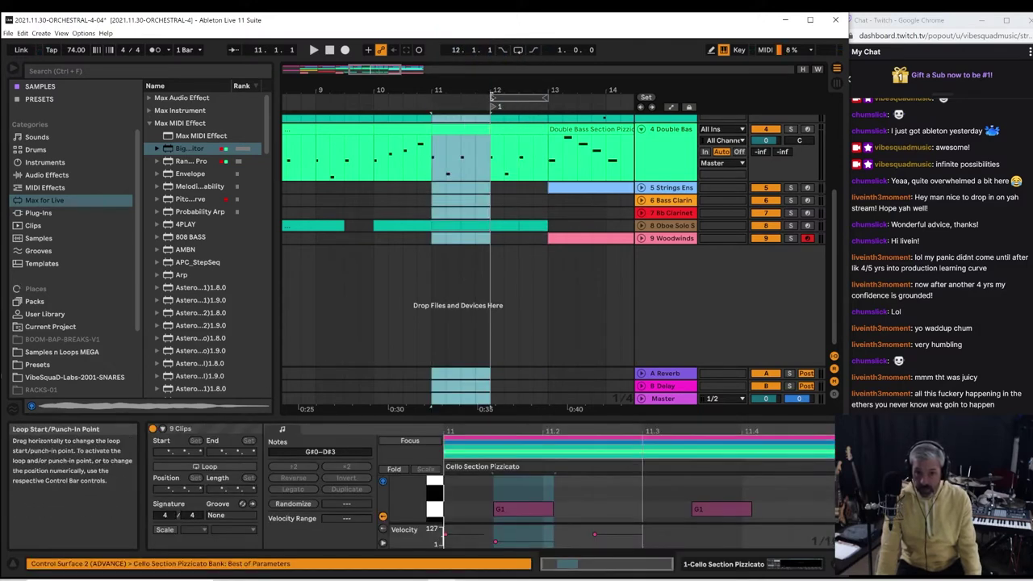
Loop the section from bar 8 to 15.3.1 and play through the extended passage
left_click_drag(493, 97, 348, 110)
left_click_drag(460, 90, 585, 97)
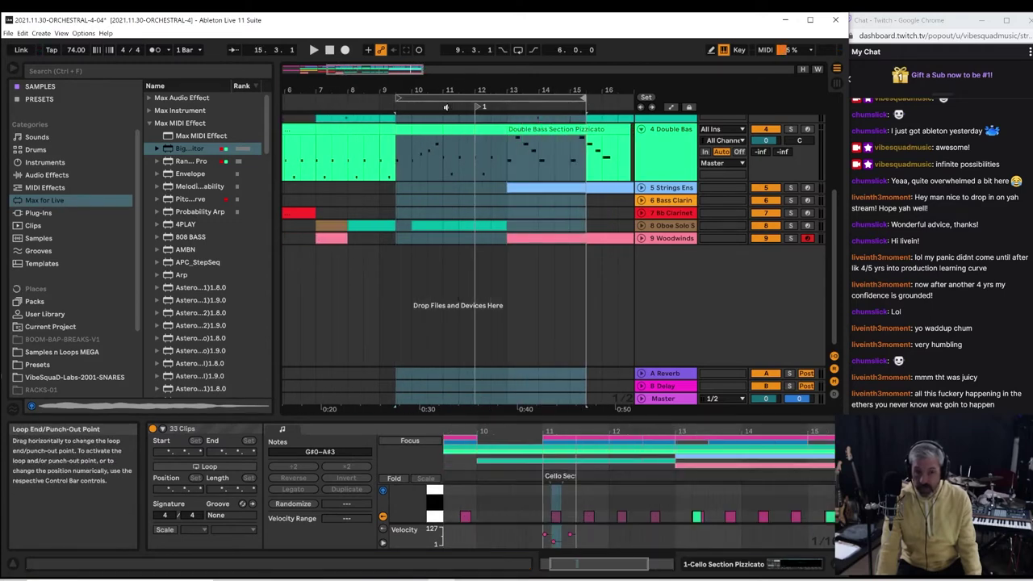
left_click_drag(397, 98, 364, 97)
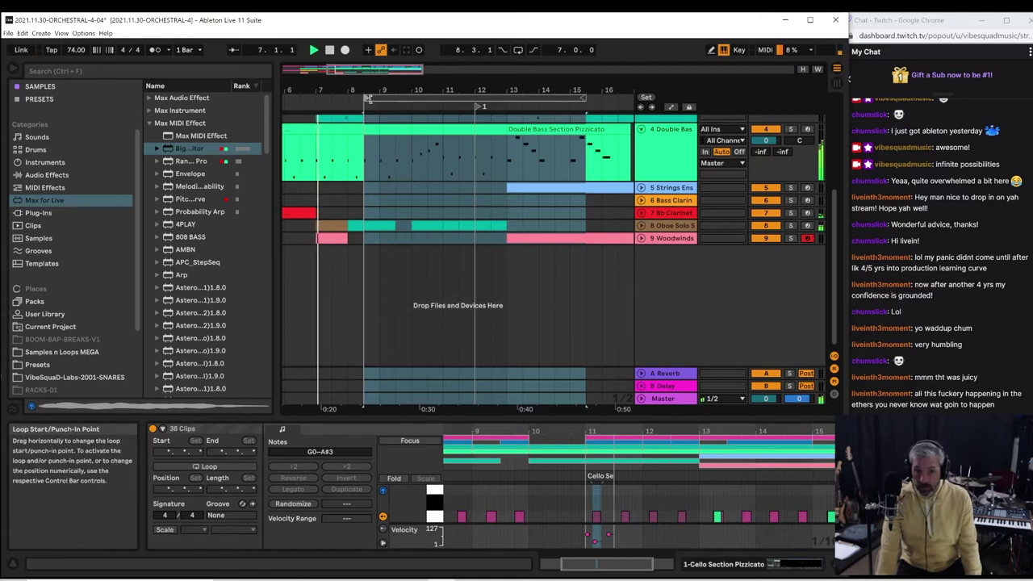
left_click_drag(378, 98, 371, 99)
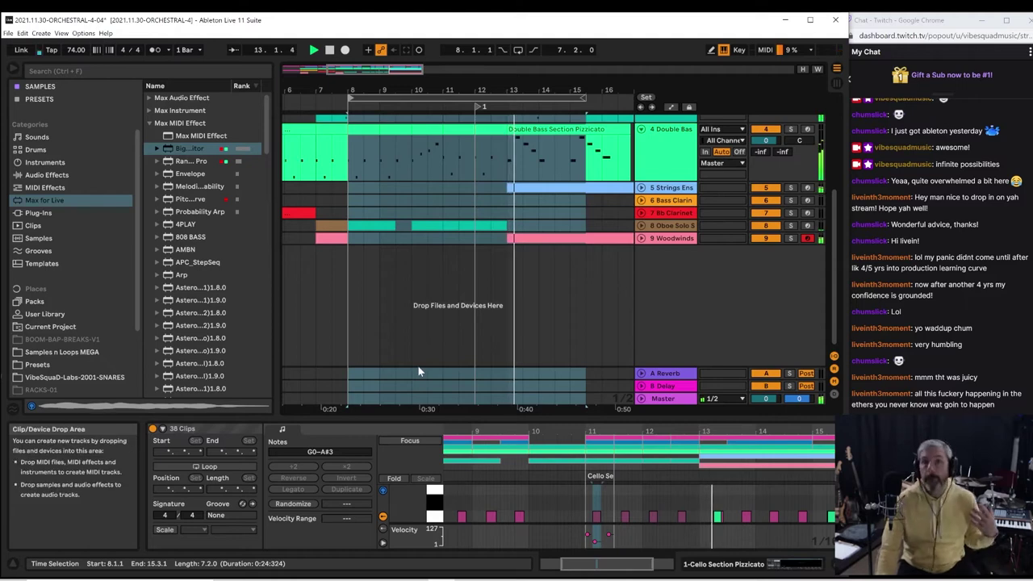
key("space")
key("space")
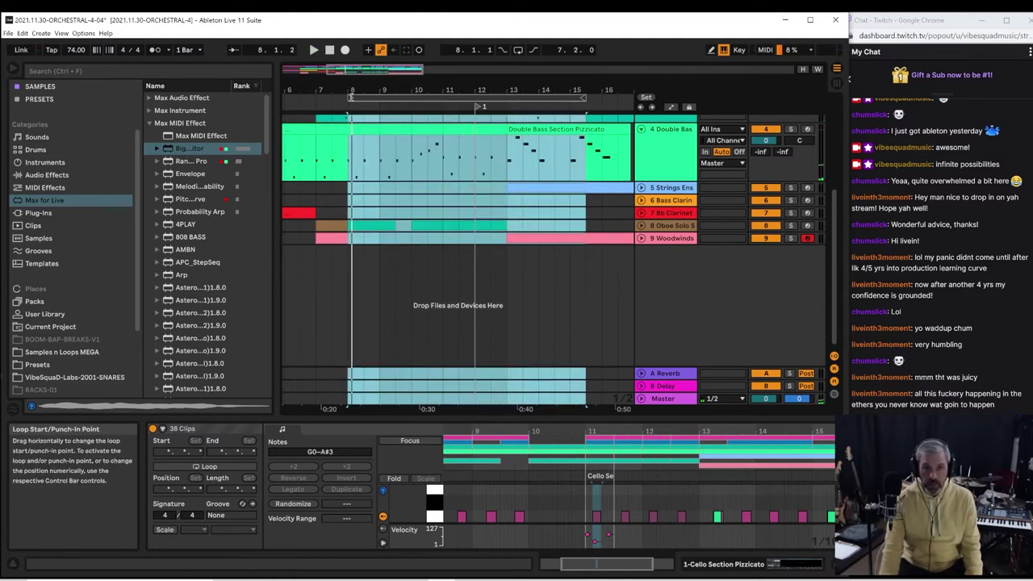
Set the loop to the two bars from 11 to 13, play them, and unfold and arm the Bb Clarinet track
left_click_drag(349, 99, 444, 106)
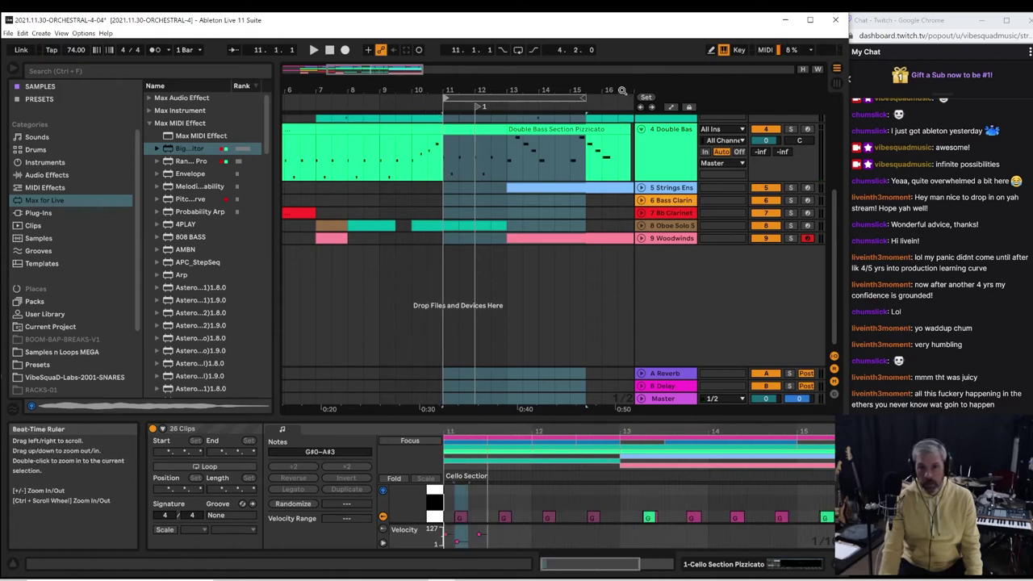
left_click_drag(585, 101, 507, 102)
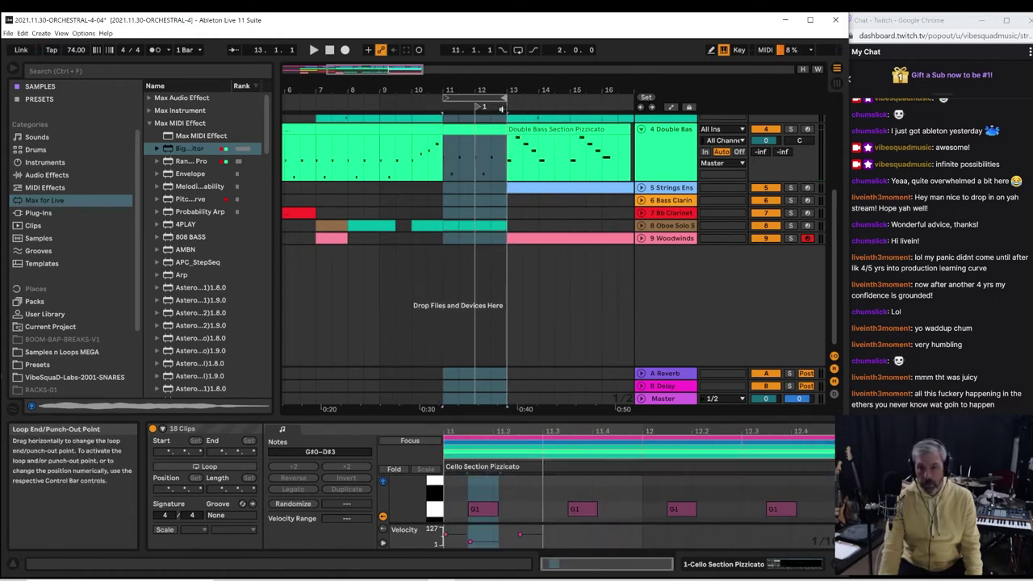
key("space")
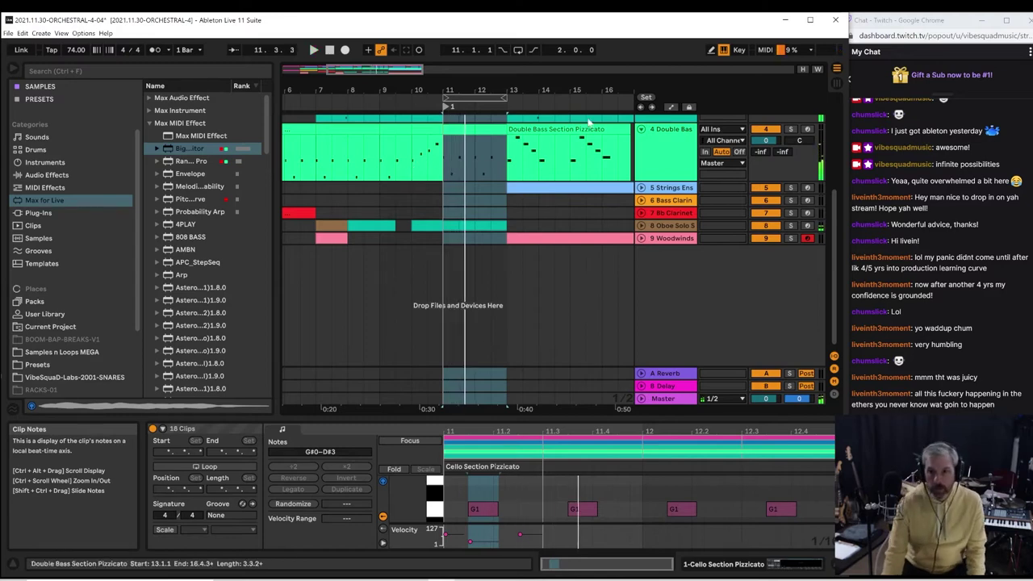
left_click(640, 212)
left_click(804, 213)
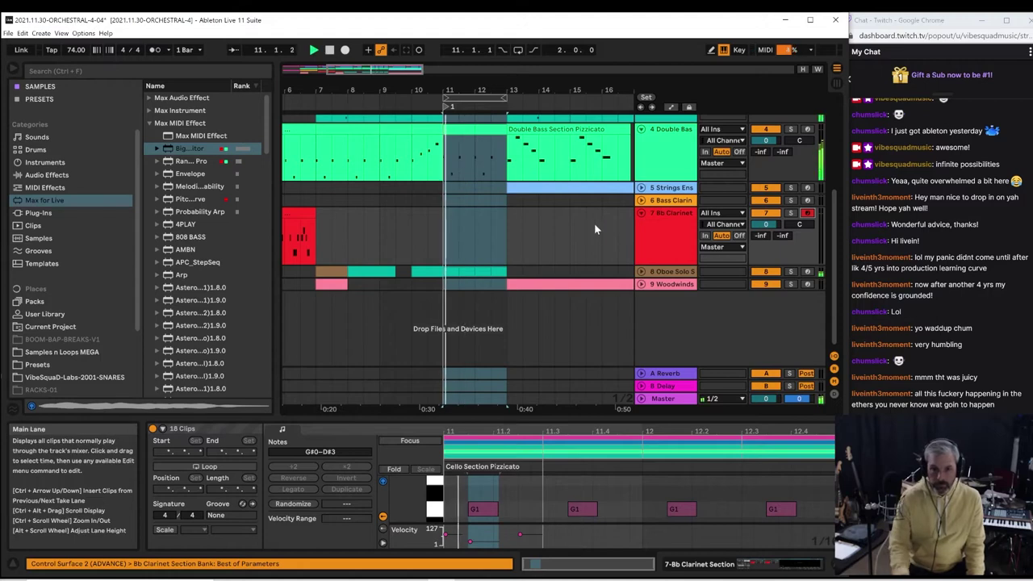
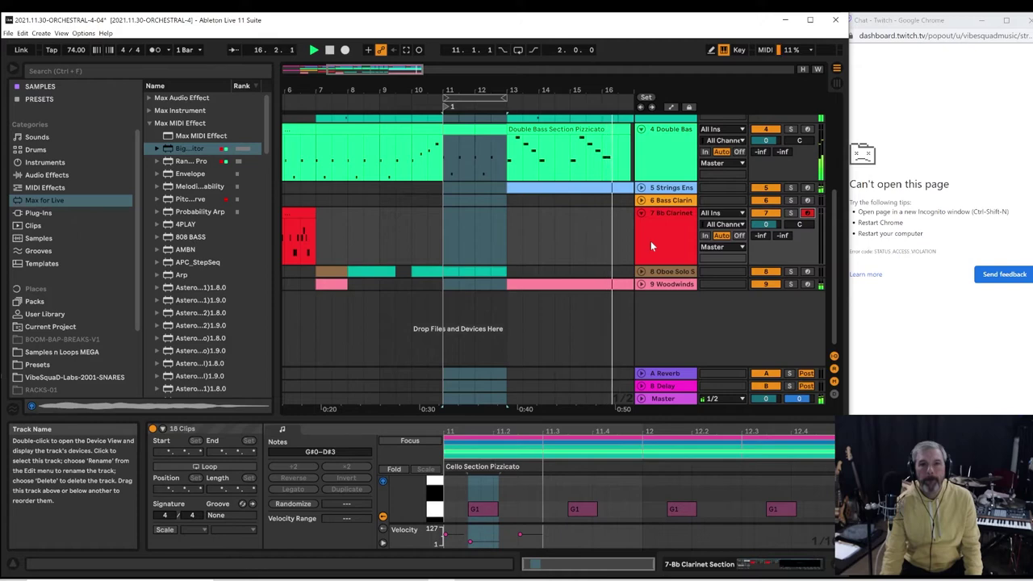
Save the Live Set as a new version named 2021.11.30-ORCHESTRAL-4-05
left_click(9, 33)
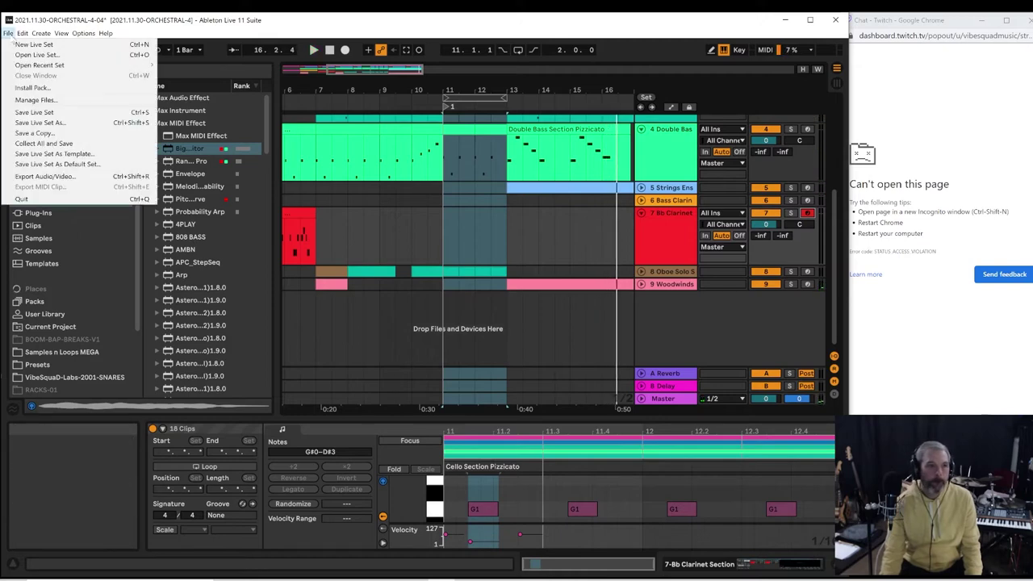
left_click(37, 122)
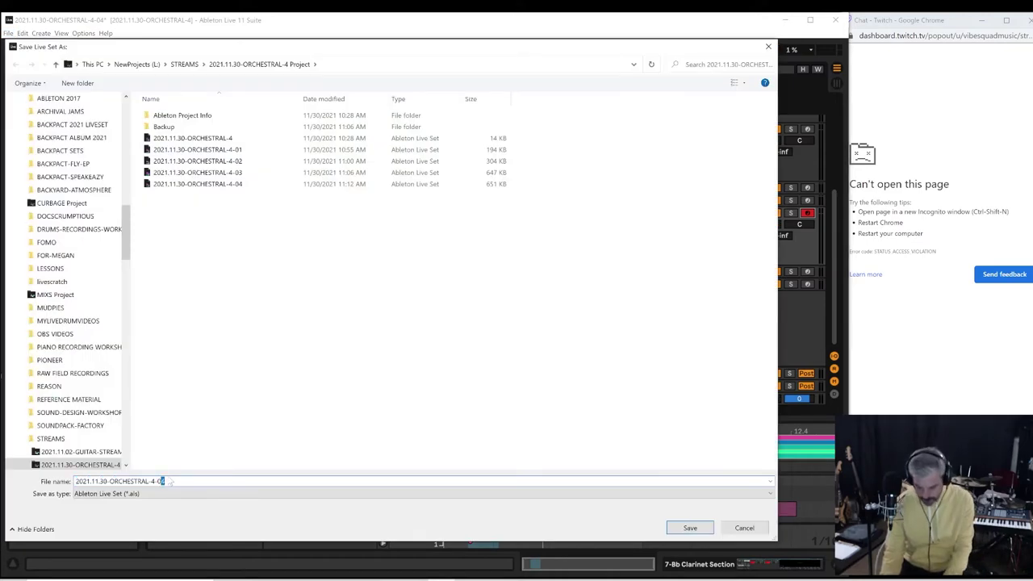
key("Return")
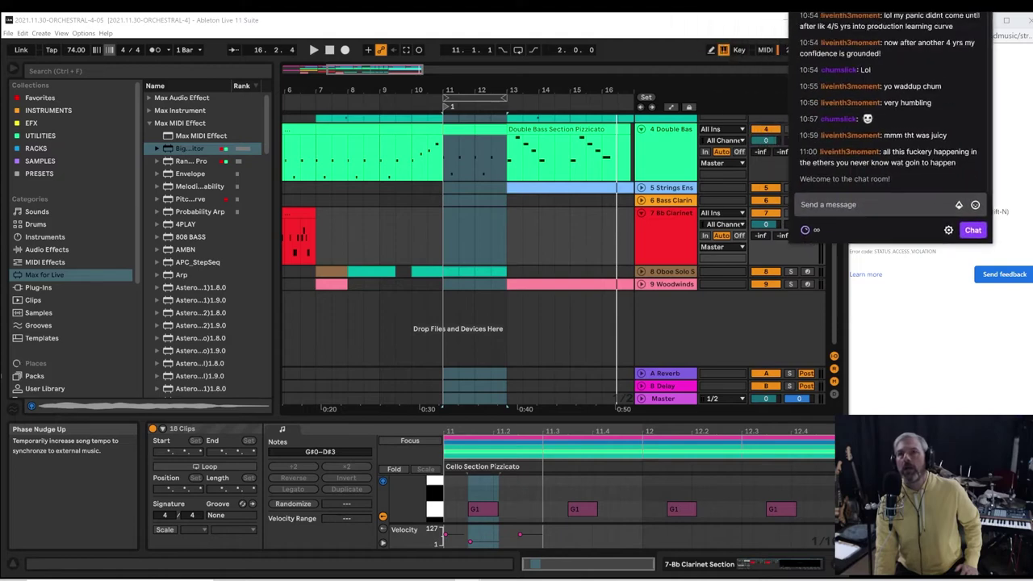
Switch to Chrome, close the crashed Twitch chat window and put the working chat window in its place beside the set
left_click_drag(872, 8, 886, 68)
left_click(892, 24)
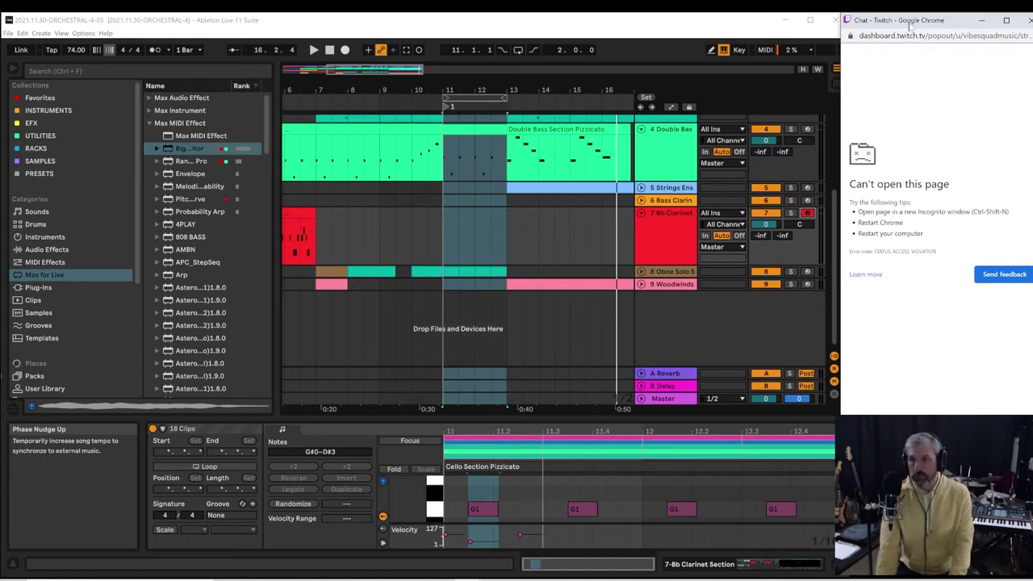
left_click_drag(910, 24, 768, 82)
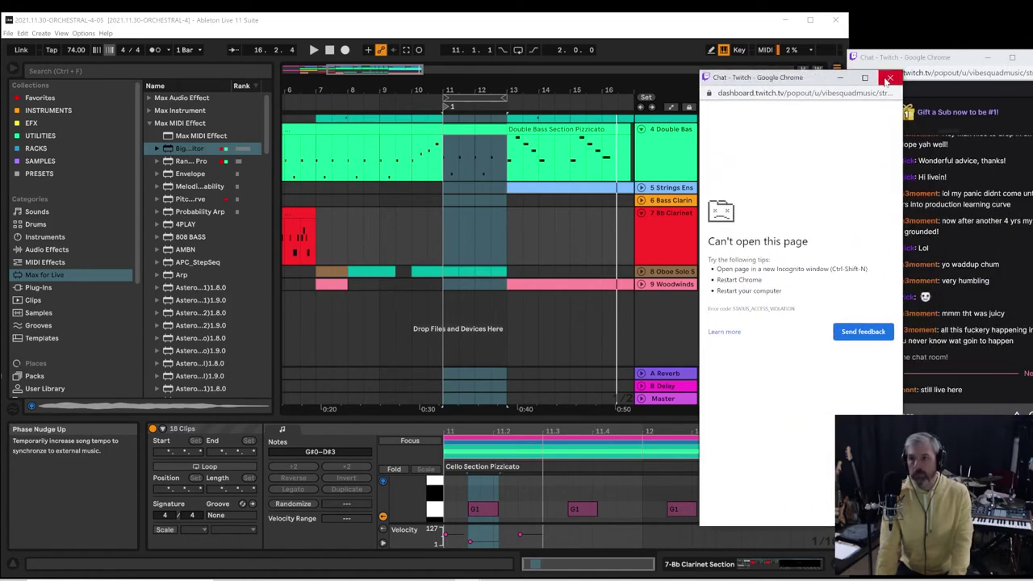
left_click(889, 78)
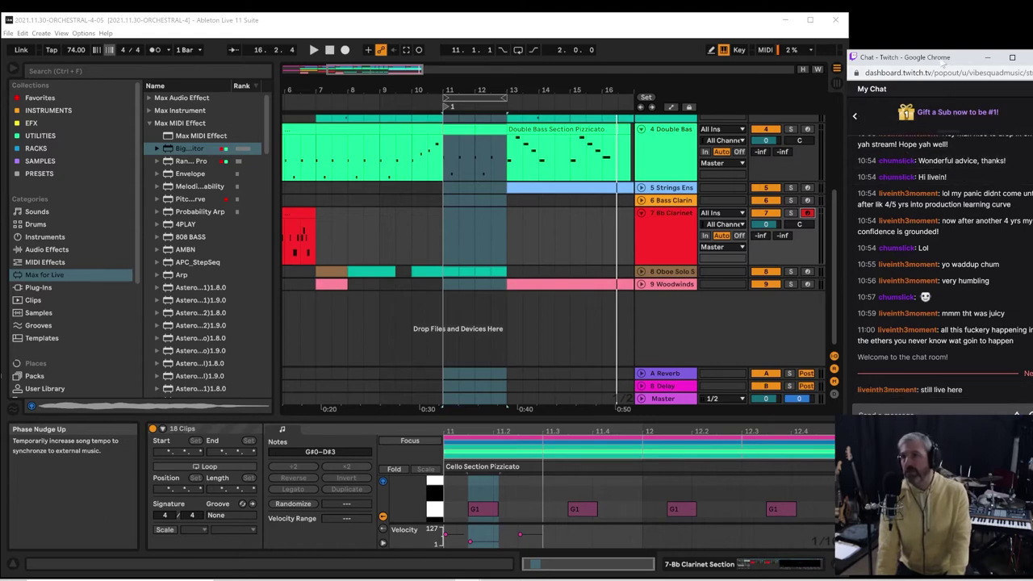
left_click_drag(936, 47, 934, 11)
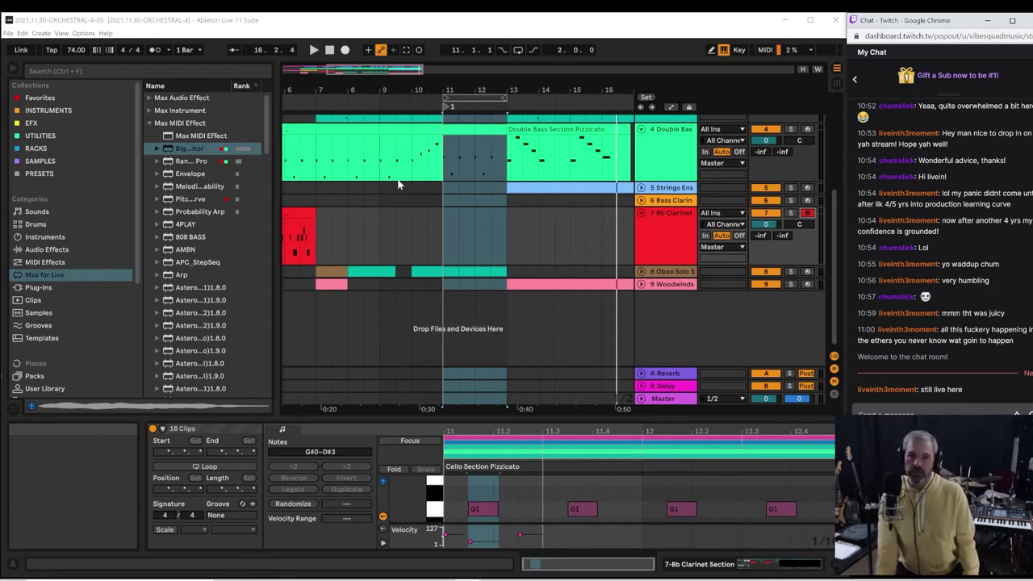
Try capturing a clarinet phrase played from bar 11 with its clip extended back to bar 10, and delete that take
left_click(445, 233)
key("space")
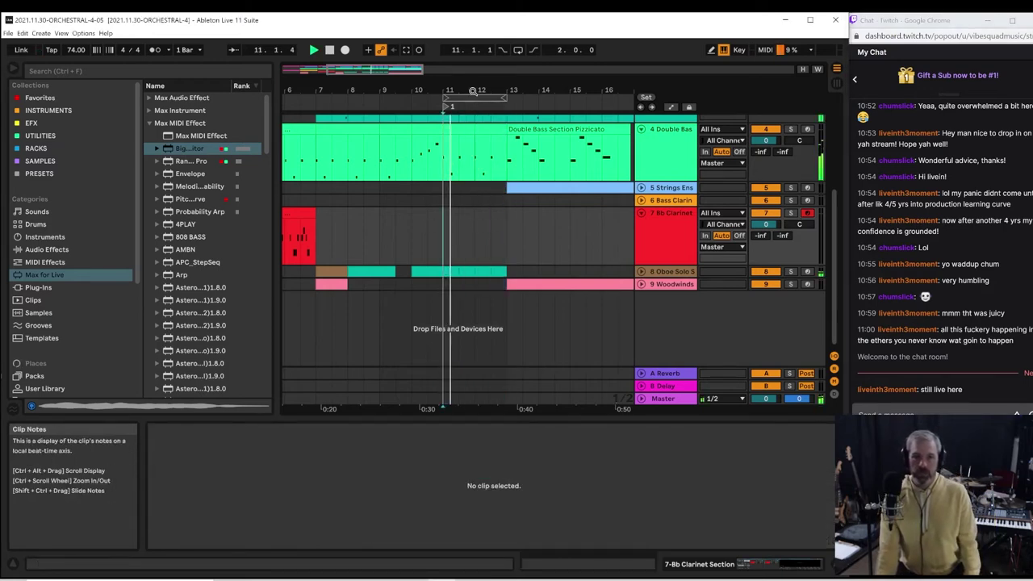
left_click_drag(472, 91, 432, 91)
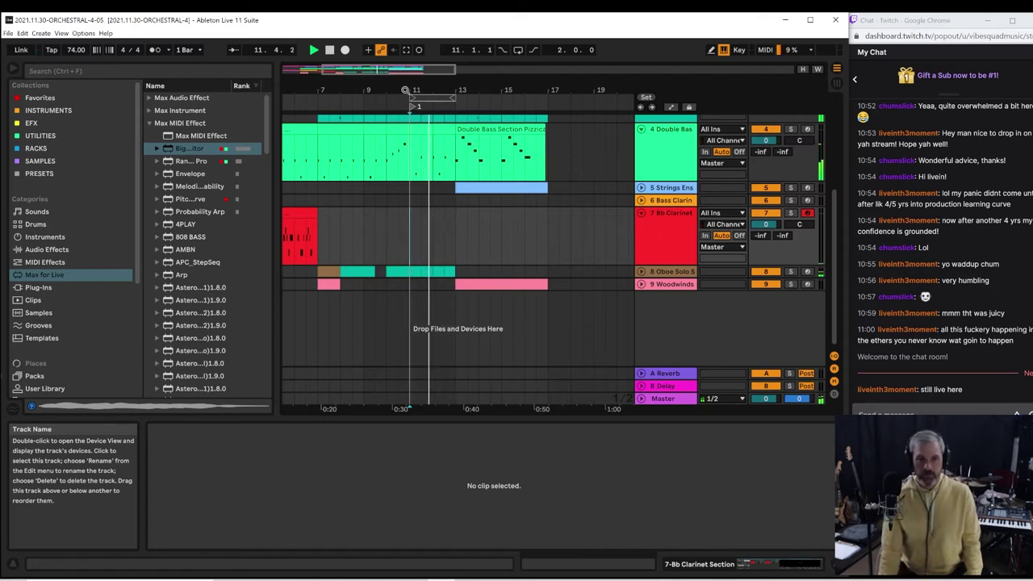
key("ctrl+shift+c")
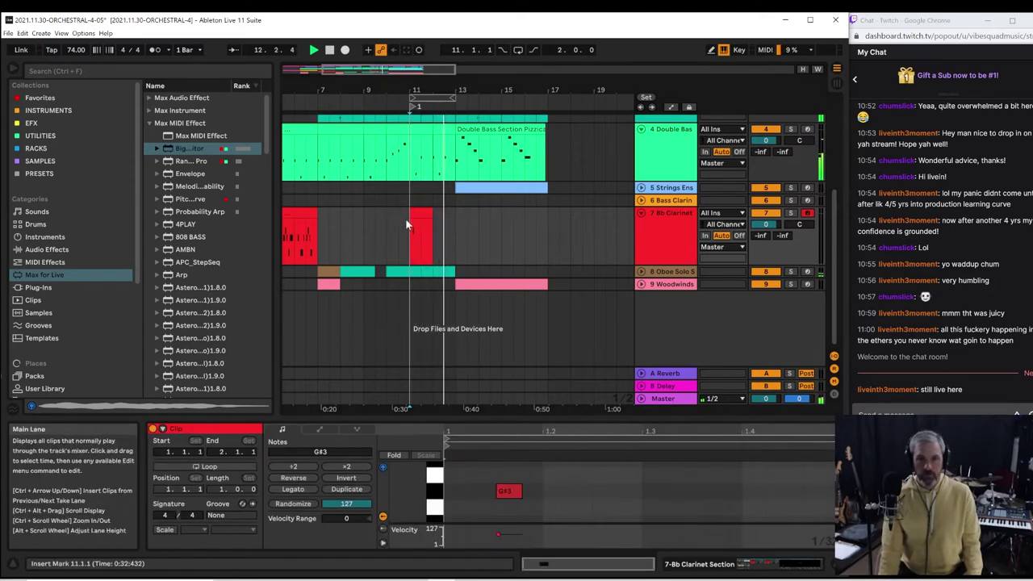
left_click(418, 211)
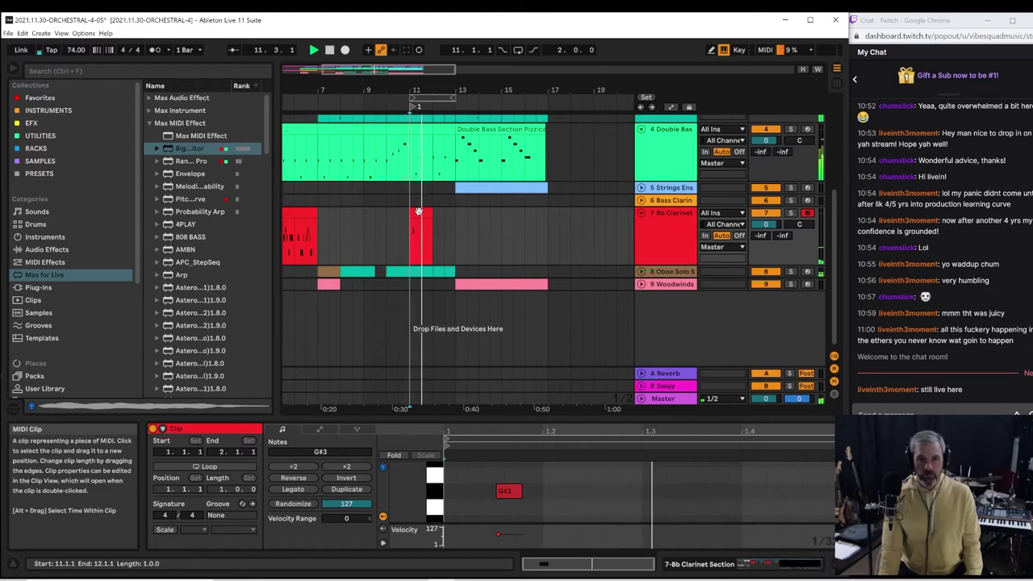
left_click_drag(411, 215, 390, 216)
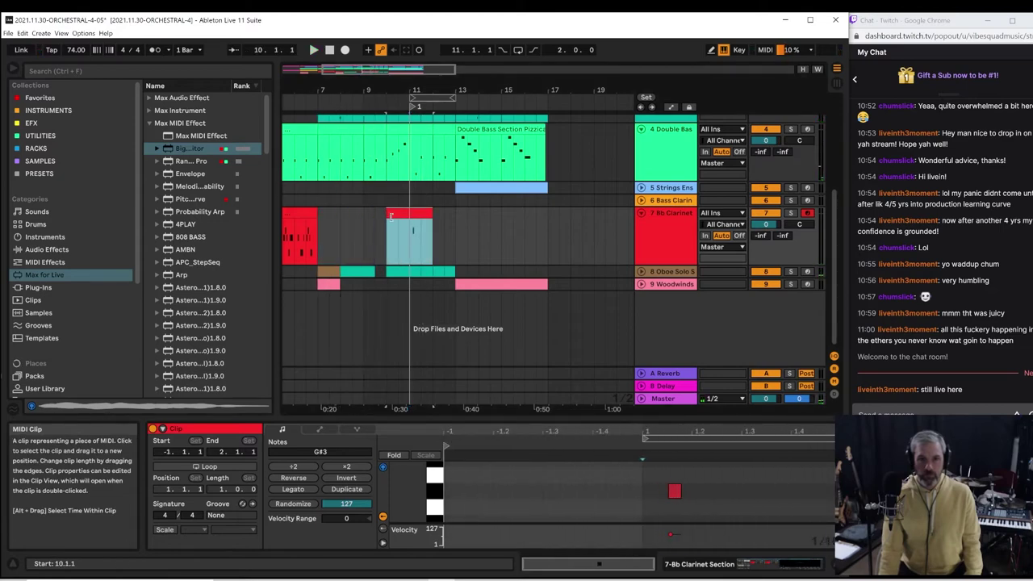
key("Delete")
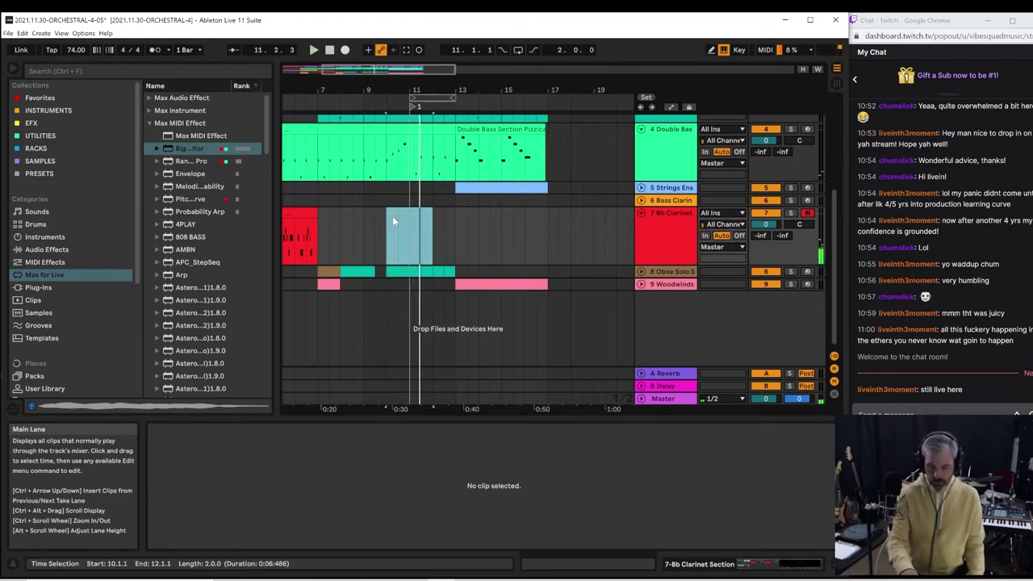
Play from bar 10 and capture the performed Bb Clarinet notes as a one-bar MIDI clip at bar 11
key("space")
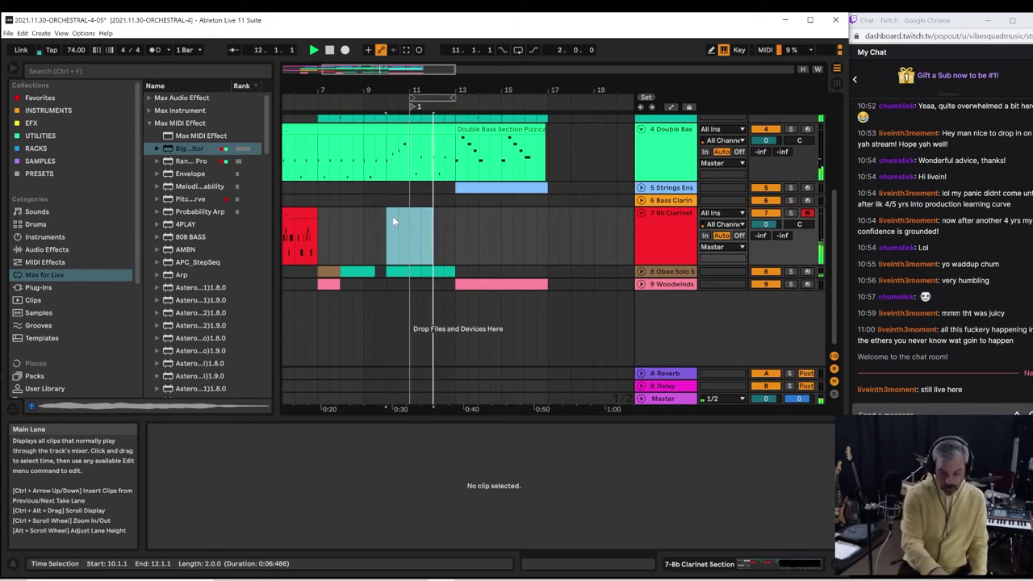
left_click(406, 49)
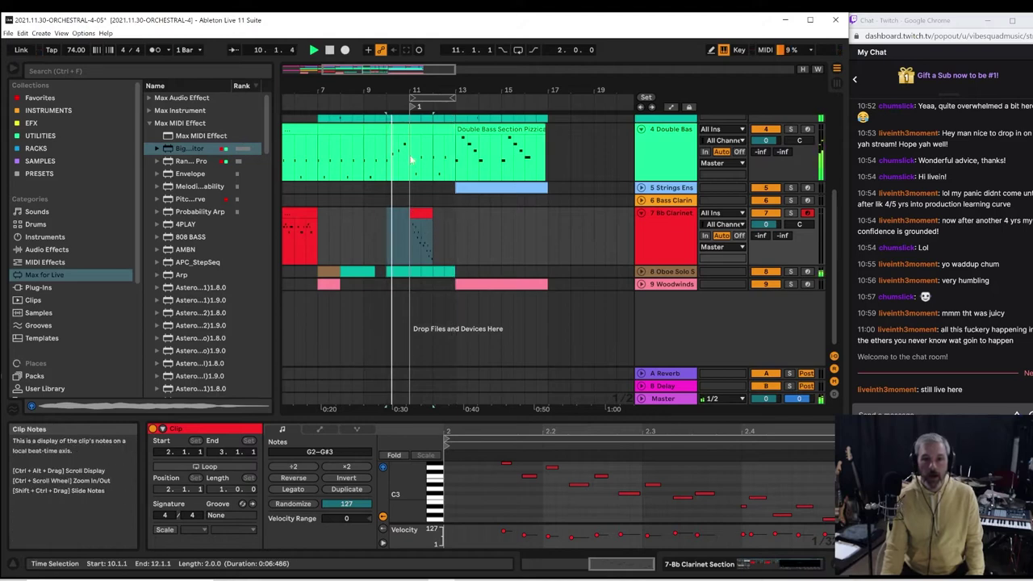
left_click(422, 212)
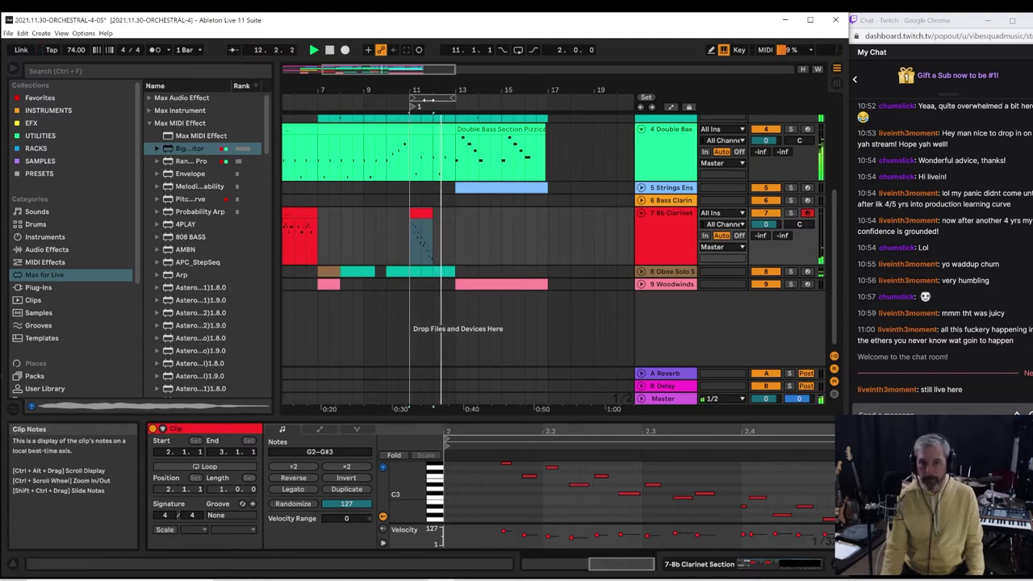
left_click_drag(415, 90, 416, 137)
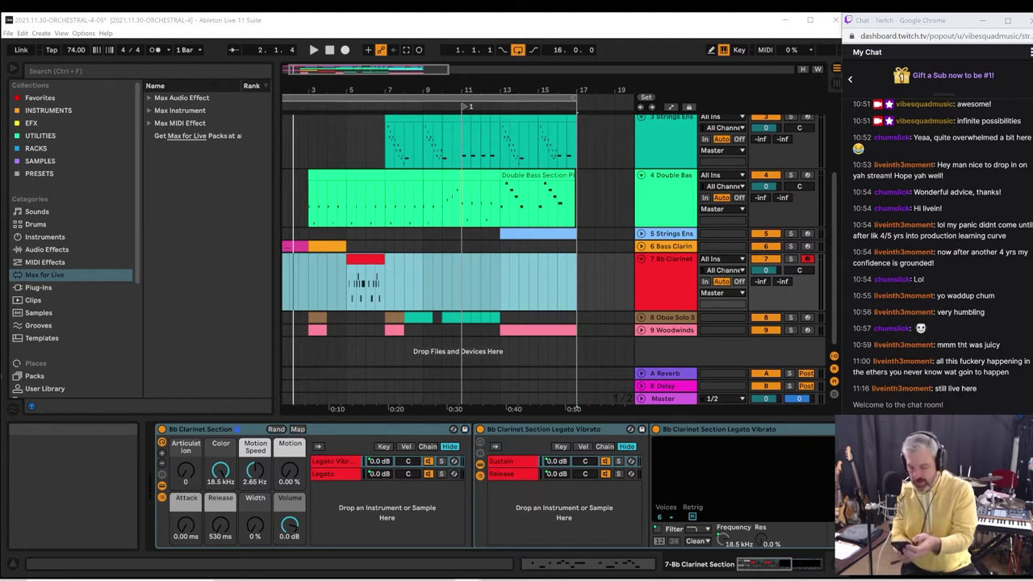
Restart playback from the beginning of the arrangement and save the Live Set
left_click(330, 50)
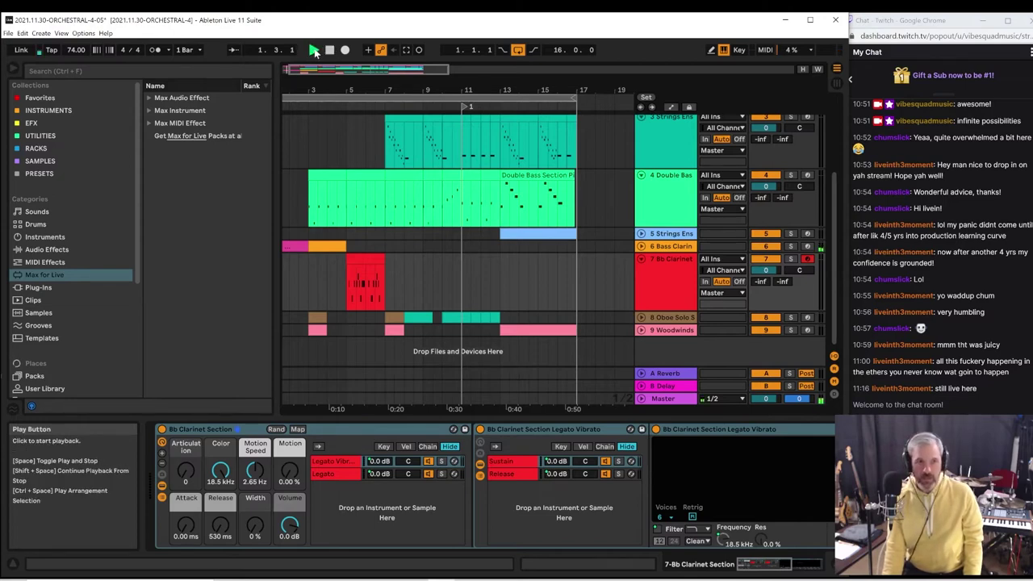
left_click(315, 51)
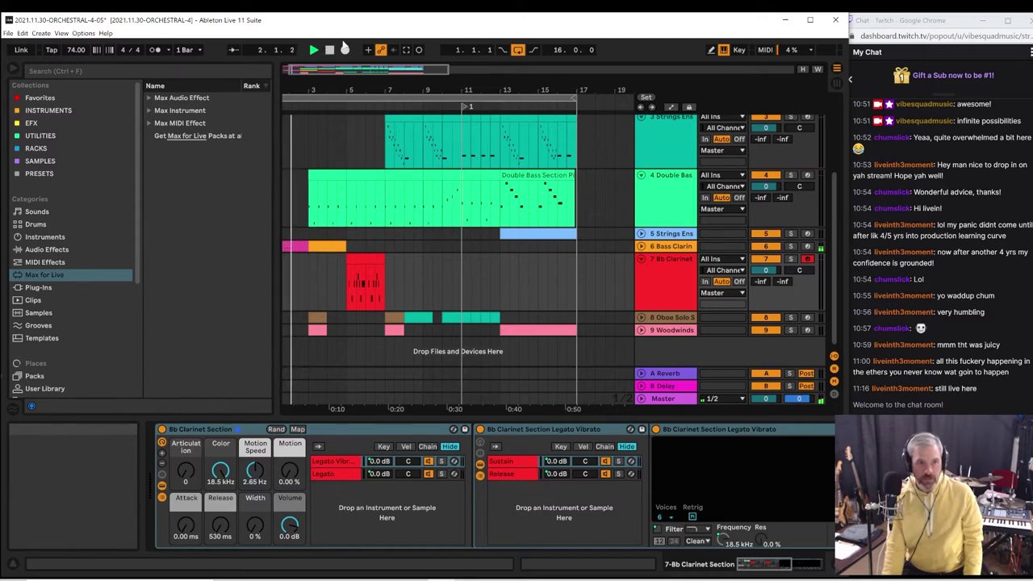
left_click(8, 33)
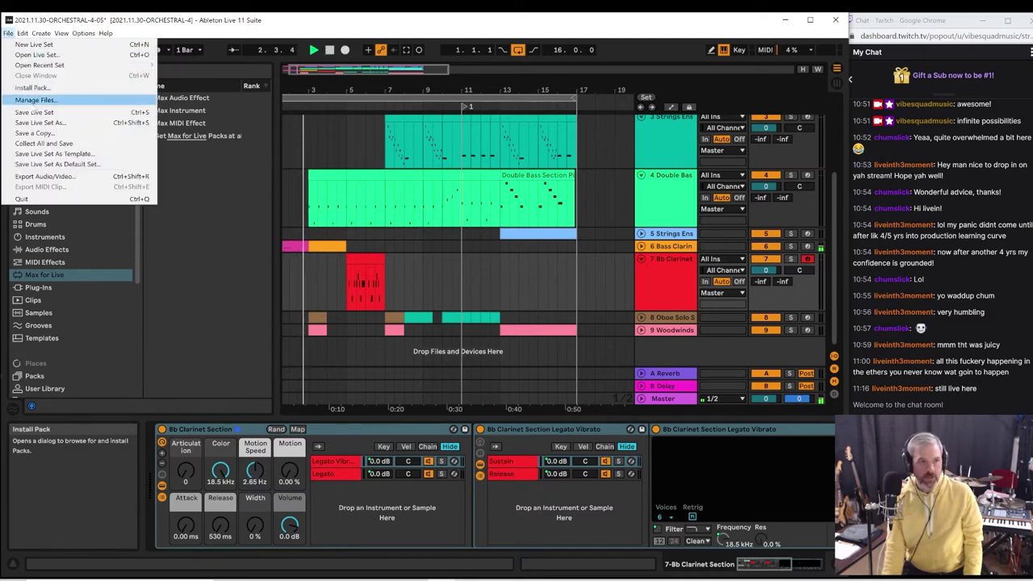
left_click(32, 112)
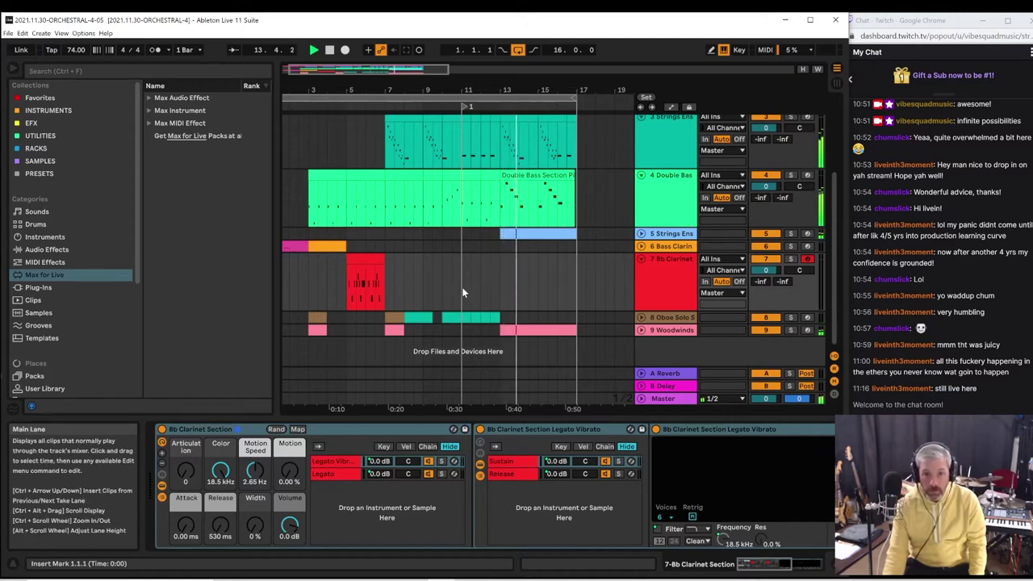
Move the insert mark to bar 11 and play from there repeatedly to rehearse the Bb Clarinet phrase
key("space")
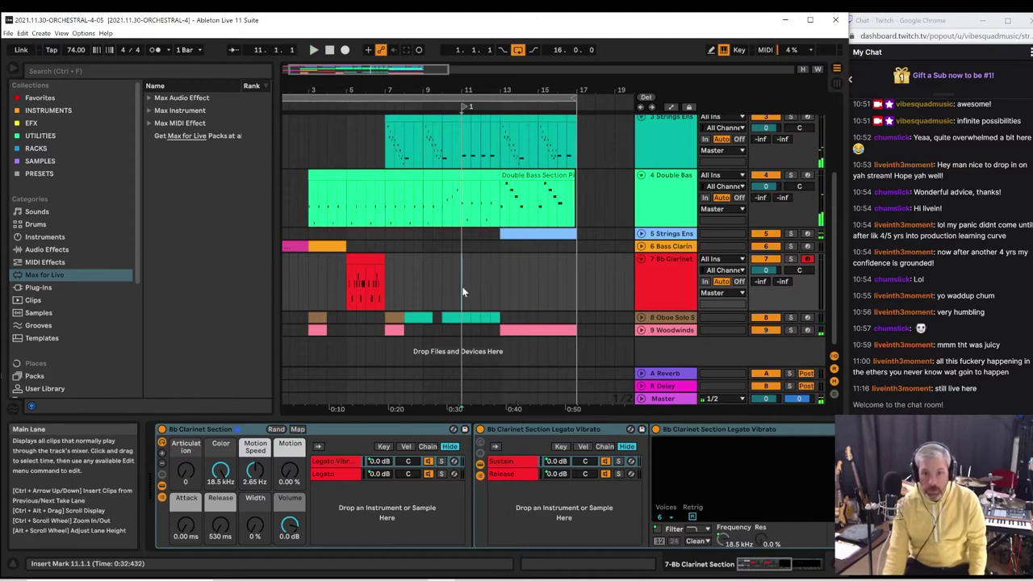
key("space")
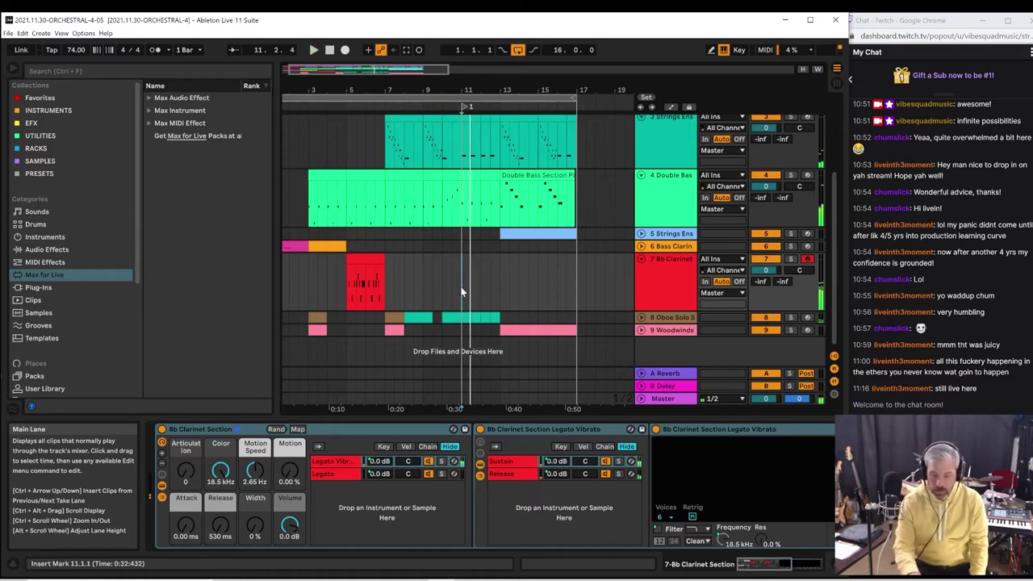
key("space")
key("space")
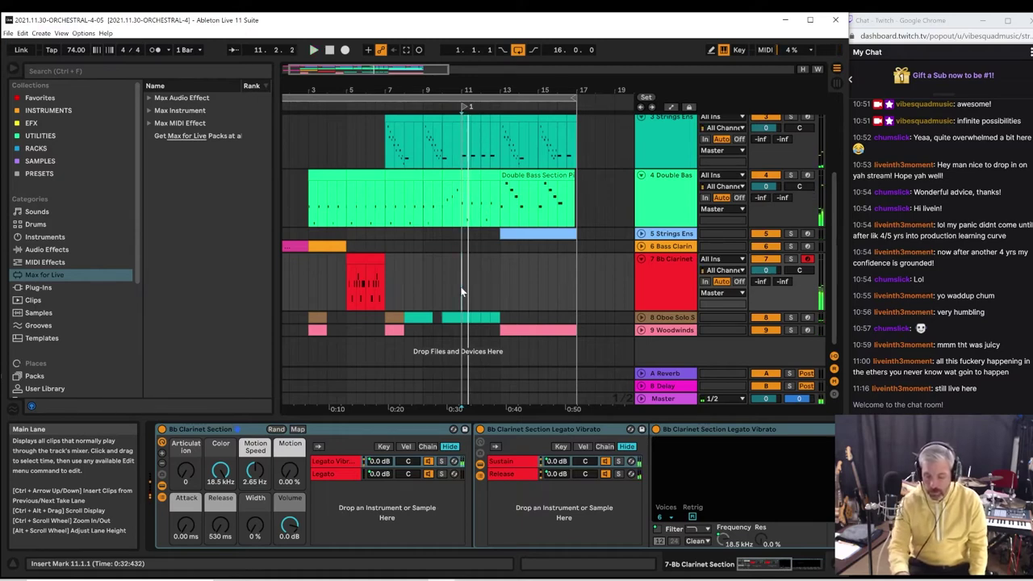
key("space")
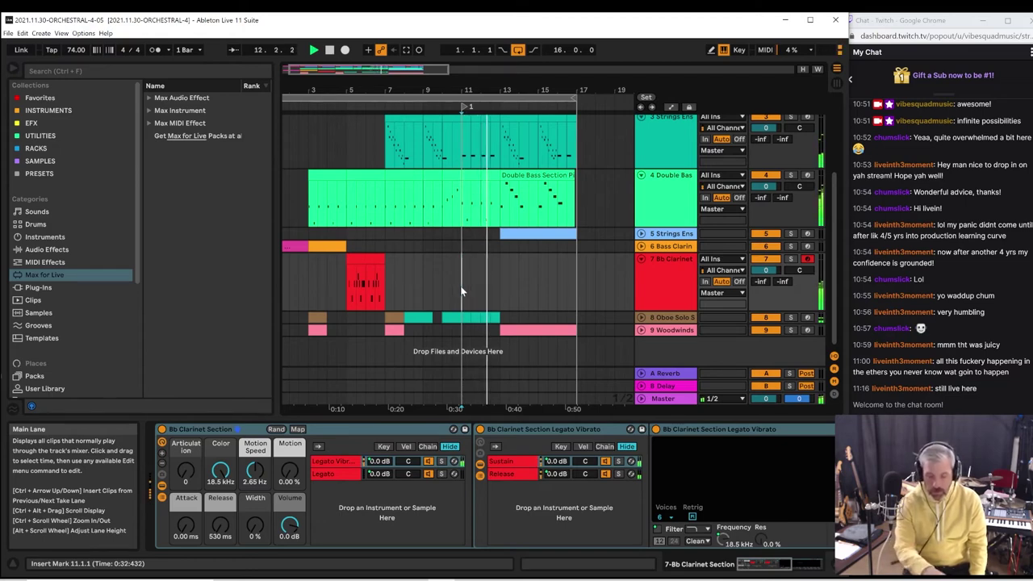
key("space")
key("space")
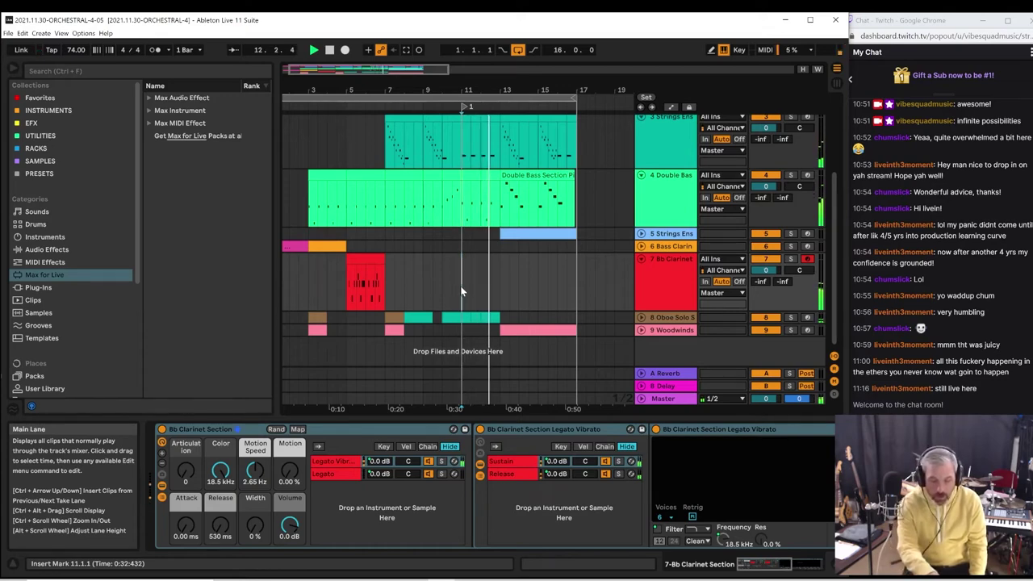
key("space")
key("space")
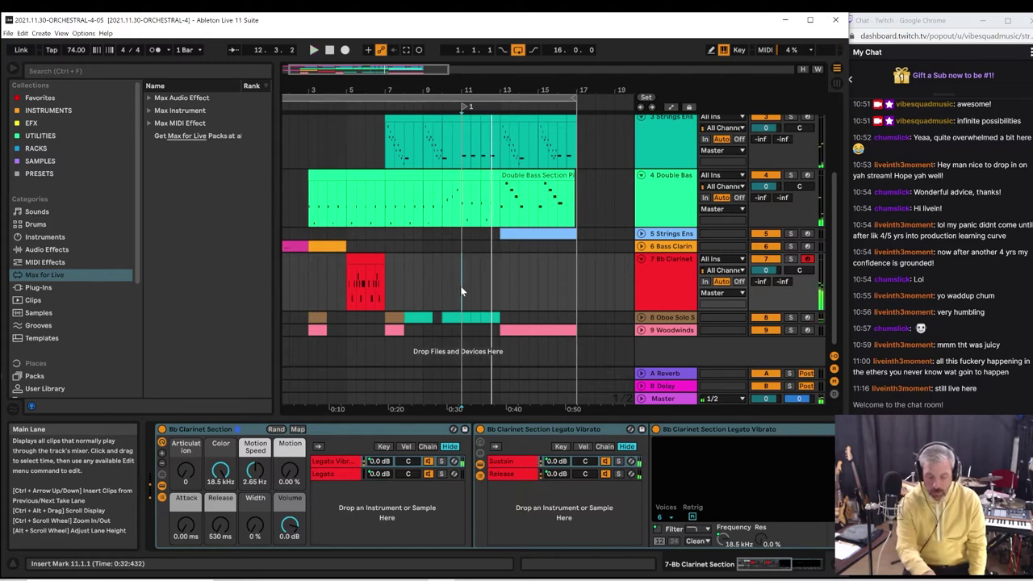
Play from bar 11, capture the performed Bb Clarinet phrase as a MIDI clip over bars 11 and 12, and play it back
key("space")
key("space")
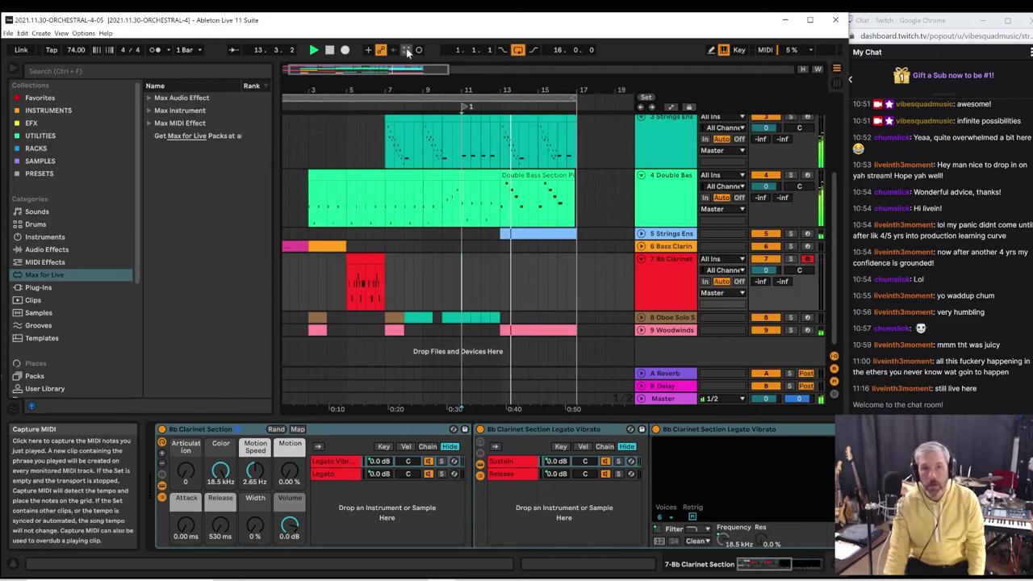
key("ctrl+shift+c")
key("space")
key("space")
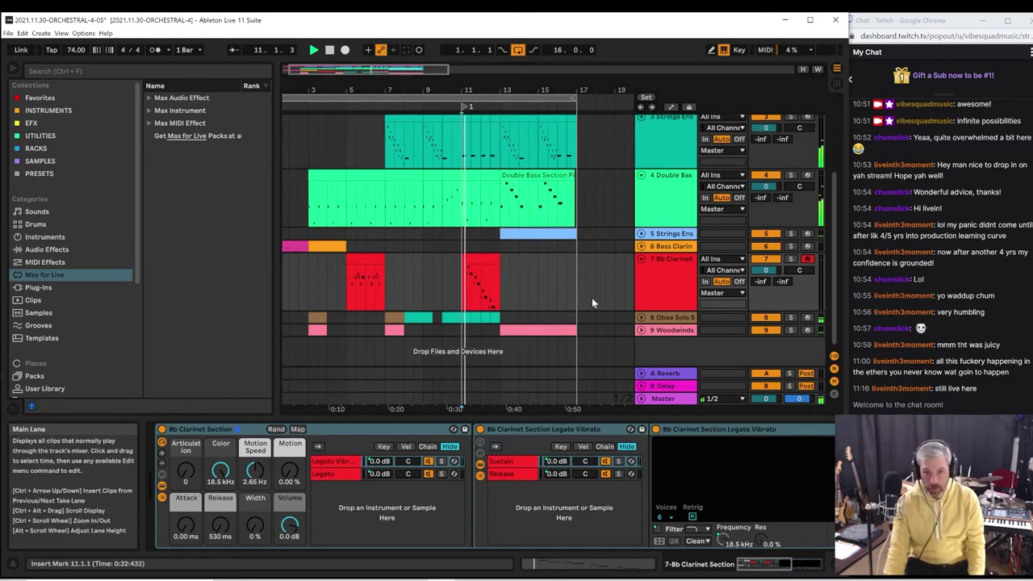
left_click(477, 259)
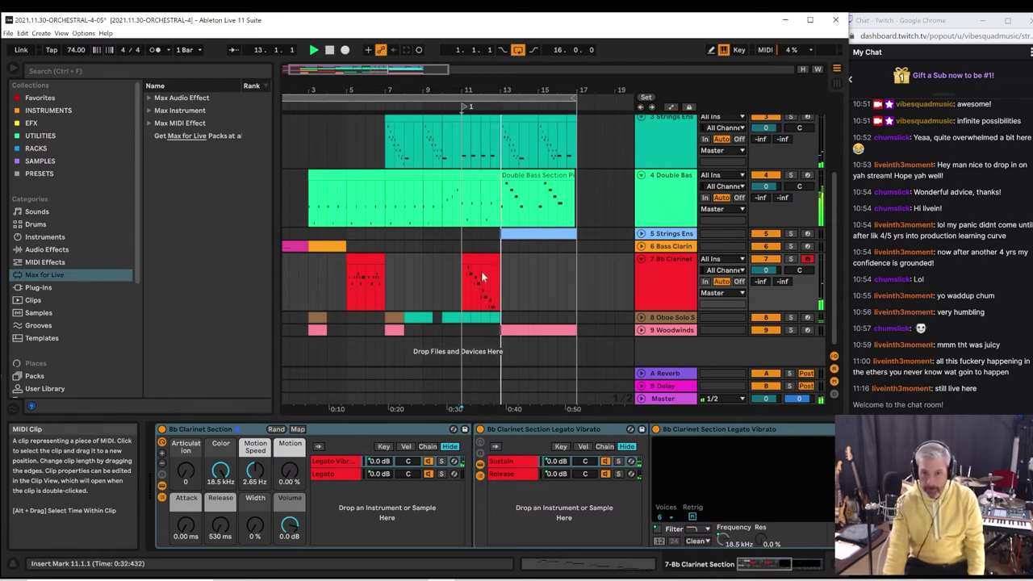
Place arrangement locators 1 to 4 at bars 9, 11, 13 and 15 while the set plays
left_click(423, 154)
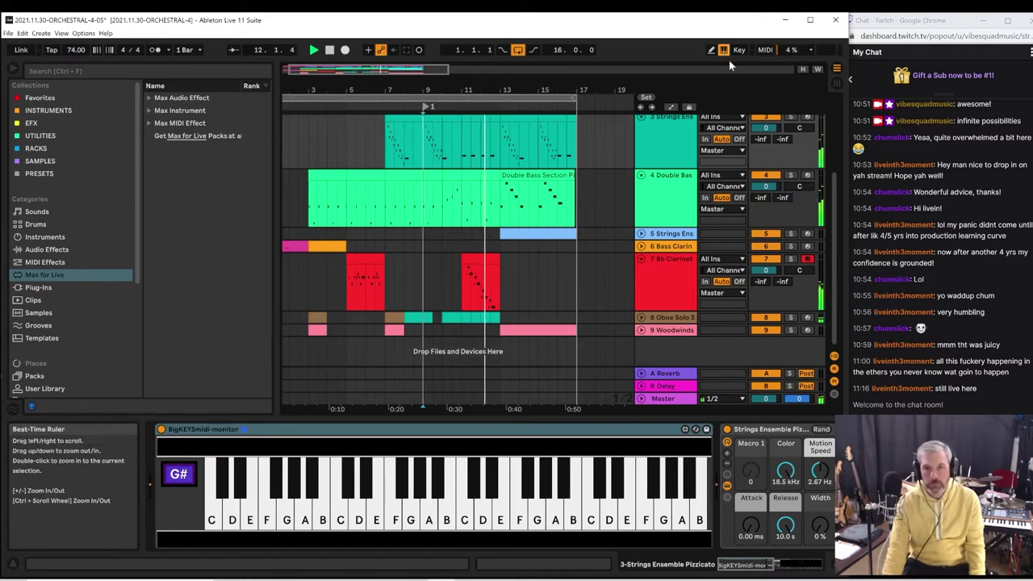
left_click(646, 97)
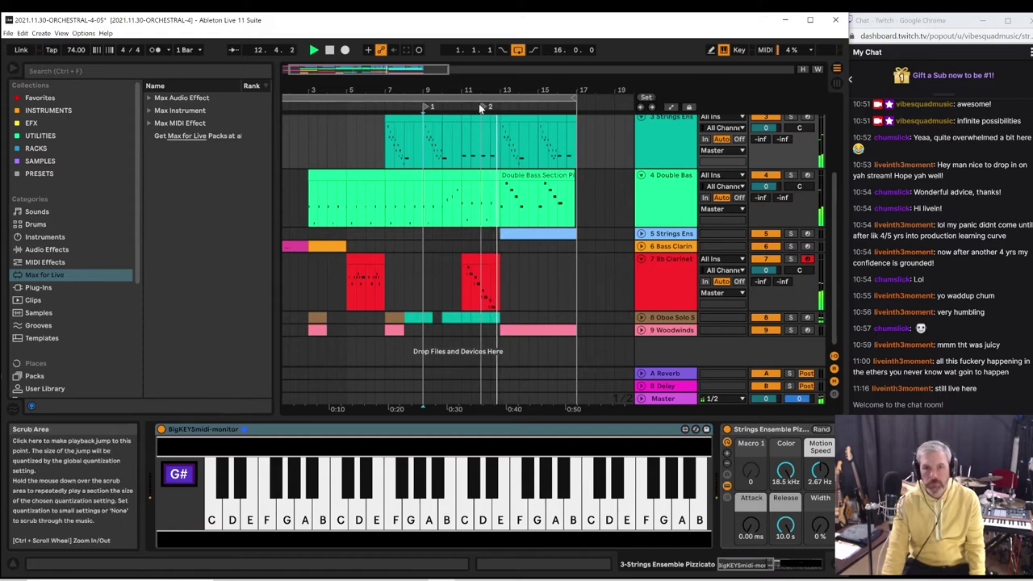
left_click_drag(485, 106, 464, 107)
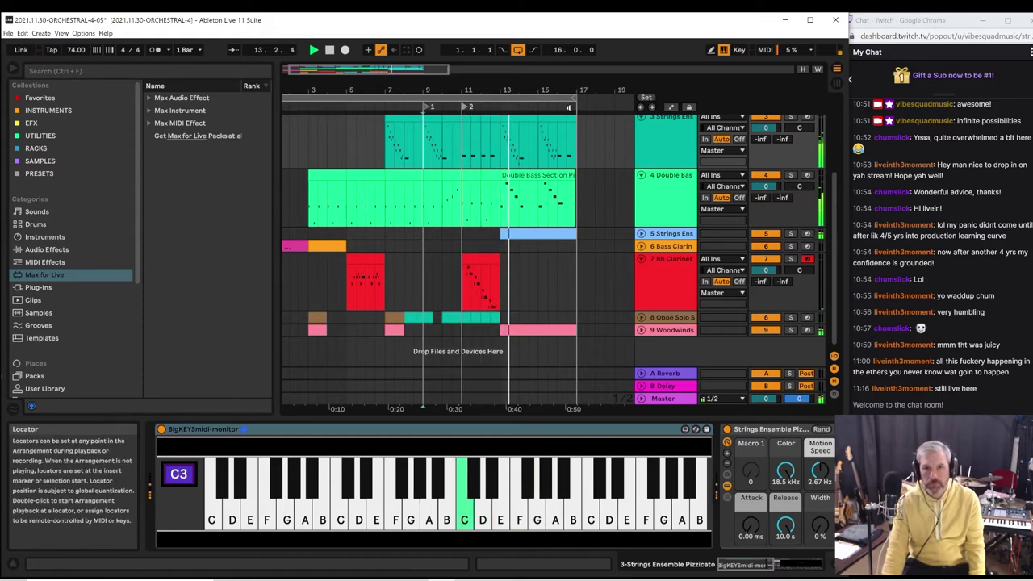
left_click(646, 97)
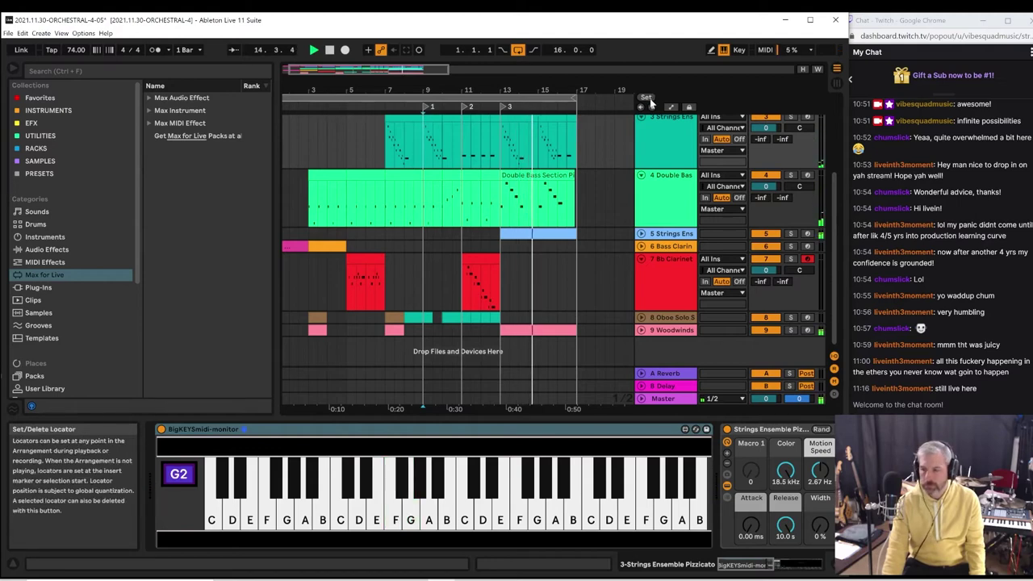
left_click(649, 100)
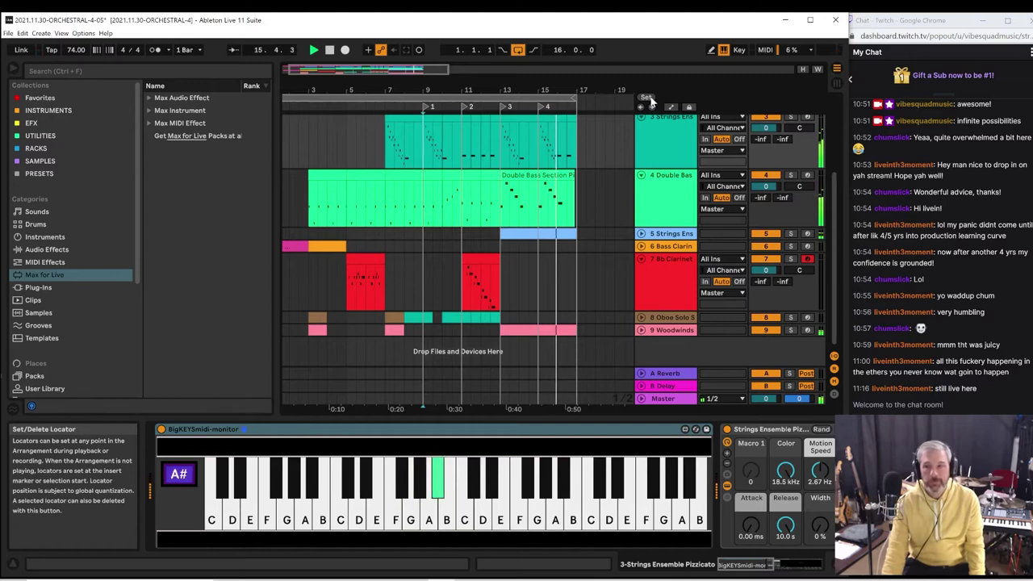
Unfold the 5 Strings Ensemble Pizzicato track and arm it for recording, with the insert mark near the start of bar 11
key("alt+Tab")
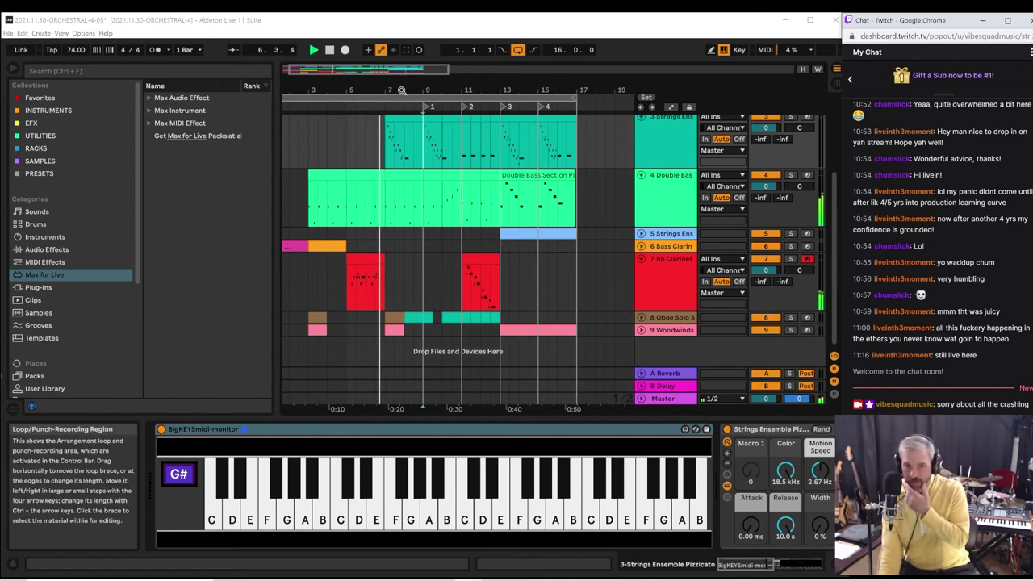
left_click_drag(299, 89, 298, 113)
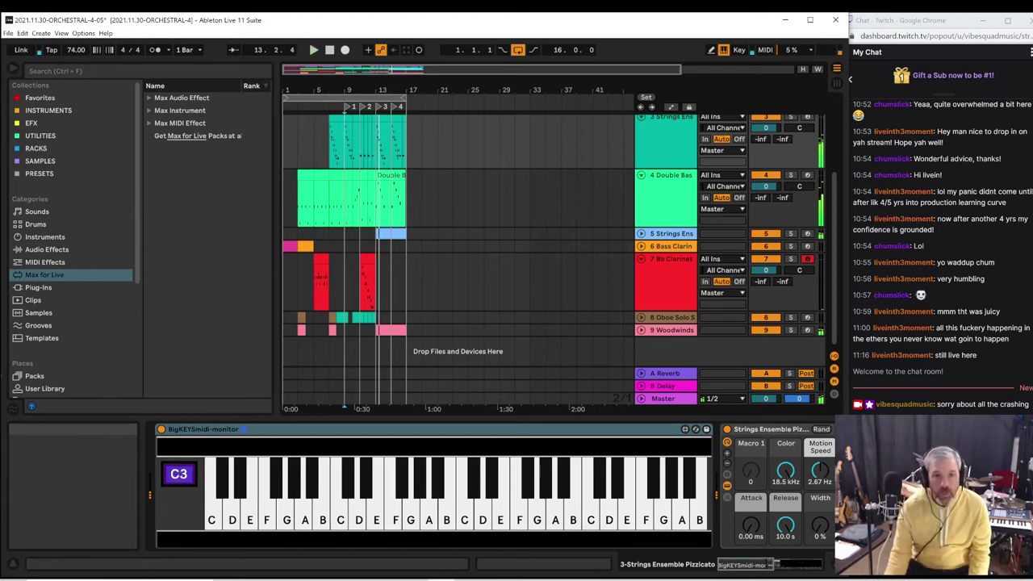
left_click_drag(365, 71, 379, 217)
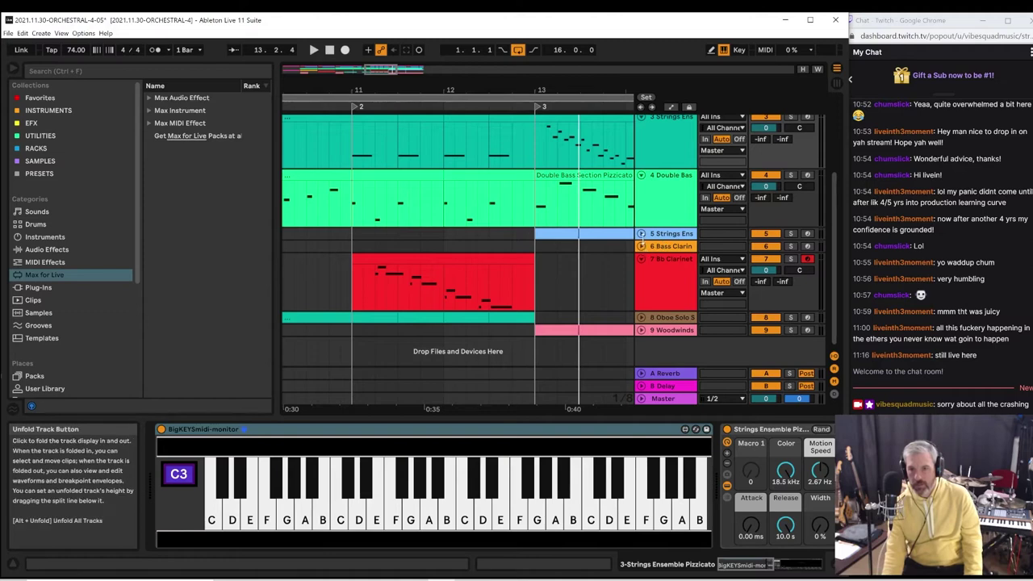
left_click(641, 234)
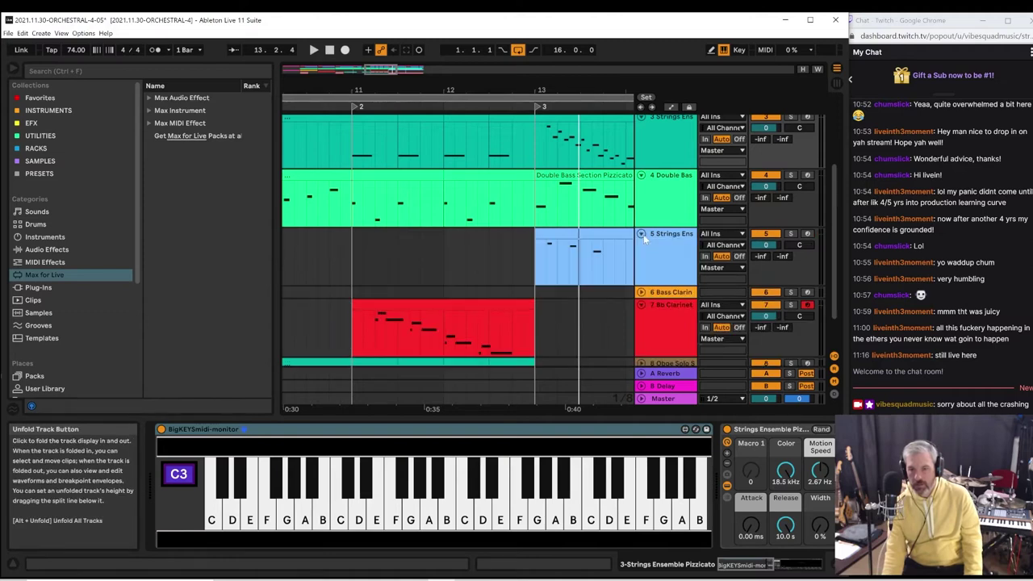
left_click(360, 265)
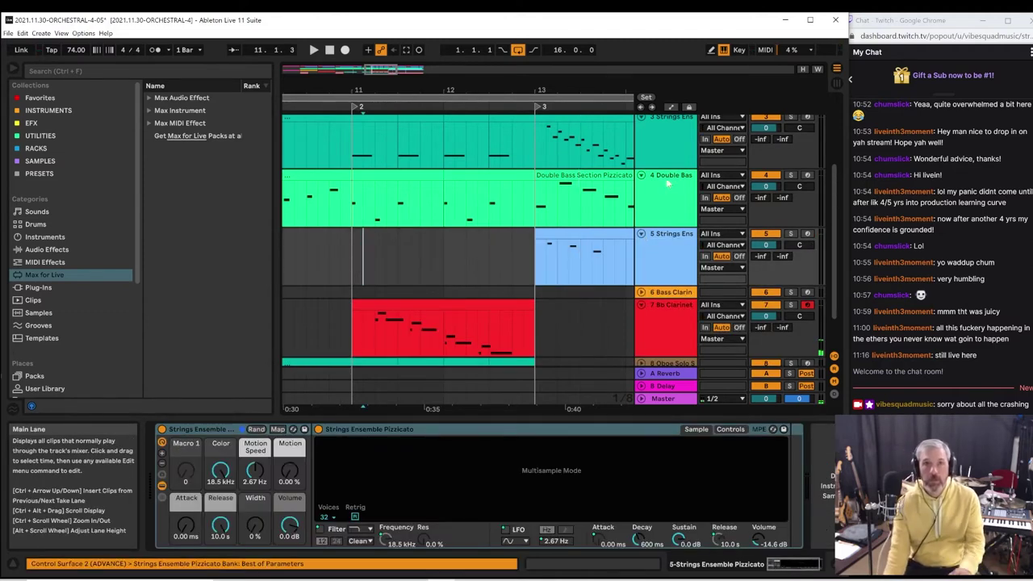
left_click(807, 234)
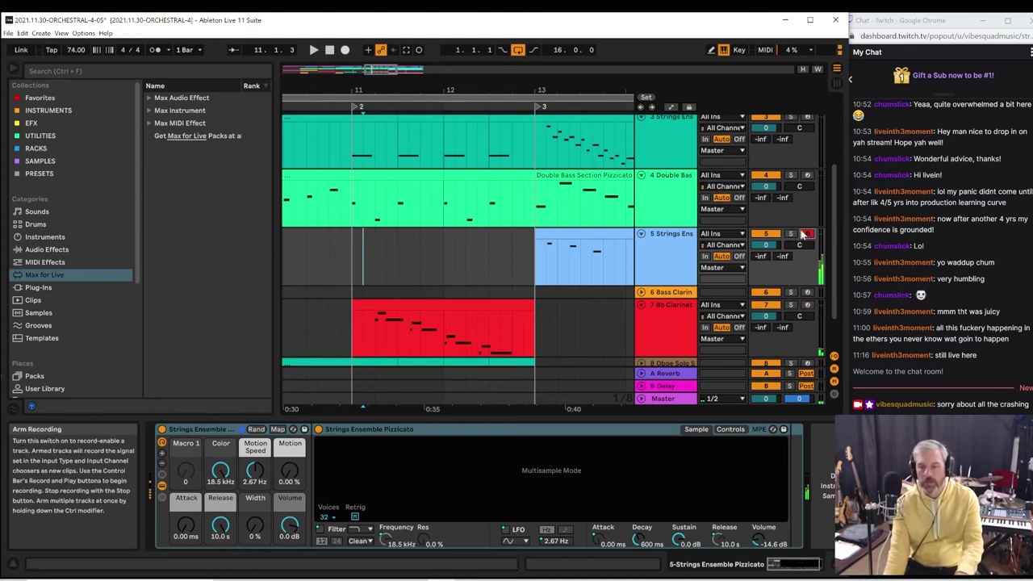
Save the Live Set under the new name 2021.11.30-ORCHESTRAL-4-06
left_click(8, 34)
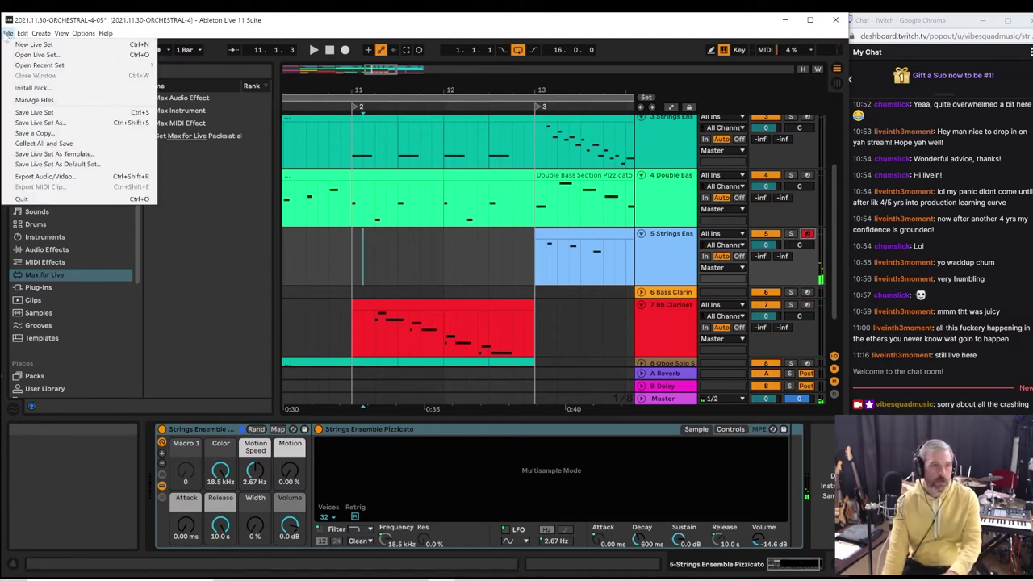
left_click(38, 122)
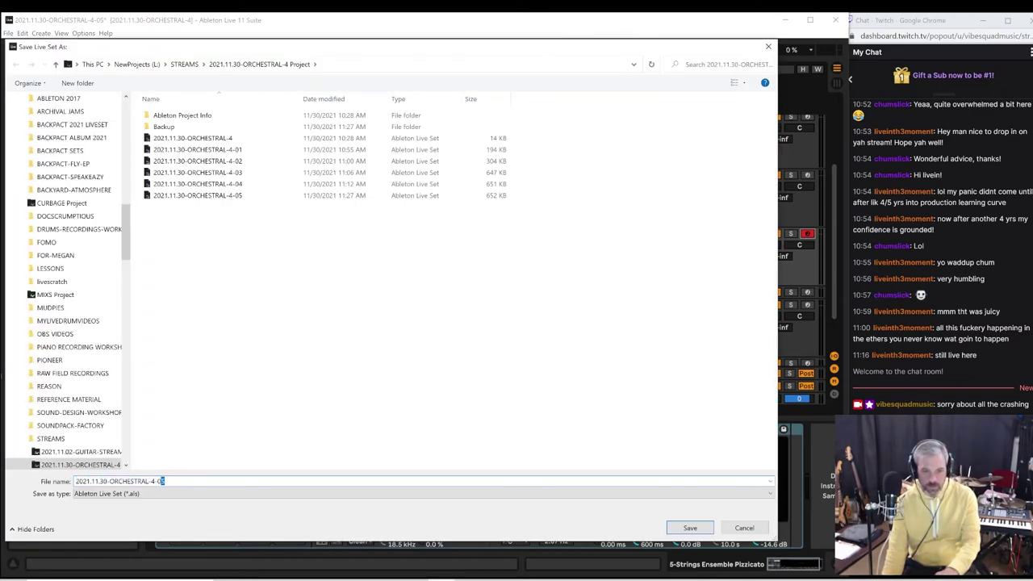
key("Return")
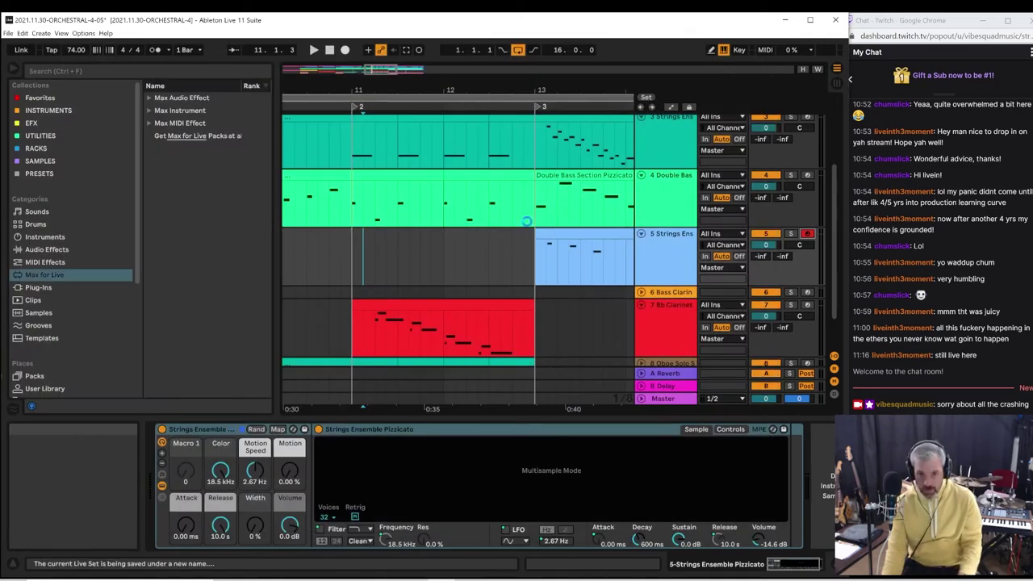
Play the arrangement from bar 11 and select the Bb Clarinet clip over bars 11 and 12
left_click(345, 337)
key("space")
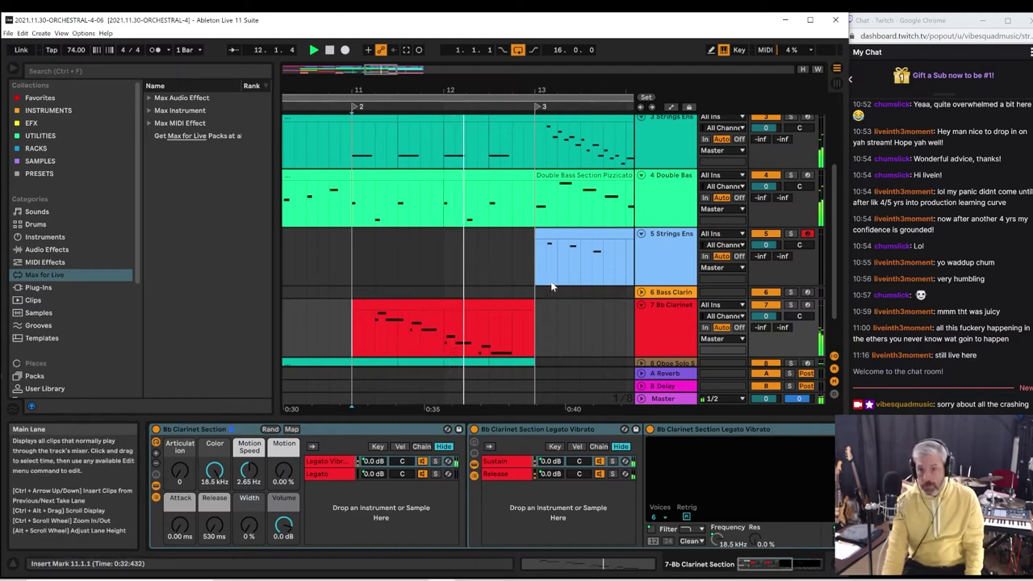
scroll(553, 282, "down", 2)
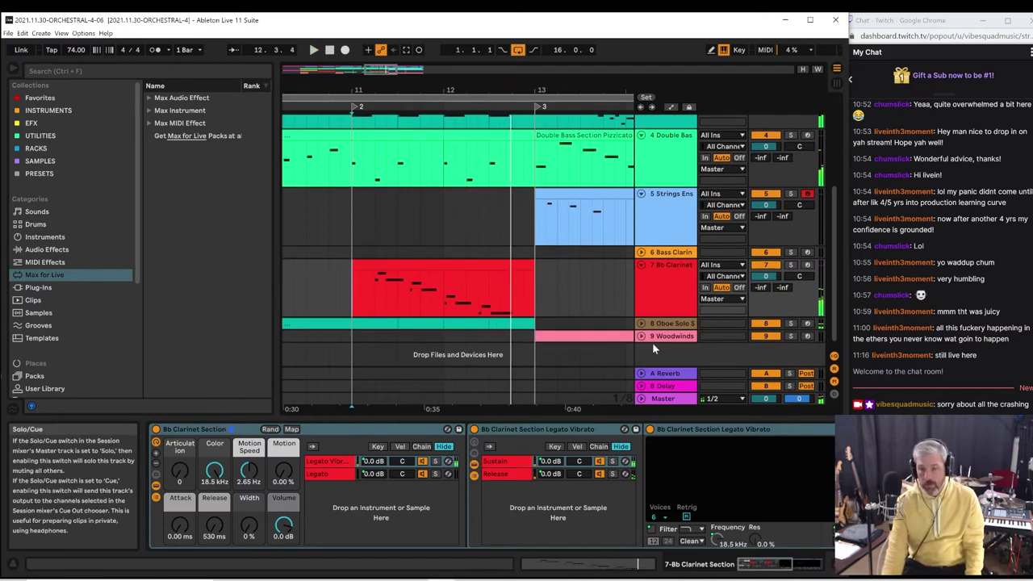
left_click(419, 267)
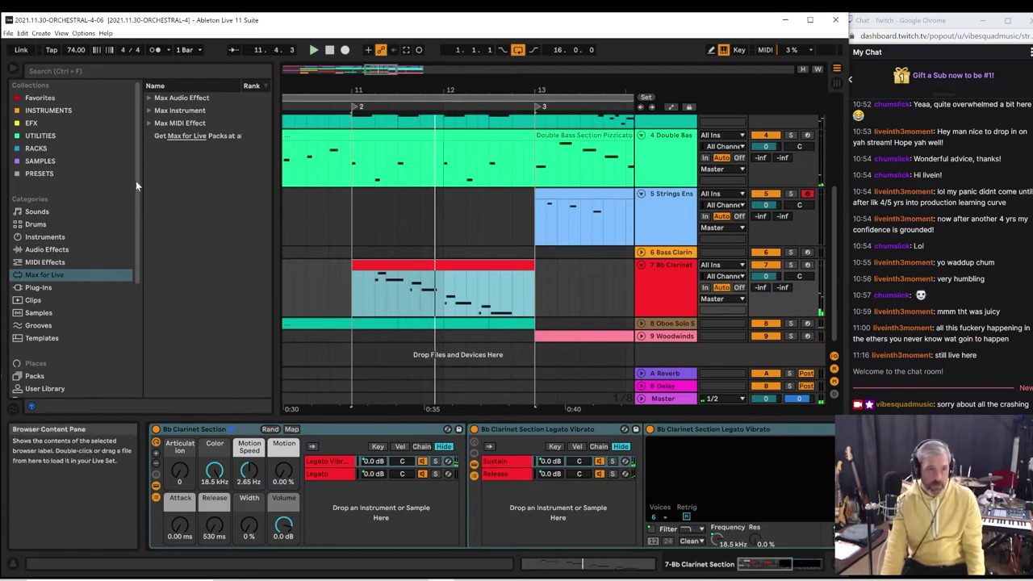
Browse the installed packs to Orchestral Mallets and expand its Marimba sounds
left_click(36, 375)
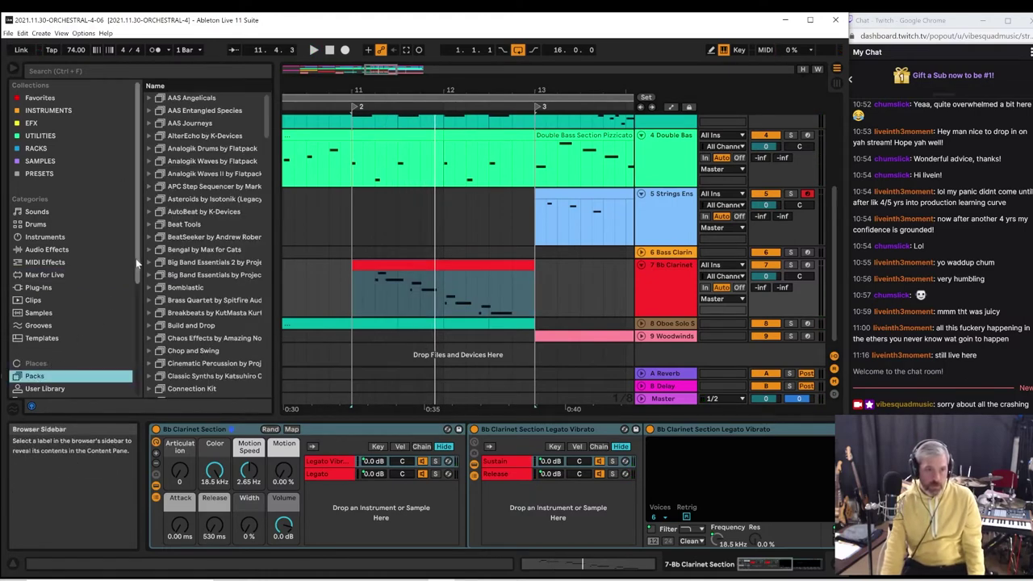
scroll(191, 223, "down", 8)
scroll(191, 221, "down", 10)
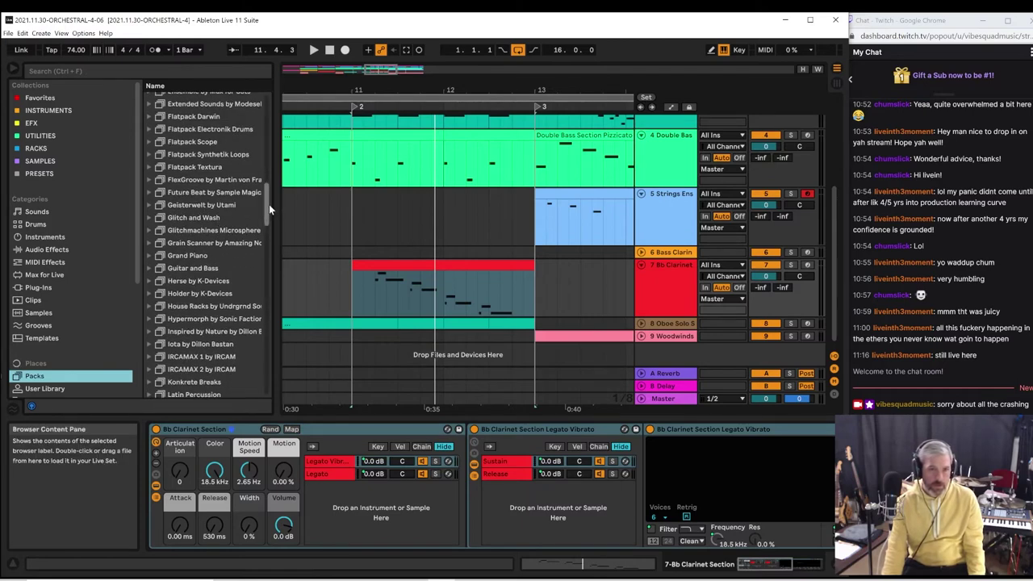
left_click_drag(268, 206, 262, 259)
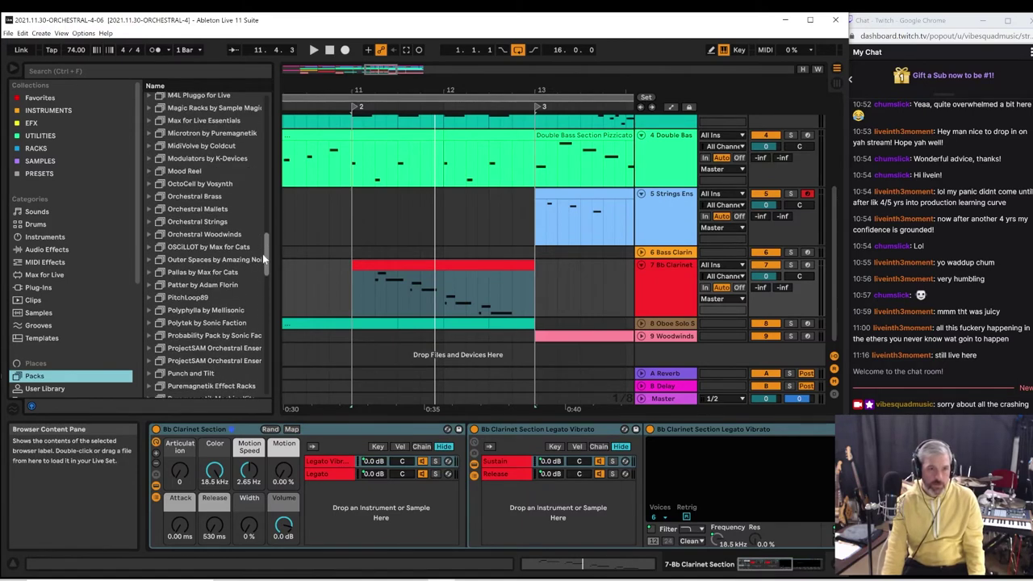
left_click(206, 210)
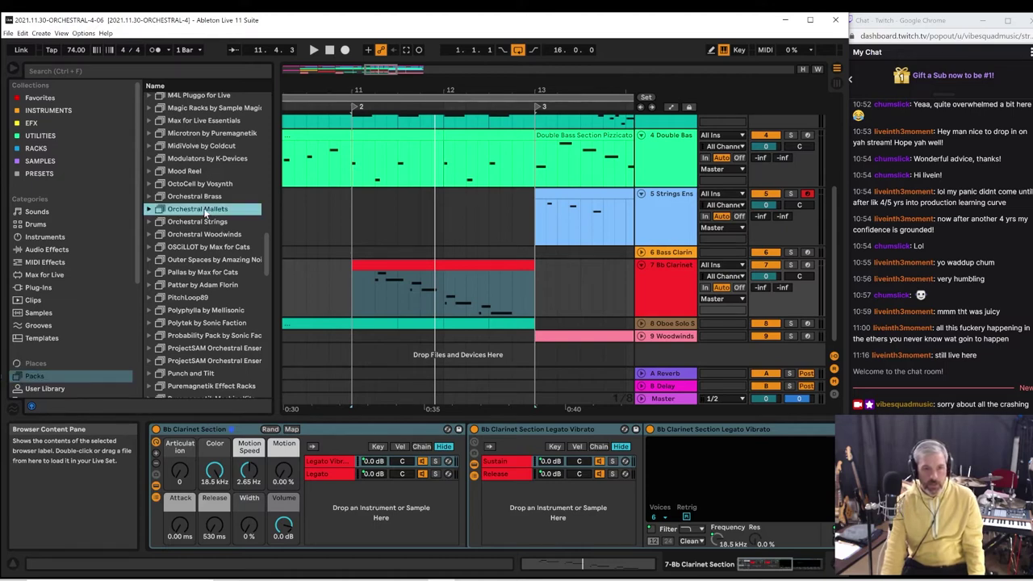
left_click(149, 209)
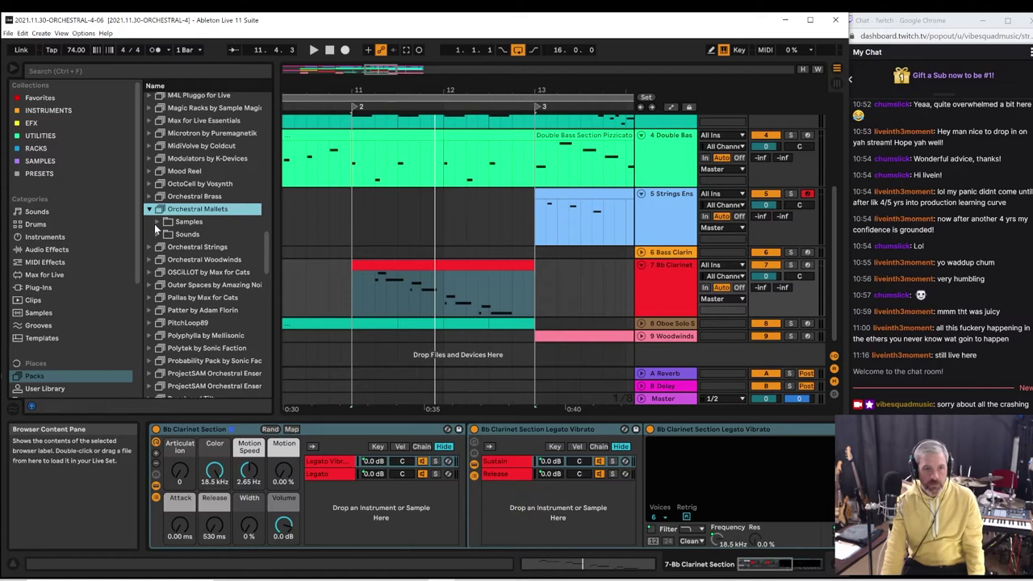
double_click(156, 233)
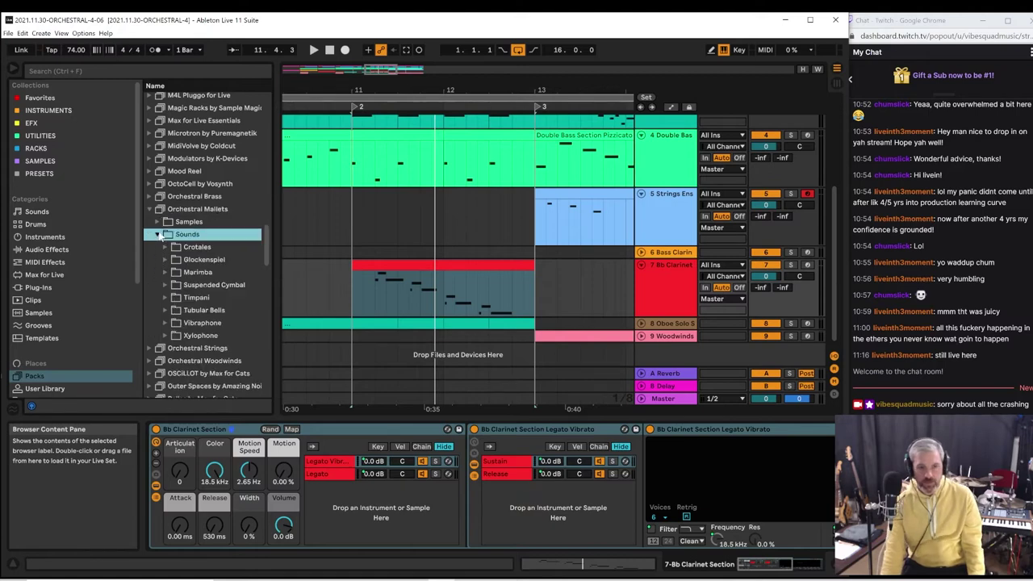
left_click(164, 273)
Audition the four marimba presets and load Marimba Cloth Hits onto a new MIDI track below Woodwinds
left_click(208, 287)
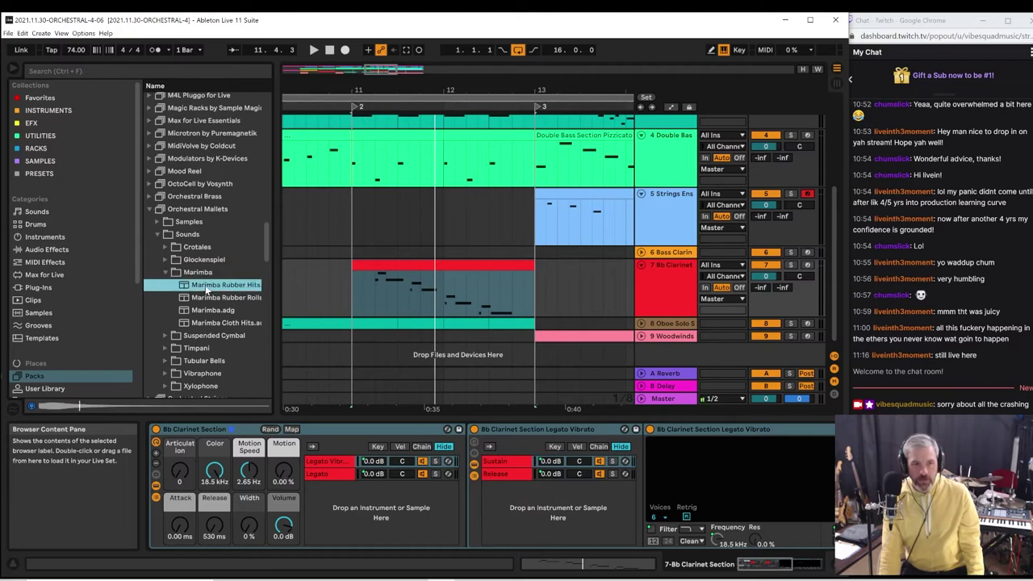
left_click(211, 299)
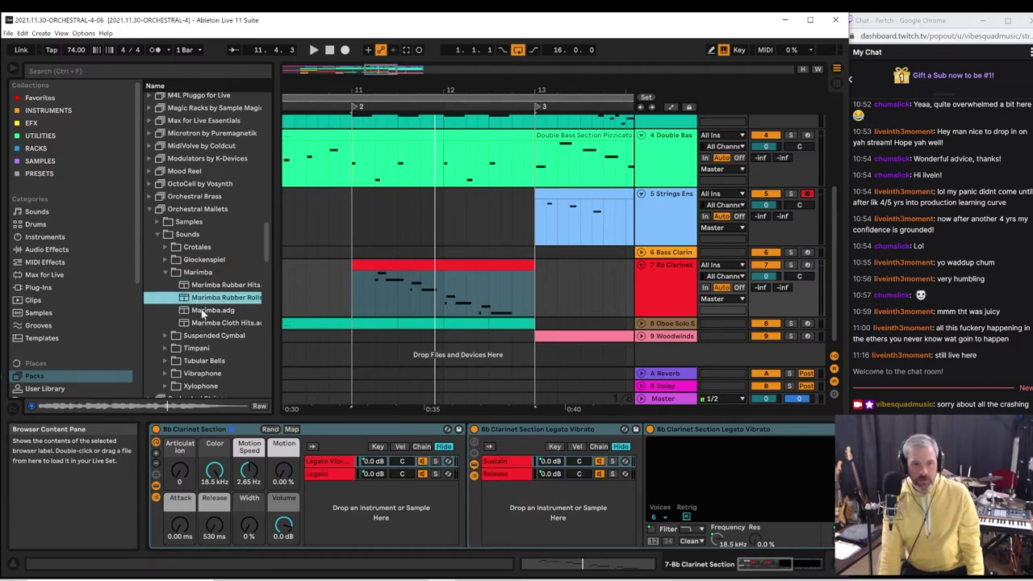
left_click(201, 310)
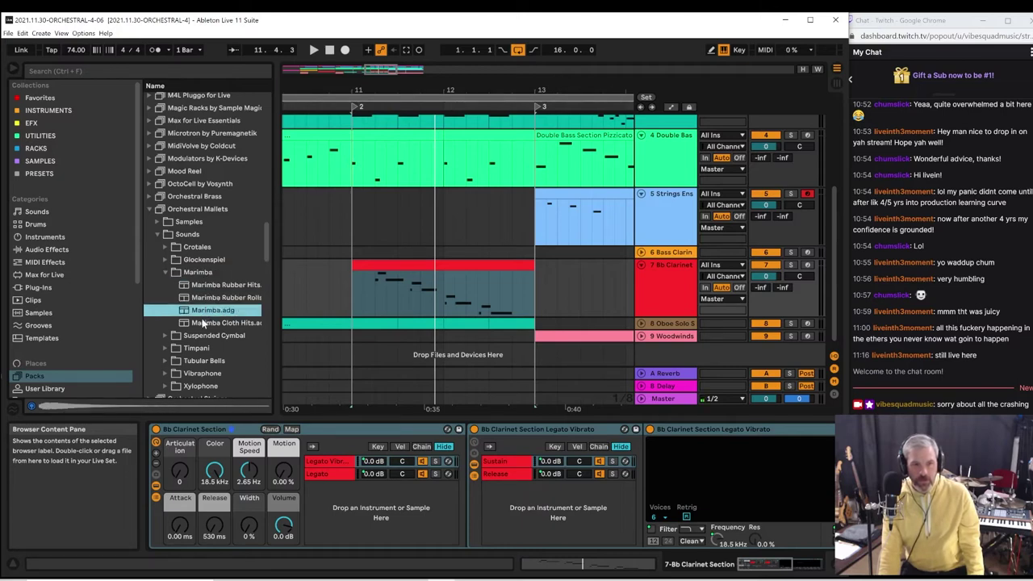
left_click(204, 324)
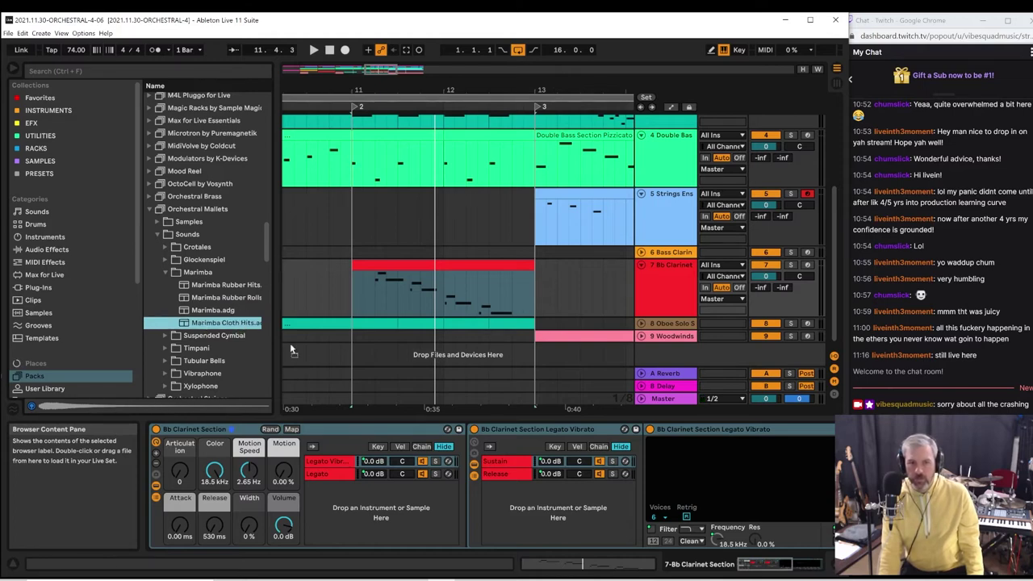
scroll(292, 348, "down", 1)
left_click_drag(355, 349, 355, 349)
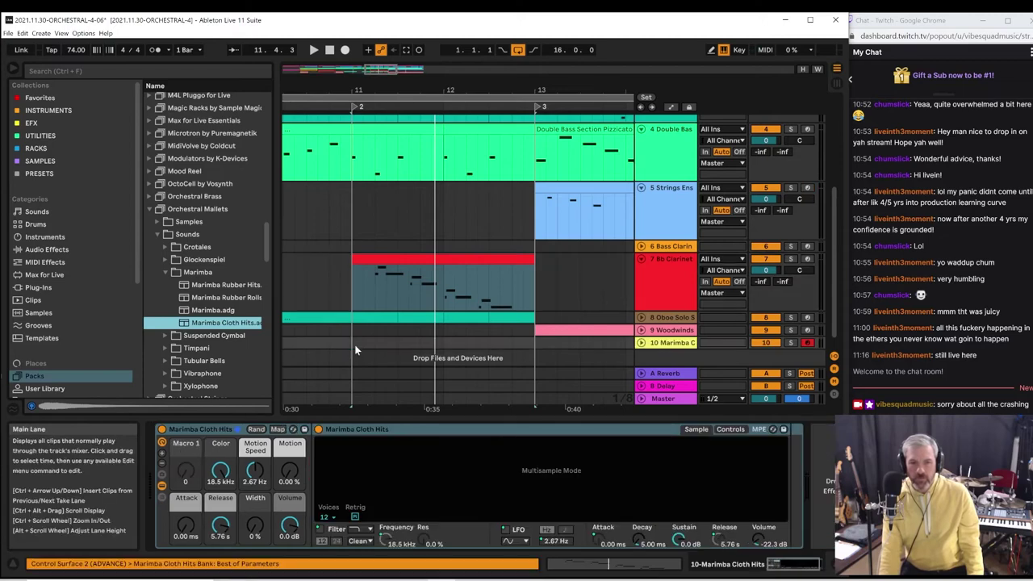
Copy the Bb Clarinet clip onto the marimba track at bars 11 and 12 and play it back
key("space")
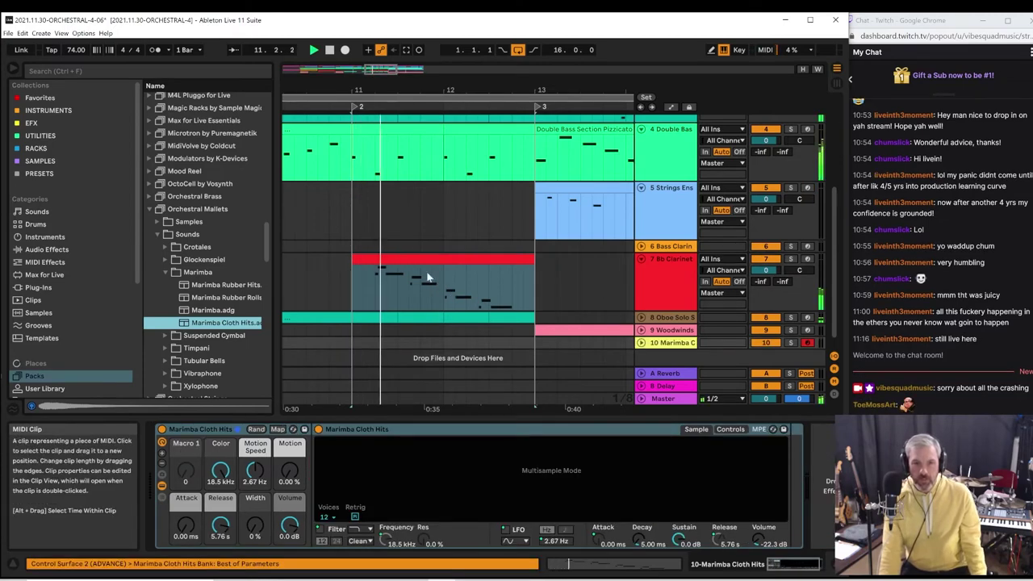
left_click(389, 261)
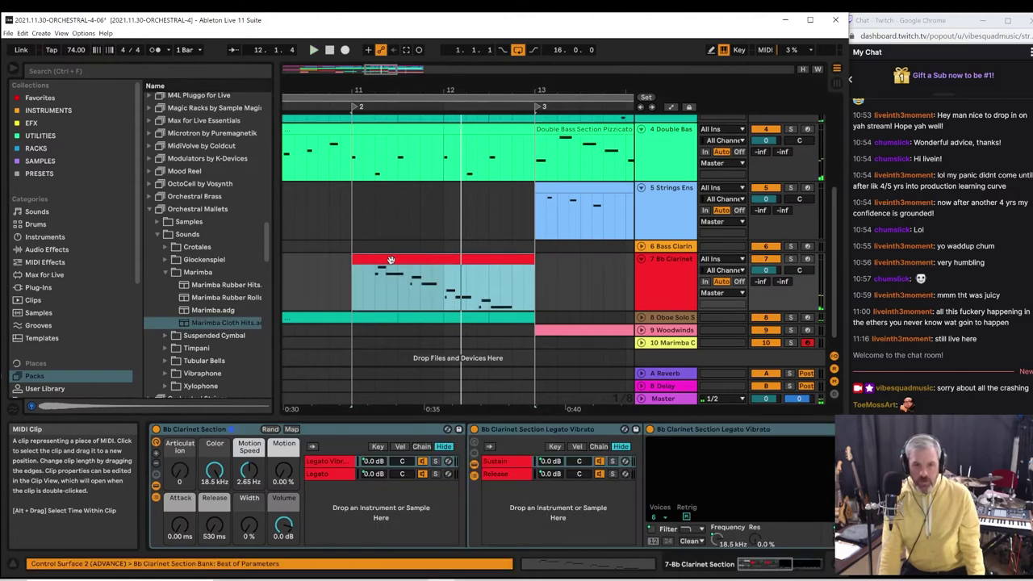
left_click_drag(390, 260, 389, 338)
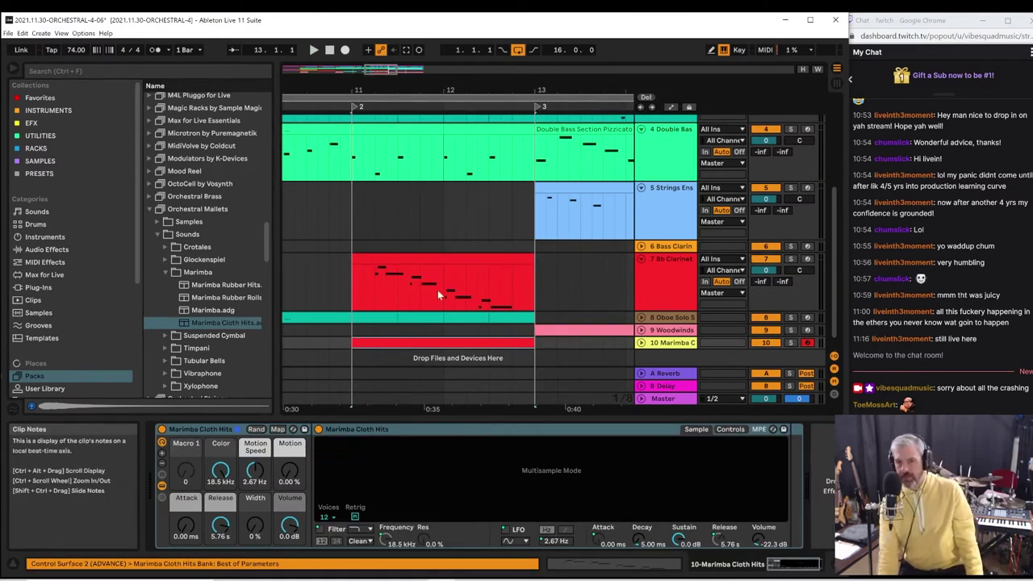
key("space")
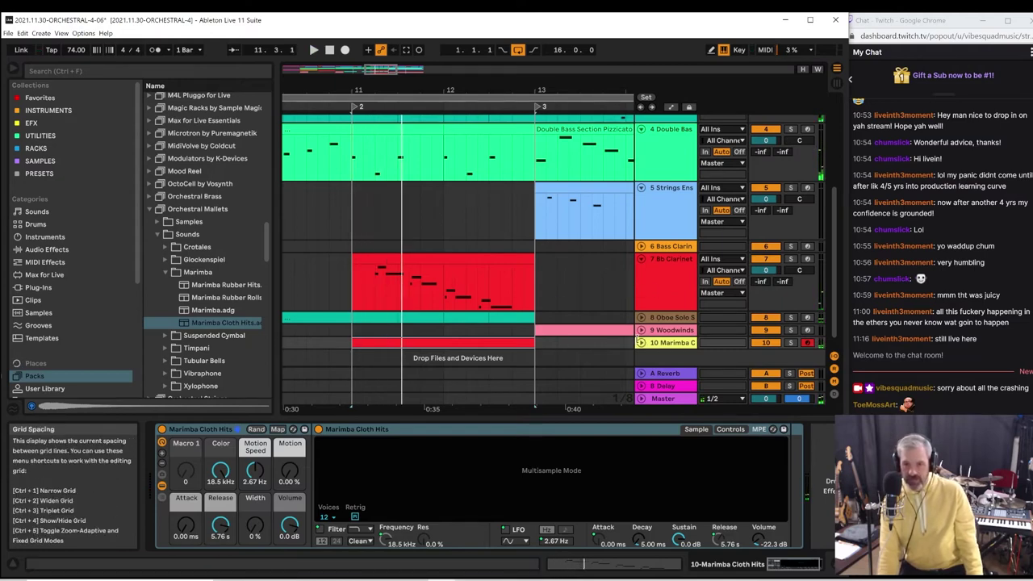
Set the marimba track's volume to -6.3 dB and shift its clip one beat later to 11.2.1, checking it in playback from bar 11
left_click(641, 342)
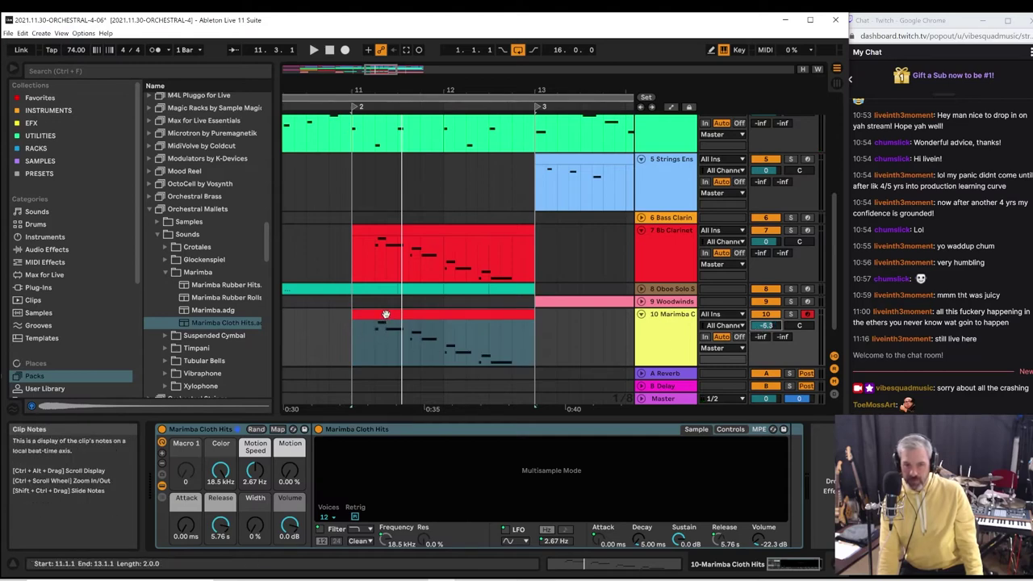
left_click_drag(375, 320, 456, 319)
key("space")
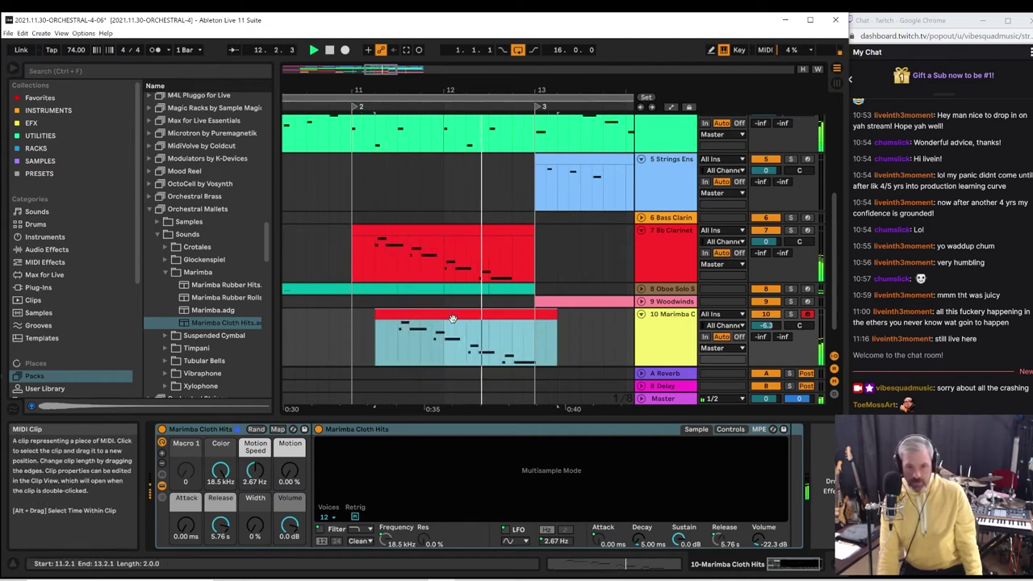
left_click(350, 330)
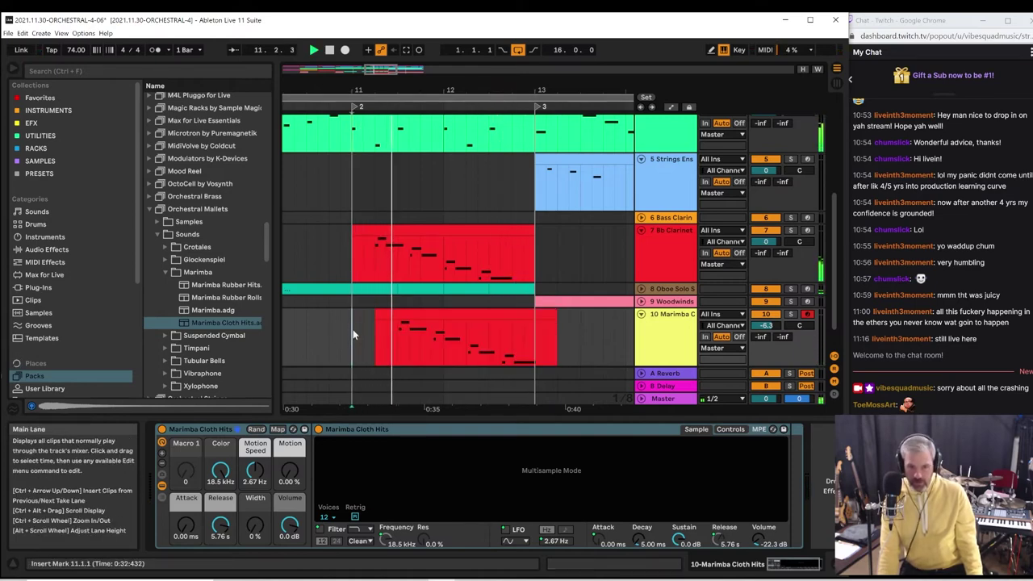
In the marimba clip, deactivate the first note group and delete the two middle groups, keeping only the last group active
left_click(397, 320)
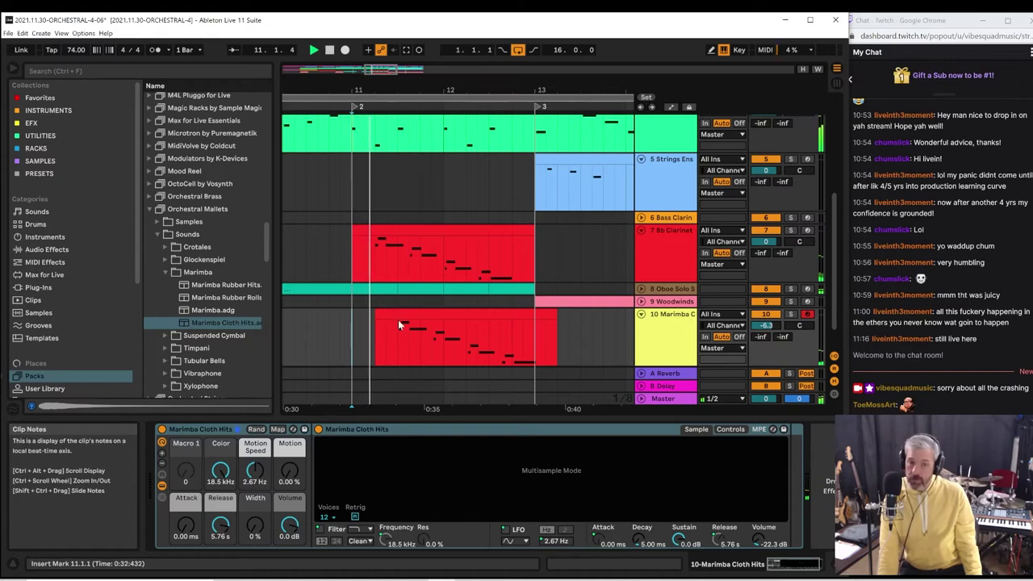
left_click(420, 340)
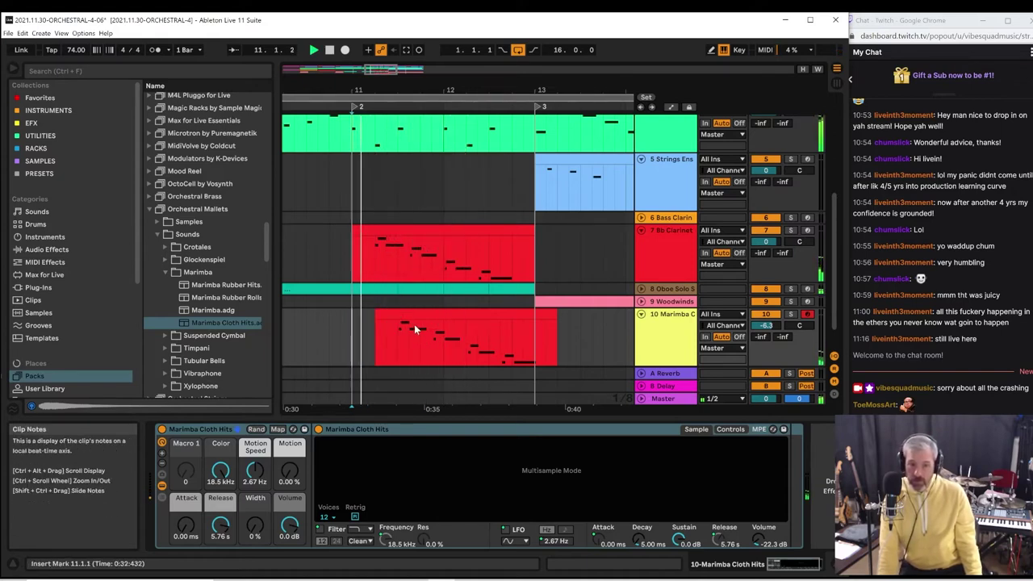
left_click(414, 315)
double_click(413, 314)
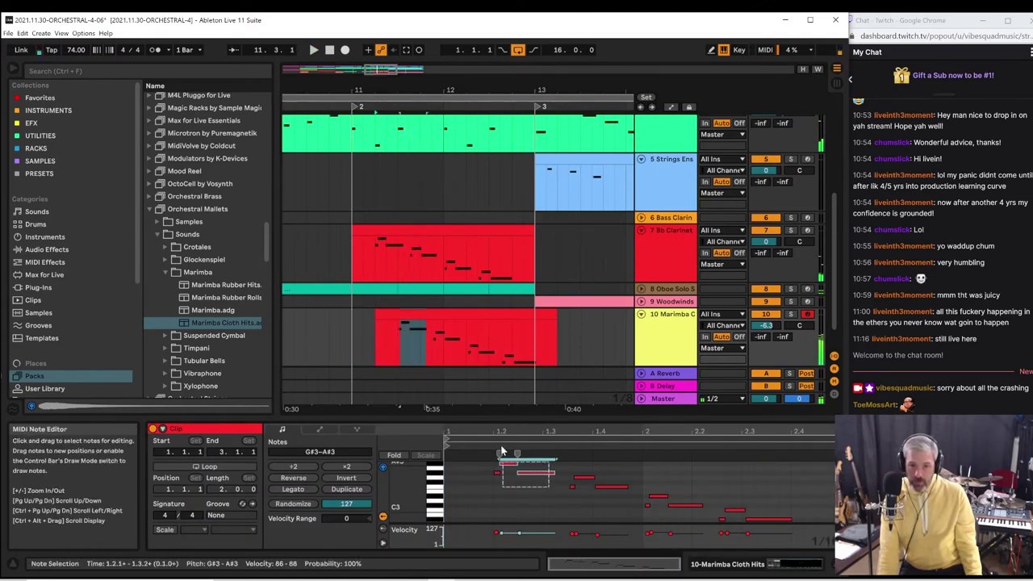
left_click(531, 498)
left_click_drag(530, 494, 484, 455)
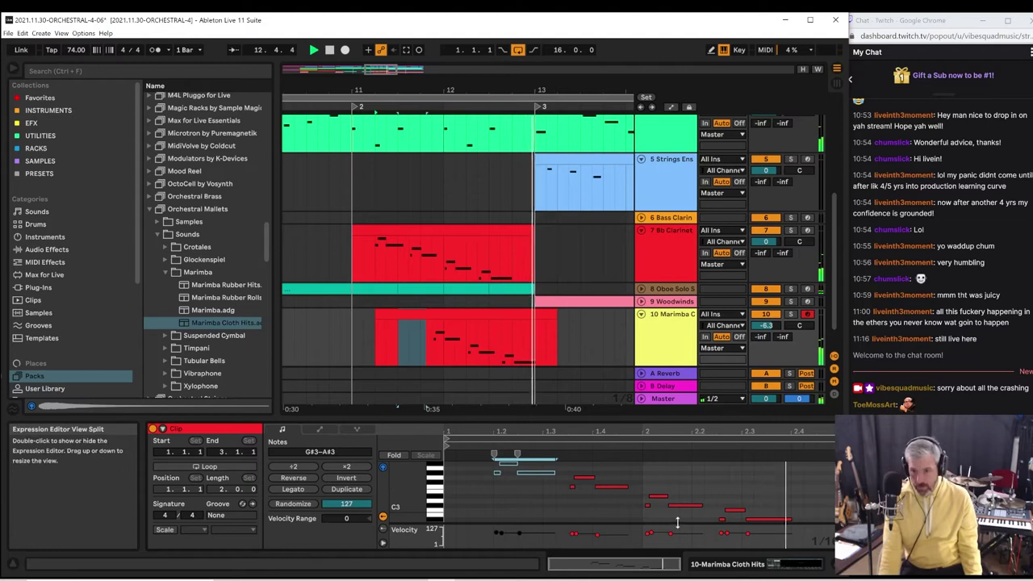
left_click_drag(685, 514, 571, 473)
key("Delete")
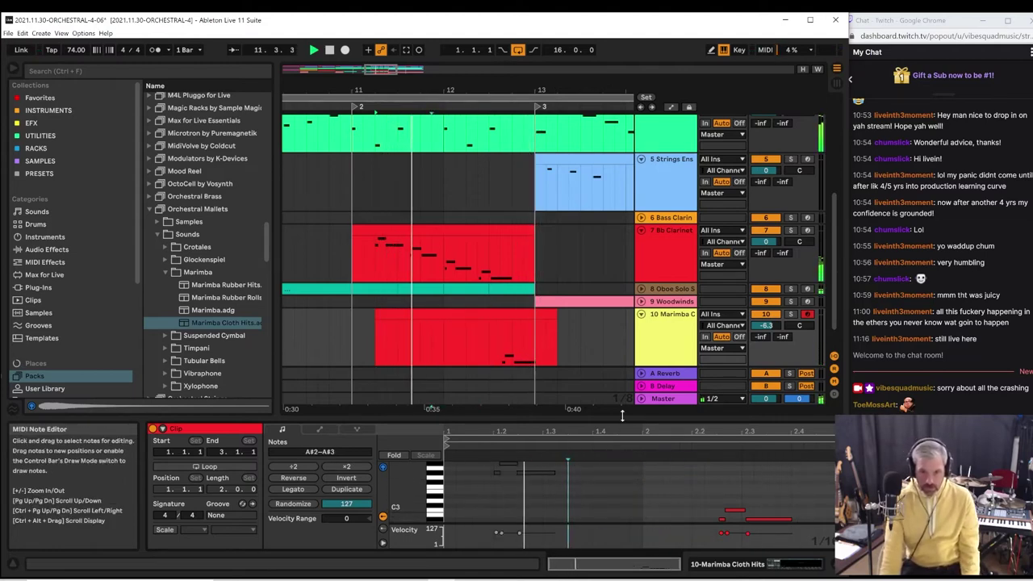
Close the Orchestral Mallets sounds and expand the French Horn presets in the Orchestral Brass pack
scroll(672, 343, "down", 1)
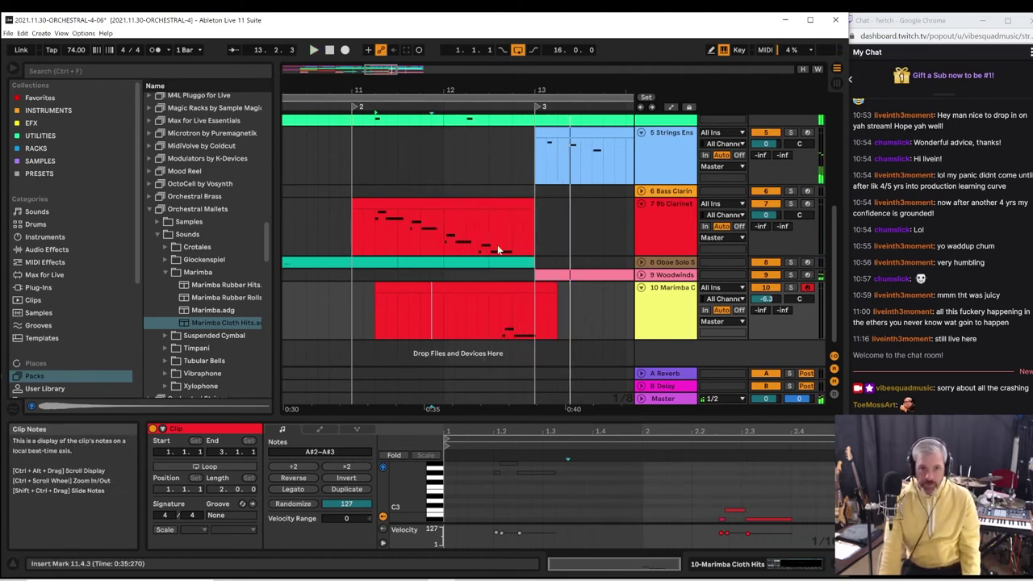
scroll(436, 233, "down", 1)
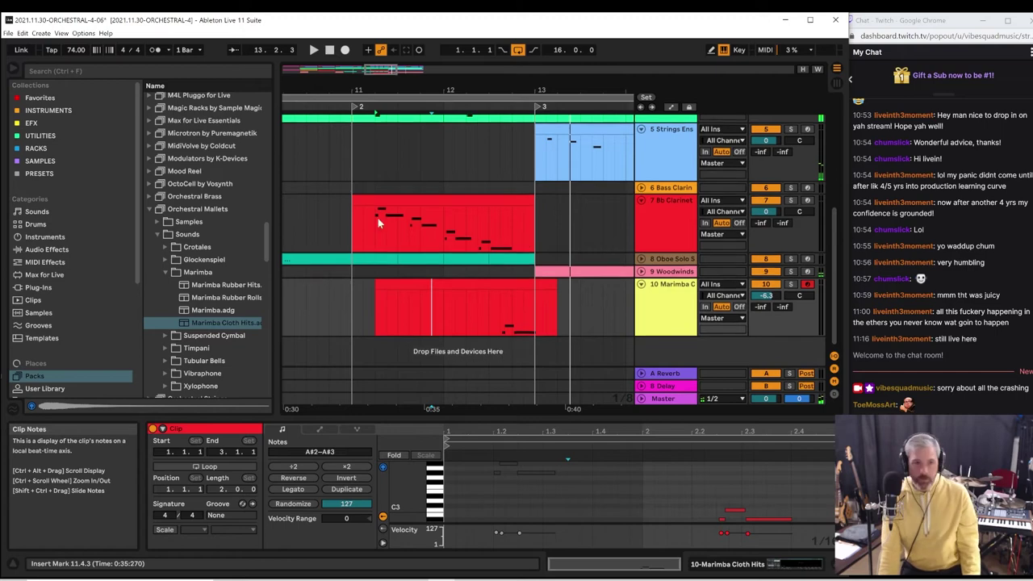
left_click(166, 277)
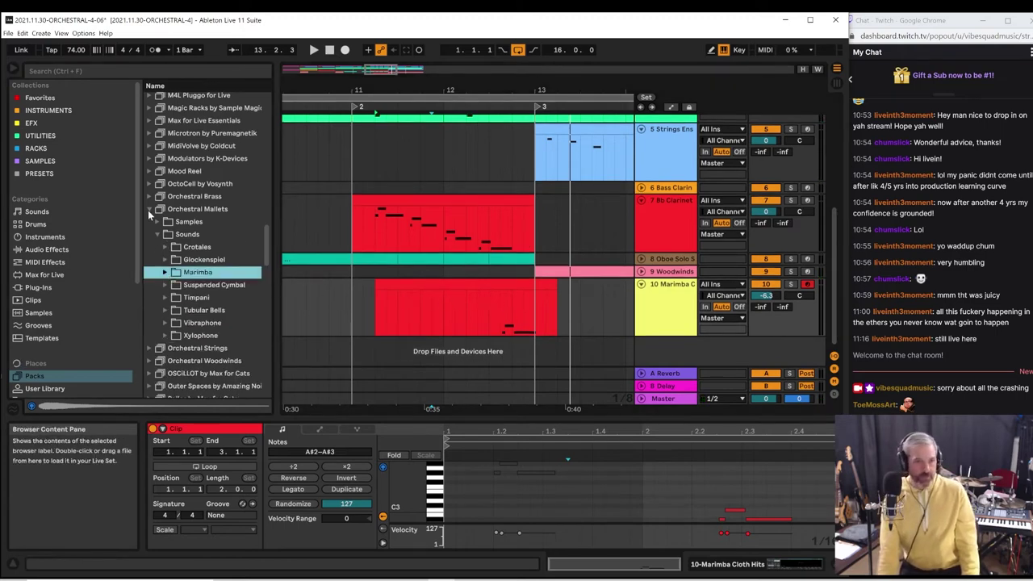
left_click(156, 236)
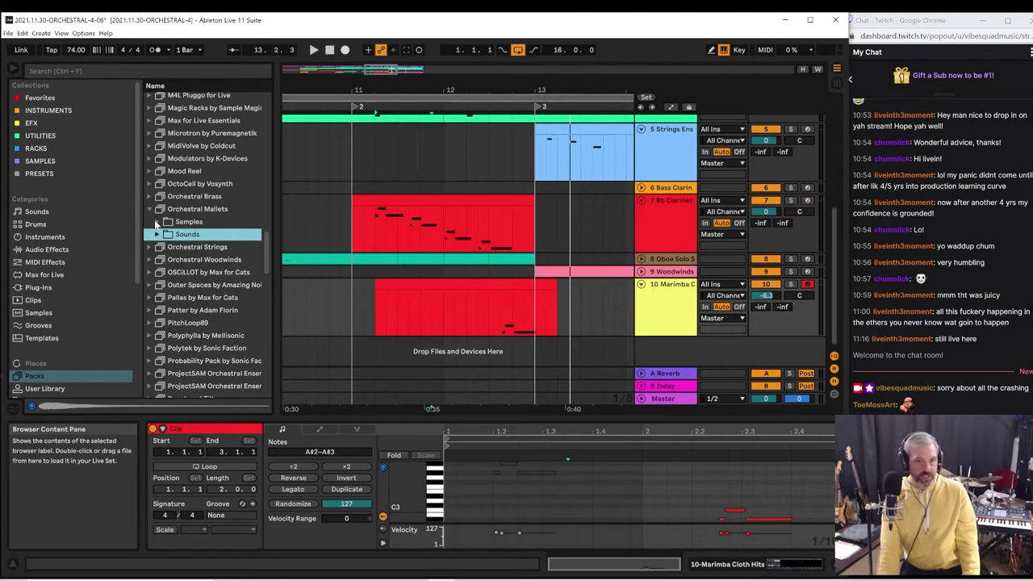
left_click(149, 197)
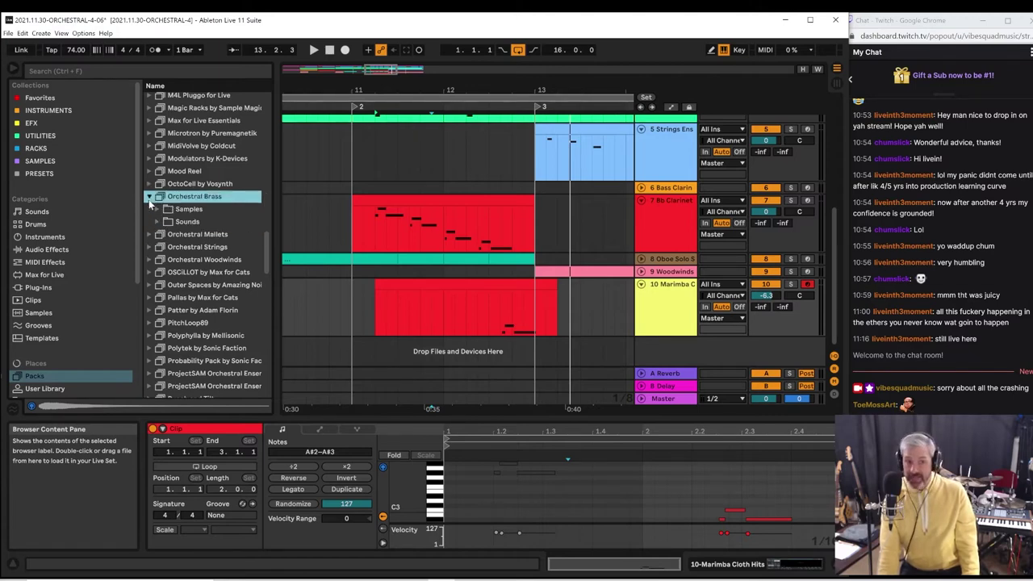
left_click(158, 221)
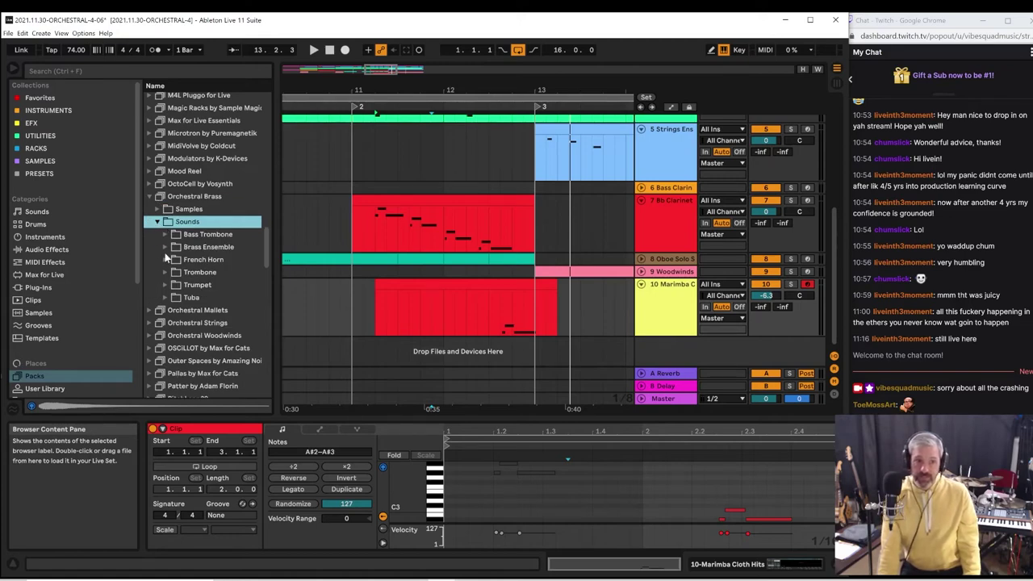
left_click(164, 259)
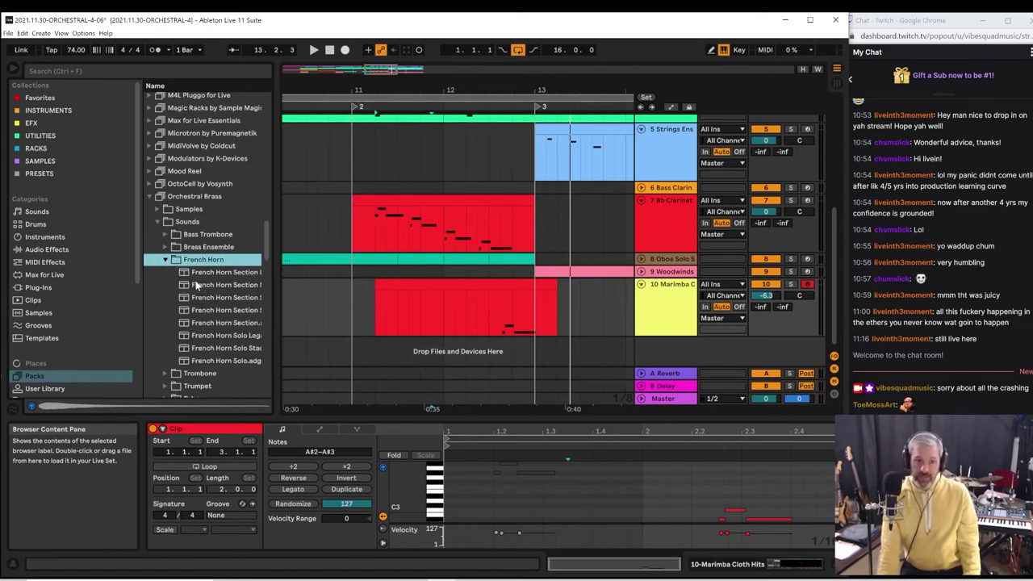
Save the Live Set and play the thinned marimba part from 11.4.3
left_click(8, 33)
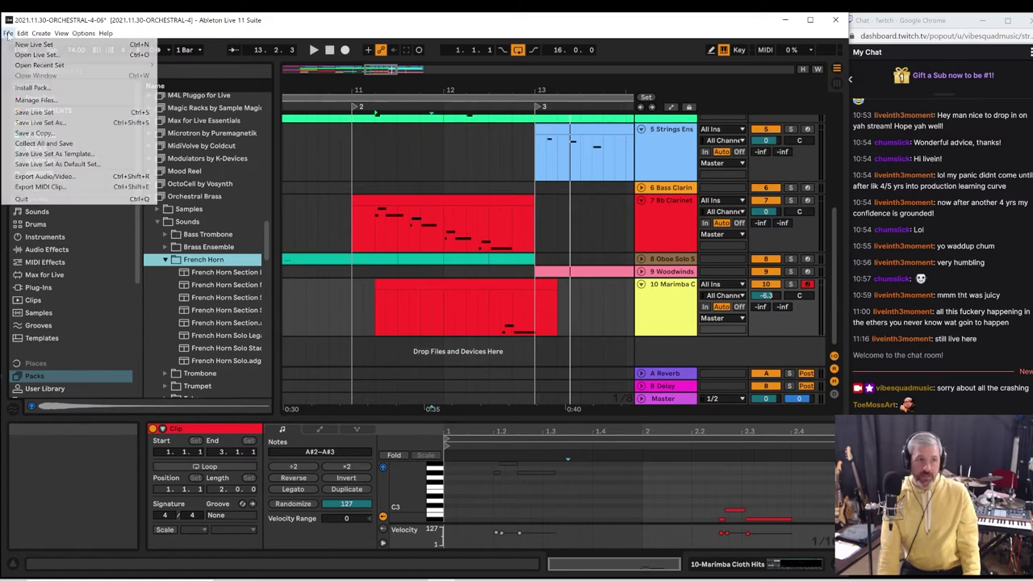
left_click(22, 114)
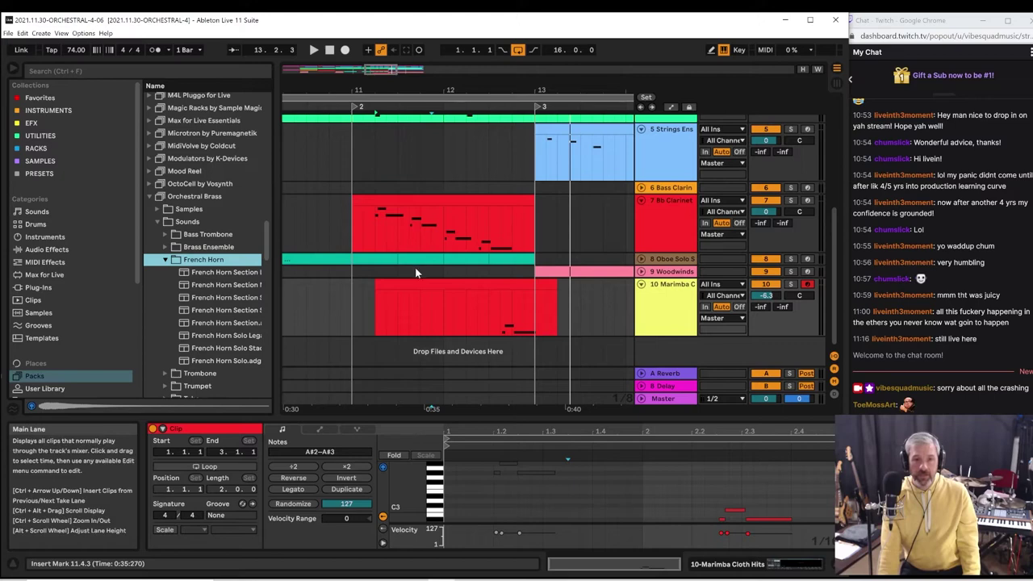
key("space")
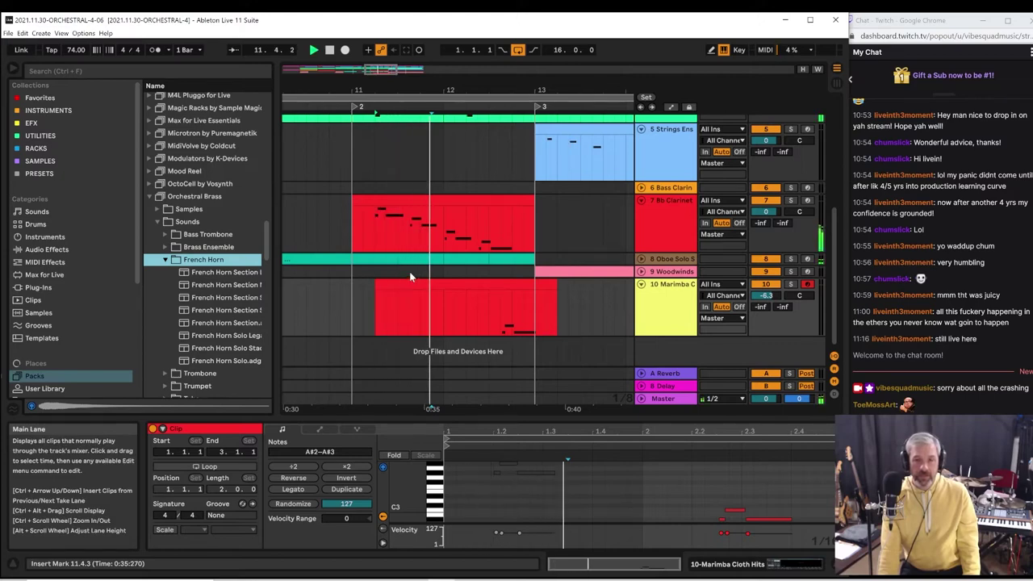
Widen the browser, audition French Horn presets including Section Legato, Sforzando and Section, and replay the arrangement from bar 11
left_click(201, 271)
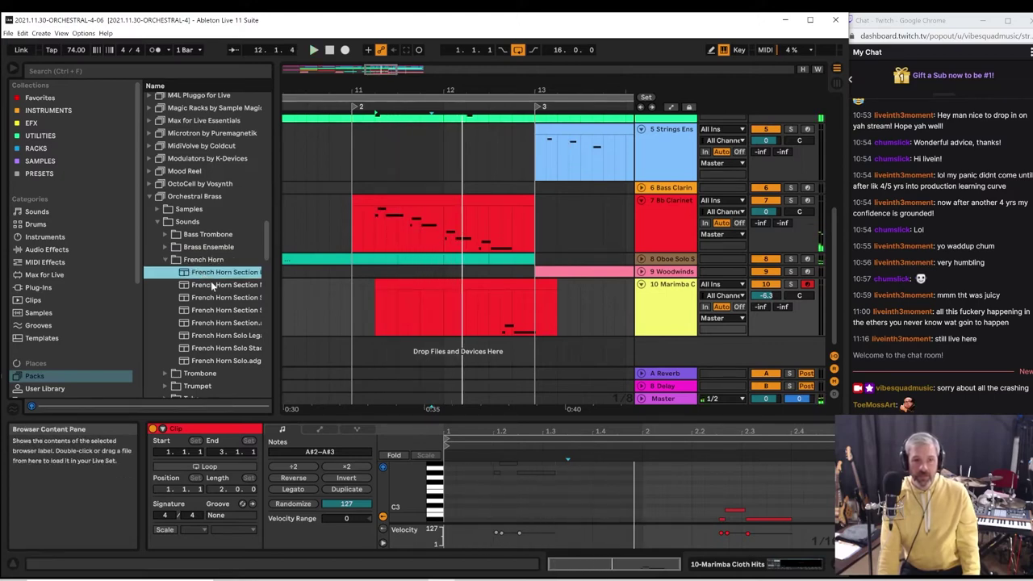
scroll(269, 275, "down", 6)
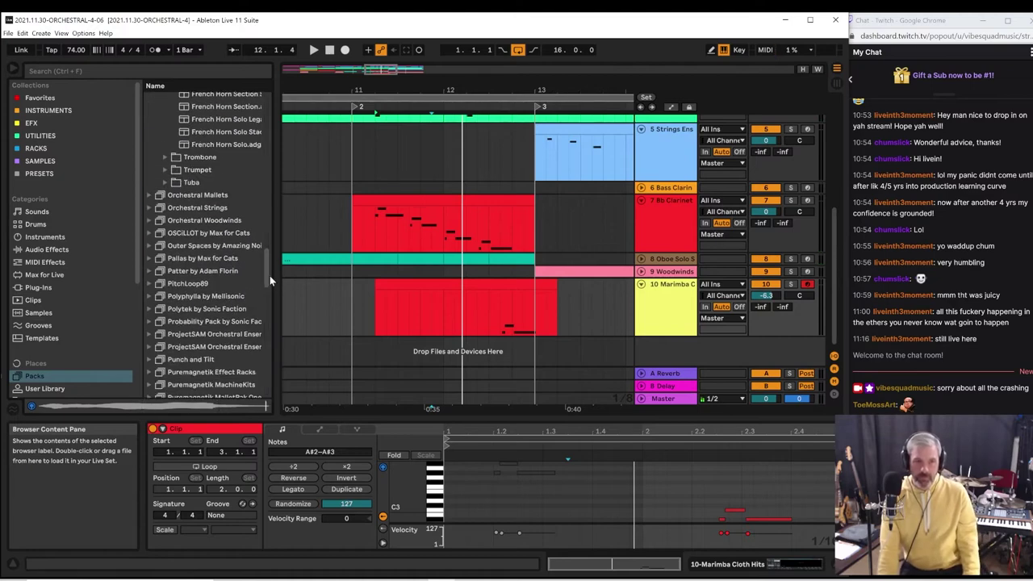
scroll(266, 250, "up", 3)
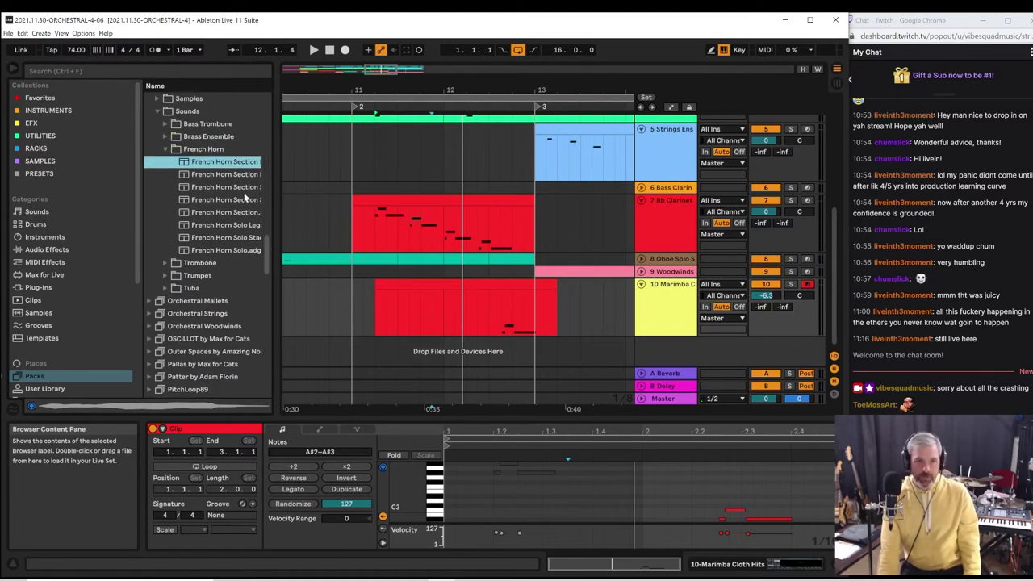
left_click(259, 190)
left_click_drag(271, 191, 312, 191)
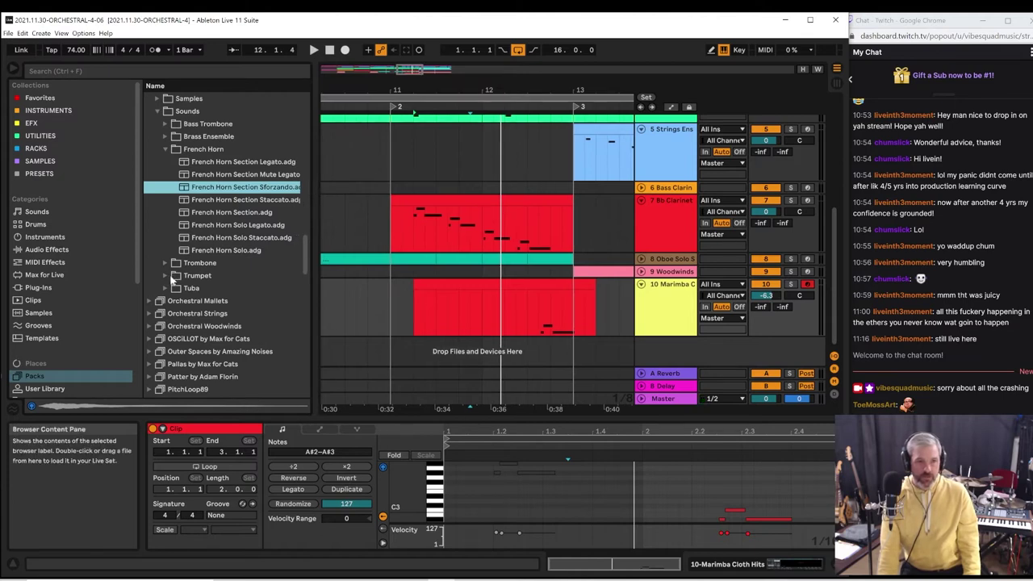
key("Down")
key("Down")
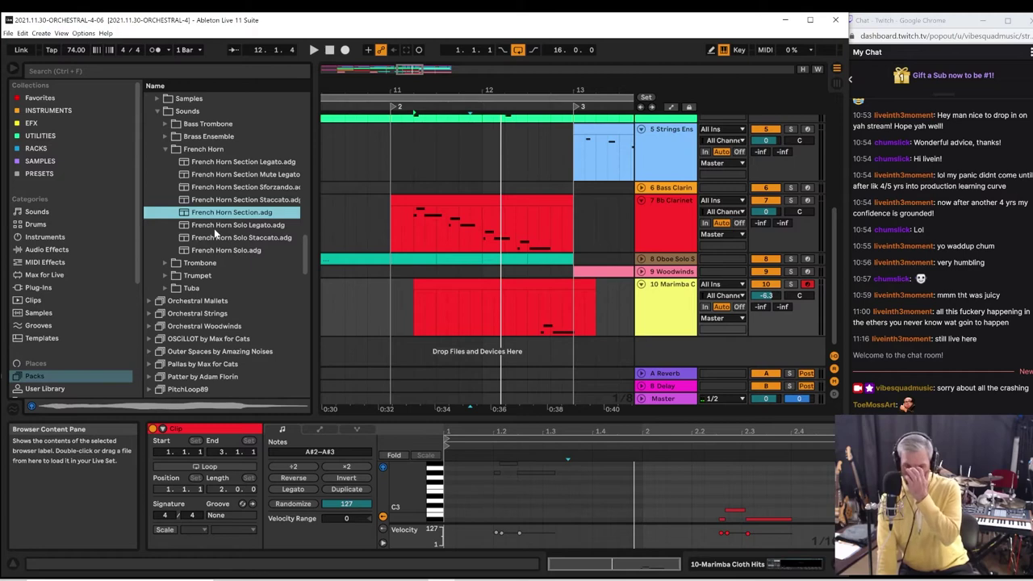
left_click(388, 308)
key("space")
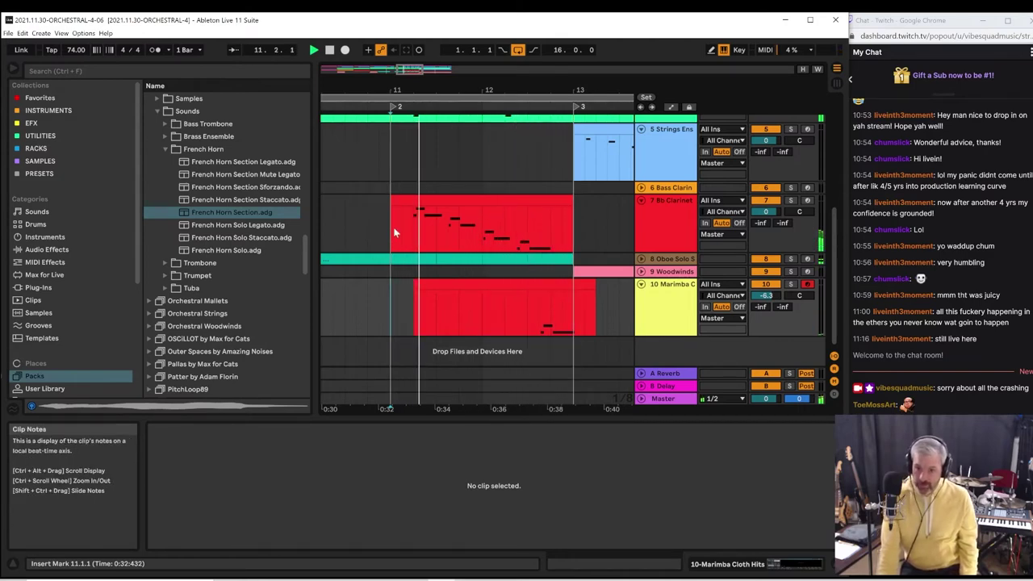
Collapse the Orchestral Brass pack and expand Orchestral Woodwinds down to its Piccolo sounds
left_click(158, 111)
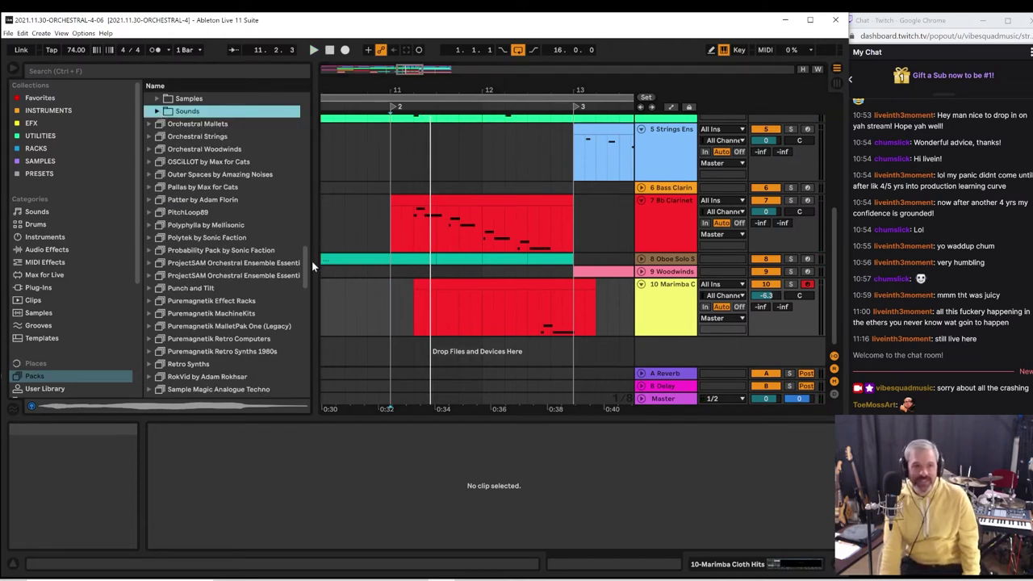
left_click_drag(307, 261, 304, 237)
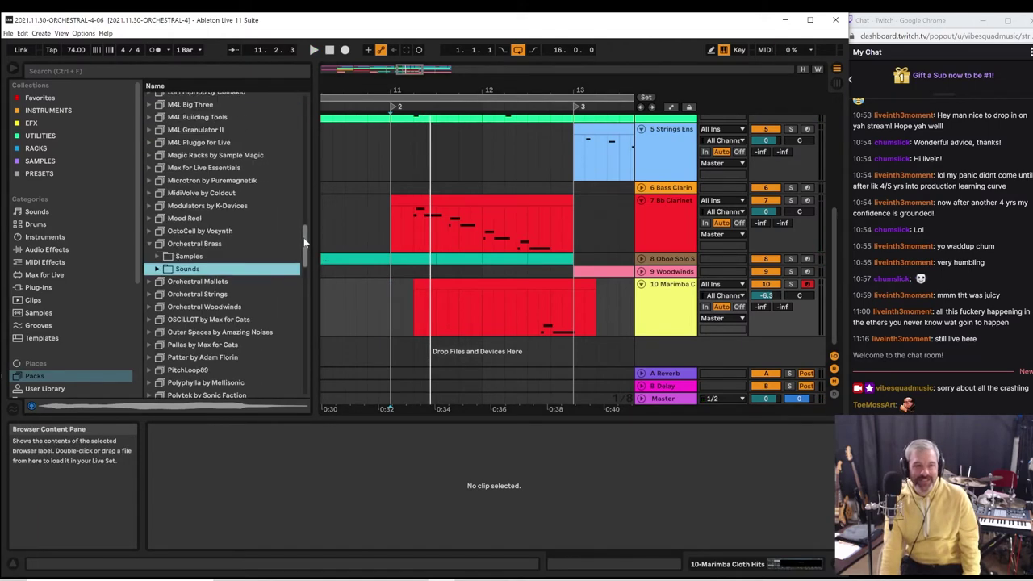
left_click(150, 244)
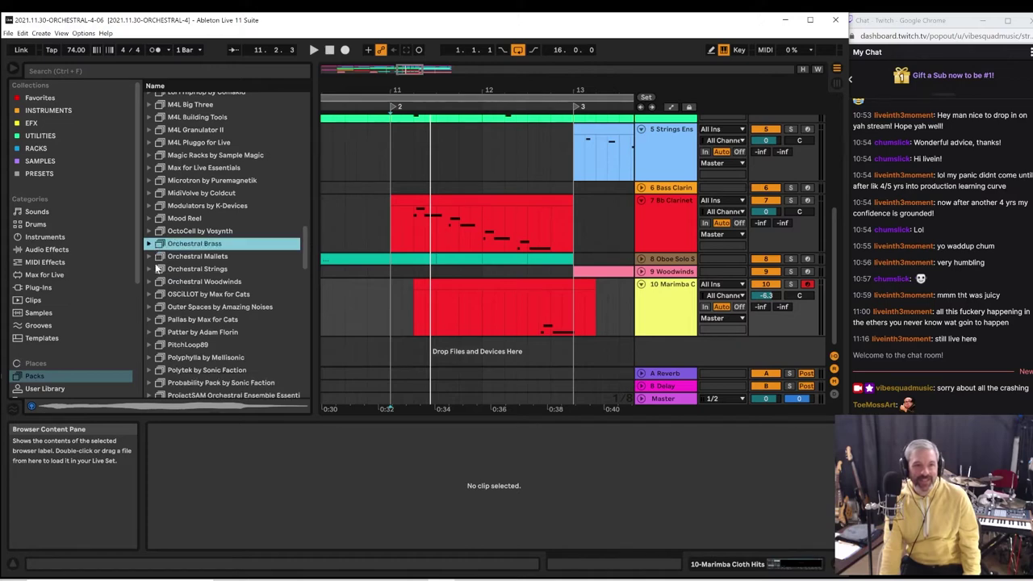
left_click(149, 279)
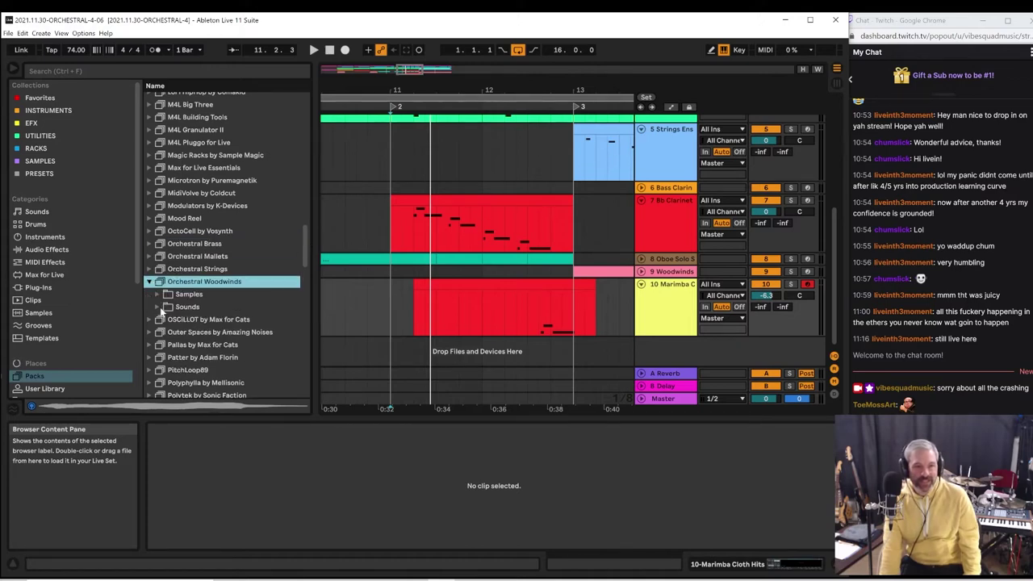
left_click(157, 308)
scroll(178, 324, "down", 4)
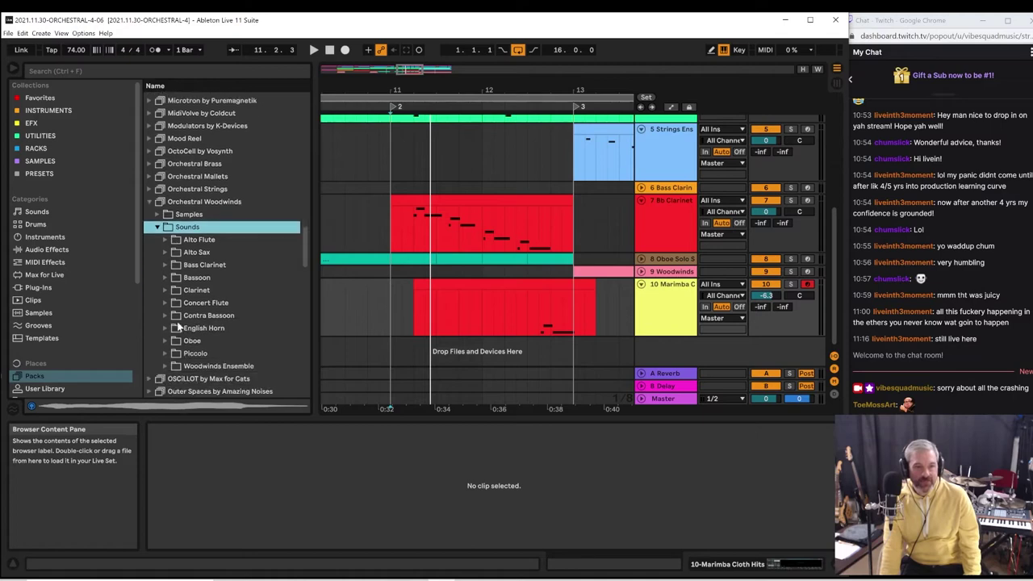
left_click(166, 354)
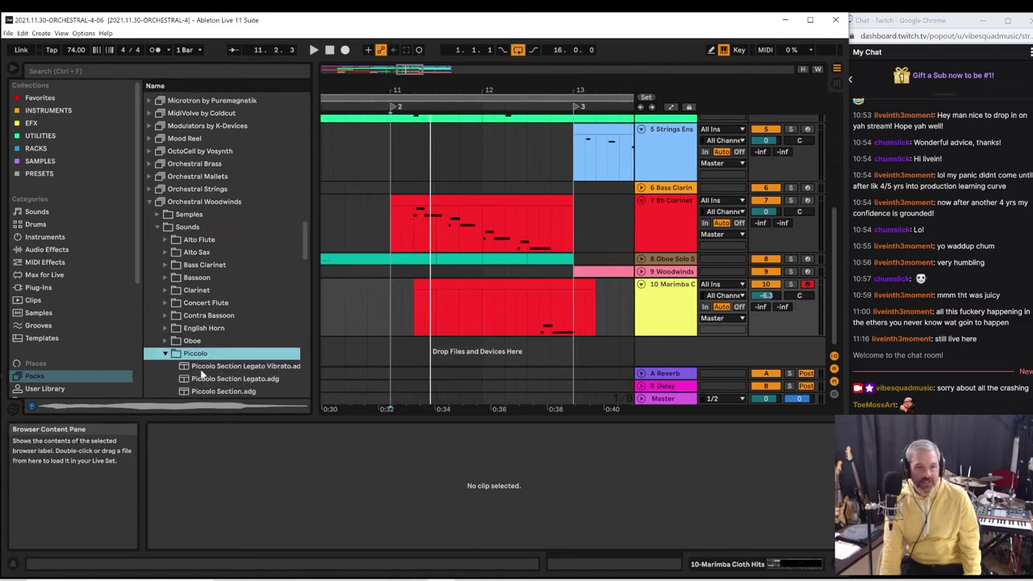
Audition the Piccolo presets, including Section Legato Vibrato, Solo Half Step Trills and Solo, and compare them with Concert Flute Solo
left_click(201, 370)
scroll(202, 367, "down", 3)
left_click(203, 354)
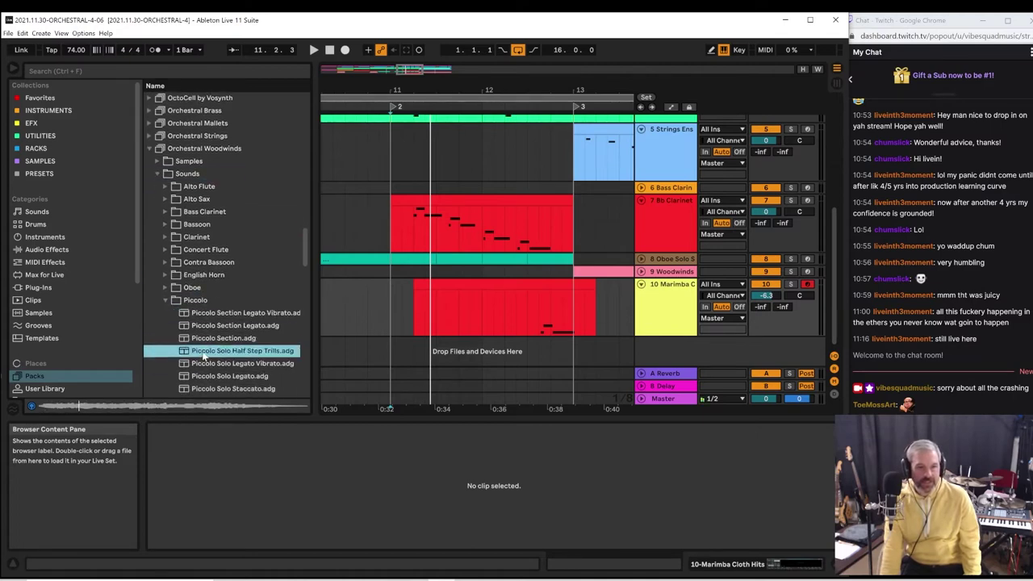
scroll(202, 356, "down", 2)
left_click(215, 336)
left_click(217, 361)
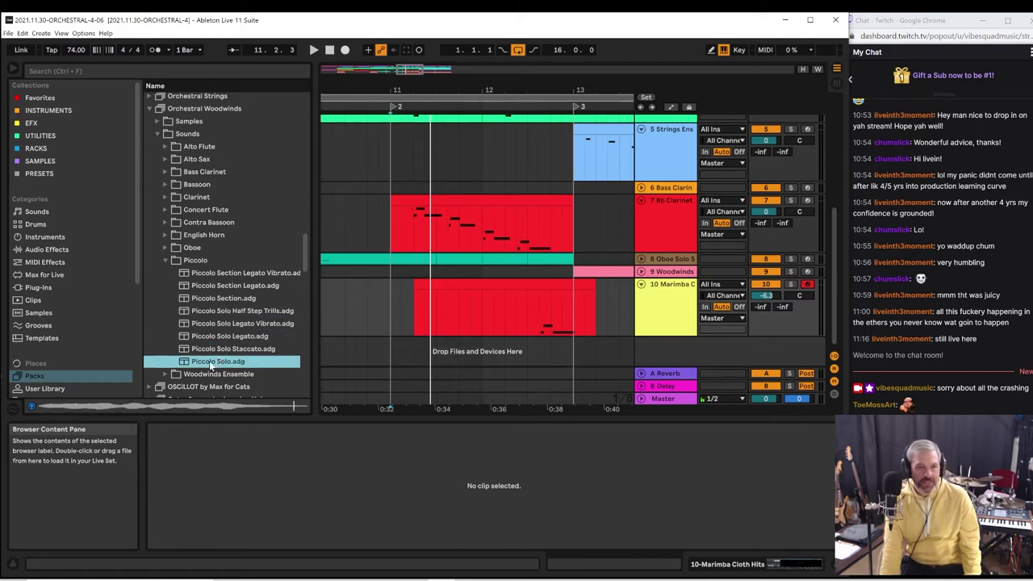
scroll(210, 360, "down", 2)
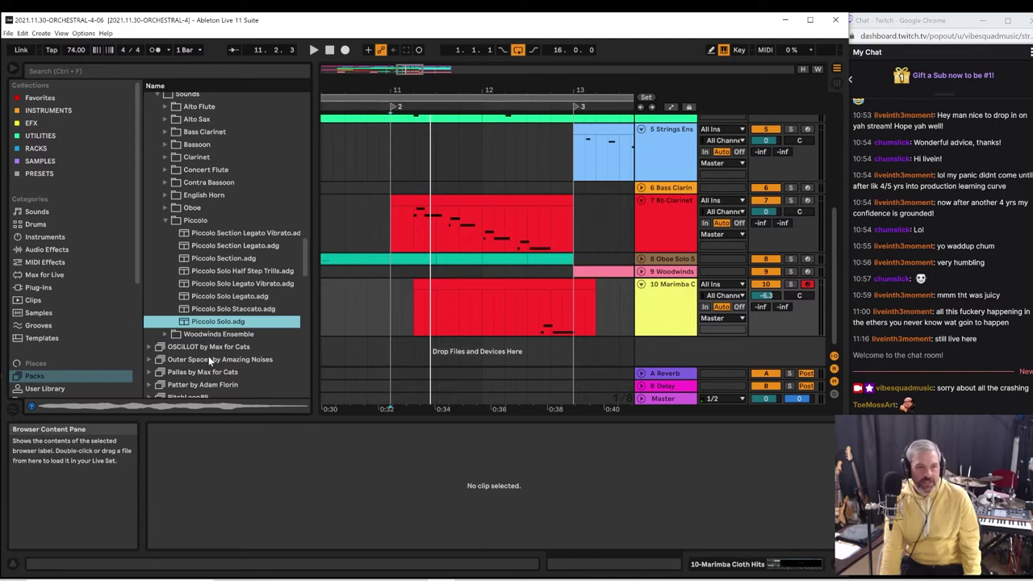
left_click(167, 171)
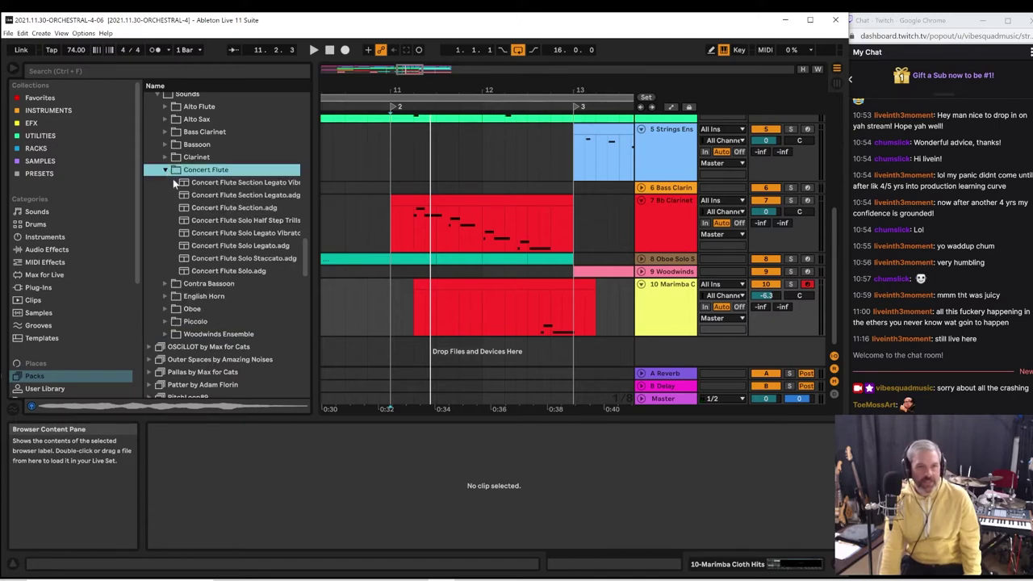
left_click(222, 273)
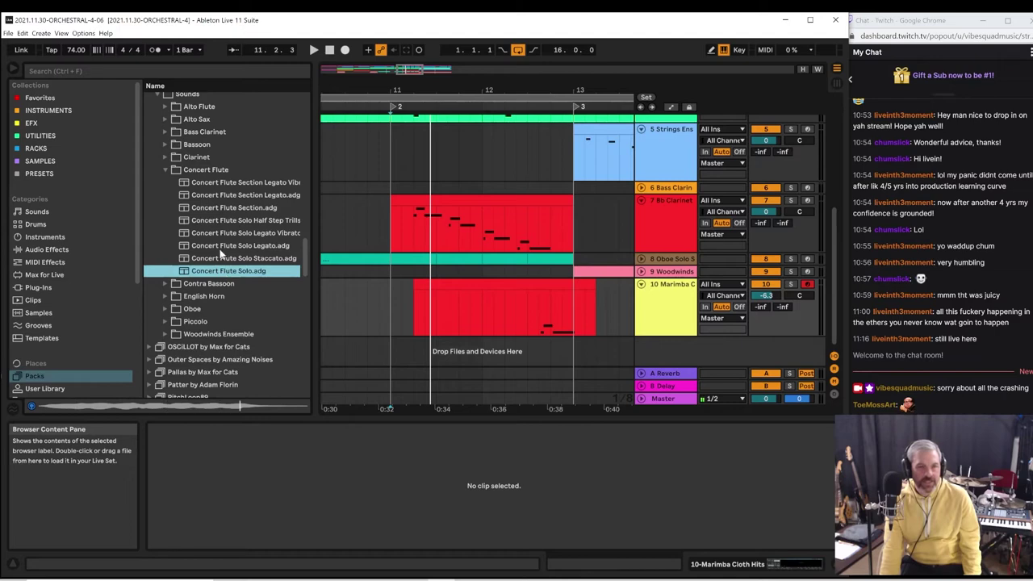
Load Piccolo Solo Staccato onto a new MIDI track below the marimba and copy the Bb Clarinet clip onto it at bar 11
left_click(165, 320)
left_click(202, 310)
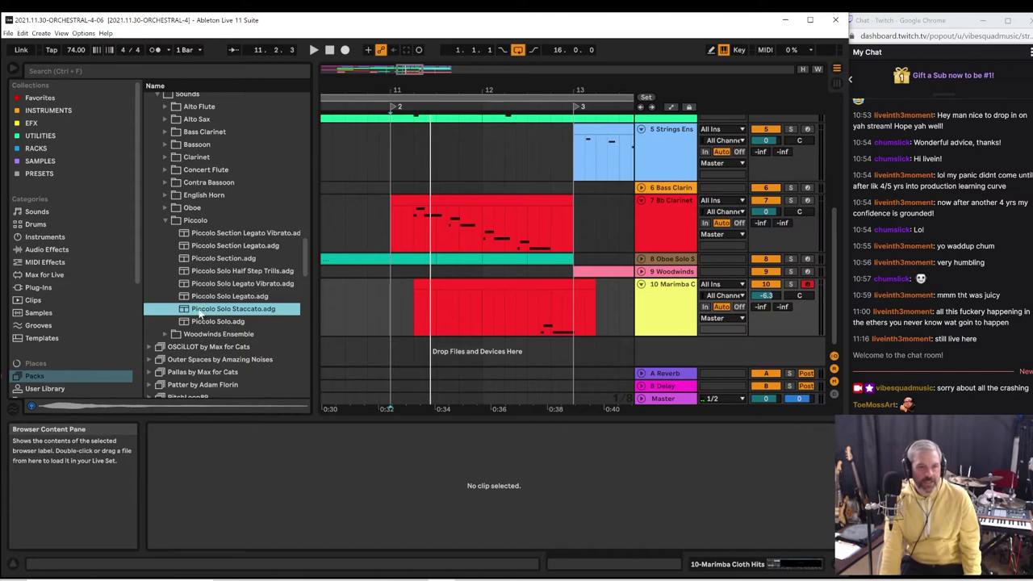
left_click_drag(334, 321, 470, 362)
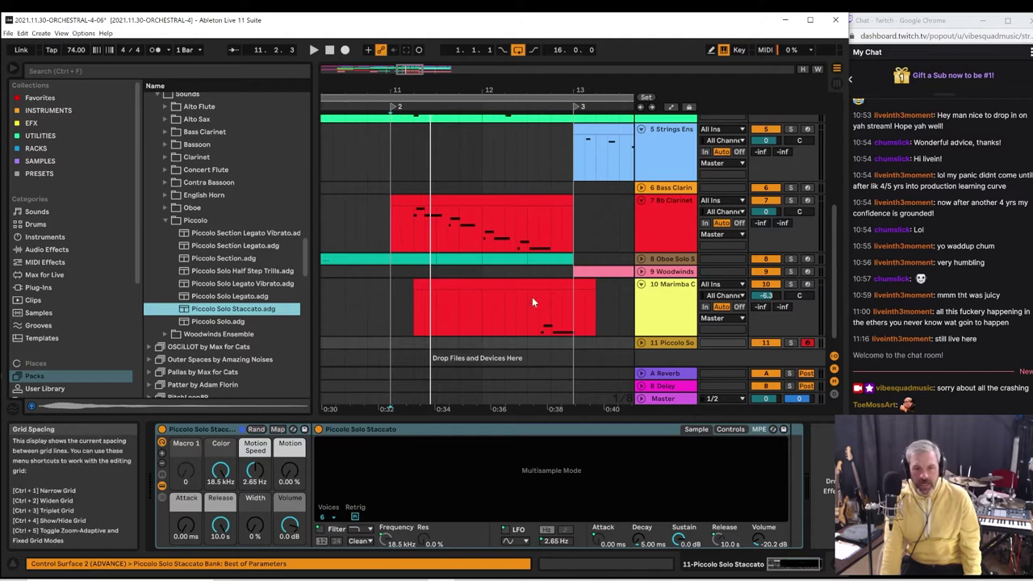
left_click(437, 198)
left_click_drag(436, 198, 437, 341)
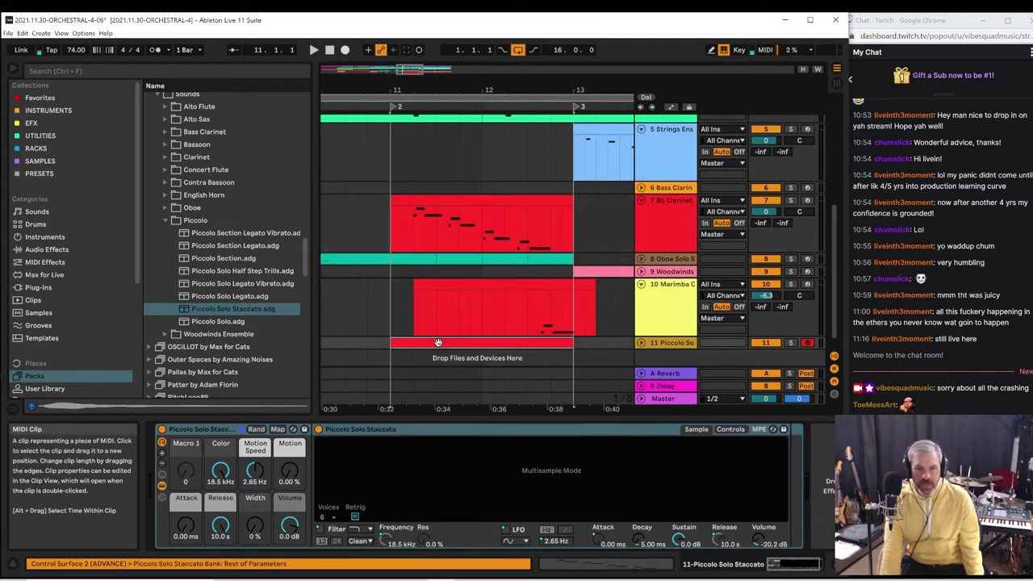
Raise all notes in the piccolo clip by one octave and play the passage back from bar 11
key("space")
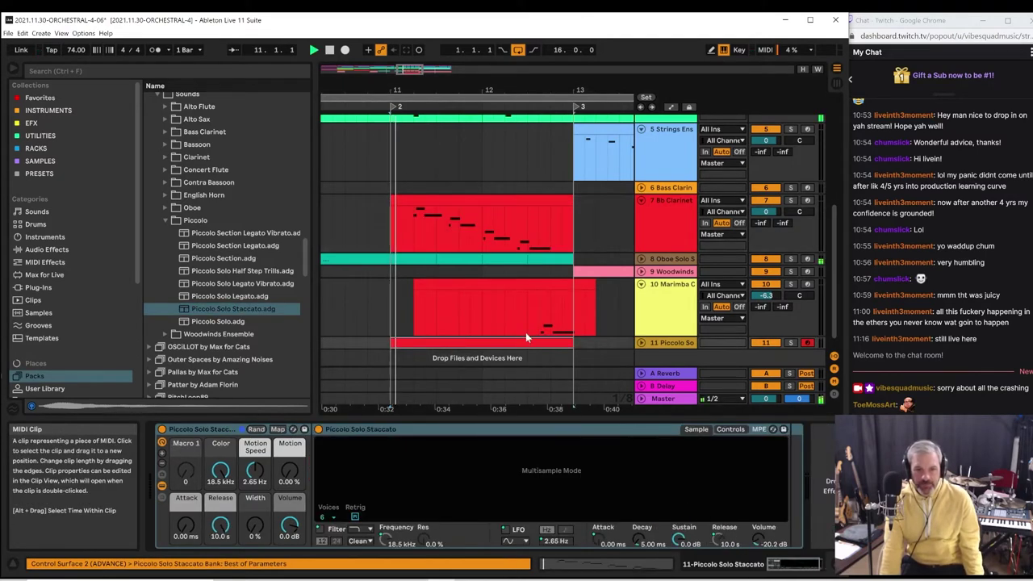
left_click(641, 342)
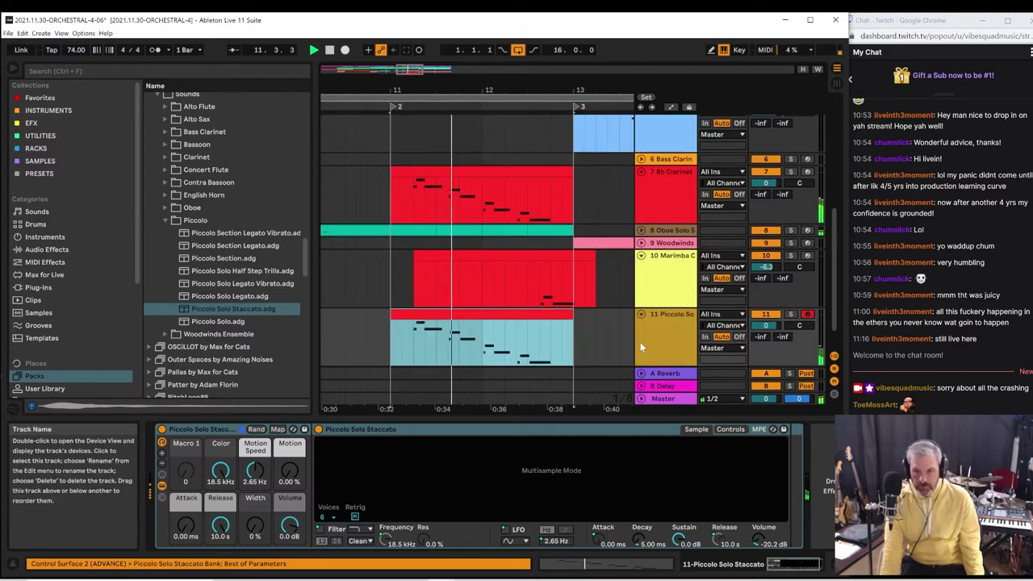
double_click(442, 327)
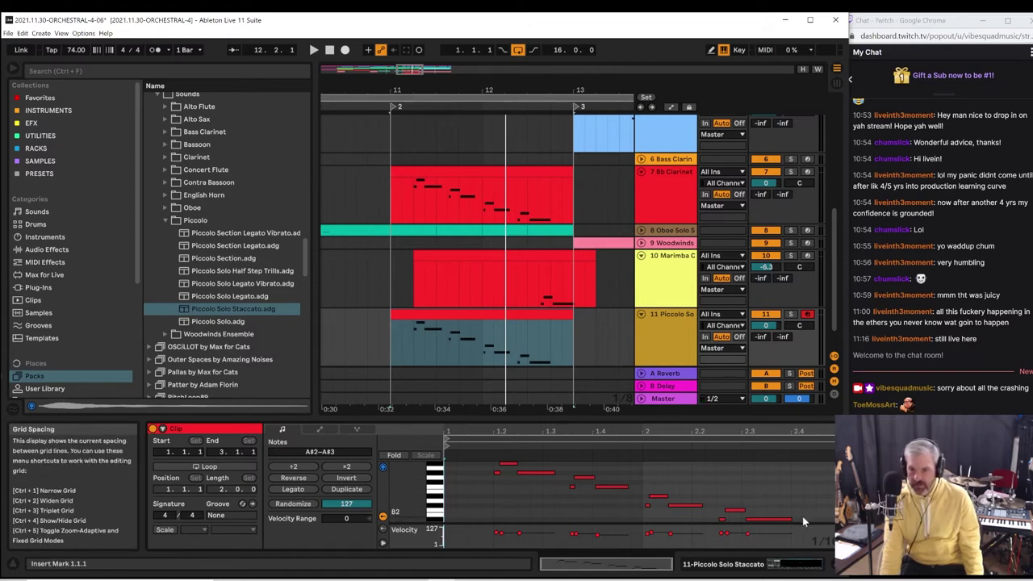
left_click_drag(802, 516, 570, 475)
left_click_drag(795, 519, 442, 443)
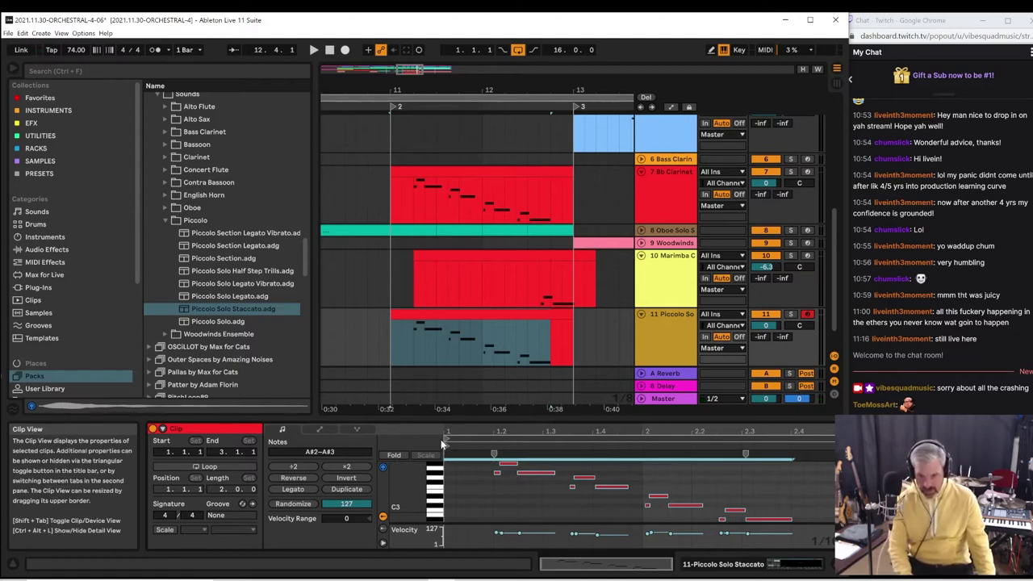
key("shift+Up")
key("space")
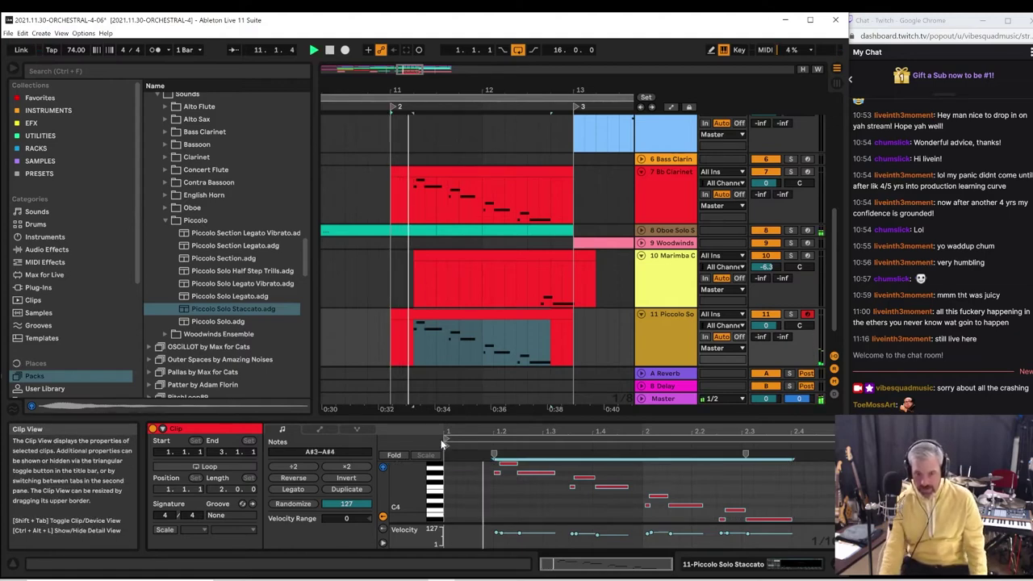
Shift the piccolo clip to start at 11.1.3 and replay the passage with the offset
left_click(428, 317)
key("space")
left_click_drag(425, 315, 436, 317)
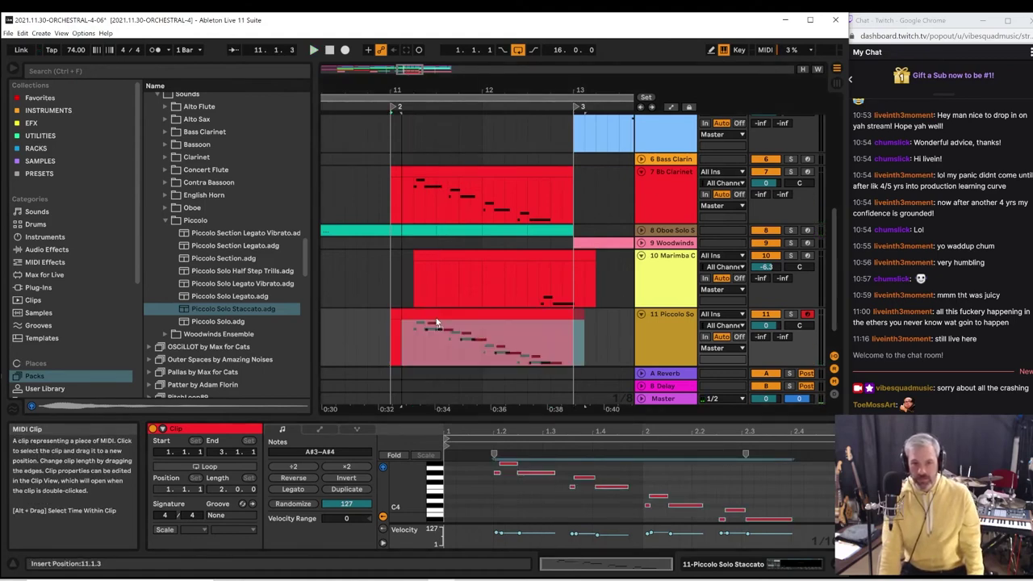
key("space")
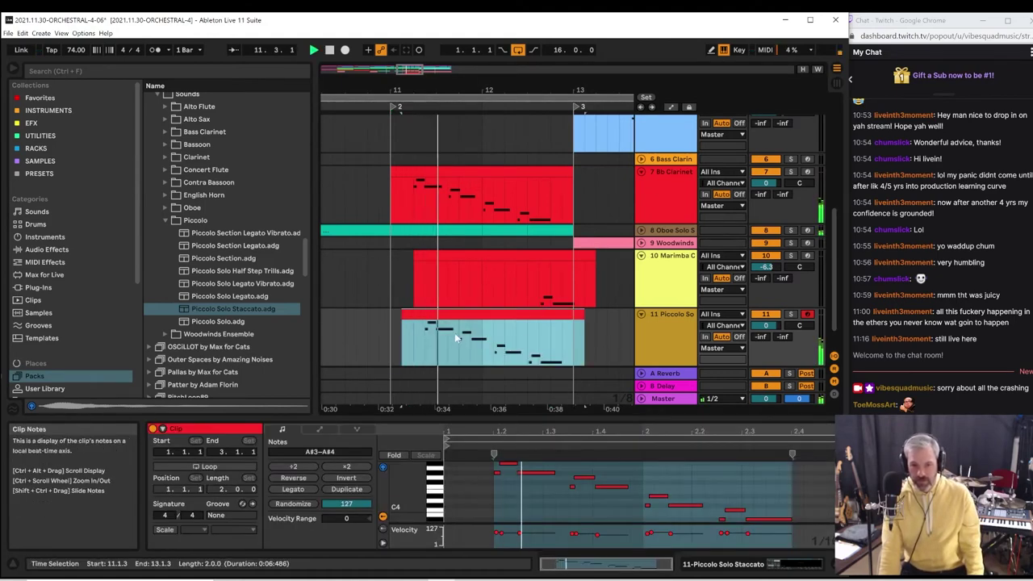
key("space")
key("space")
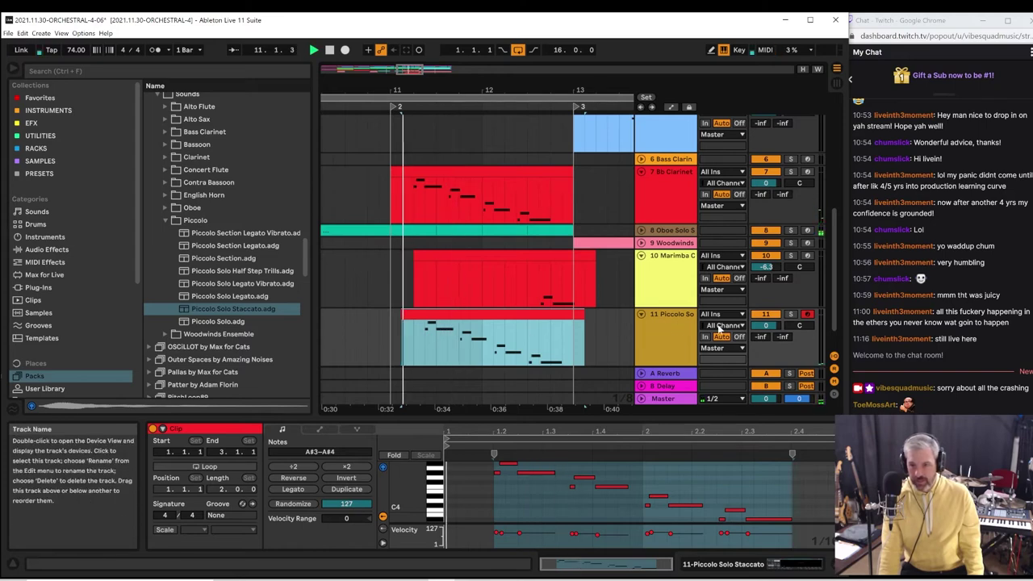
Lower the piccolo track's volume to -7.3 dB, replay the passage and delete the piccolo clip
left_click_drag(772, 325, 772, 347)
key("space")
key("space")
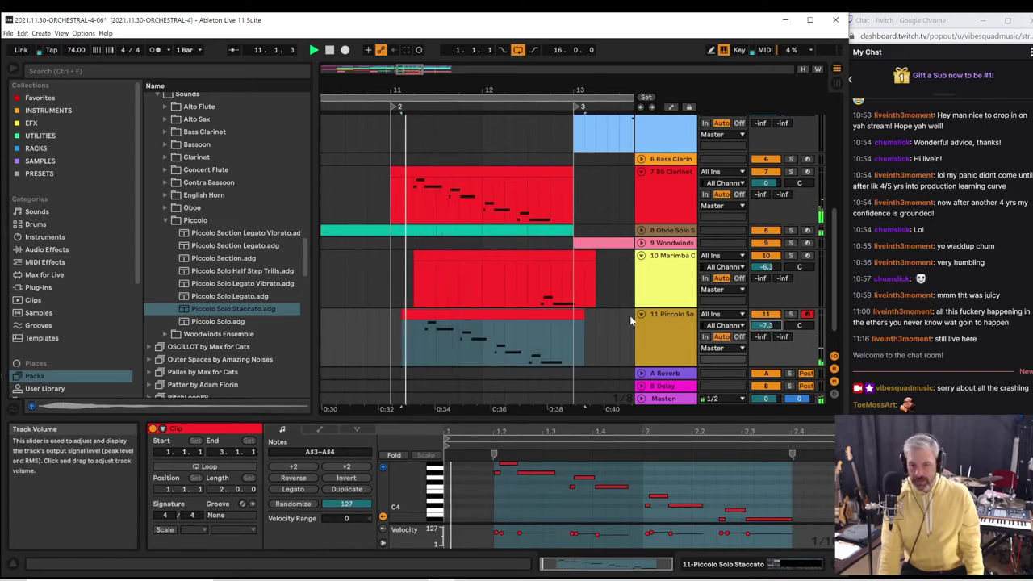
left_click(458, 313)
key("Delete")
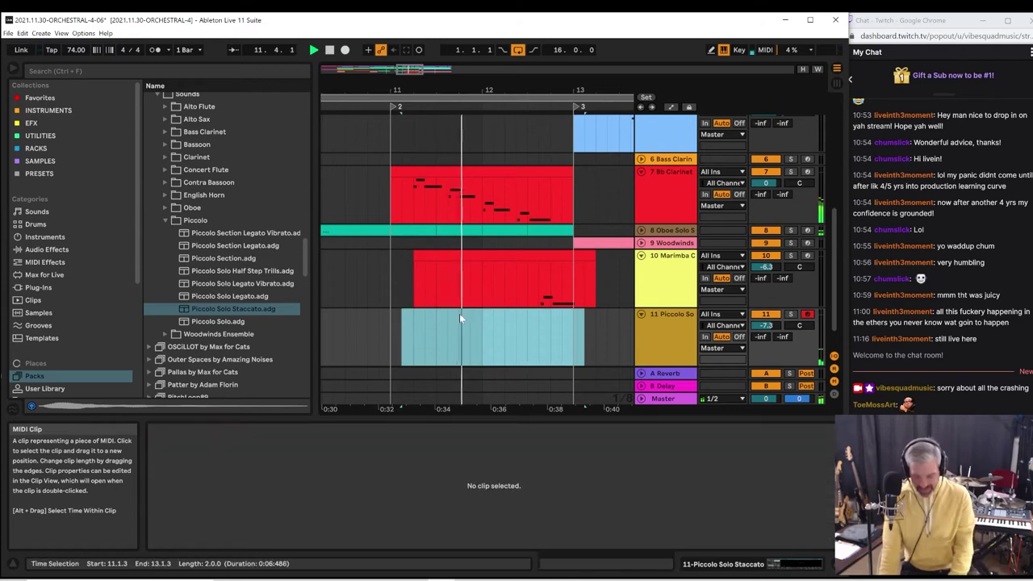
Audition Oboe Section Legato, Oboe Solo and Oboe Solo Legato, and load Oboe Solo Legato onto the piccolo track as its instrument
left_click(165, 219)
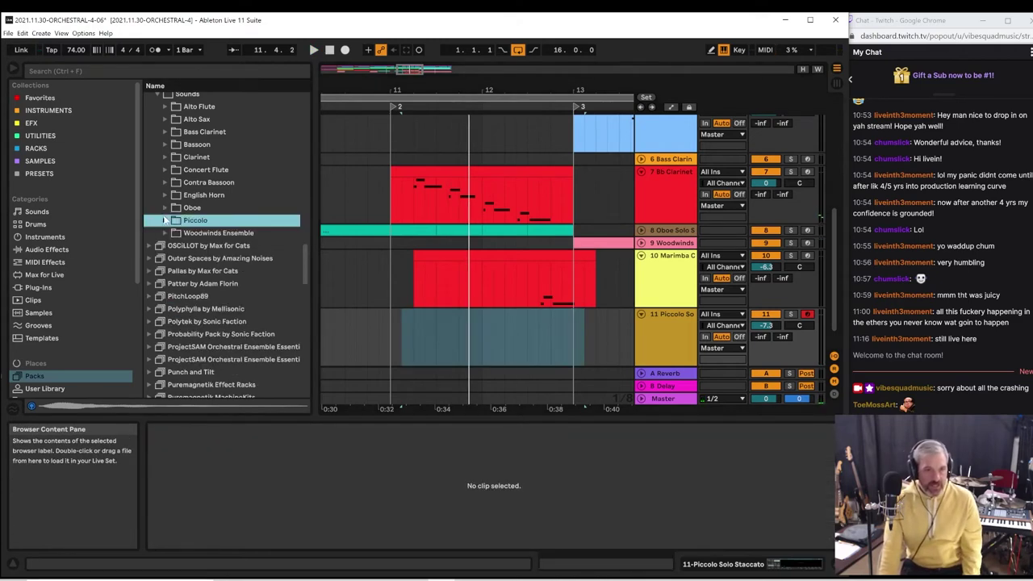
left_click(165, 208)
left_click(201, 233)
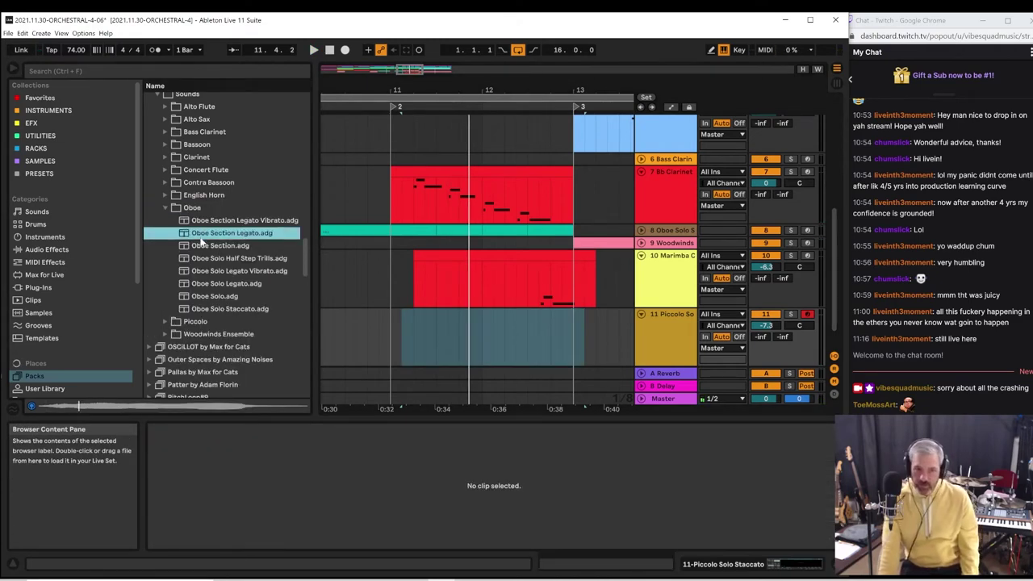
left_click(206, 297)
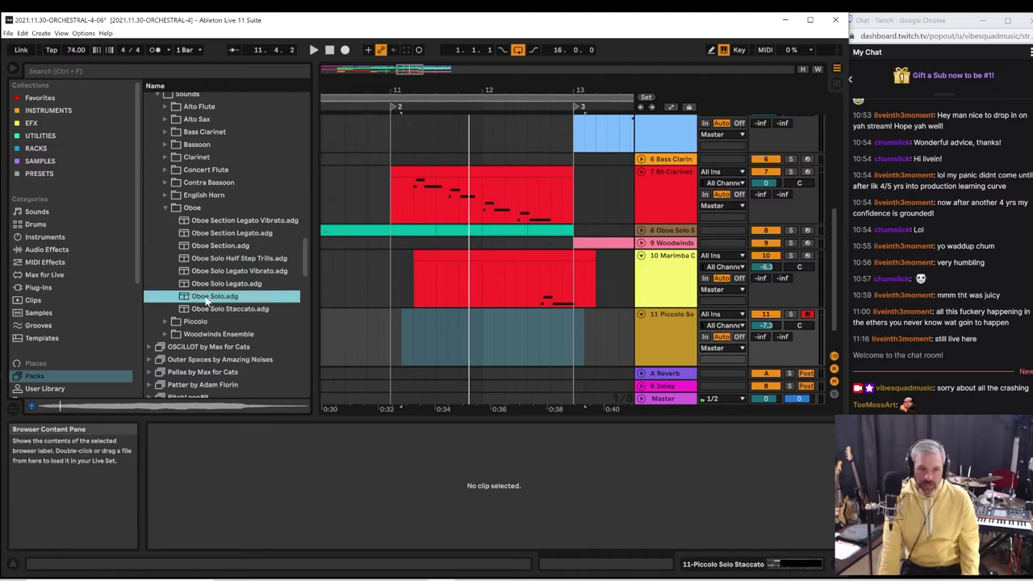
left_click(205, 284)
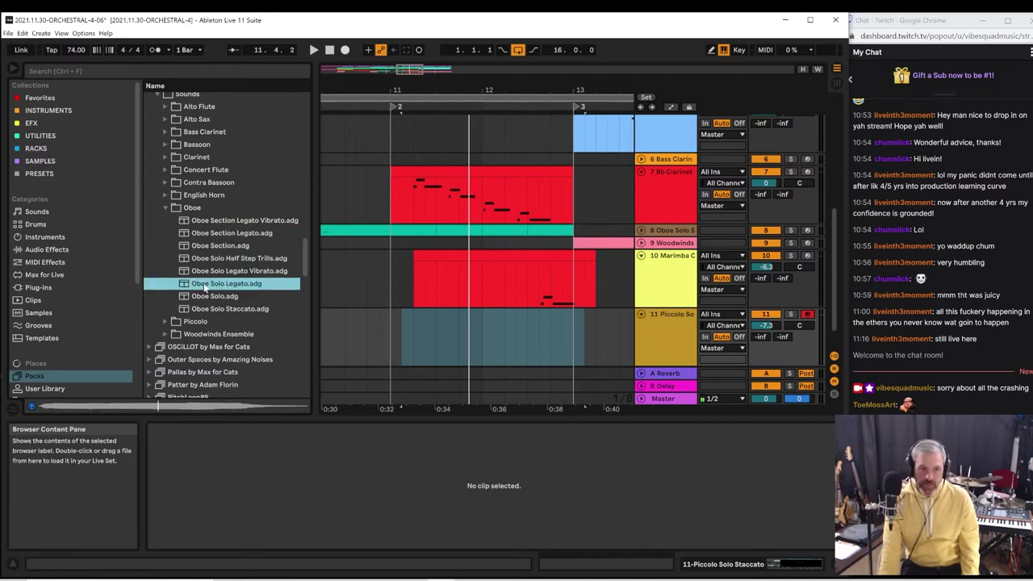
left_click(471, 352)
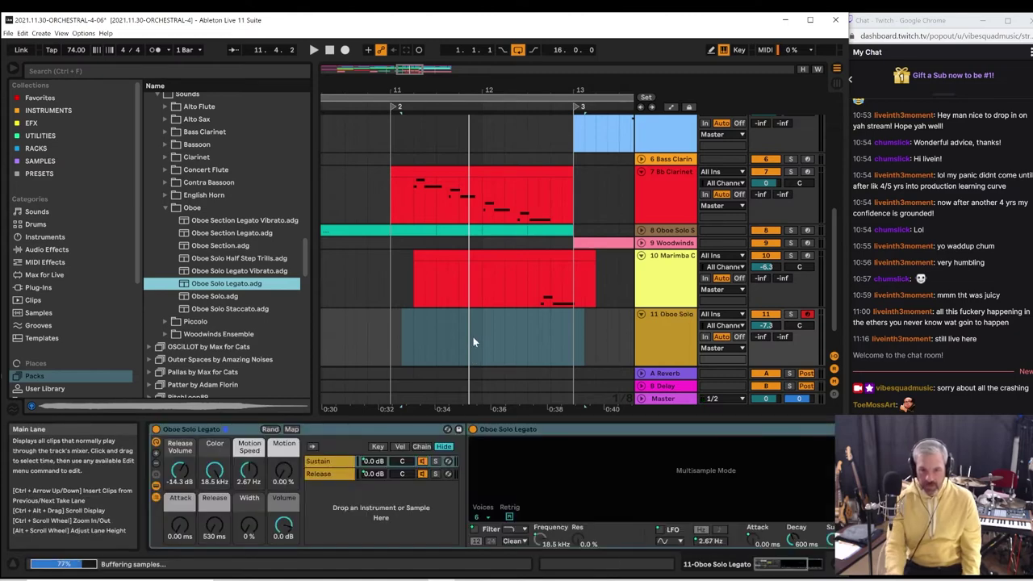
Copy the Bb Clarinet clip onto the oboe track at bar 11 and set that track's volume to -8.0 dB during playback
key("space")
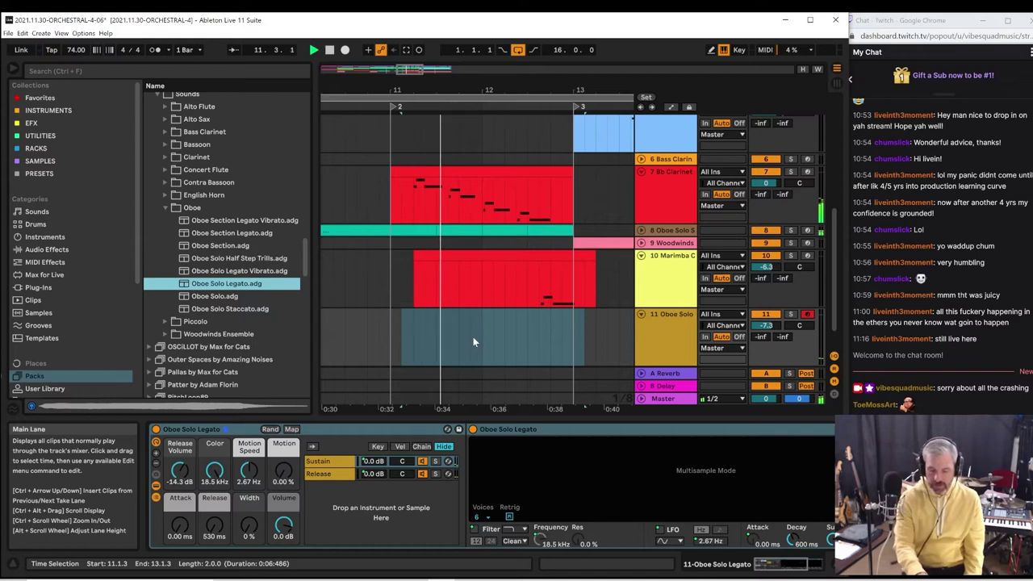
key("space")
key("space")
left_click(497, 173)
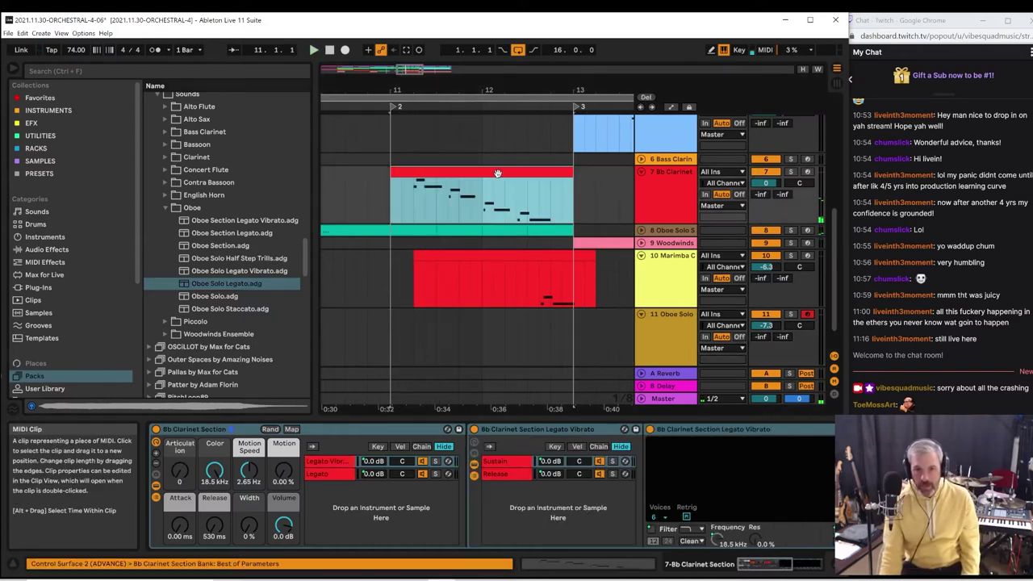
left_click_drag(497, 173, 496, 332)
key("space")
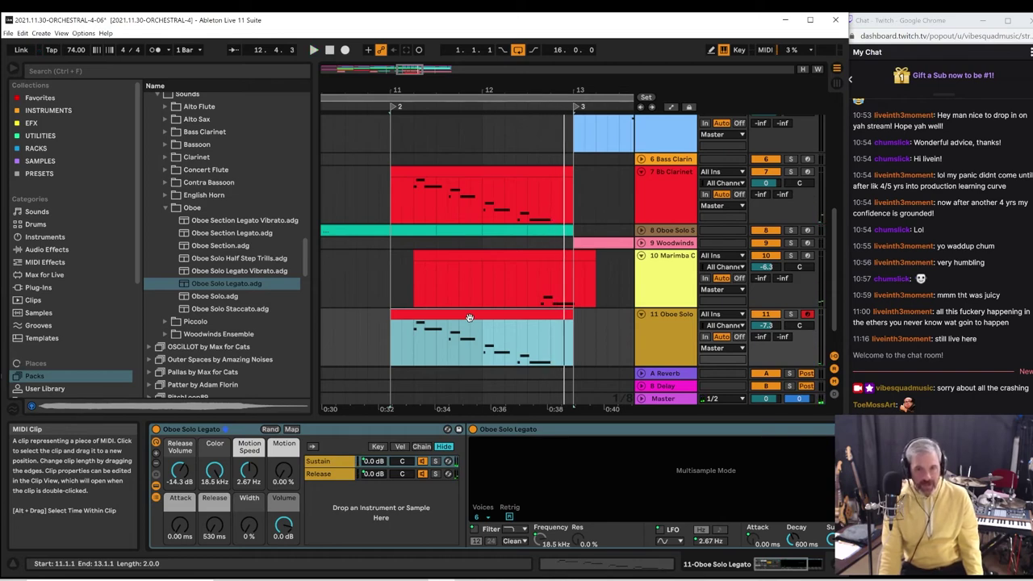
left_click(357, 337)
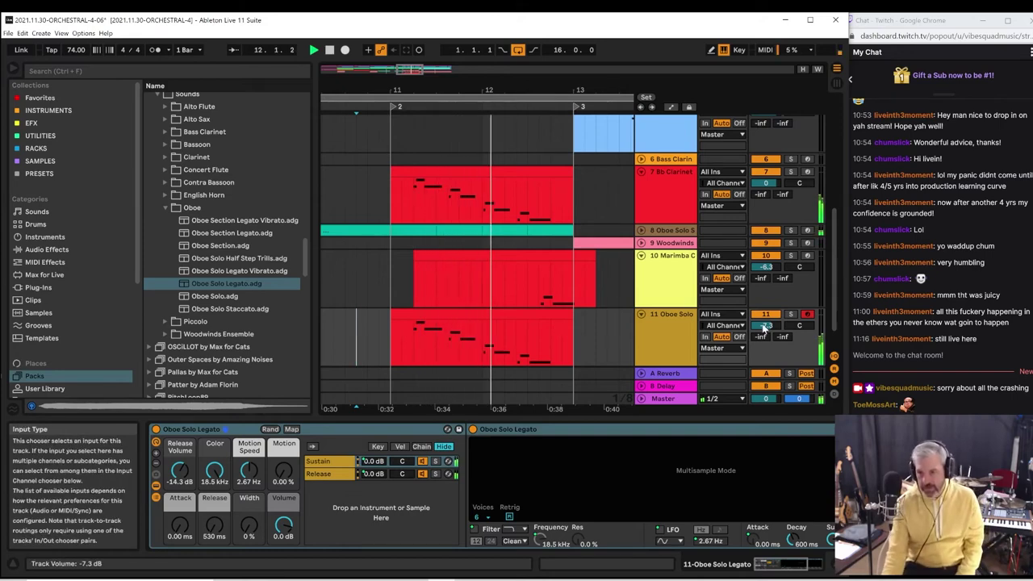
scroll(763, 327, "down", 2)
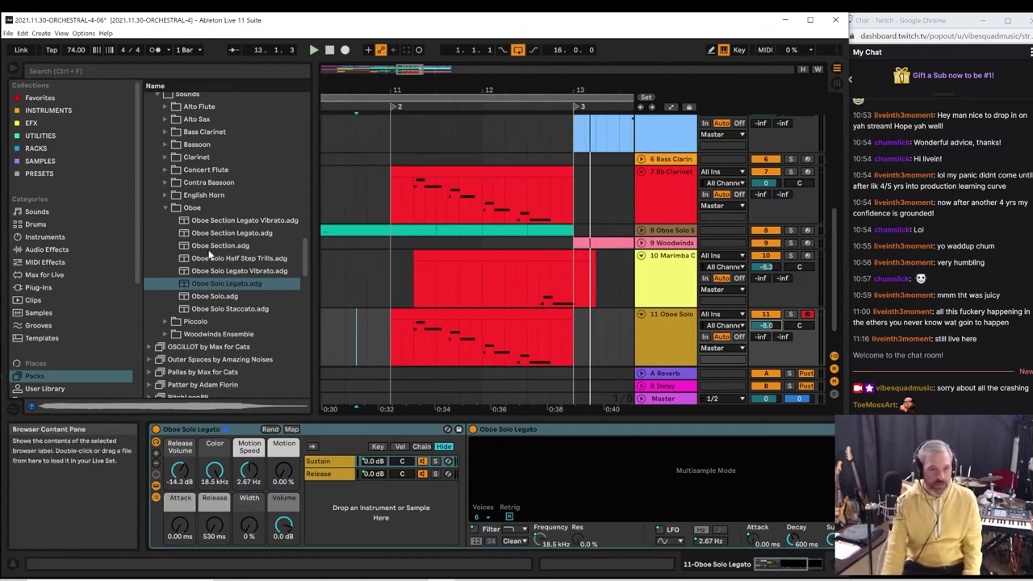
Collapse the Oboe sounds and audition Bassoon Section Legato and Bassoon Section
left_click(166, 208)
scroll(452, 269, "down", 1)
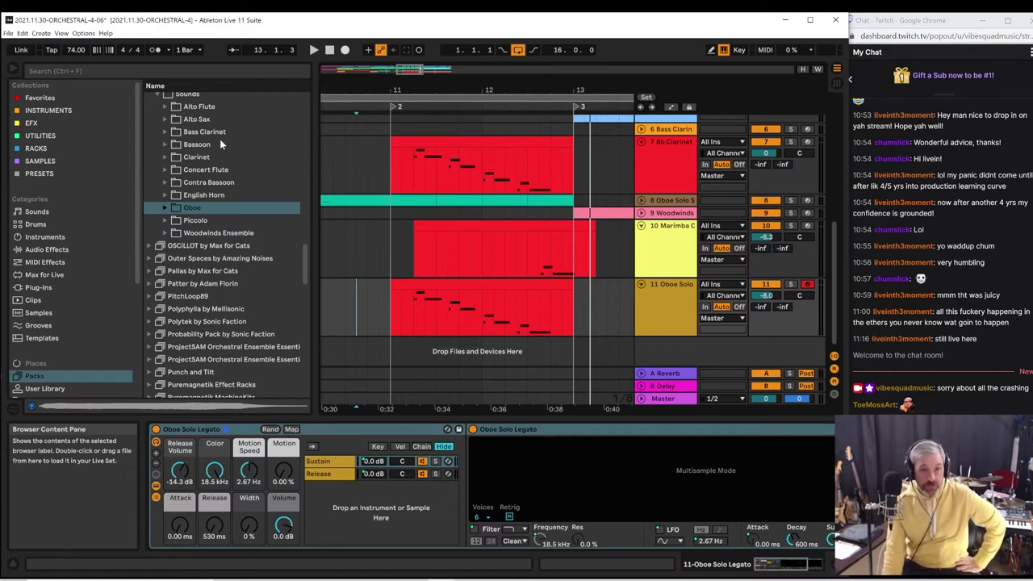
left_click(164, 144)
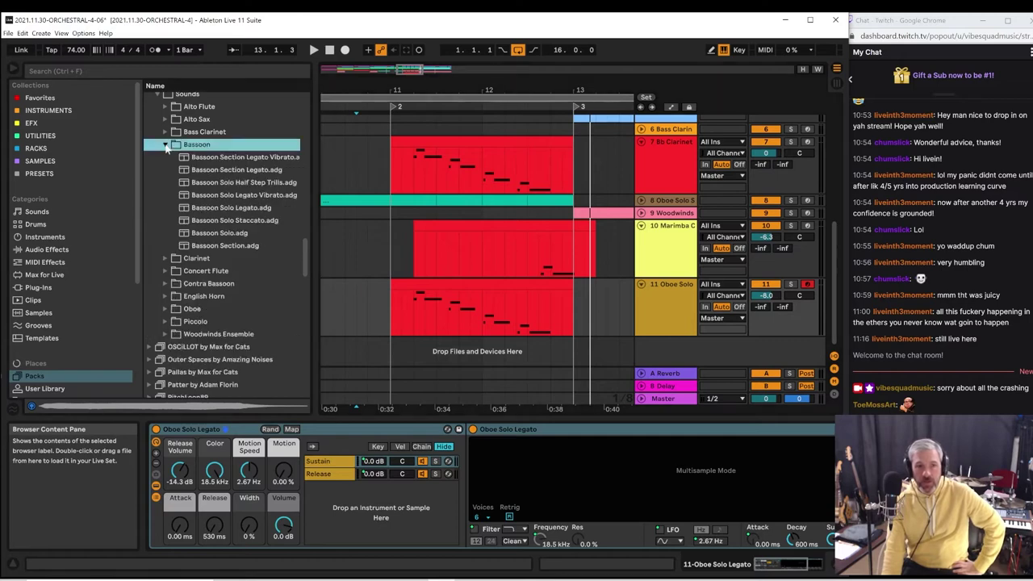
left_click(242, 170)
left_click(243, 246)
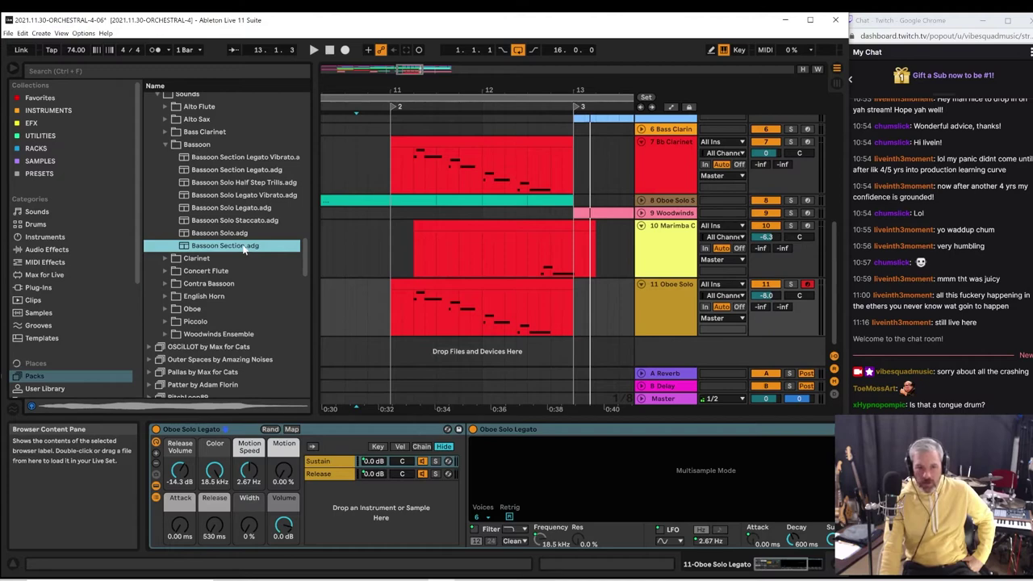
Replay the passage from just before bar 11 and from within bar 12 to check the marimba against the other parts
left_click(379, 310)
key("space")
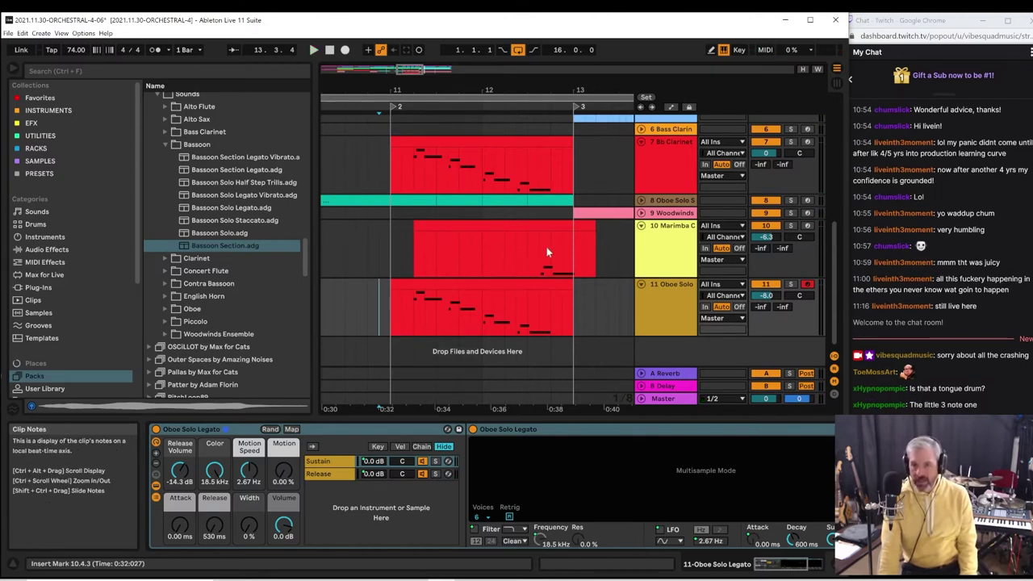
left_click(683, 234)
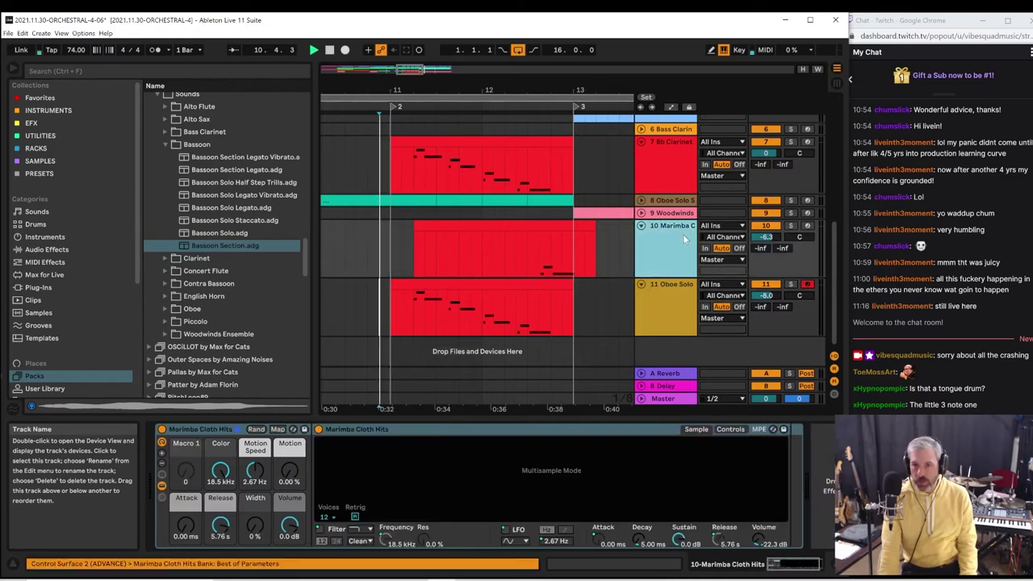
left_click(538, 263)
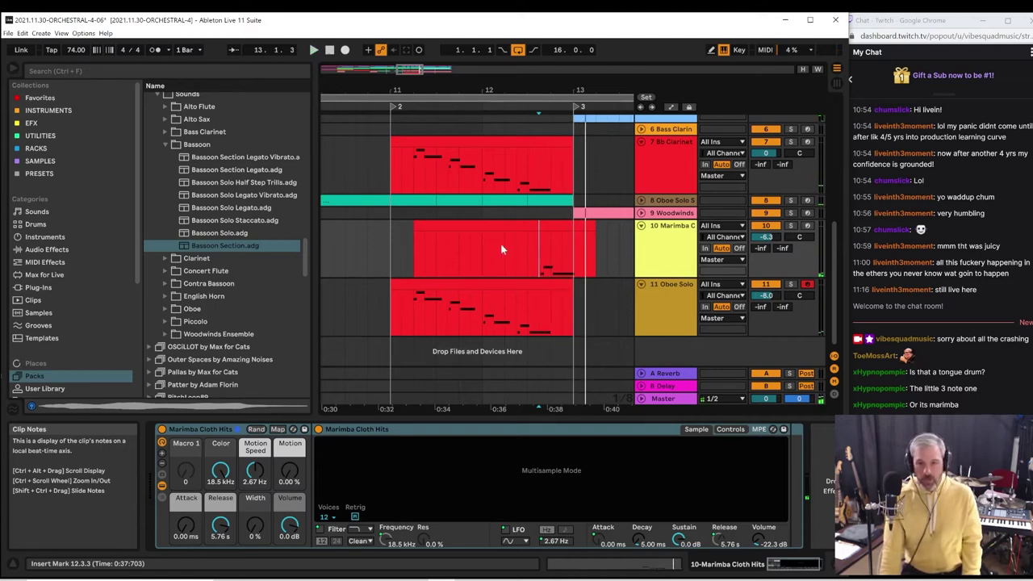
left_click(517, 251)
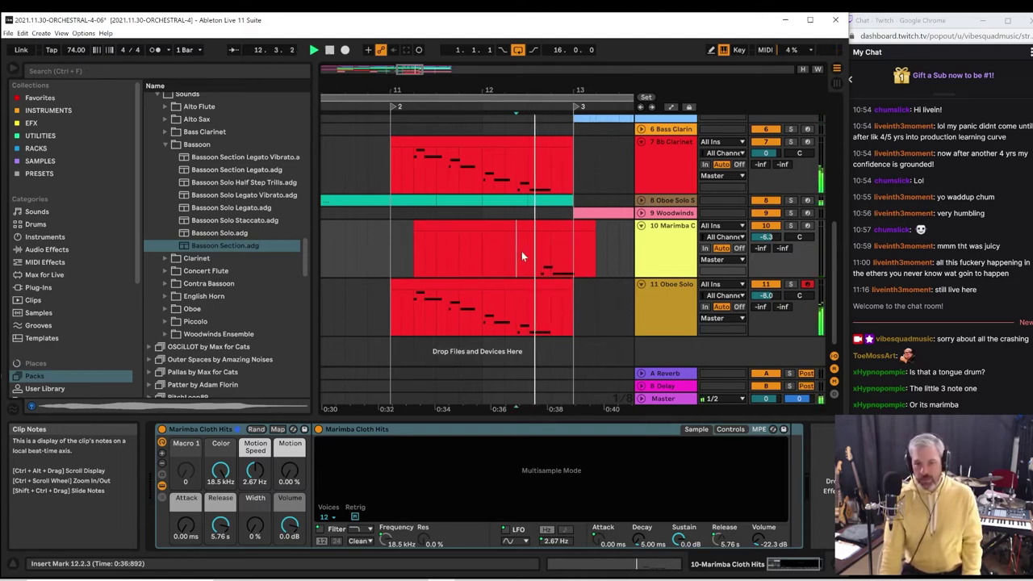
Audition the Bass Clarinet Solo presets, from Half Step Trills and Legato Vibrato through Legato, Solo and Staccato
left_click(166, 145)
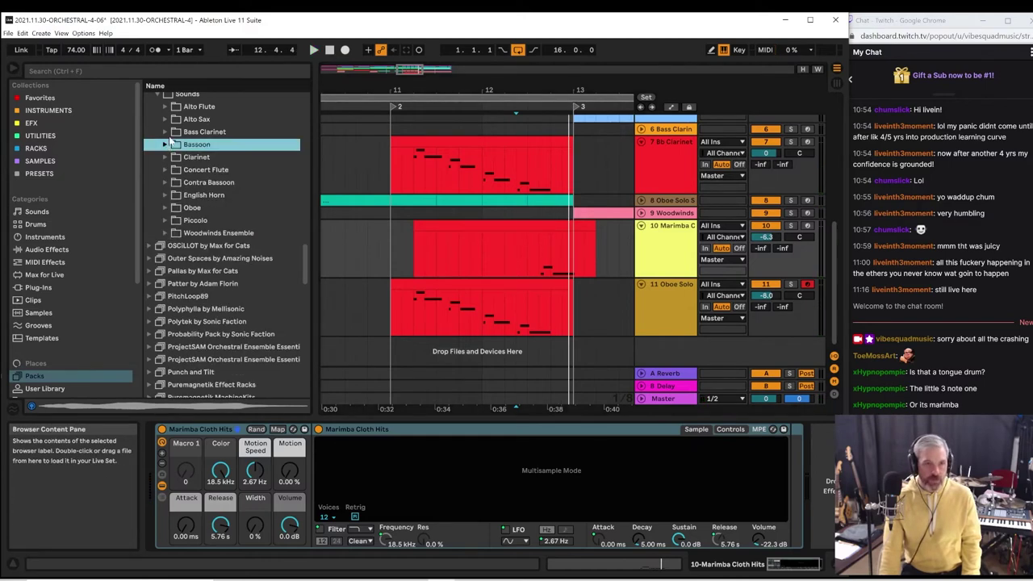
left_click(166, 132)
left_click(198, 145)
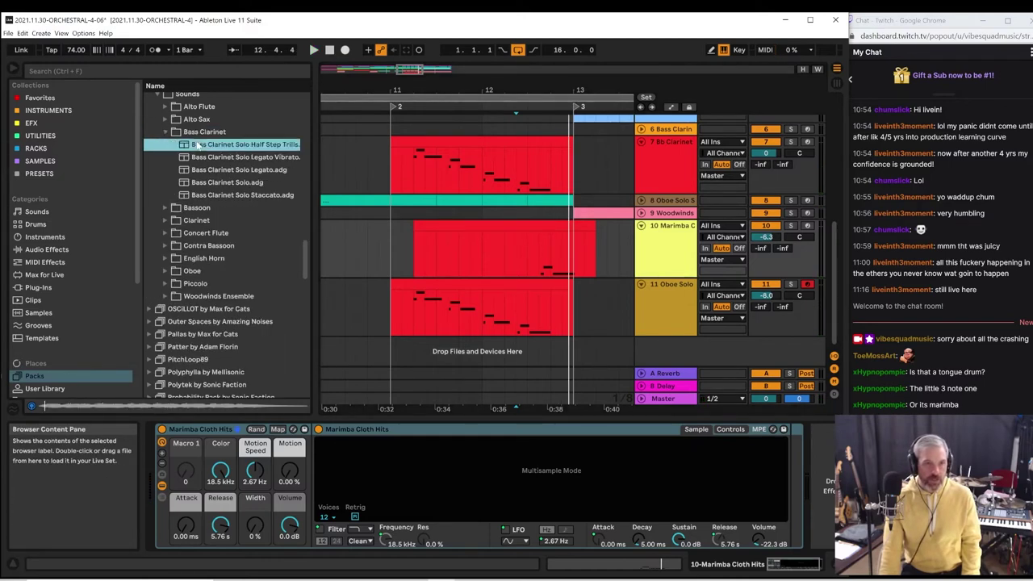
left_click(204, 157)
left_click(209, 169)
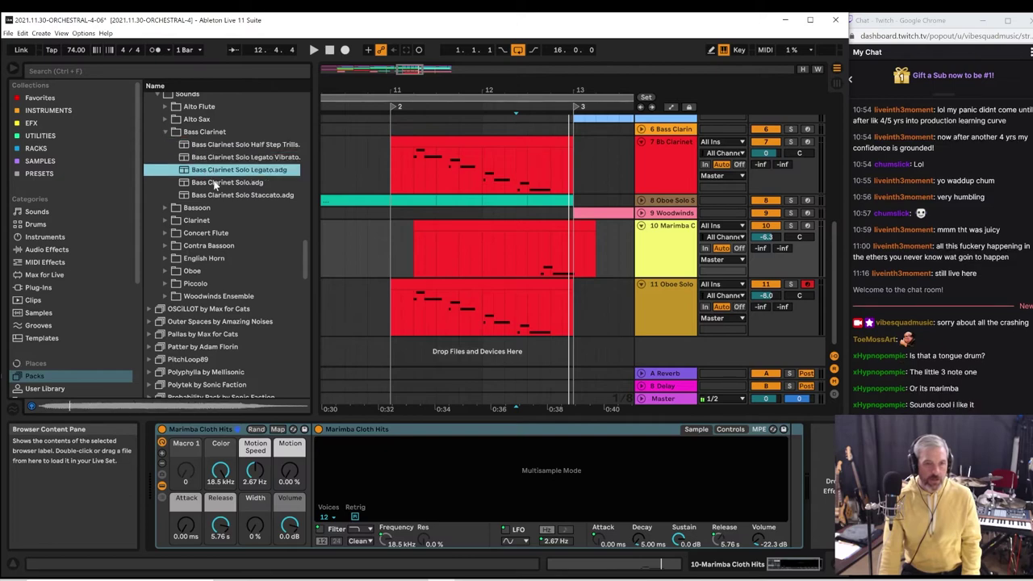
left_click(214, 182)
left_click(217, 196)
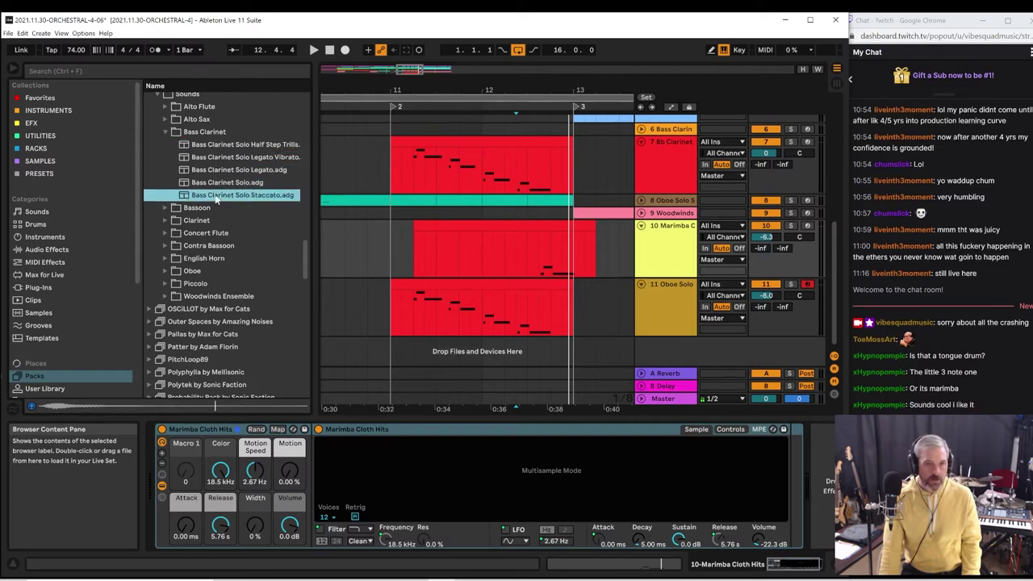
Load Bass Clarinet Solo Half Step Trills onto a new MIDI track, copy the marimba clip onto it and play back from bar 12
left_click(233, 145)
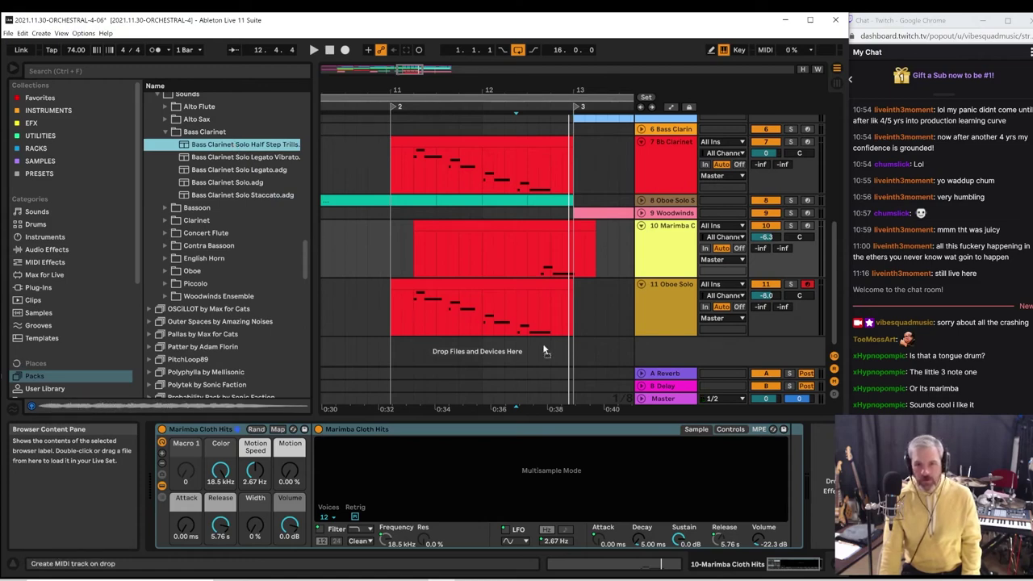
left_click_drag(555, 345, 555, 343)
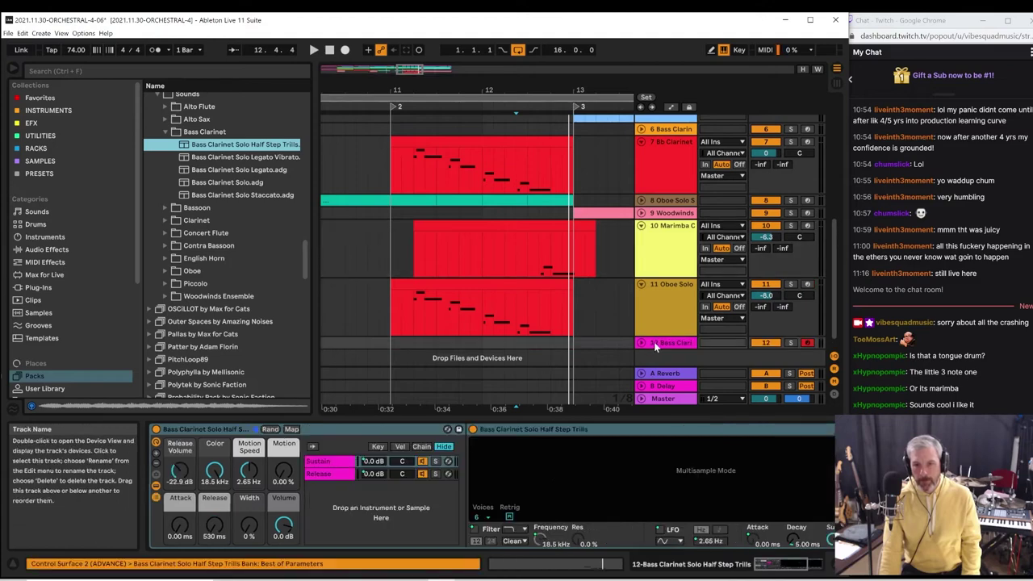
left_click_drag(558, 218, 557, 341)
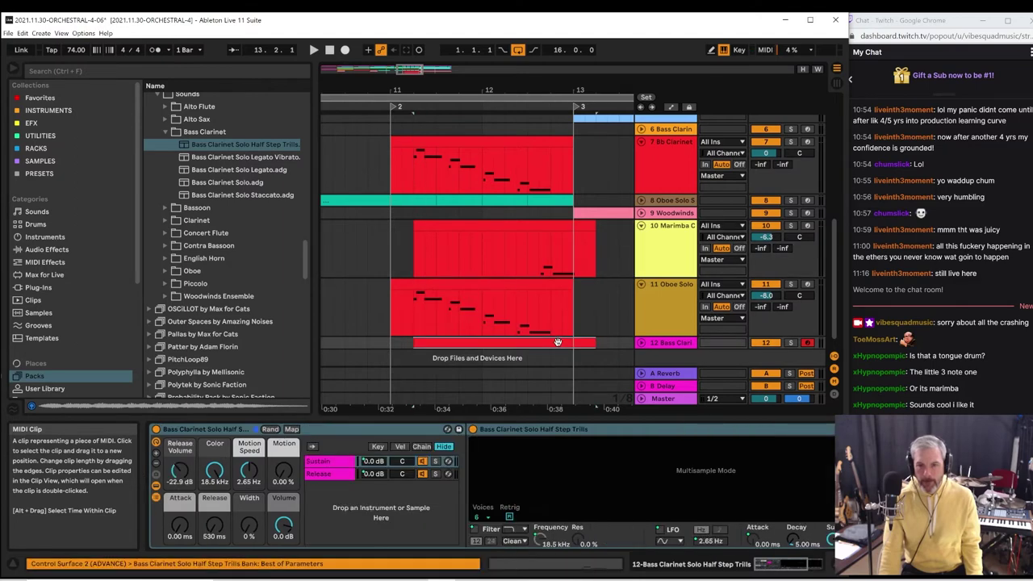
key("space")
left_click(530, 249)
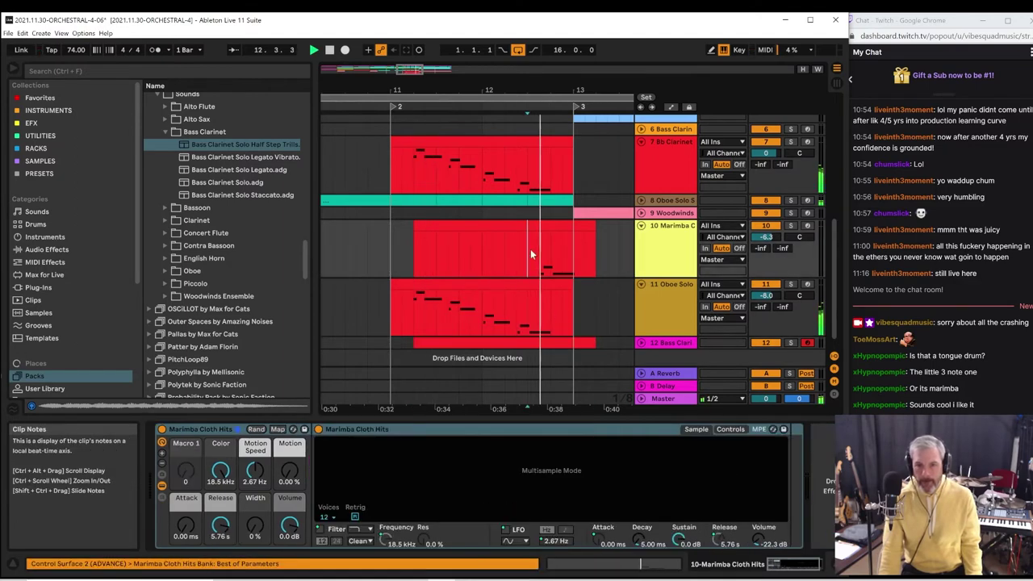
Delete the long final note from the Bass Clarinet clip and set that track's volume to -2.9 dB
left_click(640, 342)
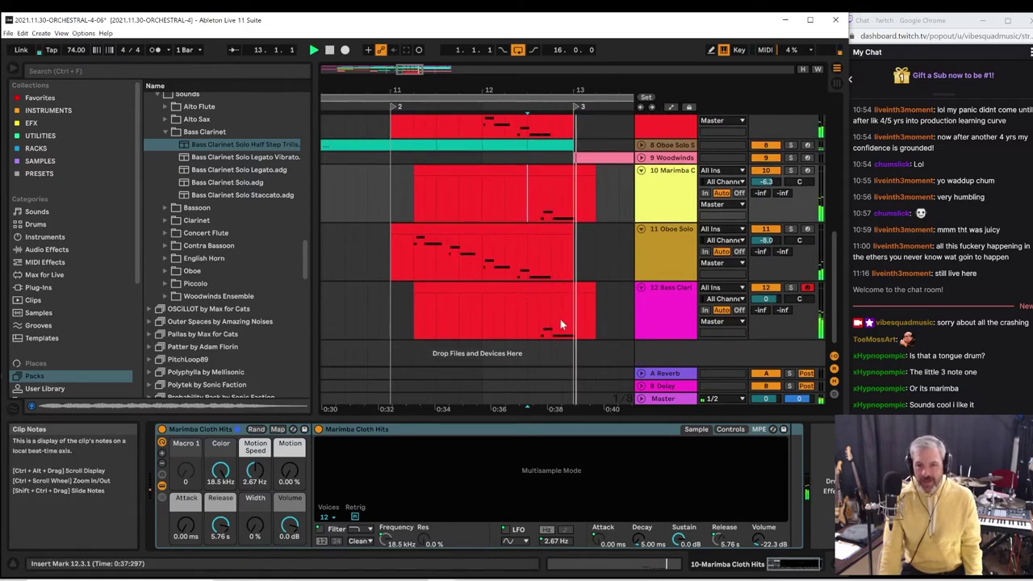
left_click(561, 291)
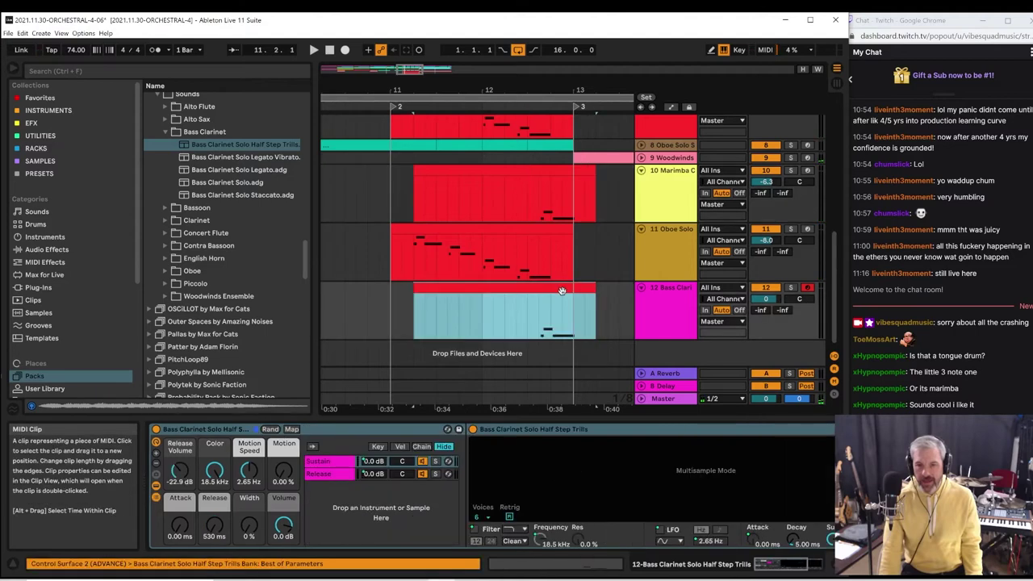
double_click(553, 298)
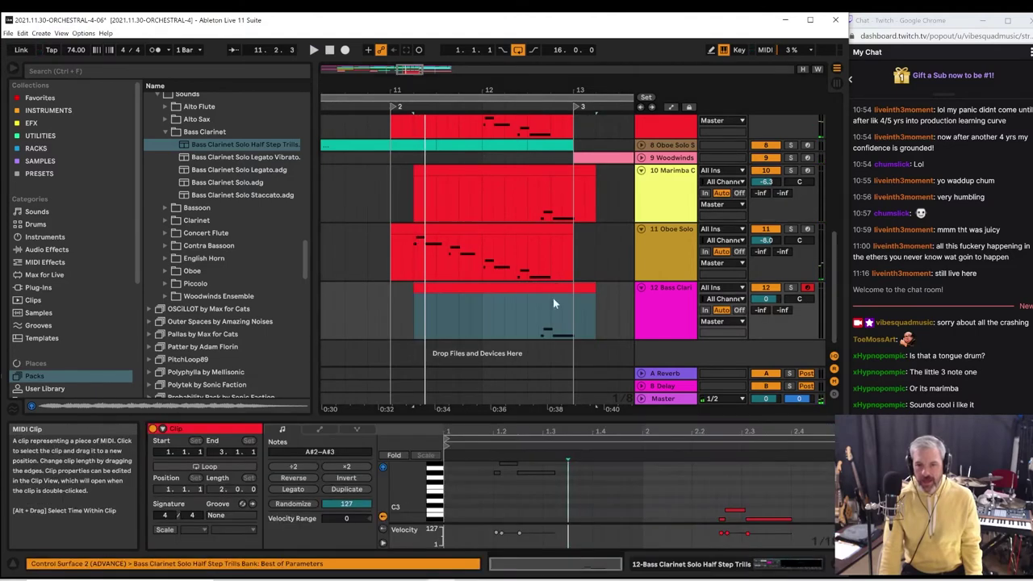
left_click(744, 483)
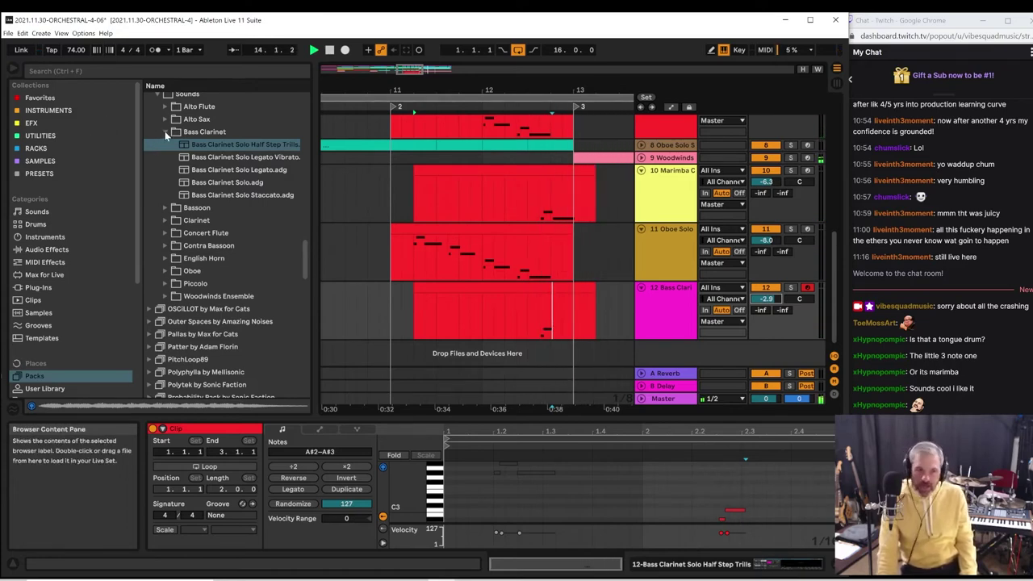
Collapse the Orchestral Woodwinds pack and expand the Sounds of the Orchestral Mallets pack
left_click(166, 133)
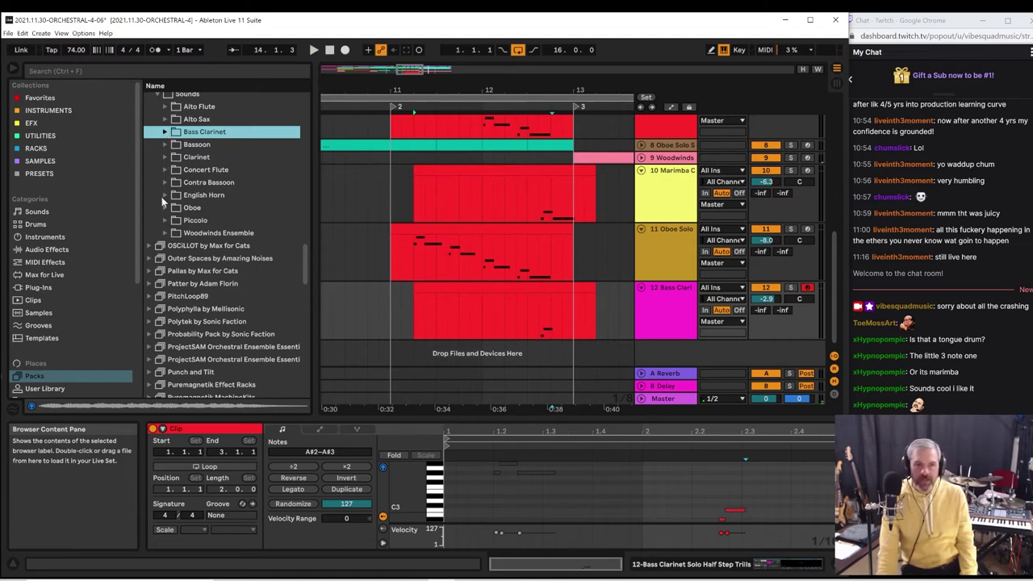
scroll(195, 248, "up", 3)
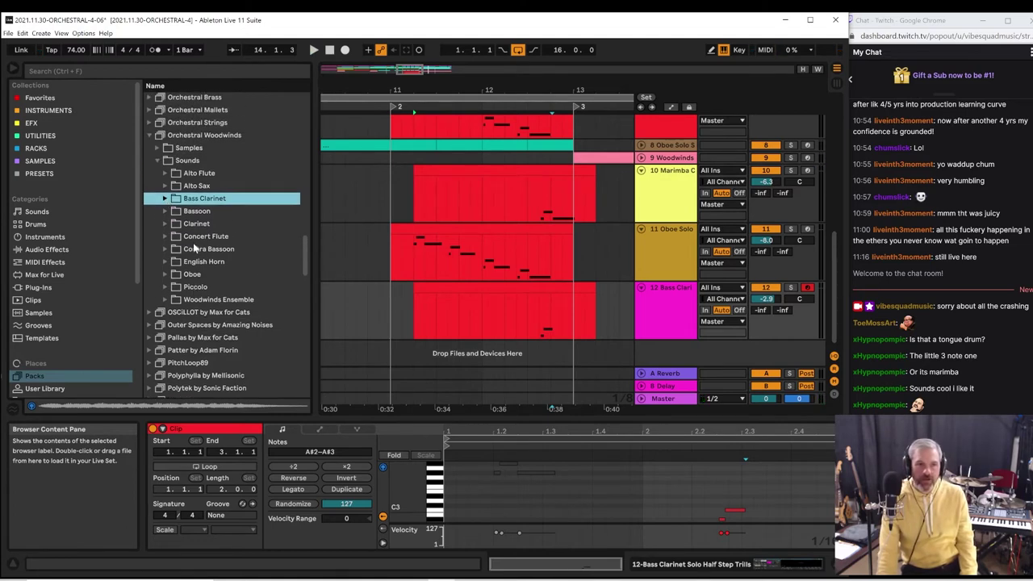
scroll(194, 247, "up", 1)
left_click(388, 192)
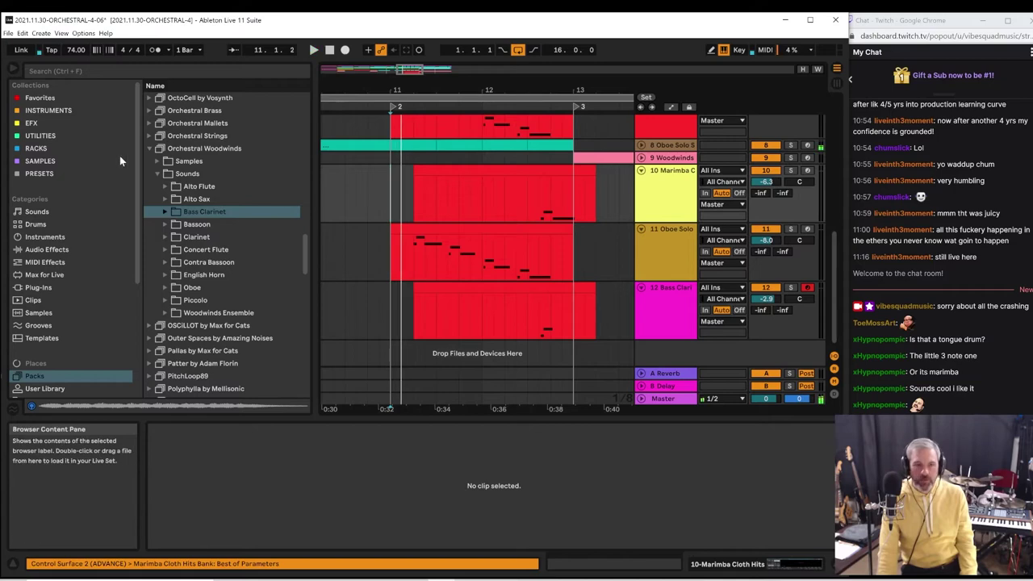
left_click(150, 148)
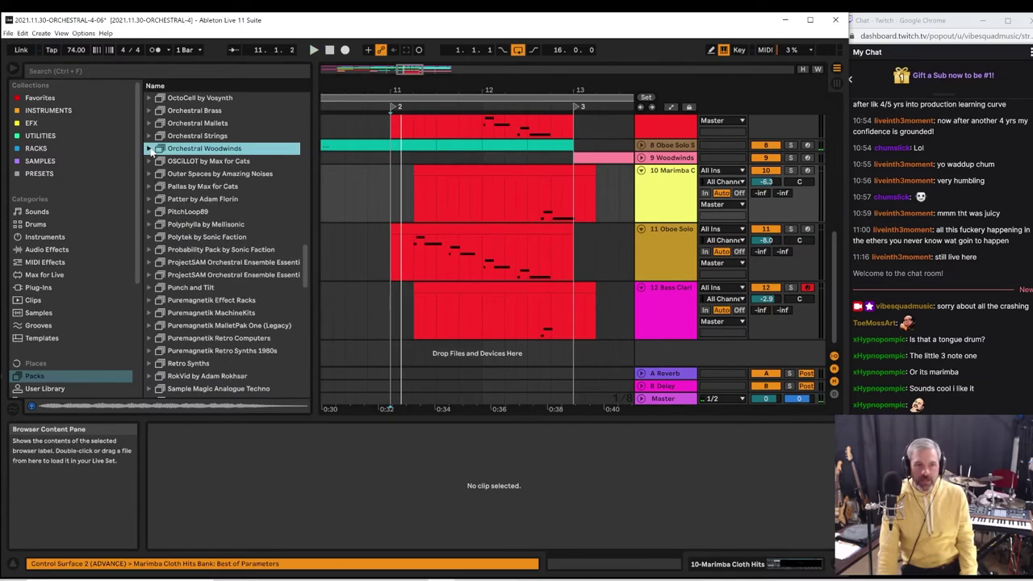
scroll(210, 153, "up", 1)
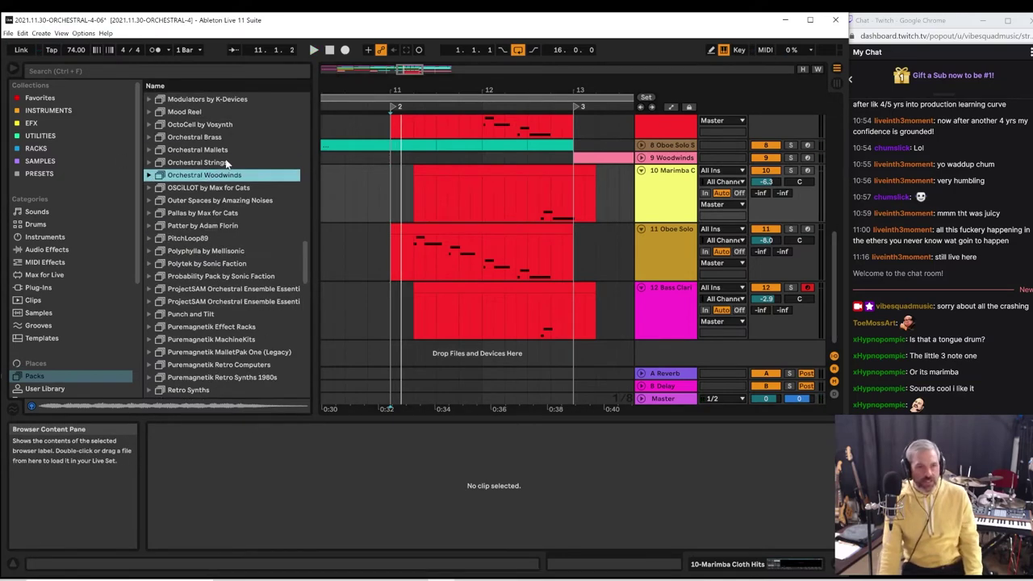
left_click(150, 150)
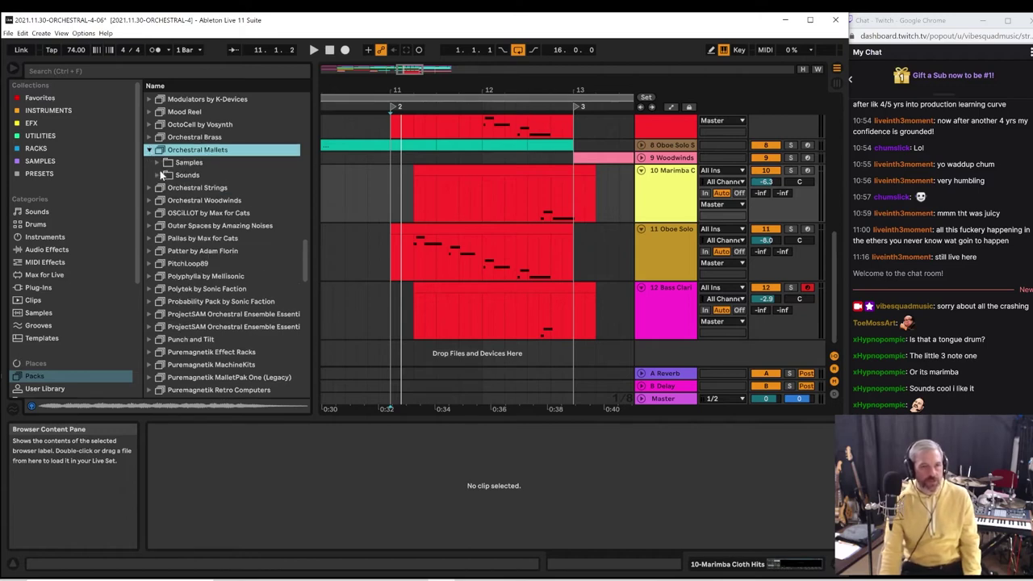
left_click(157, 175)
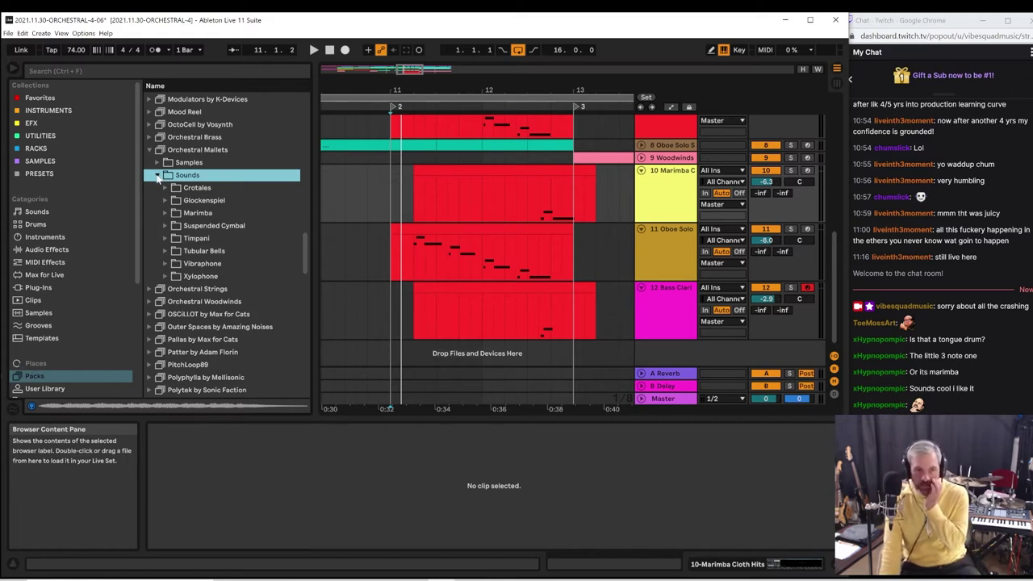
Audition the Timpani, Xylophone Hits and Xylophone presets from the Orchestral Mallets sounds
left_click(194, 239)
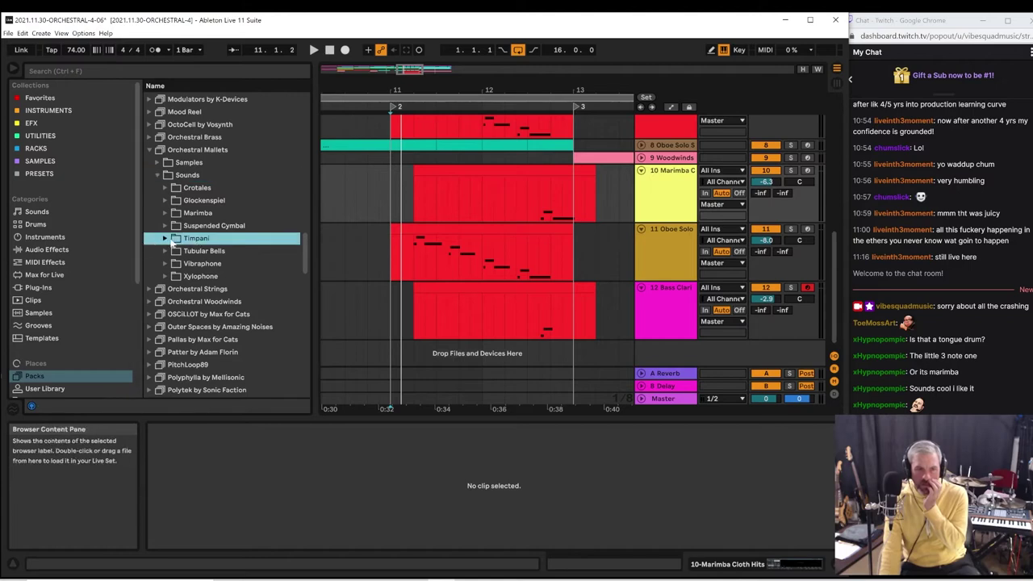
left_click(166, 239)
left_click(212, 251)
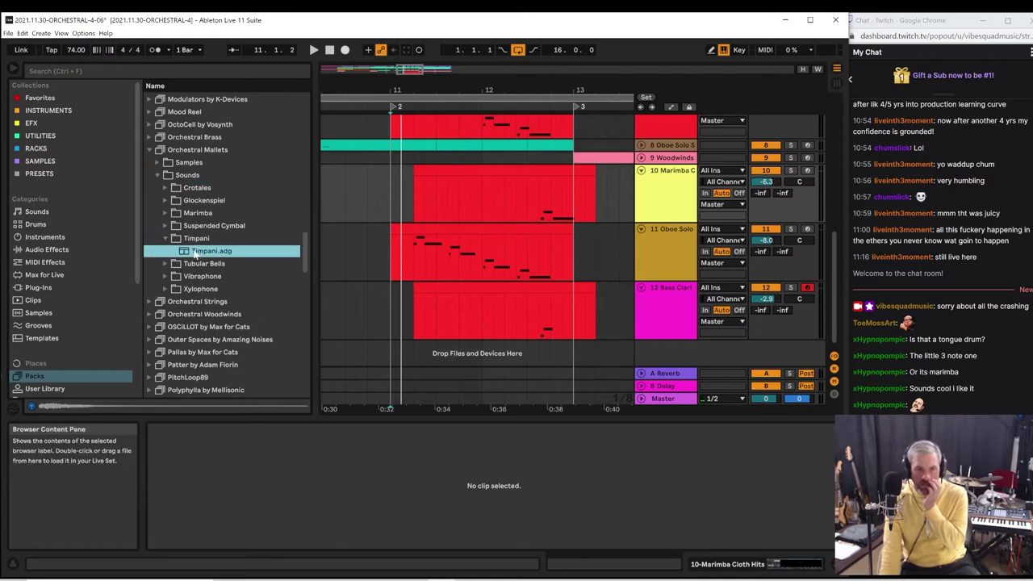
left_click(162, 287)
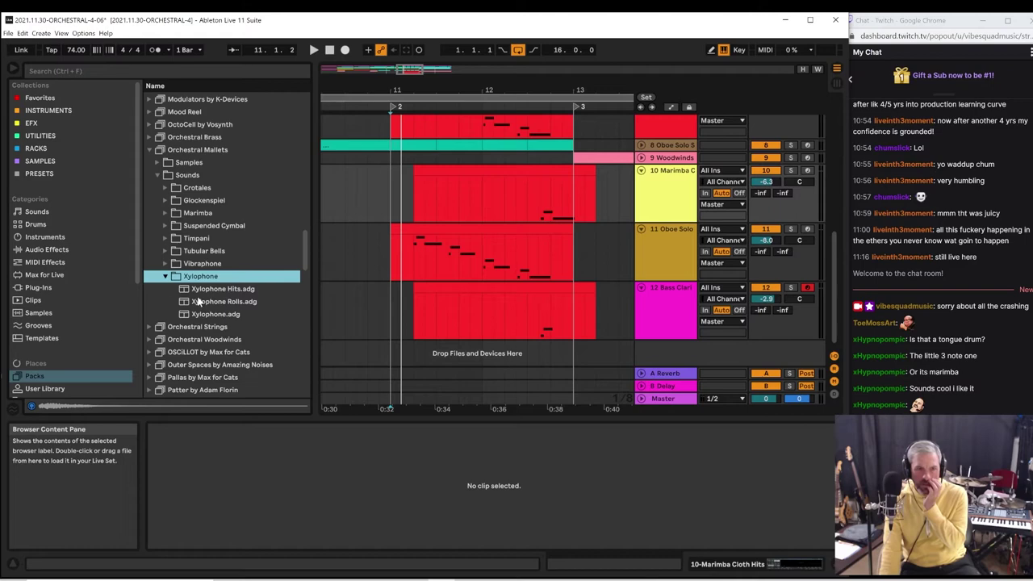
left_click(197, 293)
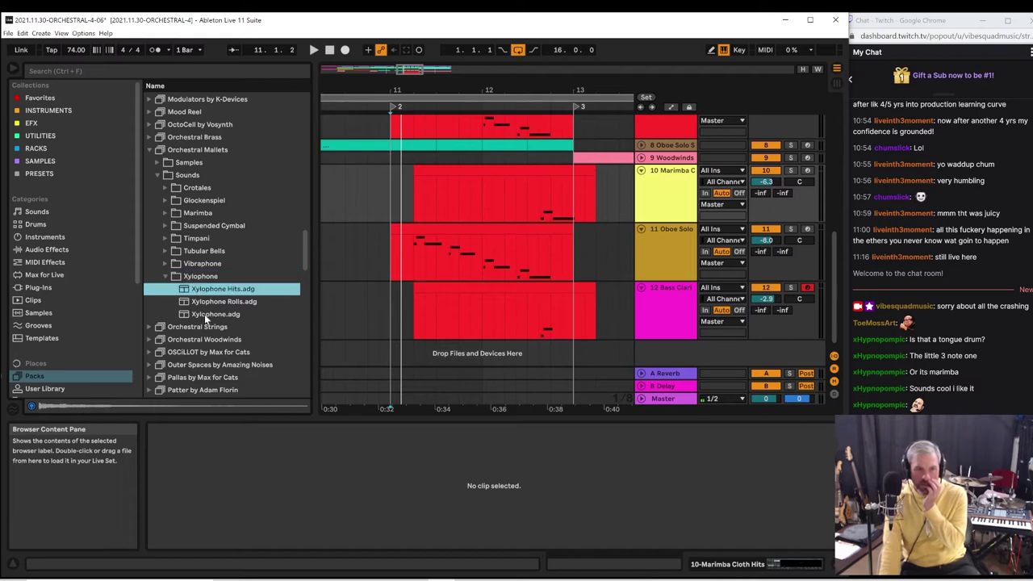
left_click(206, 315)
Load the Xylophone preset onto a new MIDI track, copy the marimba clip onto it at 11.2.1 and play it back
left_click_drag(206, 318, 543, 356)
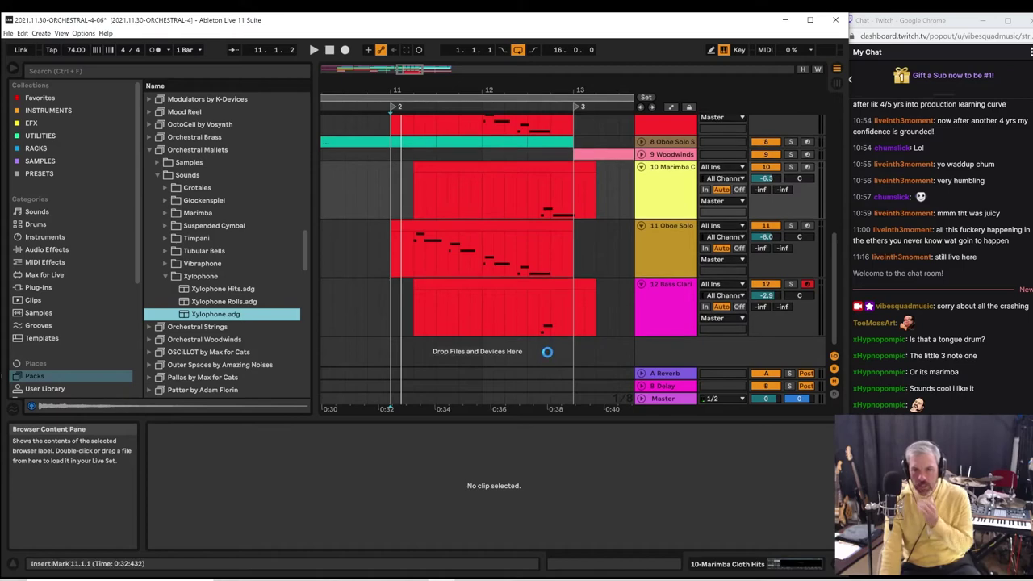
left_click_drag(523, 163, 537, 327)
left_click(622, 346)
key("space")
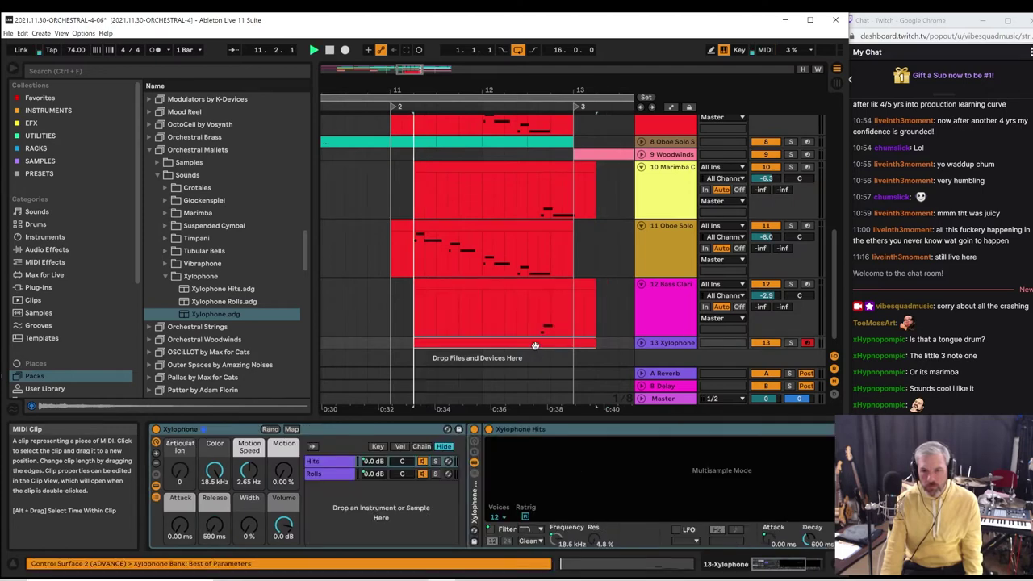
Transpose the three active notes at the end of the Xylophone clip up one octave and play the result
left_click(641, 344)
left_click(519, 343)
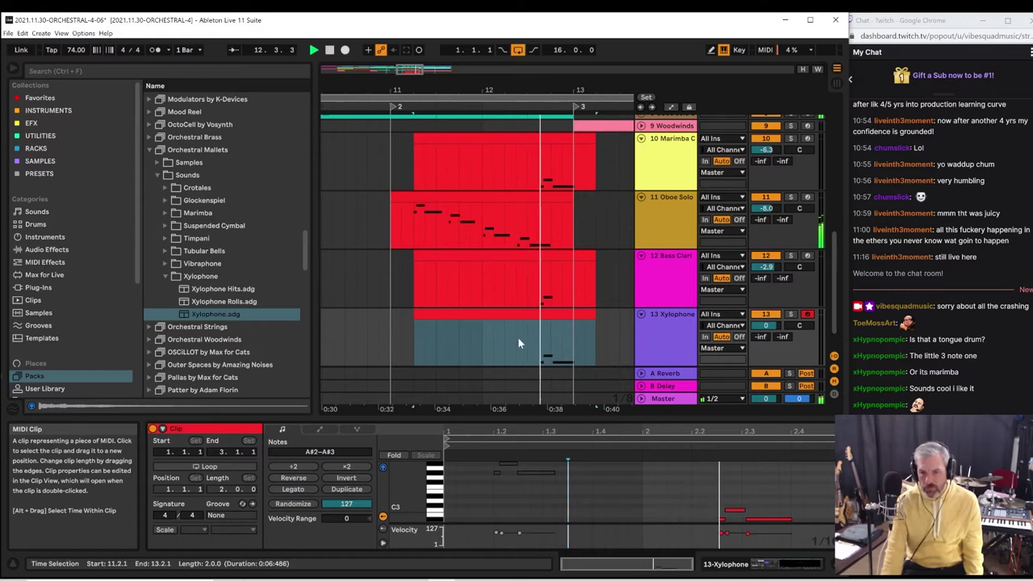
left_click_drag(522, 340, 538, 362)
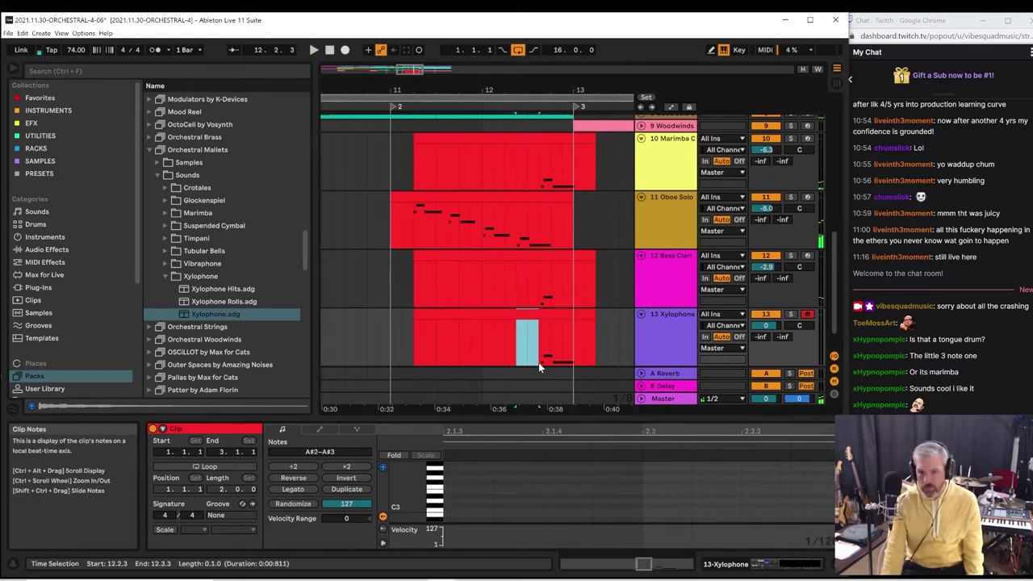
left_click(559, 324)
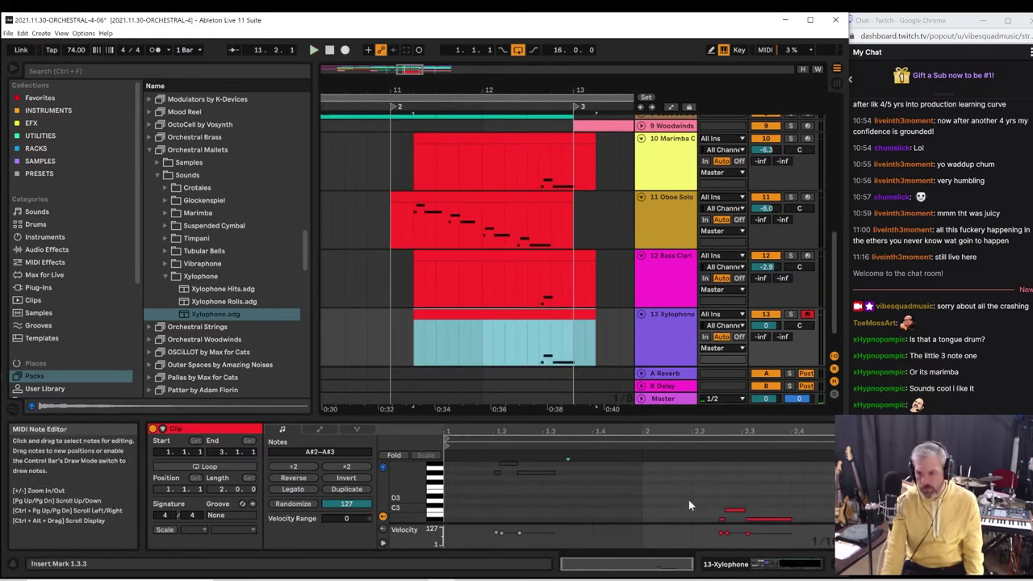
left_click_drag(691, 501, 773, 553)
key("shift+Up")
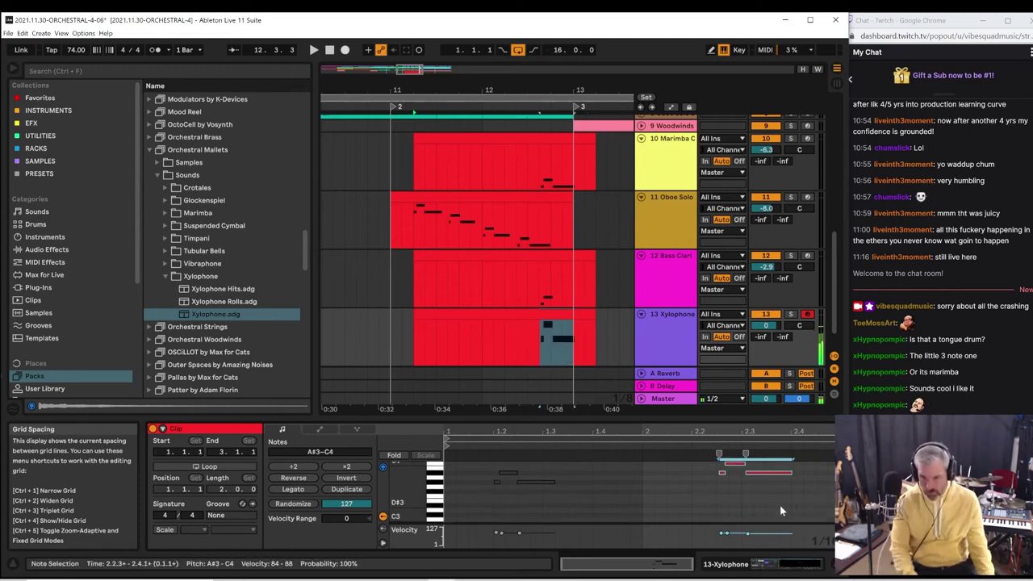
key("space")
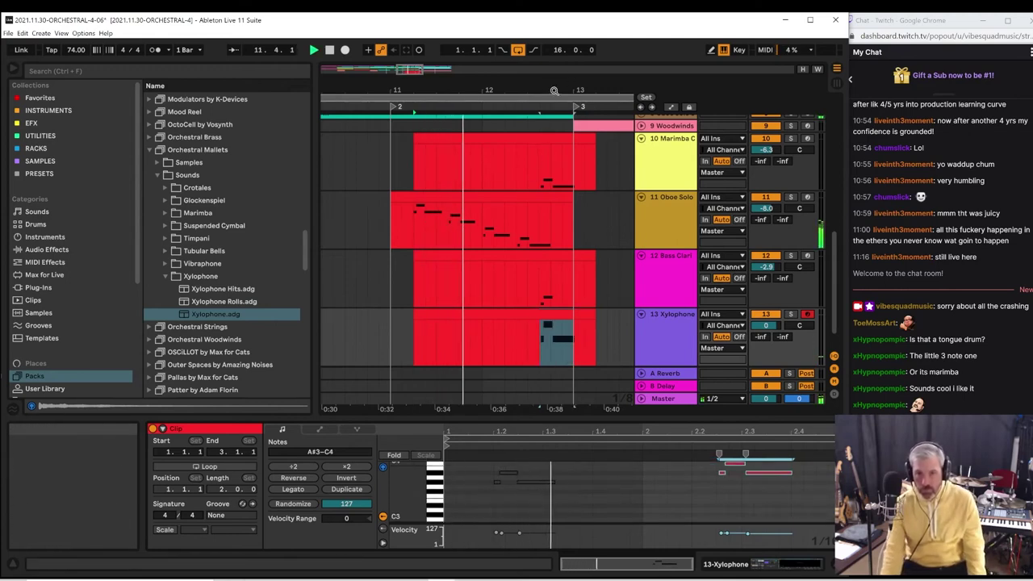
Play back from 12.3.3 and again from locator 2 at bar 11 to hear the xylophone with the ensemble
left_click_drag(603, 89, 487, 234)
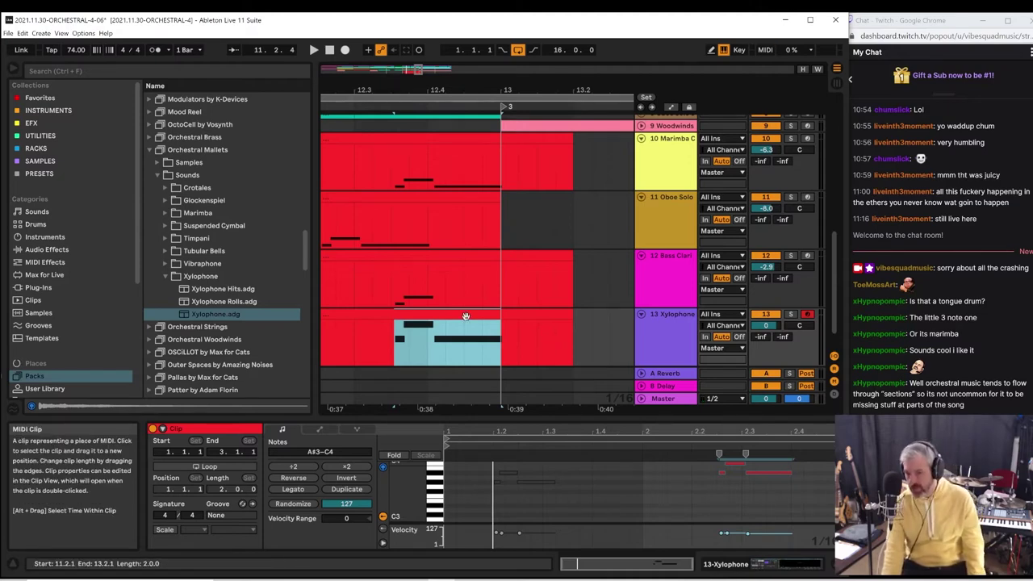
left_click(390, 345)
key("space")
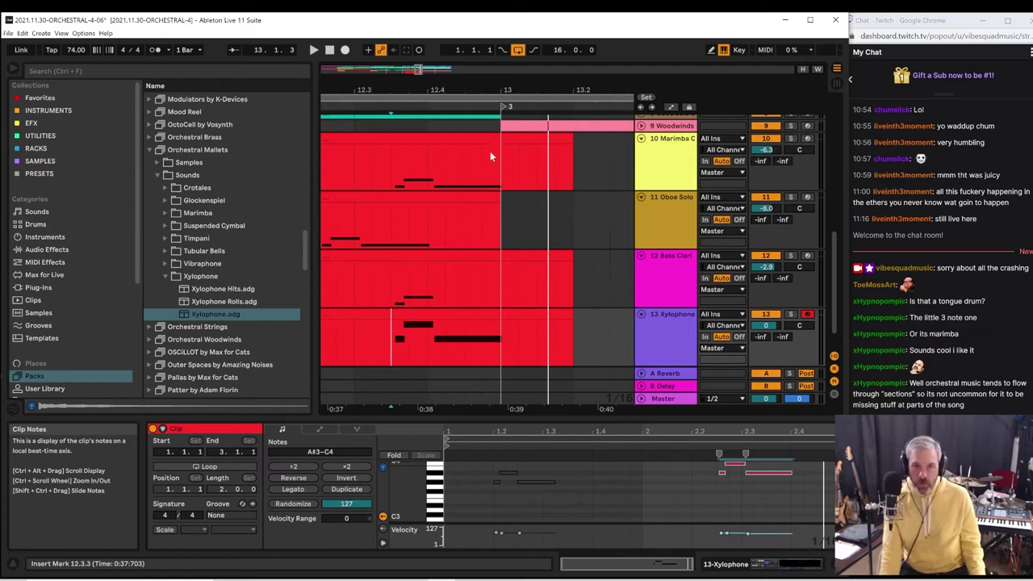
left_click_drag(493, 92, 493, 52)
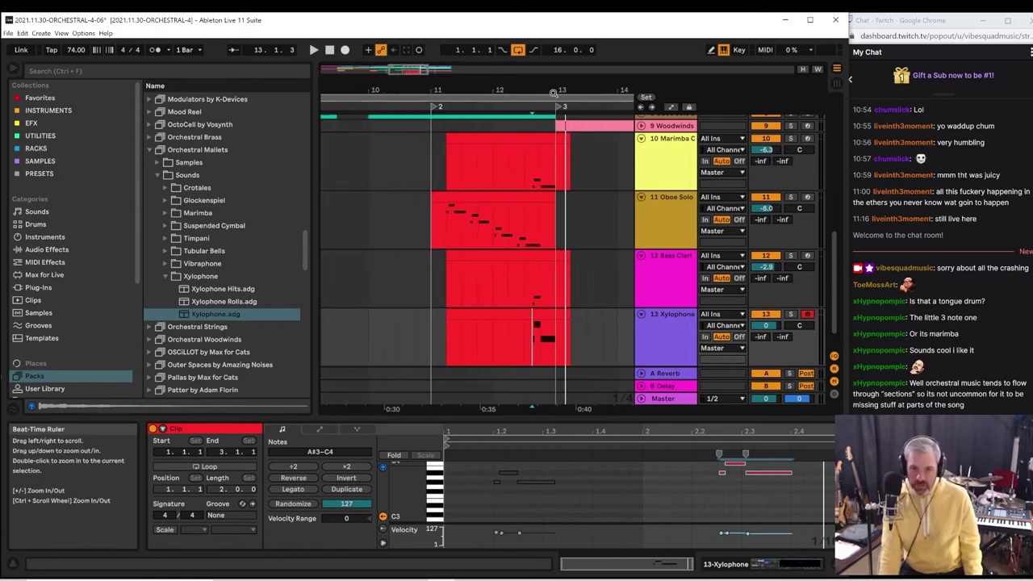
left_click(426, 348)
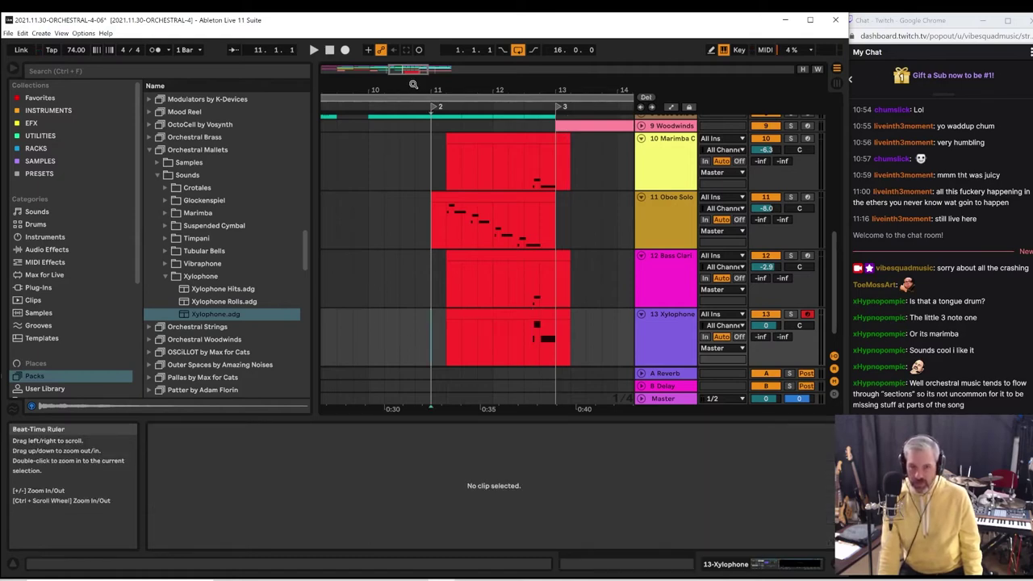
scroll(440, 87, "down", 2)
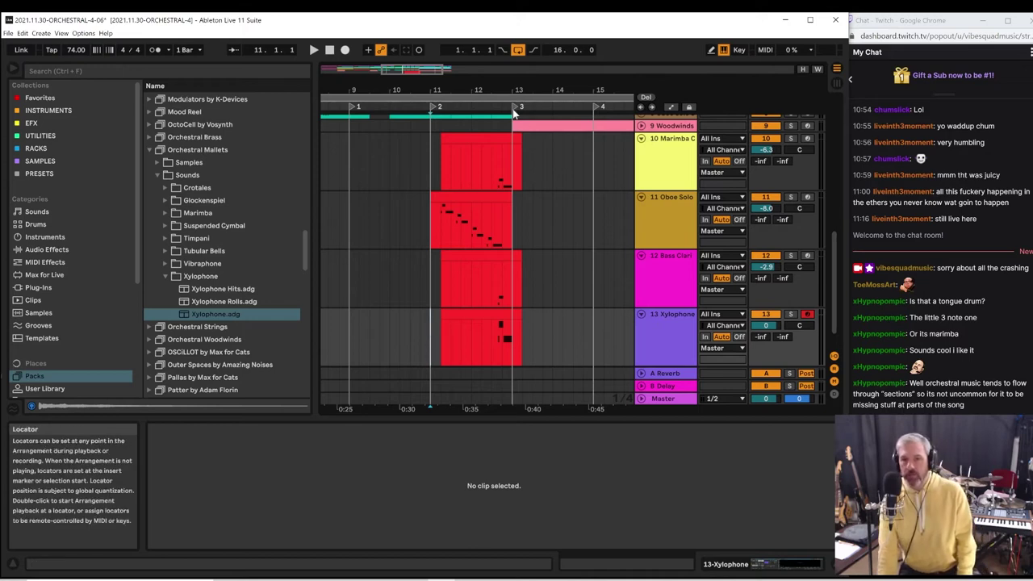
double_click(433, 109)
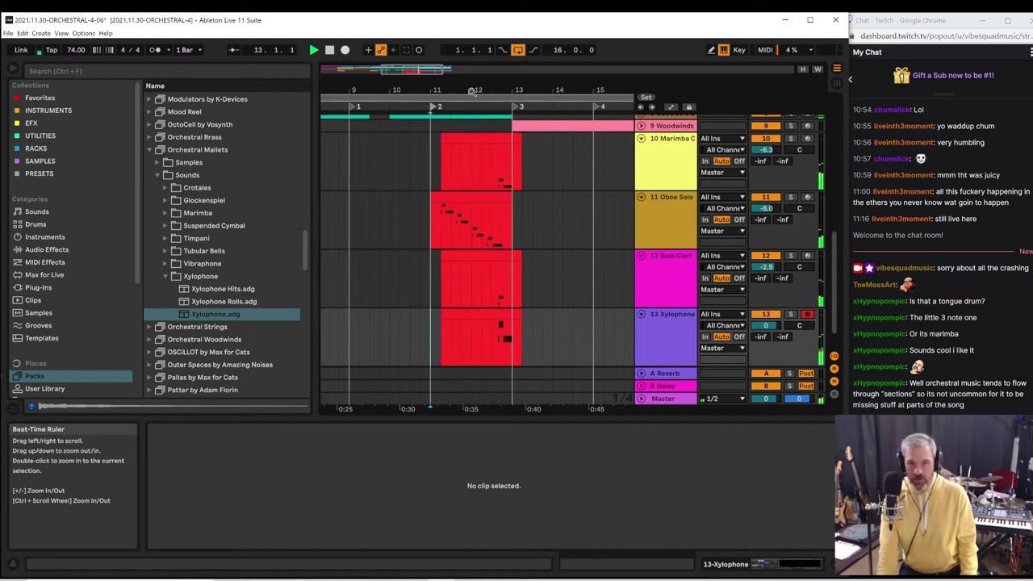
Replay the end of bar 12 from 12.3.1 to check the oboe phrase against the mallets and bass clarinet
left_click_drag(495, 93, 498, 214)
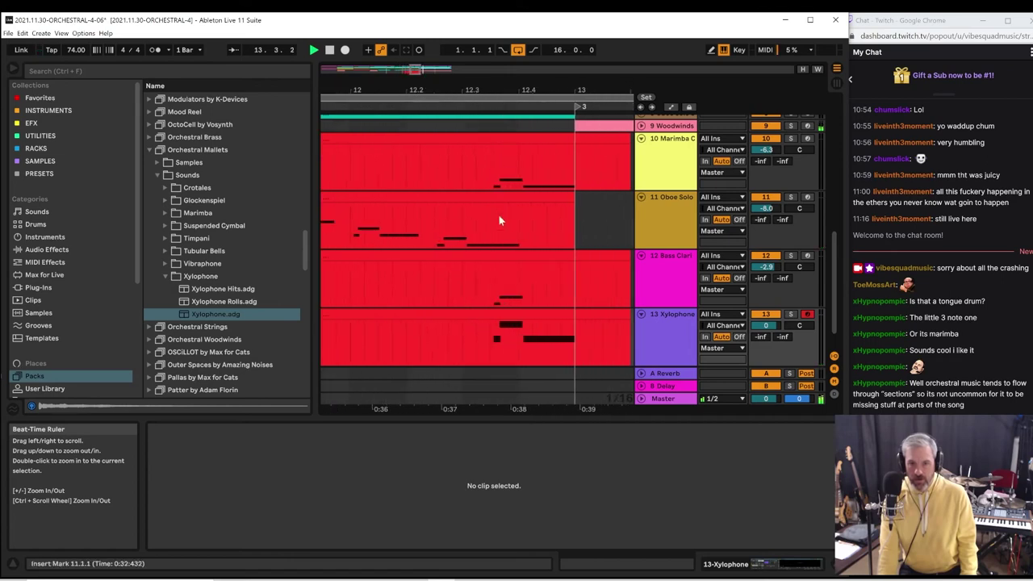
left_click(497, 218)
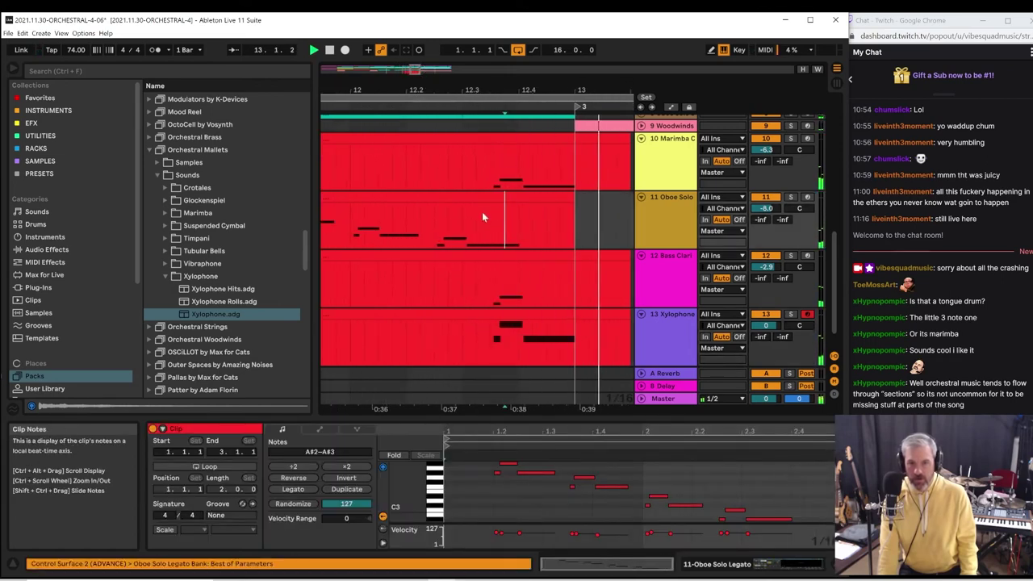
left_click(462, 216)
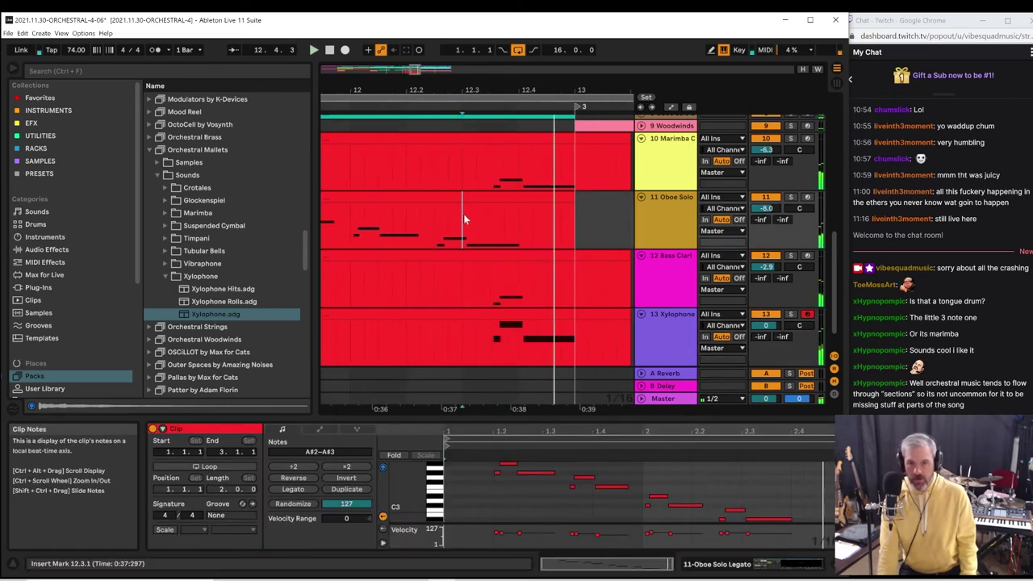
Deactivate the second Cello Section track's clip from 12.3.1 to 13.1.1 for comparison, reactivate it and play the passage
scroll(510, 182, "up", 2)
scroll(510, 182, "up", 1)
left_click_drag(834, 209, 829, 109)
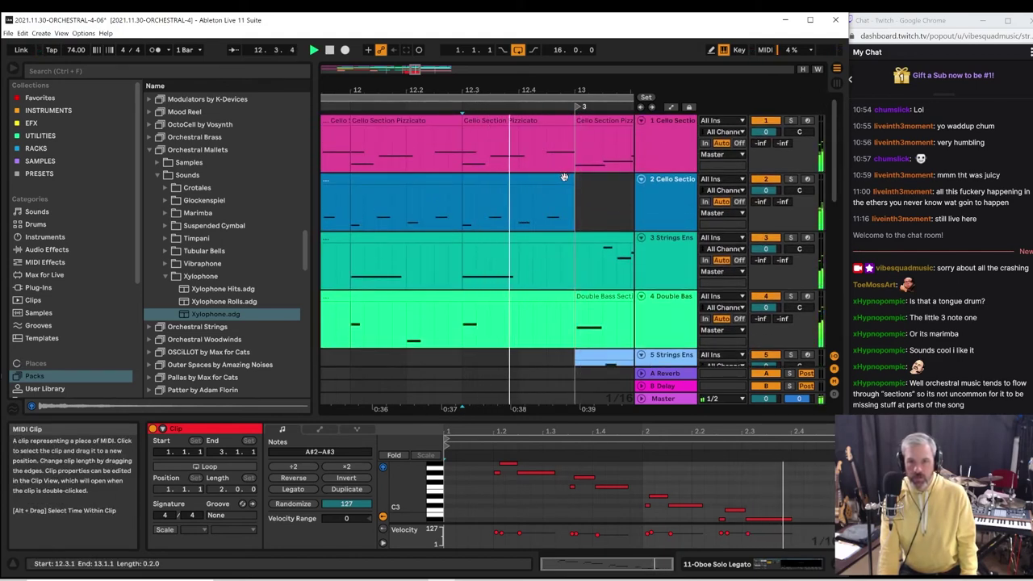
left_click(509, 182)
key("0")
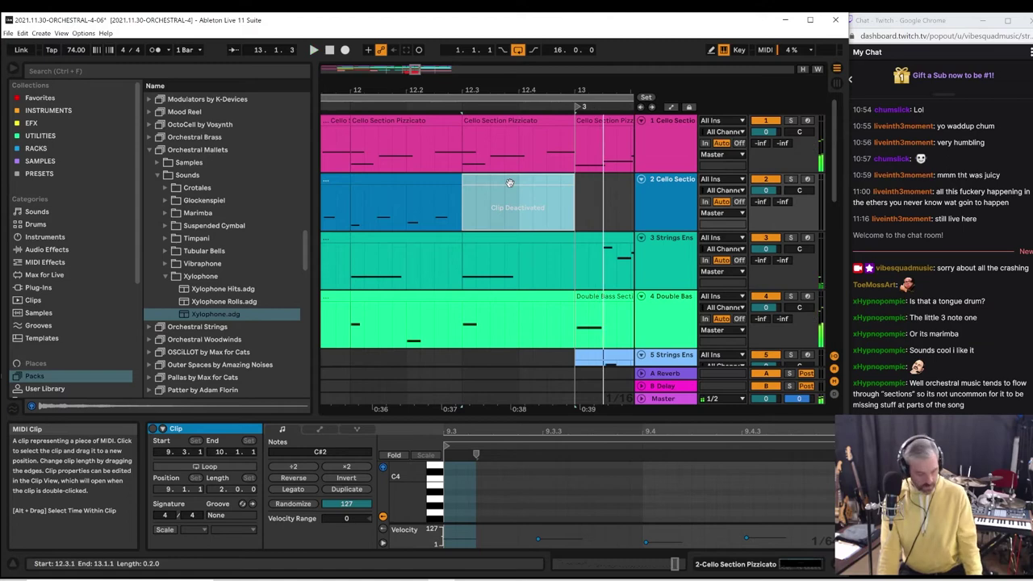
key("0")
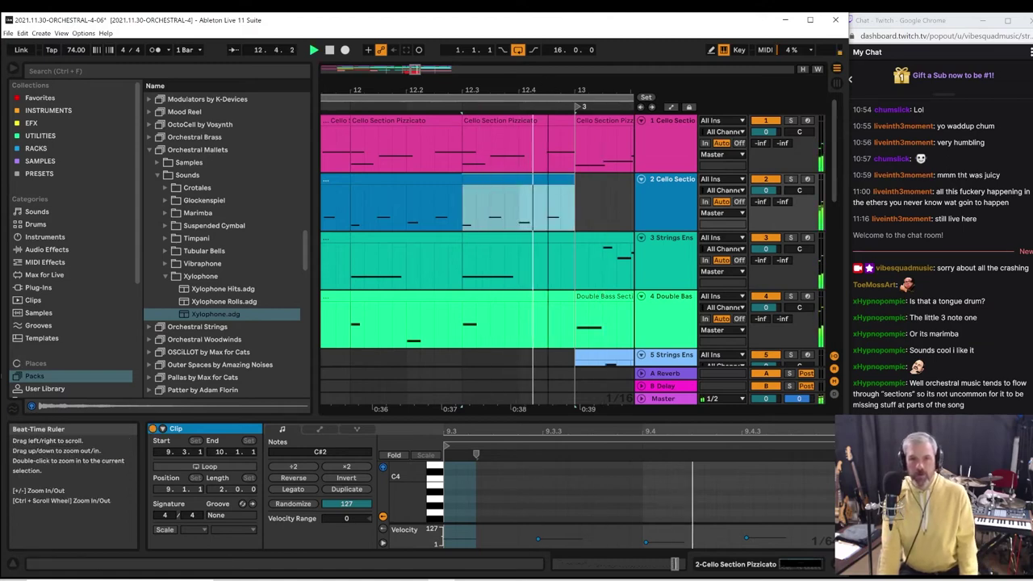
left_click_drag(535, 101, 535, 87)
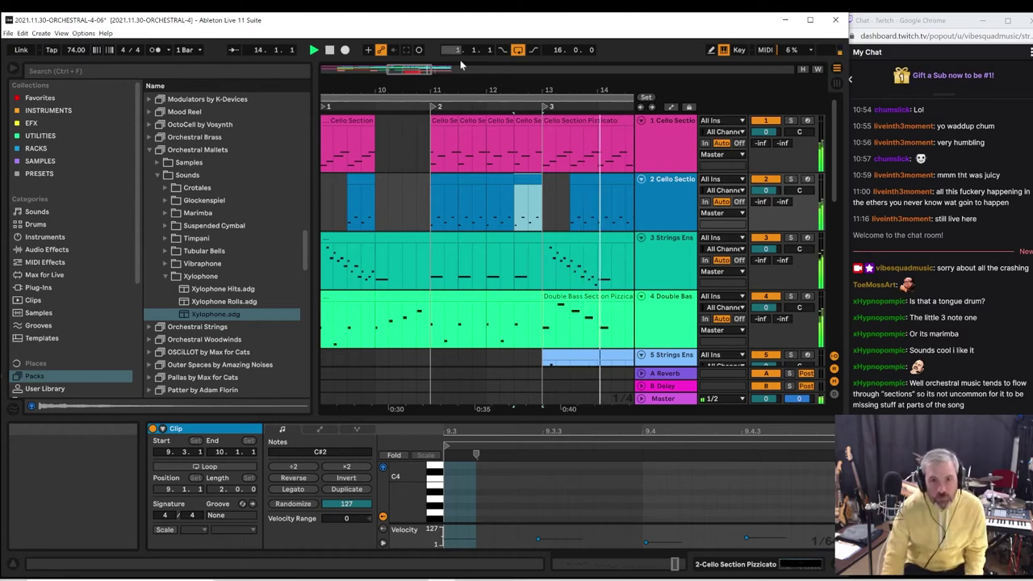
Move the start of the arrangement loop to bar 3 so that the loop spans 14 bars
left_click_drag(461, 93, 457, 81)
left_click_drag(388, 95, 388, 88)
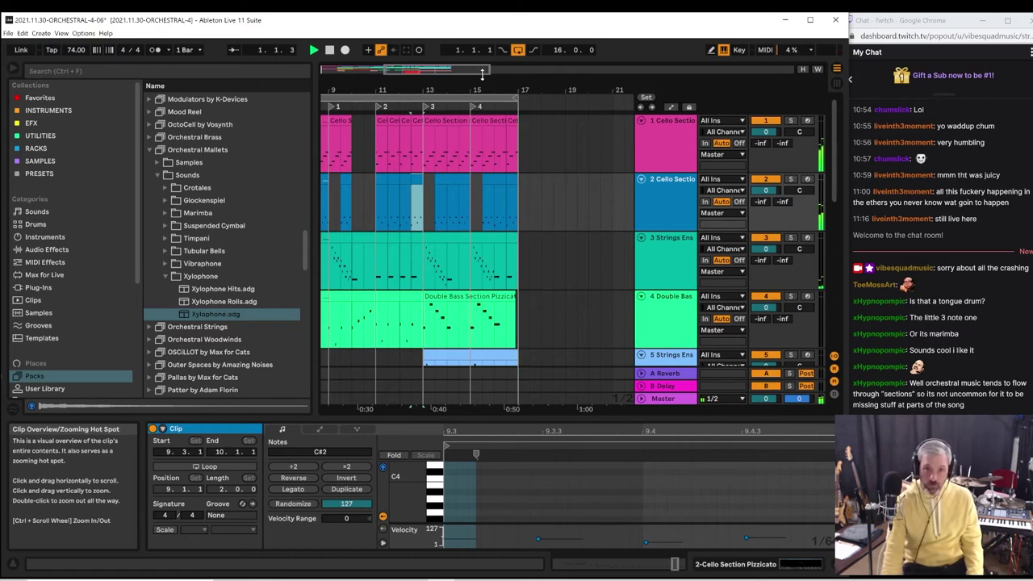
left_click_drag(486, 89, 452, 80)
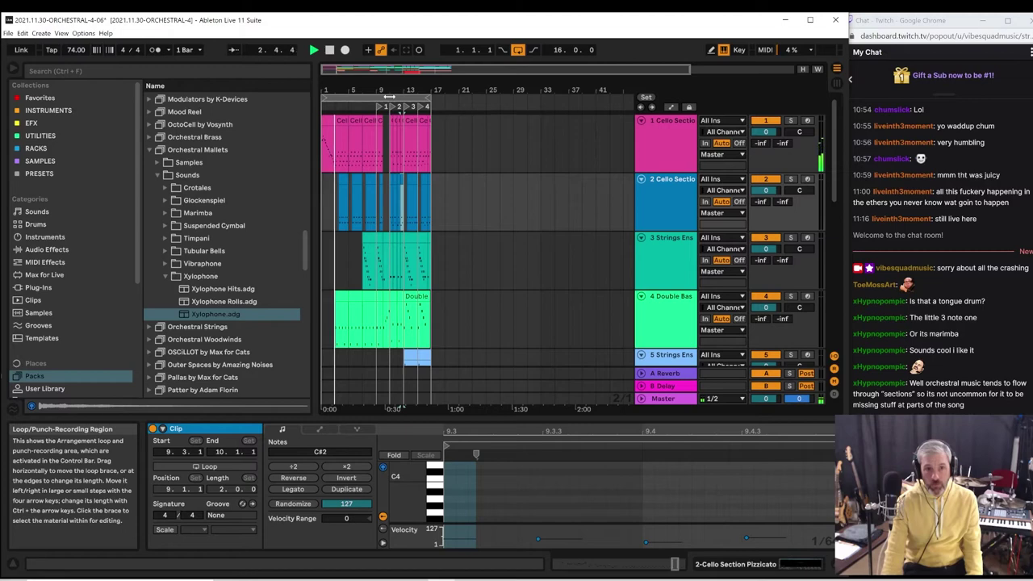
left_click_drag(326, 98, 337, 99)
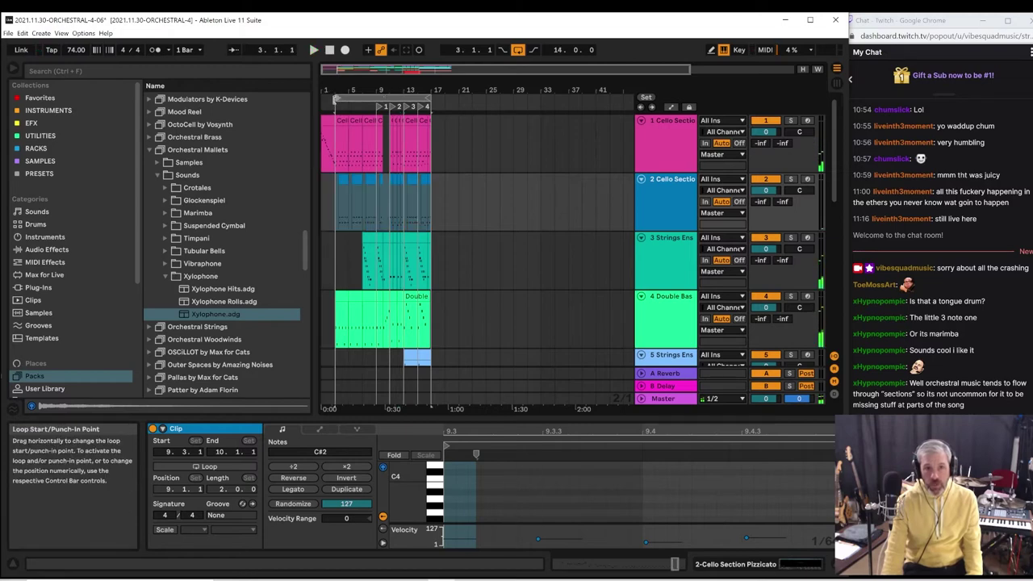
left_click(336, 99)
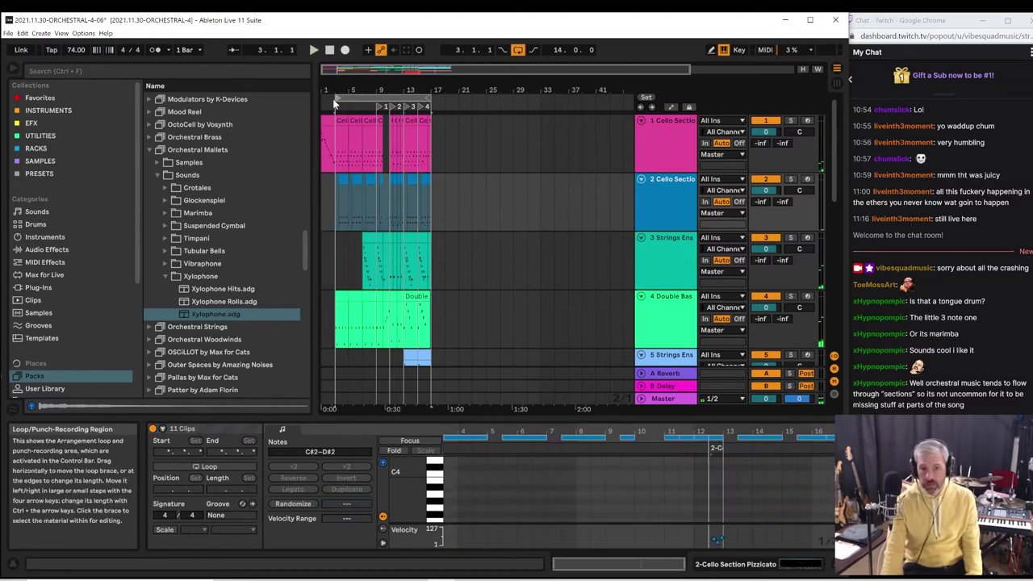
Place the insert marker at 3.1.1 and play the arrangement from there
left_click(333, 149)
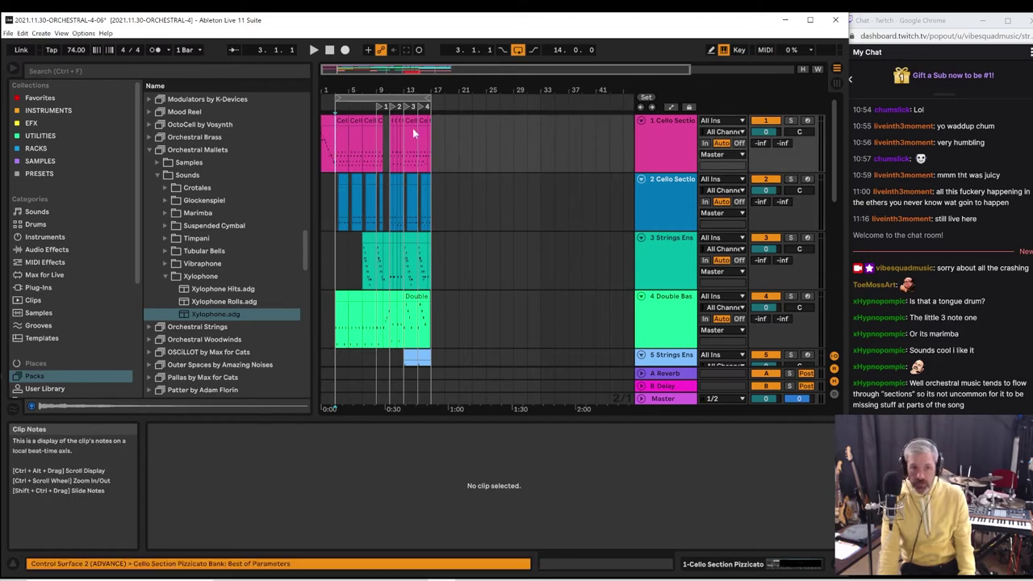
mouse_move(522, 86)
left_mouse_down()
mouse_move(521, 101)
mouse_move(522, 85)
left_mouse_up()
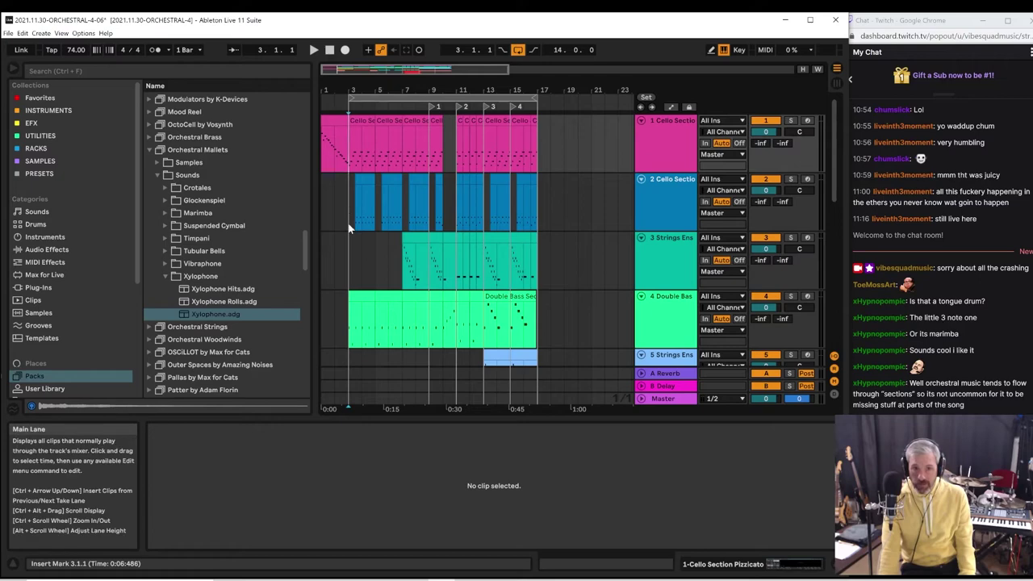
left_click(525, 106)
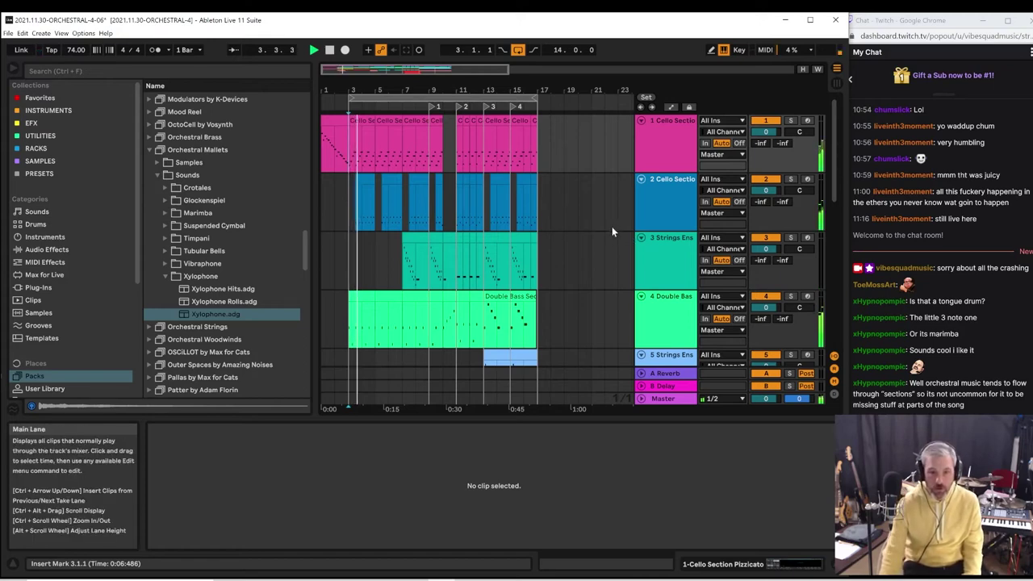
Duplicate the looped section from 3.1.1 to 17.1.1 across all tracks directly after itself and extend the loop end past the copy
left_click(430, 97)
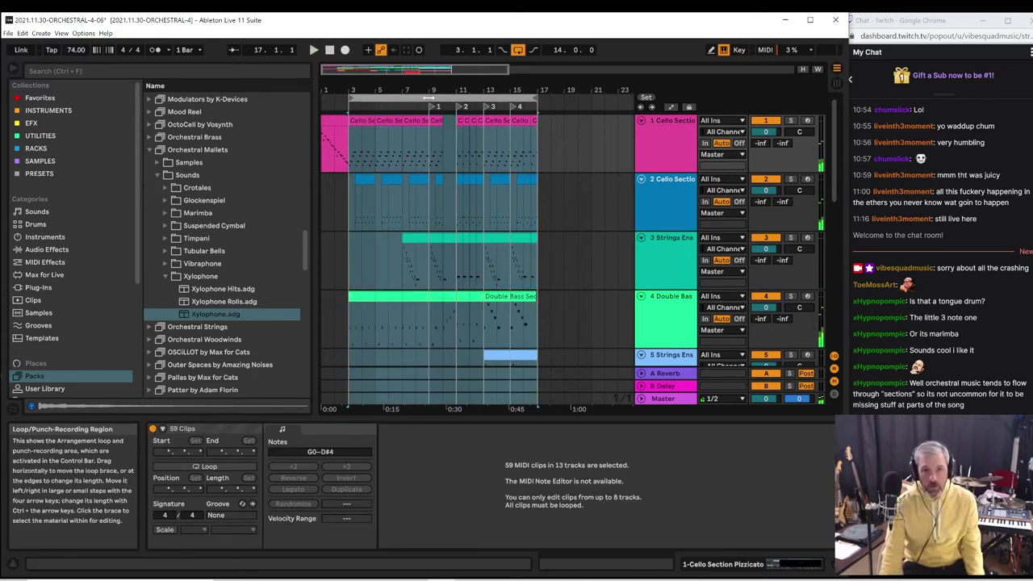
scroll(431, 95, "right", 5)
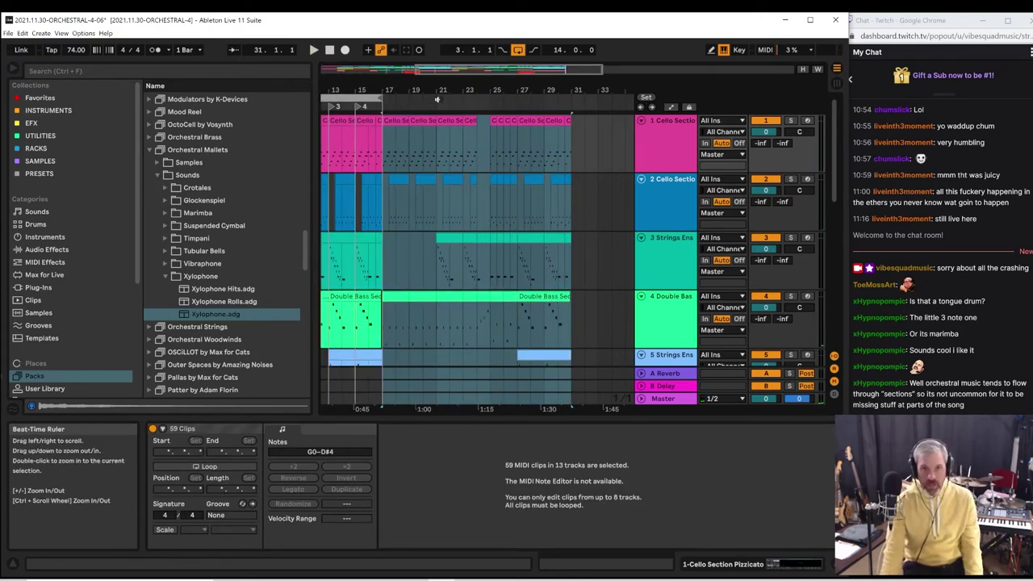
left_click_drag(379, 98, 575, 122)
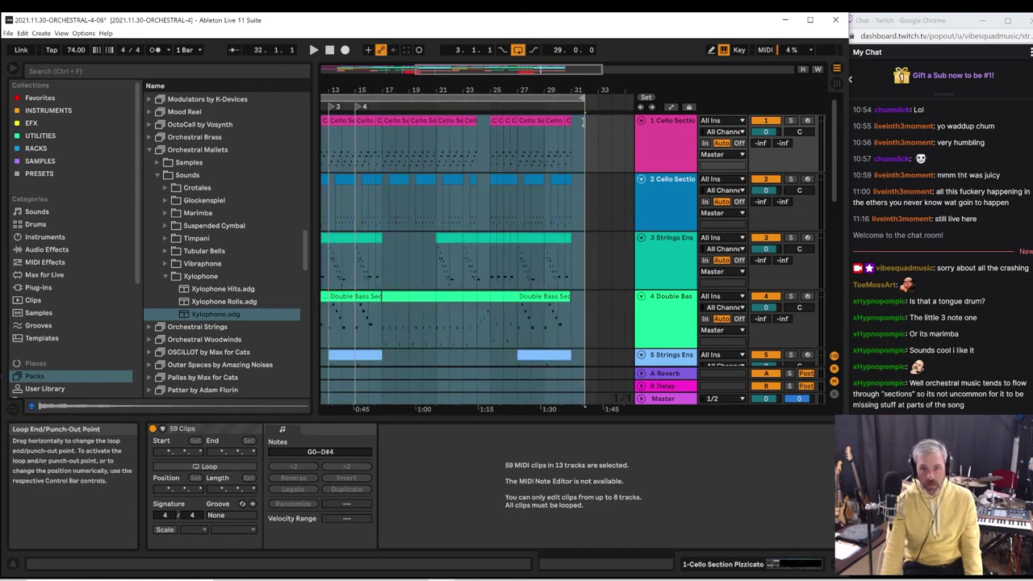
Extend the arrangement loop back to bar 1 with a length of 30 bars and play it from the start
left_click_drag(428, 90, 429, 73)
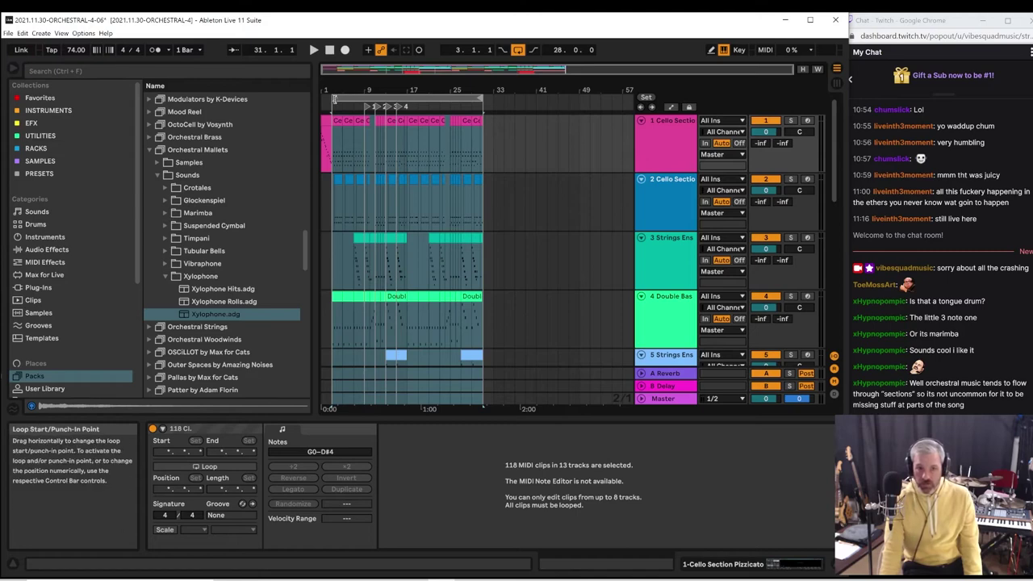
left_click_drag(333, 103, 316, 102)
key("space")
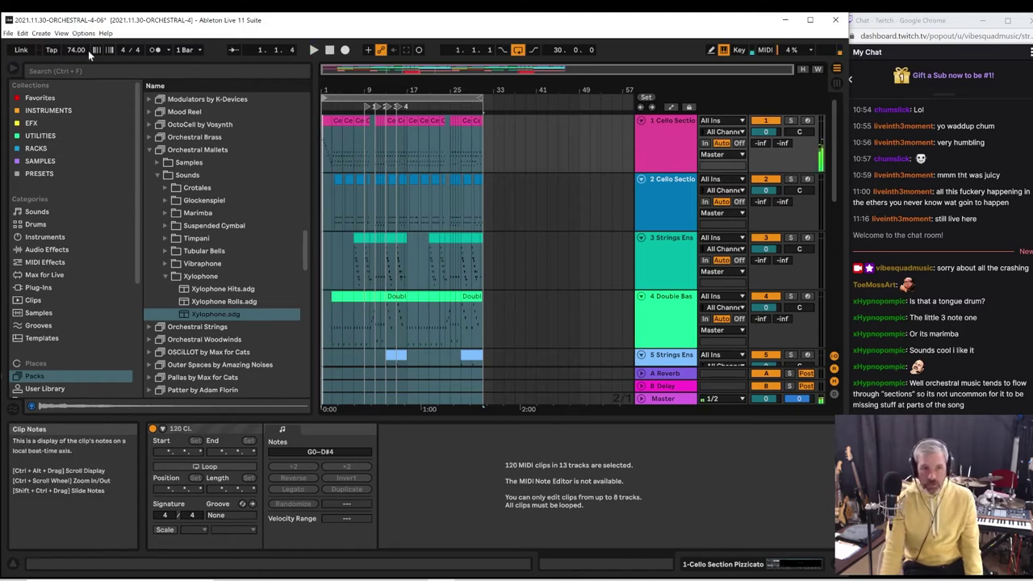
Save the Live Set as a new version named 2021.11.30-ORCHESTRAL-4-07
left_click(9, 35)
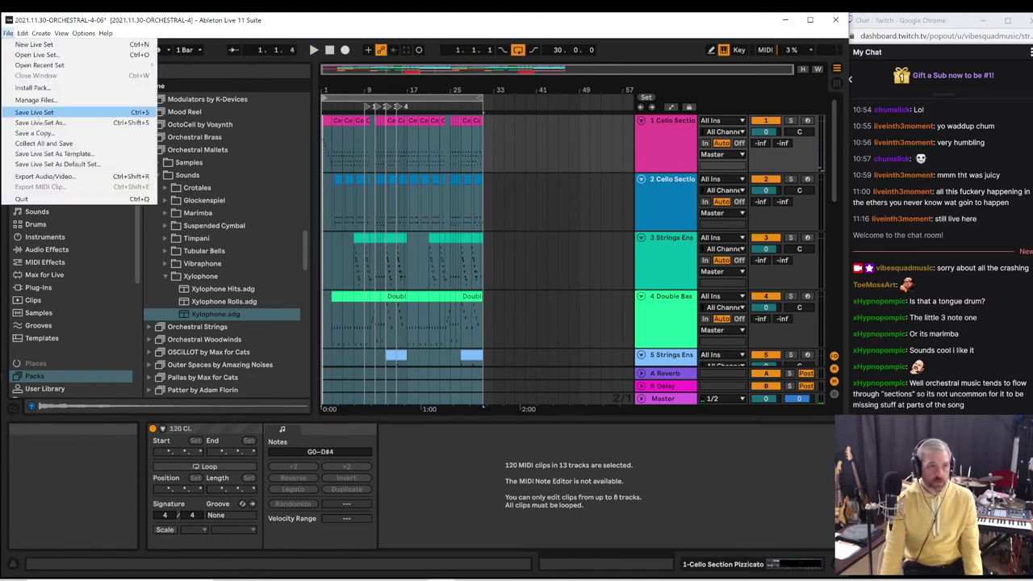
left_click(41, 124)
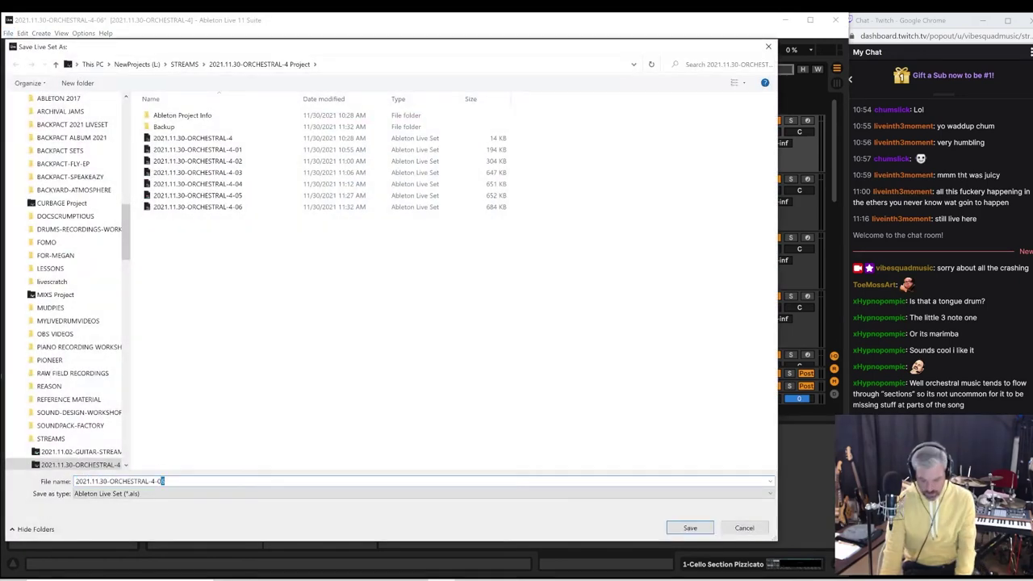
key("Return")
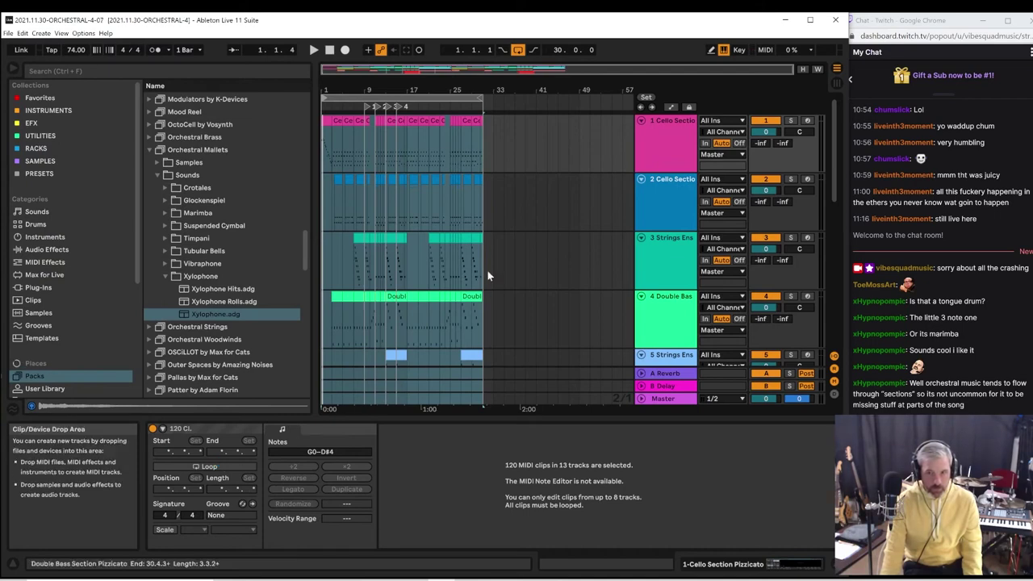
Play the arrangement while looking through the Sounds folders of the two ProjectSAM Orchestral Ensemble Essentials packs
key("space")
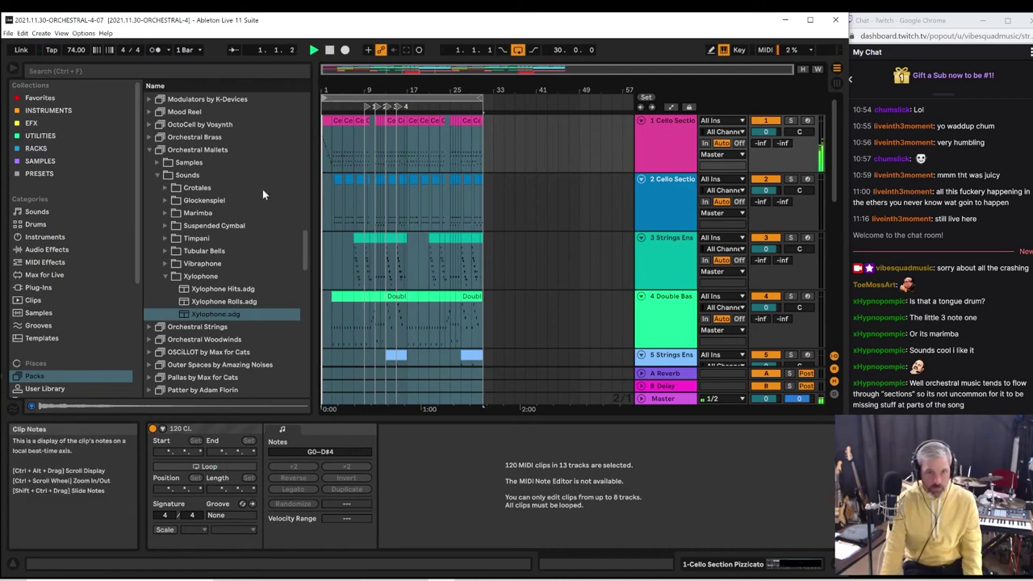
left_click(147, 149)
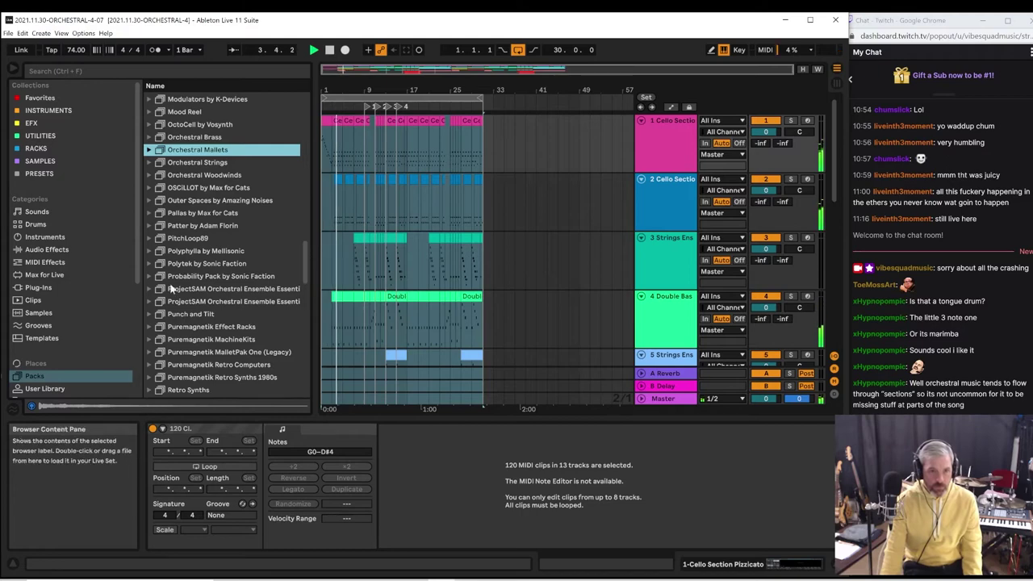
left_click(149, 288)
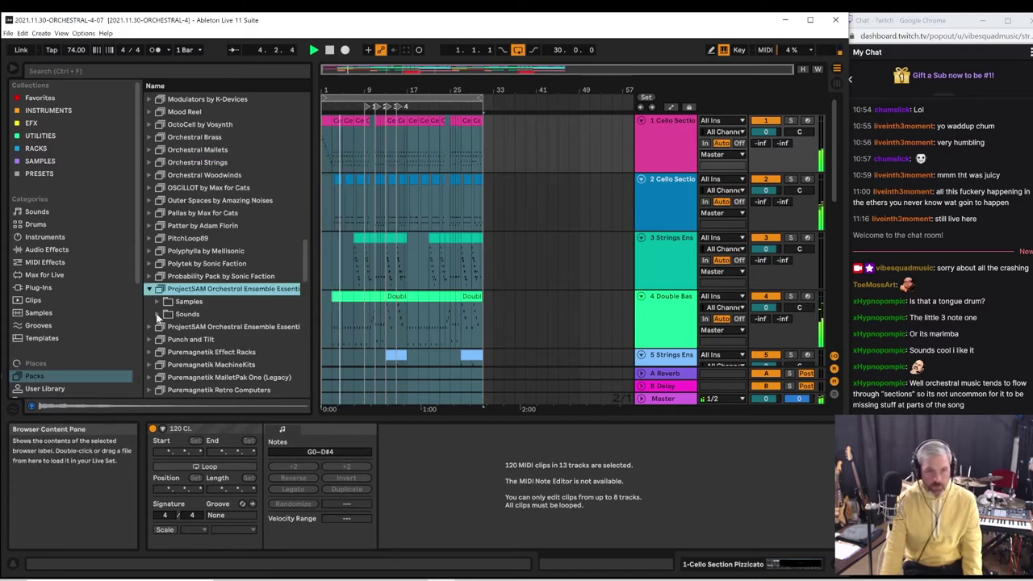
left_click(157, 314)
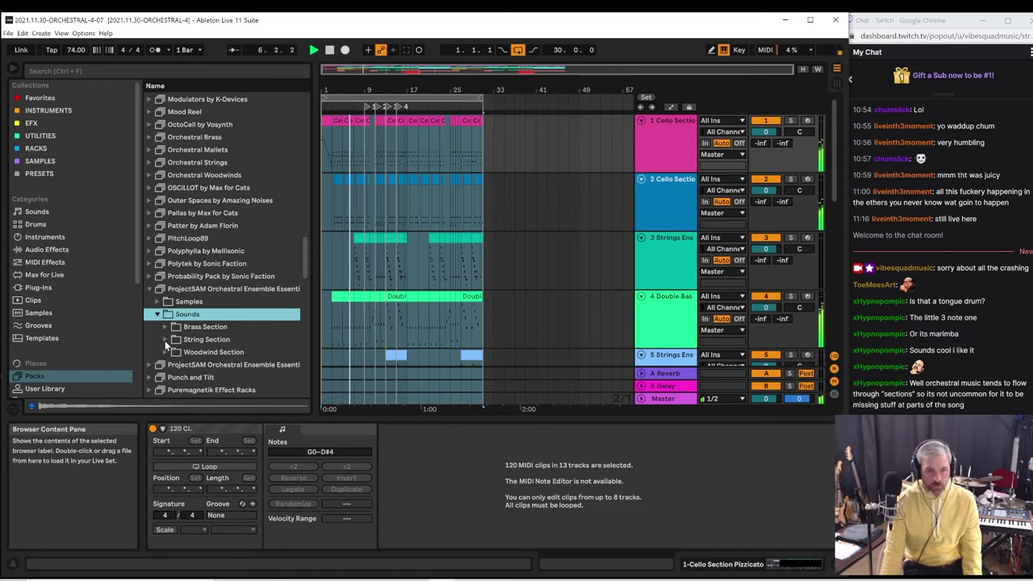
left_click(148, 364)
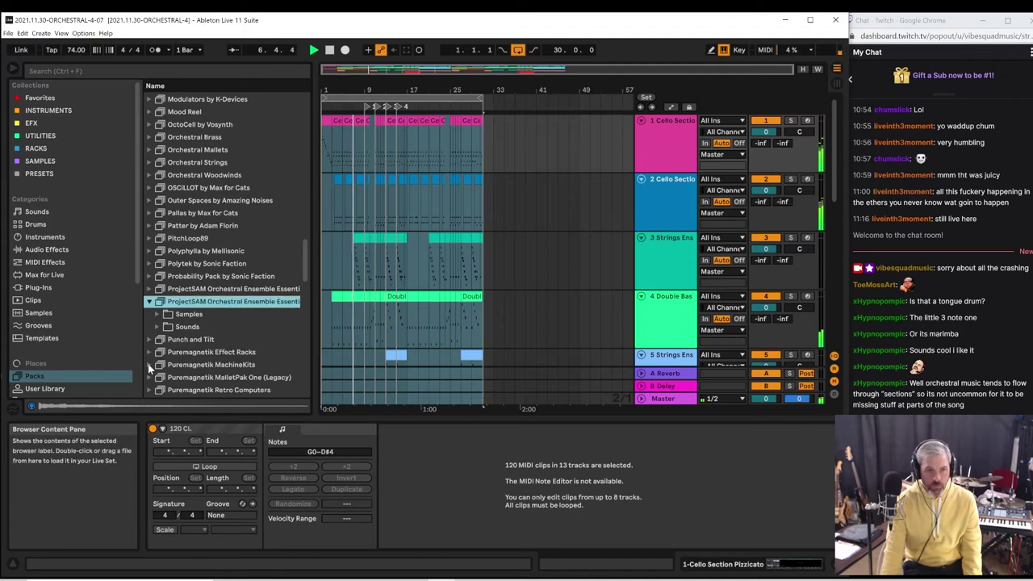
left_click(157, 327)
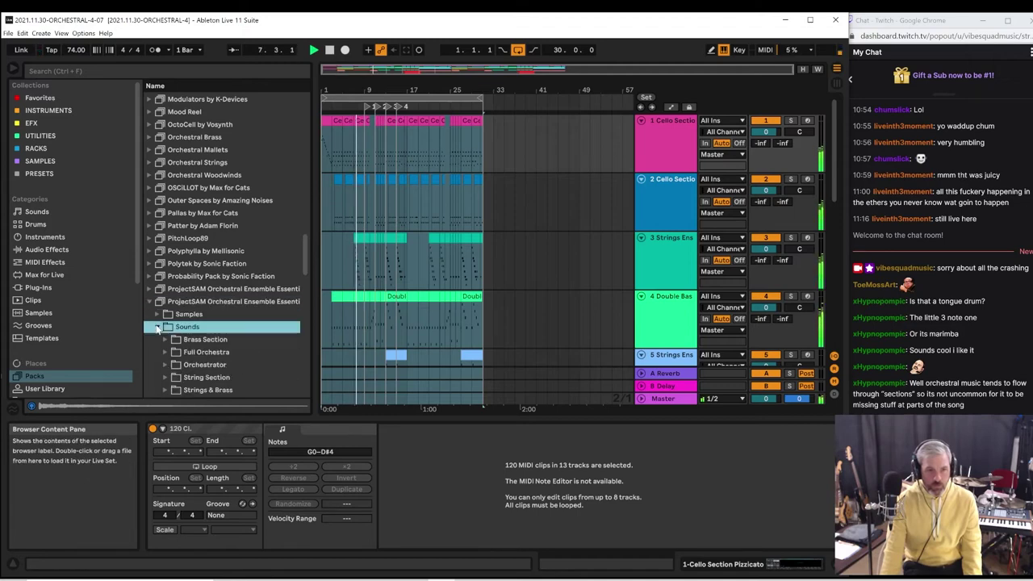
scroll(193, 338, "down", 1)
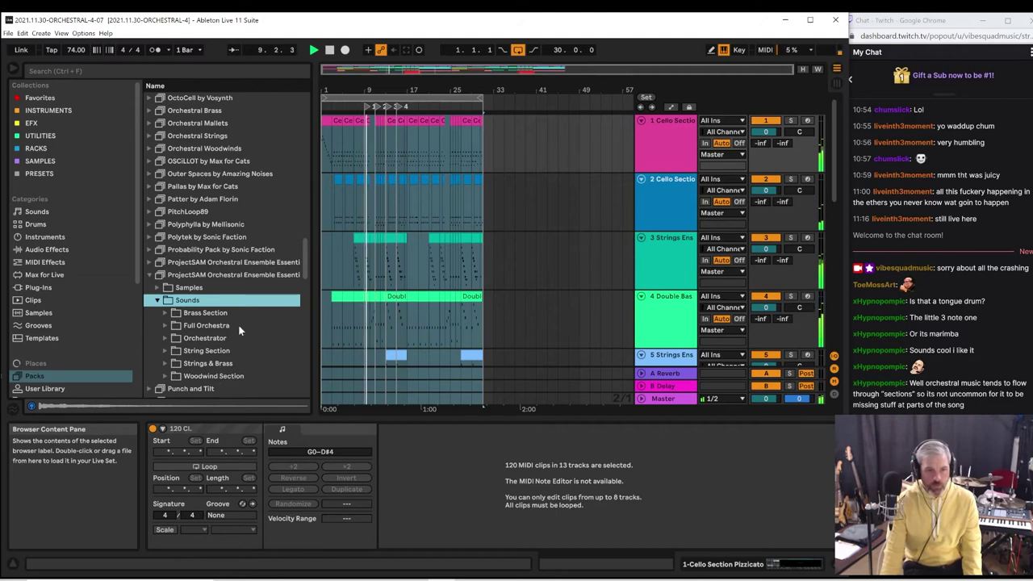
left_click(150, 275)
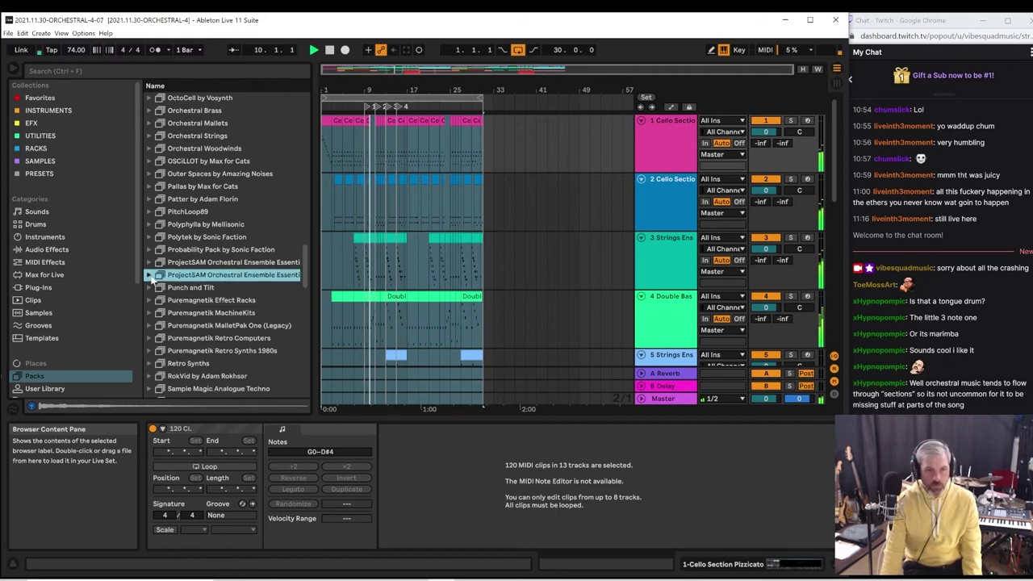
Find and preview Small Percussion Kit.adg among the drum kits of the Big Band Essentials 2 by ProjectSAM pack
left_click_drag(304, 270, 296, 371)
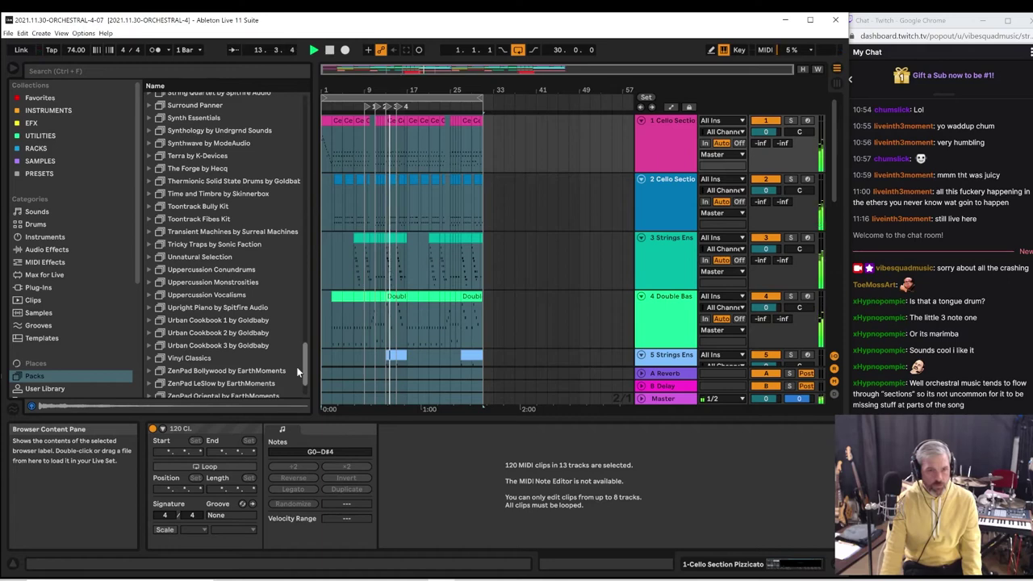
left_click_drag(296, 366, 287, 88)
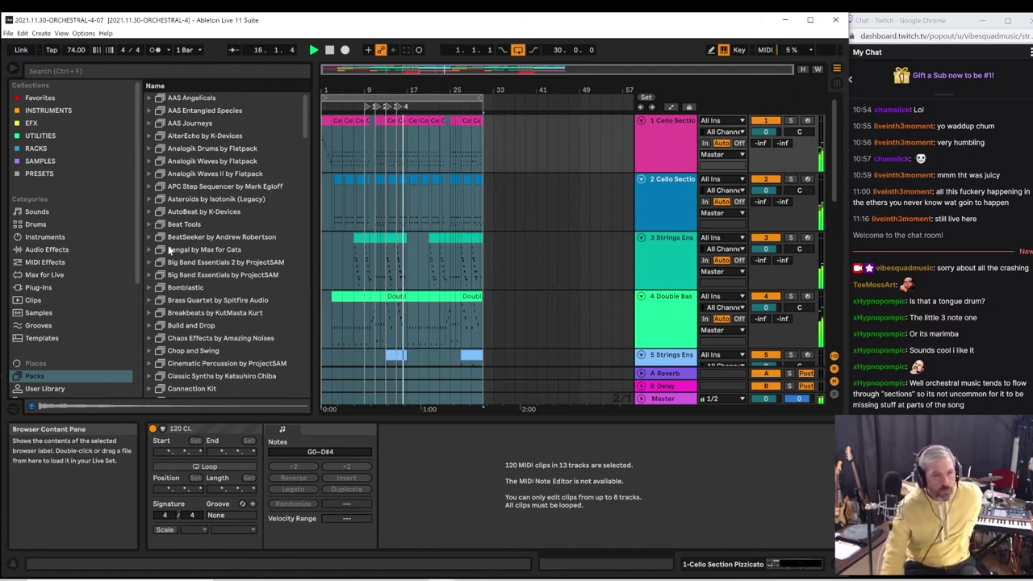
left_click(148, 273)
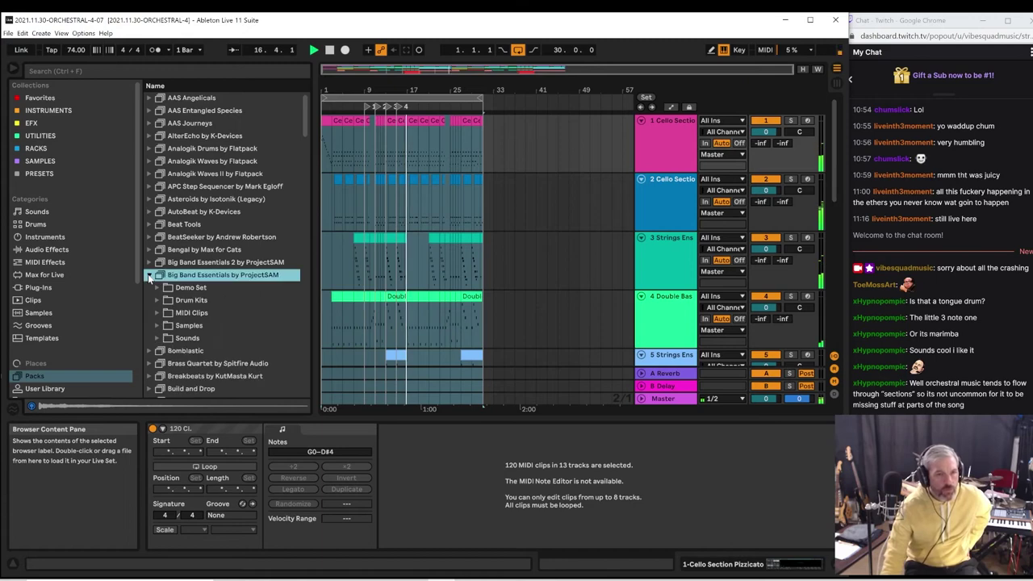
left_click(148, 262)
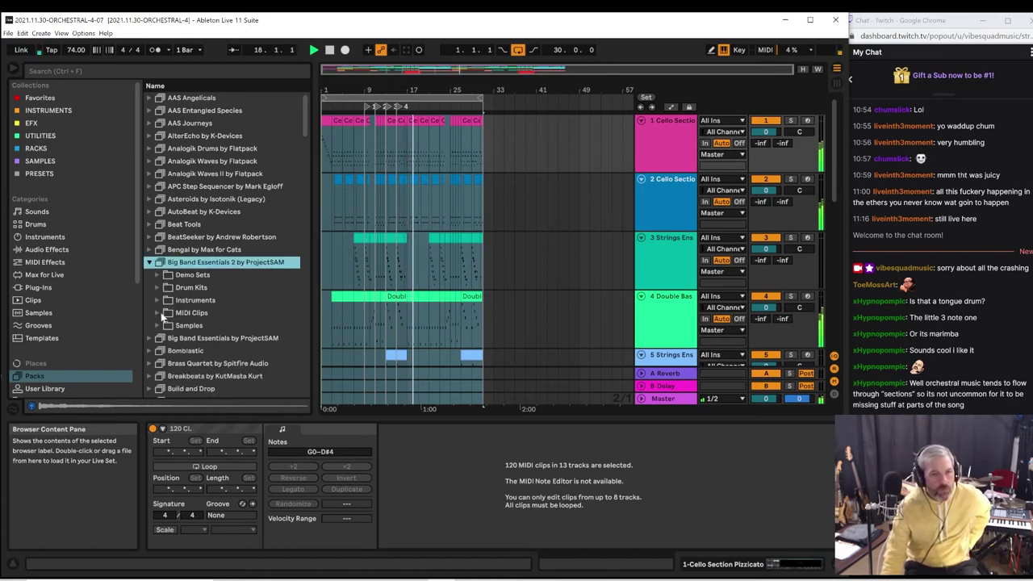
left_click(157, 301)
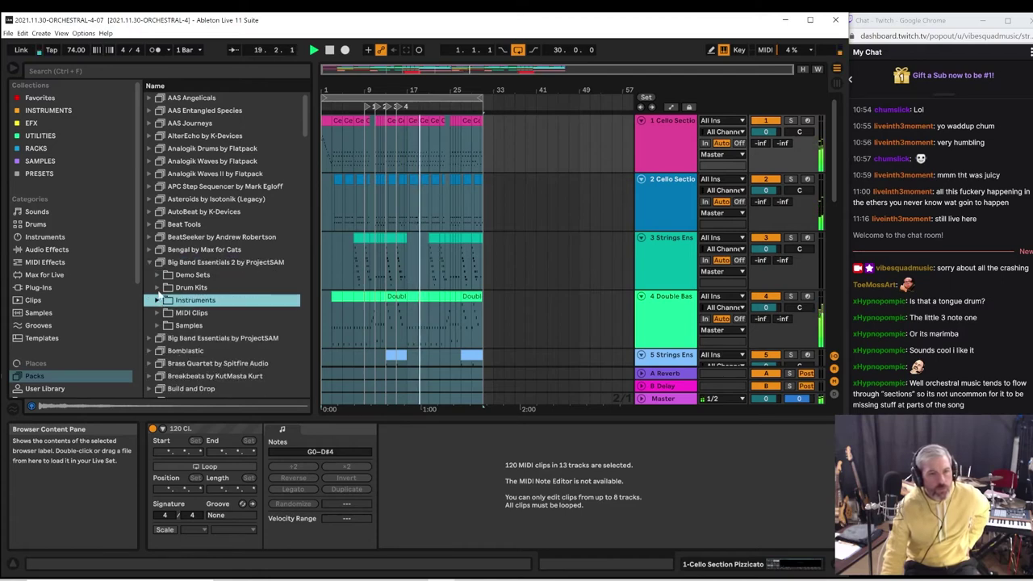
left_click(157, 289)
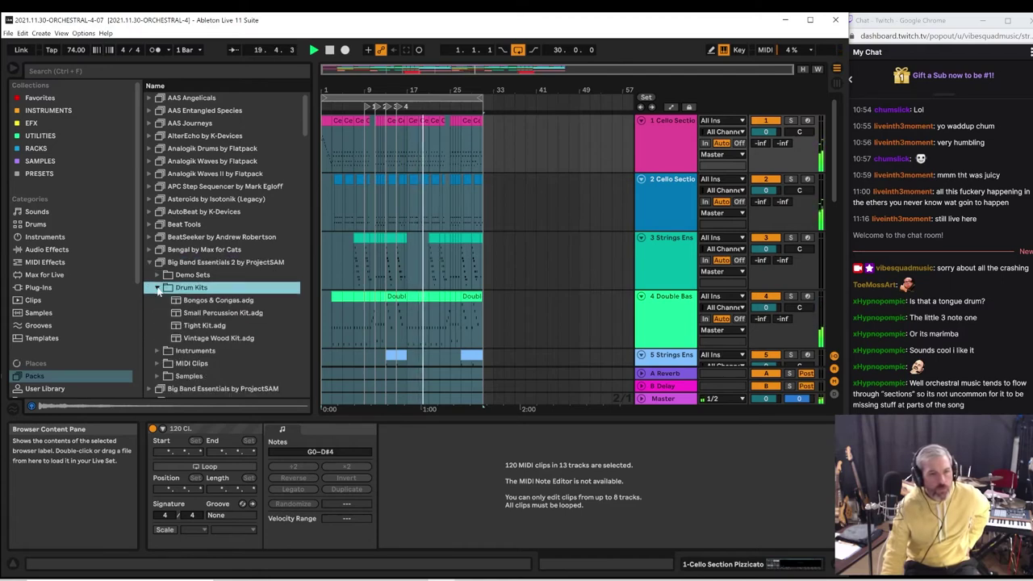
left_click(206, 316)
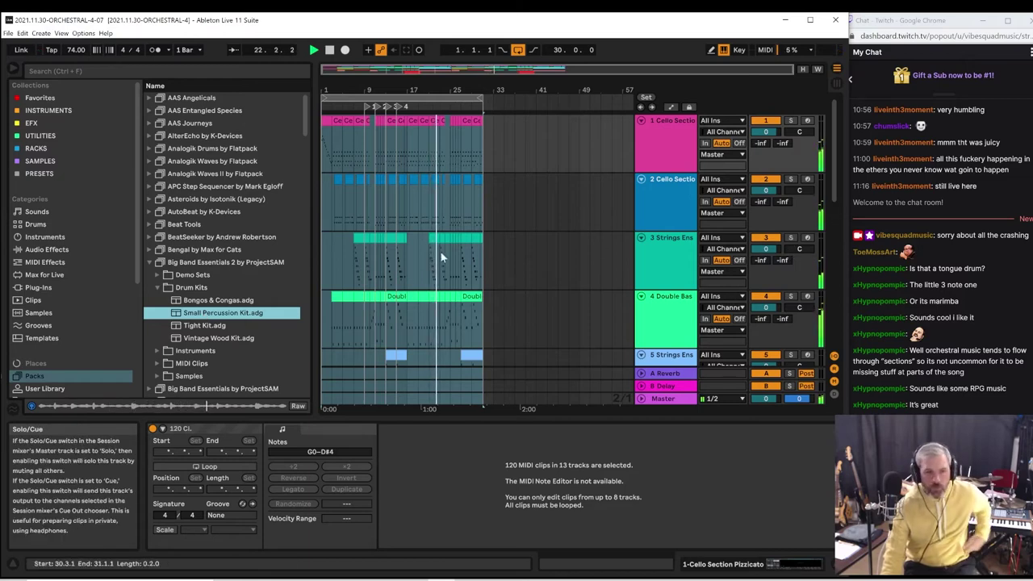
Stop playback and load Small Percussion Kit.adg onto a new track below the Xylophone track
scroll(406, 292, "down", 3)
scroll(495, 267, "down", 8)
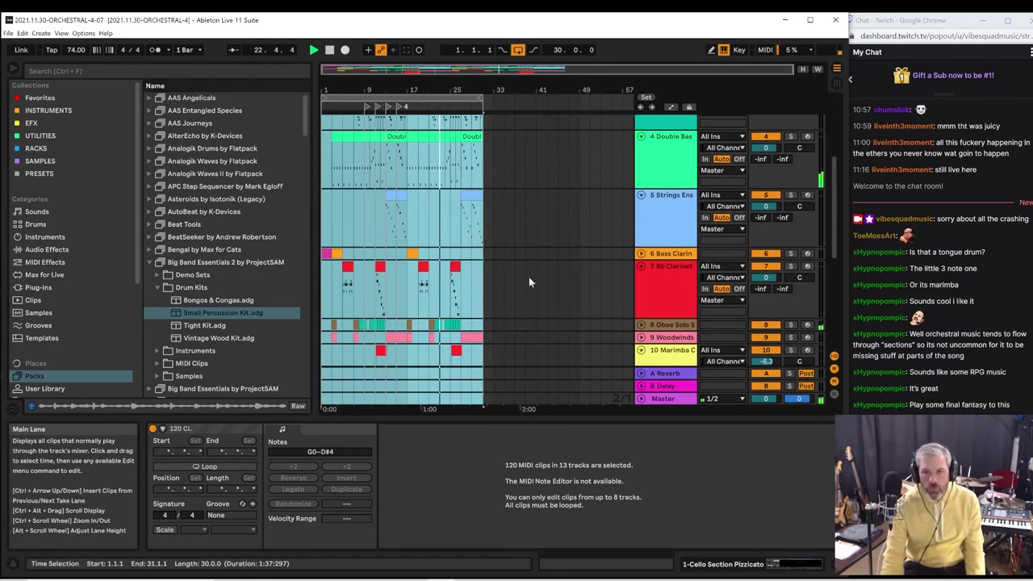
left_click_drag(837, 218, 831, 318)
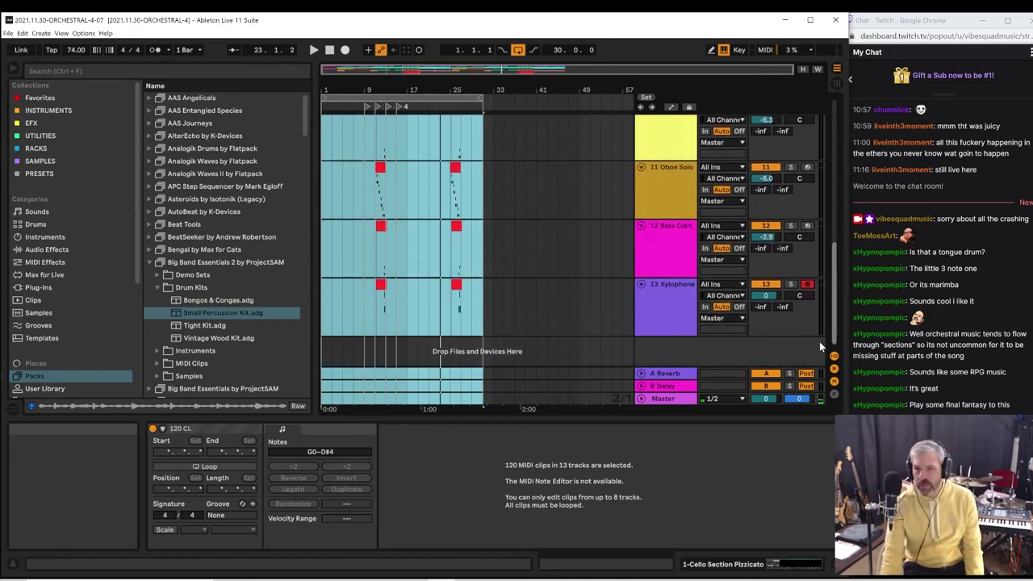
left_click(177, 314)
left_click_drag(426, 359, 430, 352)
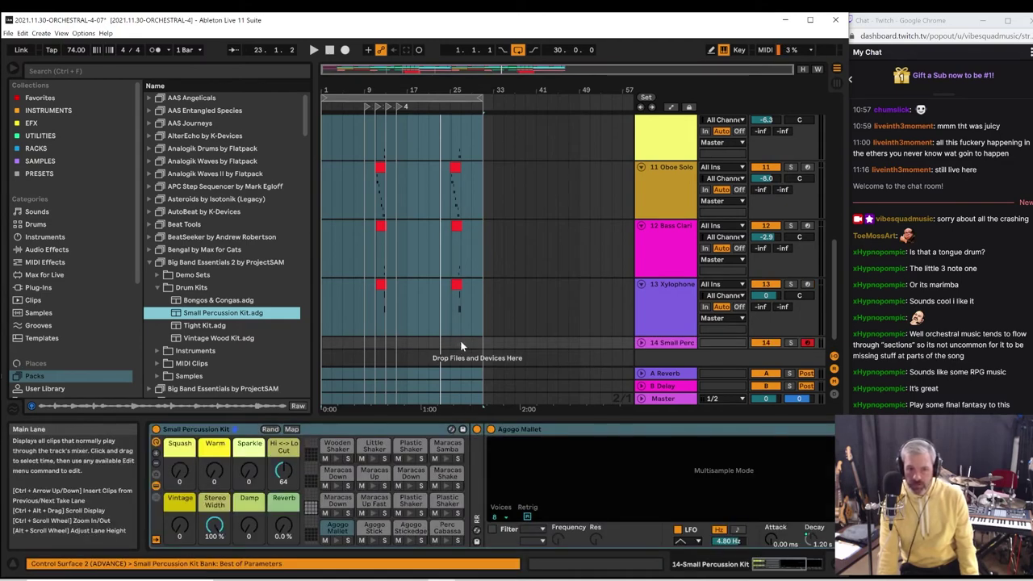
Try out the Small Percussion Kit against the arrangement, and delete its track
key("space")
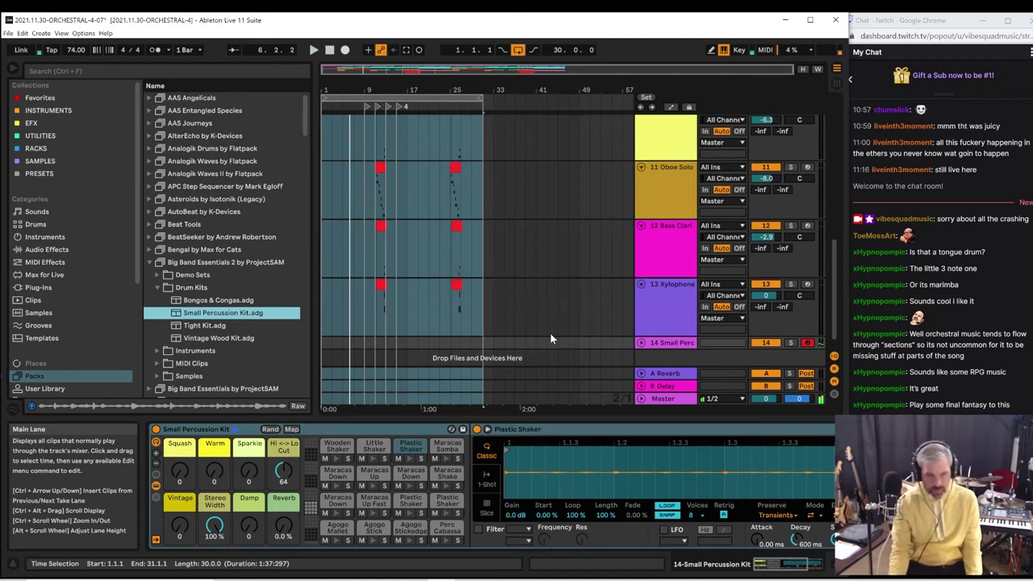
left_click(673, 344)
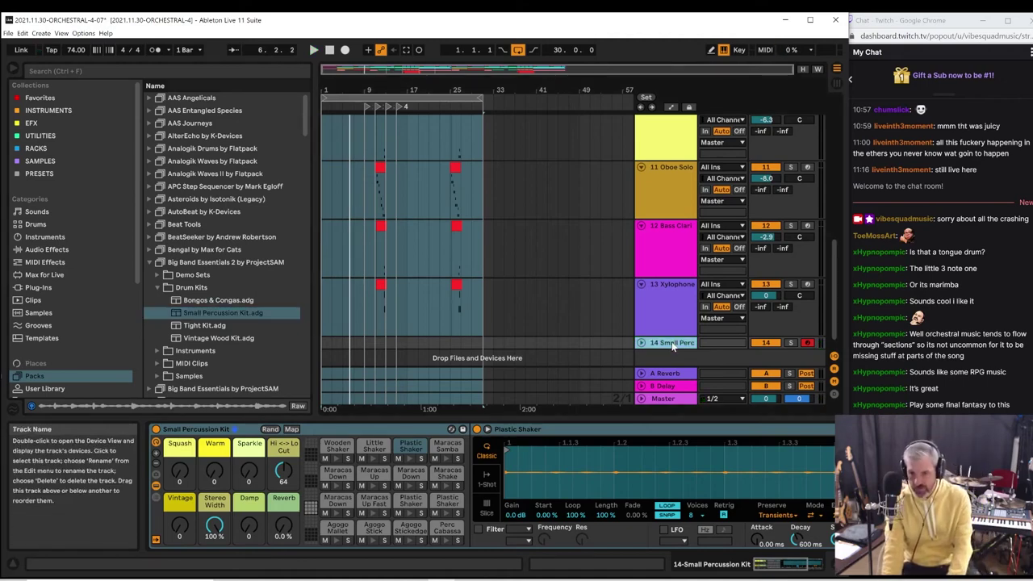
key("Delete")
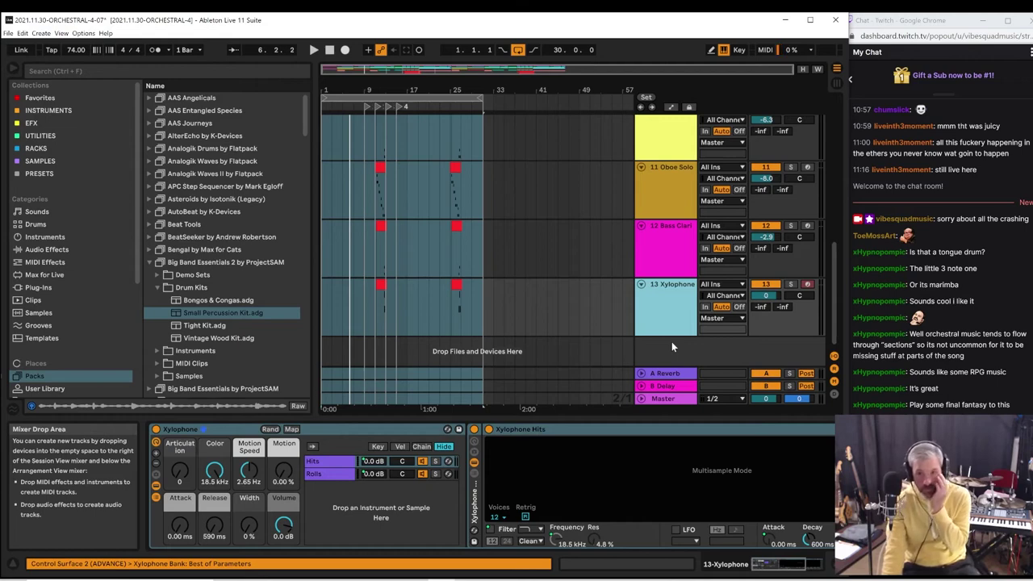
Restart the arrangement playback and collapse the Big Band Essentials 2 pack in the browser
left_click(459, 295)
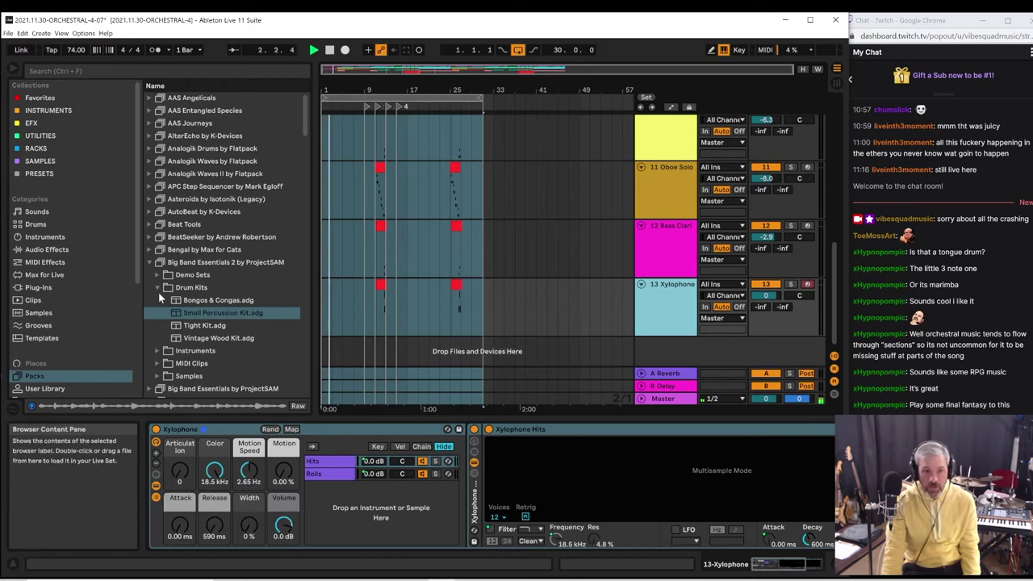
left_click(150, 264)
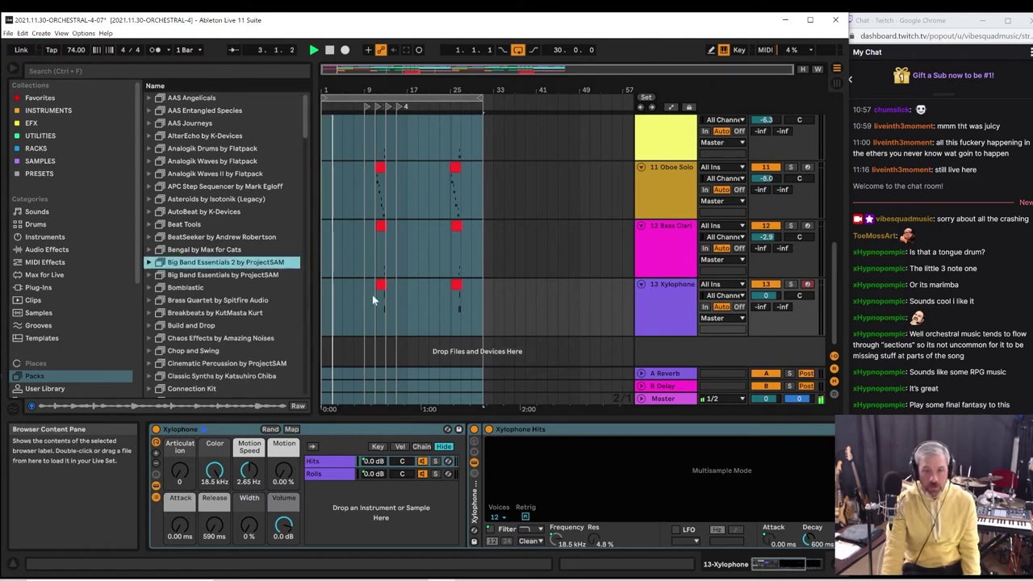
Fold tracks 13 Xylophone, 12 Bass Clarinet, 11 Oboe Solo and 10 Marimba in the arrangement
left_click(641, 284)
left_click(640, 226)
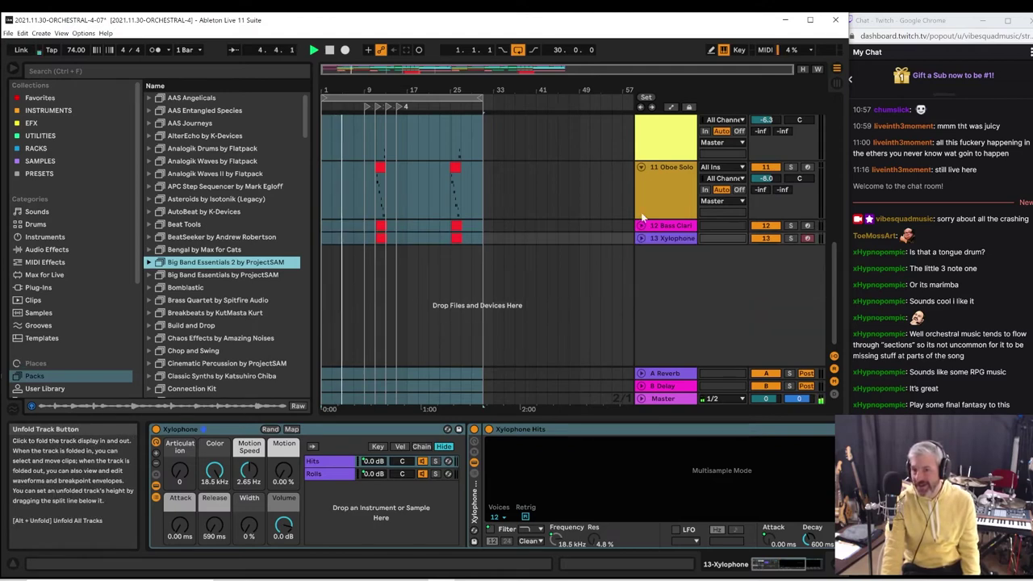
left_click(641, 167)
scroll(663, 272, "up", 2)
scroll(663, 273, "up", 2)
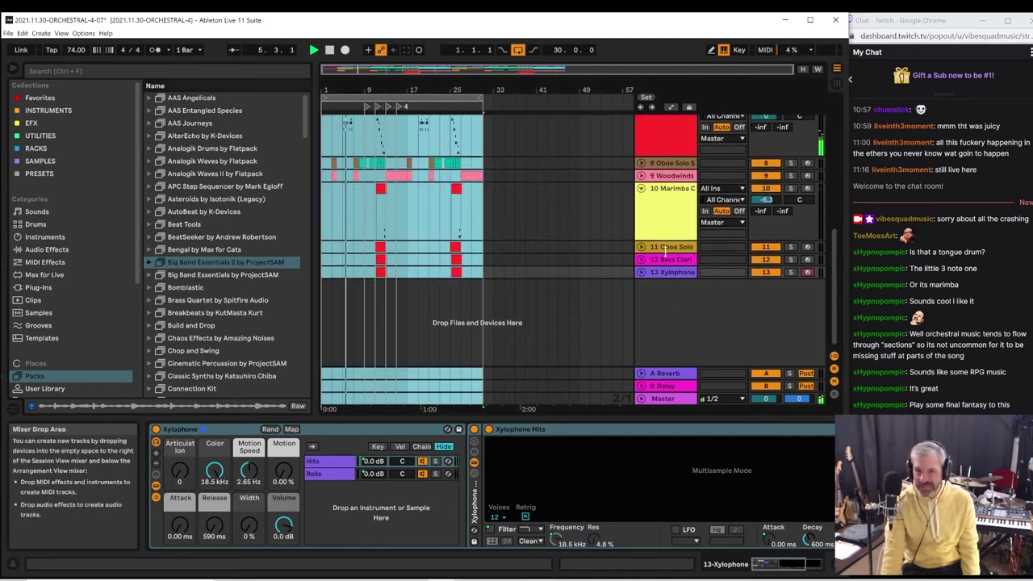
left_click(640, 228)
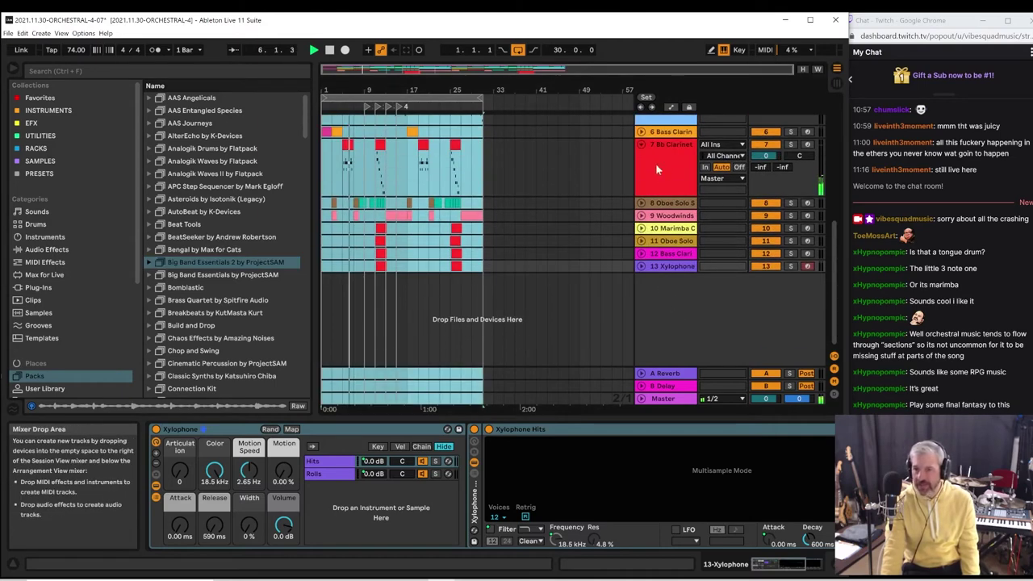
Fold tracks 7 Bb Clarinet, 5 Strings Ensemble and 4 Double Bass in the arrangement
left_click(641, 144)
scroll(655, 210, "up", 1)
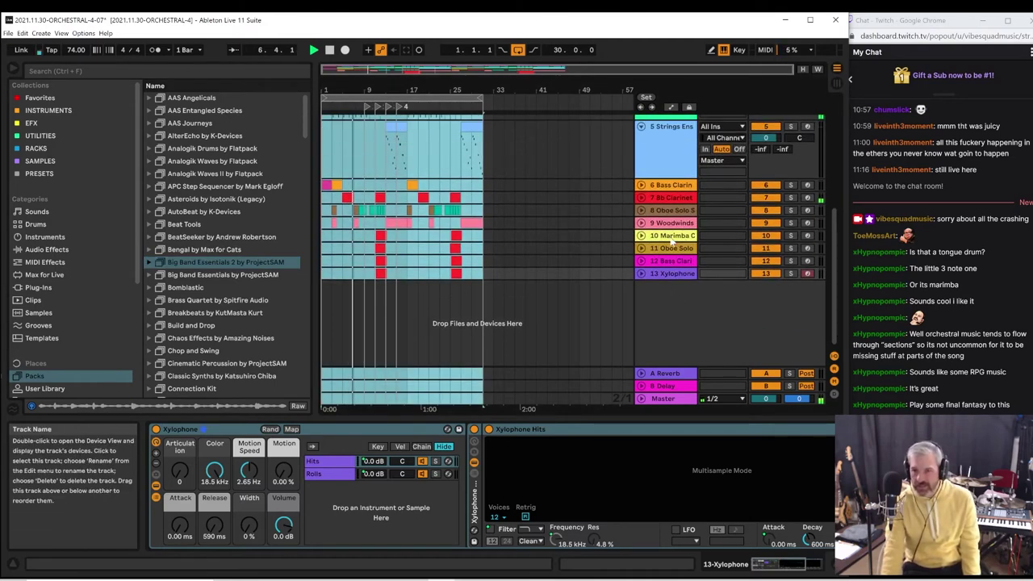
scroll(650, 194, "up", 2)
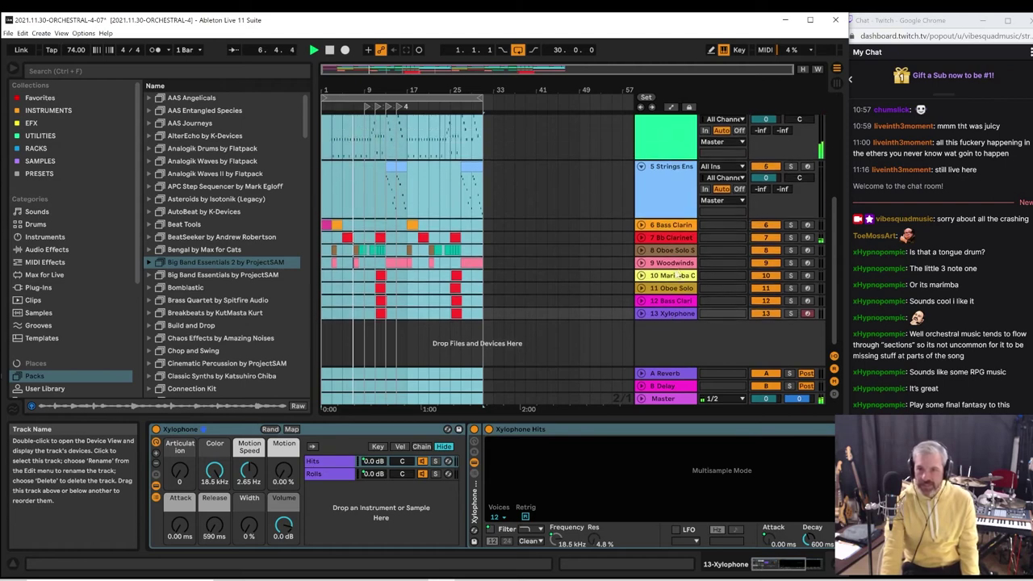
left_click(640, 168)
scroll(695, 367, "up", 1)
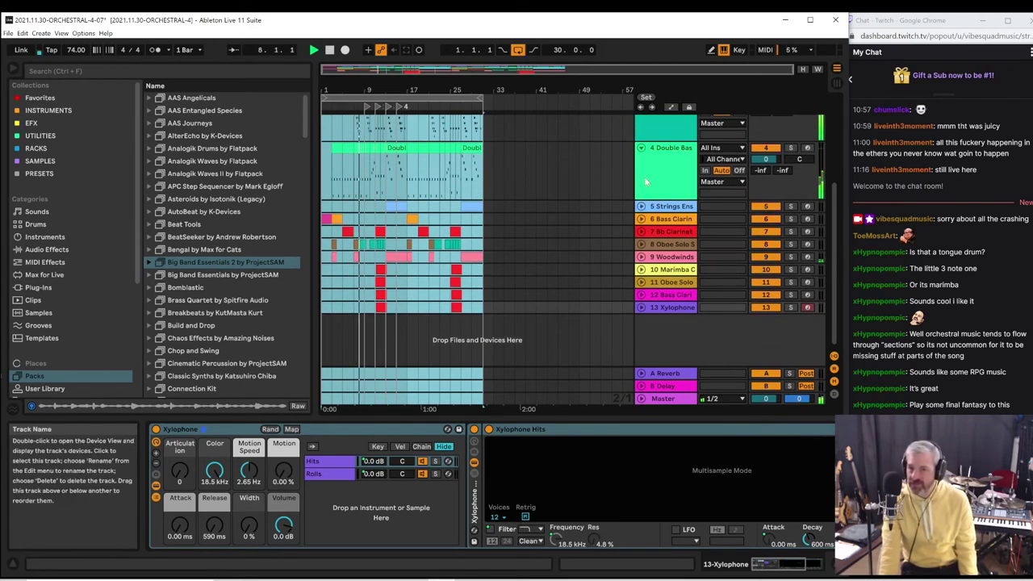
left_click(641, 147)
scroll(698, 274, "up", 2)
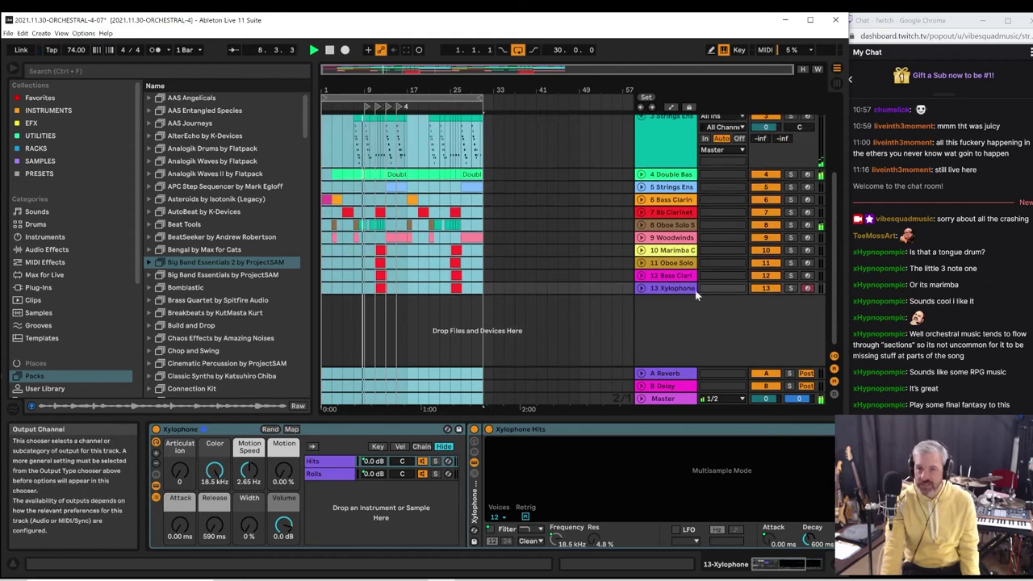
Fold tracks 3 Strings Ensemble, 2 Cello Section and 1 Cello Section in the arrangement, and stop the playback
left_click(640, 155)
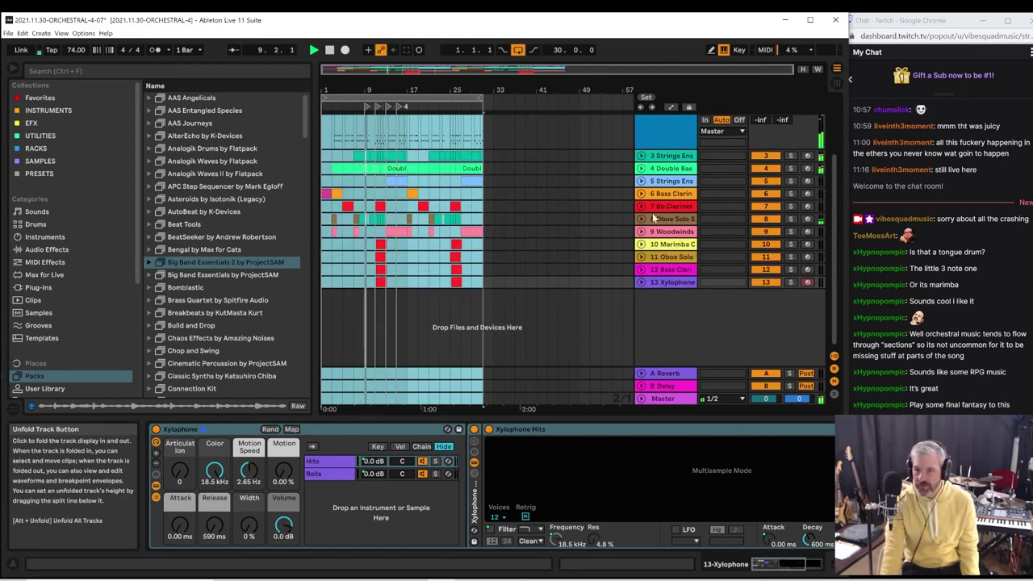
scroll(675, 258, "up", 2)
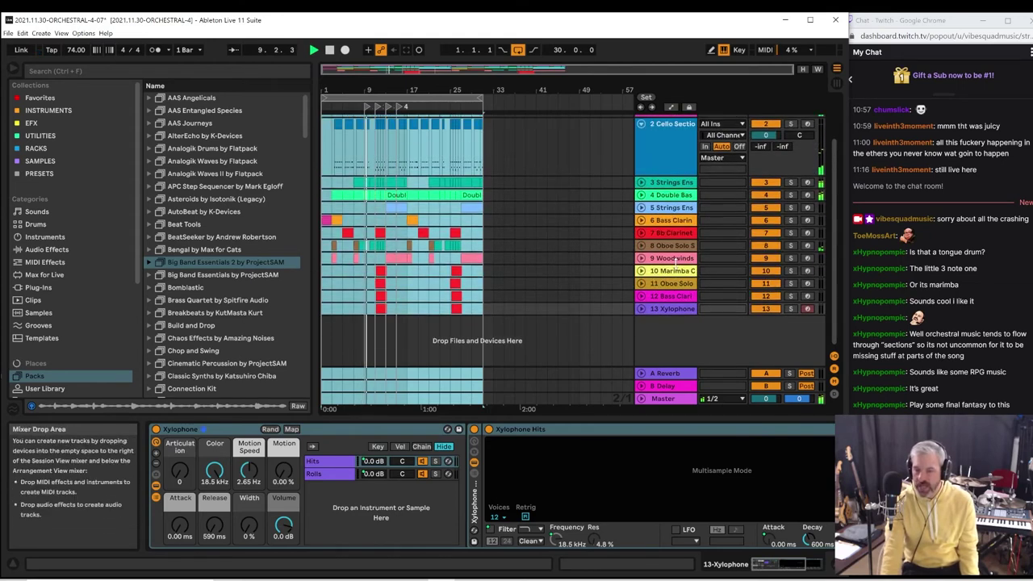
left_click(641, 123)
scroll(640, 127, "up", 2)
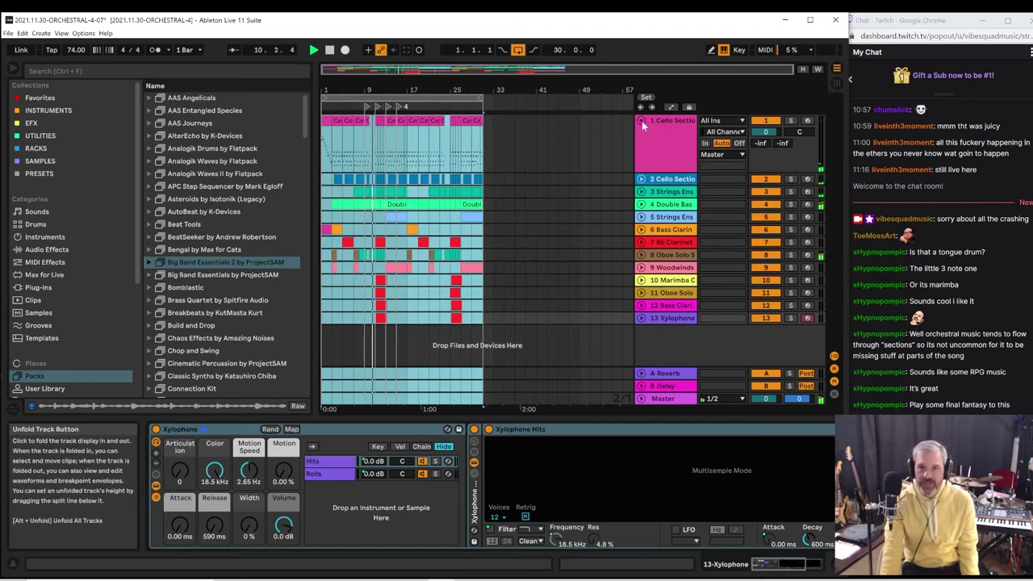
left_click(641, 123)
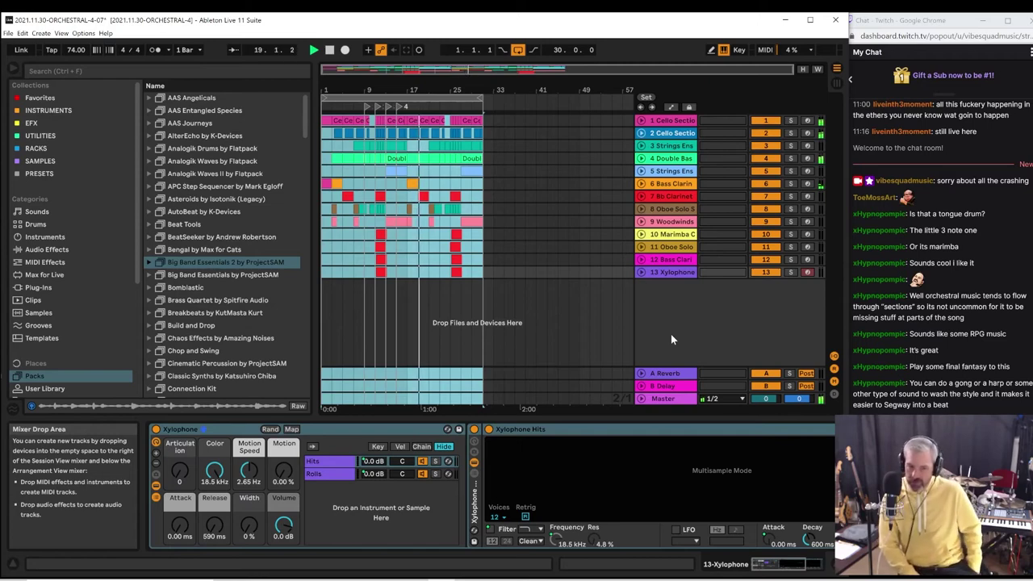
key("space")
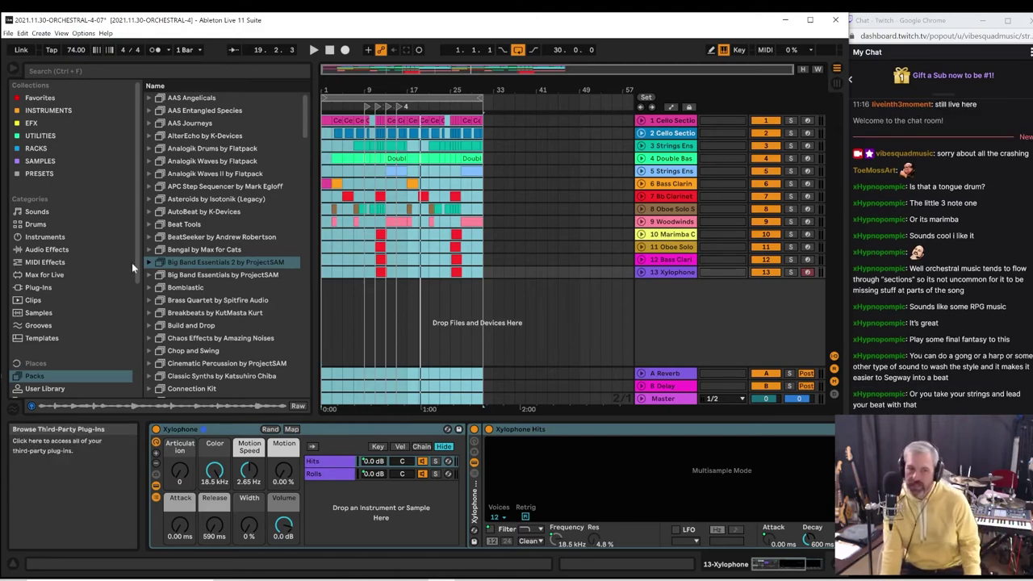
Set the insert mark at bar 17 on track 13 Xylophone and play the arrangement from there
left_click_drag(305, 113, 309, 121)
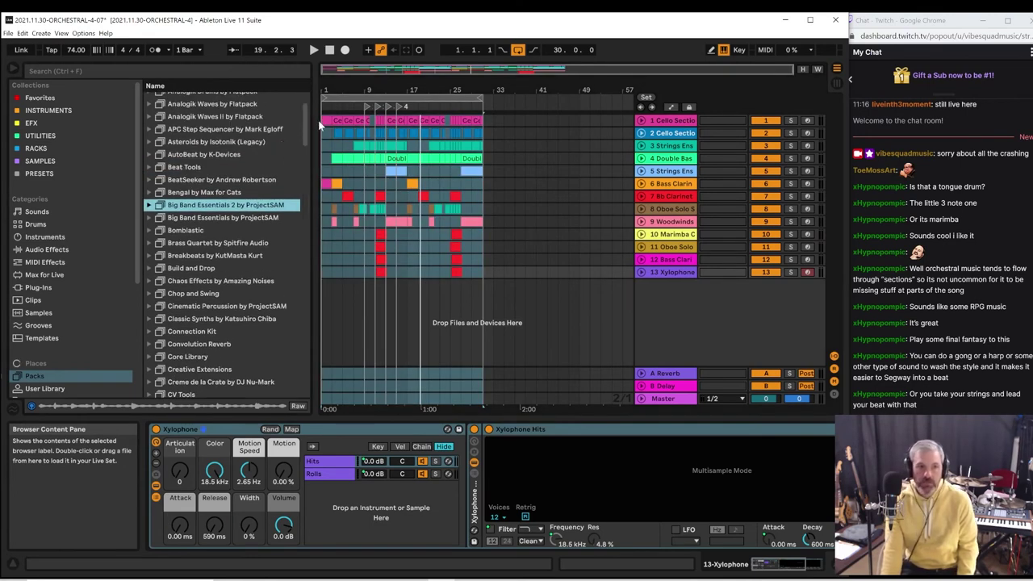
left_click_drag(308, 126, 308, 137)
key("ctrl+a")
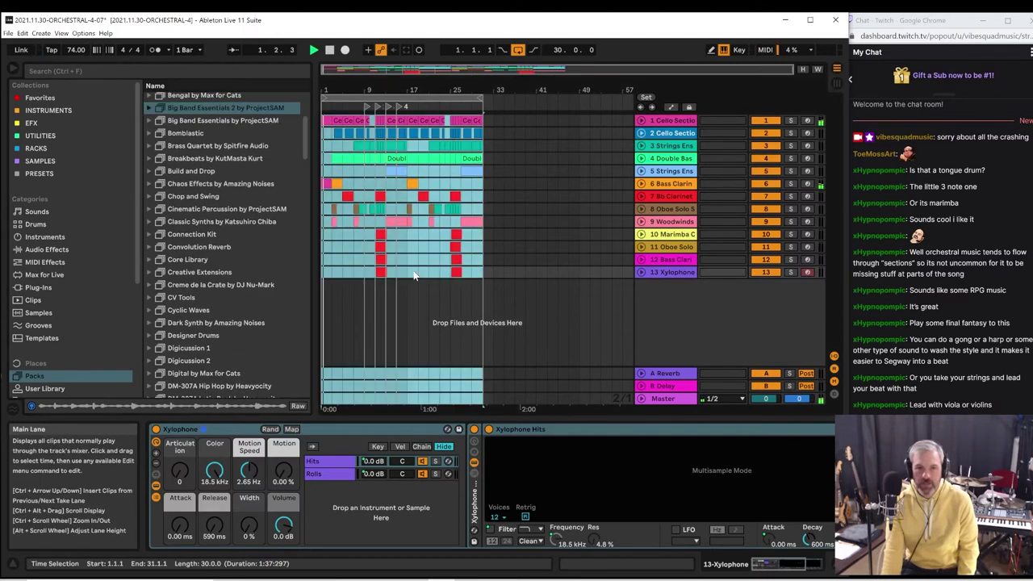
left_click(472, 271)
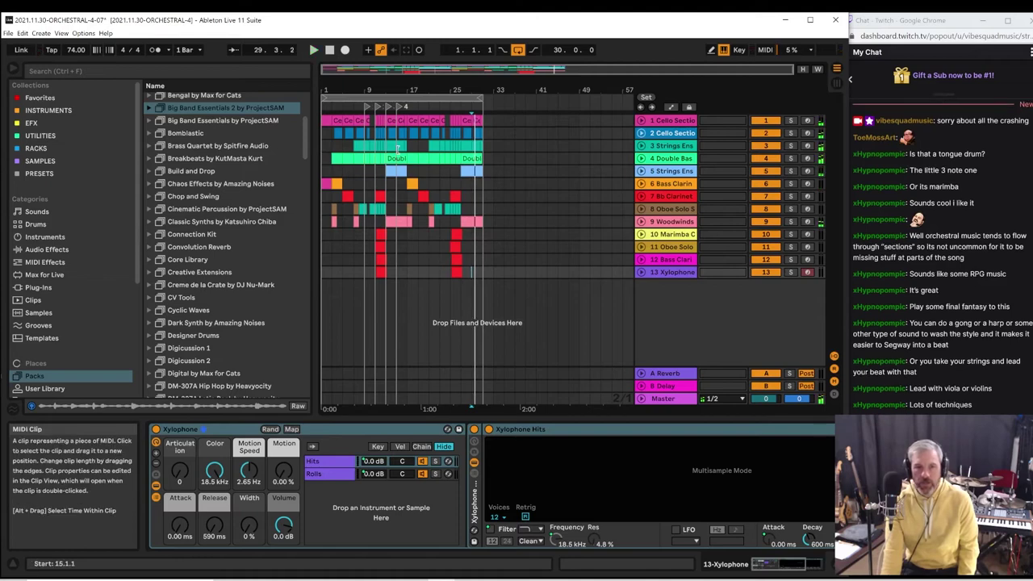
left_click(409, 271)
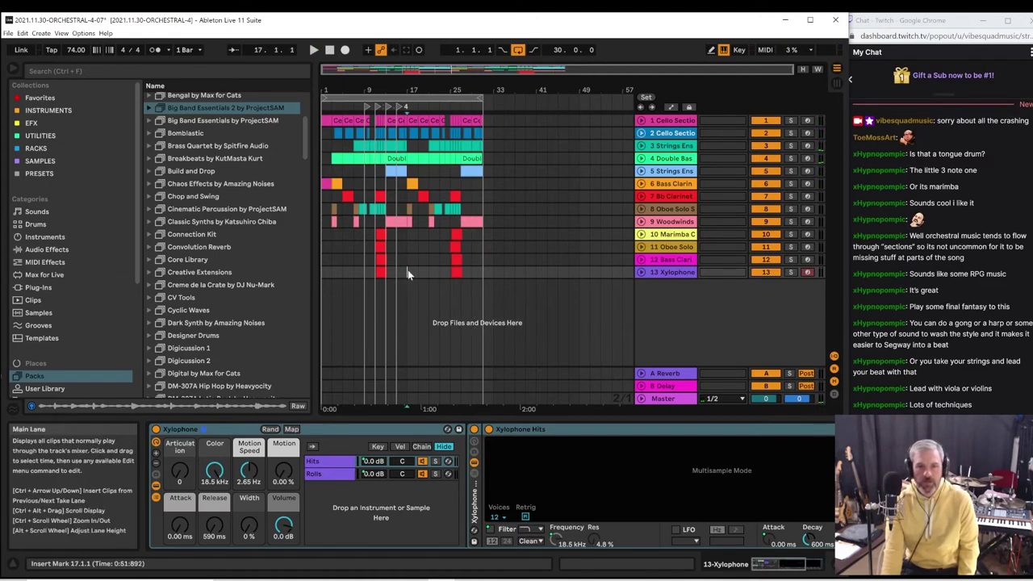
key("space")
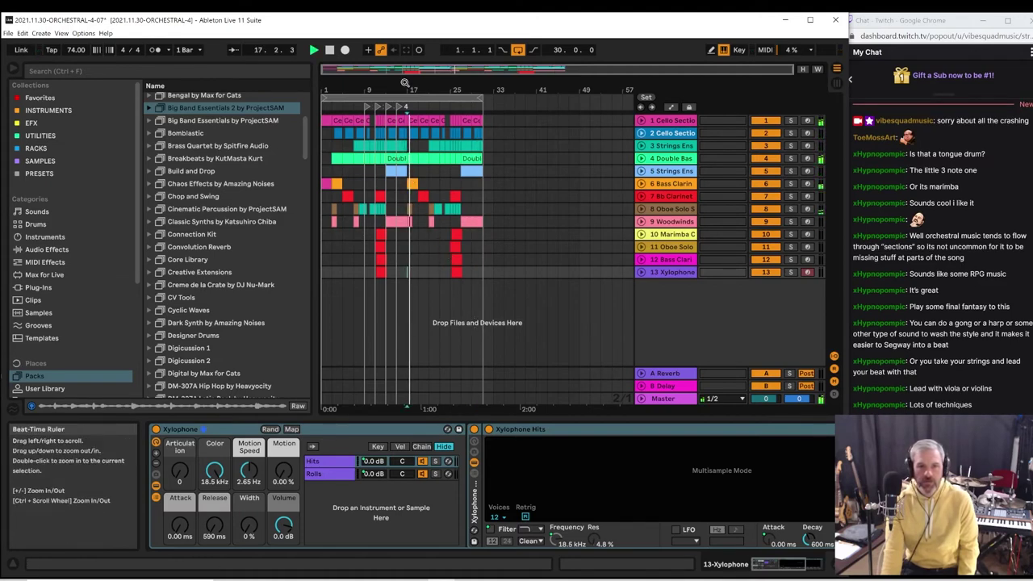
left_click_drag(405, 83, 438, 282)
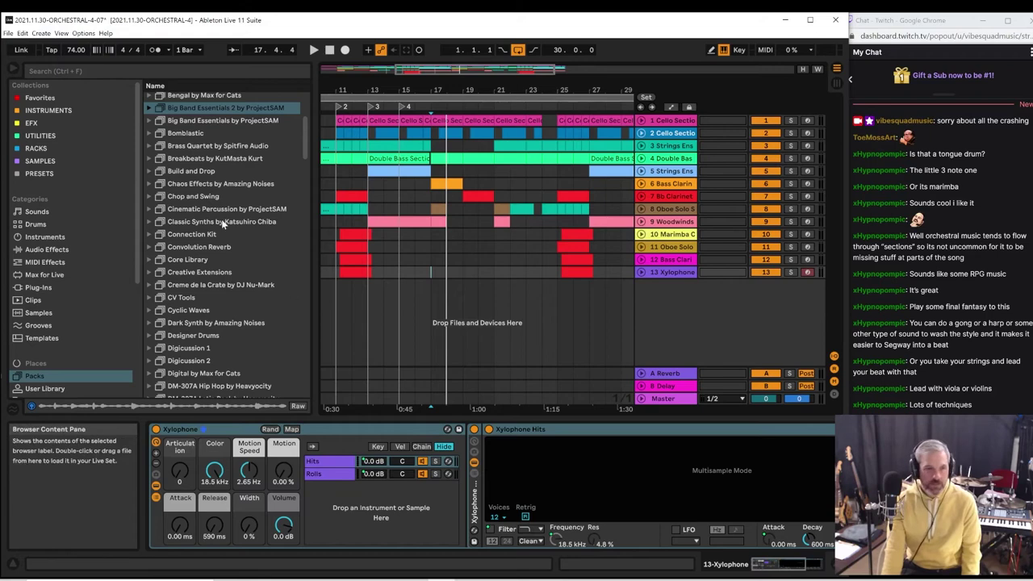
Browse the installed packs for string sounds and look inside the Orchestral Strings pack
left_click_drag(307, 130, 301, 117)
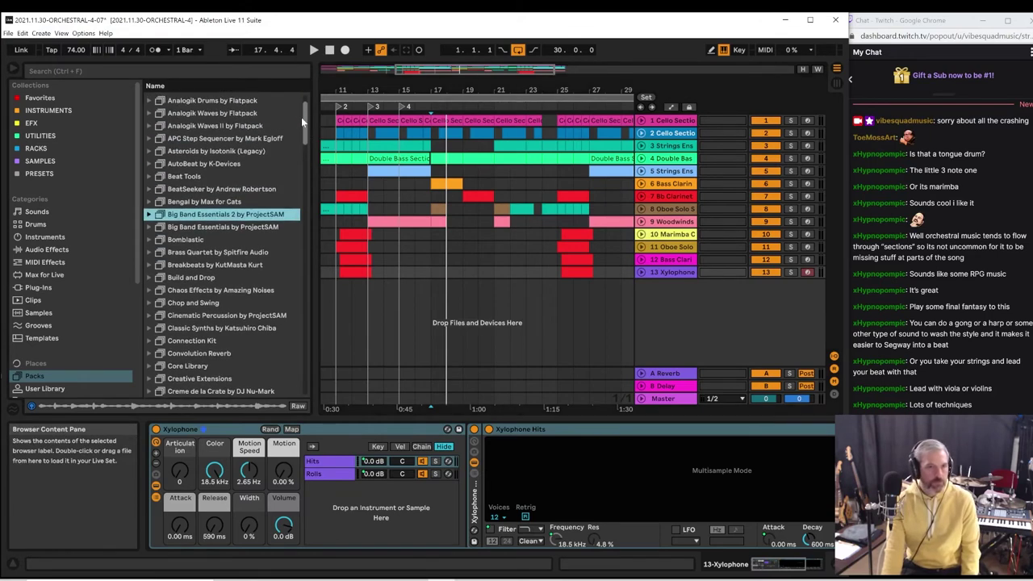
scroll(302, 117, "up", 2)
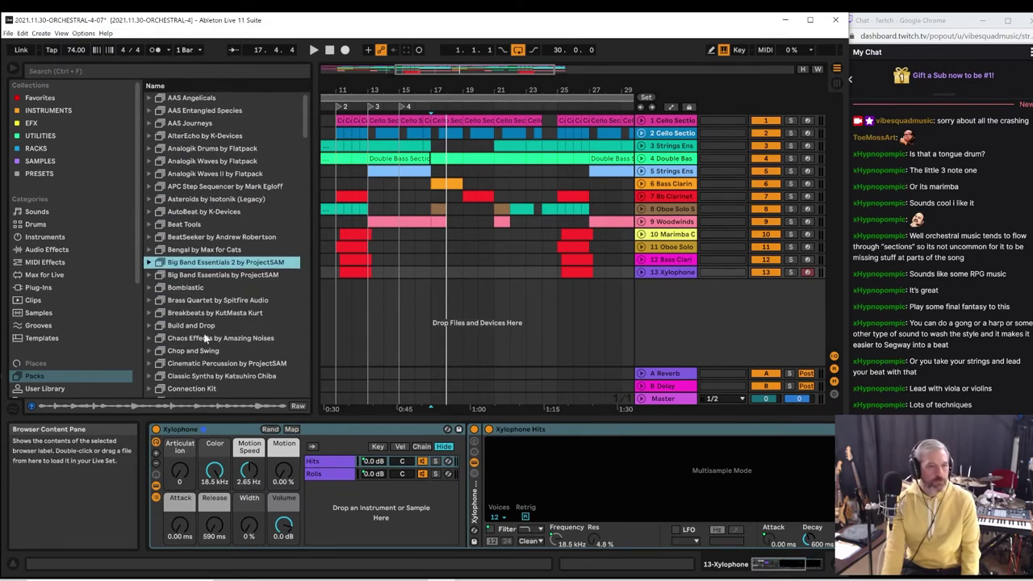
scroll(204, 342, "down", 8)
scroll(203, 345, "down", 8)
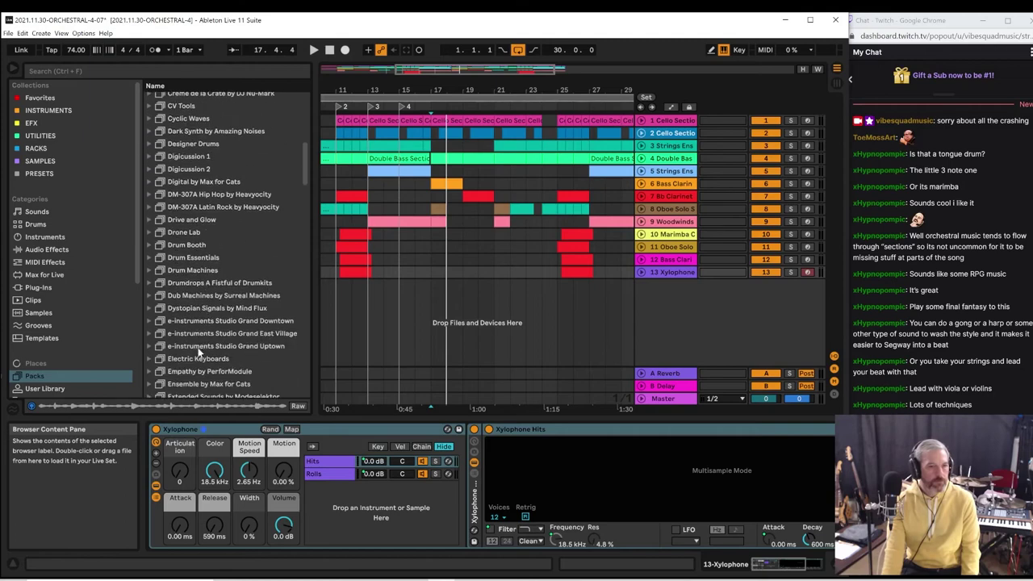
left_click_drag(303, 180, 302, 267)
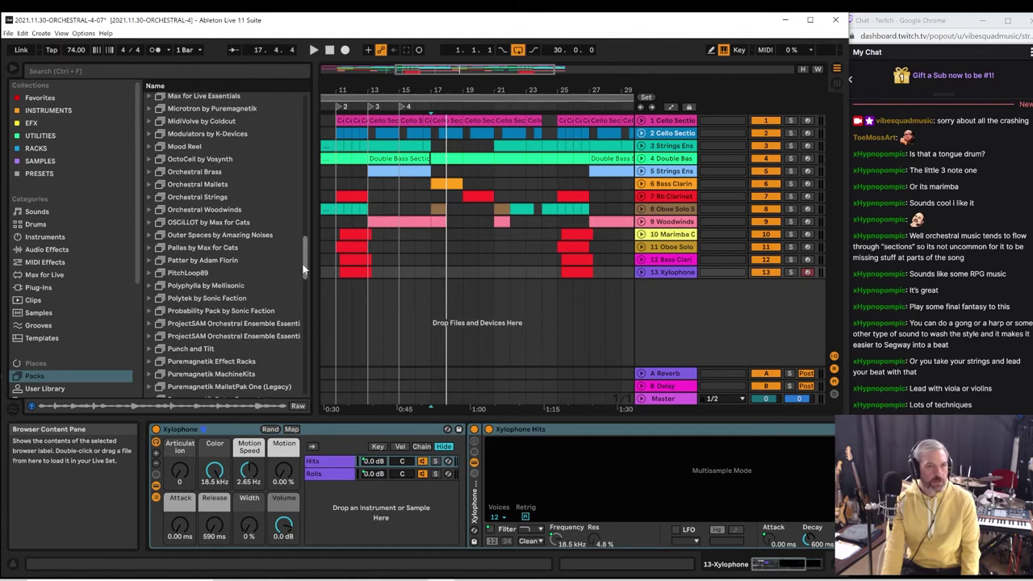
left_click(148, 198)
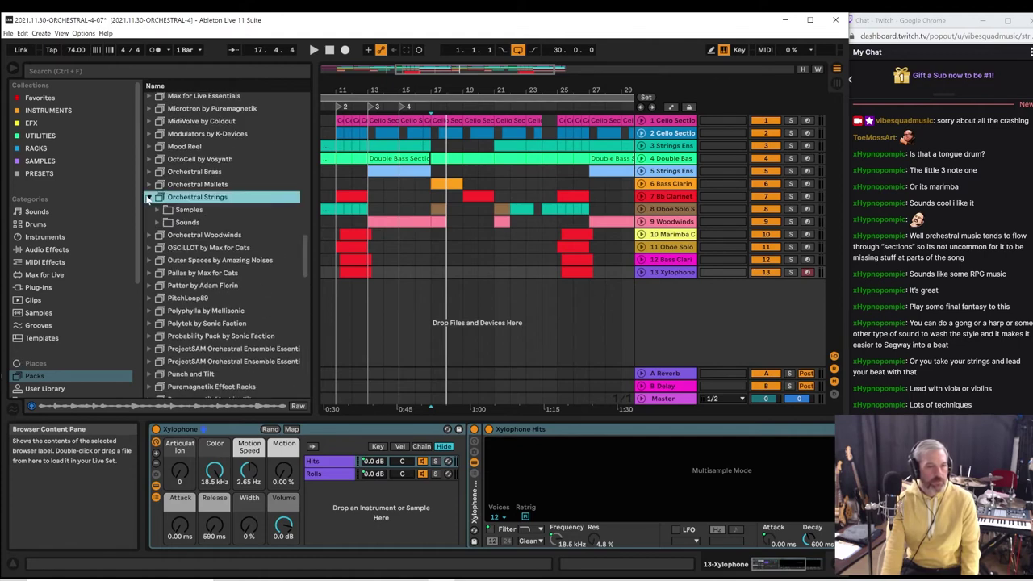
left_click(148, 198)
Load String Ens Spiccato from the String Section of the ProjectSAM Orchestral Ensemble Essentials pack onto a new track
left_click(149, 336)
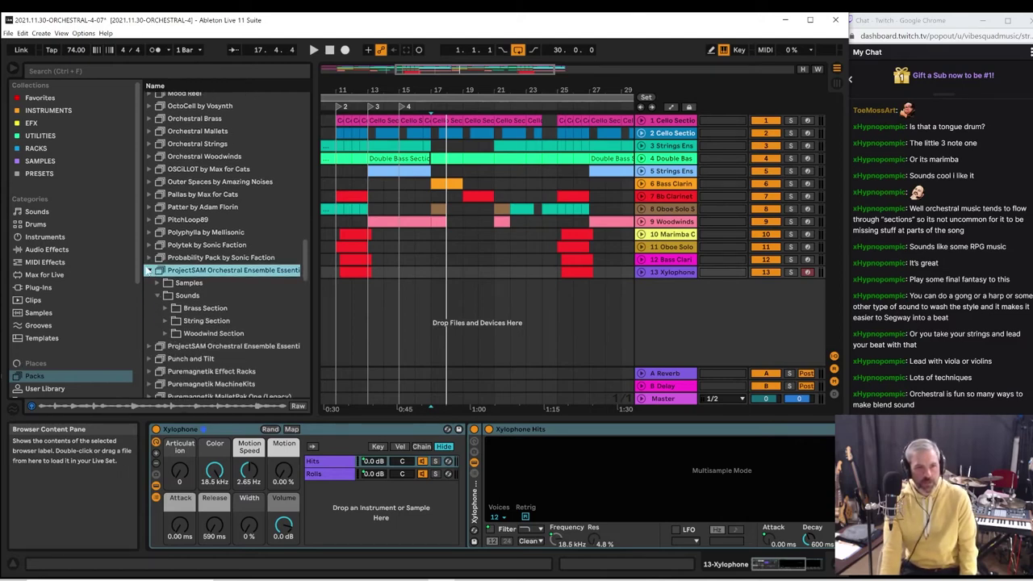
left_click(166, 322)
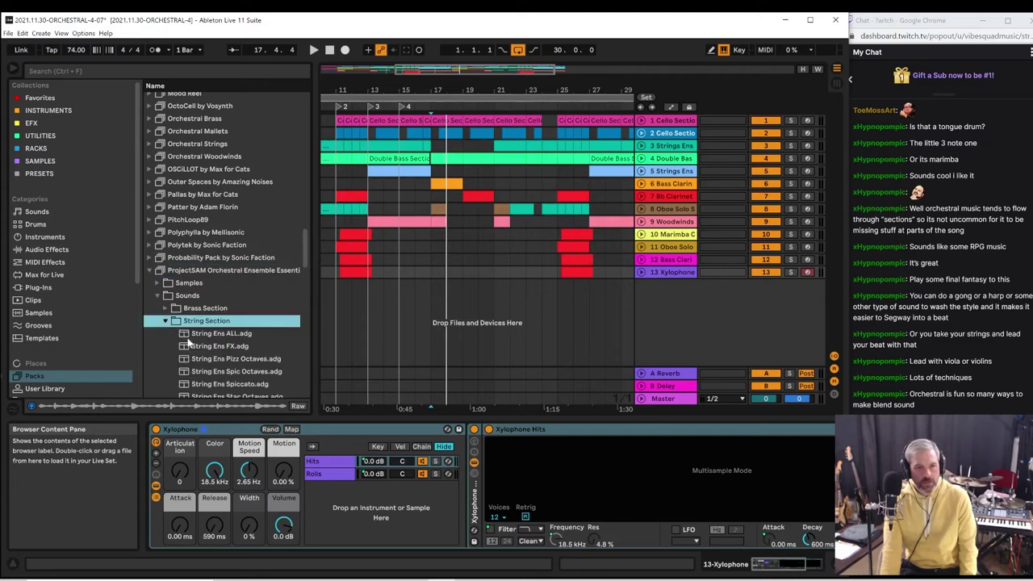
left_click(197, 334)
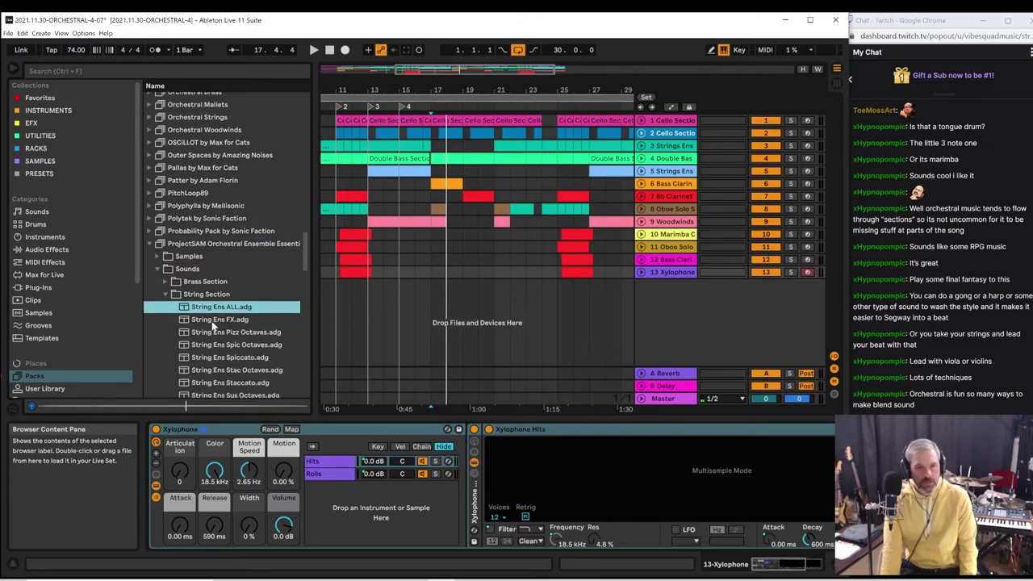
scroll(214, 325, "down", 2)
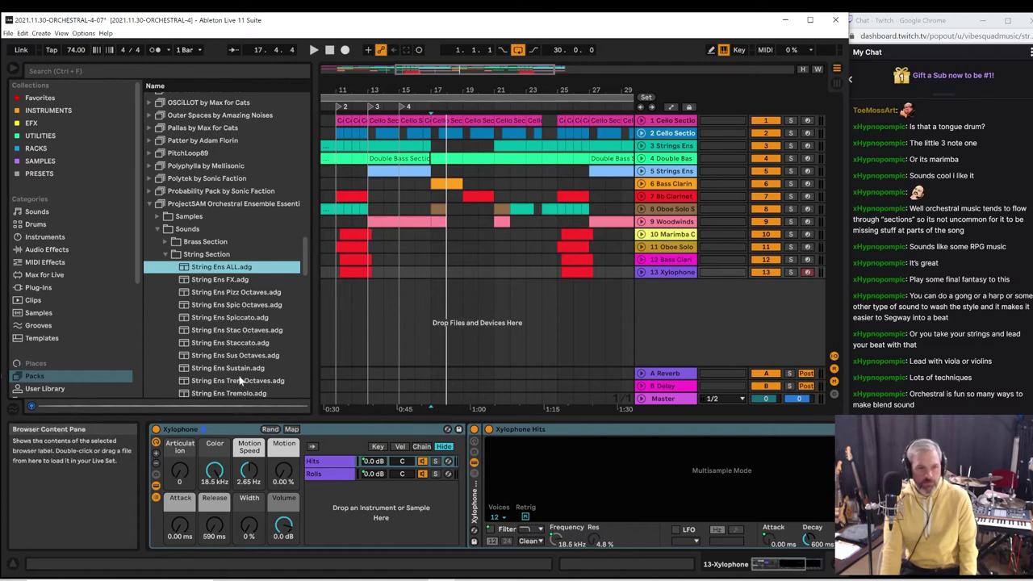
left_click(246, 319)
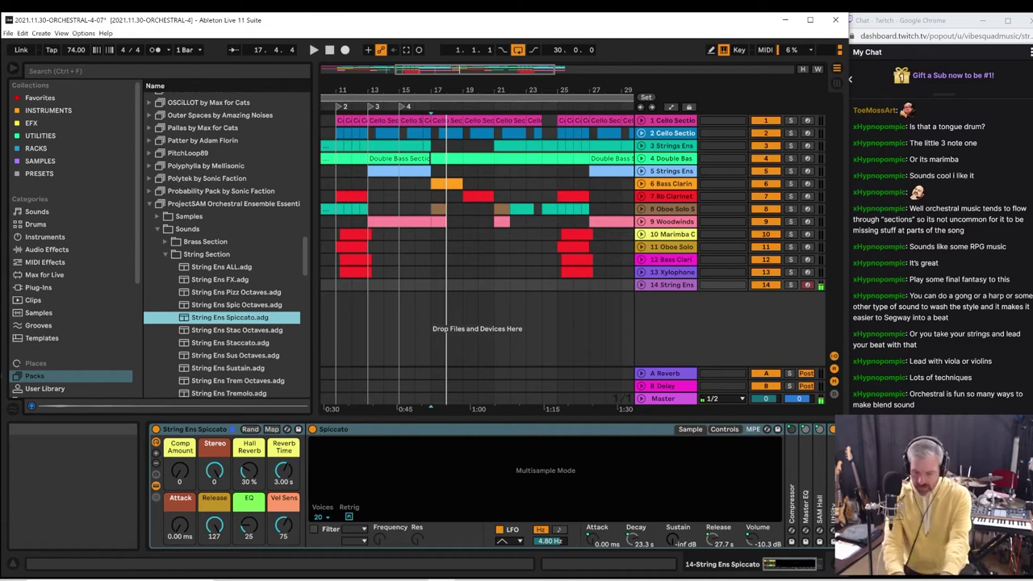
Replay the passage from bar 17 and add a locator at bar 17
key("space")
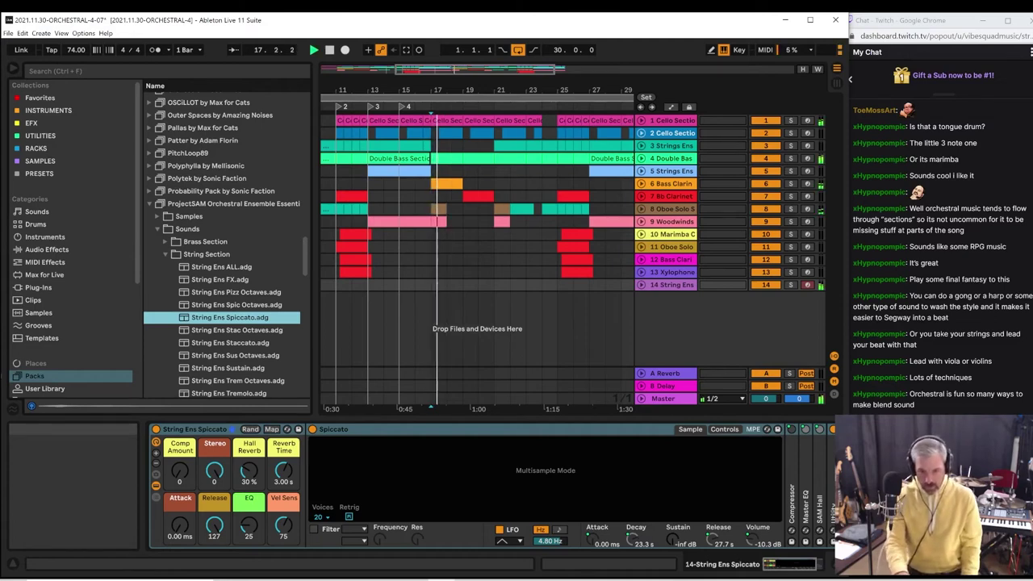
key("space")
key("space")
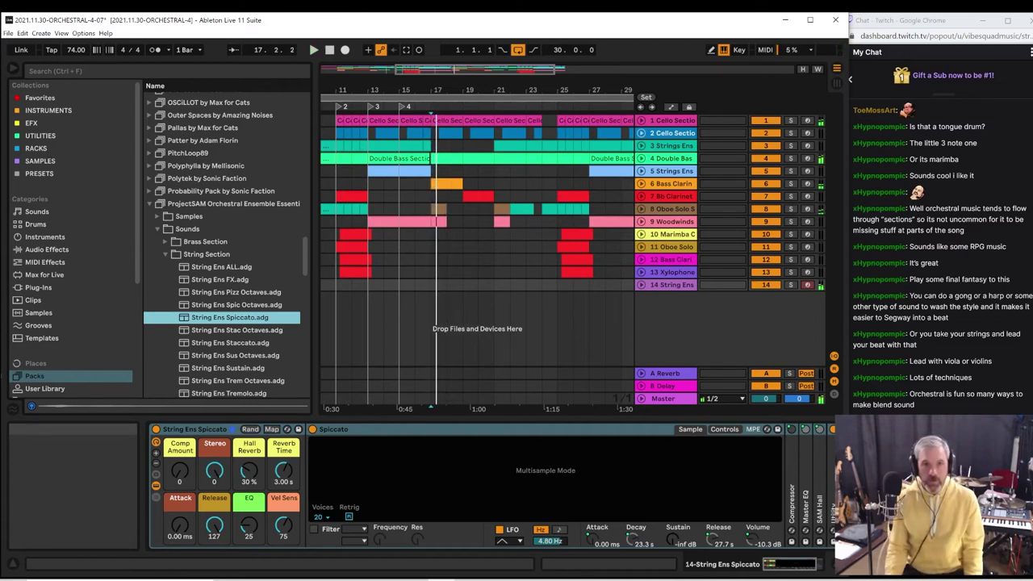
key("space")
key("space")
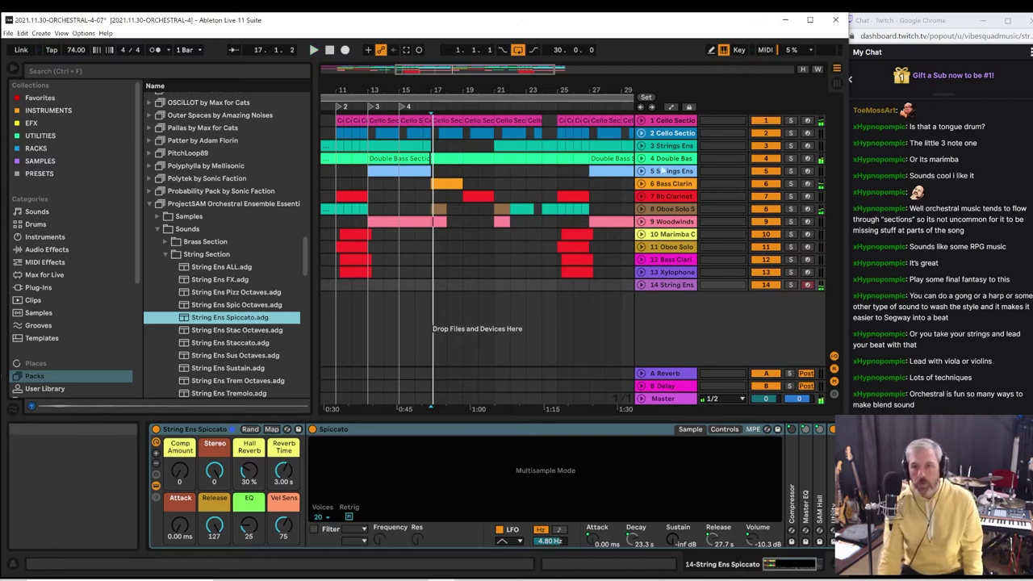
left_click(654, 95)
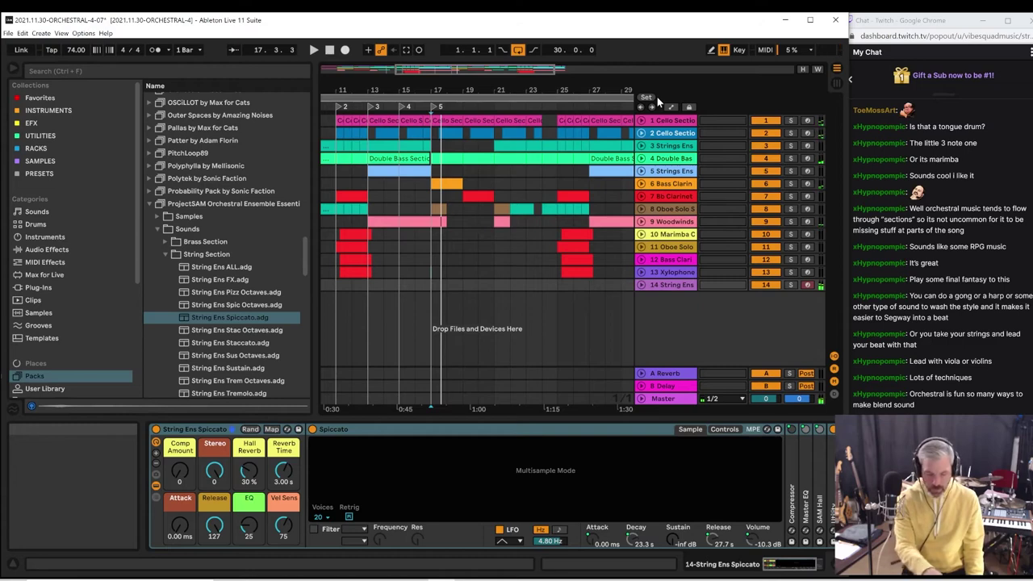
Play a spiccato part along with the arrangement from bar 17 and capture it as a MIDI clip on track 14, bars 17 to 19
key("space")
key("space")
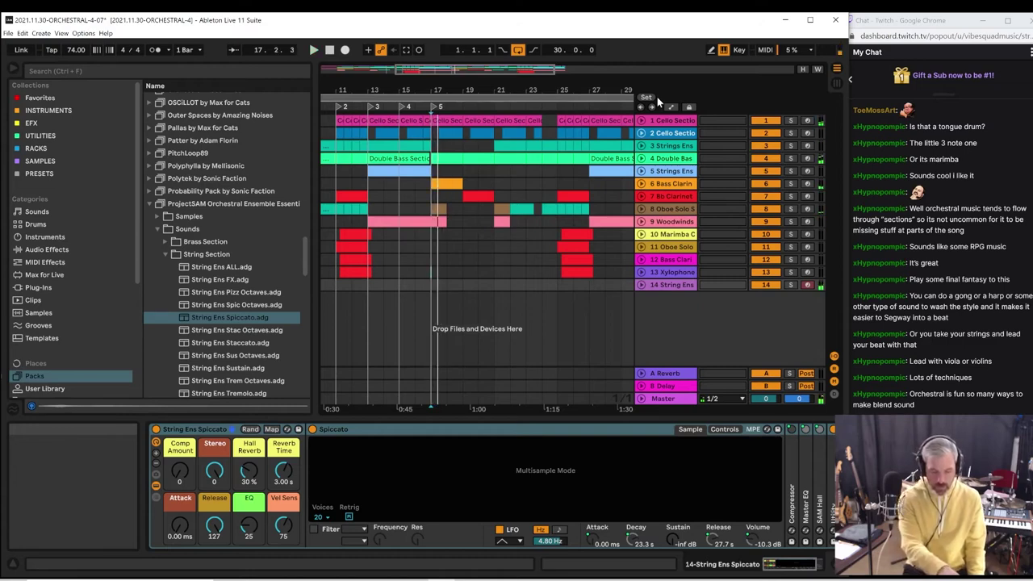
key("space")
key("space")
key("space")
key("space")
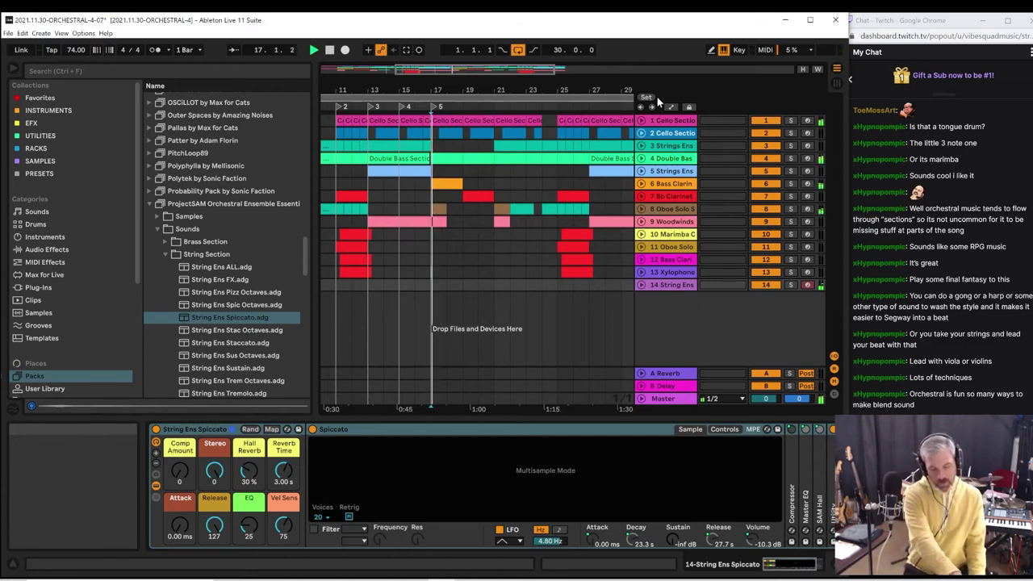
key("space")
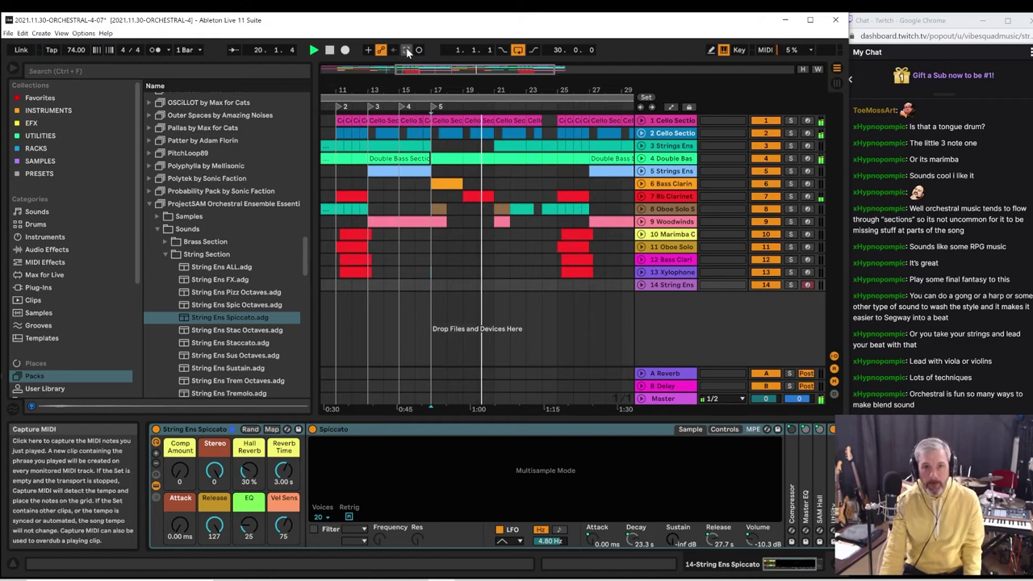
double_click(443, 284)
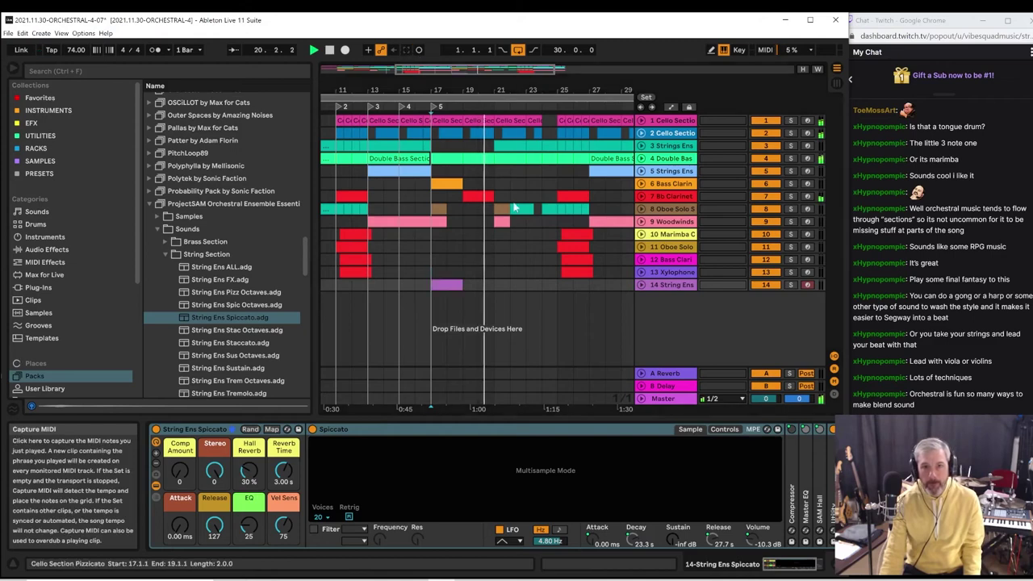
Unfold track 14 String Ens Spiccato and set its volume to -7.2 dB
left_click(642, 284)
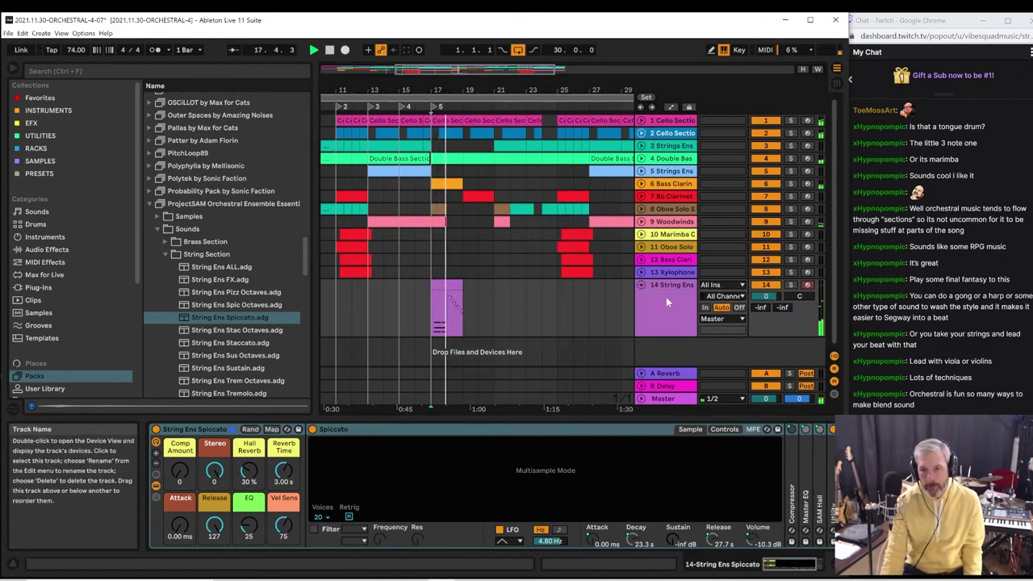
left_click_drag(766, 296, 766, 329)
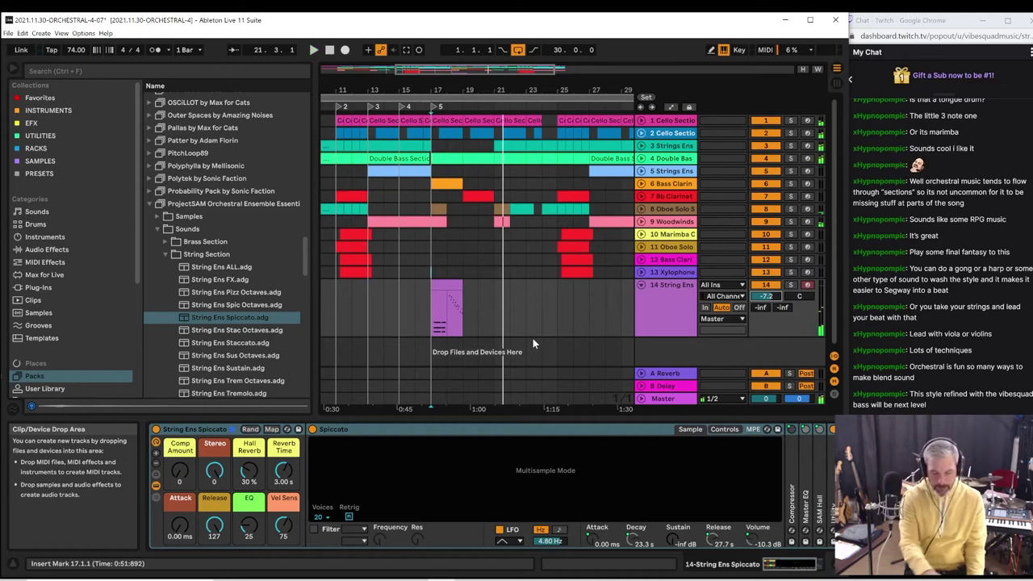
Capture another played spiccato phrase as a one-bar MIDI clip at bar 20 on track 14, and open its notes
key("space")
key("space")
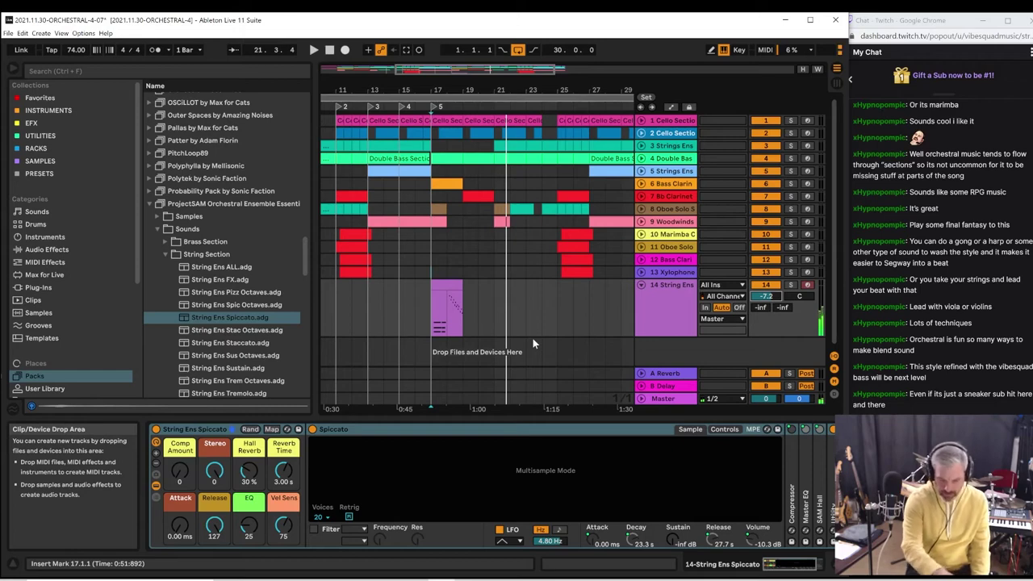
key("space")
key("space")
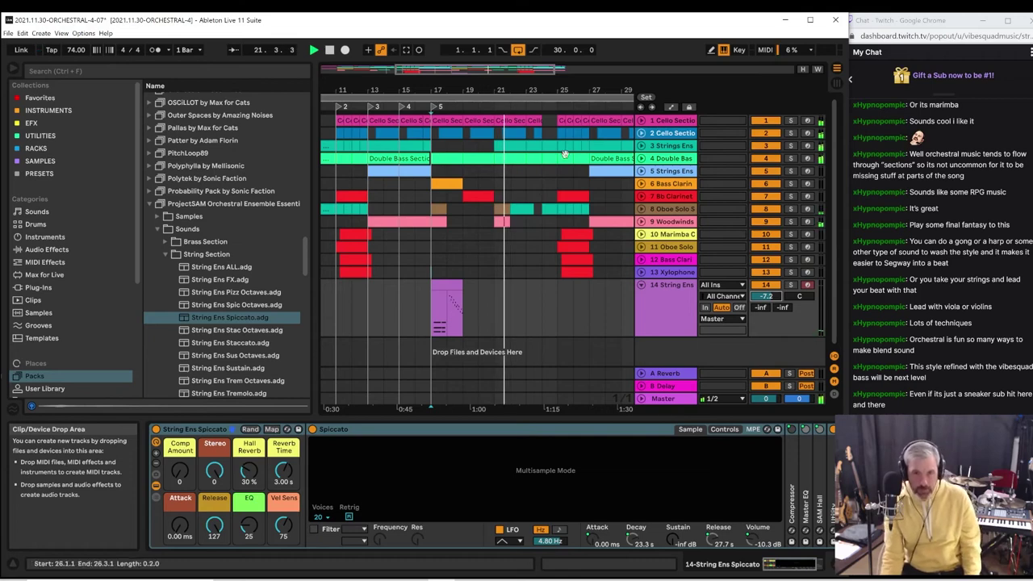
left_click(418, 49)
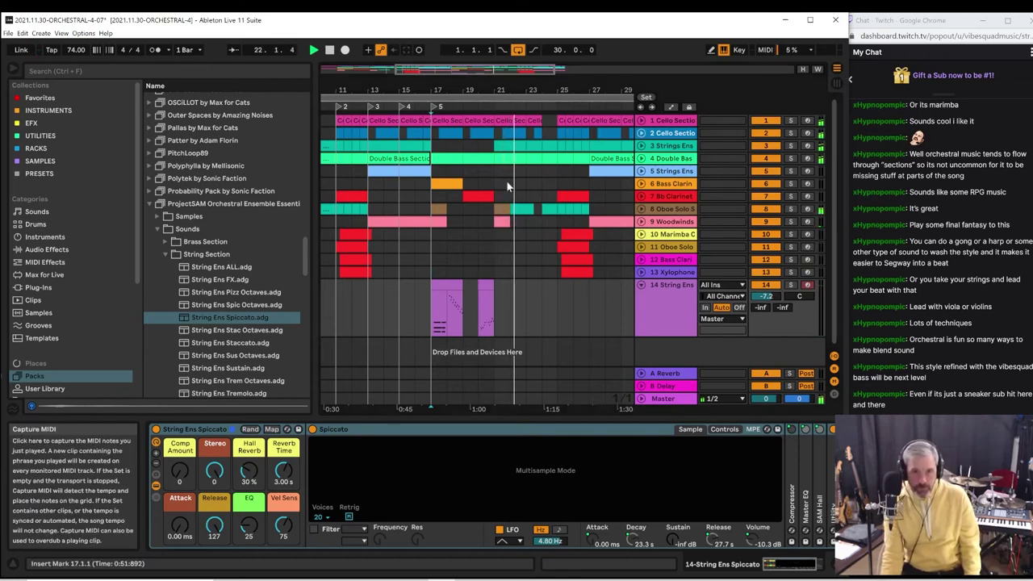
double_click(486, 286)
key("space")
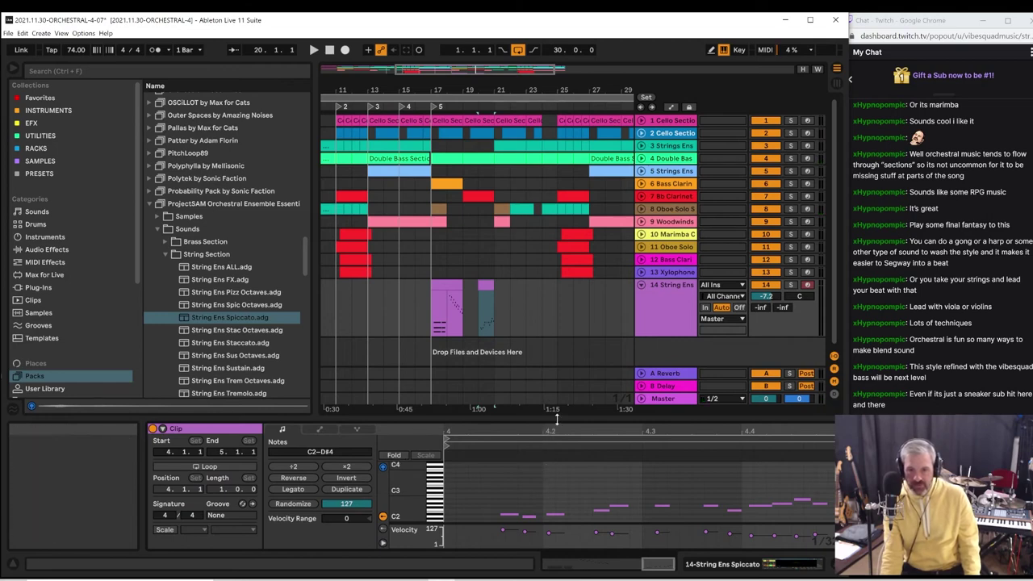
Enlarge the note editor and play back the captured spiccato clip at bar 20
left_click_drag(557, 419, 566, 319)
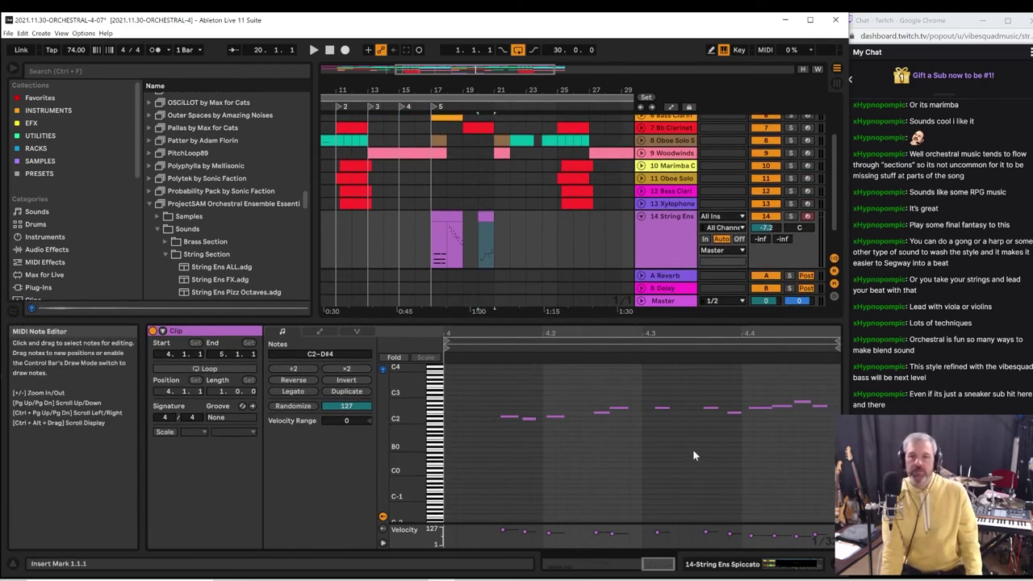
key("space")
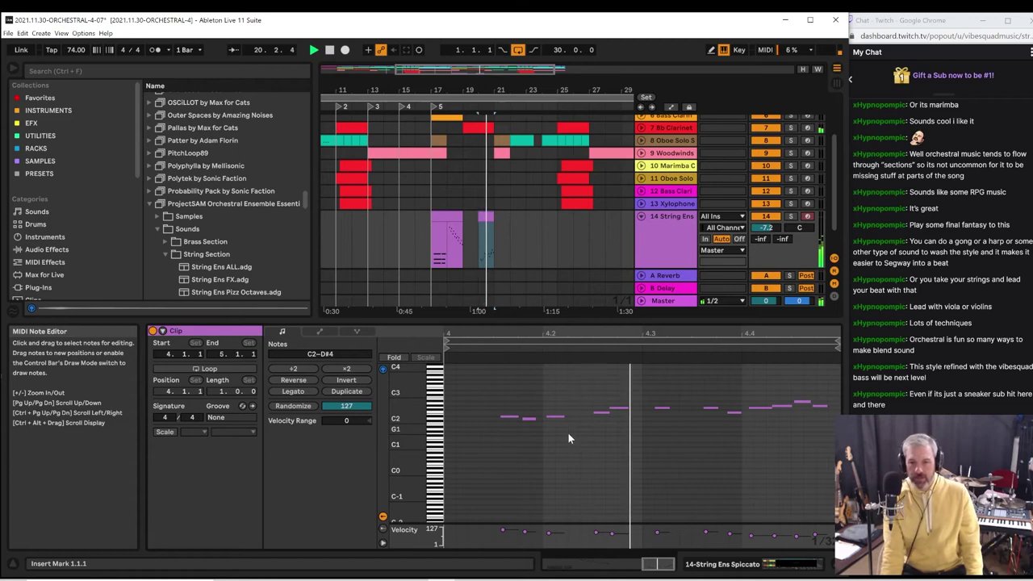
left_click(821, 420)
key("space")
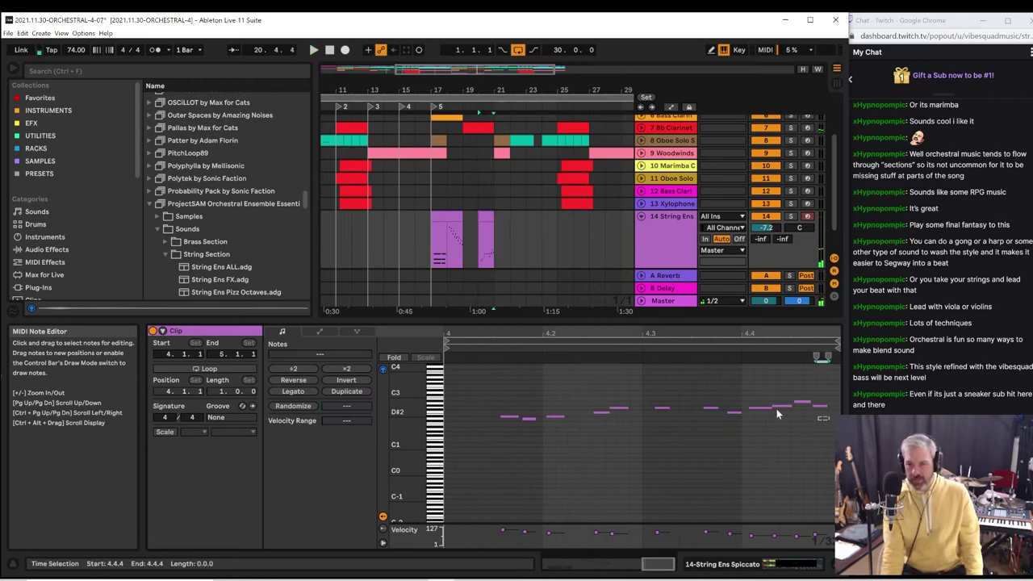
Delete all notes from the bar 20 clip on track 14, capture a new one-bar spiccato take there and open its notes
key("ctrl+a")
key("Delete")
key("space")
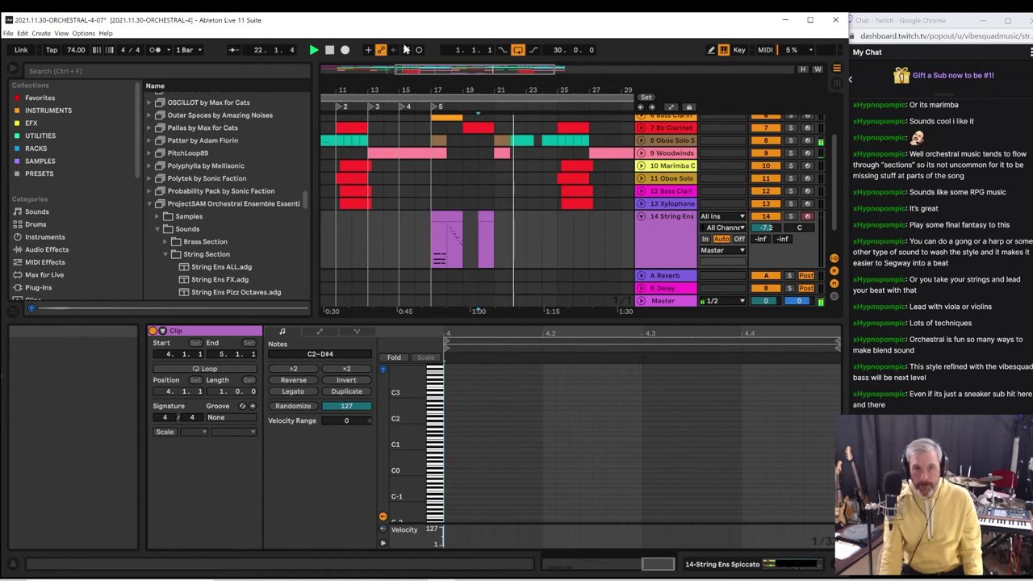
left_click(484, 238)
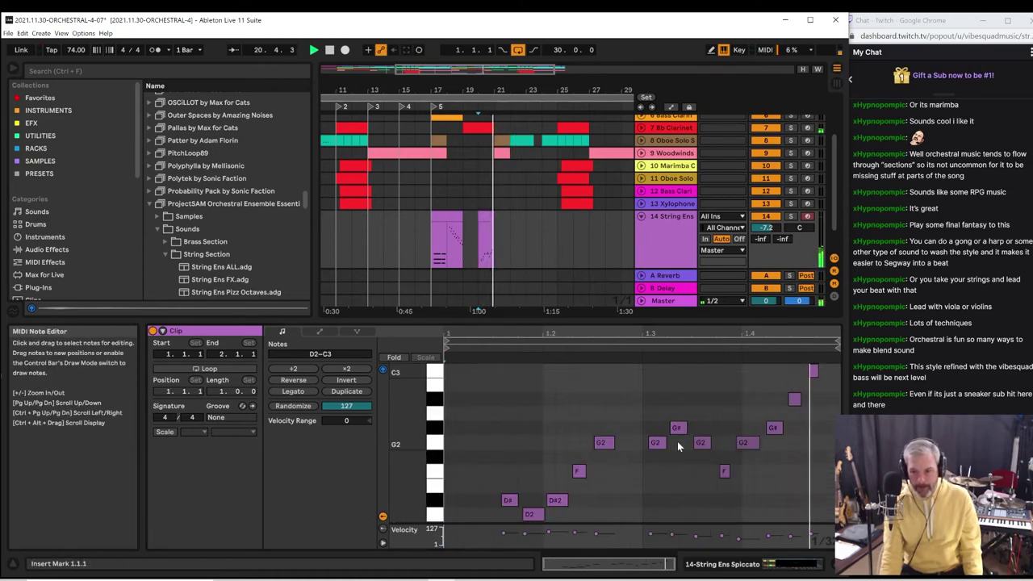
Delete the closing A#2 and C3 notes from the bar 20 clip
left_click(795, 399)
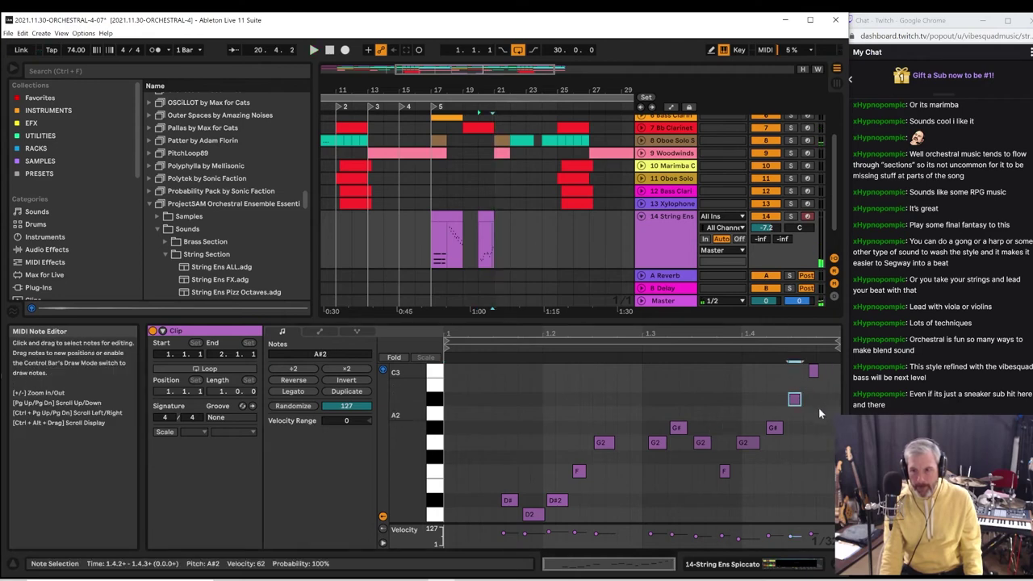
left_click_drag(805, 413, 787, 361)
key("Delete")
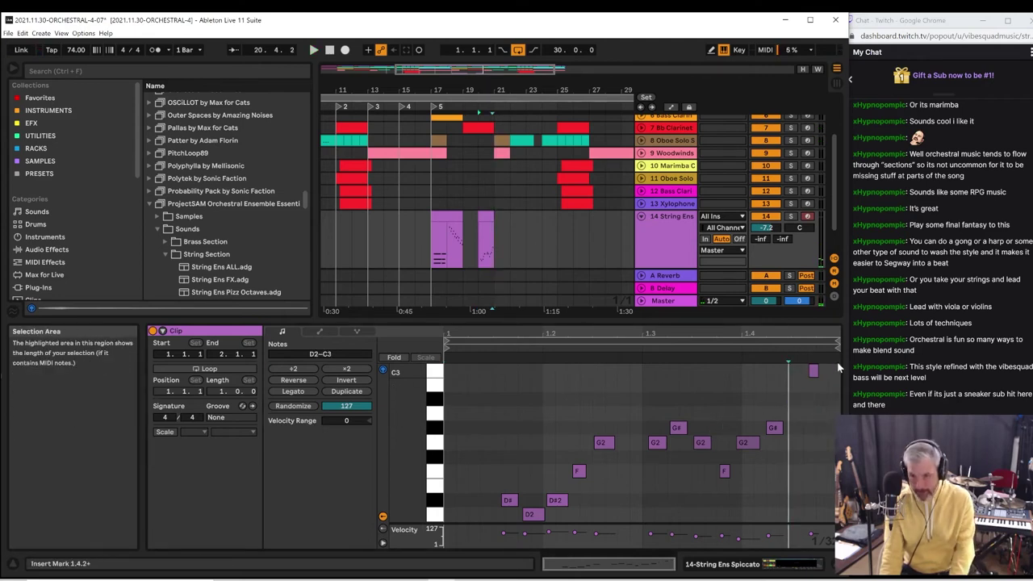
left_click(779, 379)
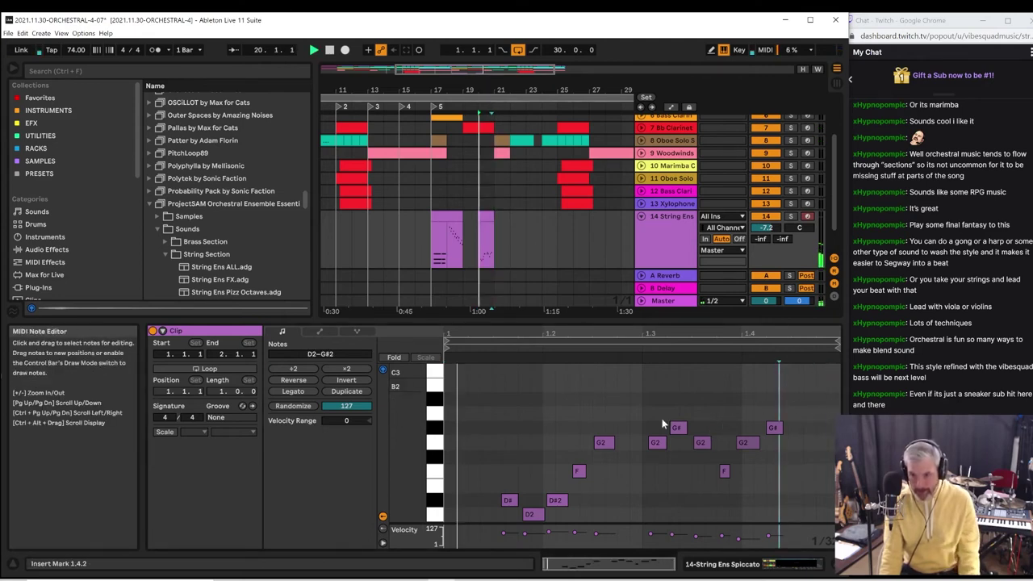
Delete the opening D#2 and D2 notes and the final G#2 note from the bar 20 clip
left_click(514, 503)
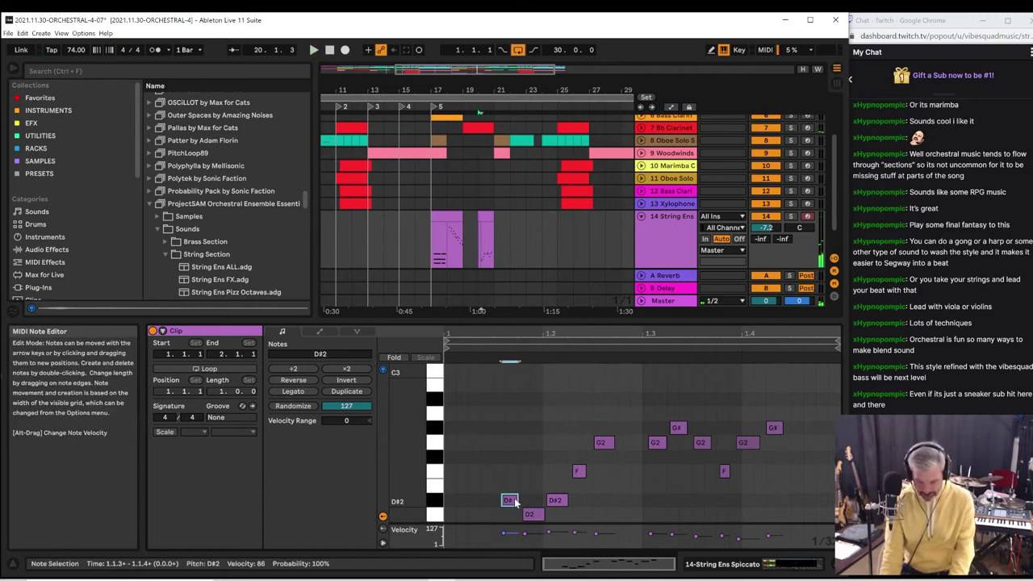
double_click(514, 501)
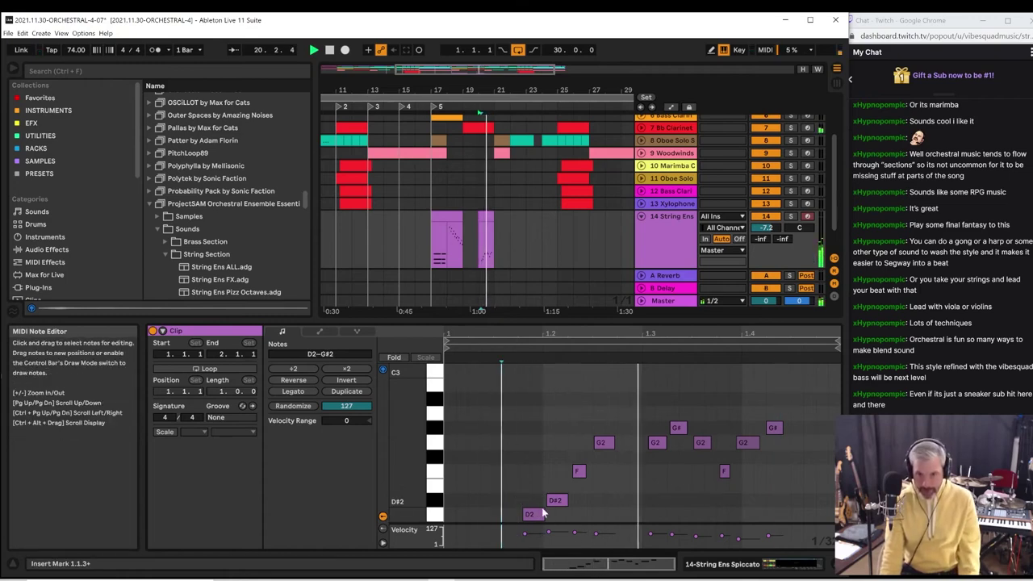
left_click(541, 514)
double_click(541, 513)
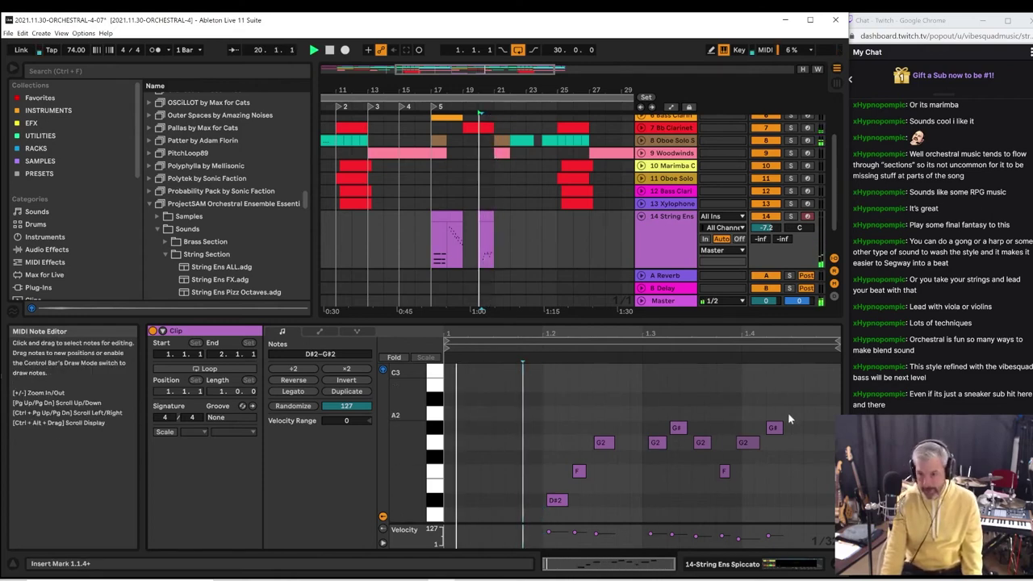
left_click(772, 428)
double_click(773, 428)
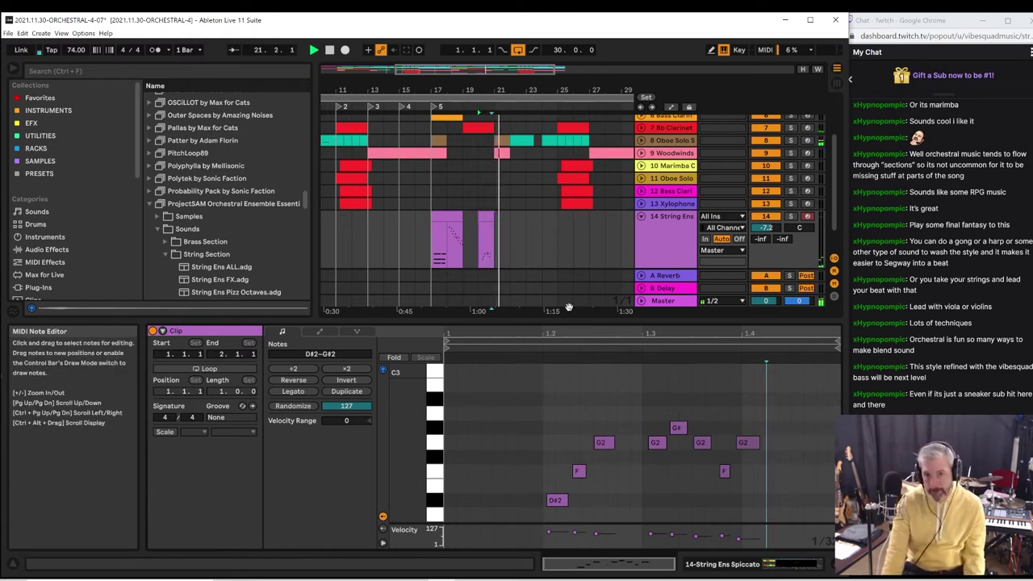
Copy the two spiccato clips in bars 17 to 21 on track 14 so the copies start at bar 21
left_click_drag(430, 259, 489, 257)
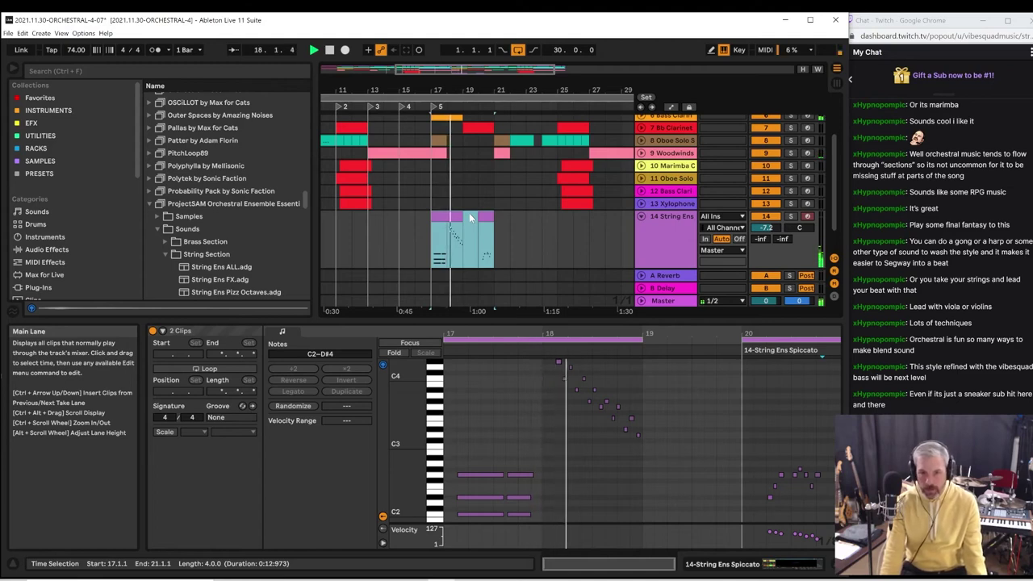
left_click(435, 255)
left_click(481, 254, "shift")
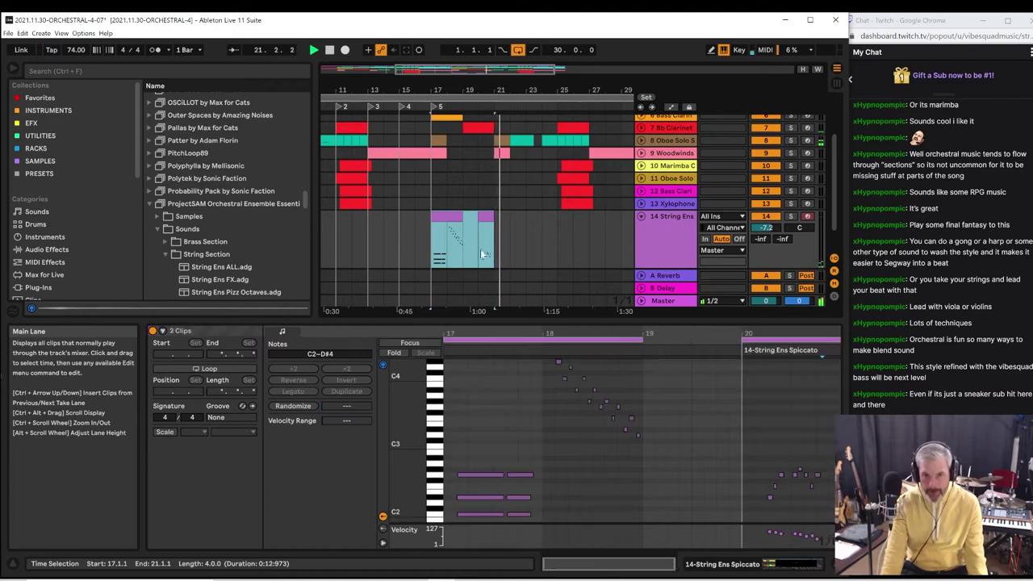
left_click_drag(438, 221, 504, 214)
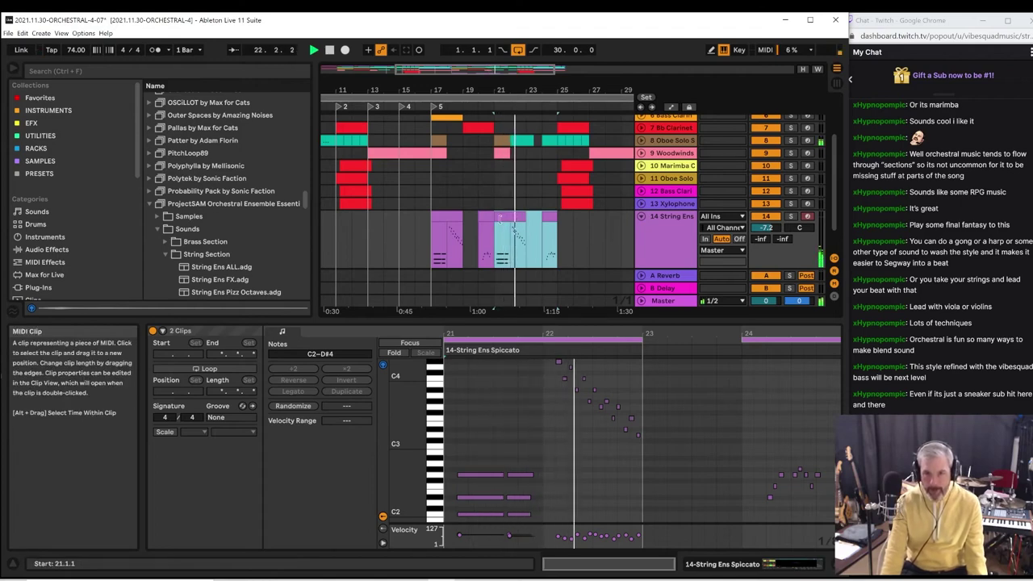
Delete the copied two-bar clip at bar 21 on track 14 and stop playback
left_click(506, 219)
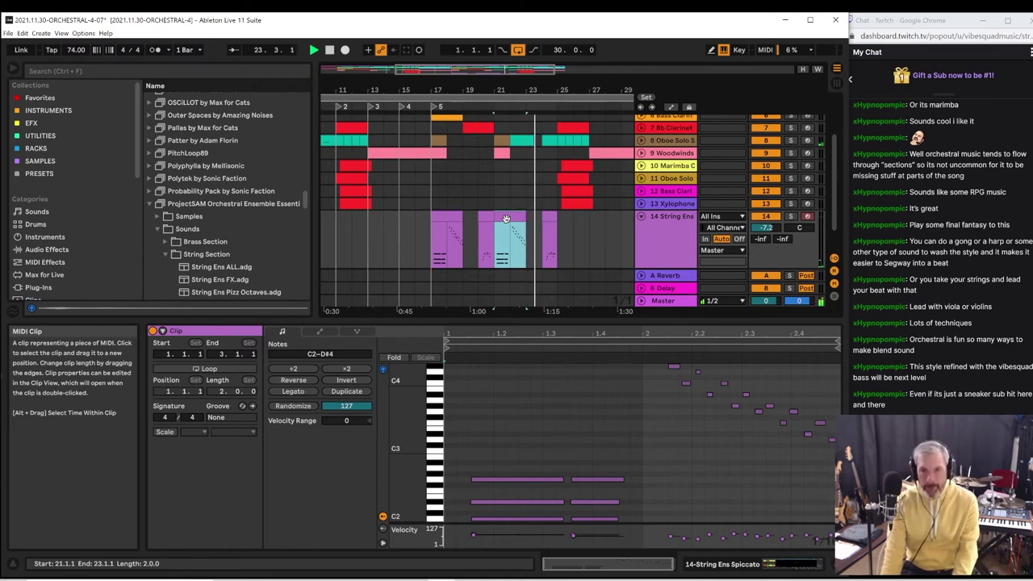
key("Delete")
key("space")
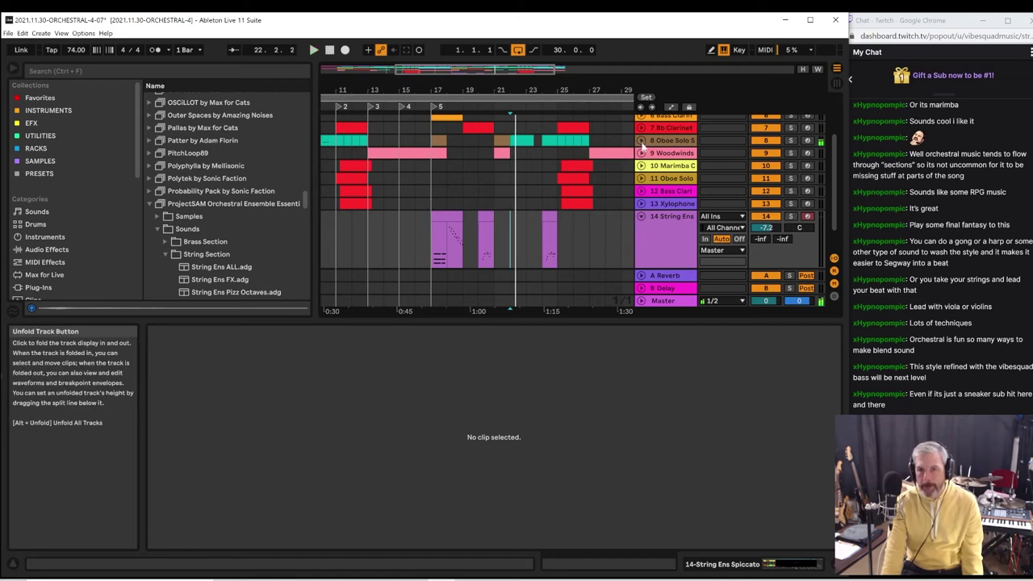
Unfold track 8, copy its oboe clip at bar 22 to the same bar on track 14 and play it back
left_click(641, 141)
left_click(521, 165)
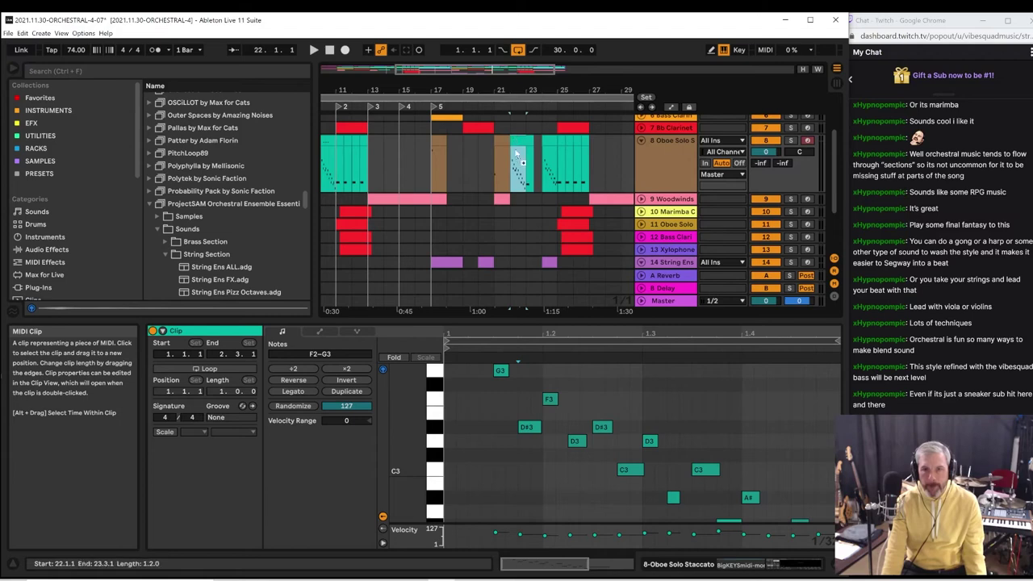
left_click_drag(517, 153, 516, 228)
key("space")
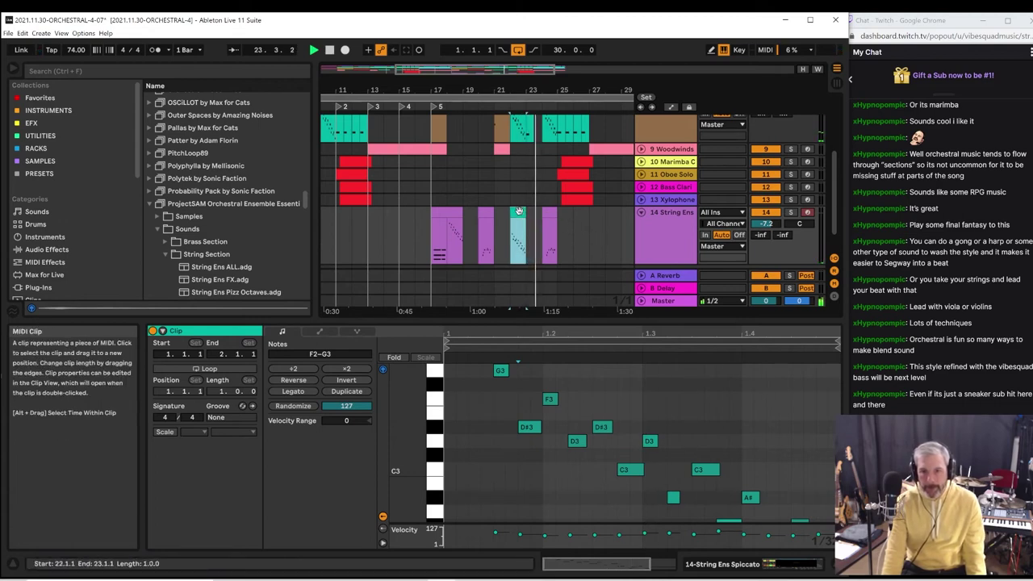
Move the copied oboe clip on track 14 to bar 23 and delete the spiccato clip at bar 24
left_click_drag(519, 211, 534, 210)
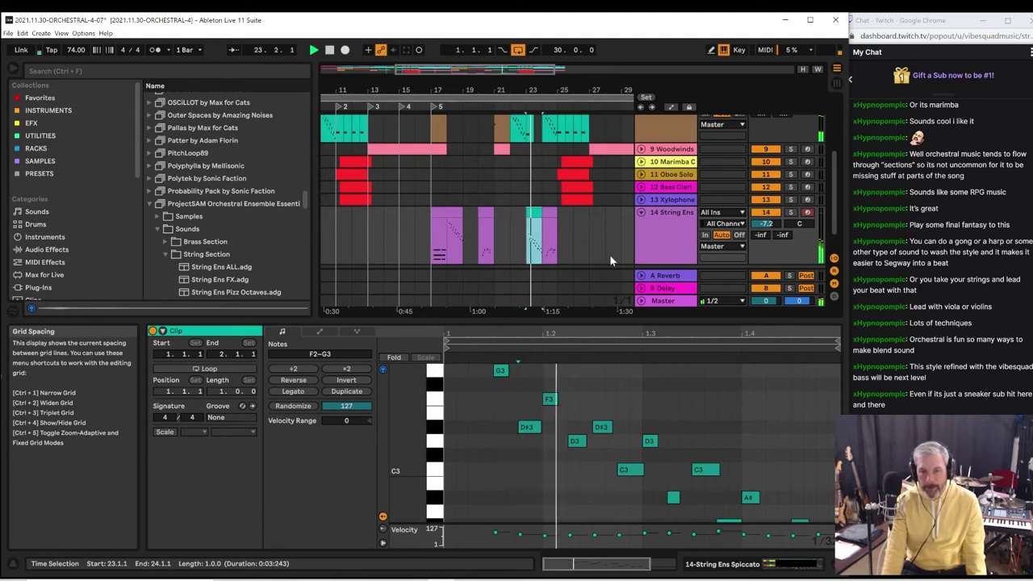
left_click(550, 215)
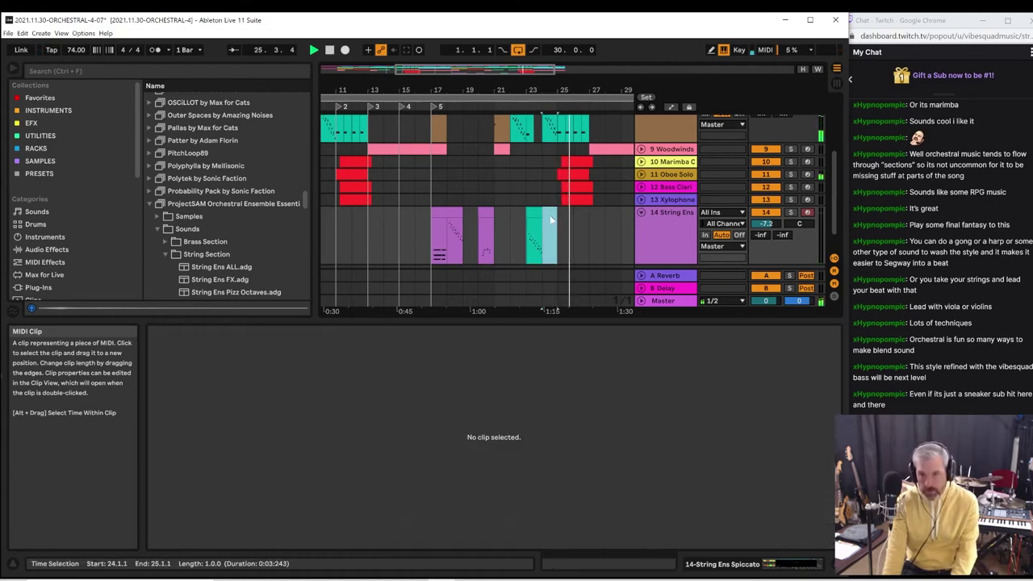
left_click(588, 227)
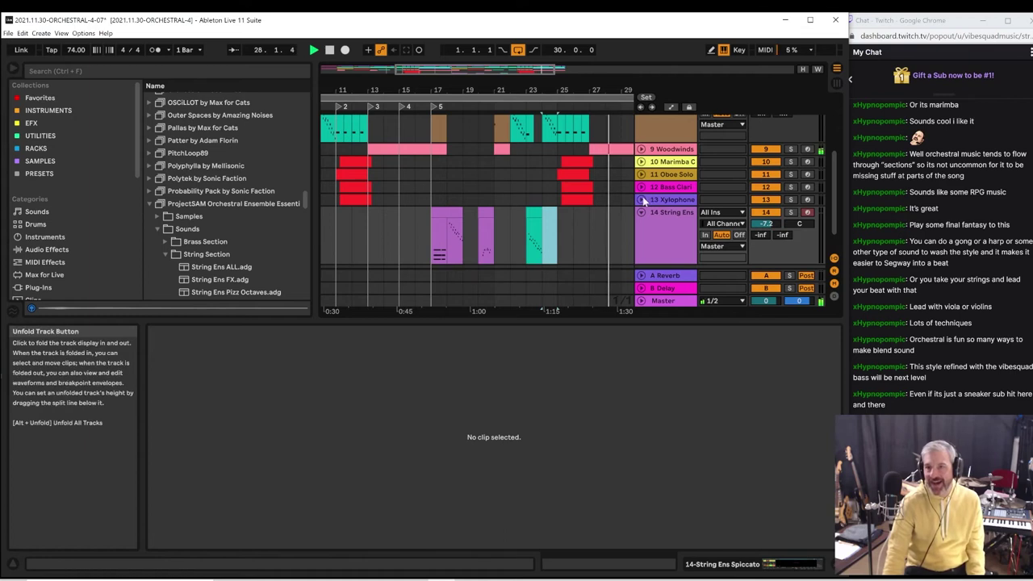
Unfold tracks 10 to 13, setting the xylophone track's volume to -4.3 dB and the bass clarinet track's to -2.8 dB
left_click(641, 199)
left_click_drag(766, 211, 766, 223)
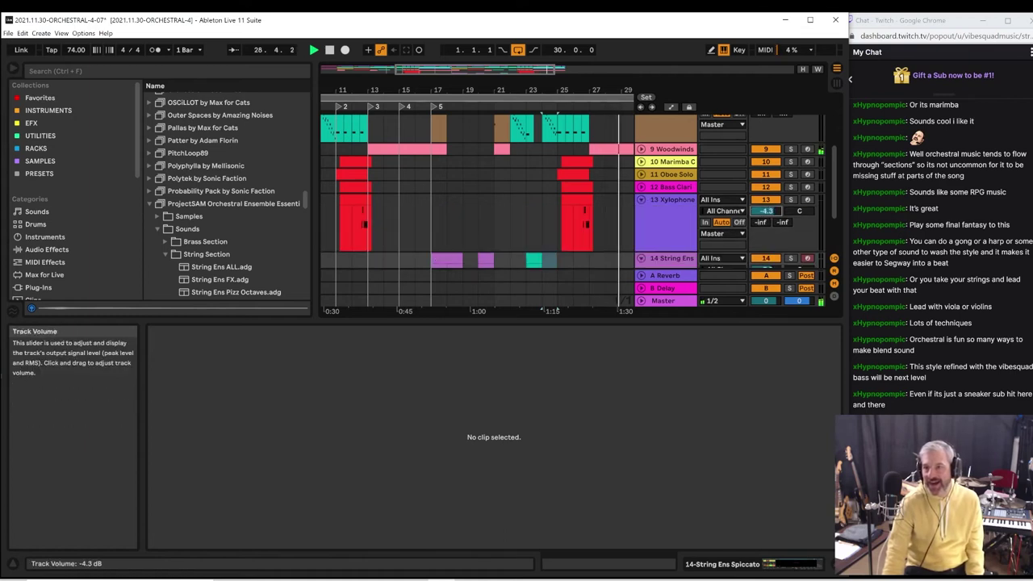
left_click(641, 162)
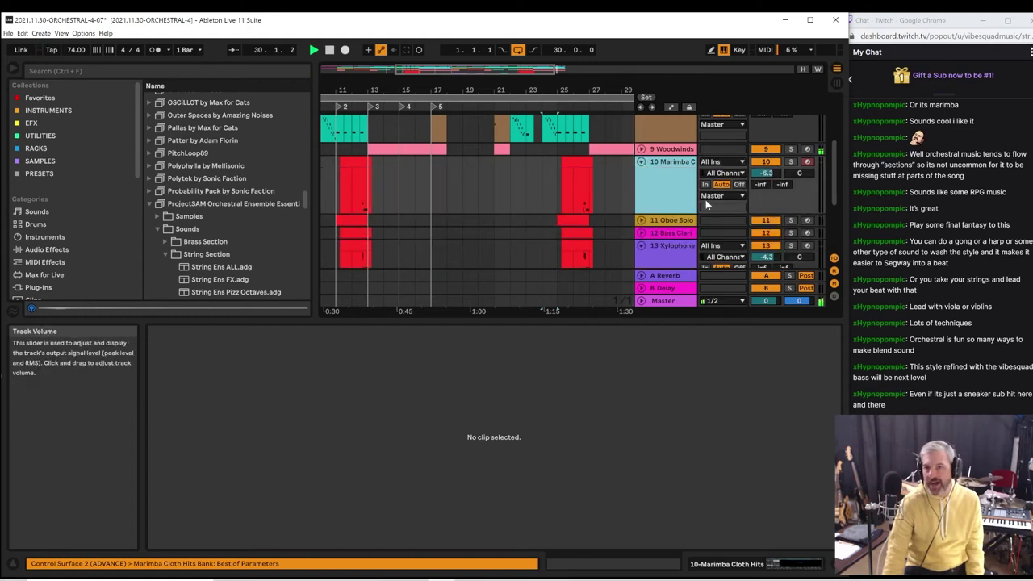
left_click(641, 220)
scroll(643, 226, "down", 2)
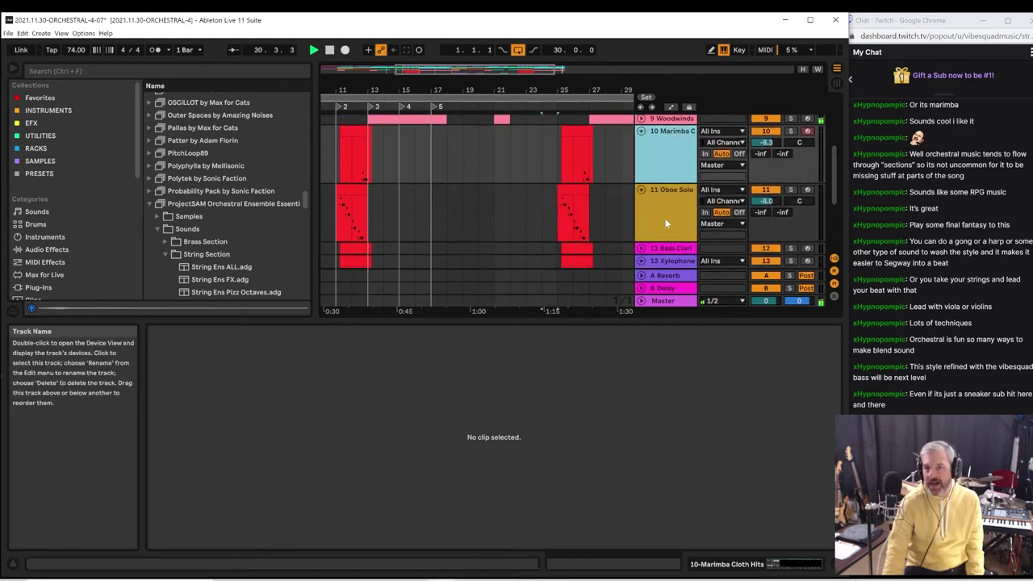
left_click(644, 222)
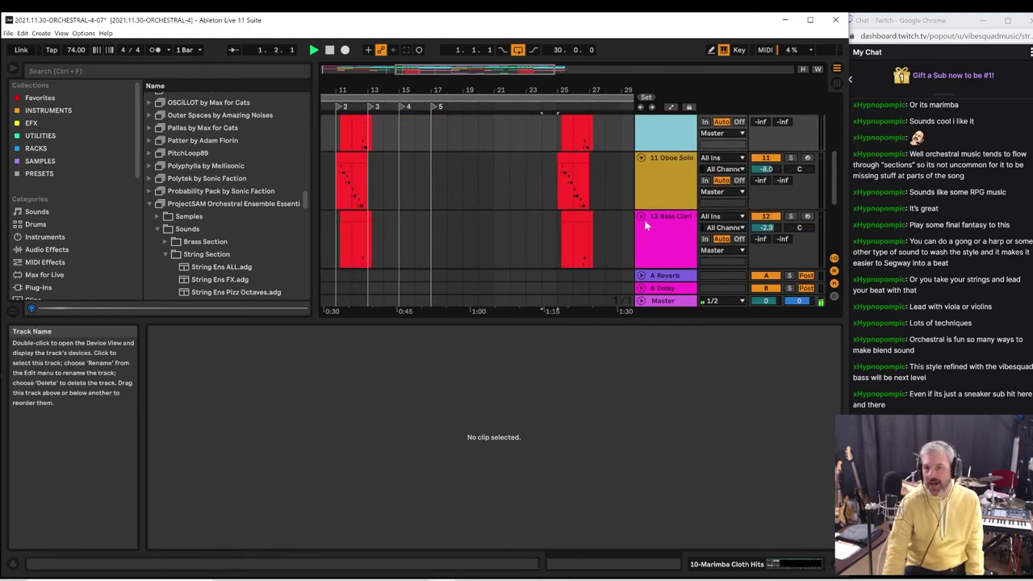
left_click_drag(766, 228, 766, 229)
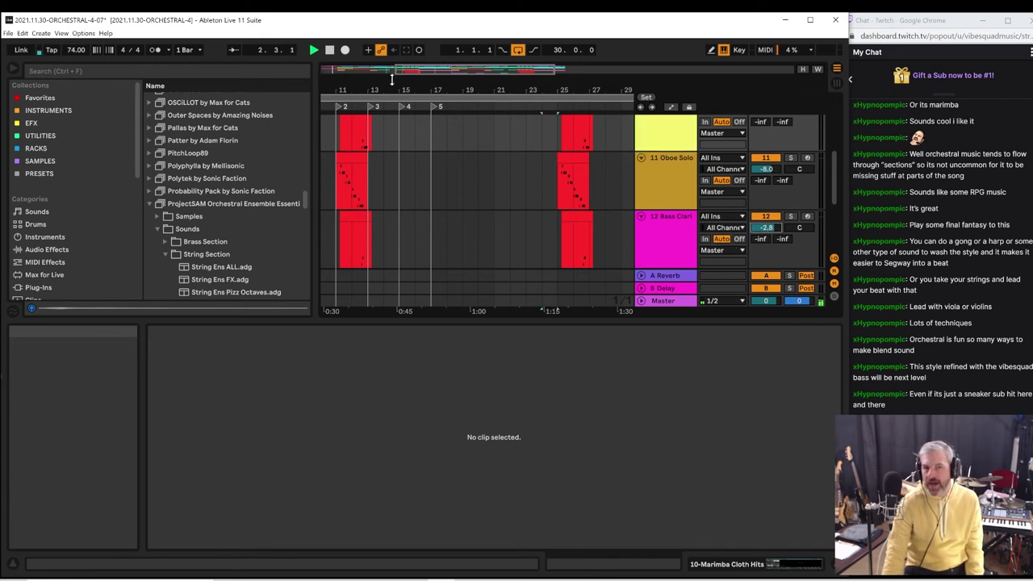
Listen through the arrangement from the start, then replay from bar 26 on the oboe solo track
left_click_drag(397, 90, 397, 56)
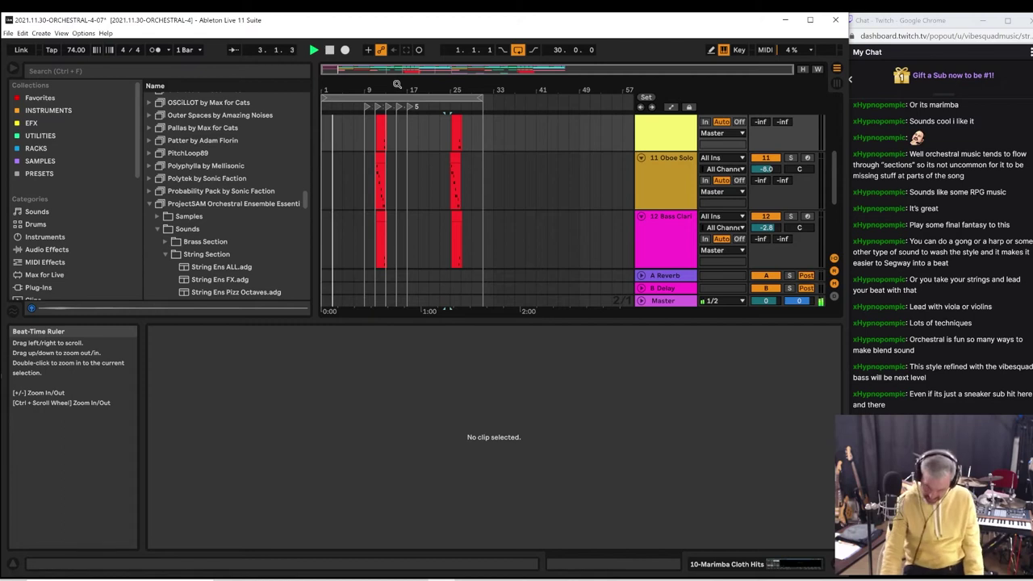
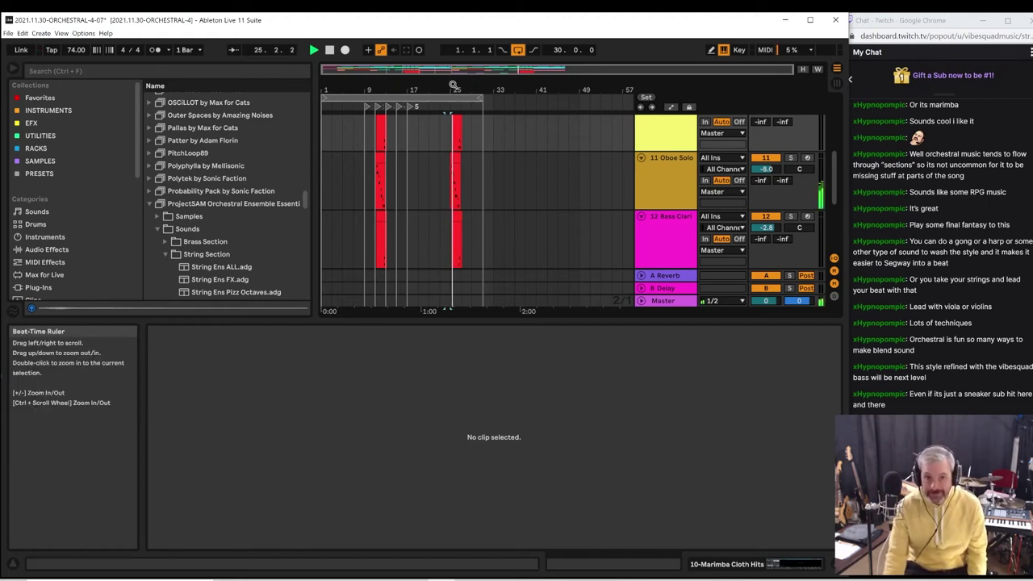
left_click_drag(452, 87, 455, 166)
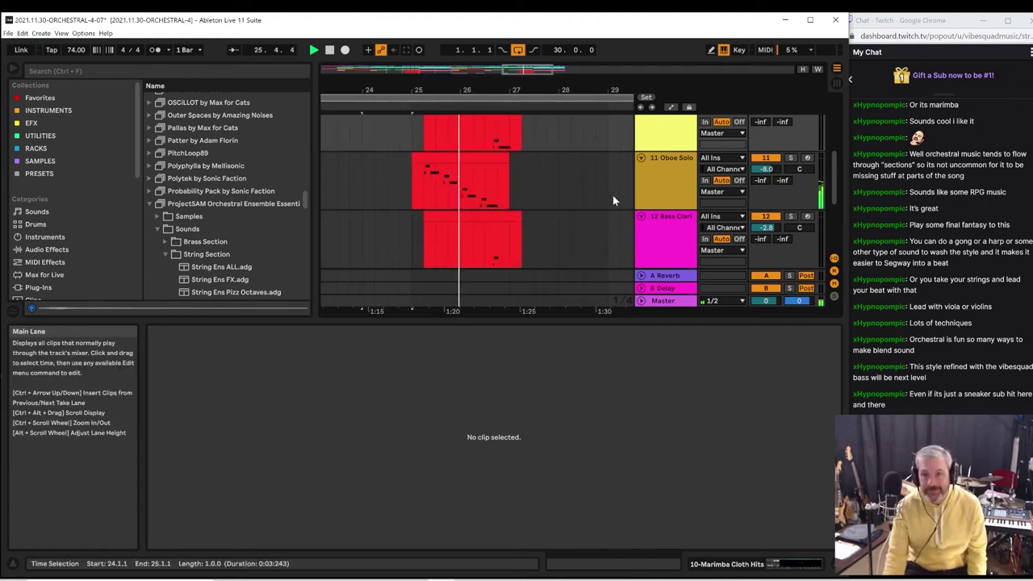
key("space")
left_click(466, 190)
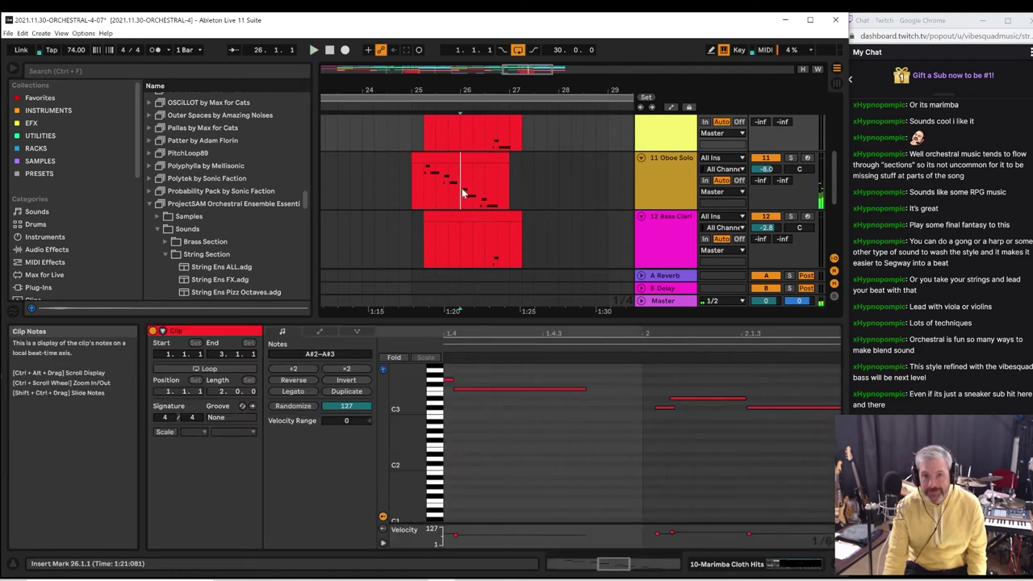
key("space")
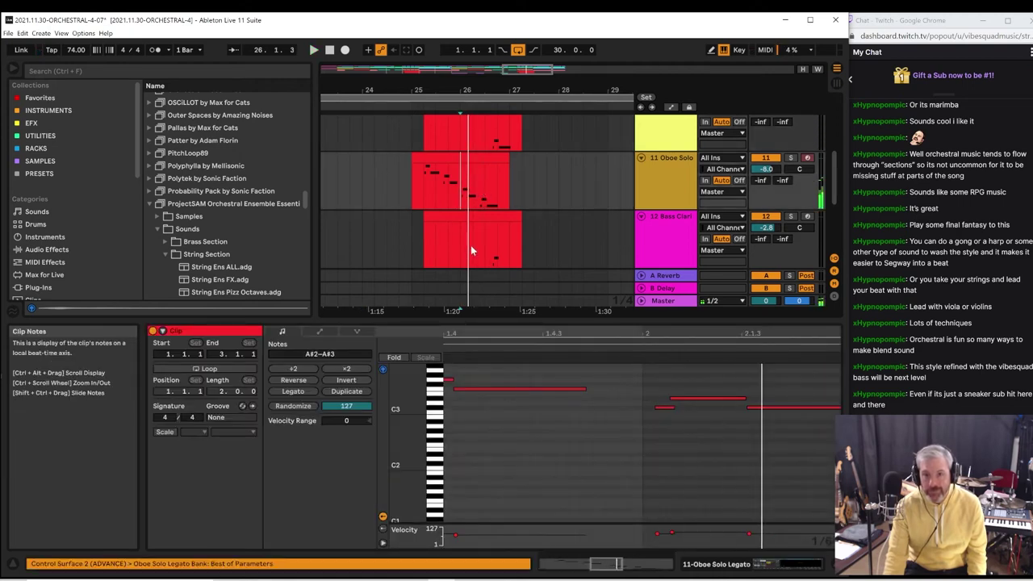
Play a woodwinds phrase along from bar 26 and capture it as a one-bar MIDI clip on track 9
scroll(515, 264, "up", 3)
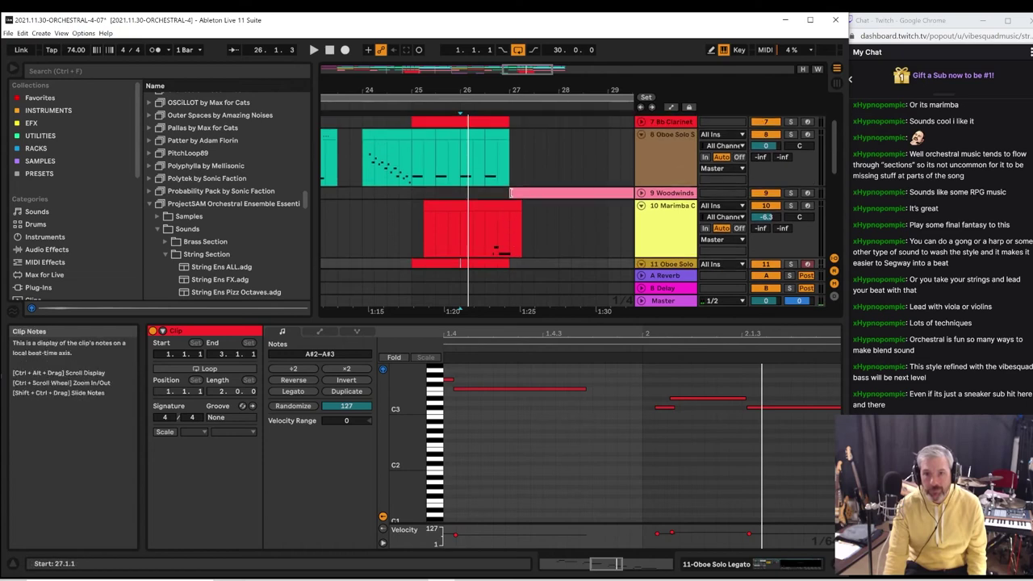
left_click(472, 196)
left_click(460, 192)
key("space")
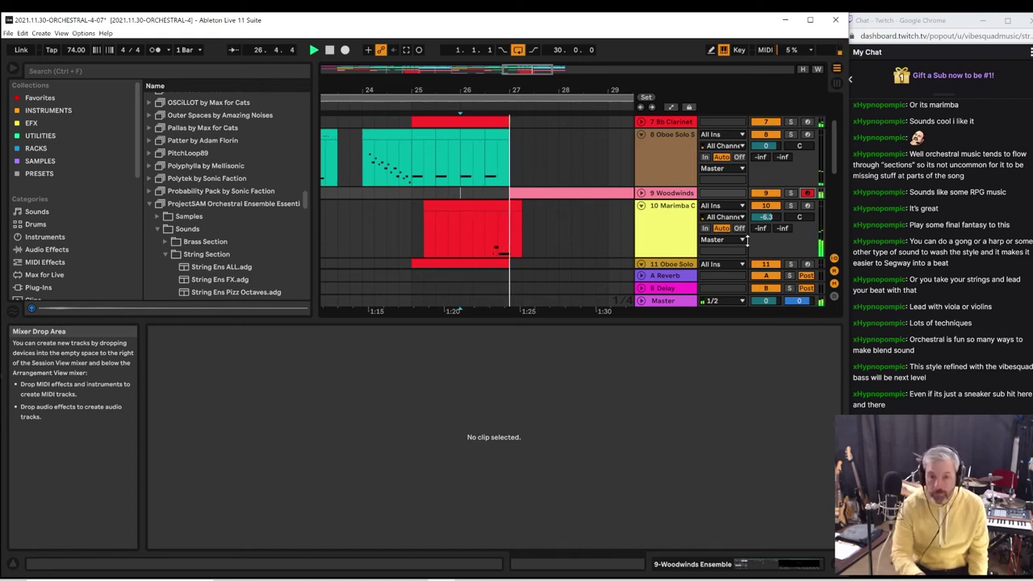
left_click(419, 50)
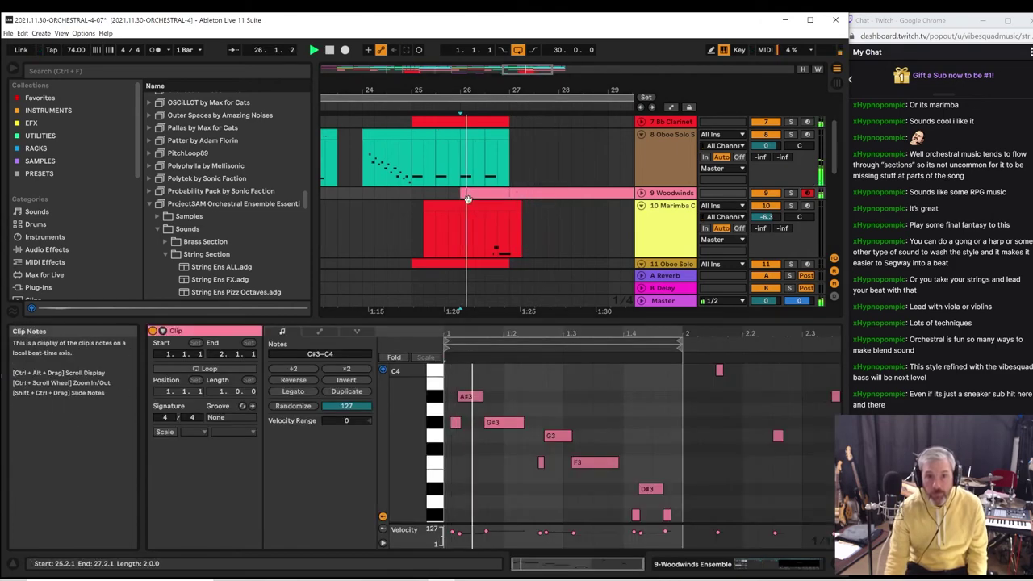
Unfold the woodwinds track, delete the low notes on the last beat of its bar-26 clip, and set the track's volume to -6.6 dB
left_click(641, 193)
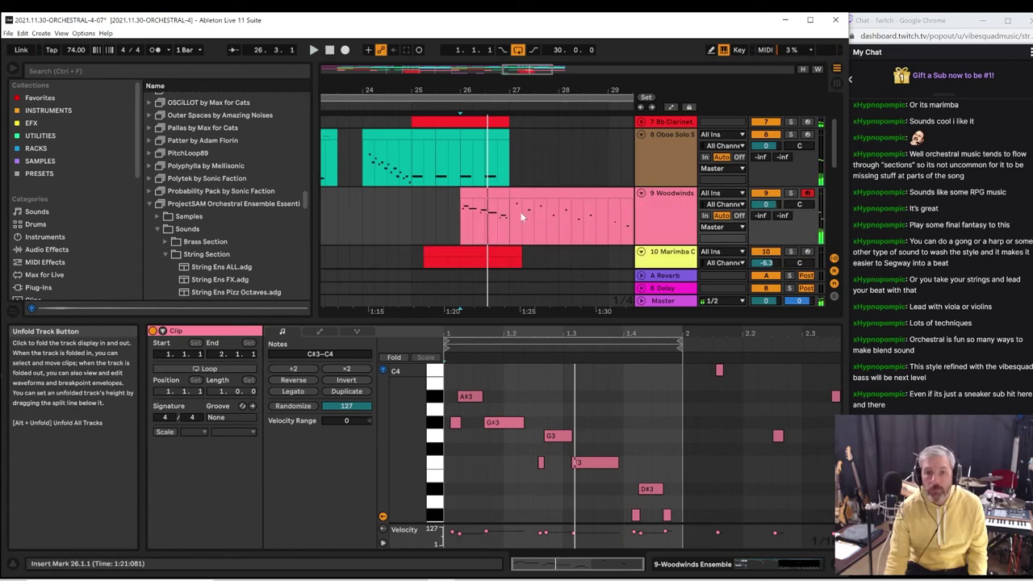
left_click(474, 192)
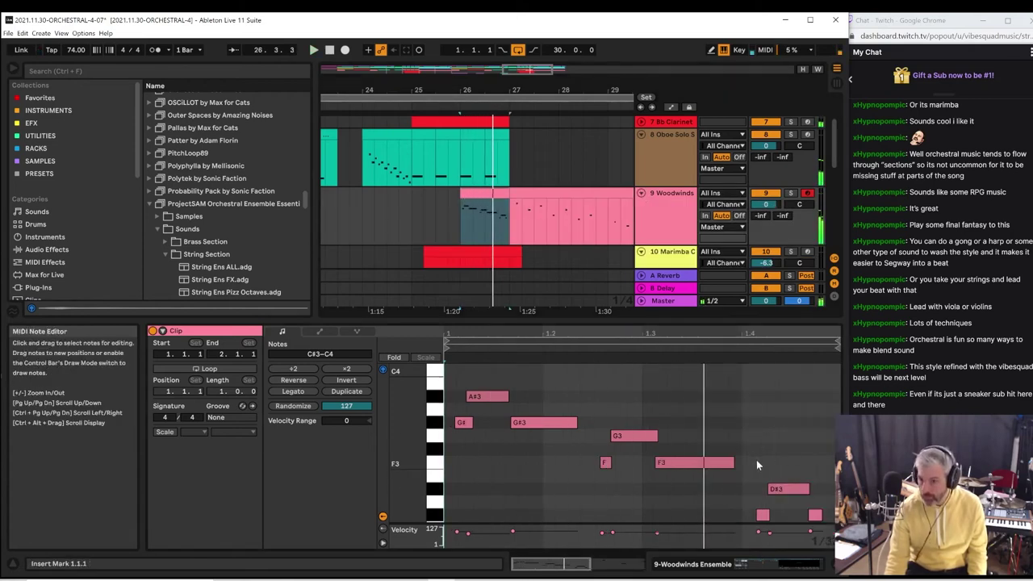
left_click_drag(756, 459, 824, 523)
key("Delete")
key("space")
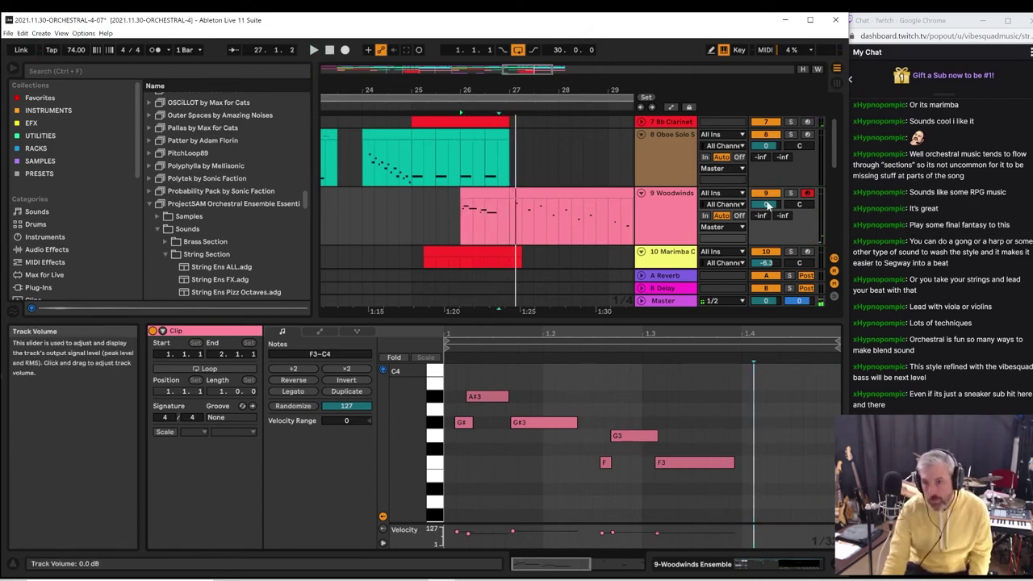
mouse_move(765, 204)
left_mouse_down()
mouse_move(765, 222)
mouse_move(767, 202)
left_mouse_up()
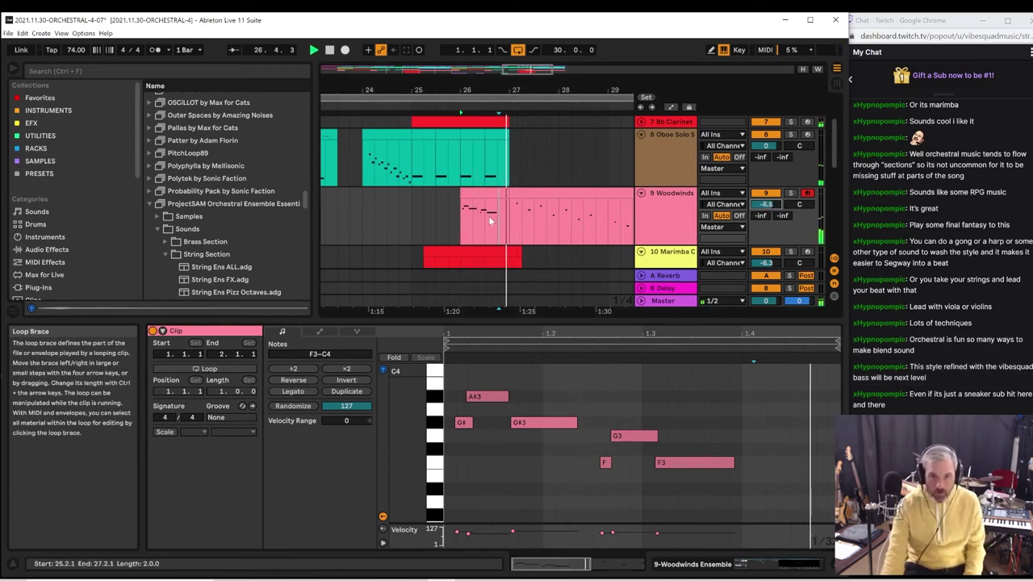
Play chords along from bar 29 and capture them on the woodwinds track as a two-bar MIDI clip
left_click_drag(489, 89, 406, 70)
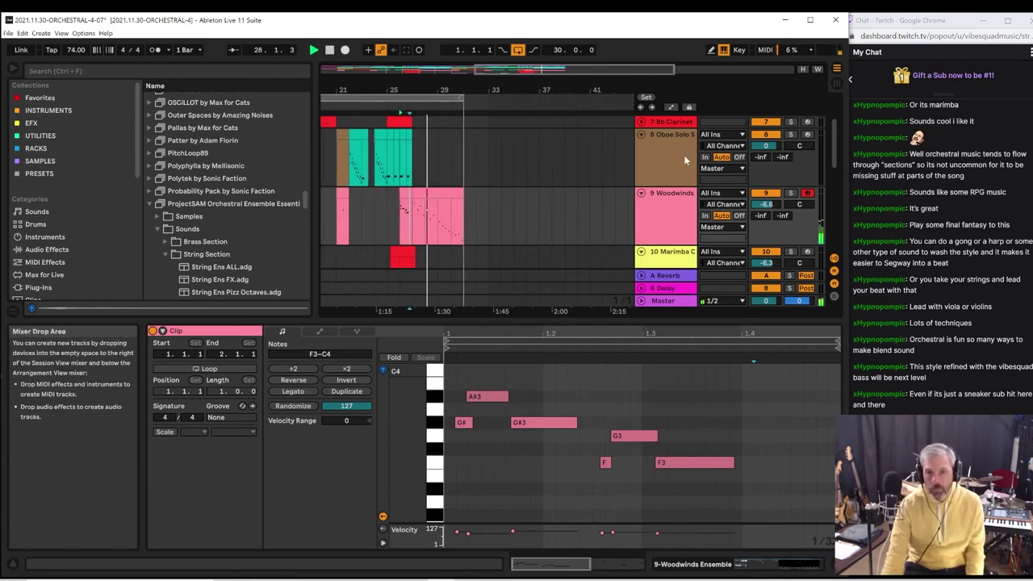
left_click(437, 177)
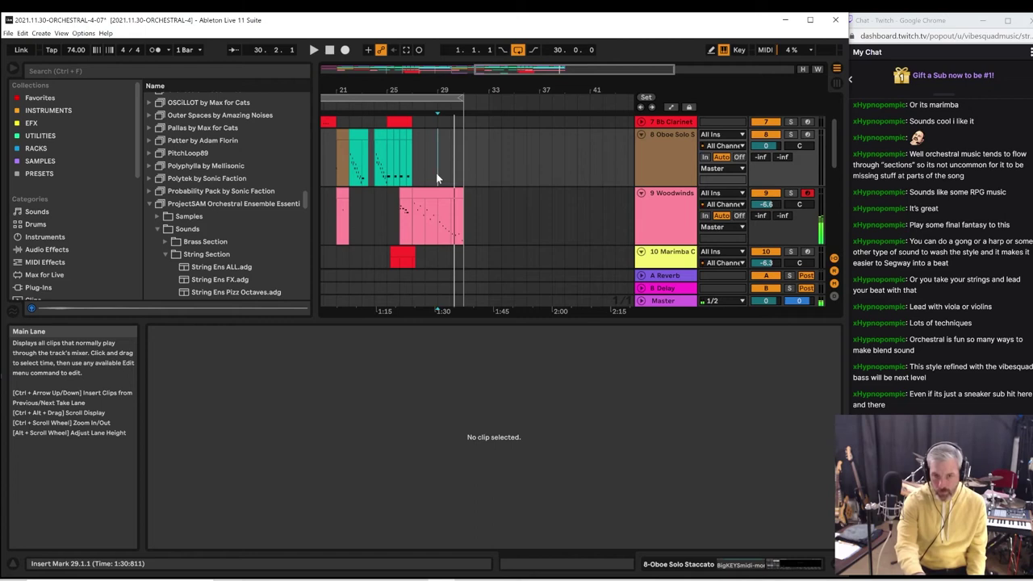
key("space")
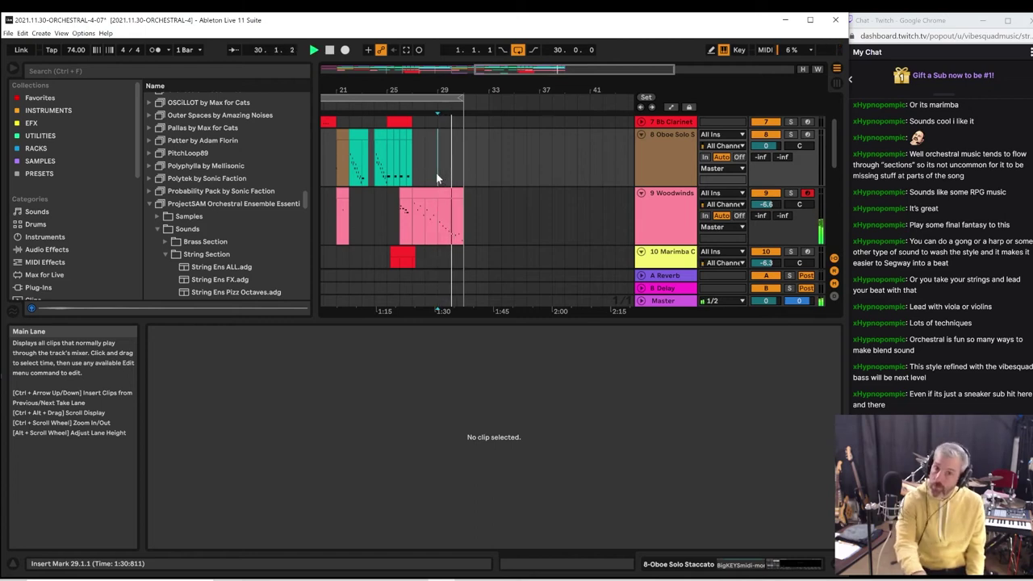
key("space")
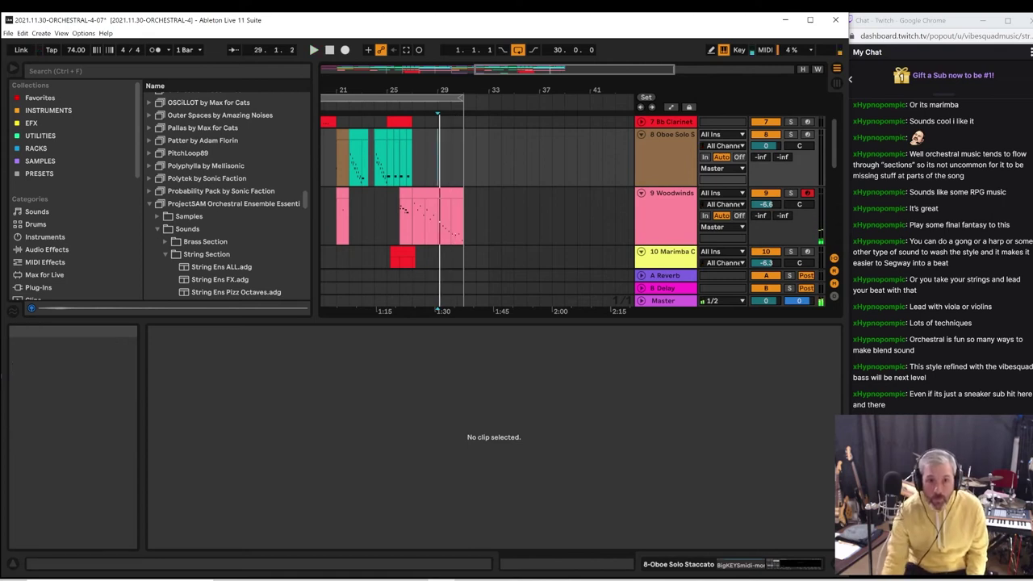
left_click(412, 170)
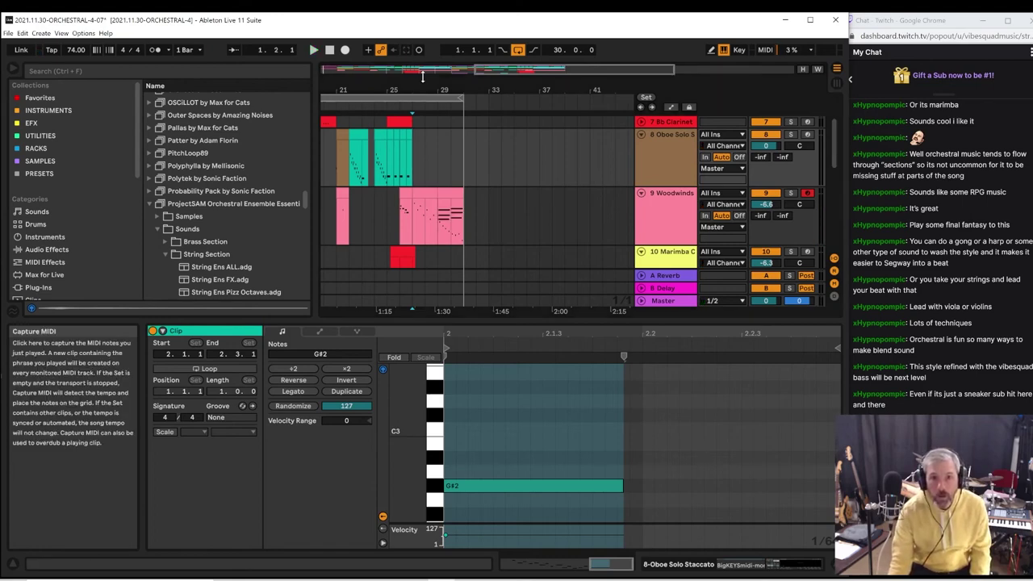
Arm the oboe staccato track, play a phrase along from bar 29 and capture it as a two-bar MIDI clip
left_click(436, 238)
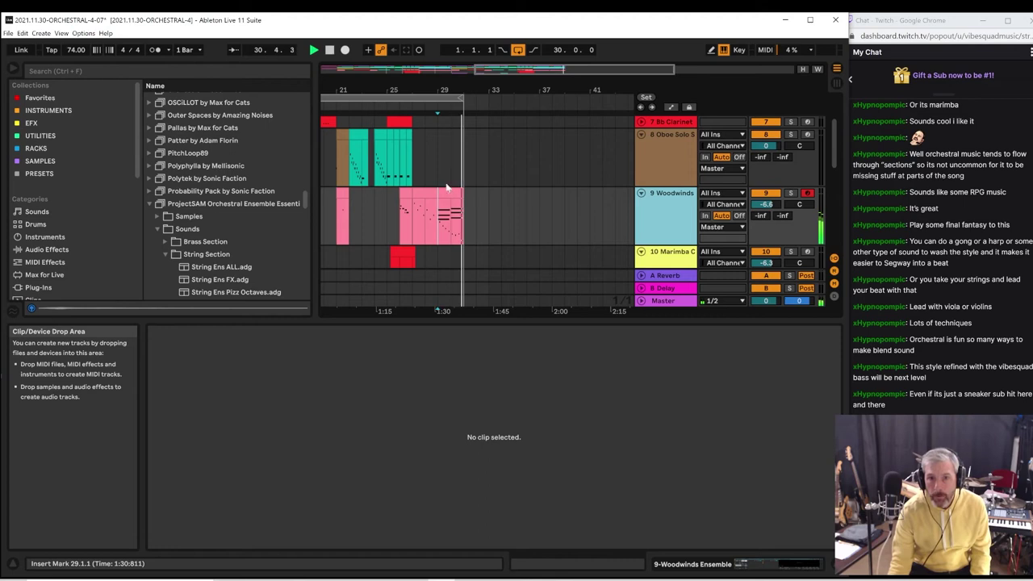
left_click(806, 134)
key("space")
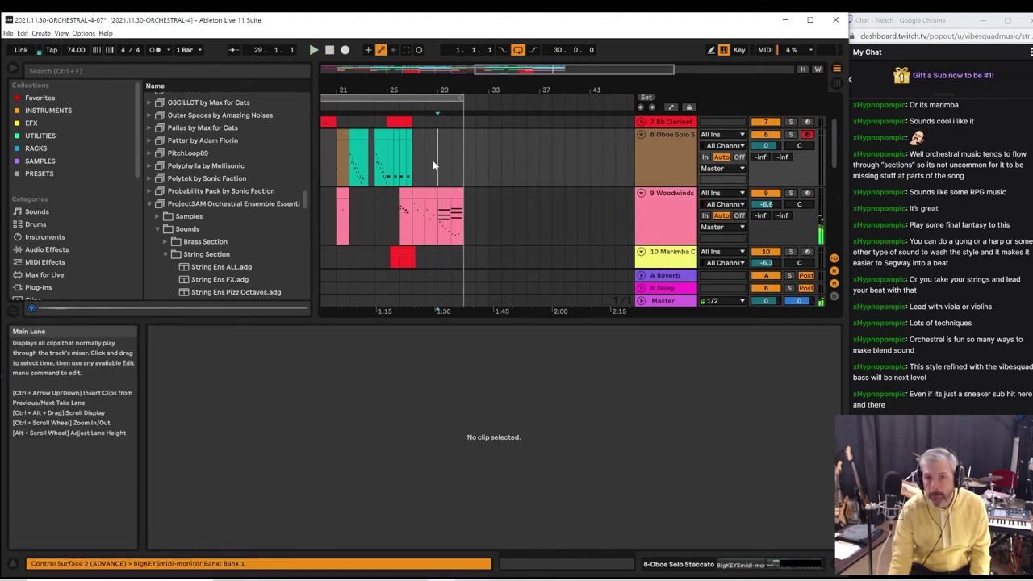
key("space")
key("space")
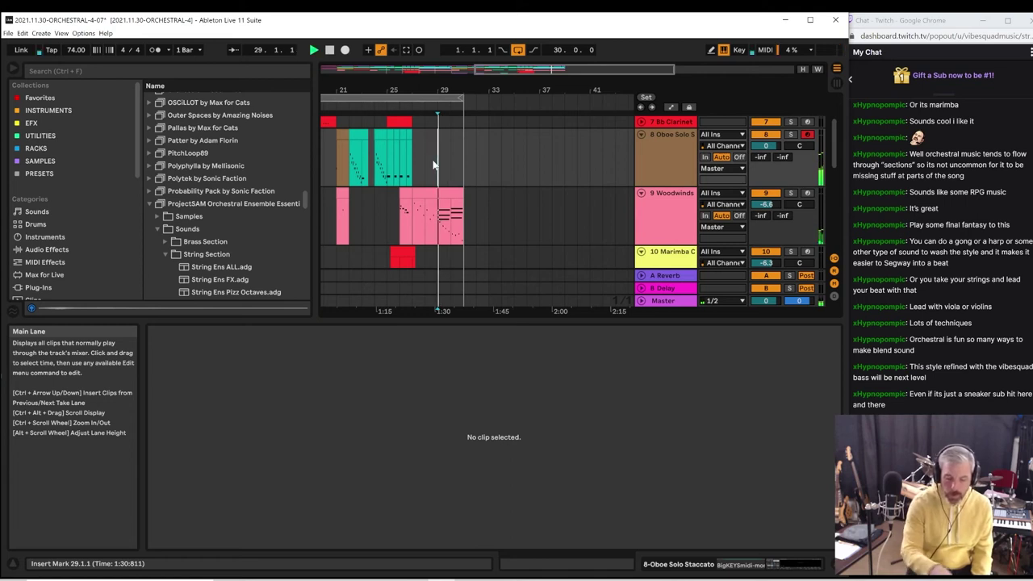
key("space")
key("space")
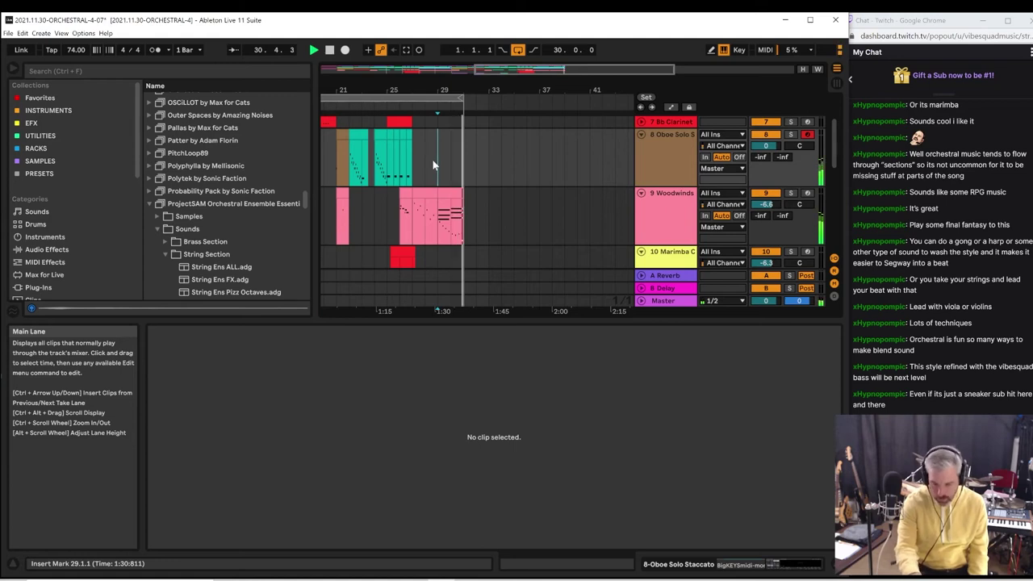
left_click(405, 49)
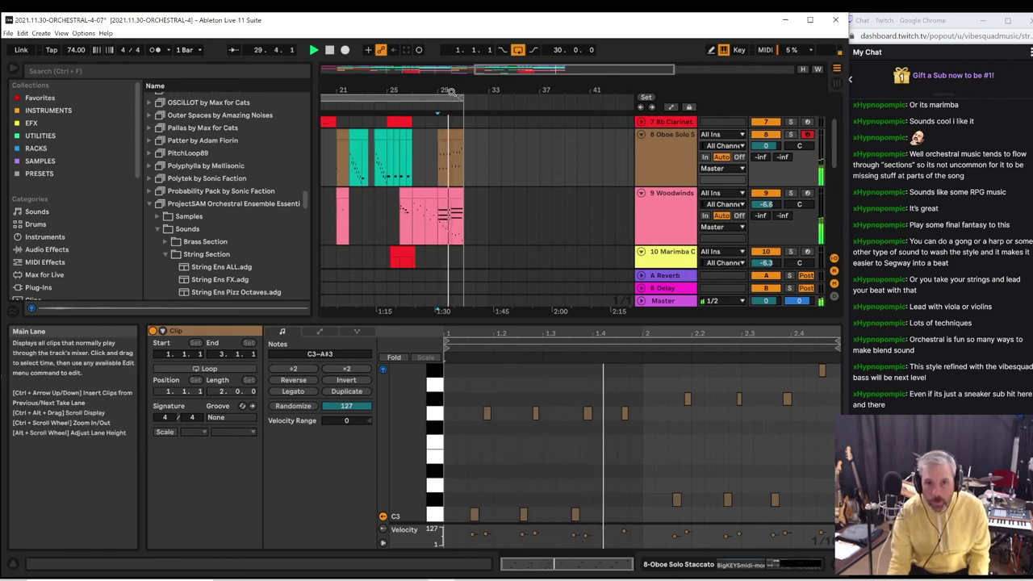
Set the arrangement loop to start at 31.1.1 with a length of 1.1.0
left_click_drag(462, 95, 461, 154)
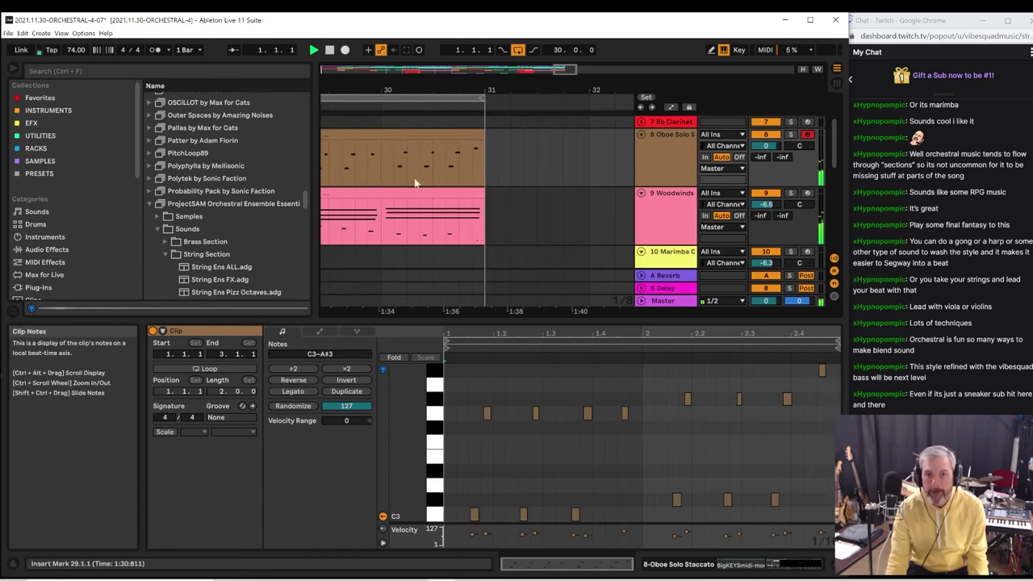
left_click(484, 153)
left_click(481, 152)
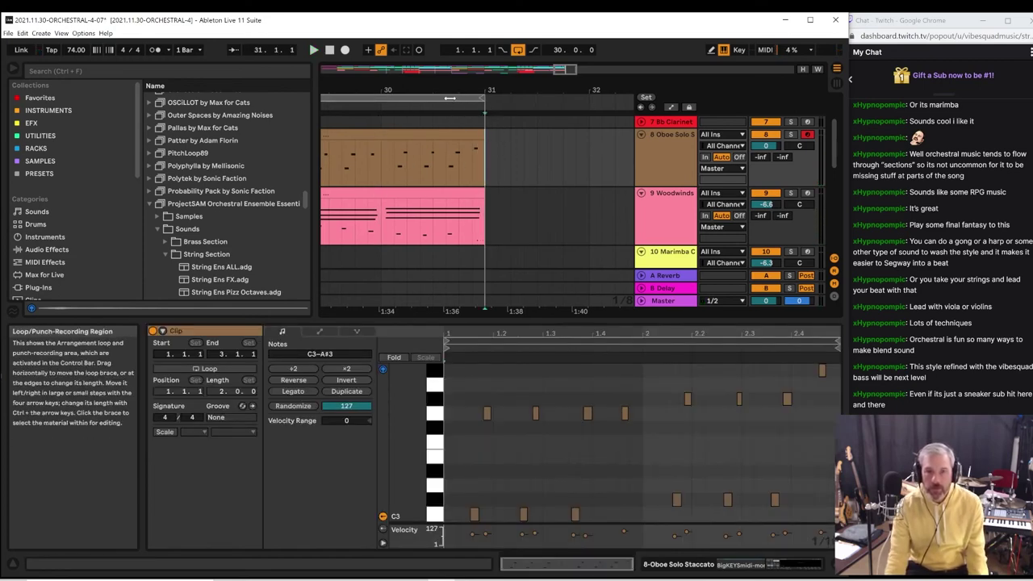
left_click_drag(480, 95, 611, 95)
left_click(531, 127)
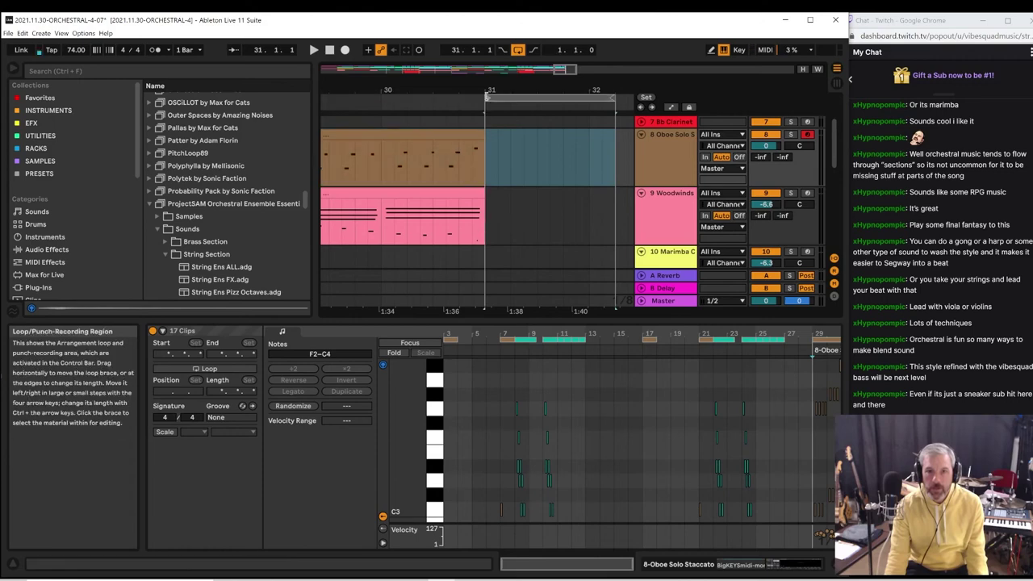
Play a C4, D#4 and G4 chord along from bar 31 and capture it as MIDI on the oboe staccato track
left_click(397, 171)
key("space")
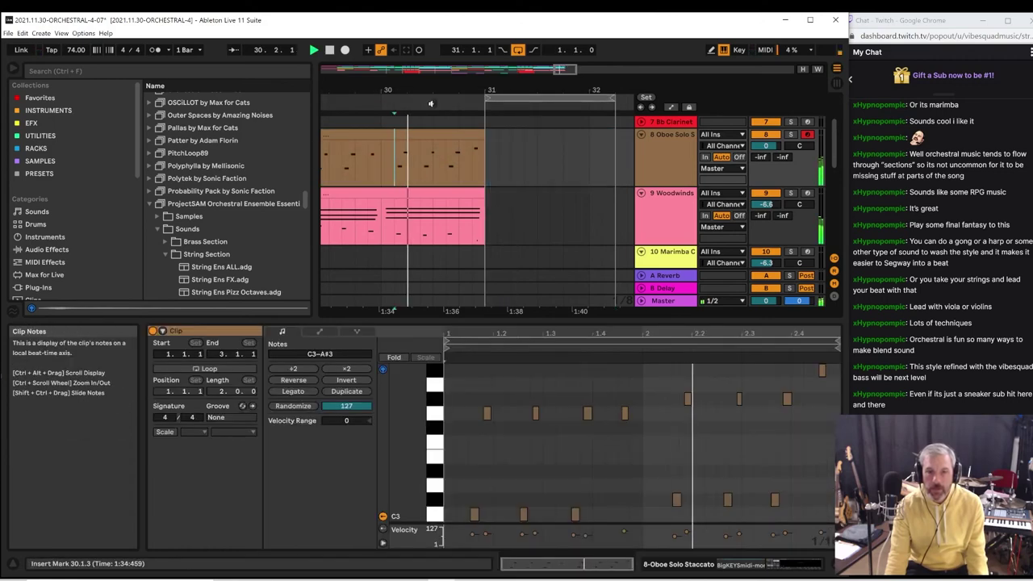
scroll(503, 225, "down", 2)
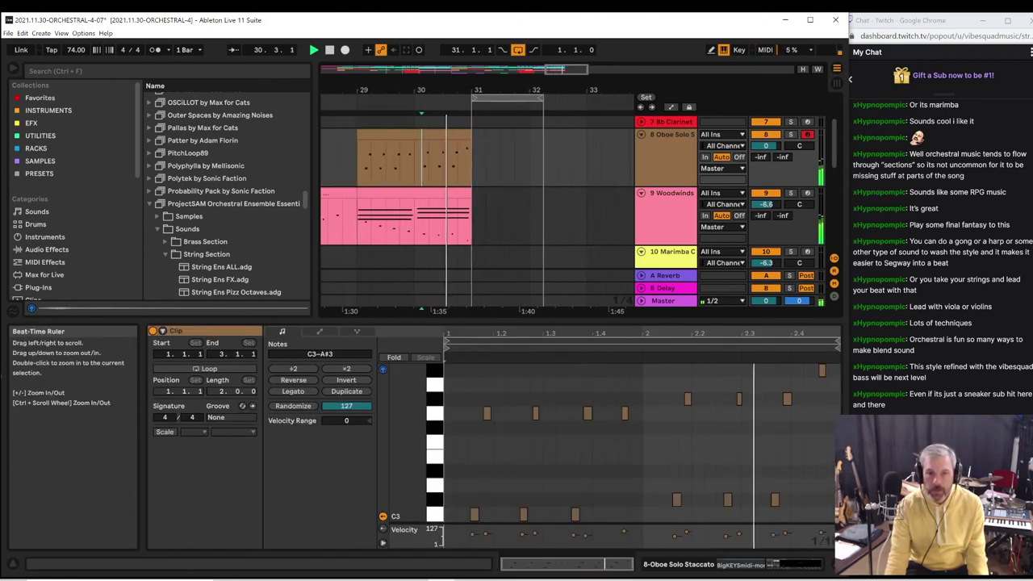
left_click(465, 220)
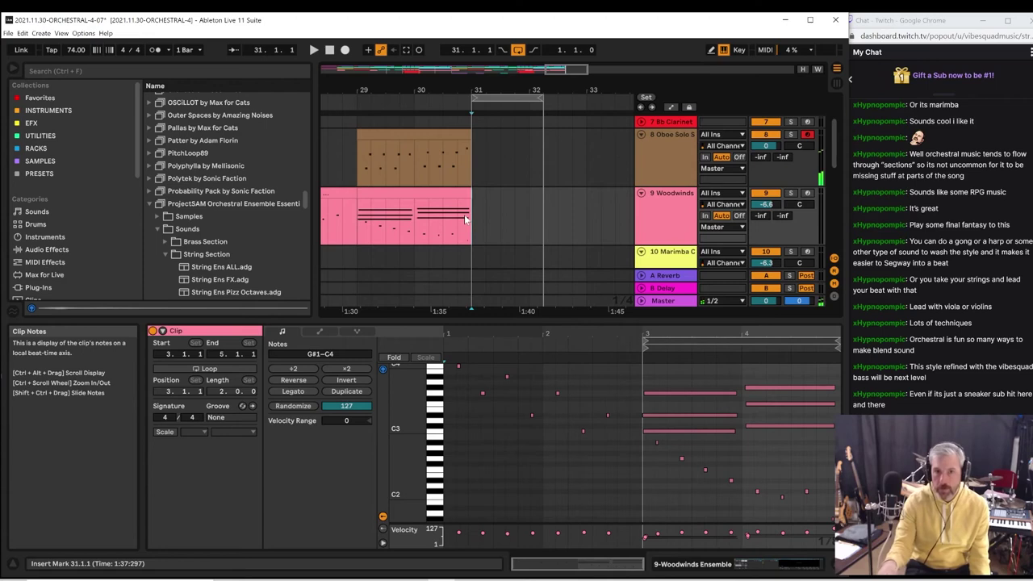
key("space")
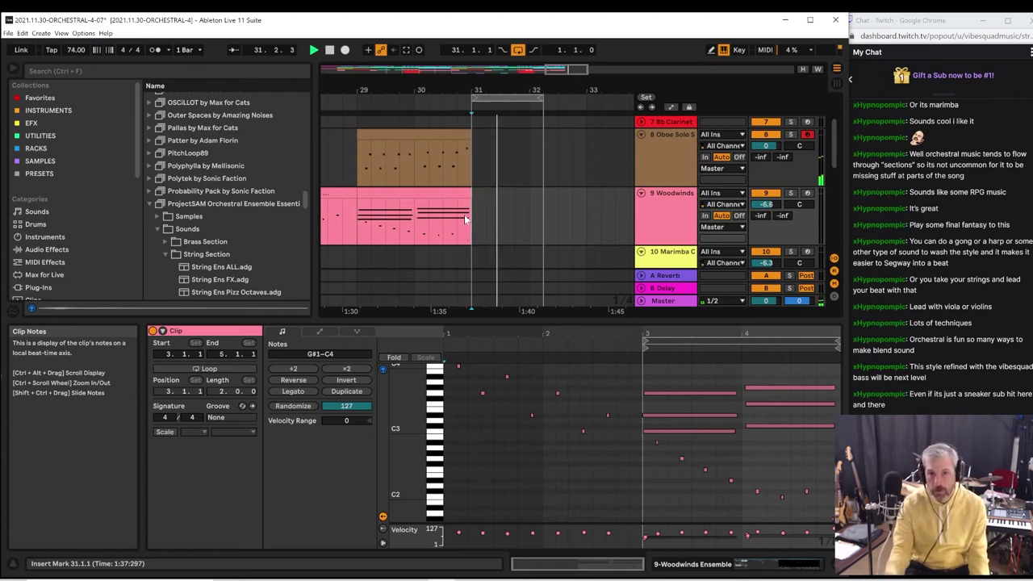
left_click(401, 49)
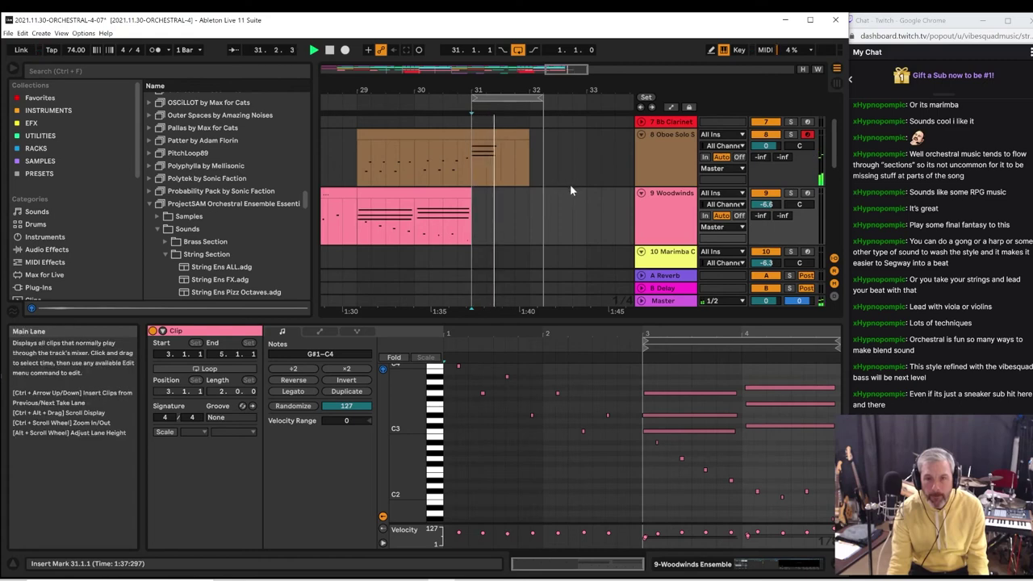
Copy the bar-31 oboe chord clip to the woodwinds track and transpose its notes down an octave to C3, D#3 and G3
left_click_drag(489, 143, 485, 226)
key("space")
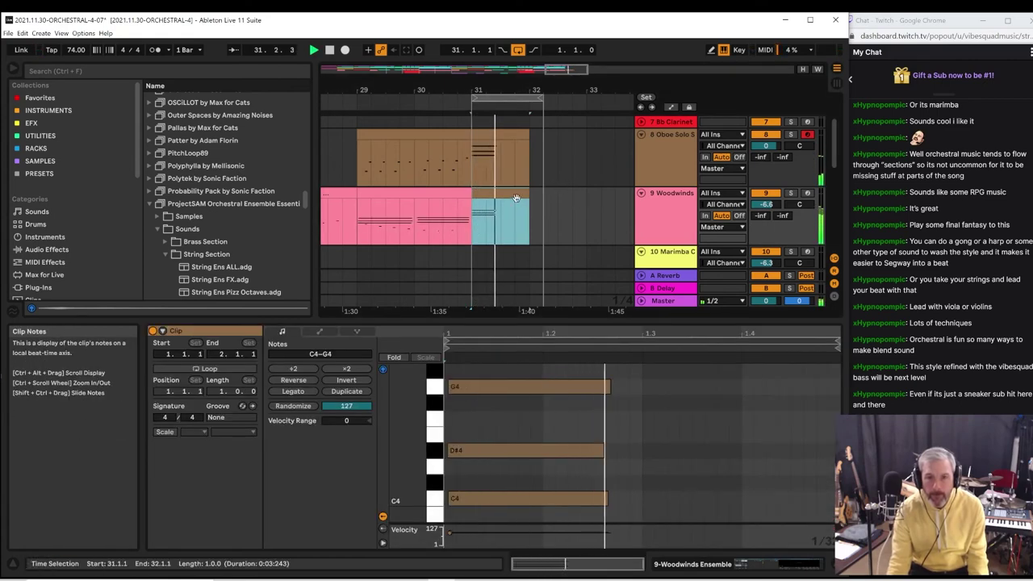
left_click(500, 215, "shift")
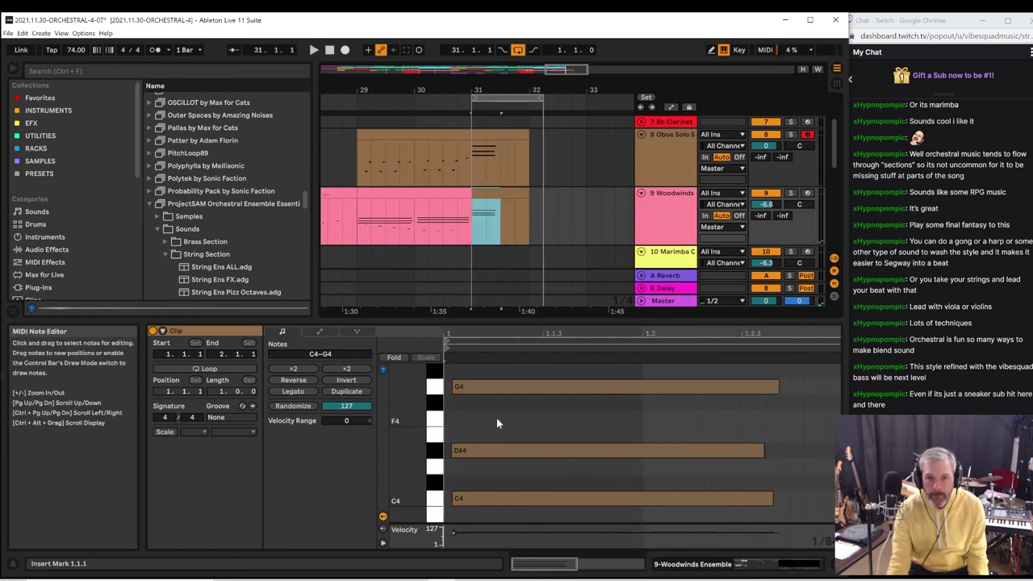
left_click_drag(497, 371, 516, 500)
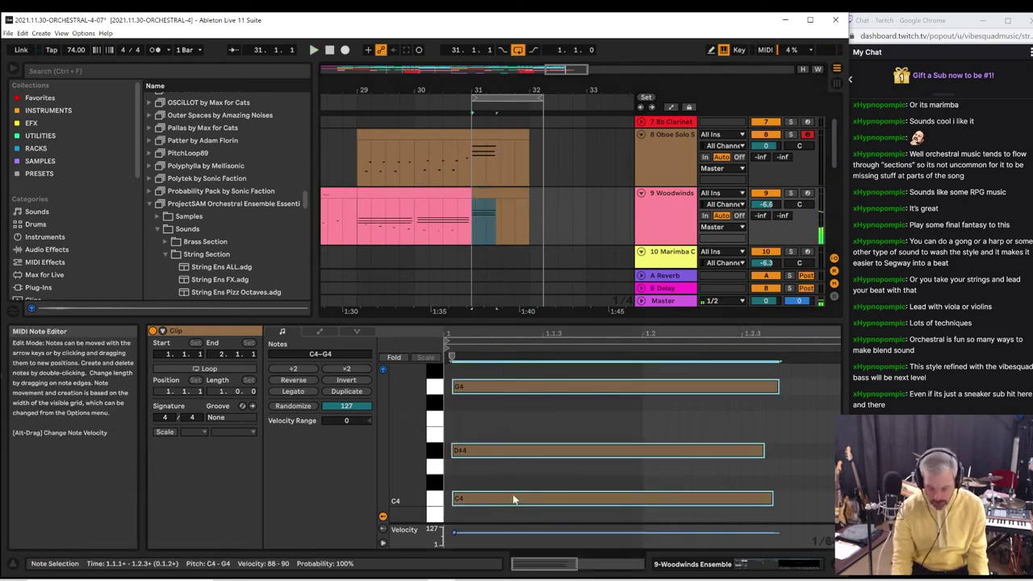
key("shift+Down")
key("space")
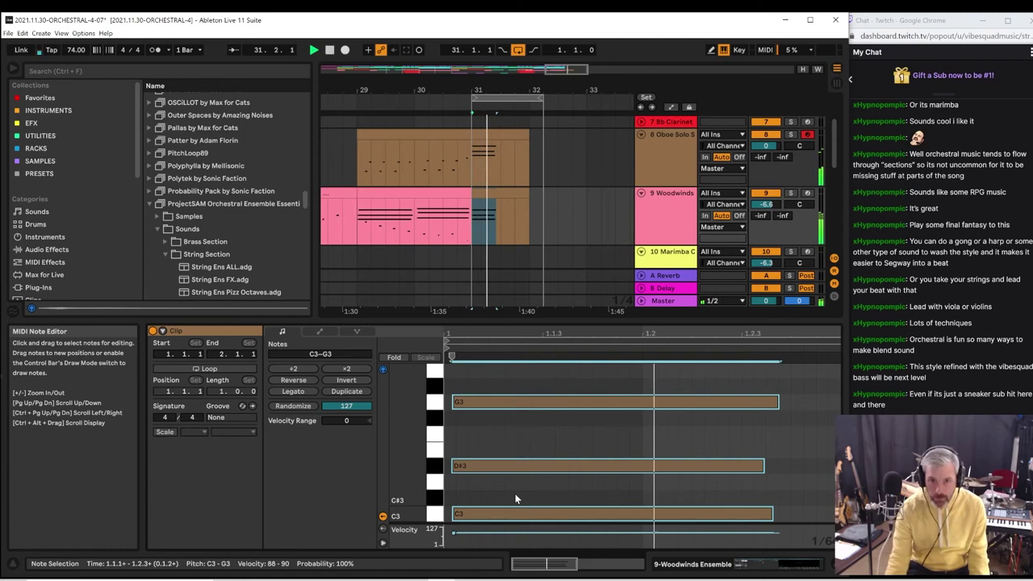
Replay the passage leading into bar 31, unfold and arm the double bass pizzicato track, and place the insertion point at 31.1.1
scroll(556, 237, "down", 2)
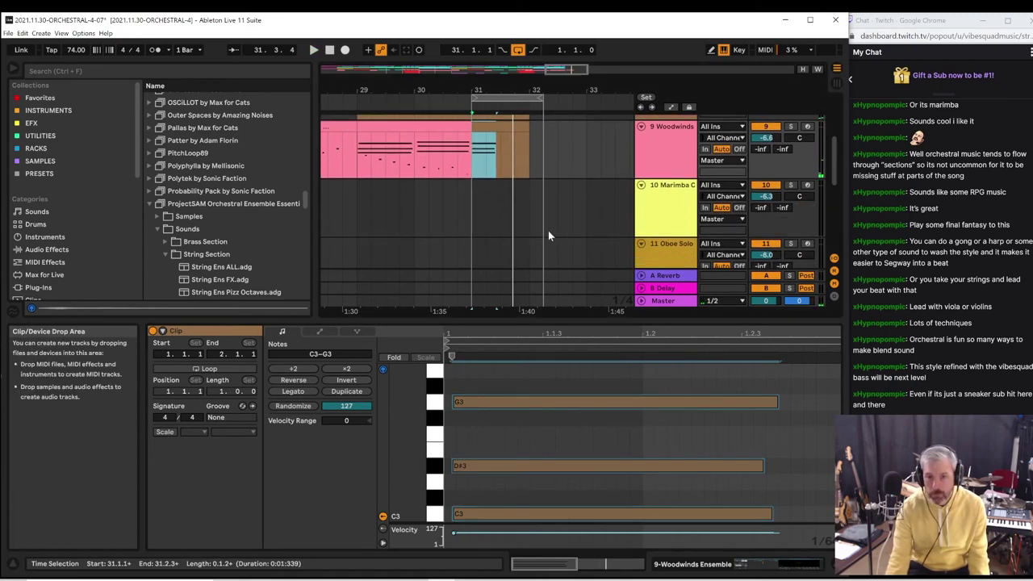
scroll(565, 222, "down", 1)
left_click(407, 139)
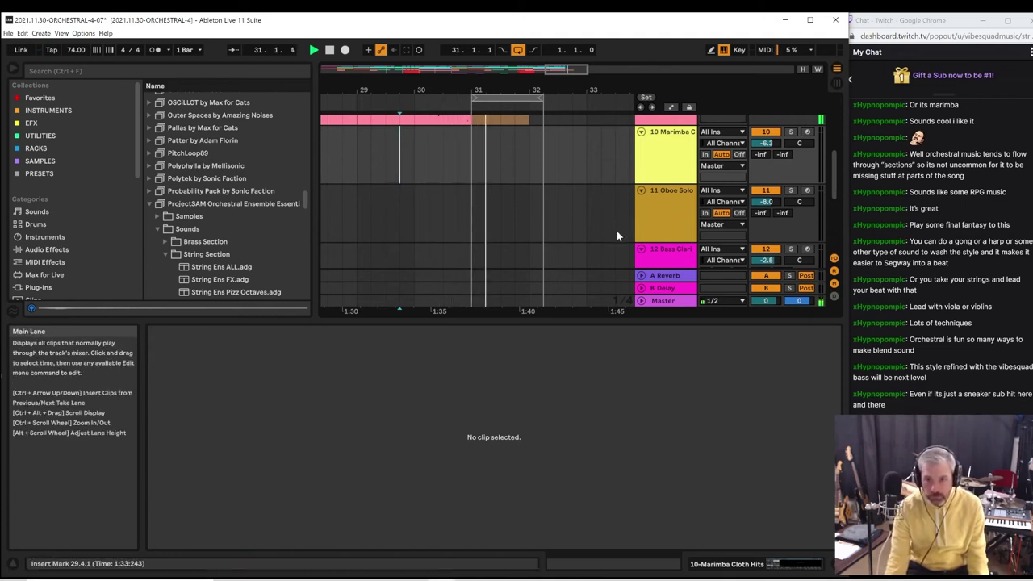
scroll(616, 231, "down", 3)
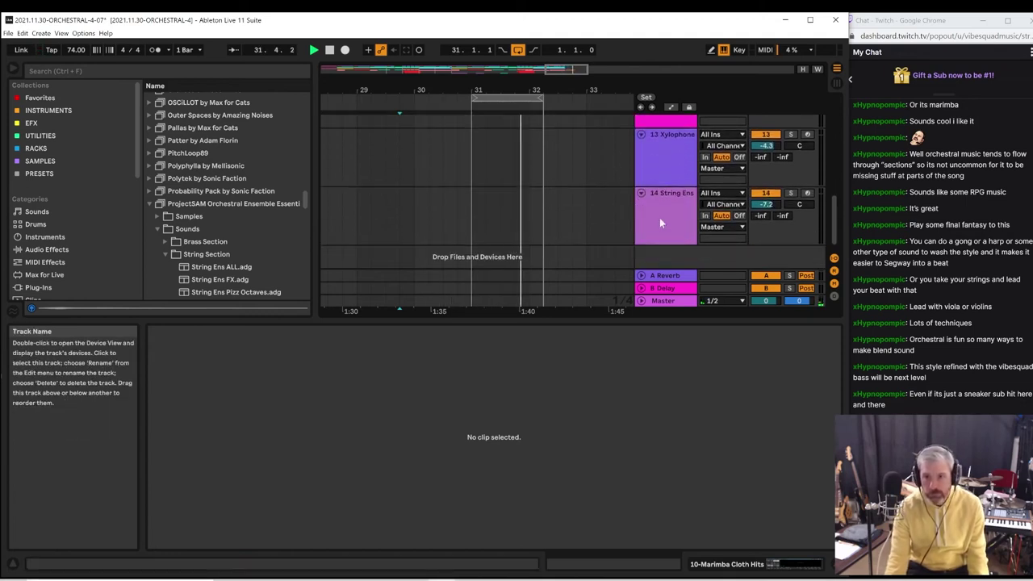
left_click_drag(837, 214, 826, 122)
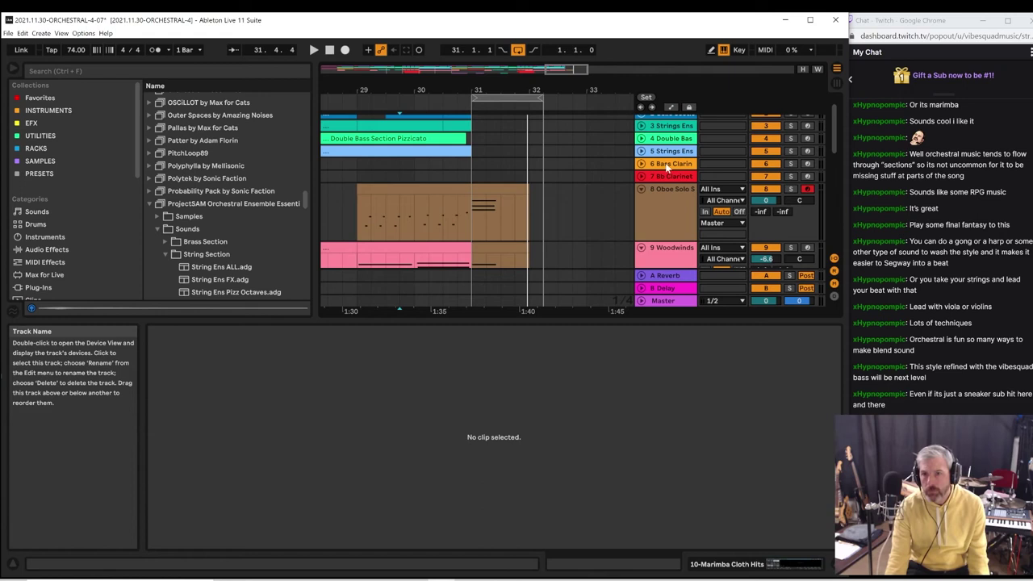
left_click(670, 139)
left_click(642, 139)
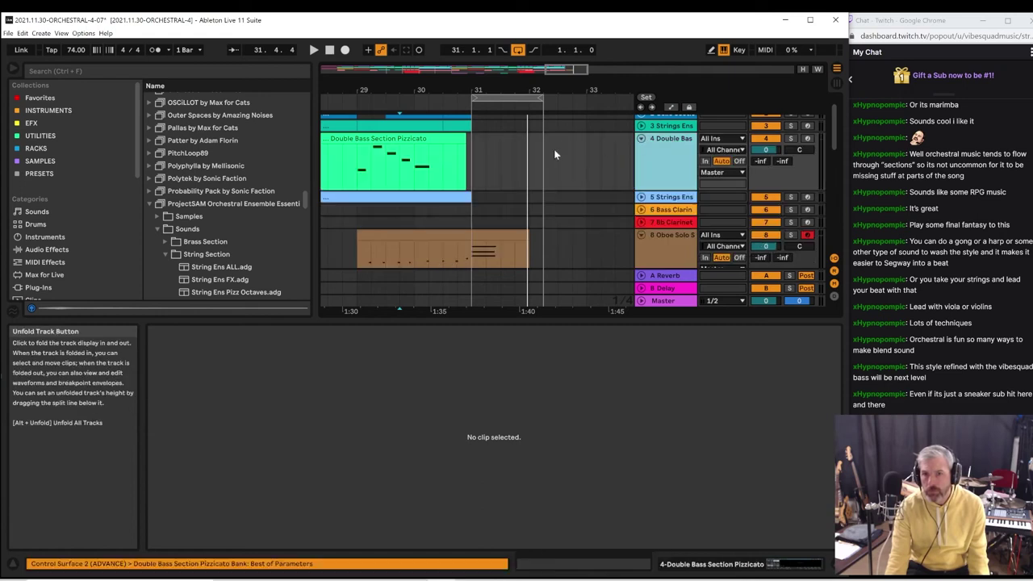
left_click(474, 151)
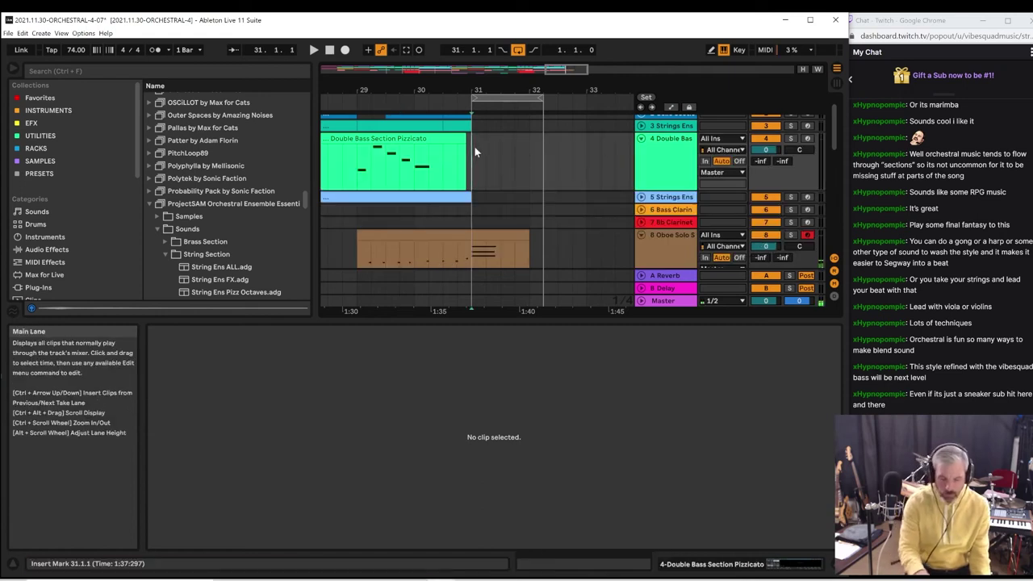
left_click(807, 138)
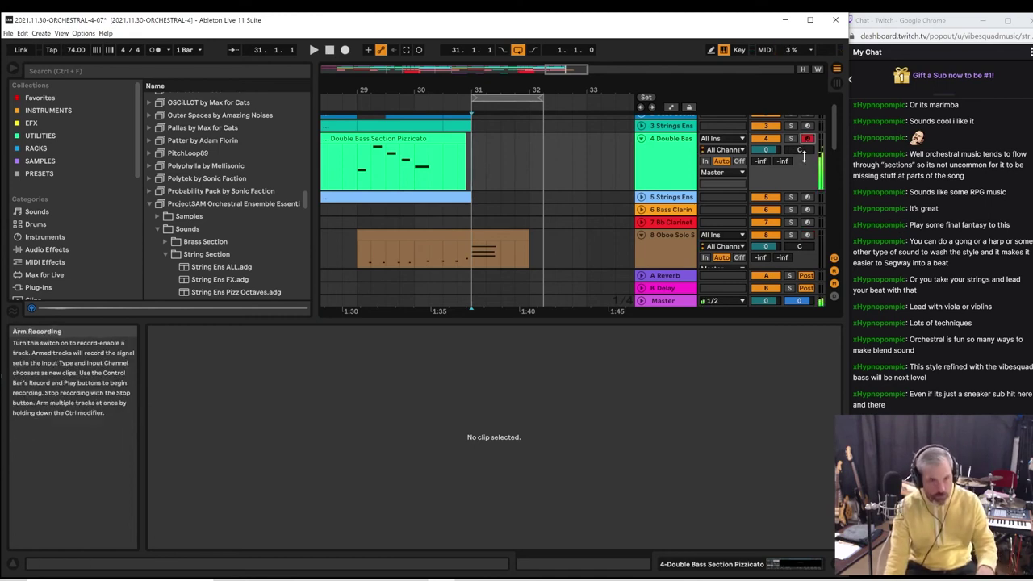
Save the Live Set as a new version named 2021.11.30-ORCHESTRAL-4-08
left_click(9, 33)
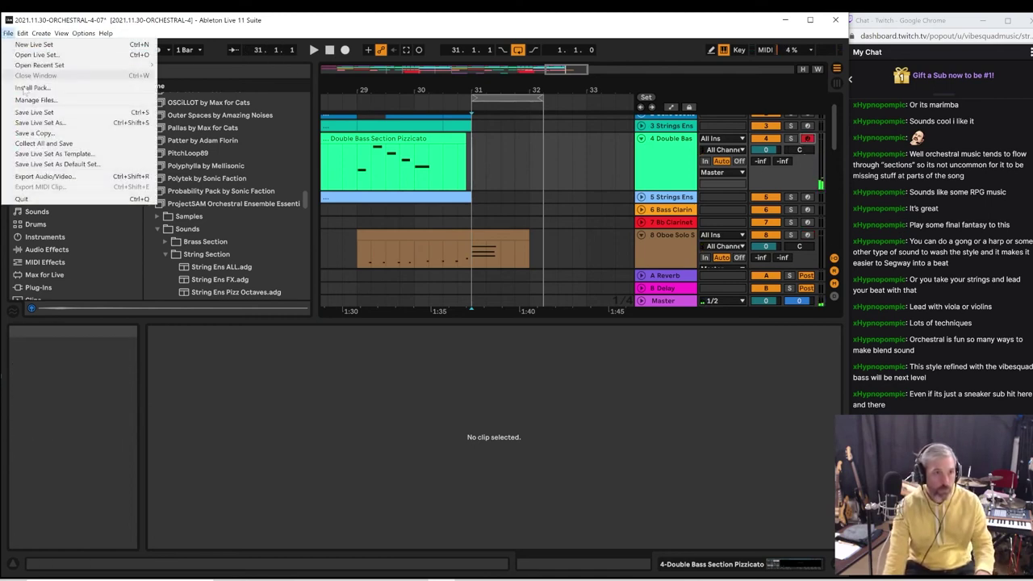
left_click(39, 123)
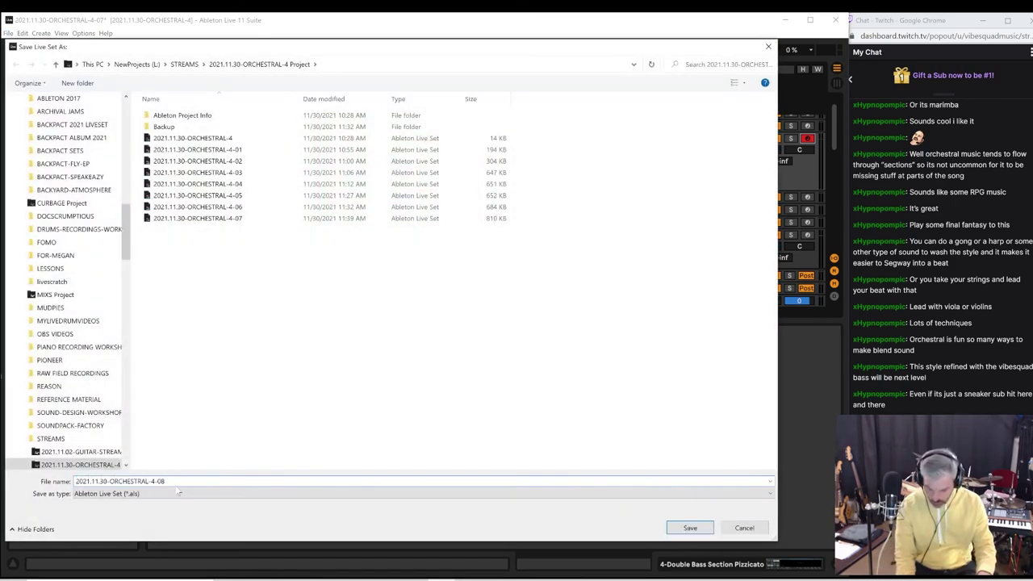
key("Return")
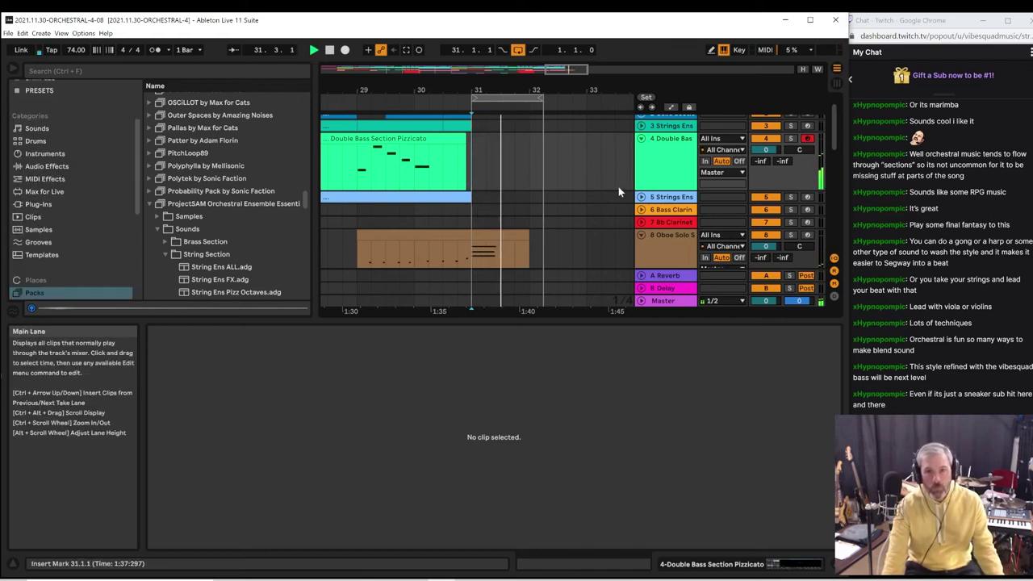
Capture the C1 note played at bar 31 on the double bass pizzicato track, move it to the clip's start and replay from 29.4.1
left_click(405, 49)
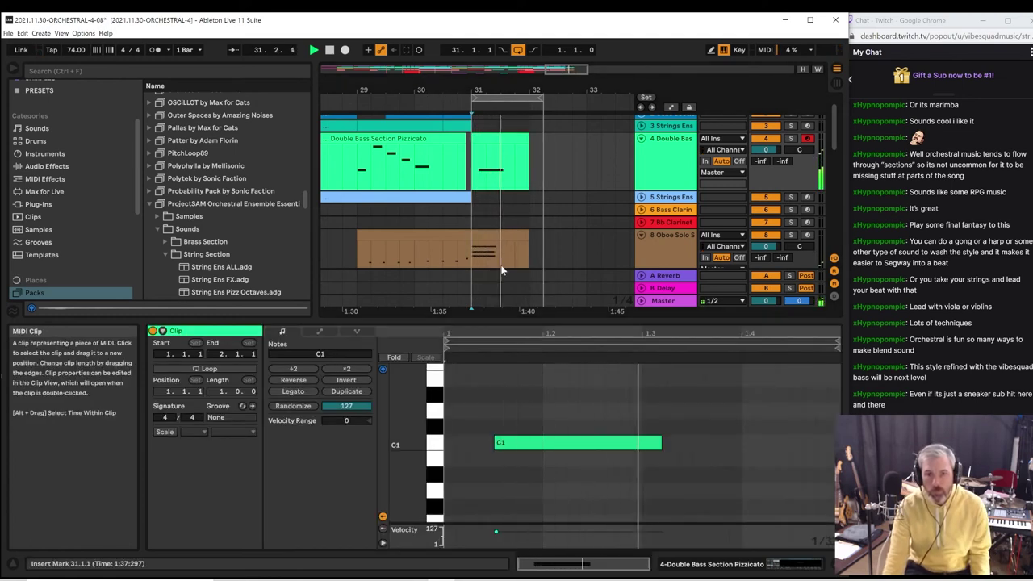
left_click_drag(511, 443, 460, 444)
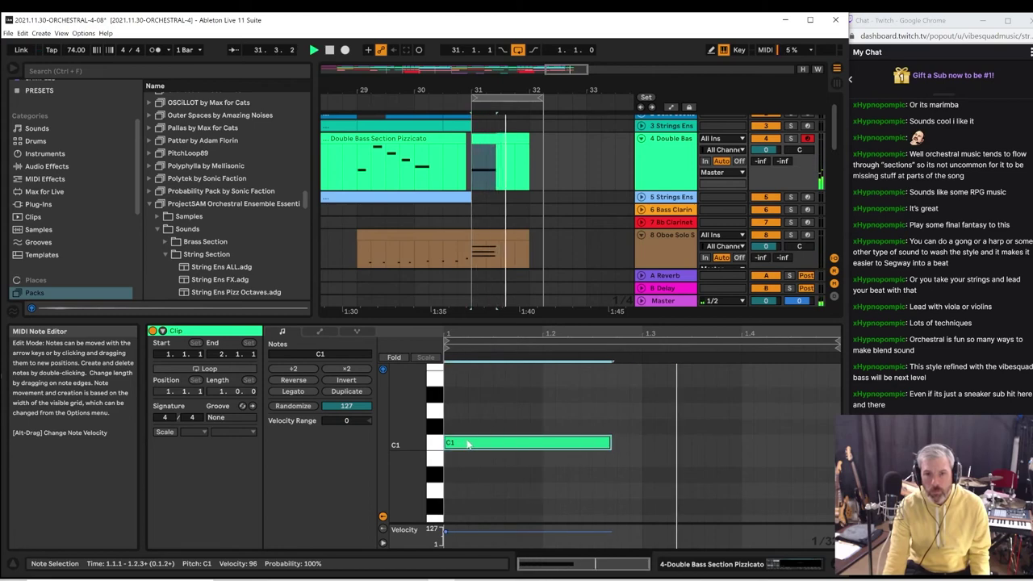
left_click(399, 99)
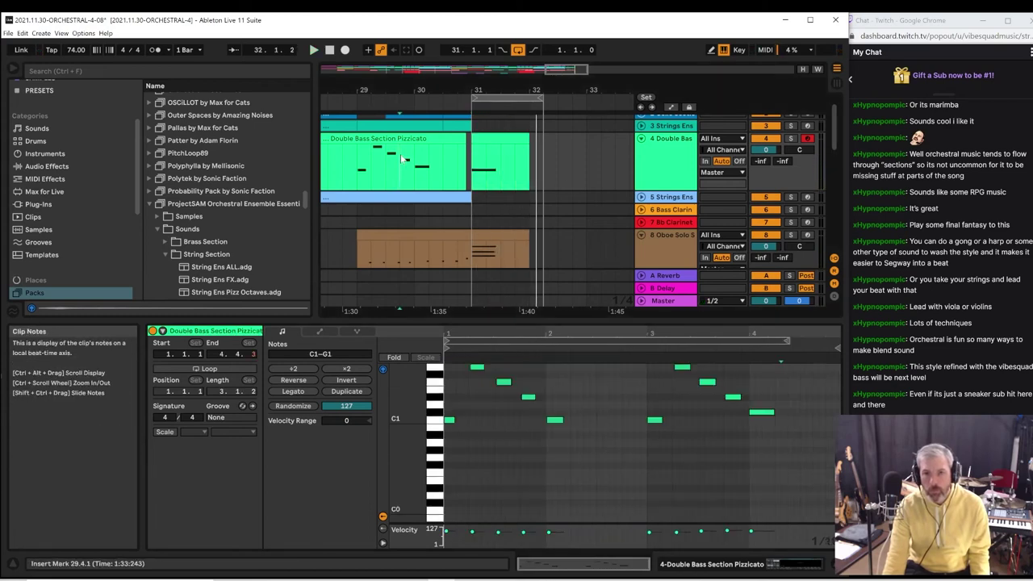
Set the arrangement loop to start at 21.1.1 with a length of 16.0.0
left_click_drag(479, 92, 367, 115)
left_click(477, 104)
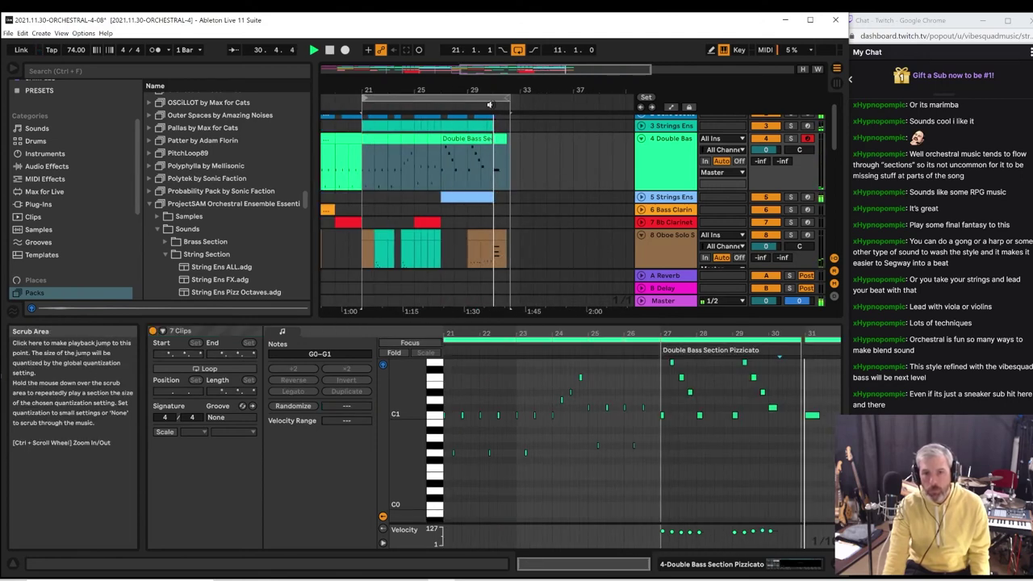
left_click_drag(512, 100, 573, 100)
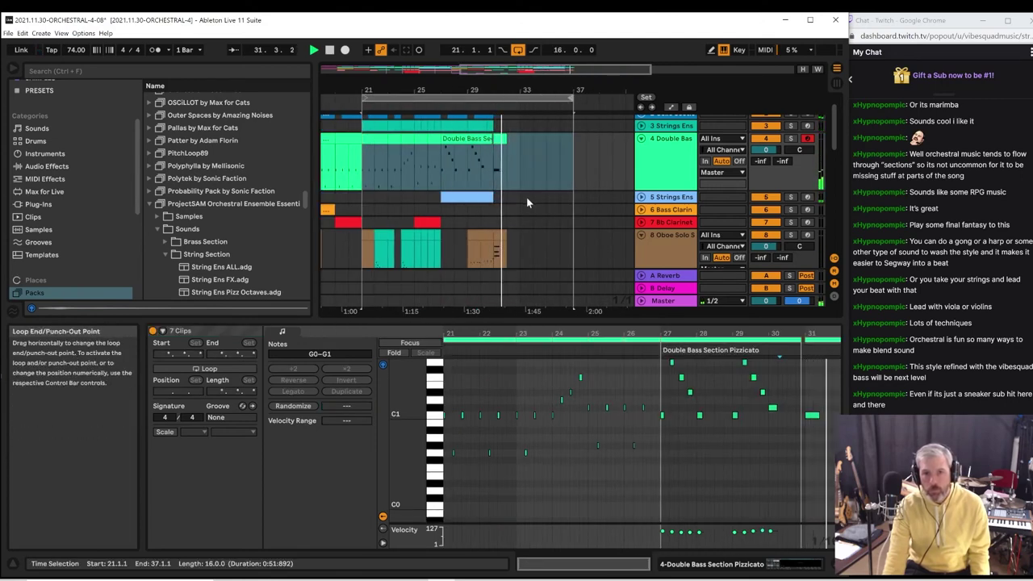
Lower the velocities of all notes in the bar-31 oboe staccato chord to about 57
left_click(498, 234)
scroll(500, 234, "down", 3)
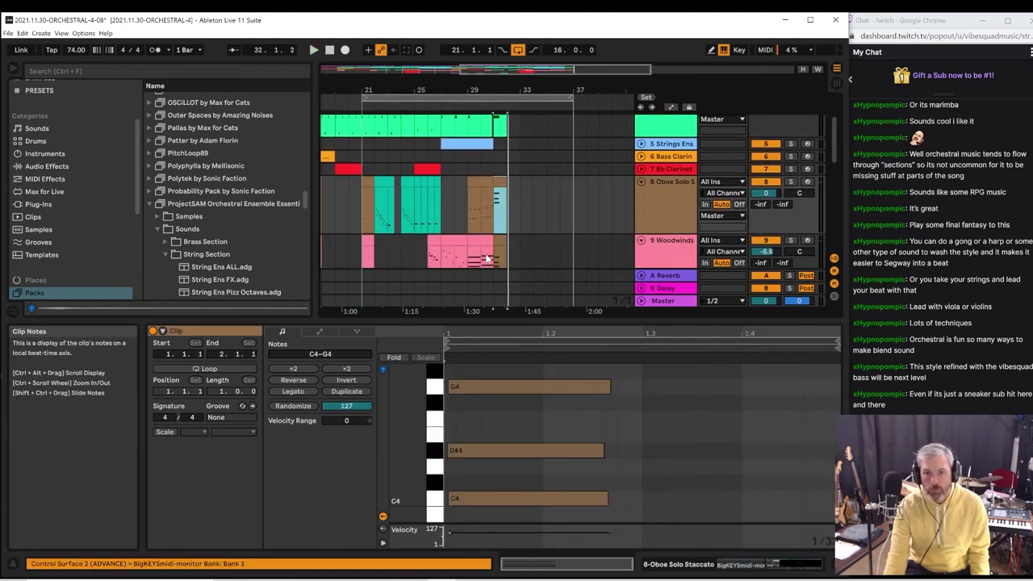
left_click(450, 531)
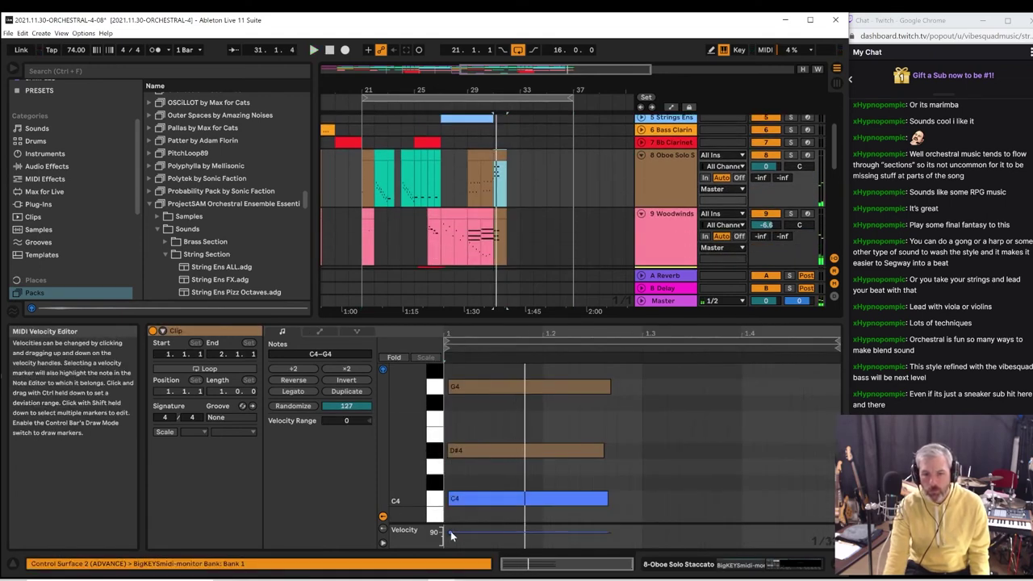
key("ctrl+a")
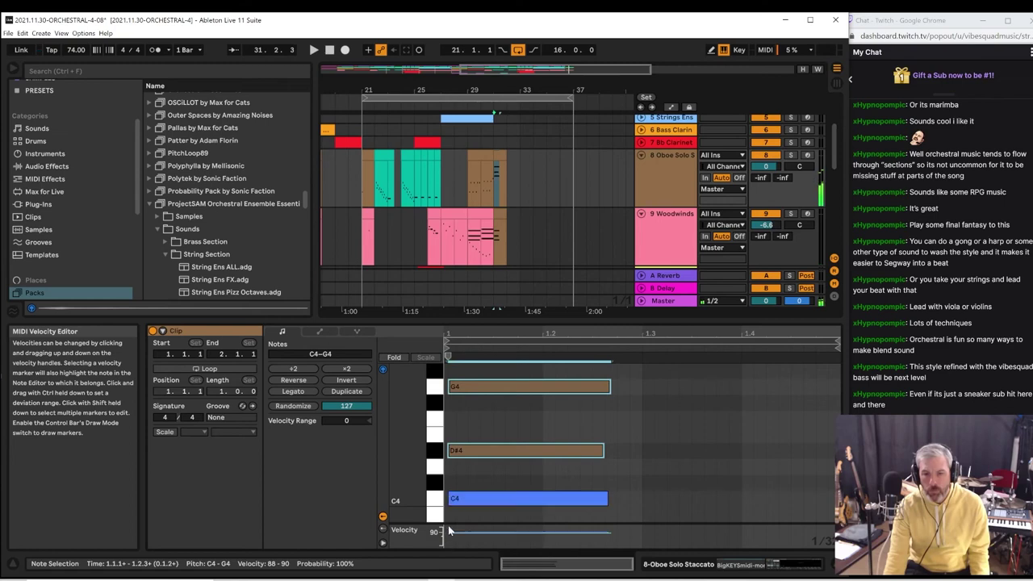
left_click_drag(450, 533, 449, 544)
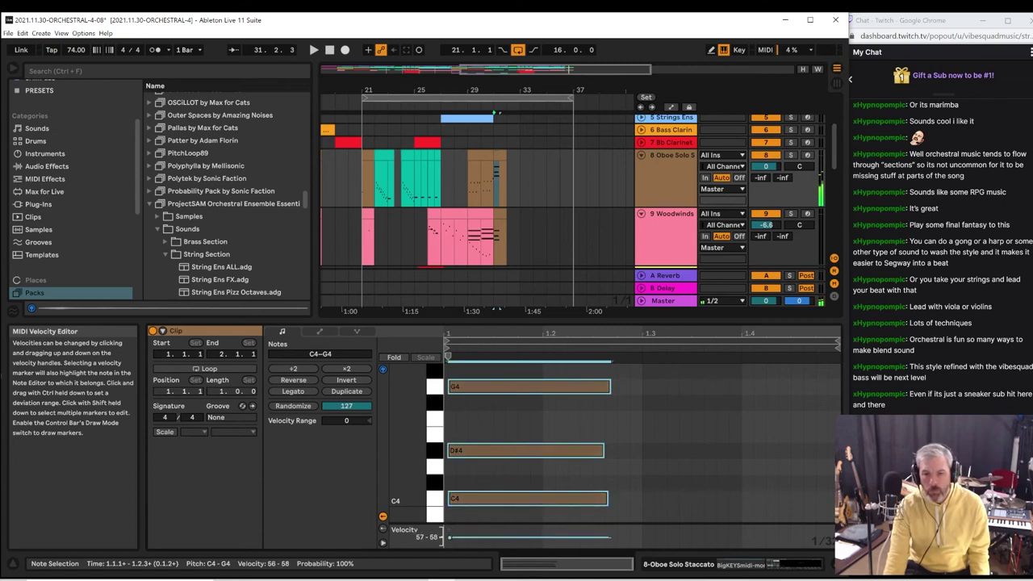
Adjust the velocities of the C3, D#3 and G3 chord in the bar-31 woodwinds clip to 49–66 and replay bar 31
left_click(497, 215)
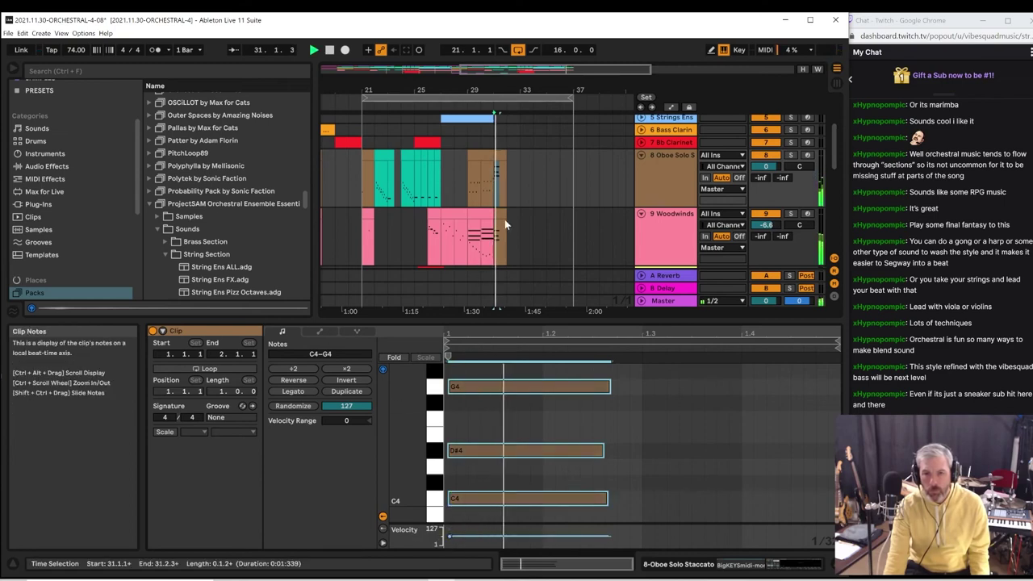
left_click(450, 531)
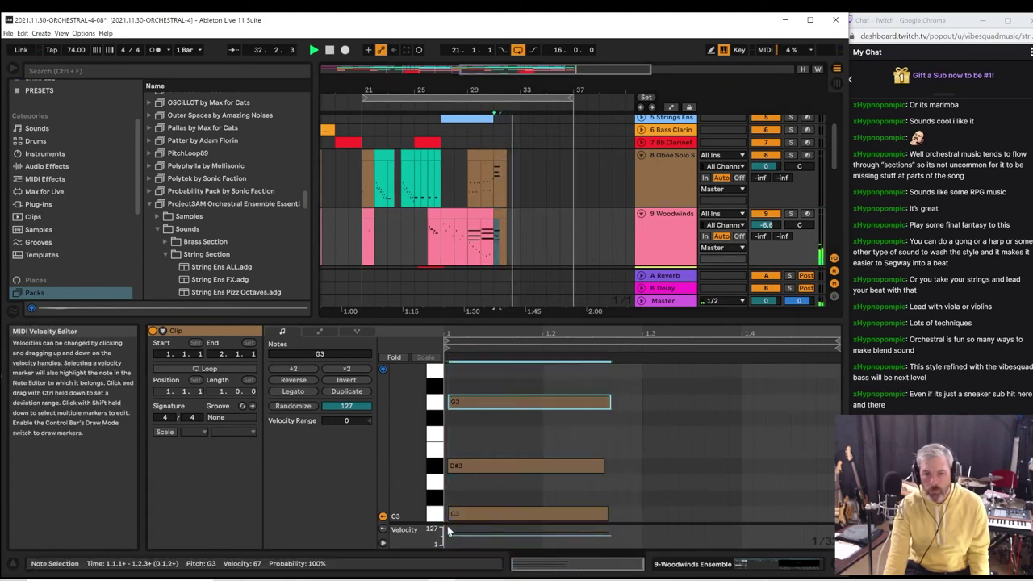
key("ctrl+a")
left_click_drag(451, 546, 449, 537)
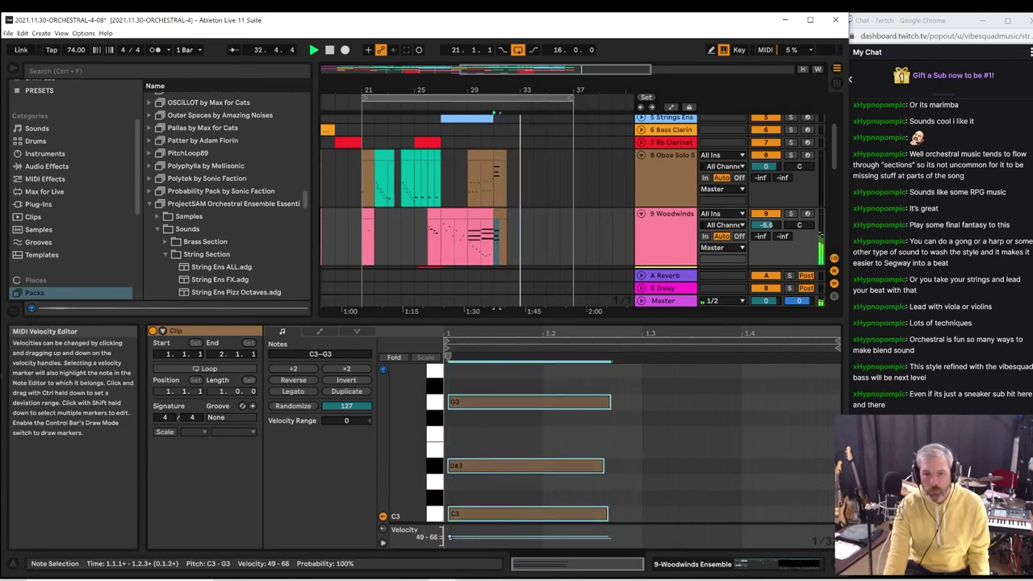
left_click(495, 197)
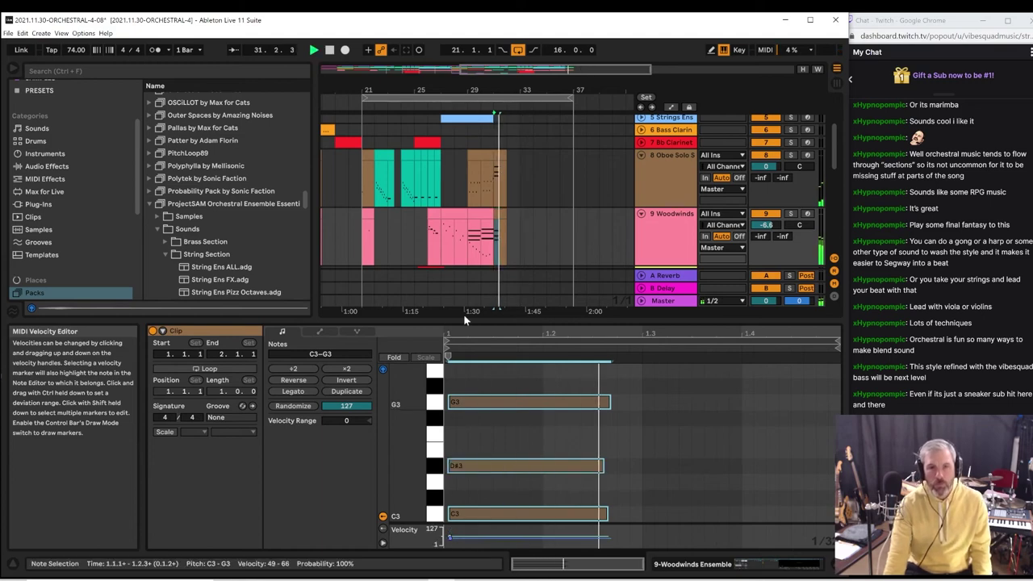
Arm the oboe solo legato track, play G2 and C3 along from 31.1.1 and capture them as a MIDI clip
scroll(517, 234, "down", 3)
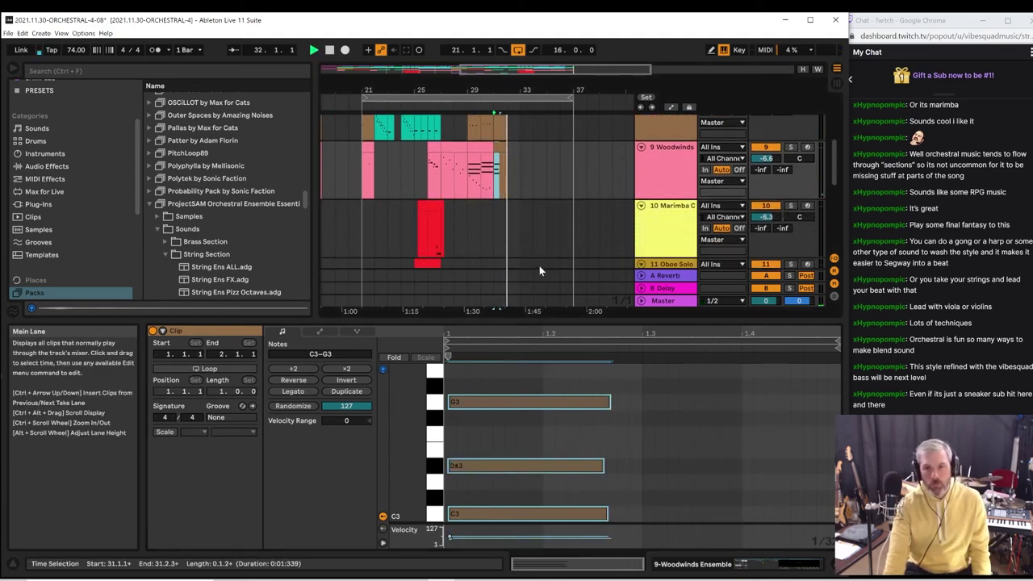
scroll(510, 246, "down", 2)
left_click(492, 253)
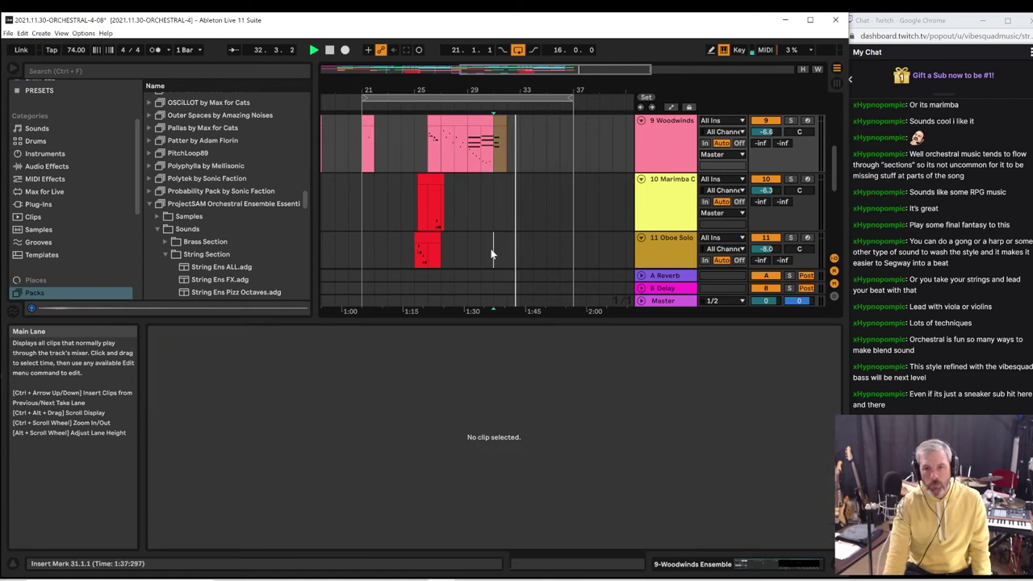
key("space")
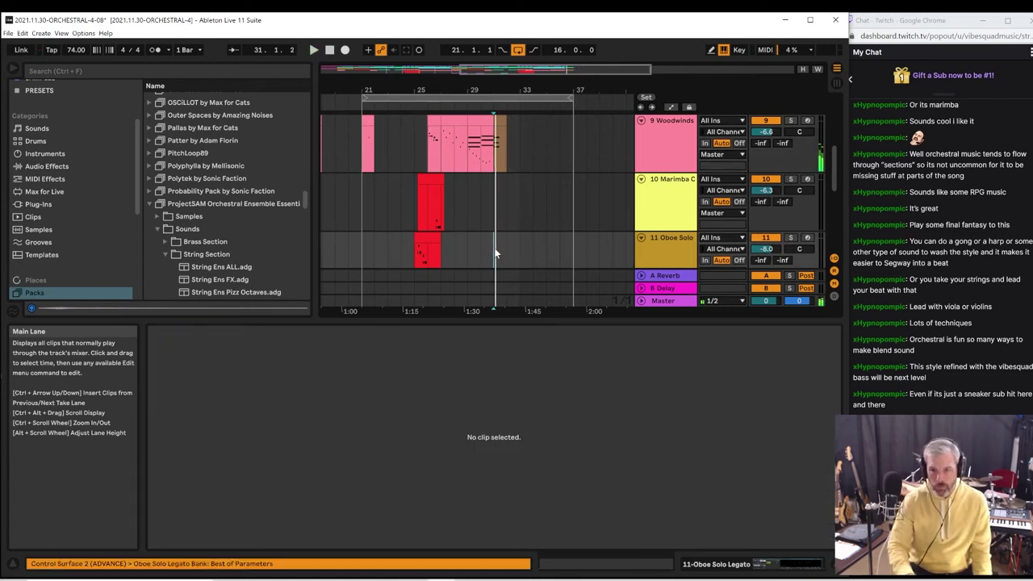
left_click(807, 237)
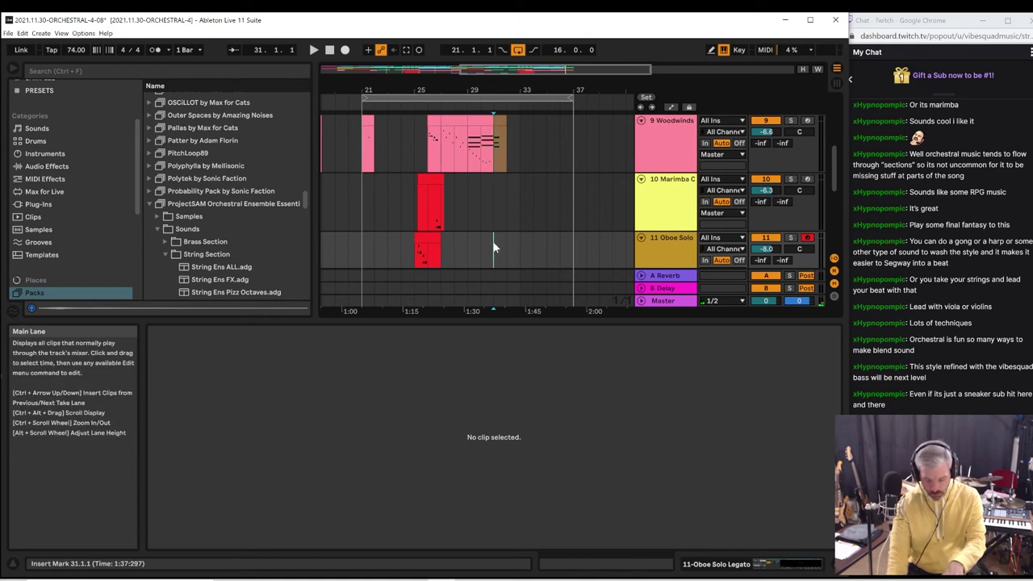
key("space")
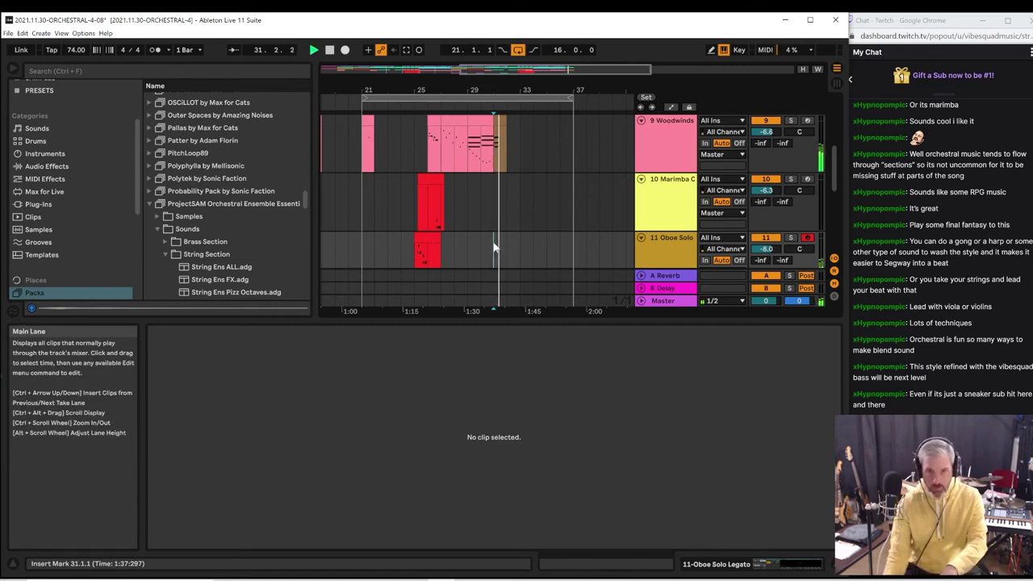
left_click(406, 49)
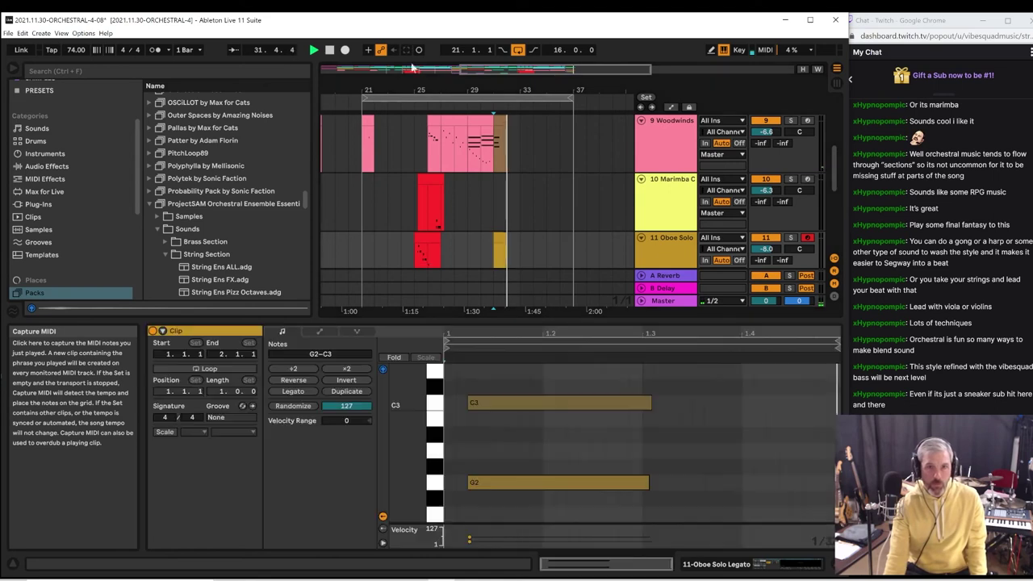
Move the captured G2 and C3 notes to the start of the oboe legato clip and shorten them to end near 1.2.3
left_click_drag(488, 379, 514, 524)
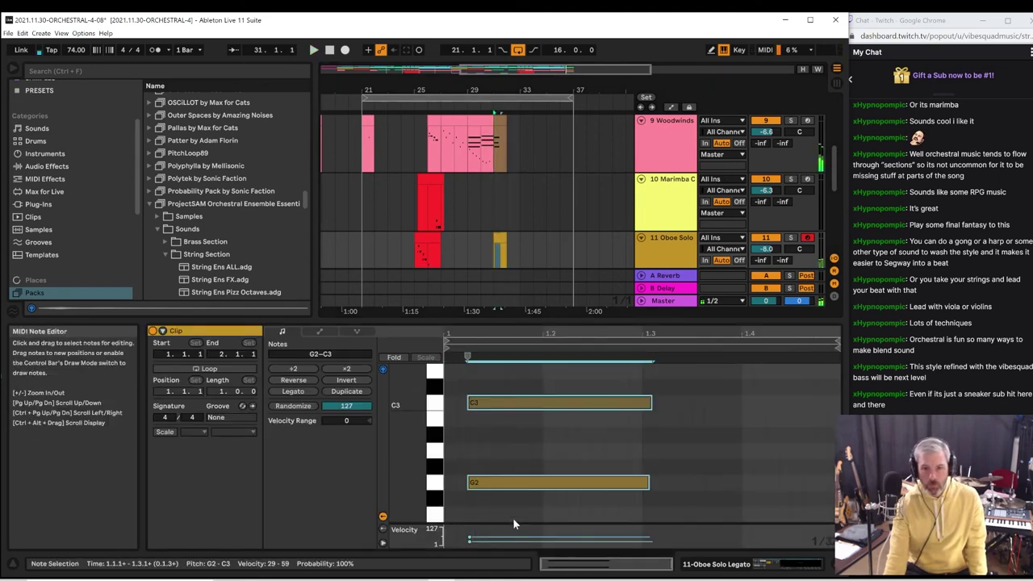
left_click_drag(478, 405, 461, 410)
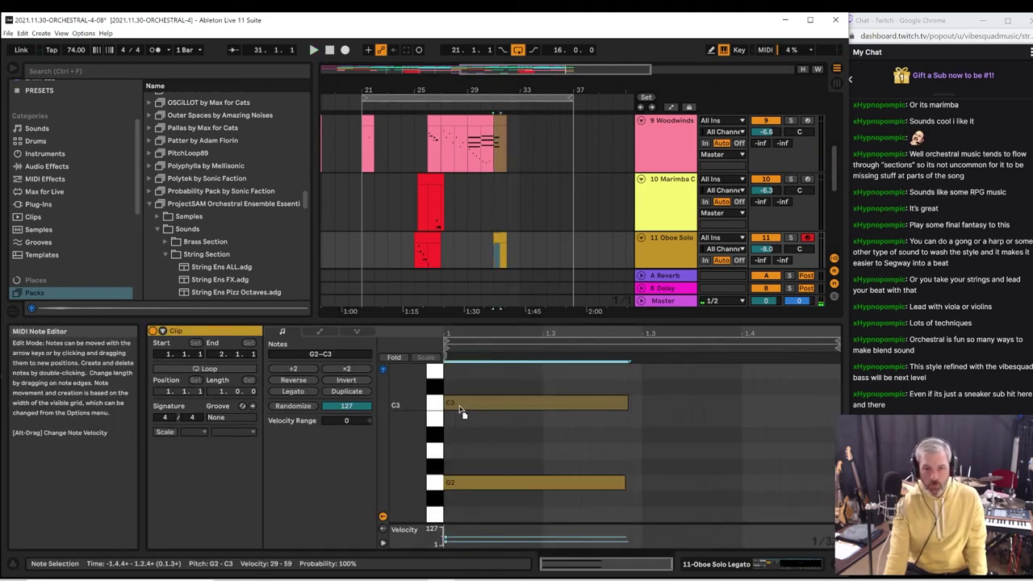
key("space")
scroll(485, 424, "down", 2)
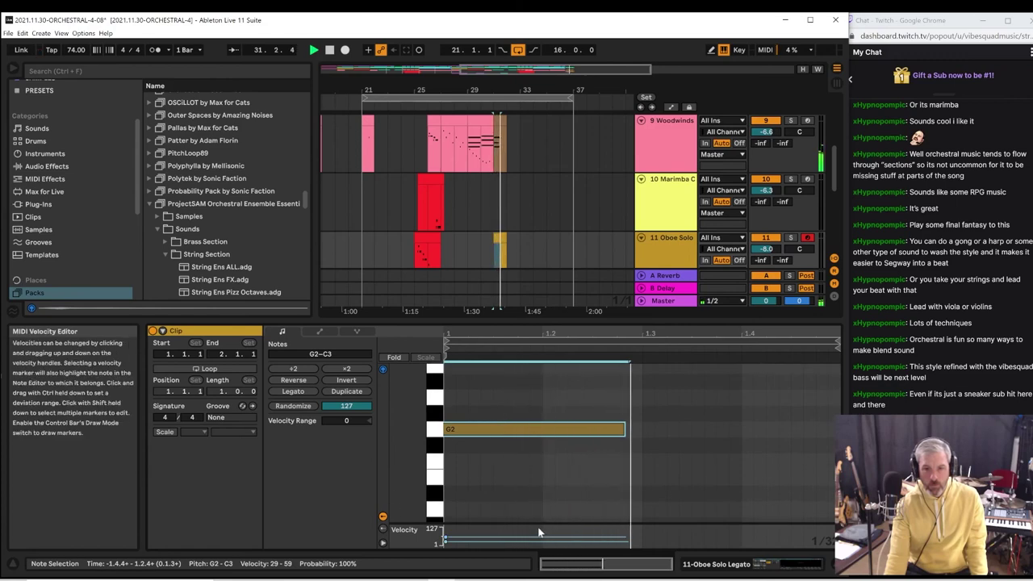
key("space")
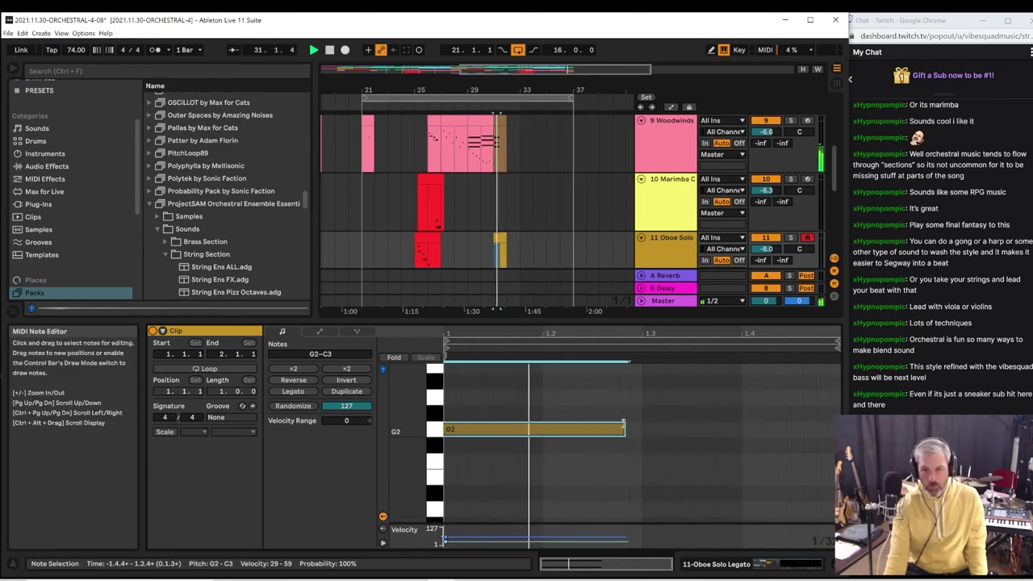
left_click_drag(624, 428, 611, 429)
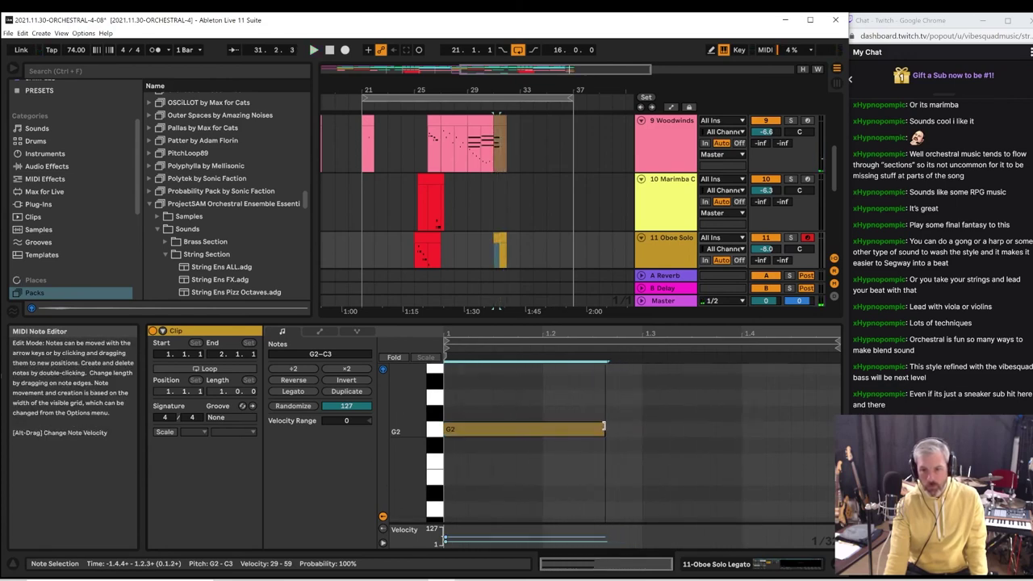
key("space")
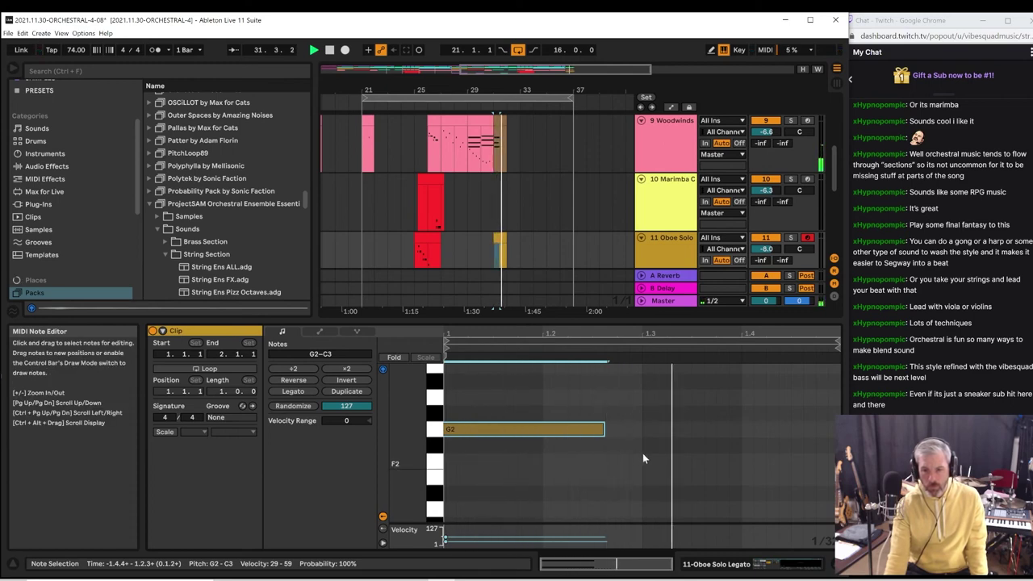
Set the arrangement loop to start at 1.1.1 with a length of 36.0.0 and play through the passage up to bar 31
left_click(406, 239)
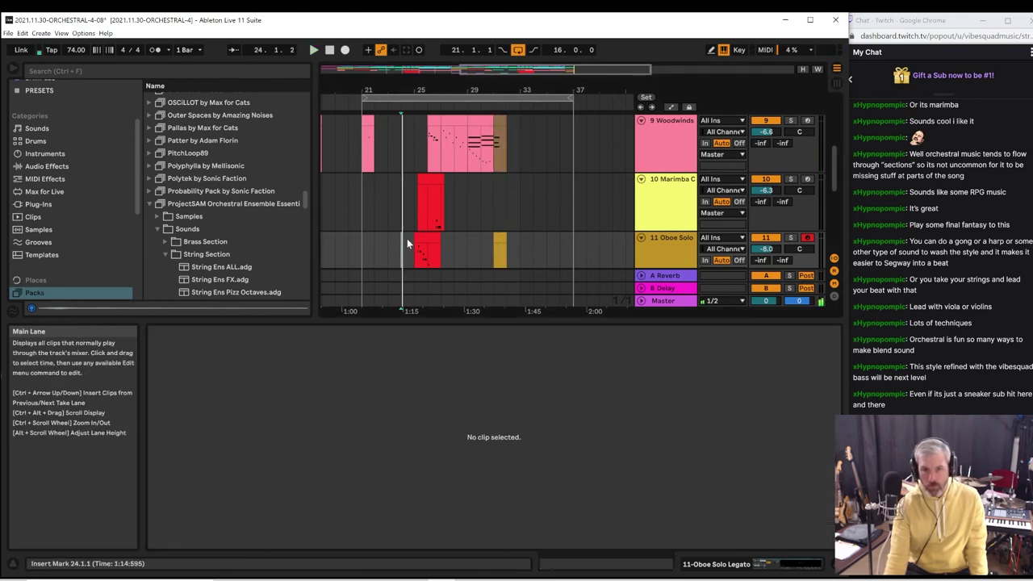
left_click_drag(462, 87, 79, 129)
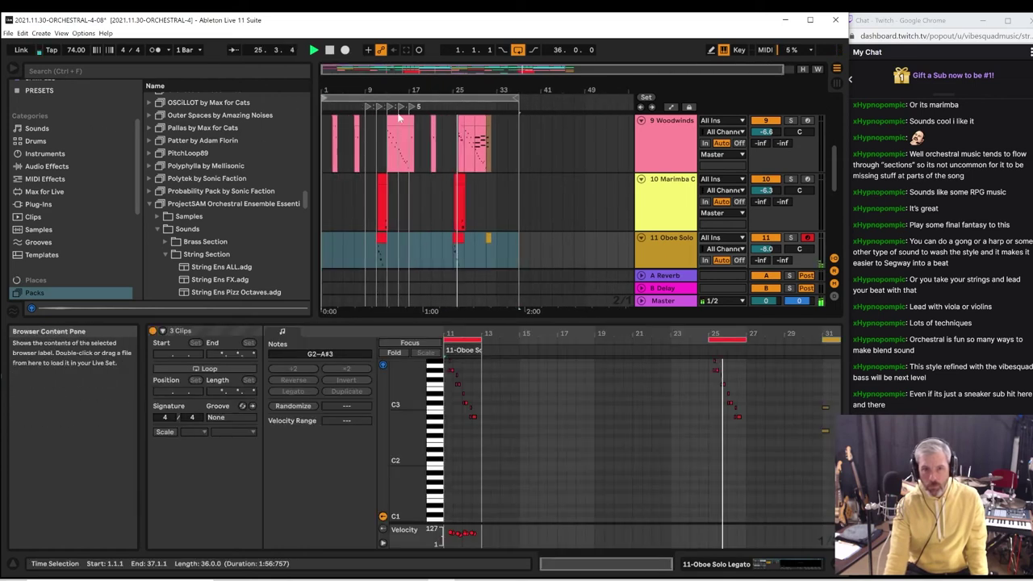
left_click_drag(477, 81, 479, 88)
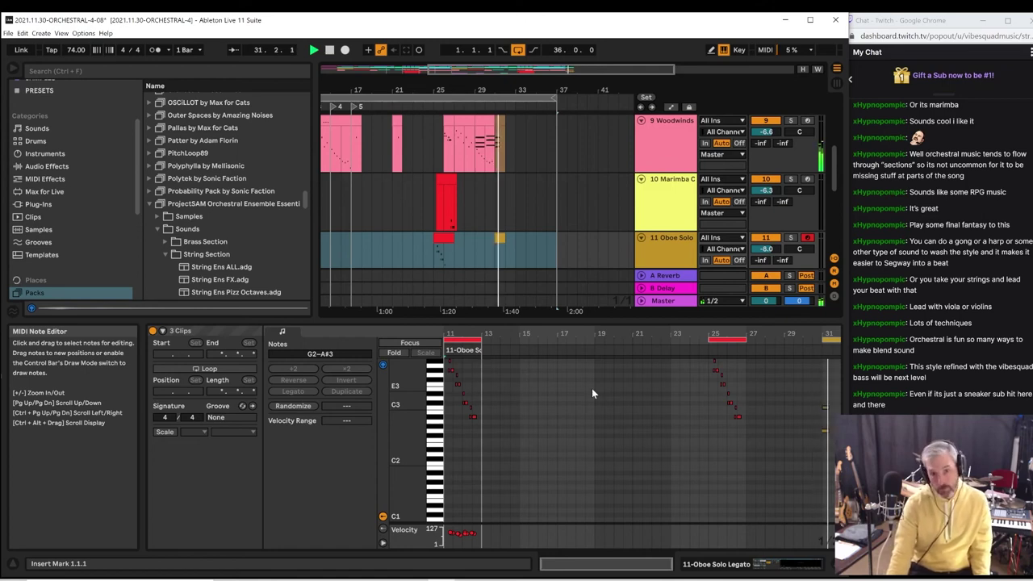
Replay bar 31 and move the oboe staccato chord clip there to the Bb clarinet section track
left_click(496, 147)
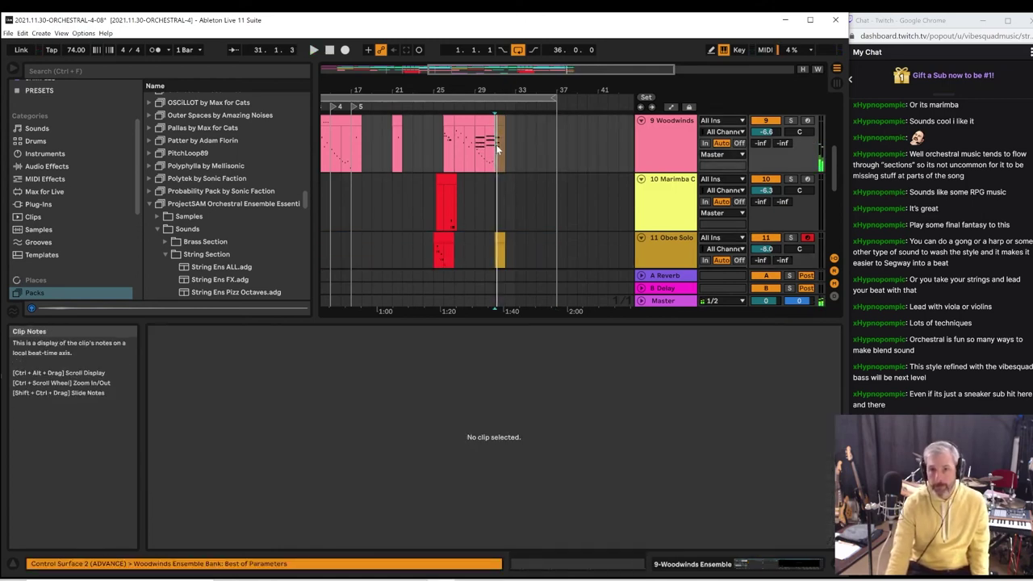
scroll(544, 235, "up", 4)
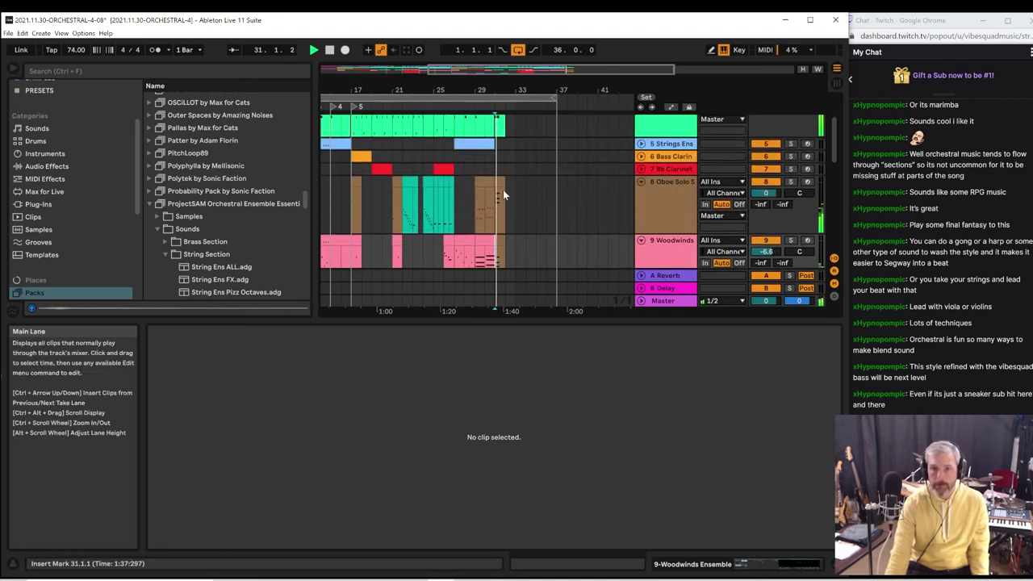
left_click(498, 181)
key("space")
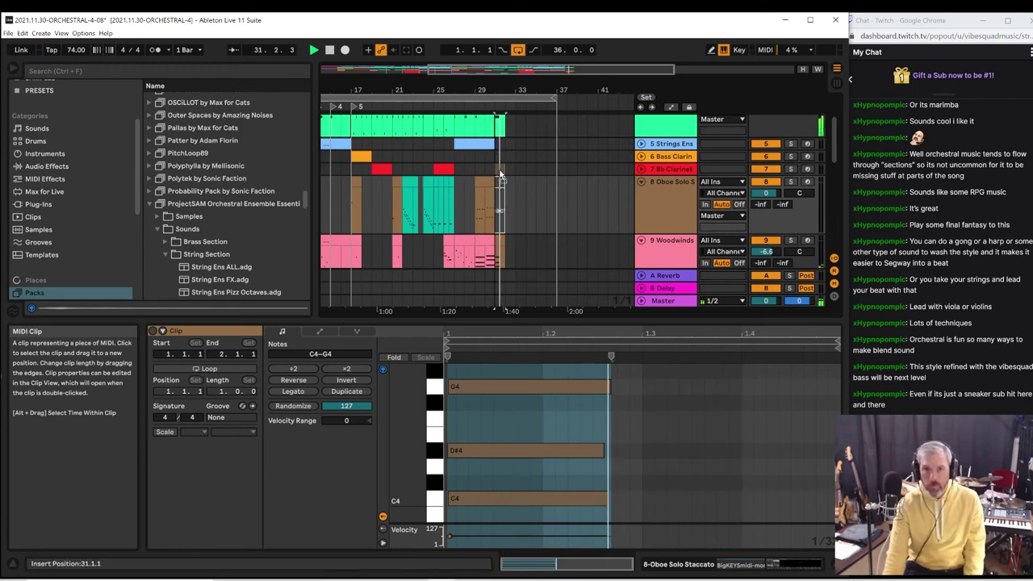
left_click(498, 167)
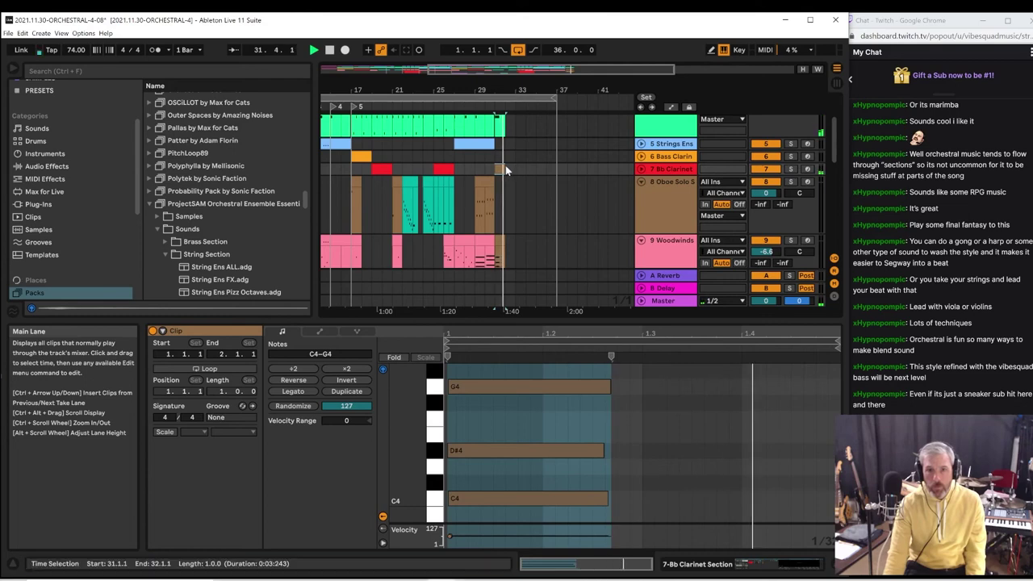
Copy the bar-31 chord clip from the Bb clarinet track up to the Strings Ensemble Pizzicato track and replay the passage into it
key("Up")
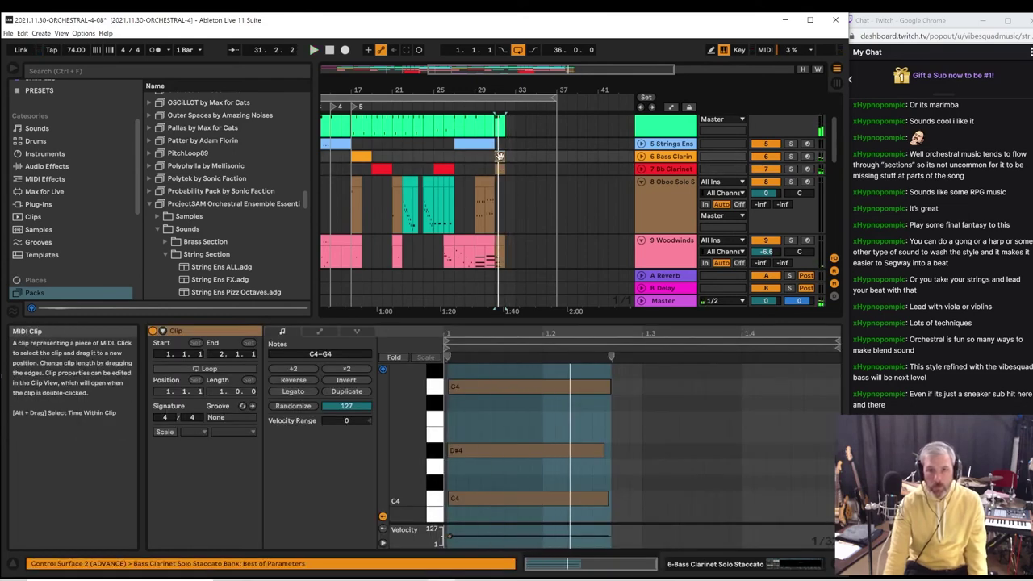
key("Up")
key("space")
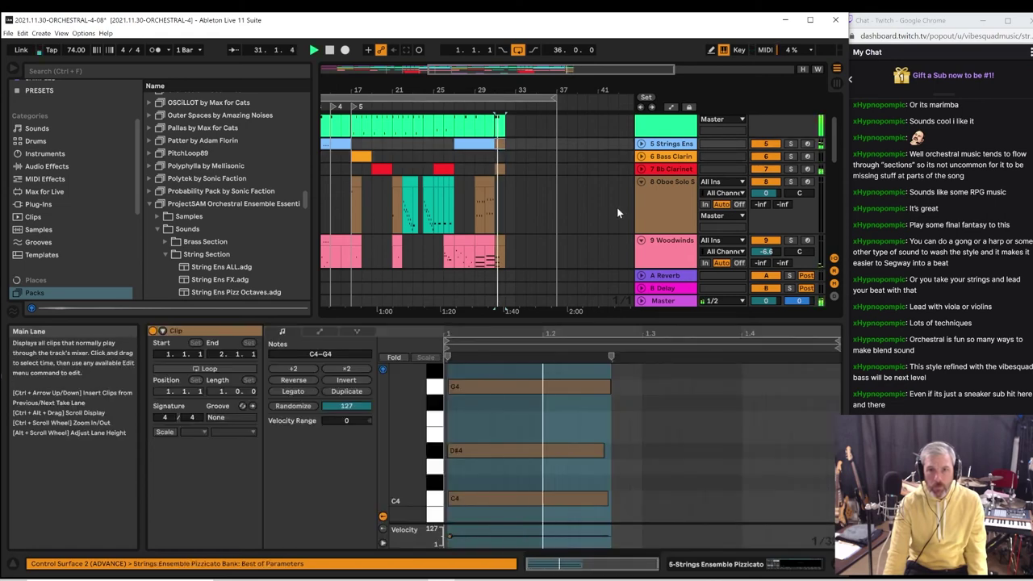
left_click(487, 154)
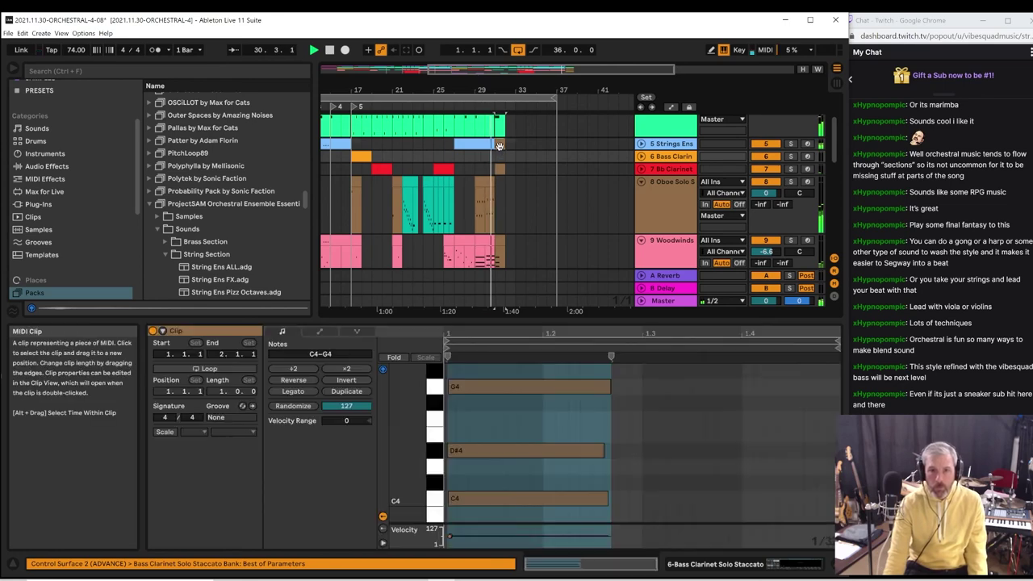
left_click(484, 145)
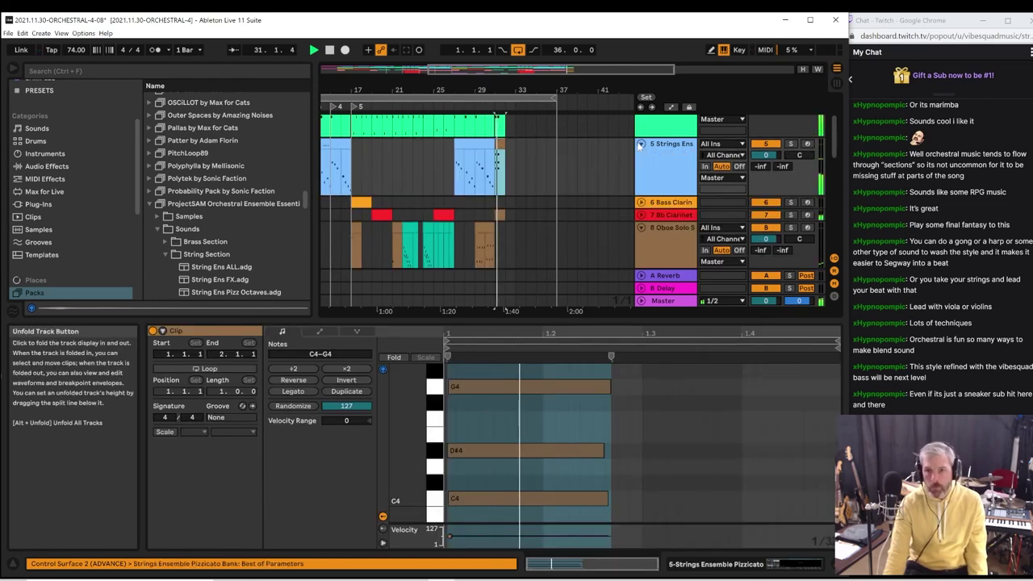
Transpose all chord notes in the bar-31 strings pizzicato clip down two octaves to C2, D#2 and G2
key("Right")
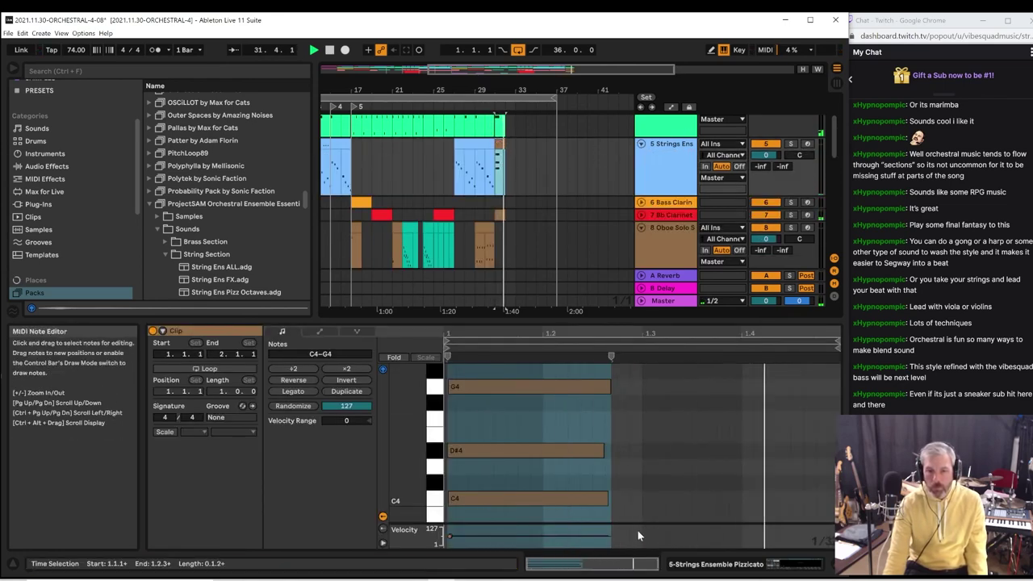
left_click_drag(614, 517, 530, 360)
key("shift+Down")
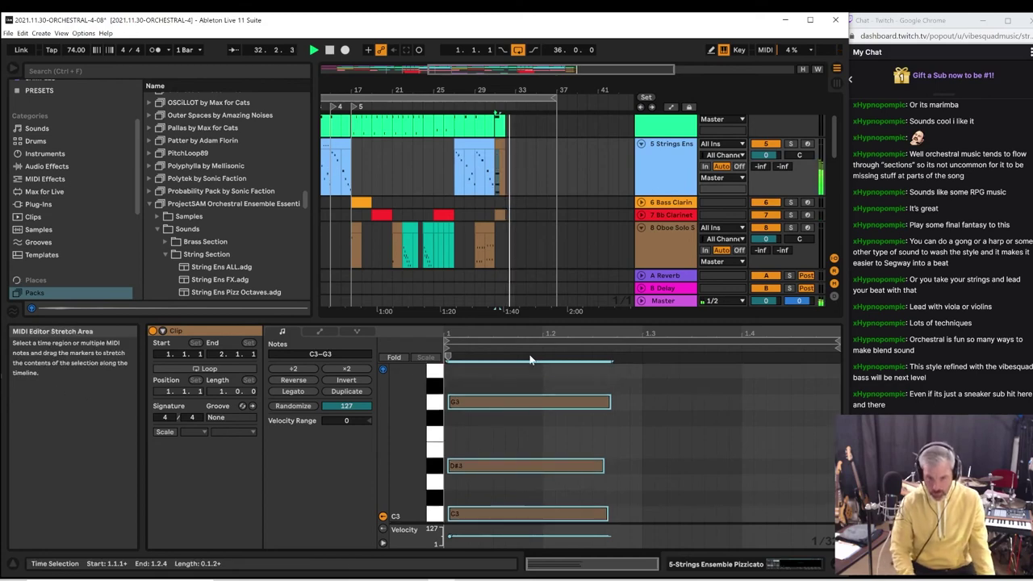
key("space")
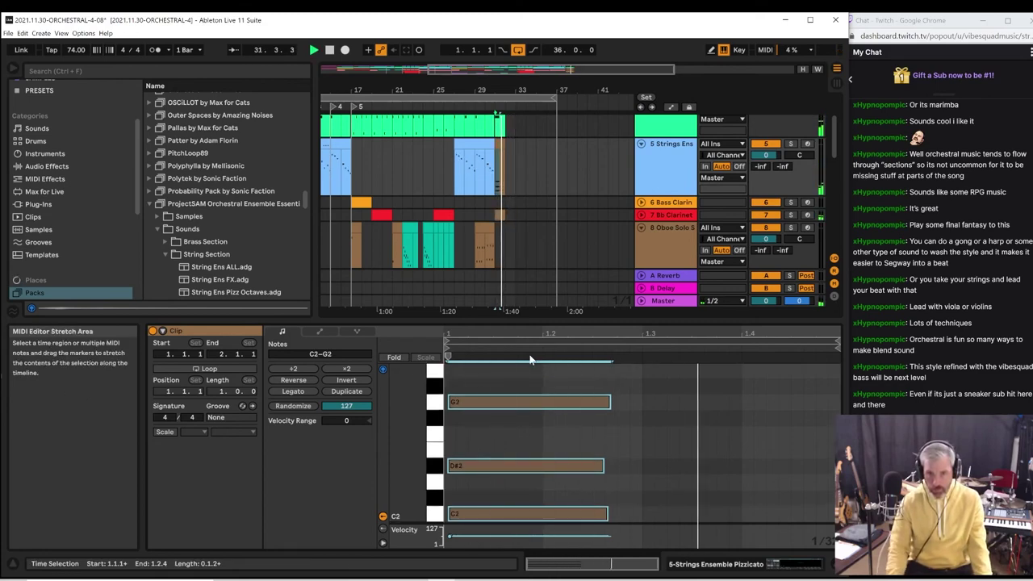
Replay the passage from bar 28 into the chord, stop, and shorten the arrangement loop length to 32.0.0
left_click(468, 185)
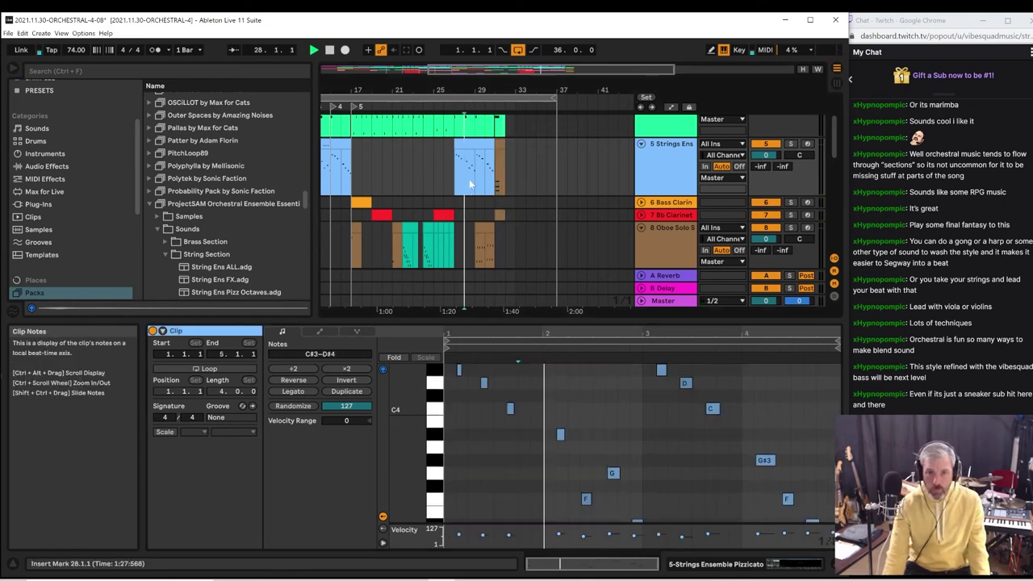
left_click(486, 166)
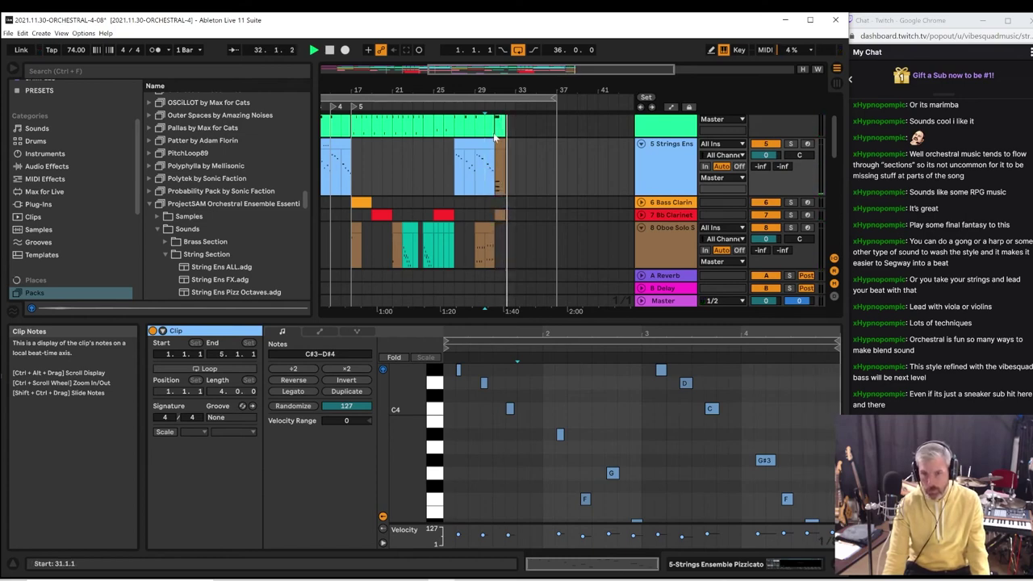
left_click_drag(547, 97, 512, 108)
left_click(511, 107)
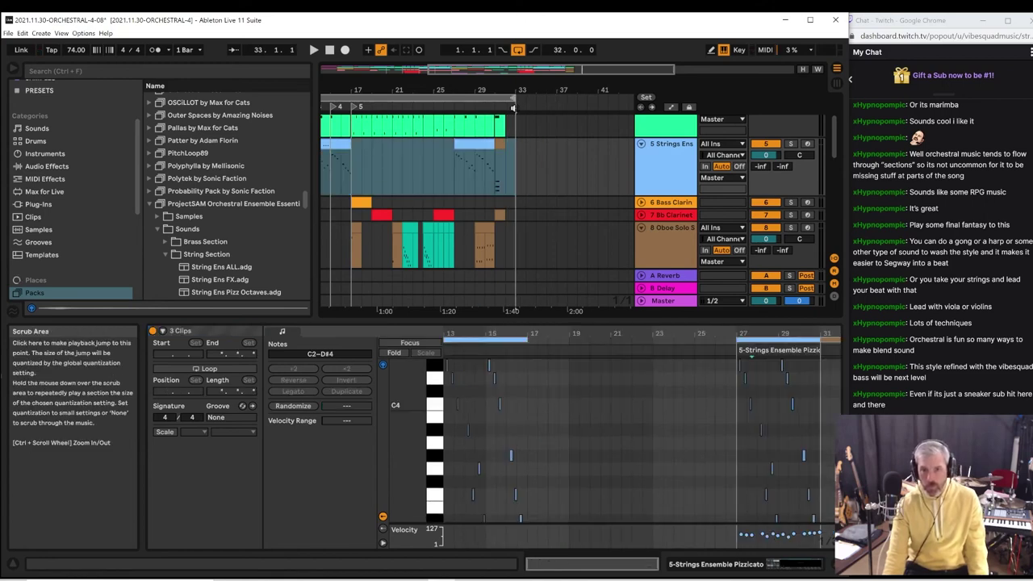
Save the set as a new version named 2021.11.30-ORCHESTRAL-4-09
left_click(13, 37)
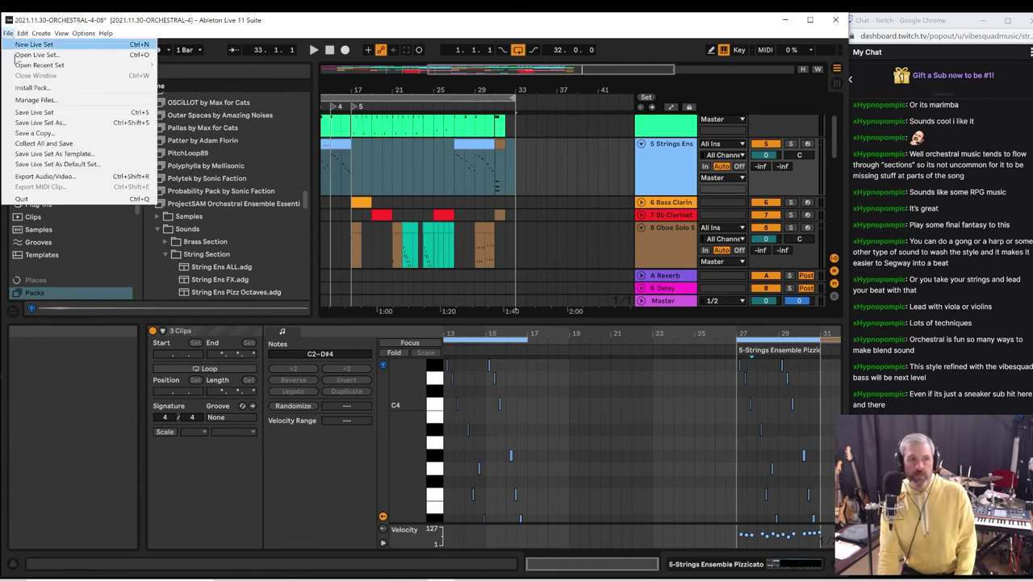
left_click(32, 123)
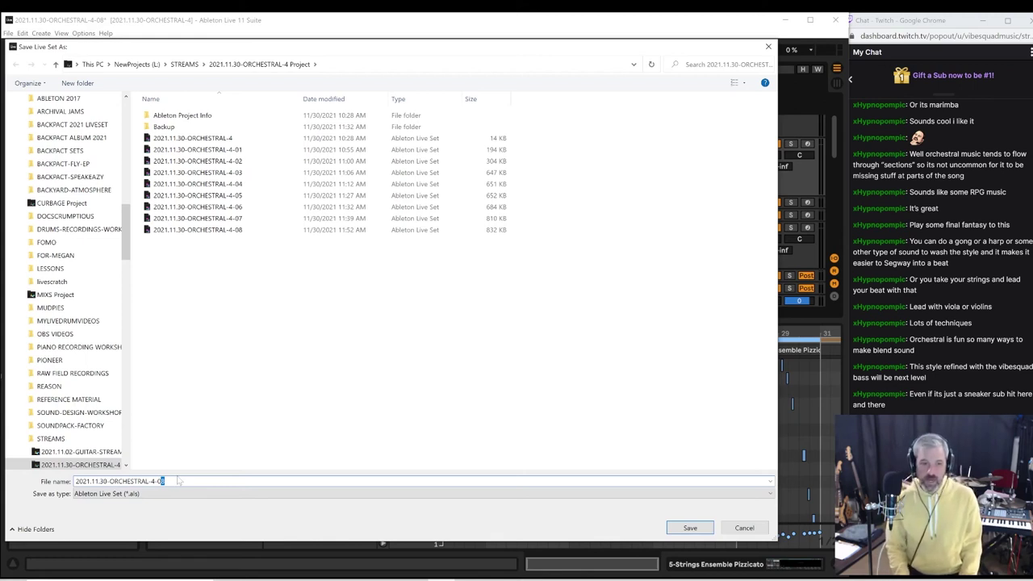
key("Return")
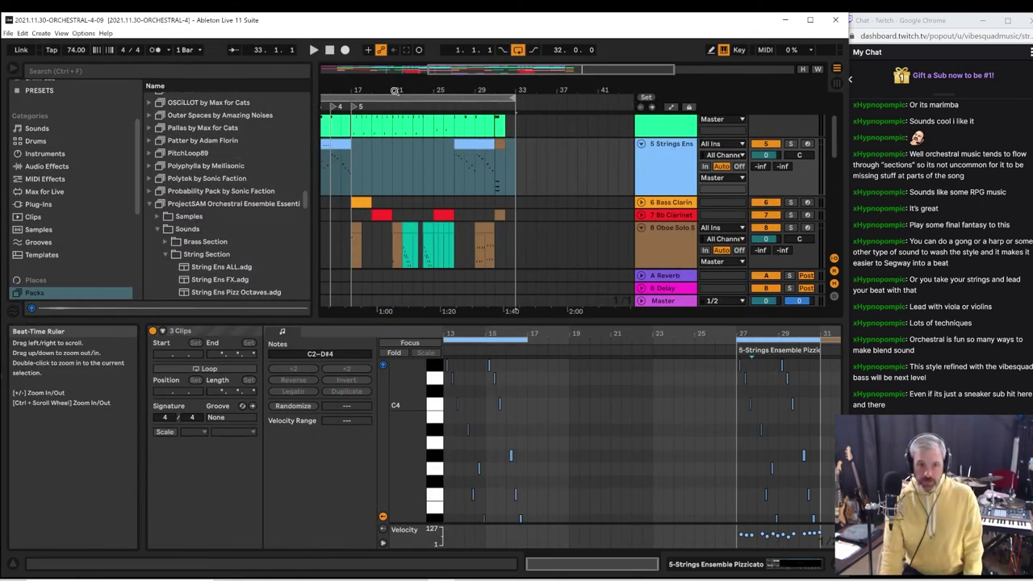
Fold all the unfolded tracks, from the double bass to the string ensemble on track 14, into a compact arrangement overview
left_click_drag(395, 90, 388, 64)
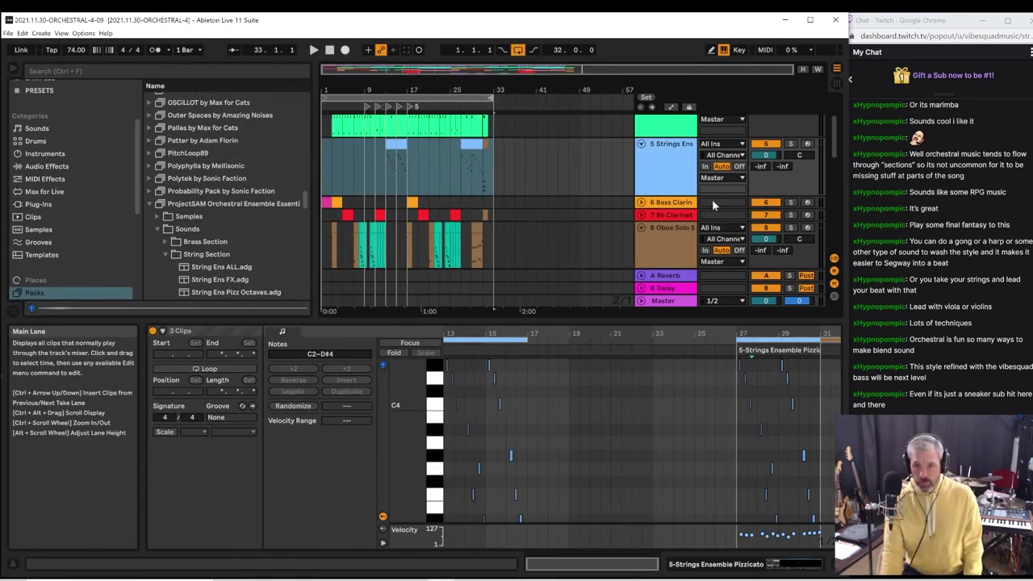
left_click(641, 143)
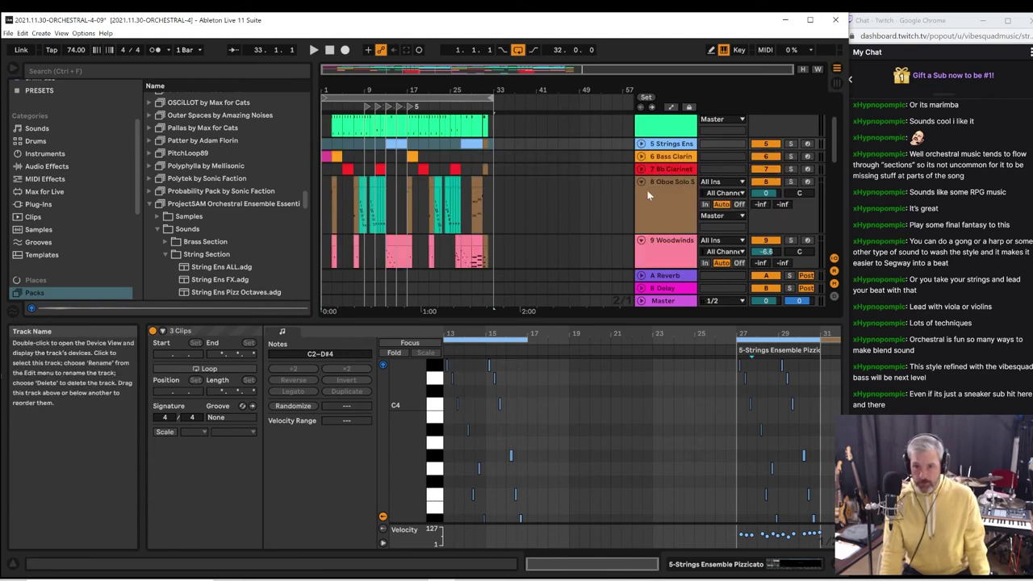
left_click(641, 180)
left_click(641, 196)
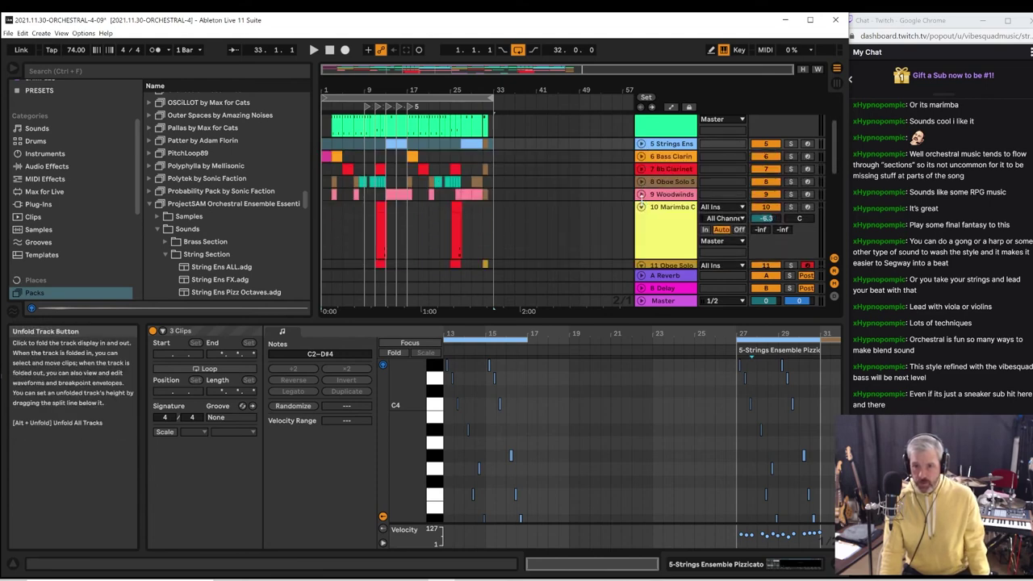
left_click(641, 208)
left_click(639, 220)
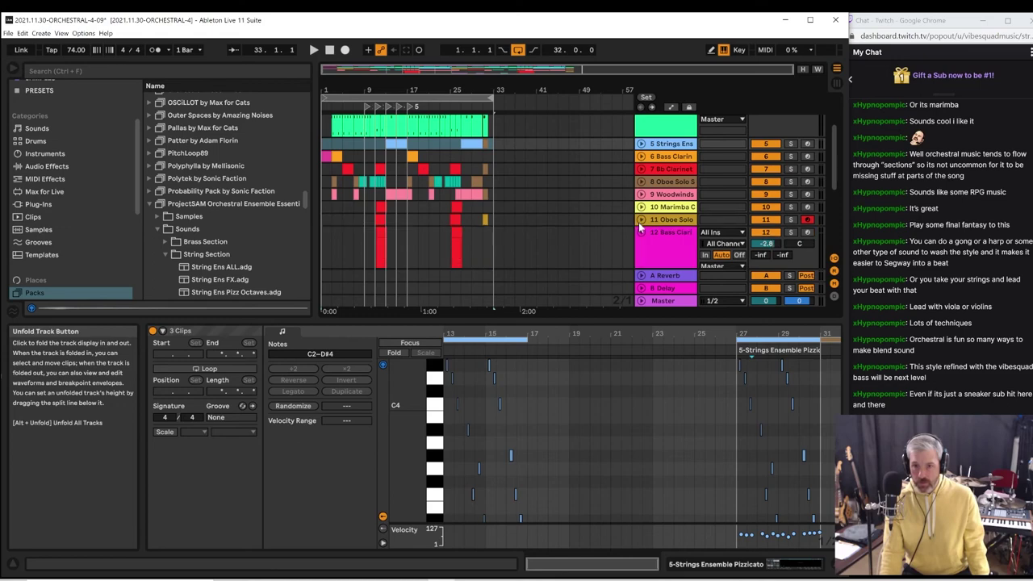
left_click(641, 233)
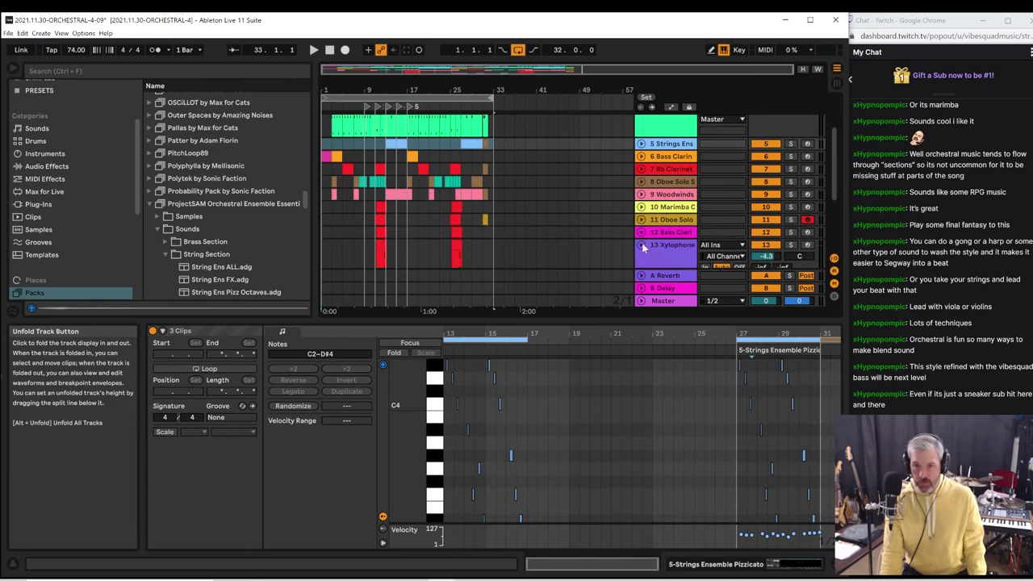
left_click(641, 245)
scroll(650, 231, "down", 3)
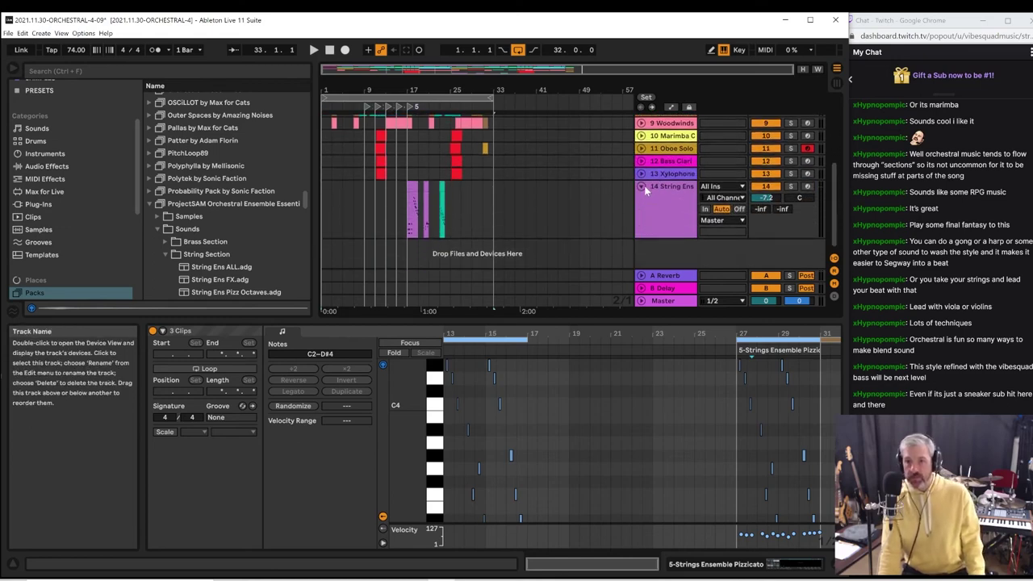
left_click(643, 187)
scroll(823, 136, "up", 5)
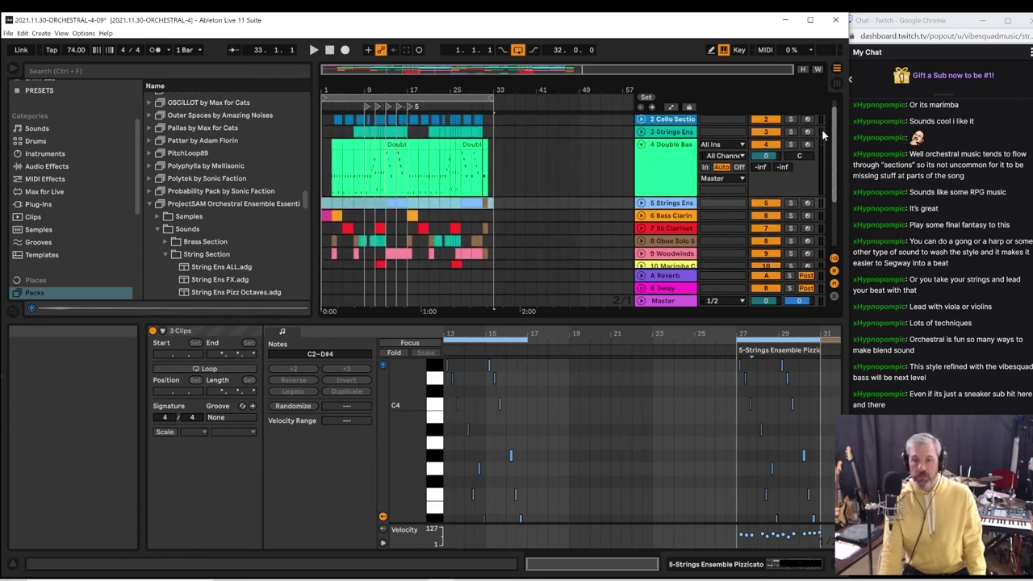
left_click(653, 127)
left_click(640, 149)
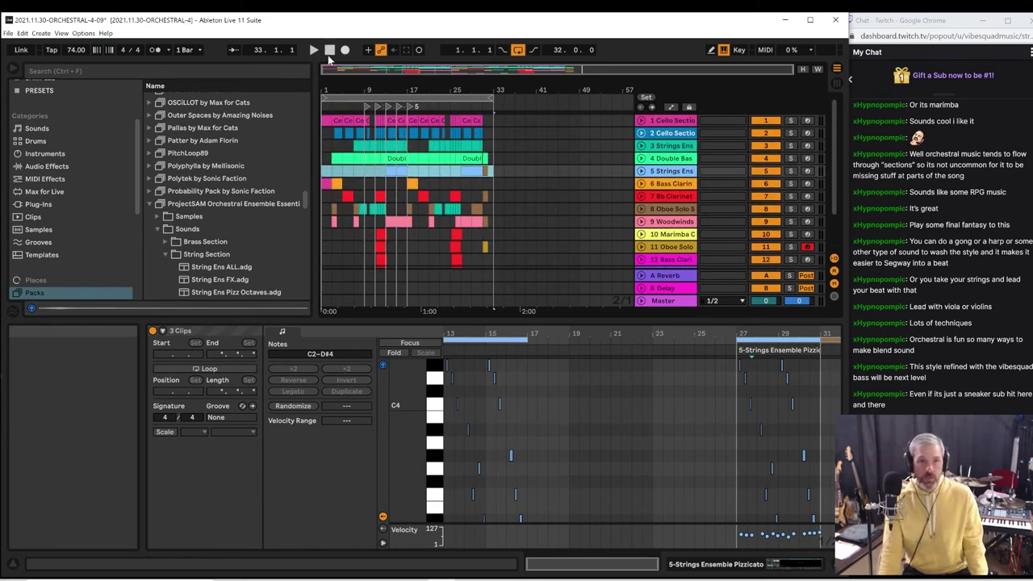
Return the arrangement position to 1.1.1 and save the current set
left_click(328, 55)
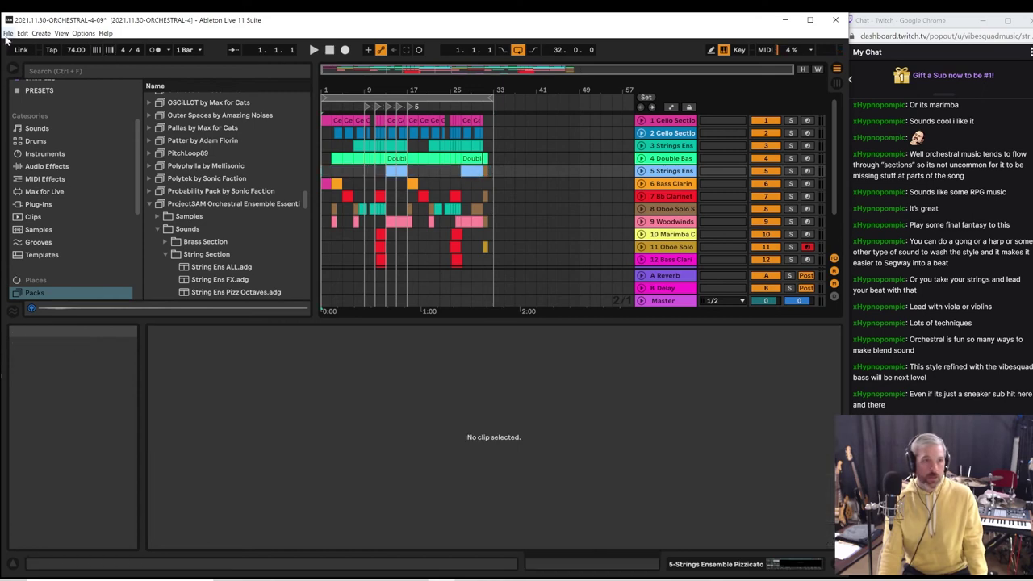
left_click(6, 33)
left_click(32, 114)
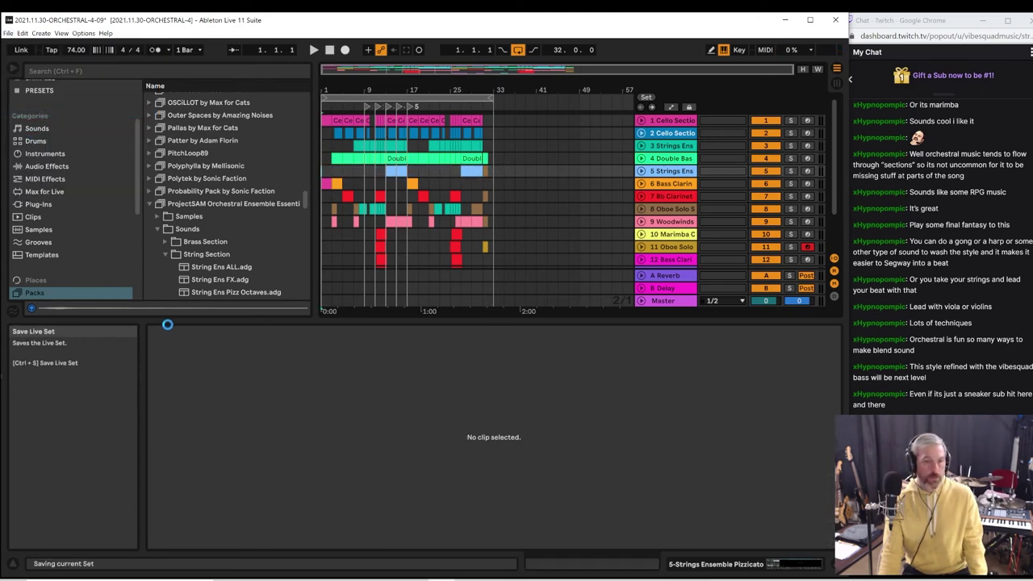
Hide the clip detail area, narrow the browser to widen the arrangement, and unfold all tracks during playback
left_click_drag(167, 317, 188, 503)
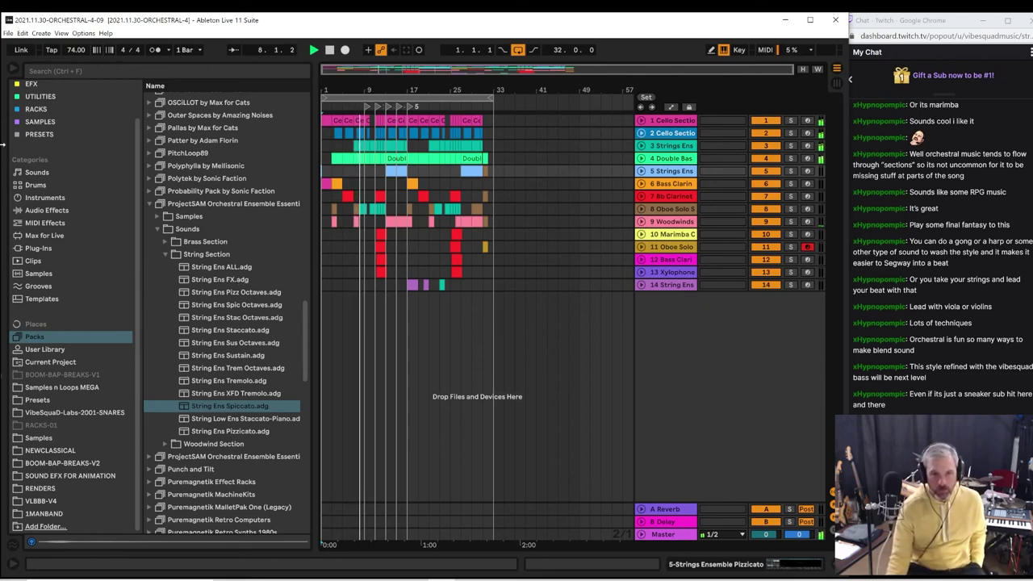
left_click_drag(360, 88, 250, 171)
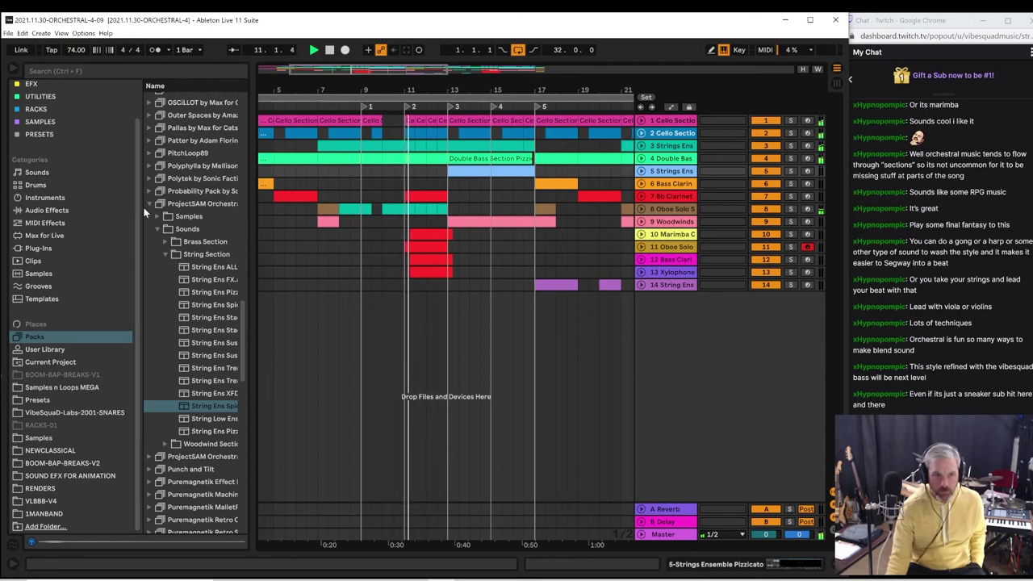
left_click_drag(142, 207, 125, 207)
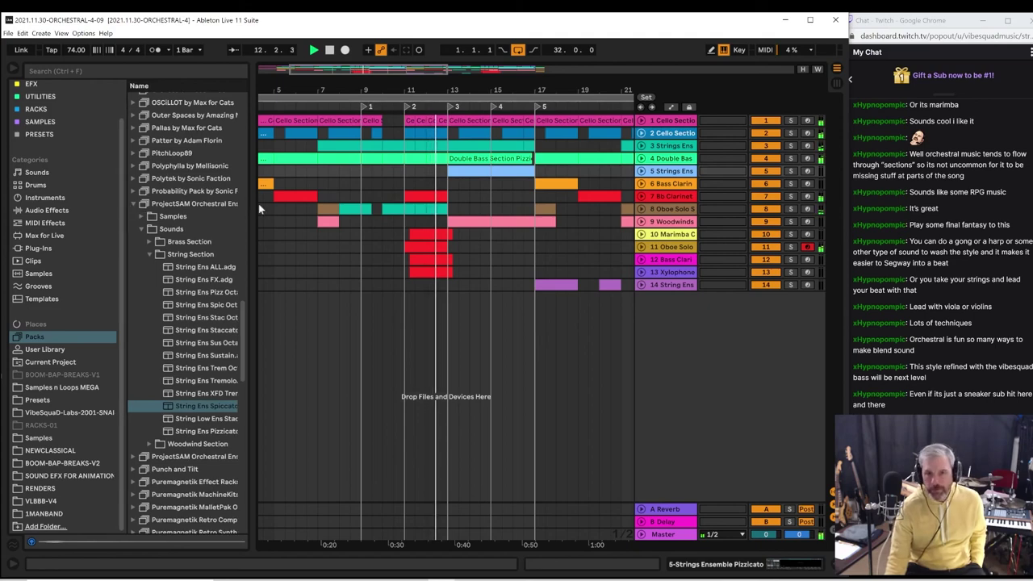
left_click(641, 247, "alt")
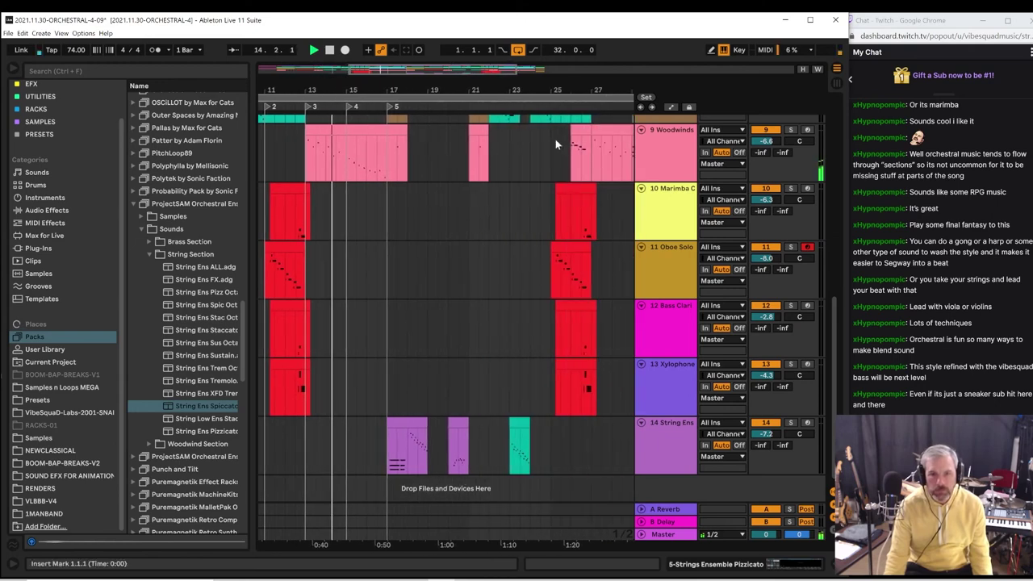
left_click_drag(838, 317, 839, 113)
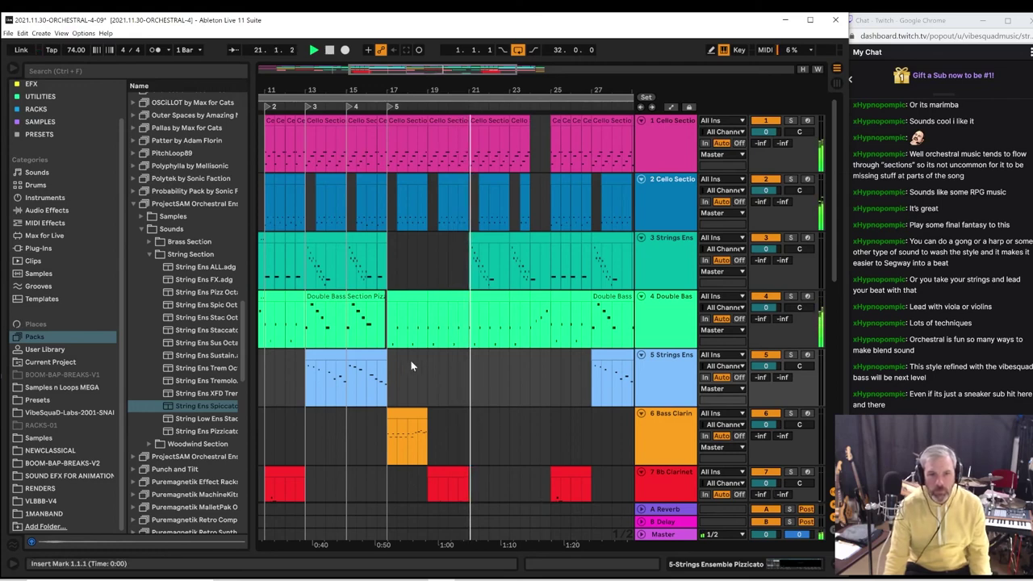
Try deactivating the double bass segment from 17.2.1 to 17.3.1, audition it from 17.1.1, and reactivate the segment
left_click(388, 339)
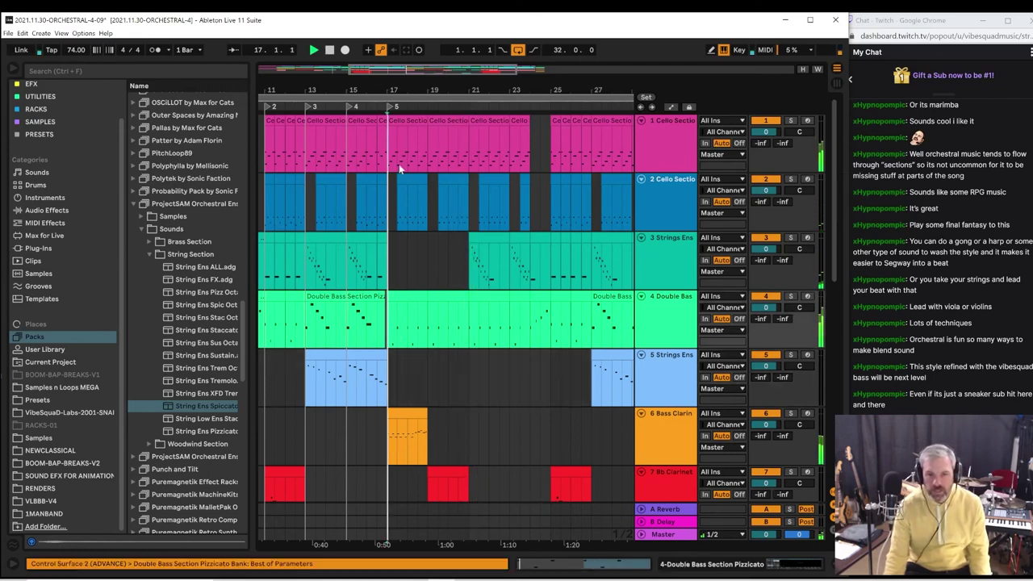
left_click_drag(376, 92, 412, 77)
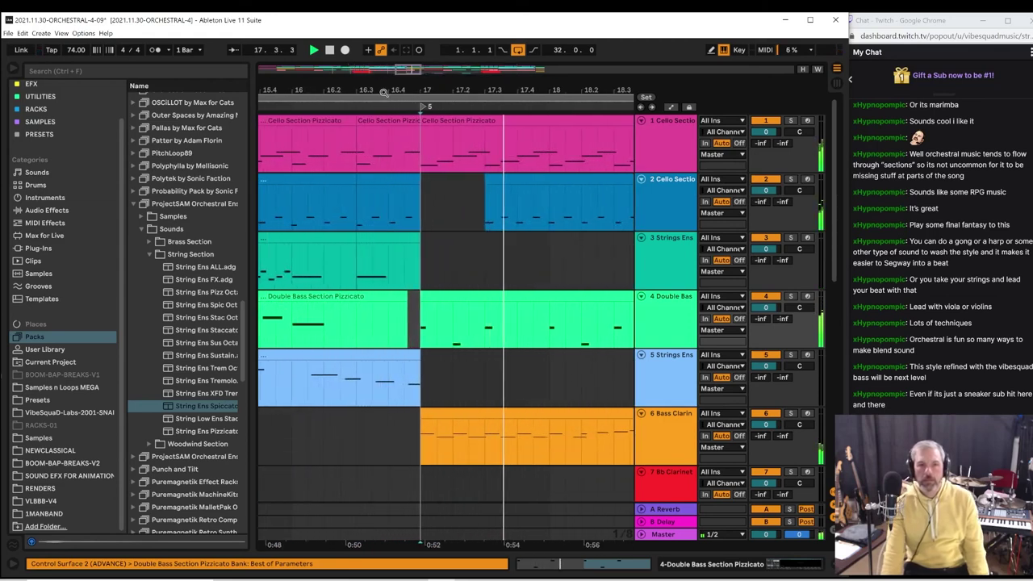
left_click_drag(452, 343, 481, 343)
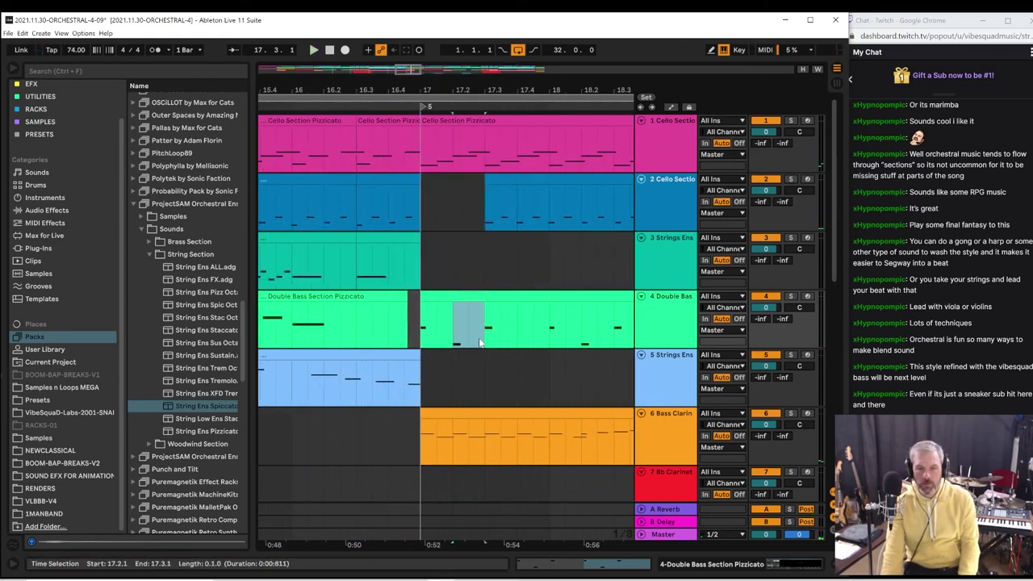
left_click(427, 321)
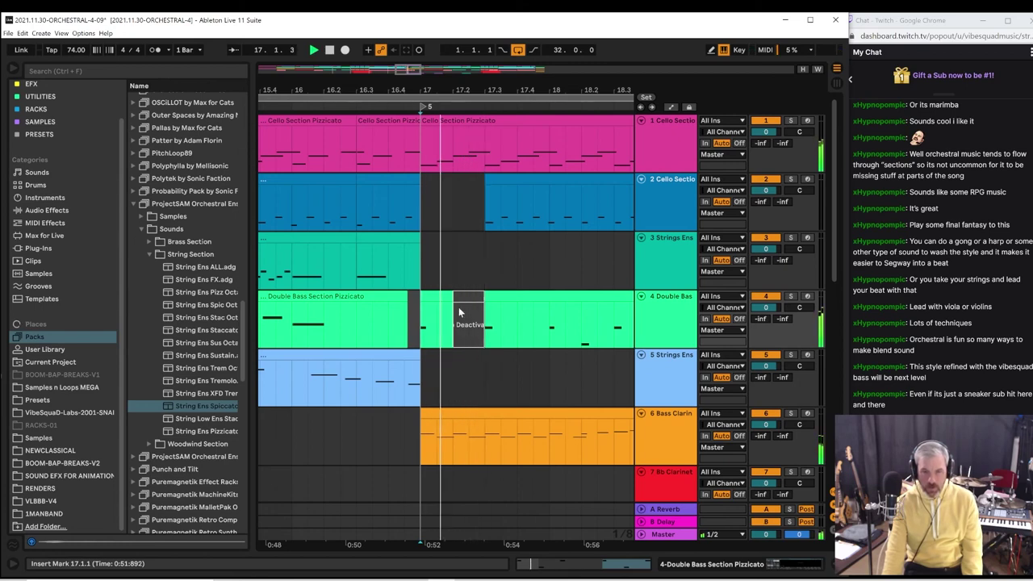
left_click(458, 300)
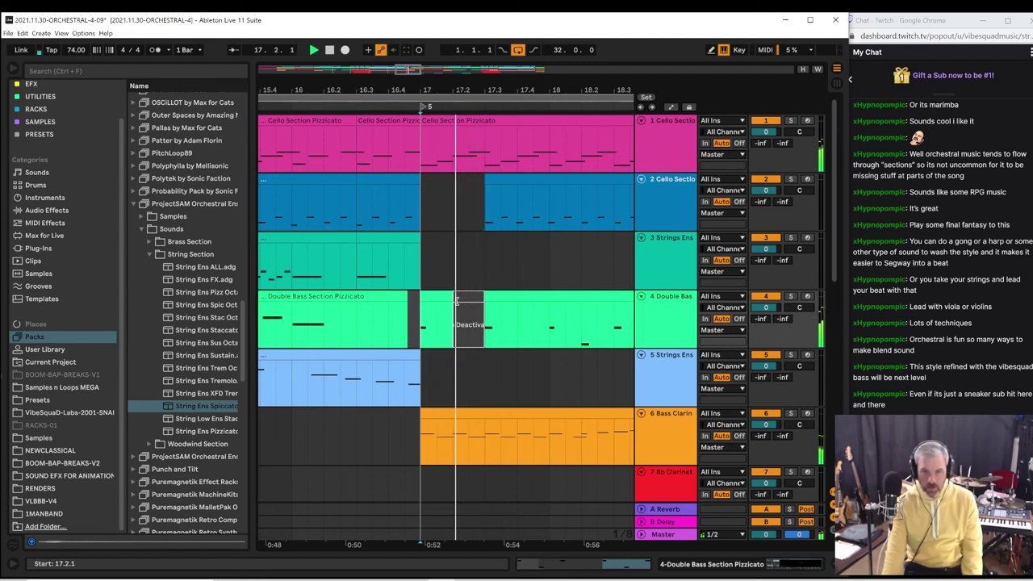
left_click(458, 408)
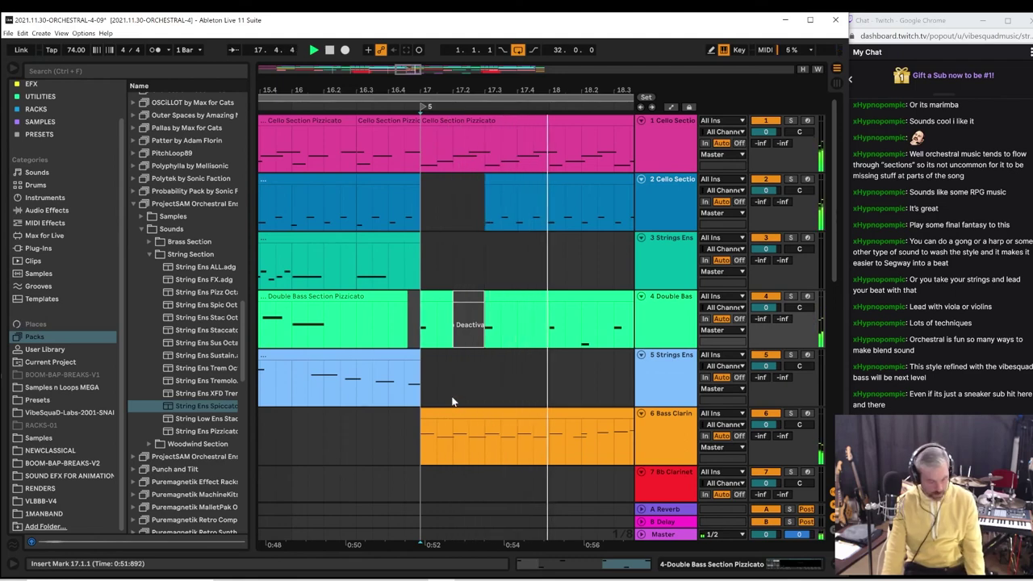
left_click(460, 318)
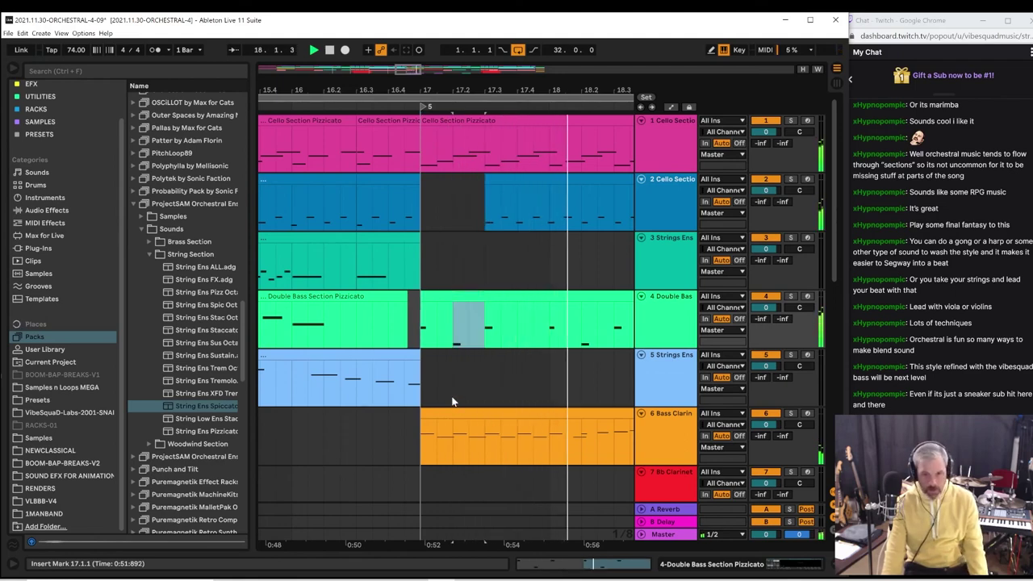
Audition the bar 17 passage and set the playback start to 17.1.1 at the string ensemble clip on track 14
left_click(437, 179)
scroll(436, 278, "down", 10)
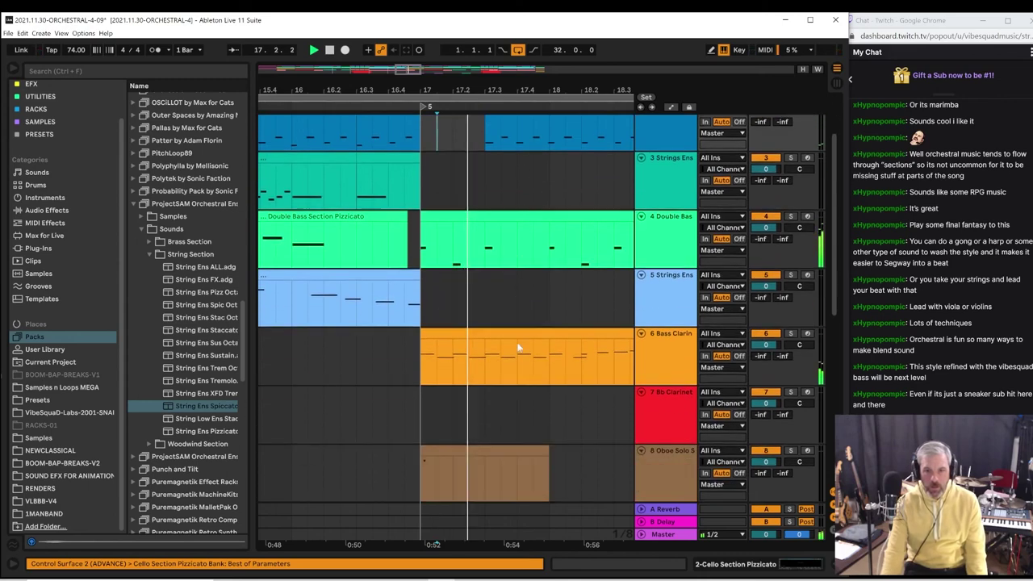
scroll(500, 359, "down", 3)
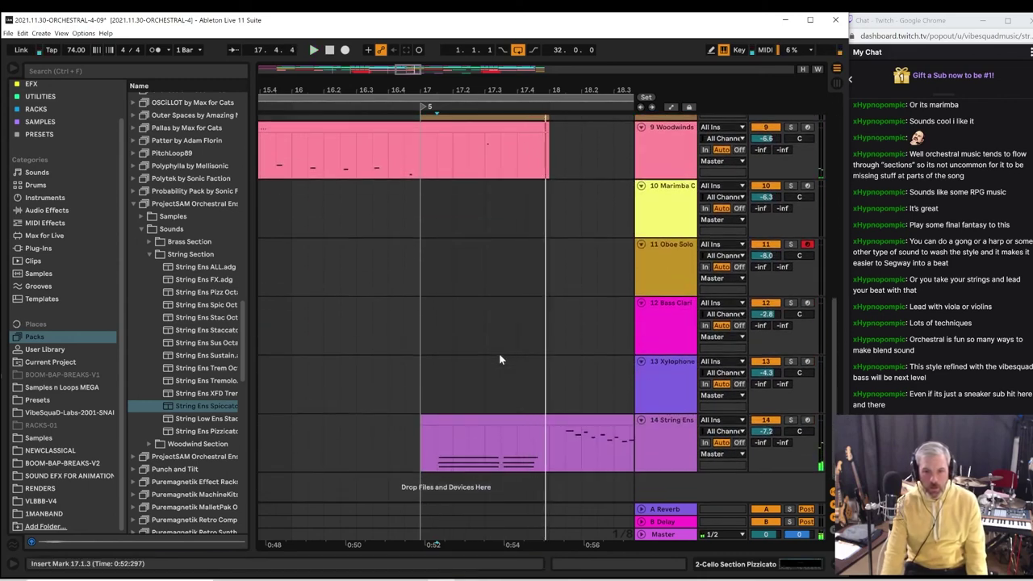
key("space")
left_click(461, 439)
left_click(422, 442)
key("space")
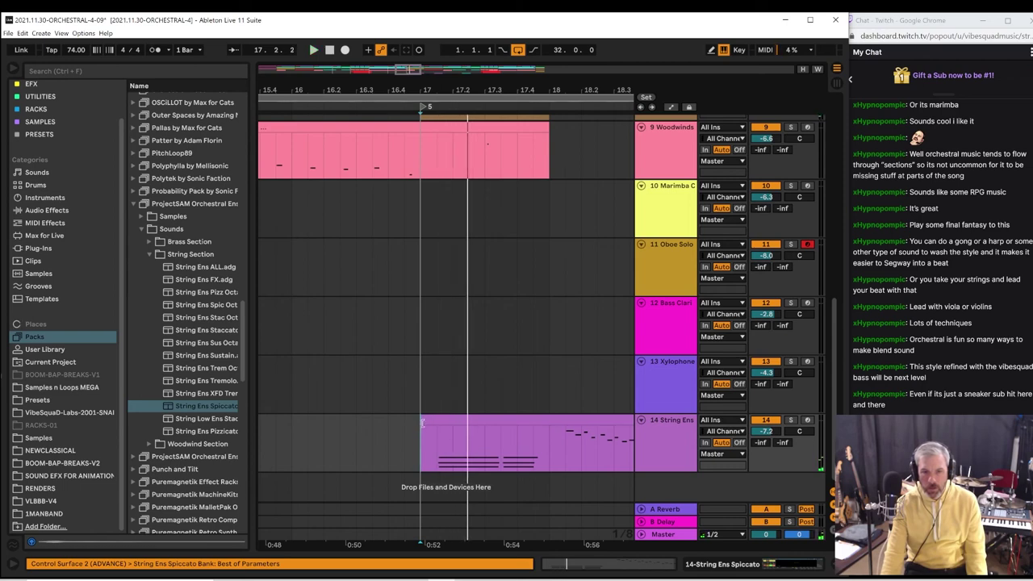
Trim the start of the string ensemble clip on track 14 to 18.1.1 and audition from 17.1.1
left_click_drag(422, 423, 501, 425)
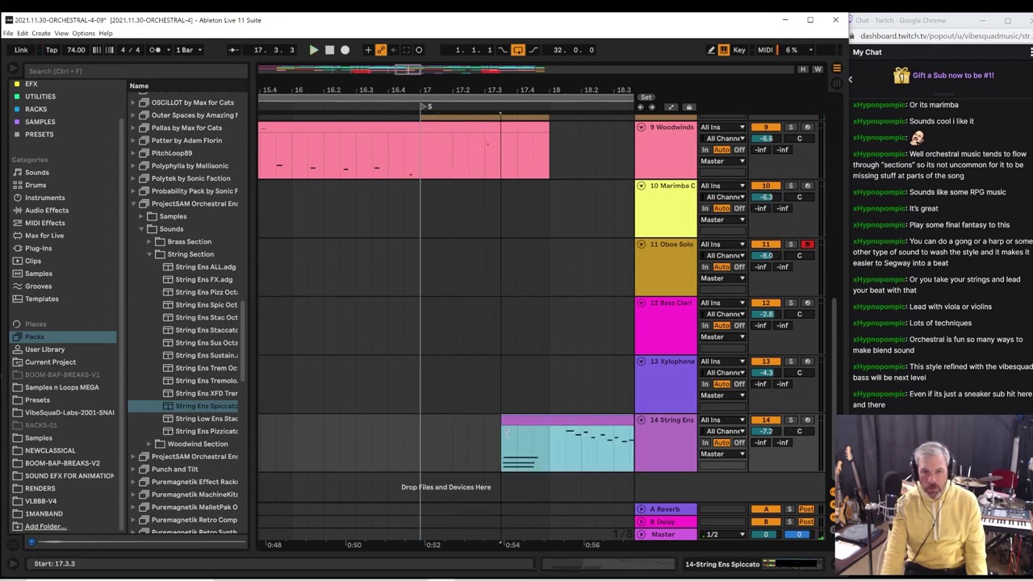
left_click(421, 442)
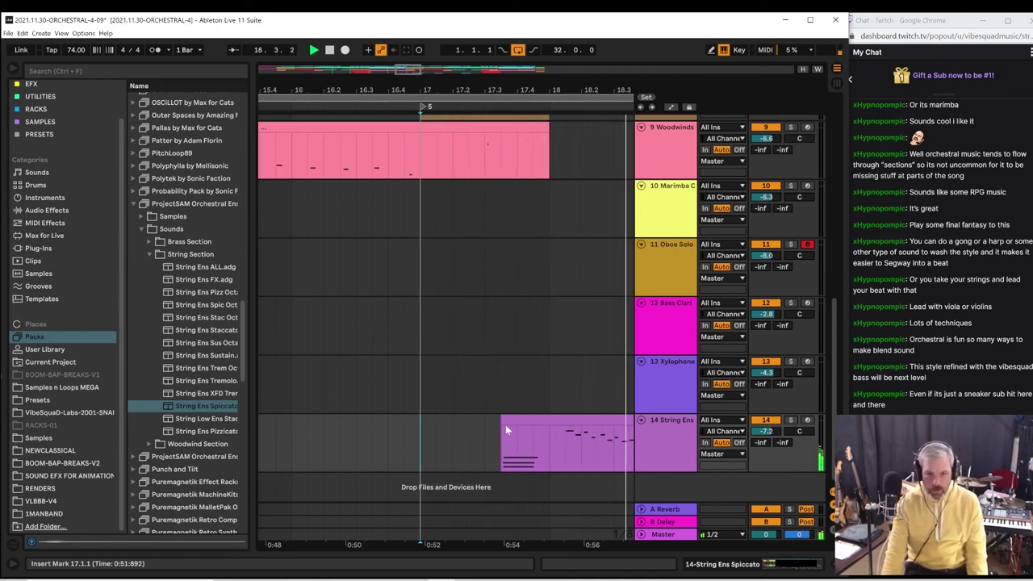
left_click_drag(506, 423, 554, 426)
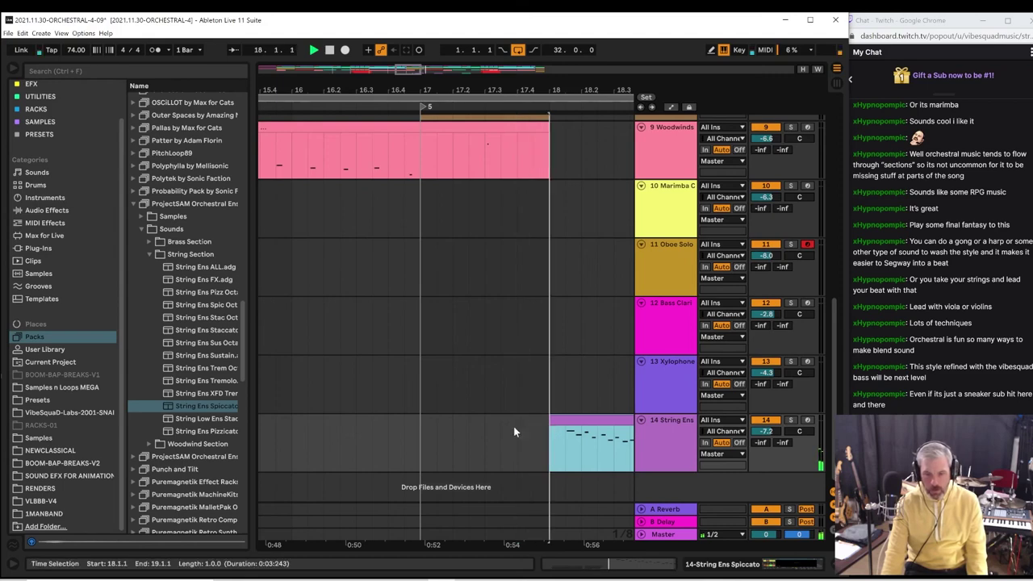
left_click(415, 429)
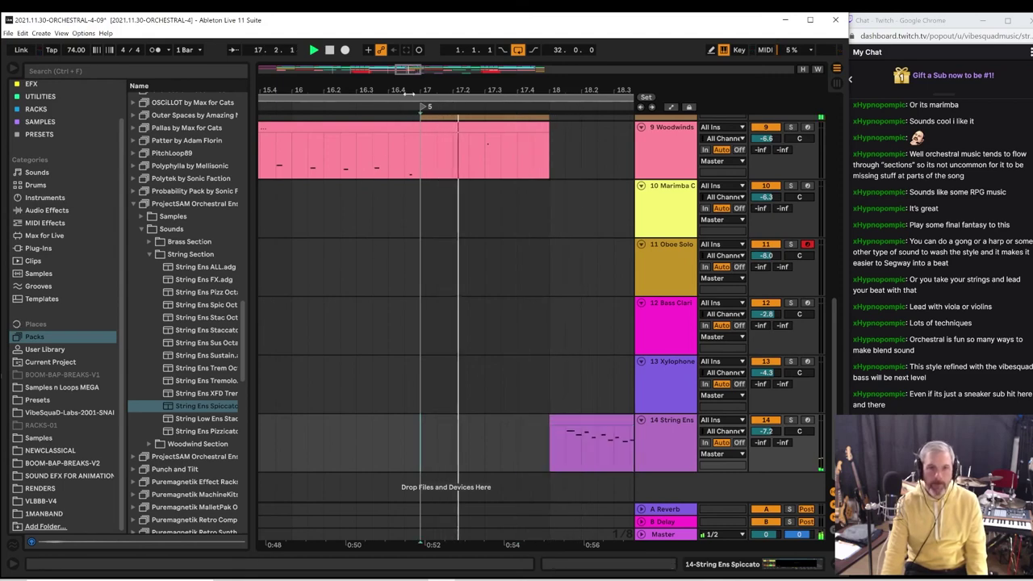
Show the whole arrangement while browsing the ProjectSAM pack's Brass Section presets, and collapse the pack
left_click_drag(411, 92, 409, 65)
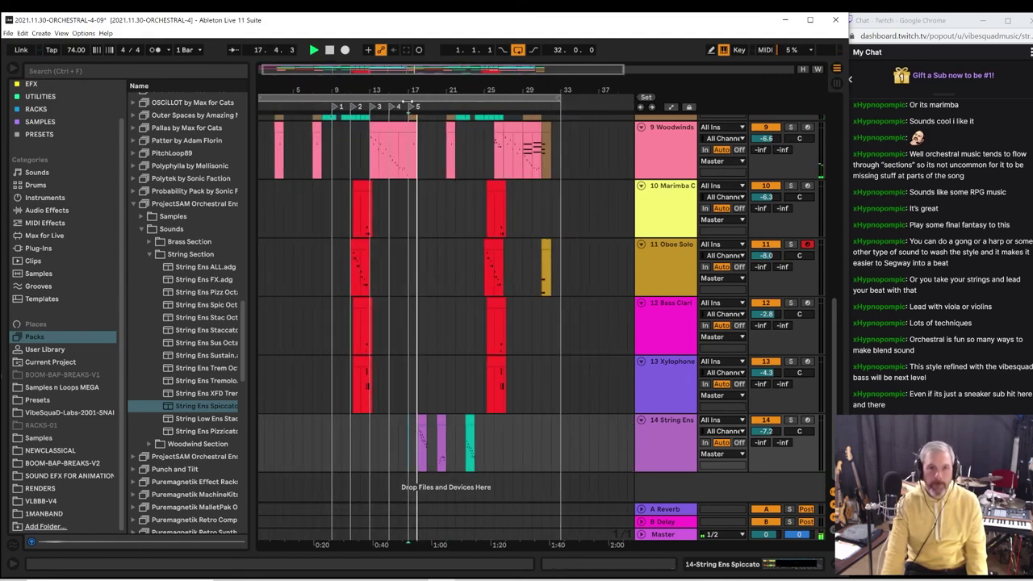
key("minus")
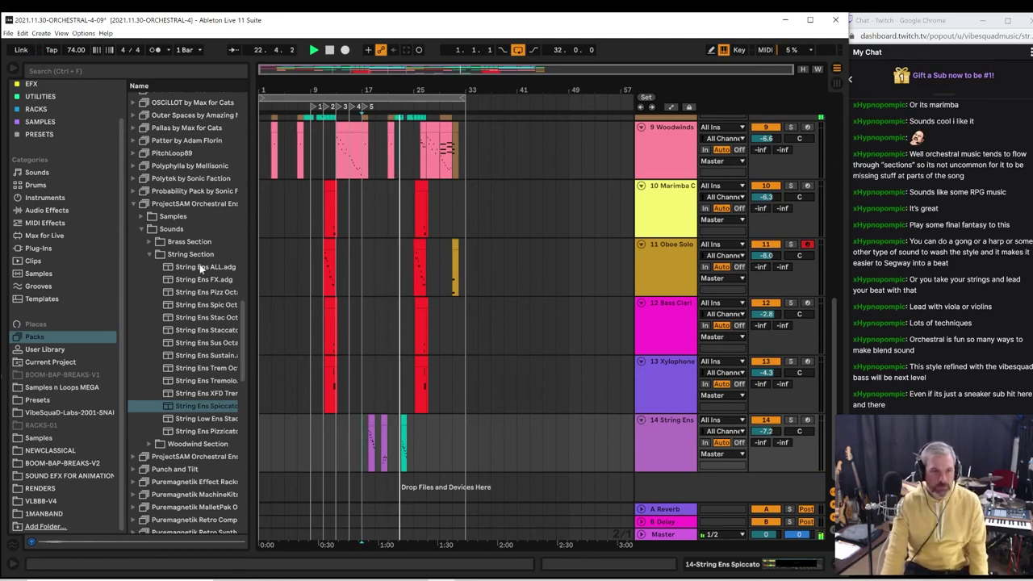
left_click(151, 253)
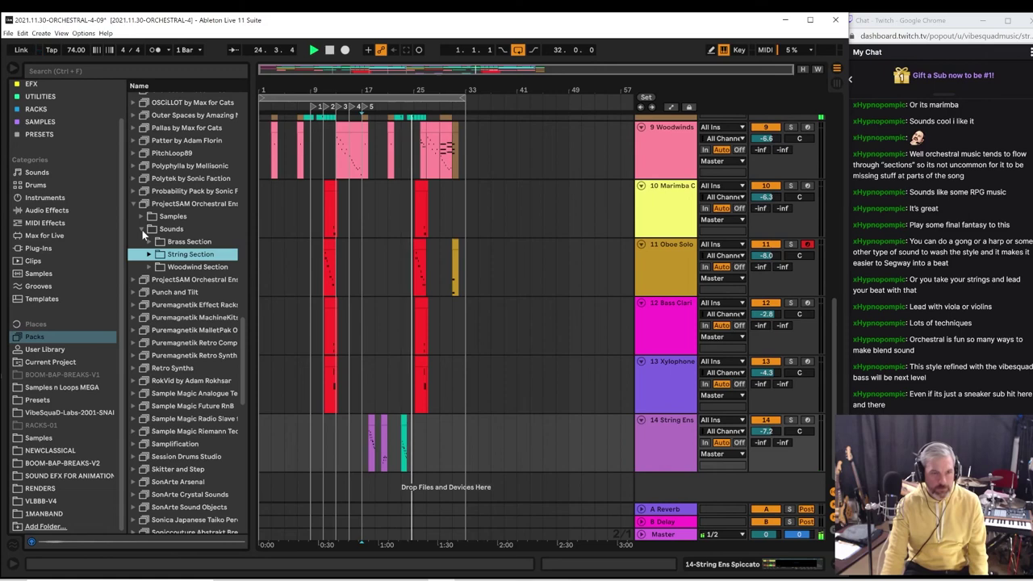
left_click(142, 229)
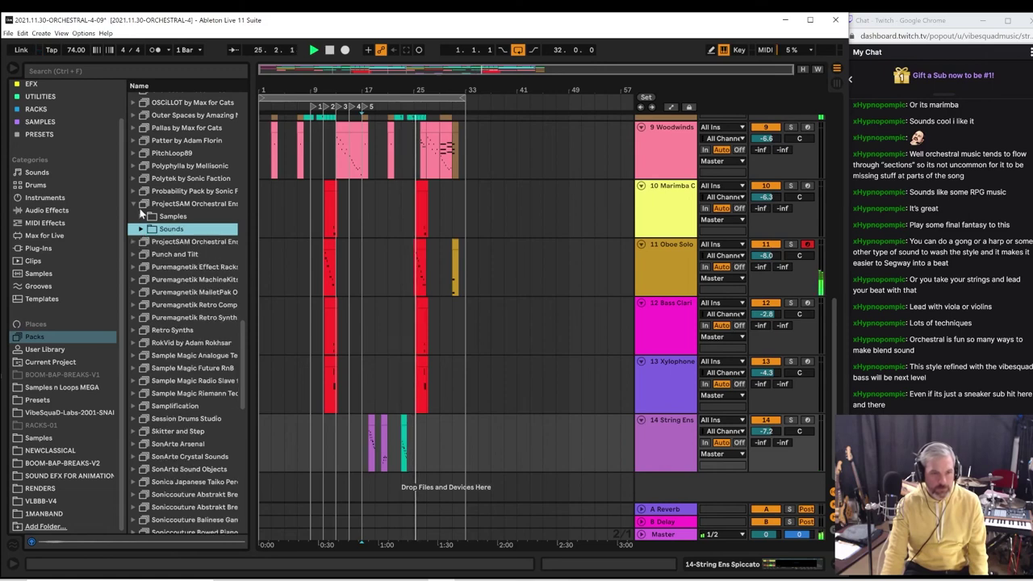
left_click(142, 229)
left_click(148, 242)
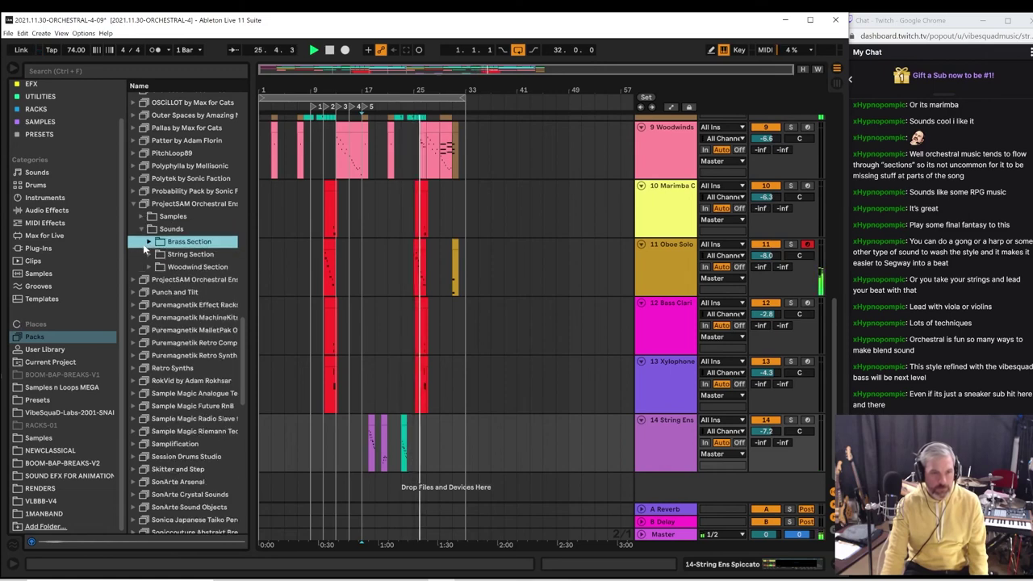
left_click(148, 242)
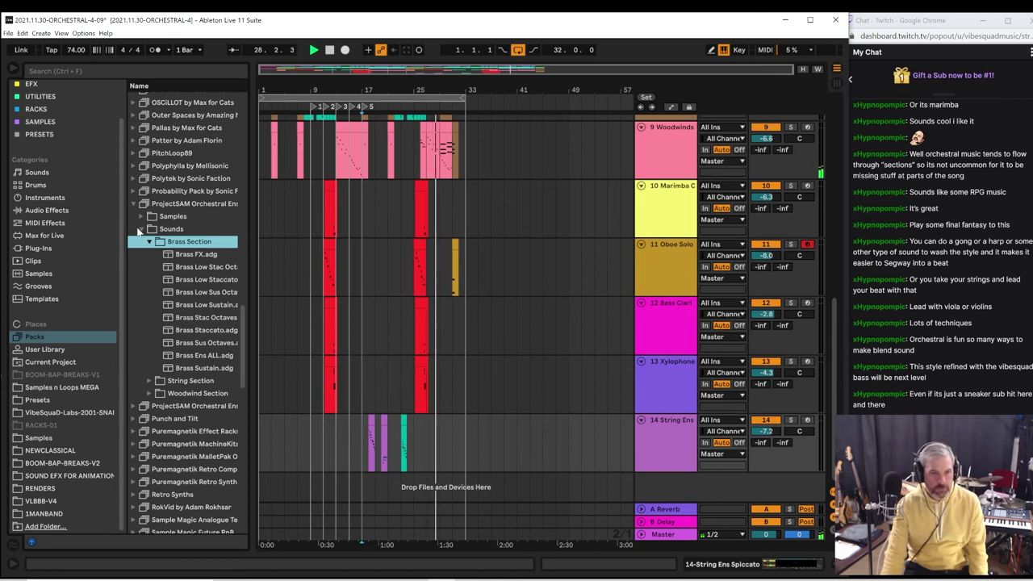
left_click(142, 229)
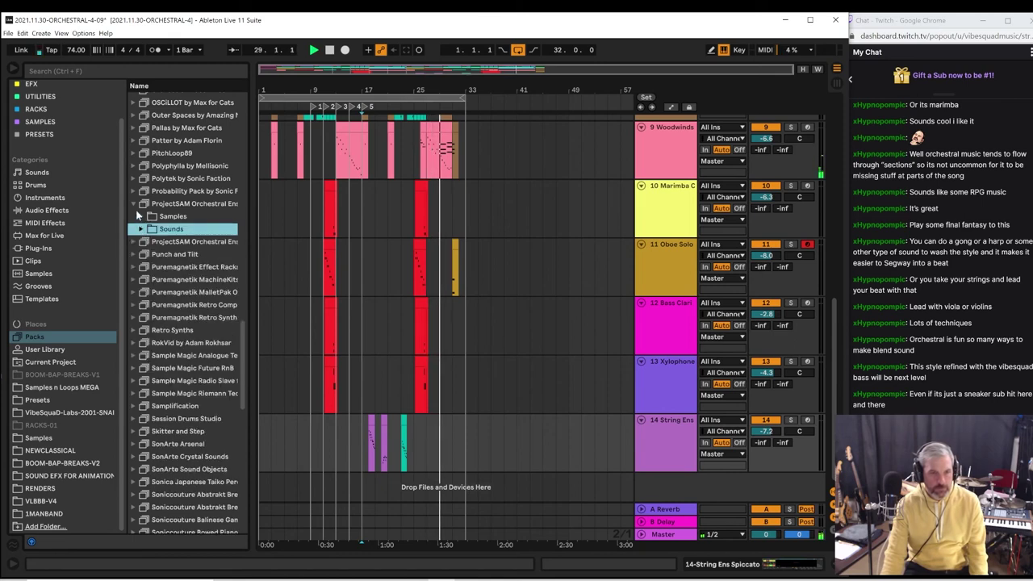
left_click(134, 204)
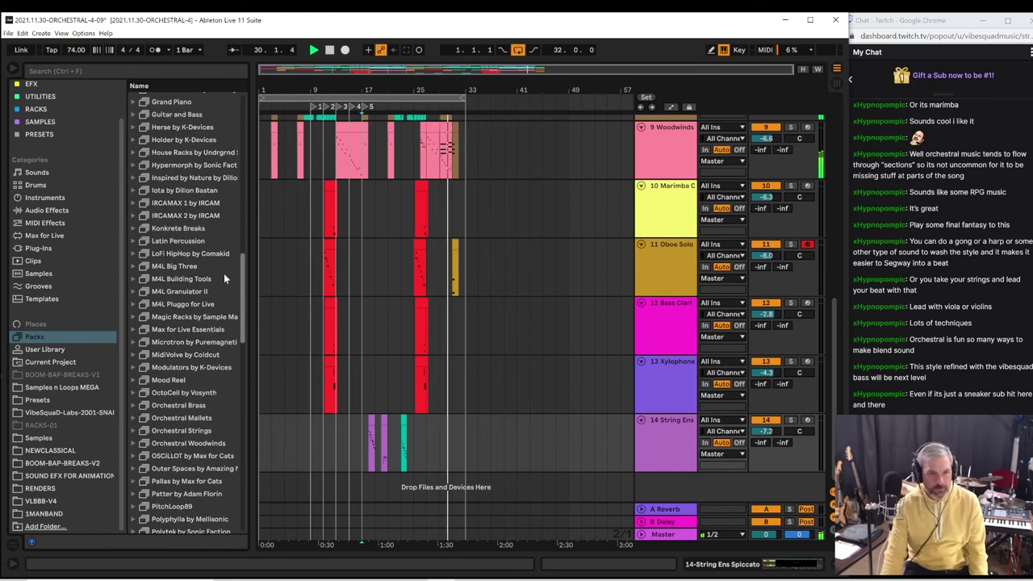
Look through the Packs list and check the Orchestral Brass pack's Sounds folder for a suitable instrument
scroll(223, 272, "up", 15)
scroll(219, 223, "down", 12)
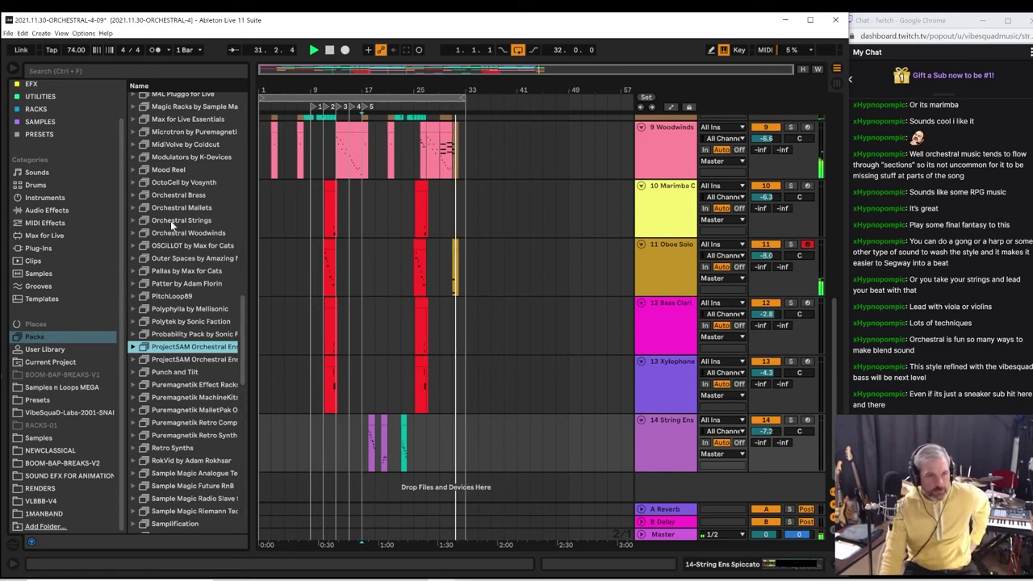
left_click(134, 194)
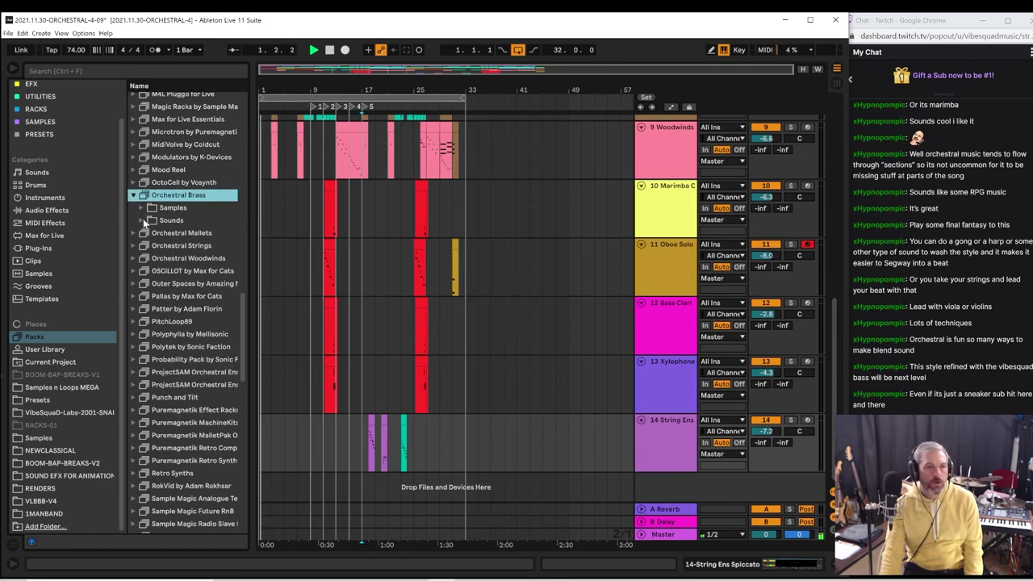
left_click(143, 220)
left_click(142, 221)
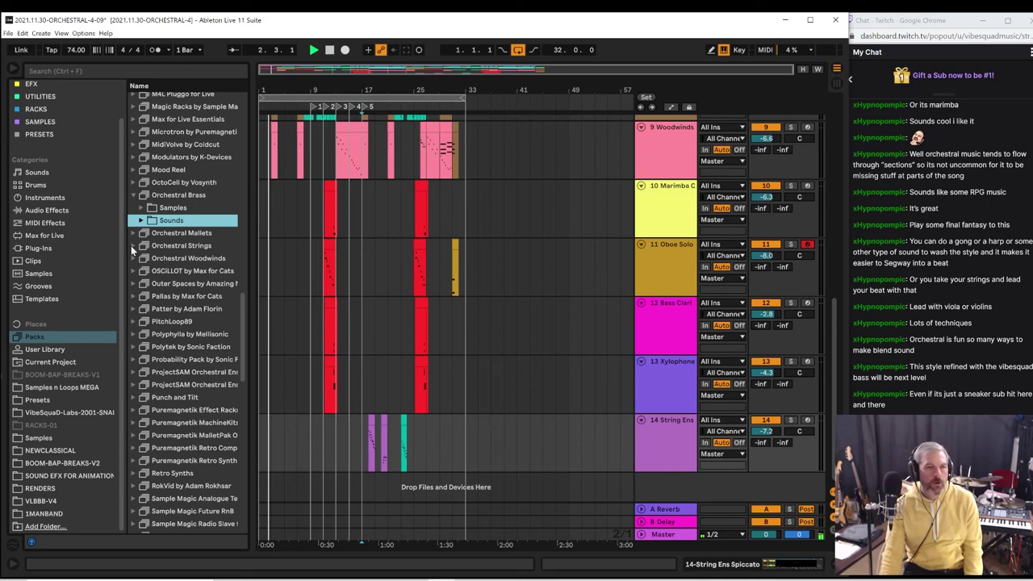
Expand the English Horn presets in the Orchestral Woodwinds pack's Sounds folder
left_click(132, 257)
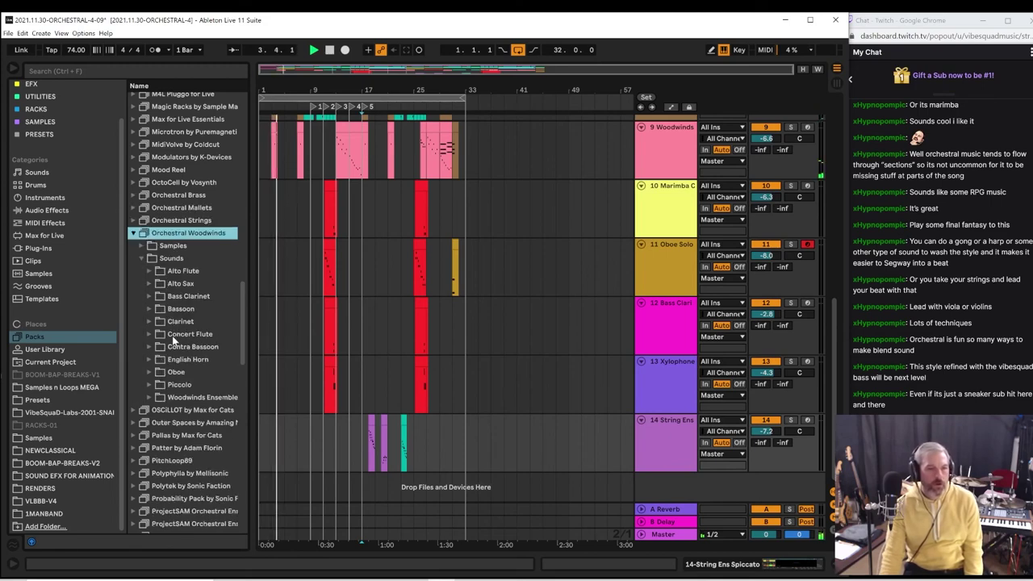
left_click(154, 358)
key("Down")
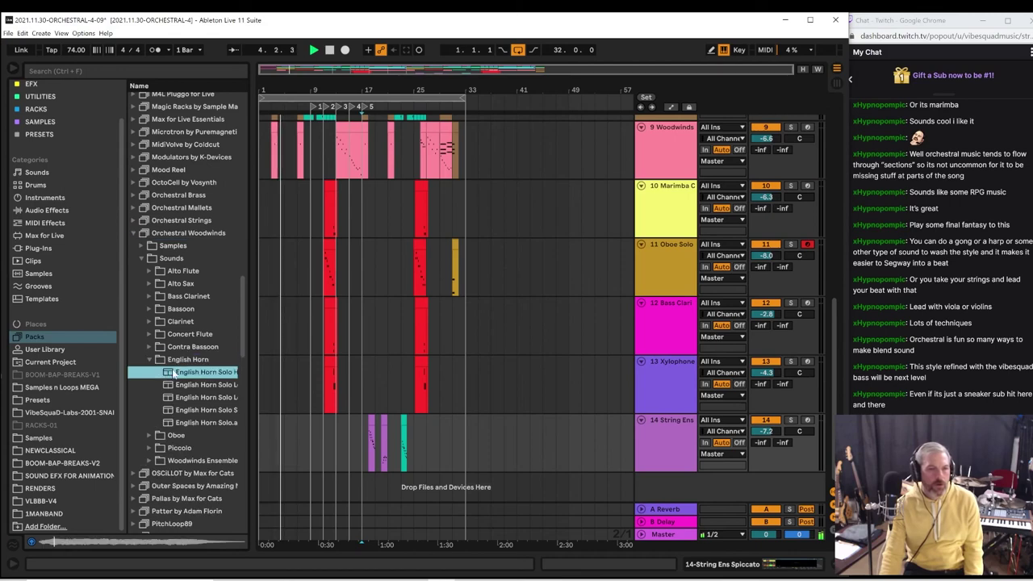
left_click(152, 360)
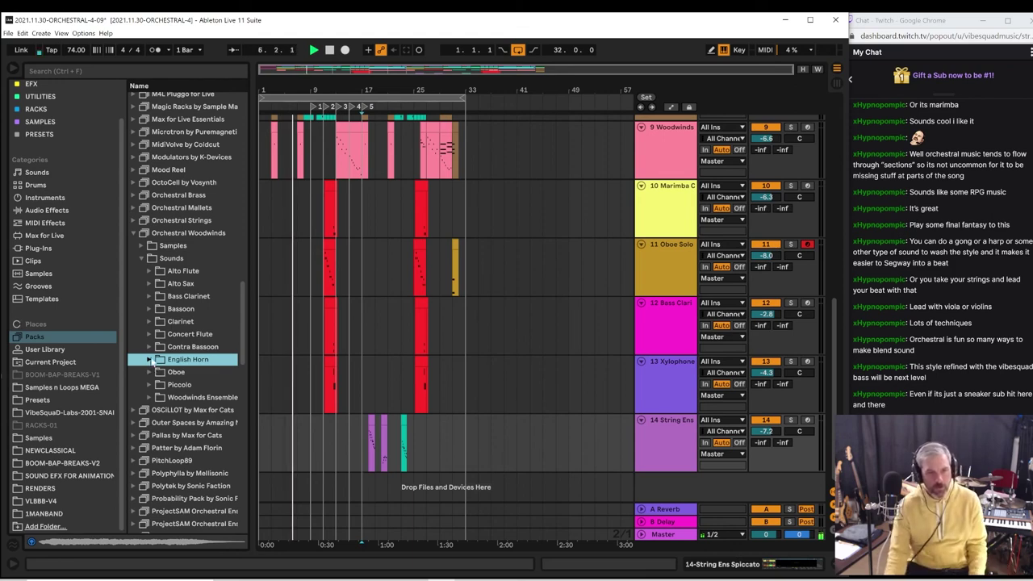
left_click(415, 419)
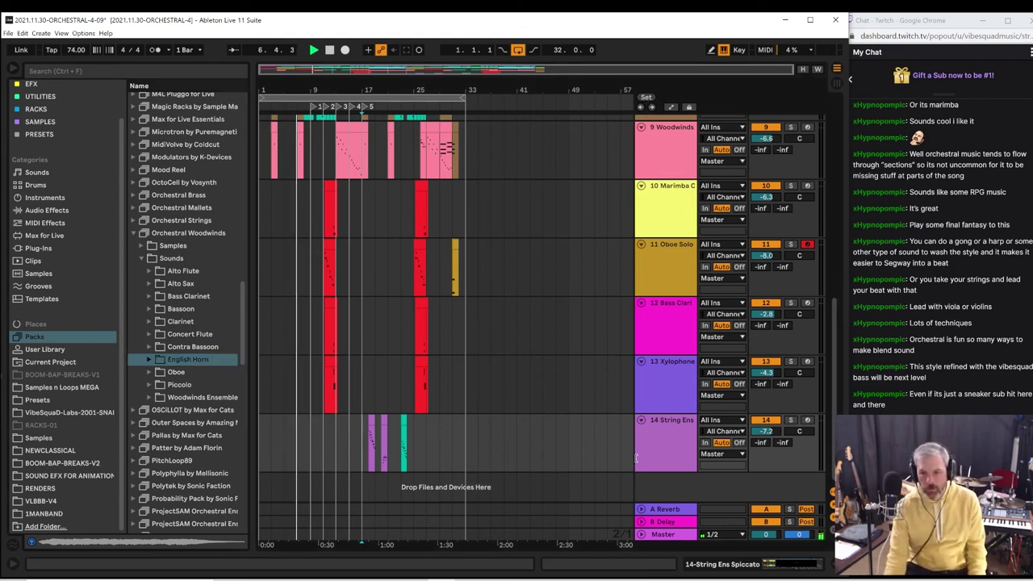
left_click(147, 359)
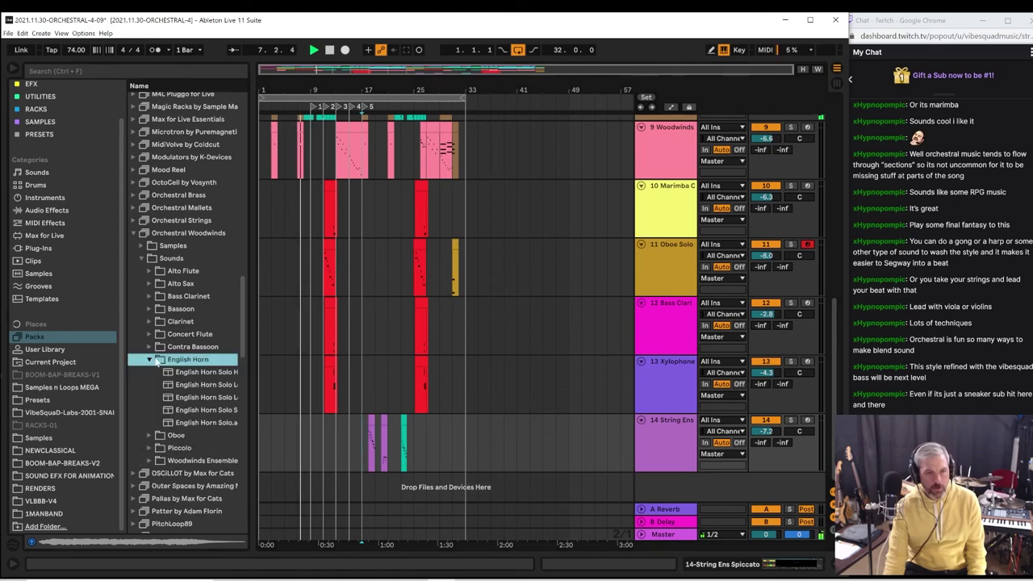
Widen the browser, load English Horn Solo.adg onto a new MIDI track below track 14, and hide the device view
left_click_drag(251, 368, 323, 369)
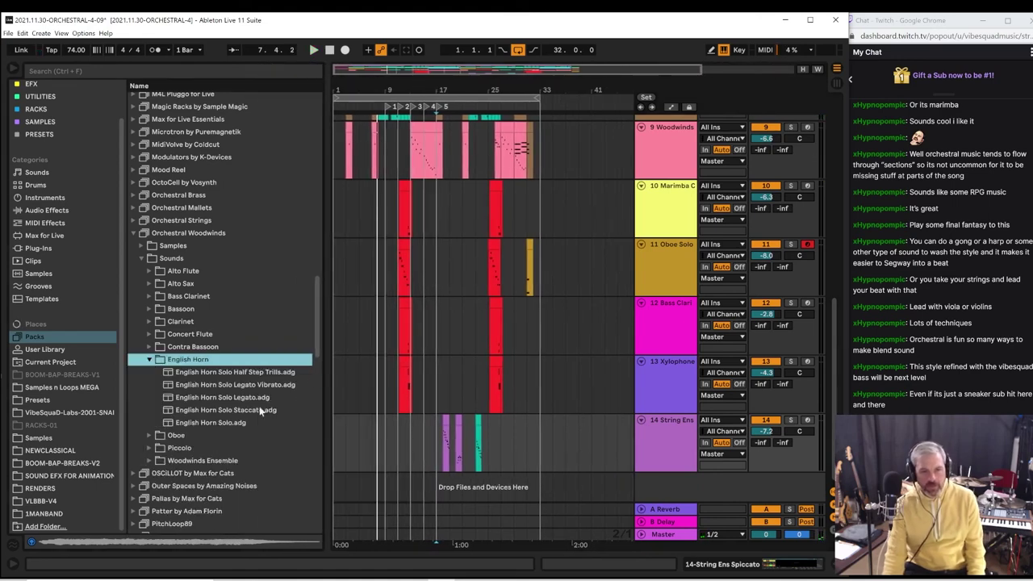
left_click(202, 426)
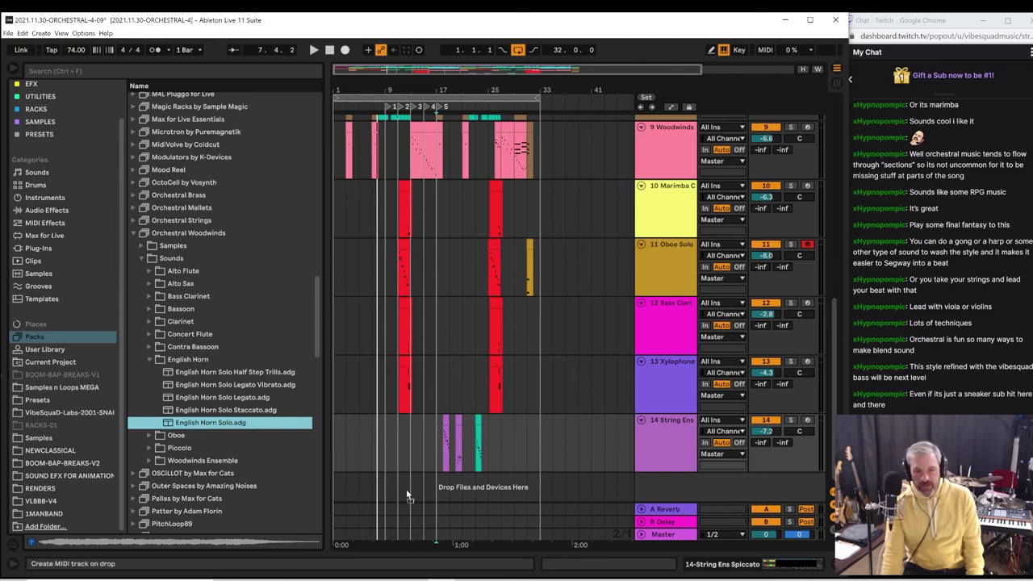
left_click_drag(406, 490, 406, 489)
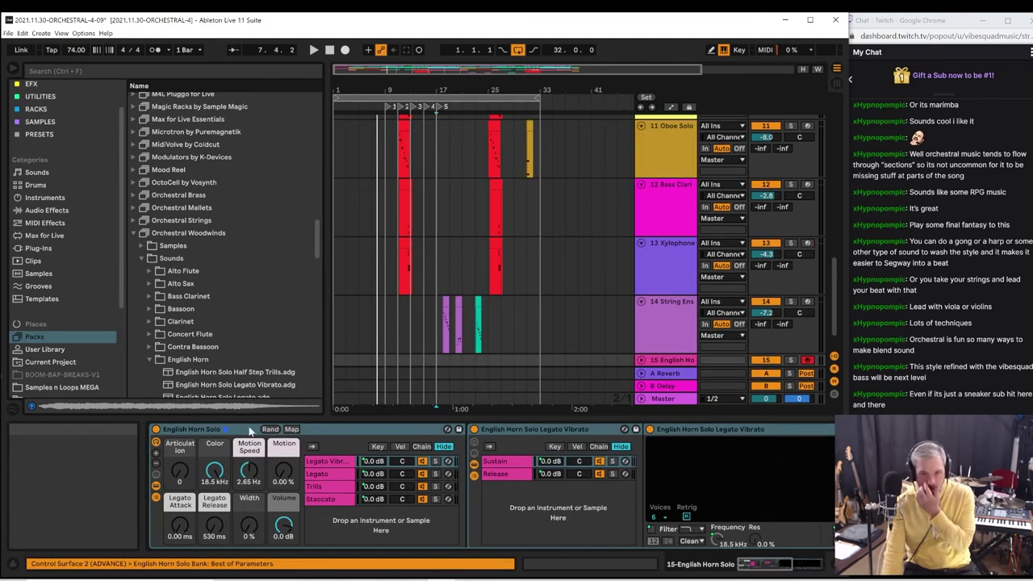
left_click_drag(286, 423, 289, 534)
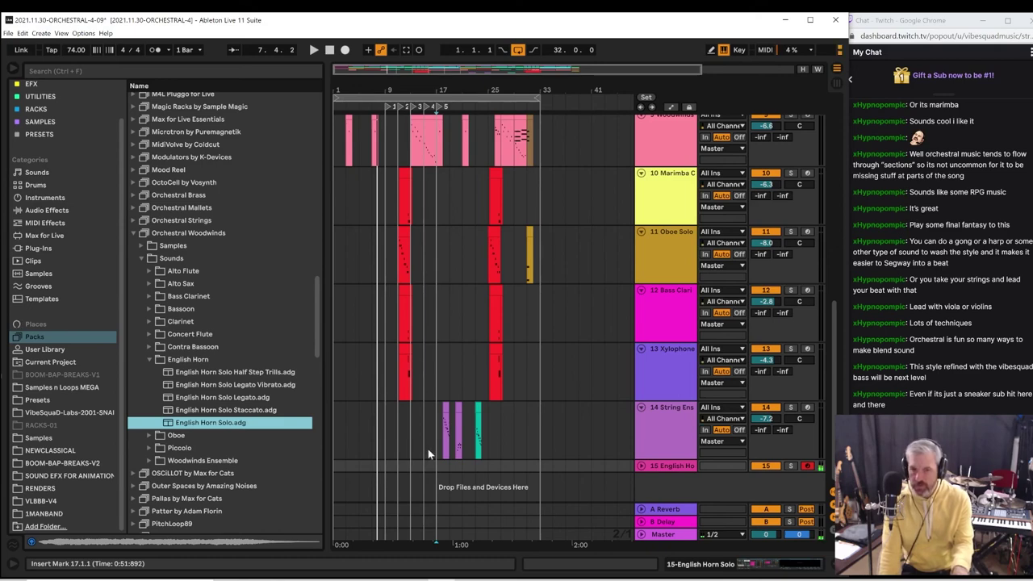
Capture the English horn performance as a MIDI clip on track 15, extend its start to 17.1.1, and set the track volume to -4.2
key("space")
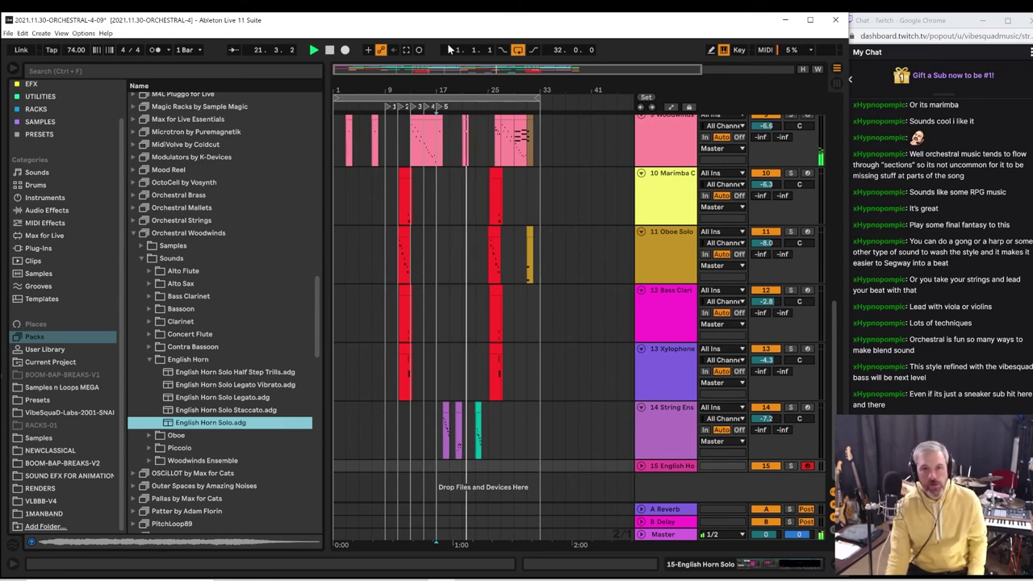
left_click(406, 49)
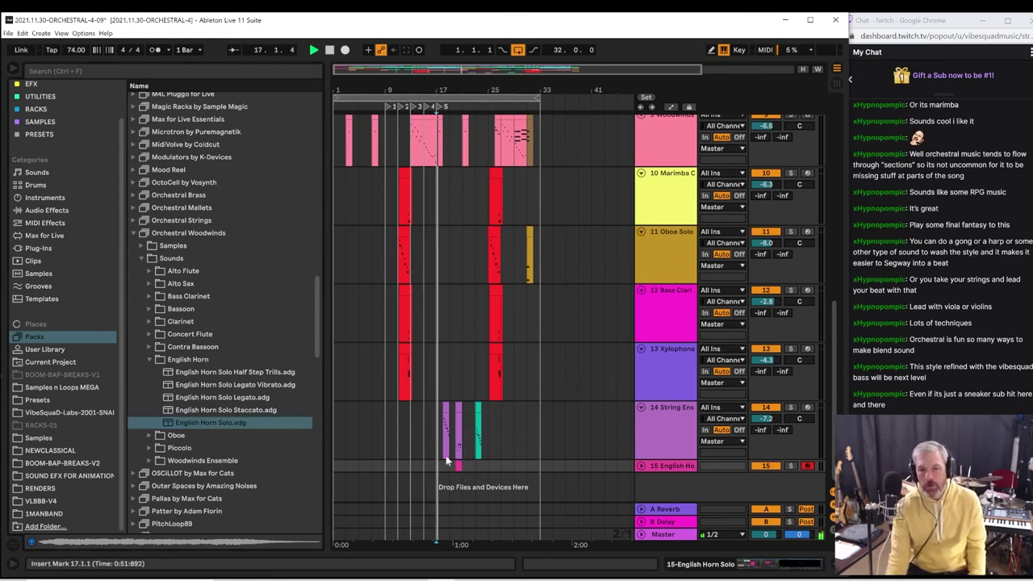
mouse_move(457, 466)
left_mouse_down()
mouse_move(429, 467)
mouse_move(464, 473)
left_mouse_up()
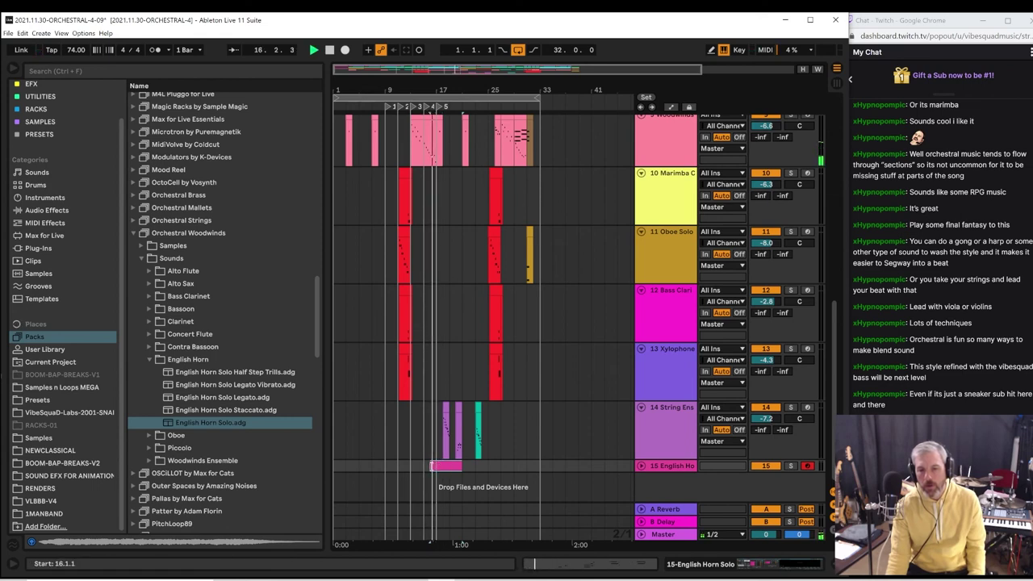
left_click(642, 466)
left_click_drag(766, 461, 766, 478)
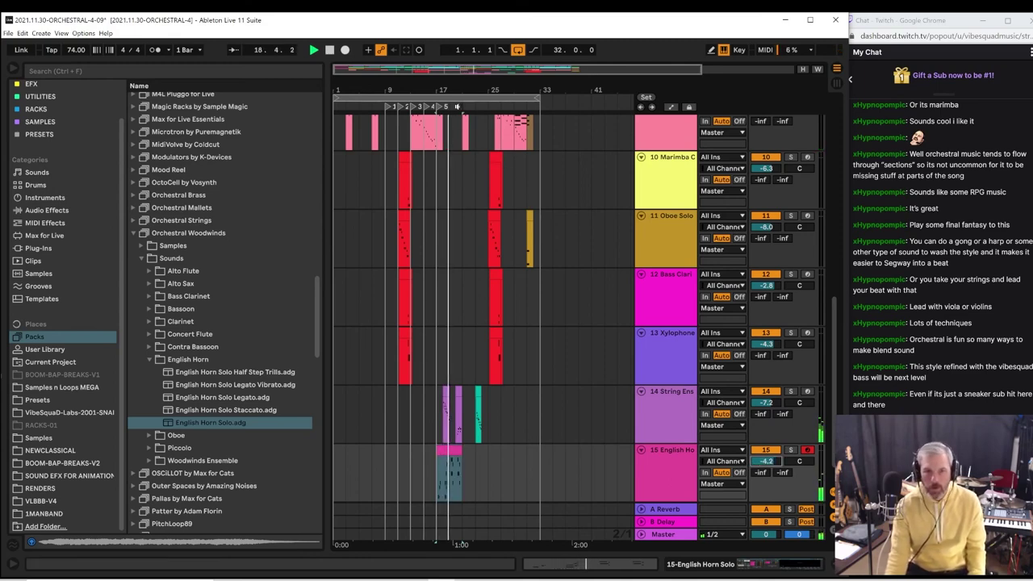
Move the 19.1.1 to 21.1.1 section of the English horn clip so that it starts at 19.3.1
left_click_drag(466, 90, 466, 113)
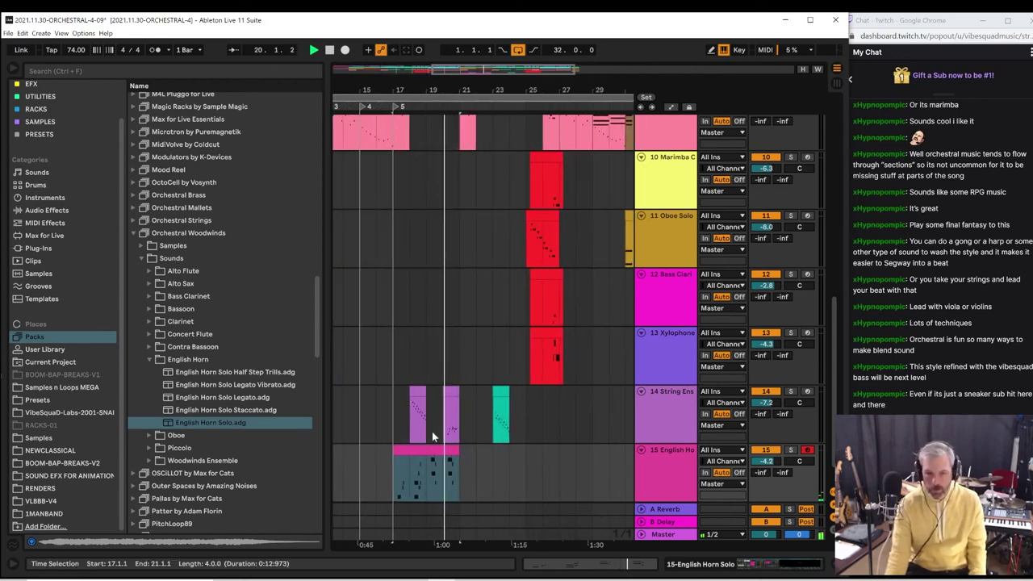
left_click_drag(414, 90, 414, 98)
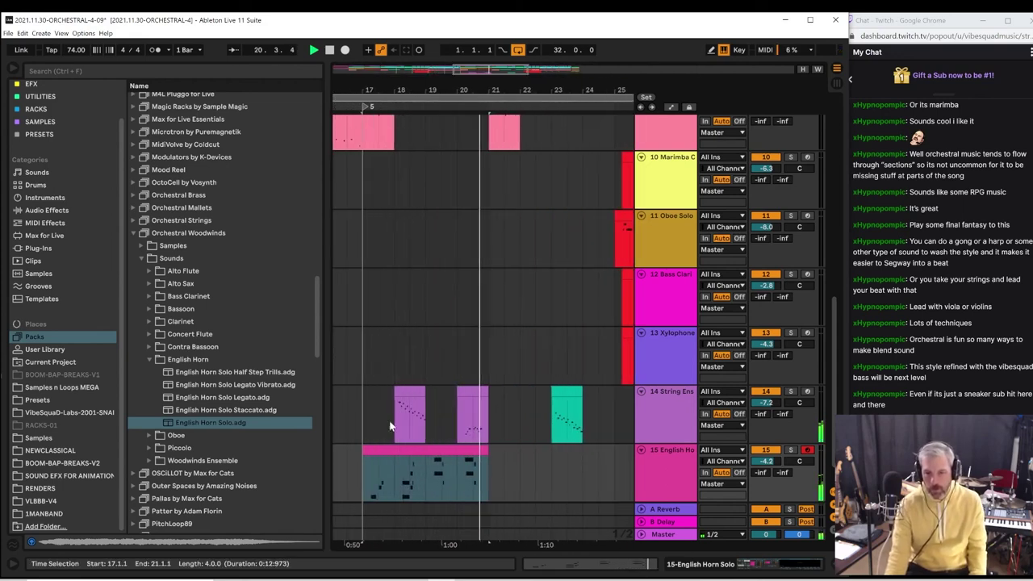
left_click_drag(424, 476, 489, 478)
scroll(460, 460, "down", 1)
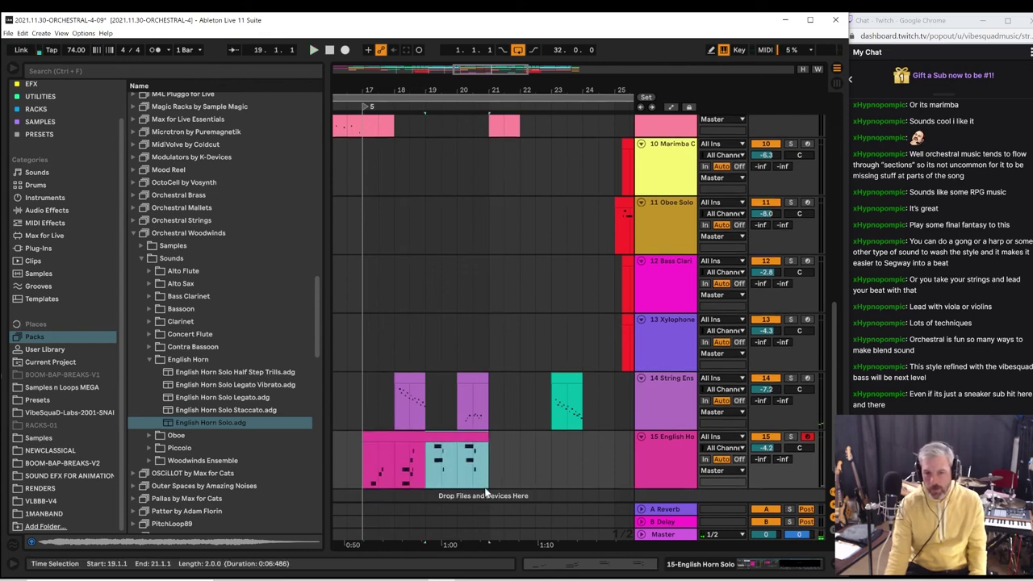
key("space")
left_click_drag(442, 436, 458, 436)
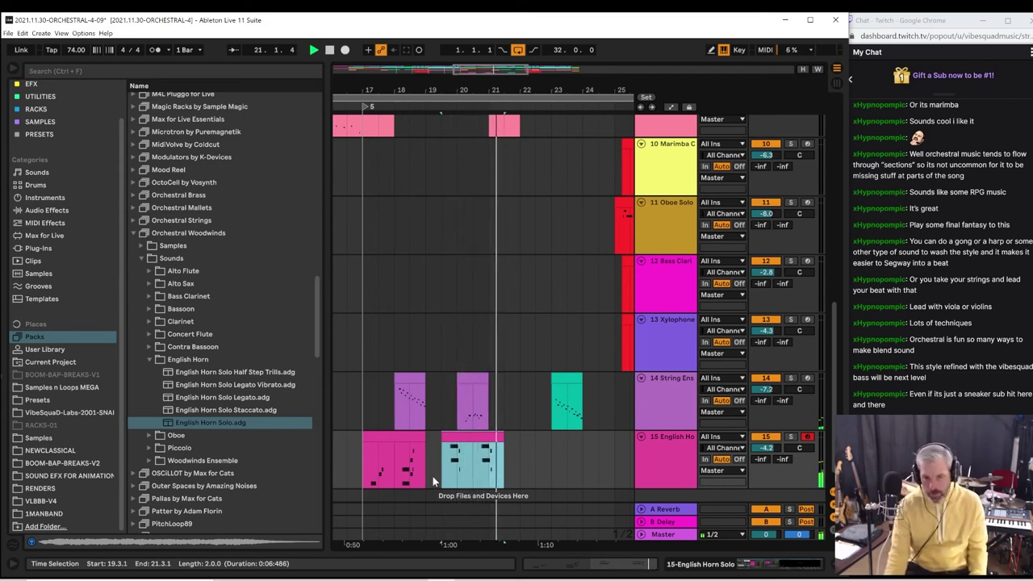
Play the English horn part from 17.1.1 and set the track 15 volume to -4.8
left_click(361, 466)
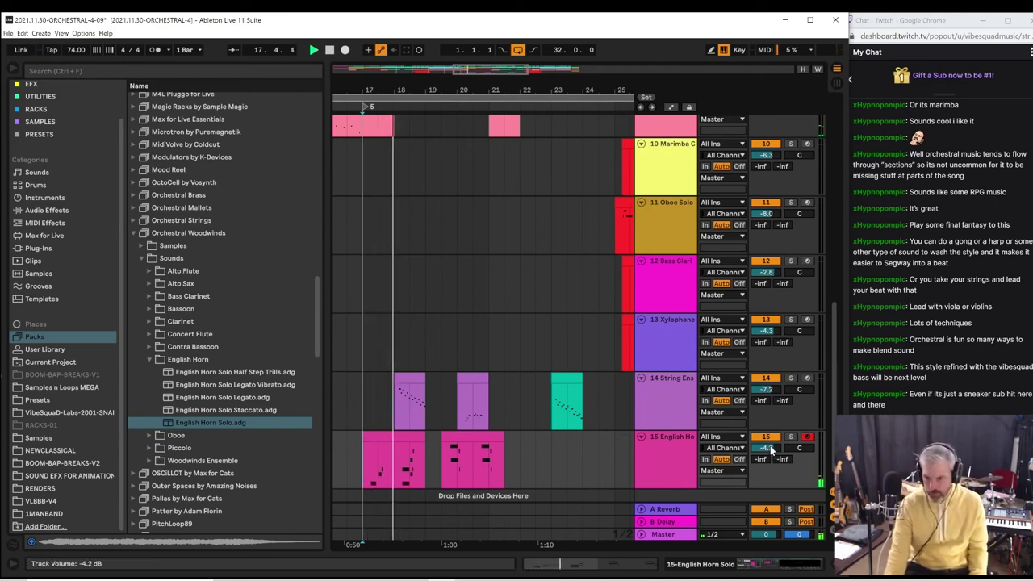
left_click_drag(768, 448, 770, 452)
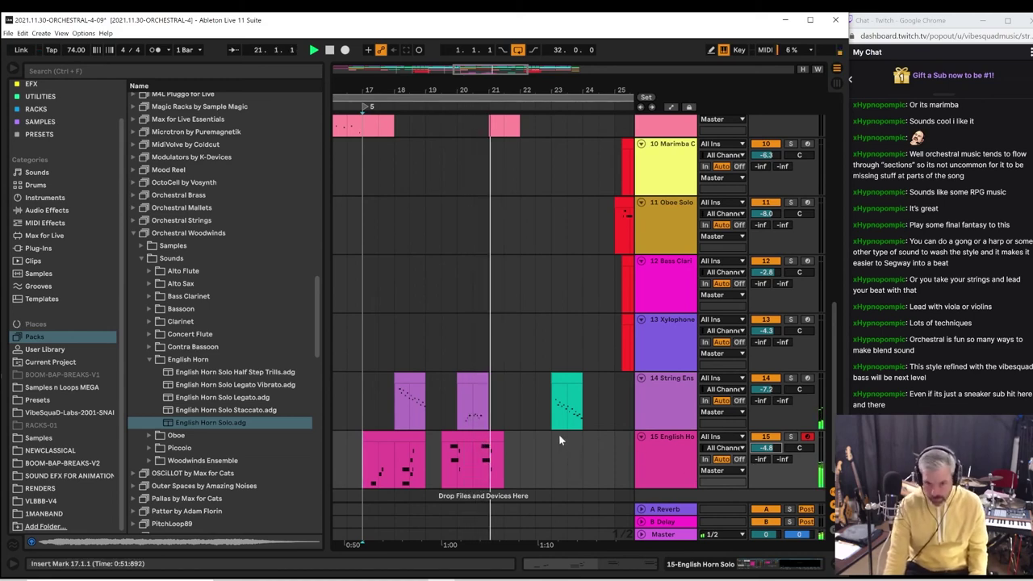
In the English horn clip starting at 19.3.1, lower the two long notes near 4.2.1 to D2 and F2
double_click(478, 475)
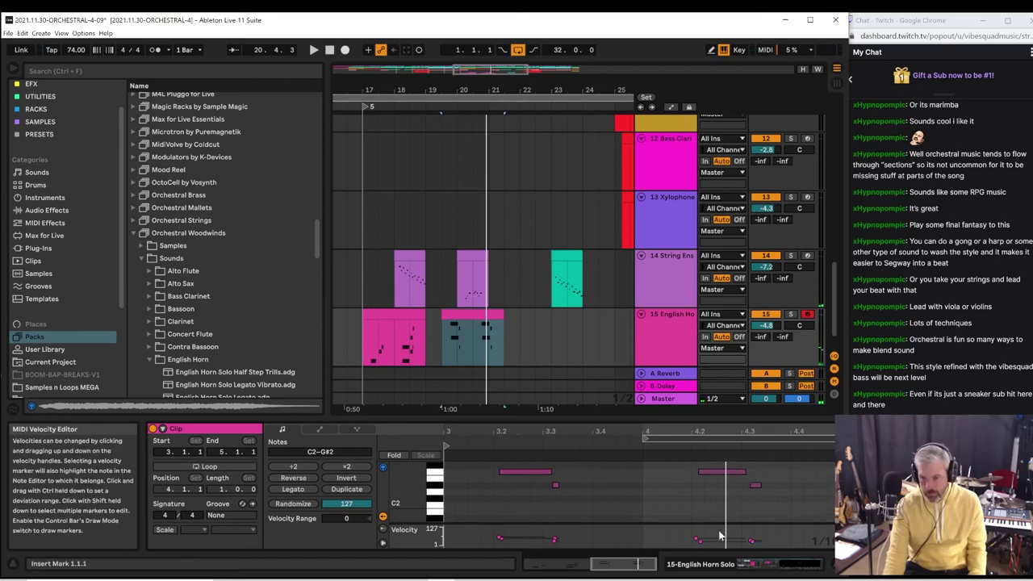
scroll(726, 487, "up", 2)
left_click(725, 482)
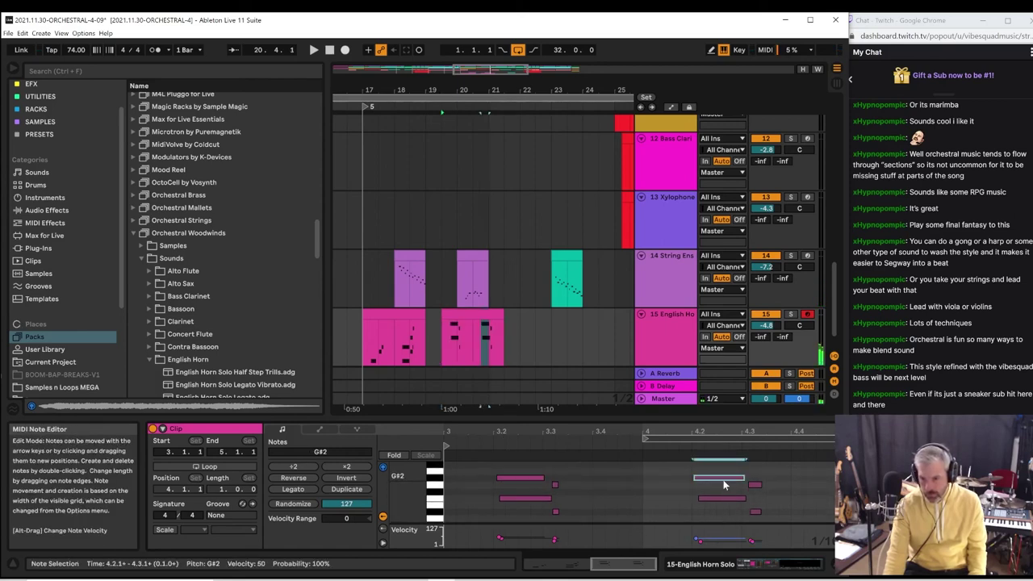
left_click(714, 497, "shift")
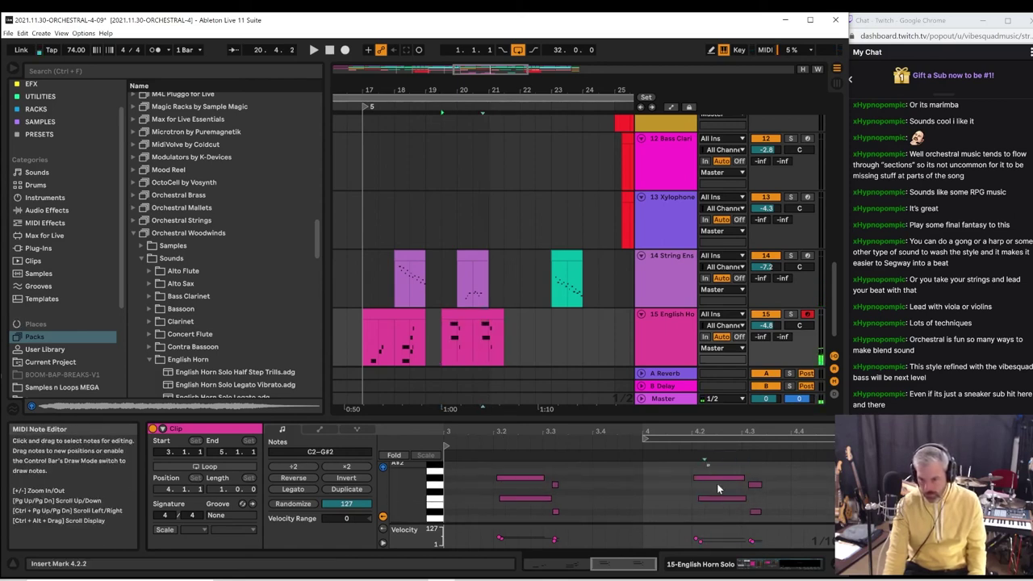
key("Down")
key("Down")
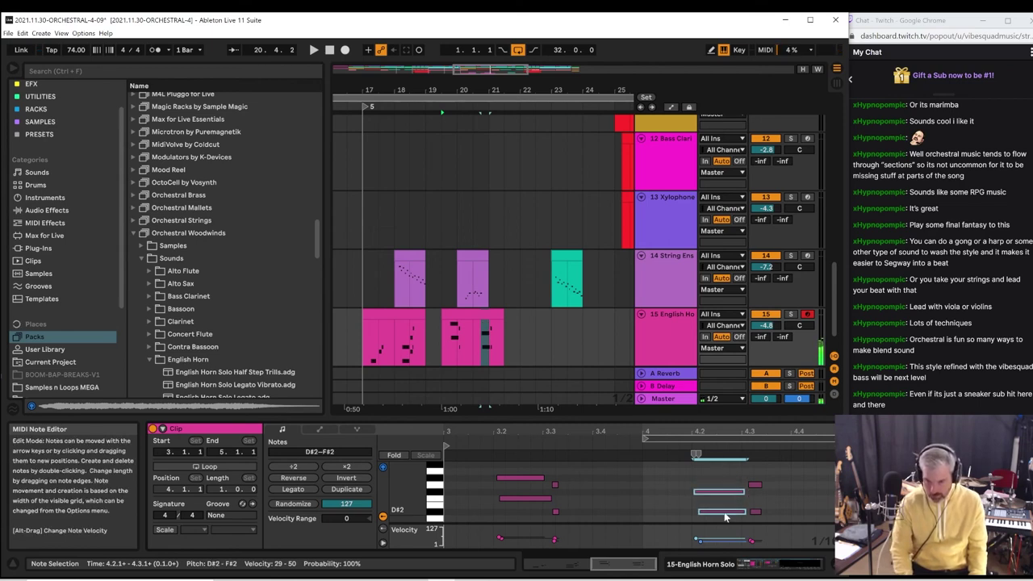
key("Down")
key("Down")
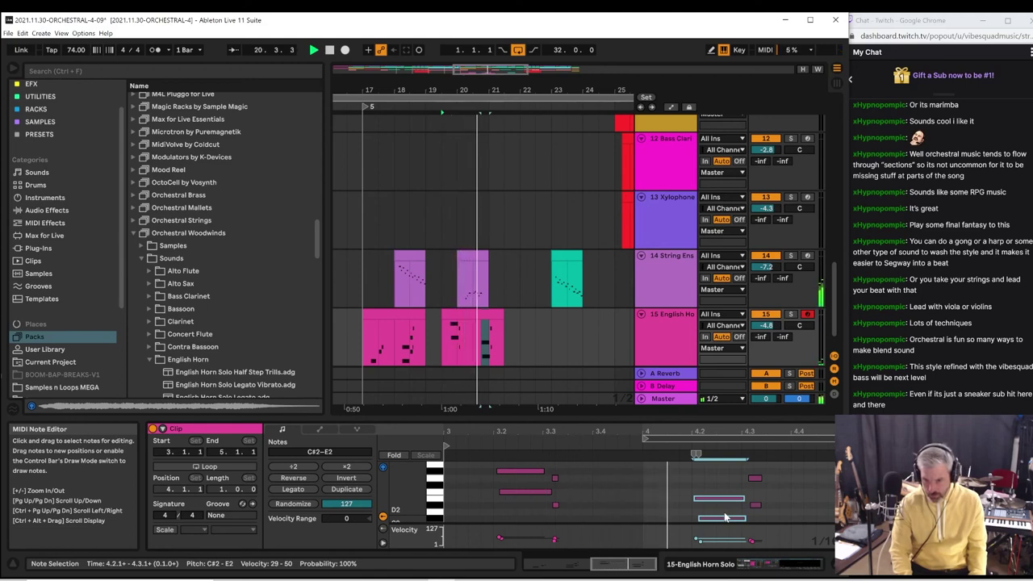
key("Up")
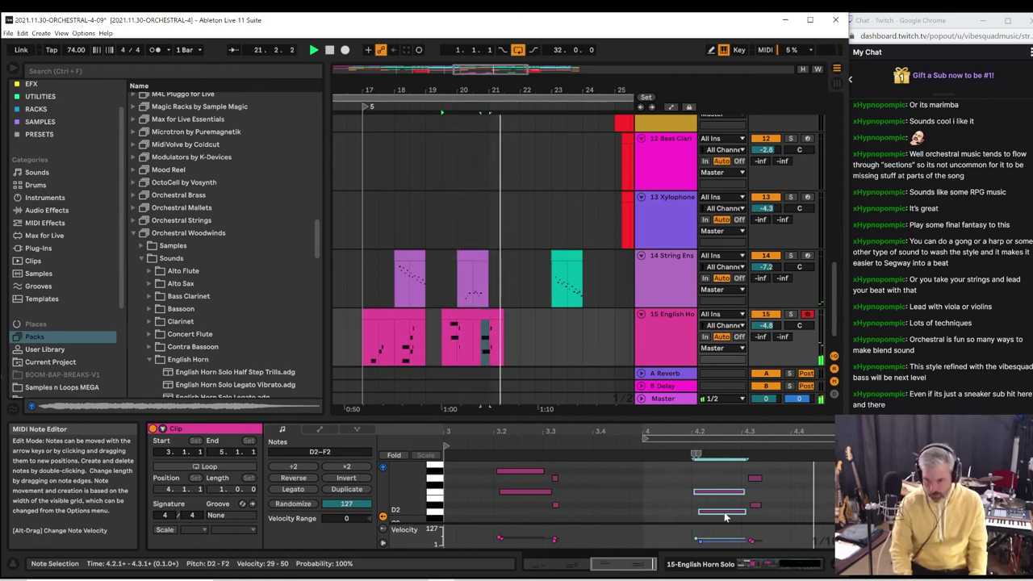
Nudge the two short notes near 4.3.1 slightly earlier and lower them to B1 and D#2
left_click_drag(748, 458, 765, 524)
key("Down")
key("Down")
key("Down")
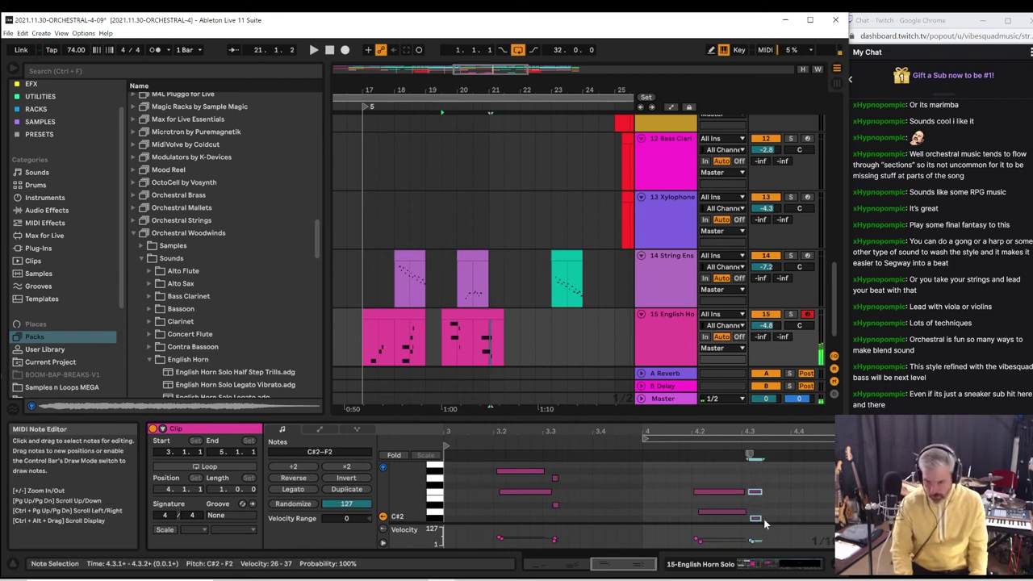
key("Left")
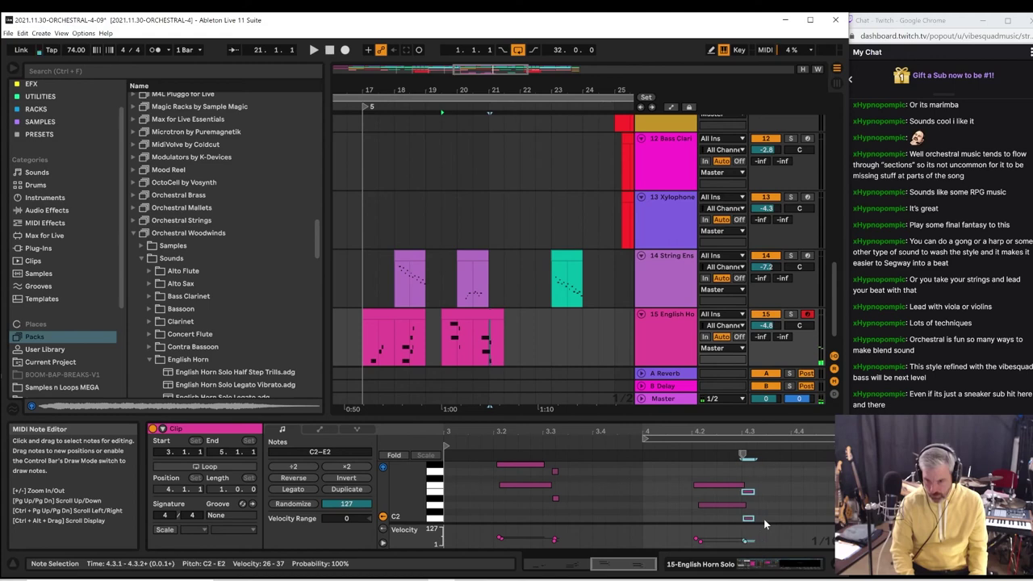
key("Down")
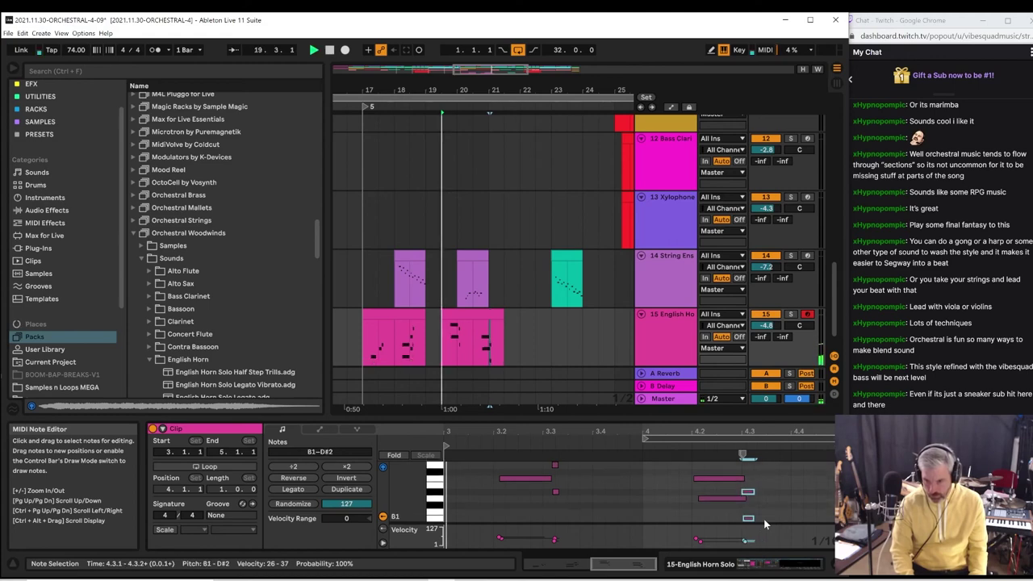
Move the lower of the two short notes at 4.3.1 up to G2
left_click(748, 521)
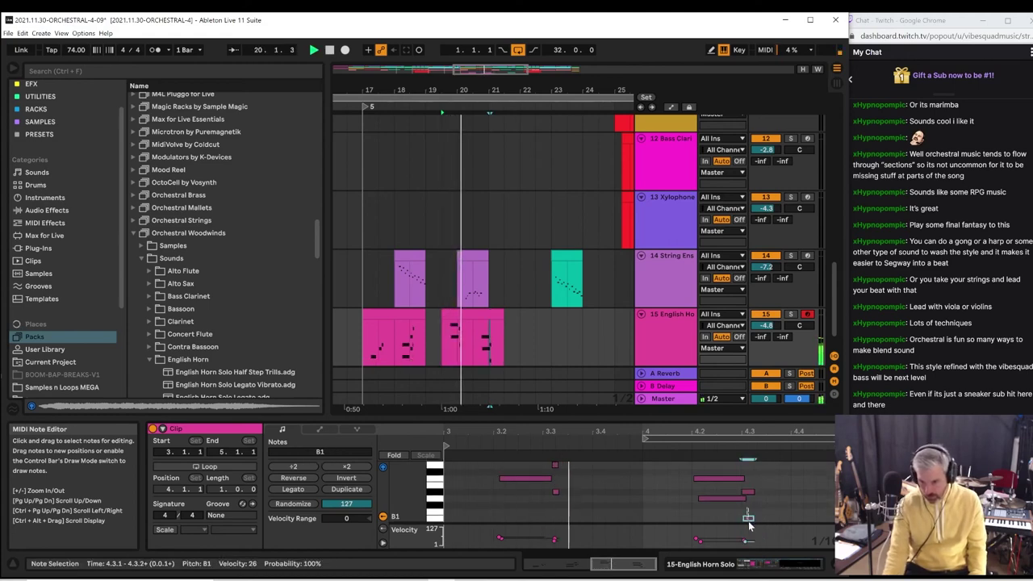
key("shift+Up")
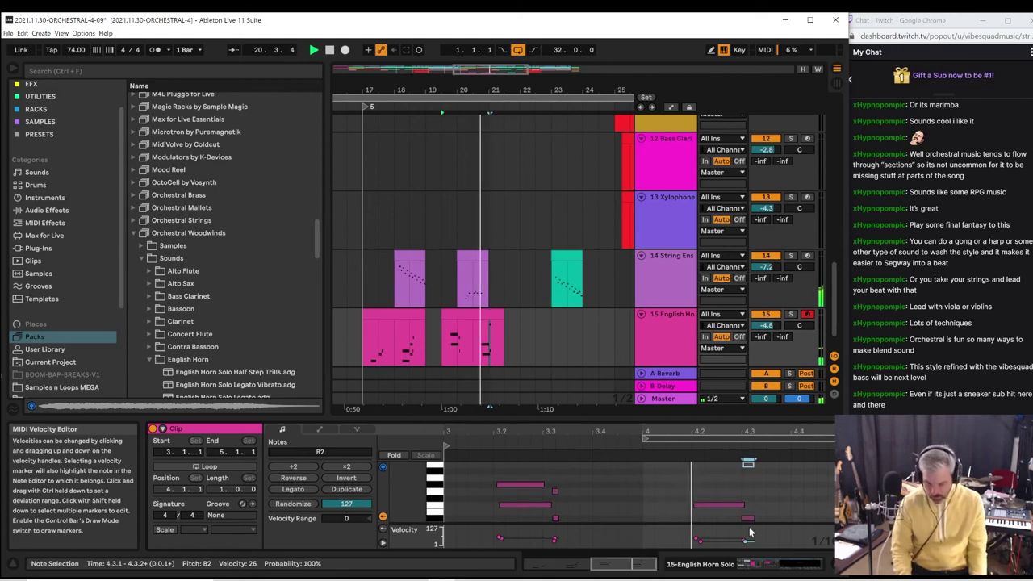
key("Down")
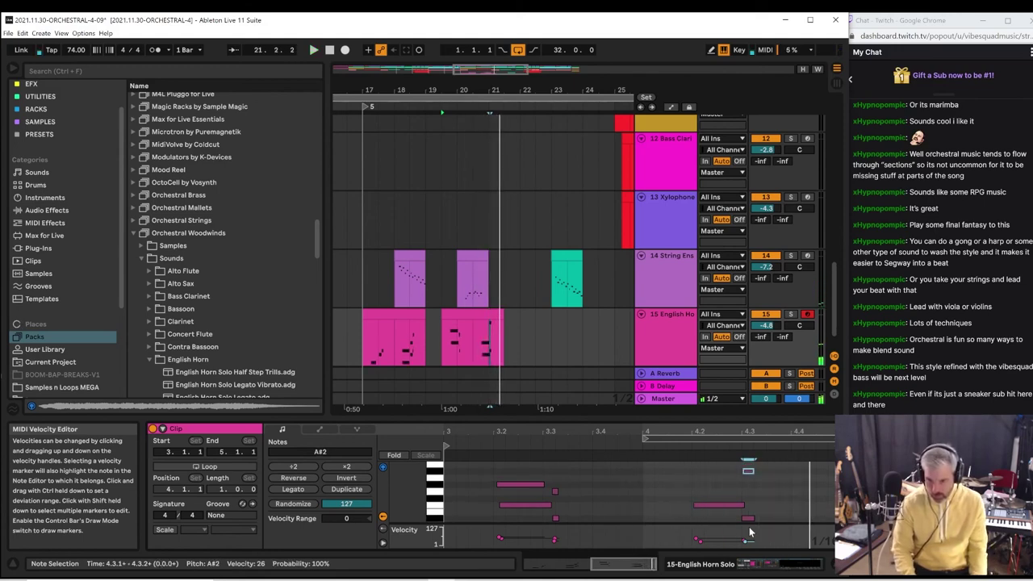
key("Down")
key("Down")
key("Down")
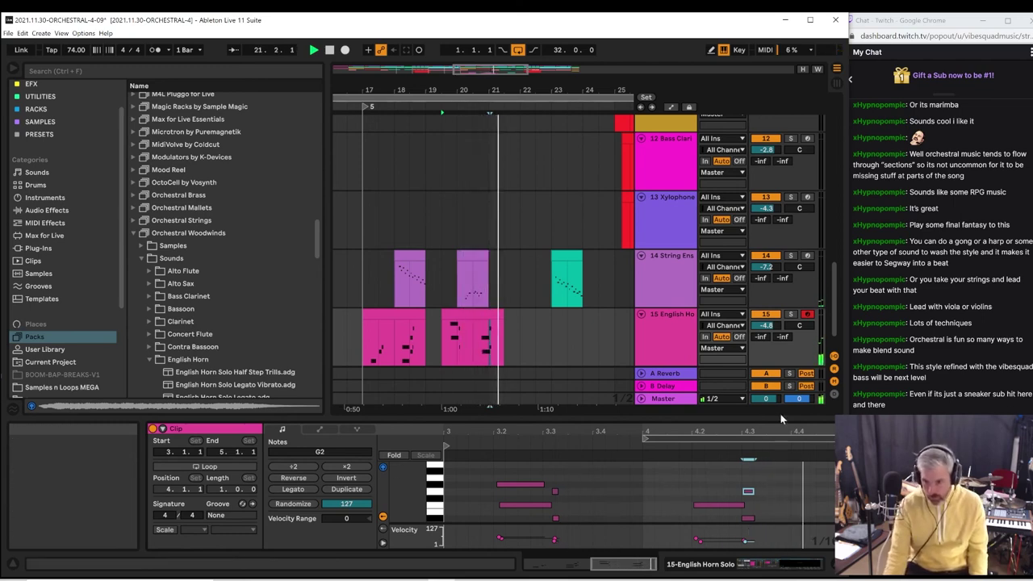
Listen from 17.1.1, and capture a new English horn phrase on track 15 as a clip spanning 29.1.1 to 31.1.1
left_click(369, 332)
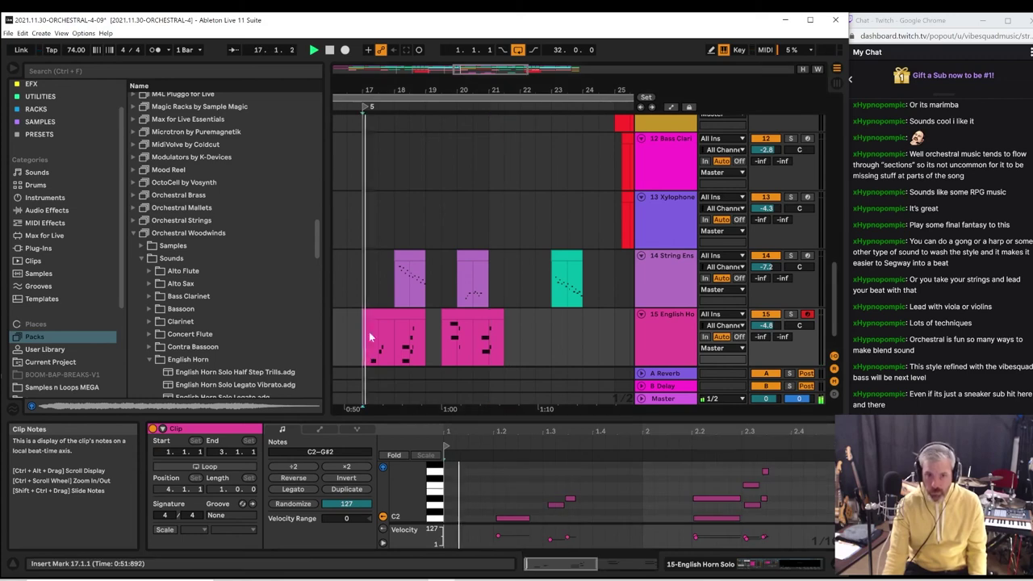
key("minus")
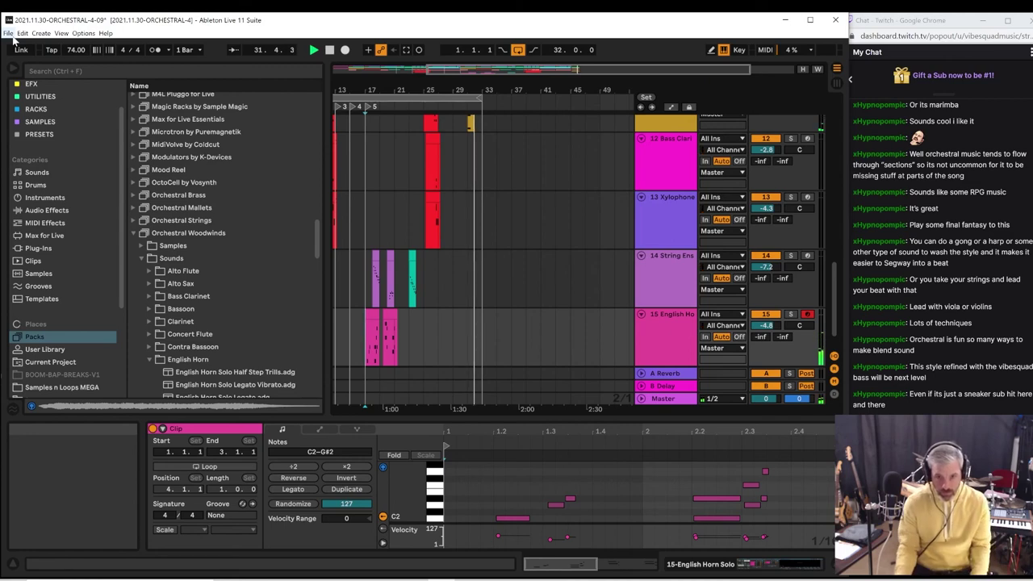
left_click(452, 347)
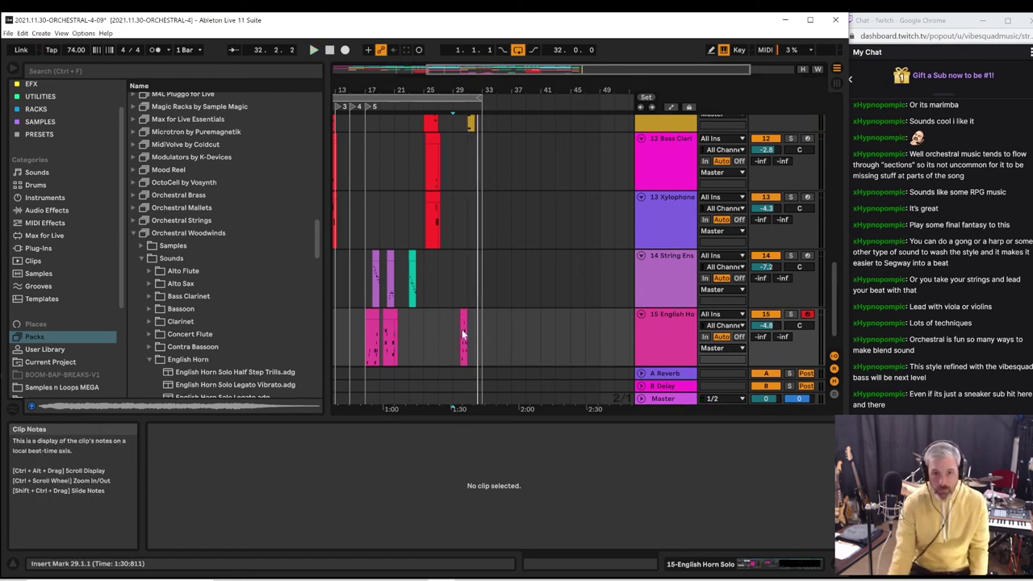
left_click(453, 321)
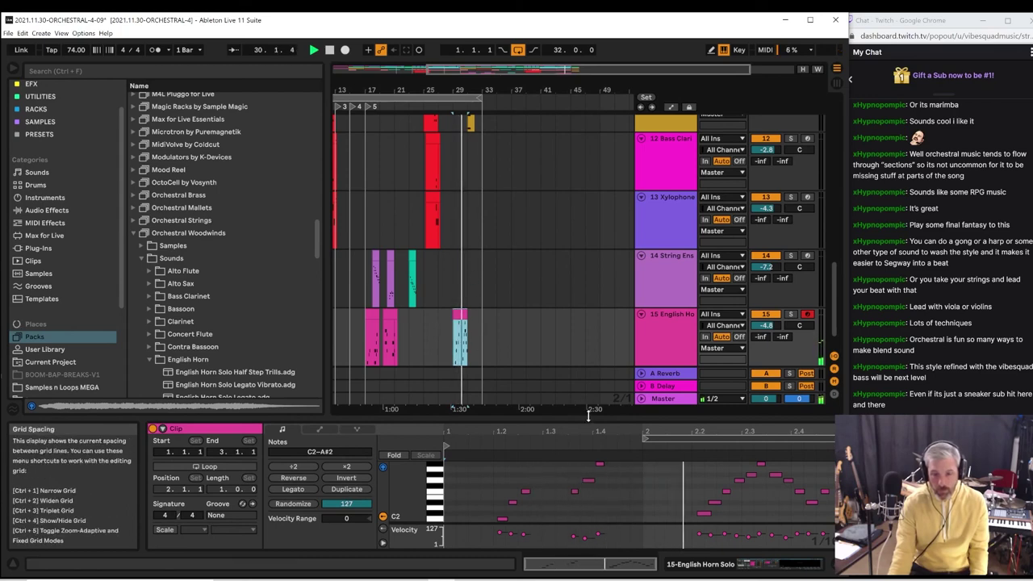
Lower the last note of the new English horn clip, near 2.4.3, to C#2
left_click_drag(645, 417, 645, 216)
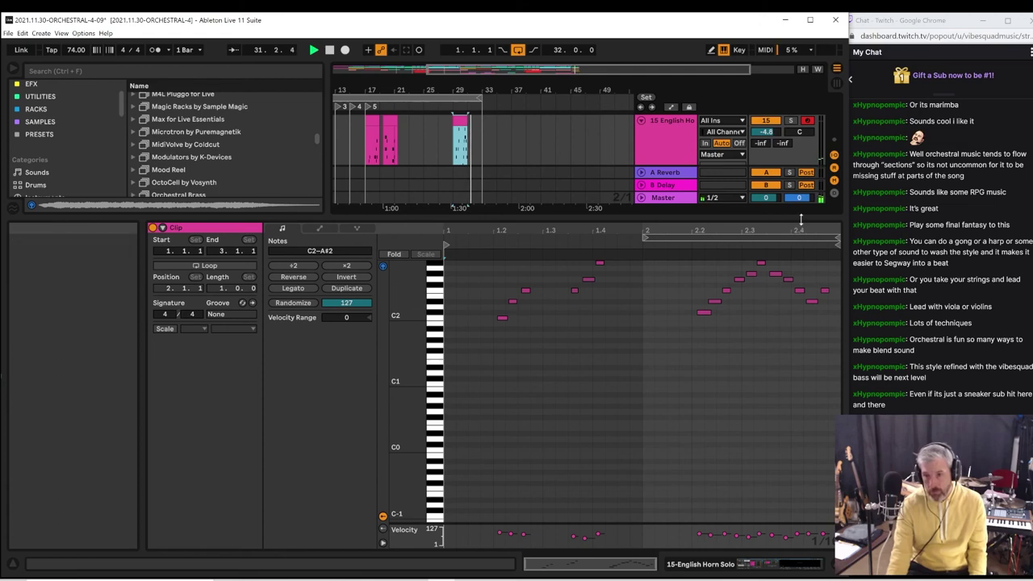
left_click_drag(801, 224, 795, 157)
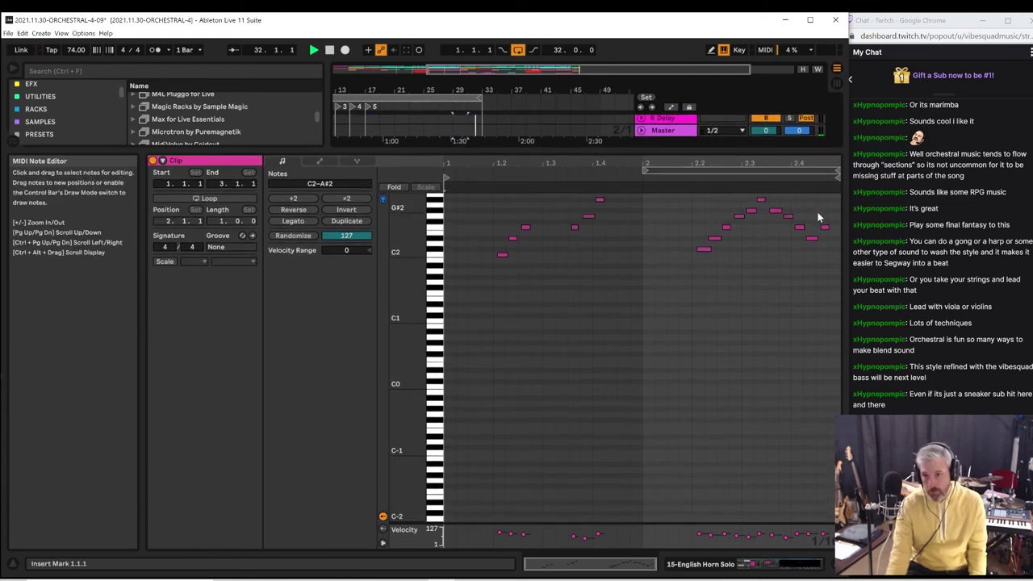
left_click_drag(818, 213, 833, 230)
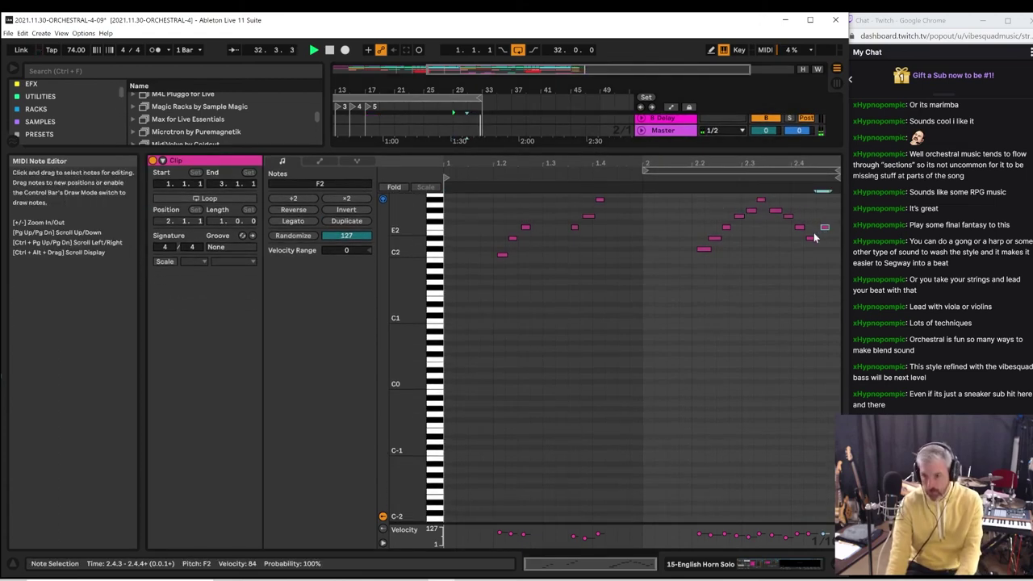
key("Down")
key("Down")
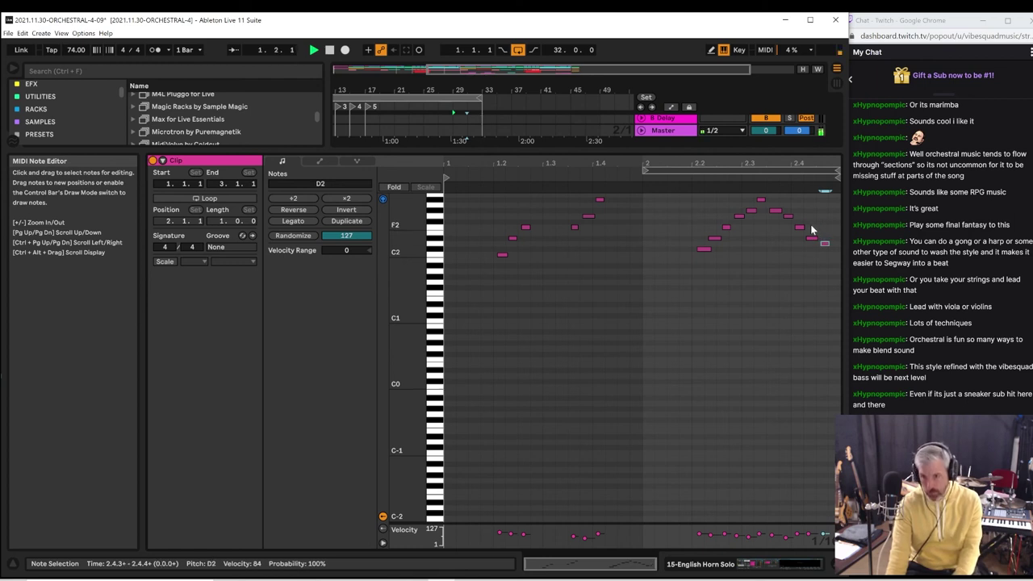
left_click(705, 167)
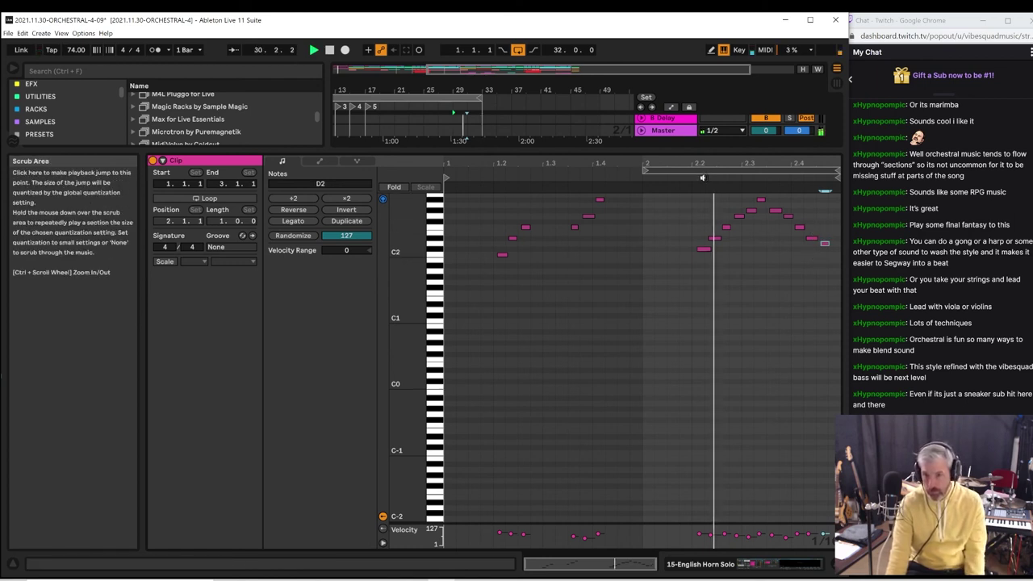
left_click_drag(795, 159, 795, 201)
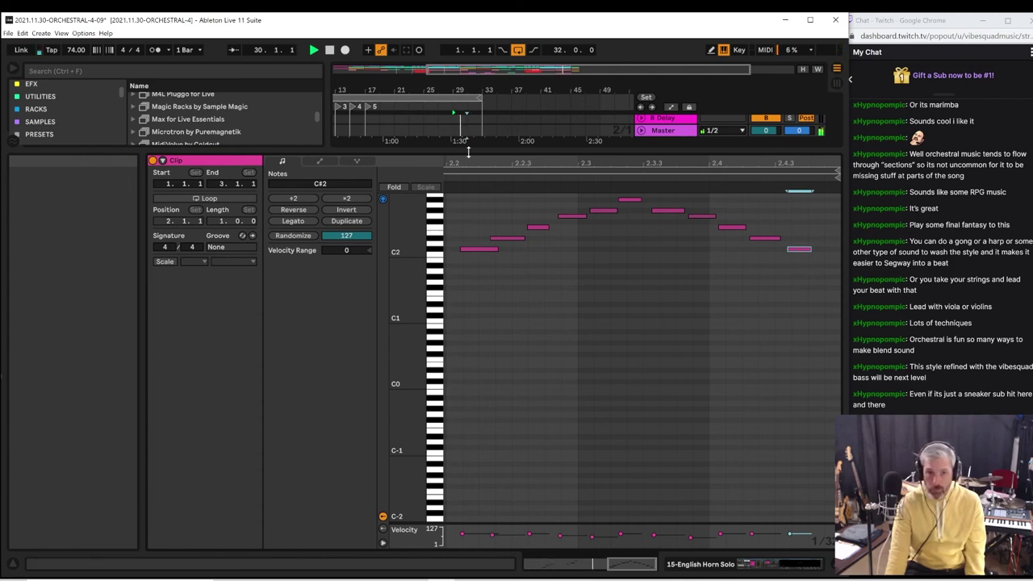
left_click_drag(468, 153, 484, 395)
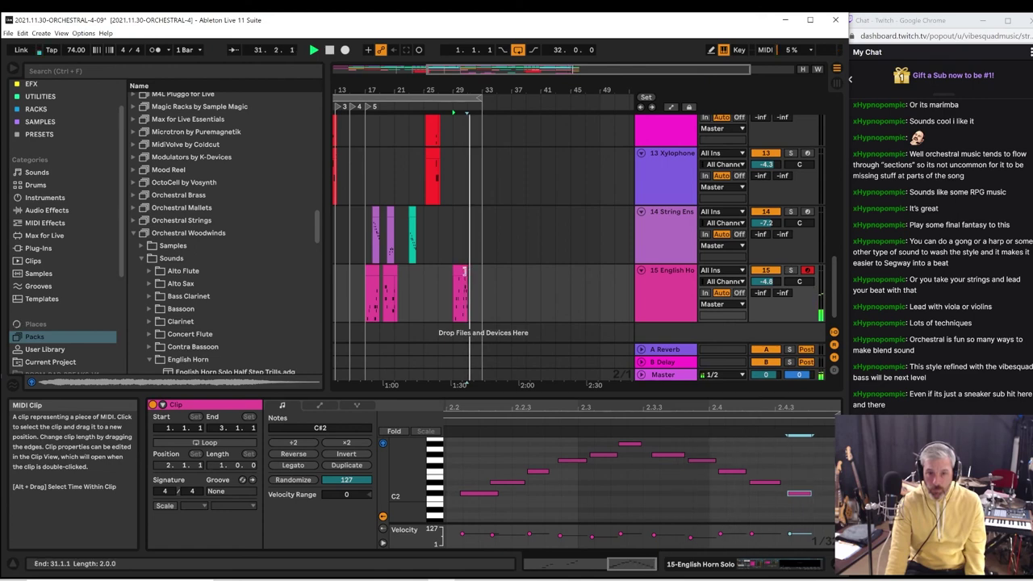
Extend the new clip's end to 35.1.1 and add a one-beat C2 note at 3.1.1 with a reduced velocity
left_click_drag(465, 272, 487, 284)
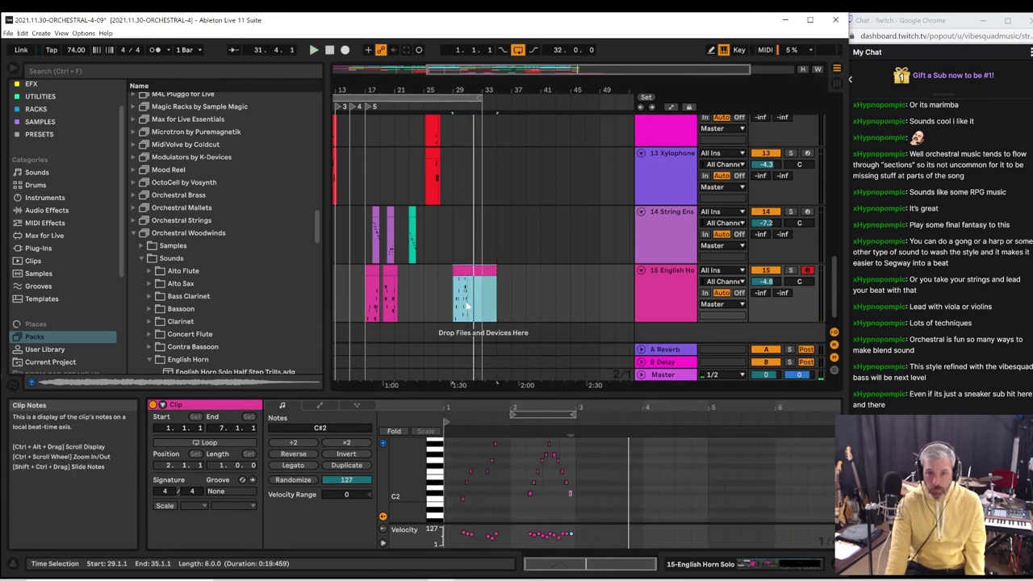
left_click(570, 493)
key("space")
double_click(565, 500)
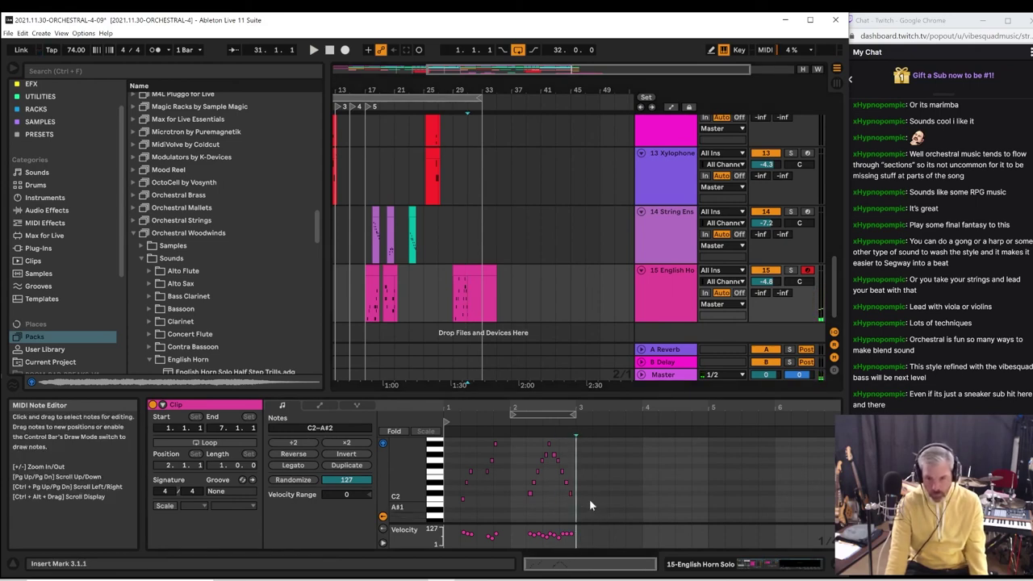
key("Right")
key("space")
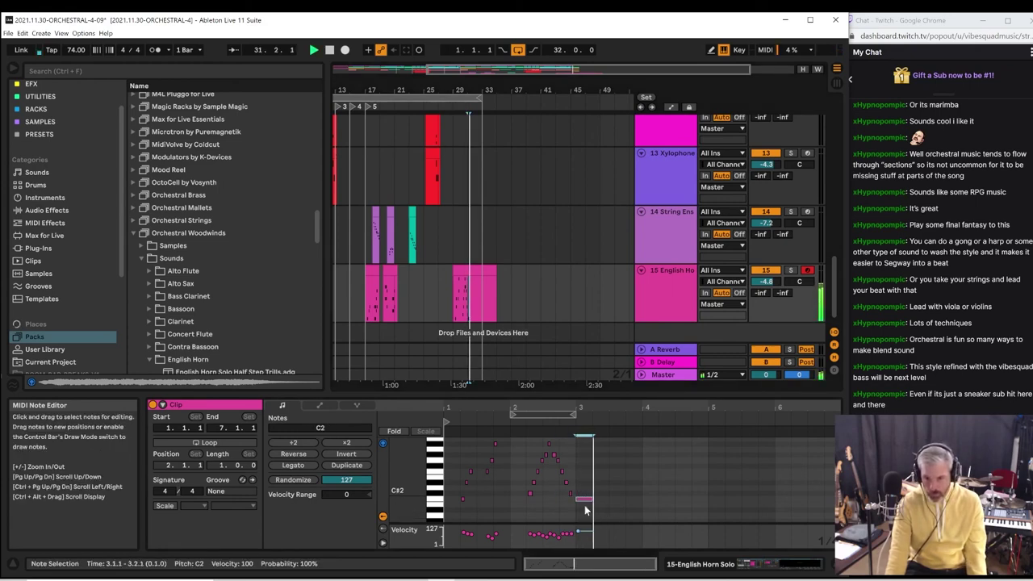
left_click_drag(584, 531, 584, 538)
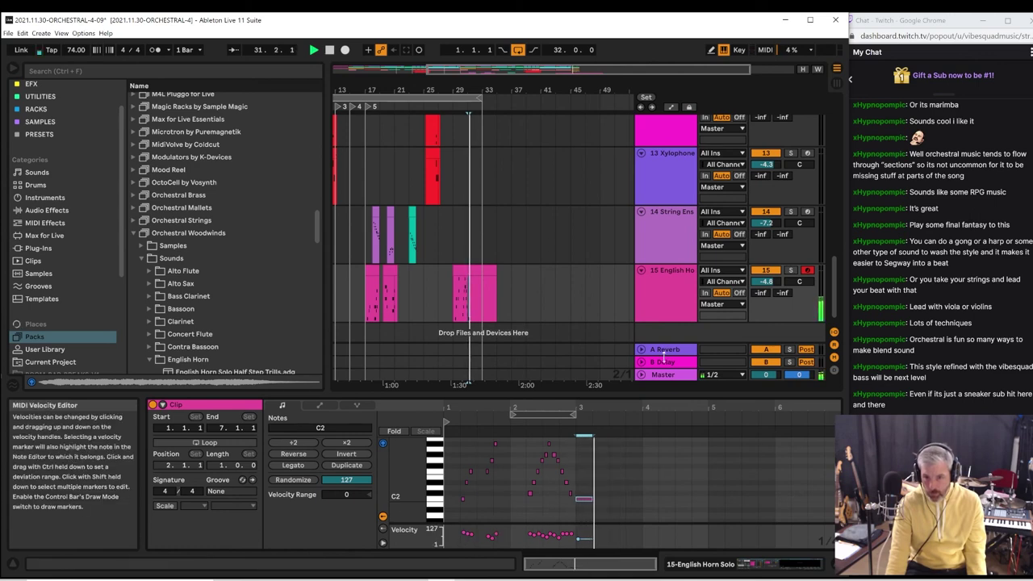
Play the English horn part from 29.1.1, 27.1.1 and 23.1.1, and select the first two bars of the bar-29 clip
left_click(473, 295)
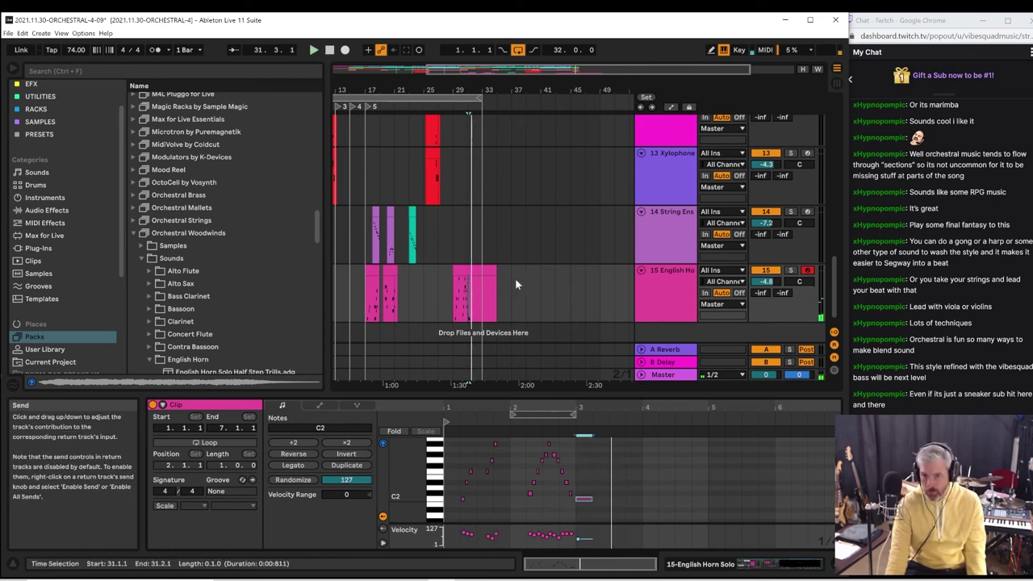
left_click(457, 308)
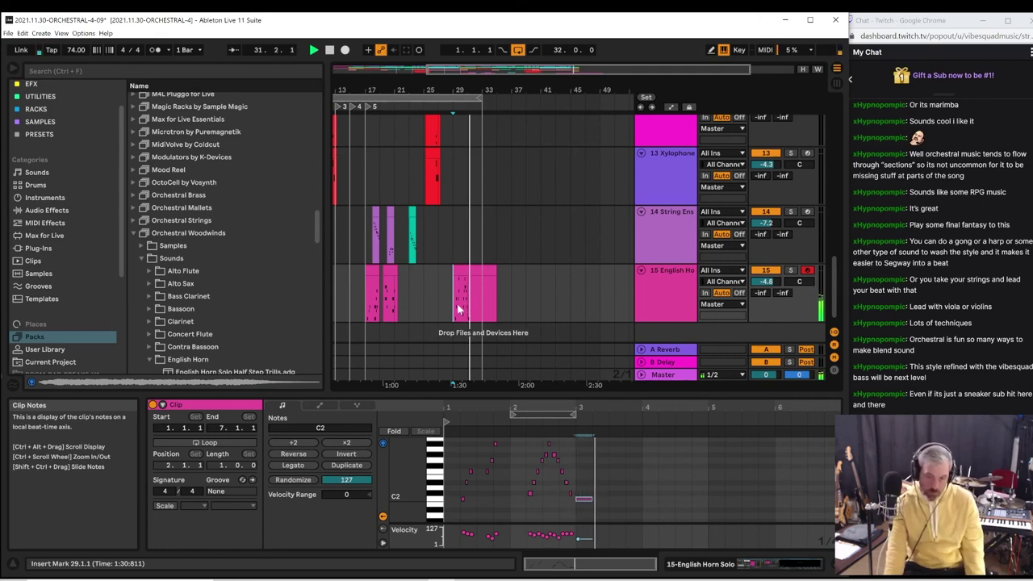
left_click(437, 304)
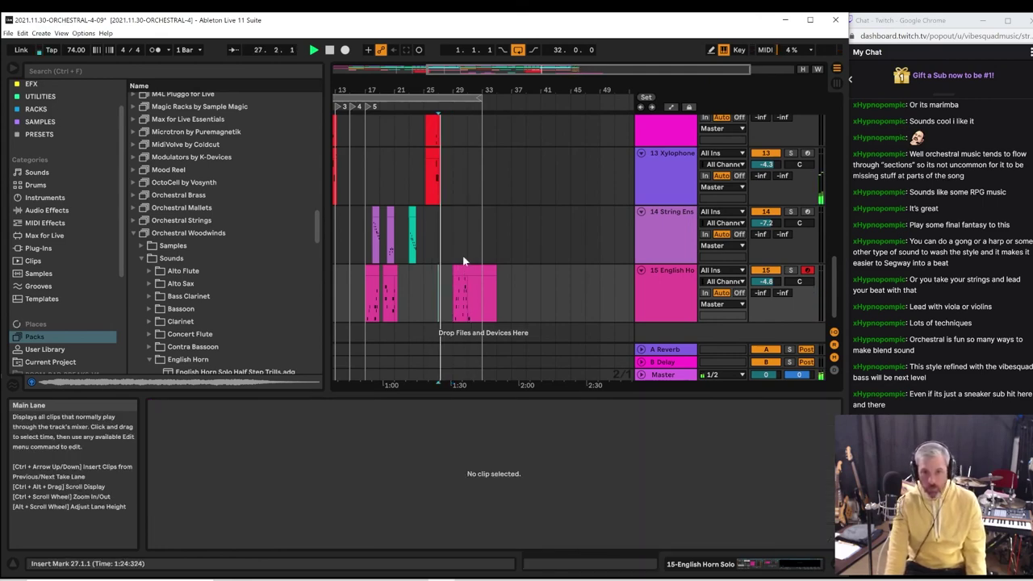
left_click(414, 300)
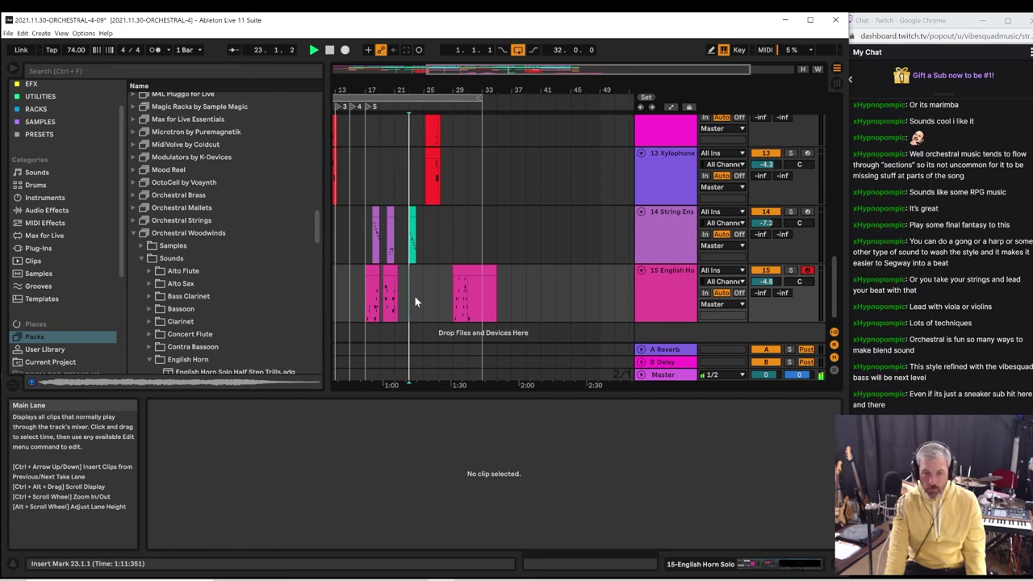
left_click(456, 299)
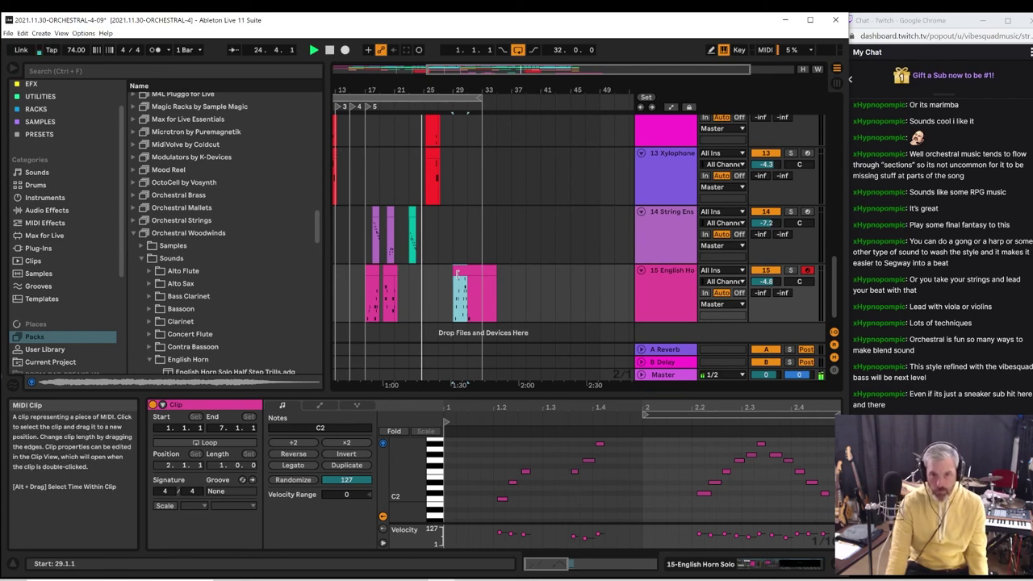
Try placing a copy of the English horn phrase's first two bars from 27.1.1 to 29.1.1, ahead of the bar-29 clip
left_click(461, 270)
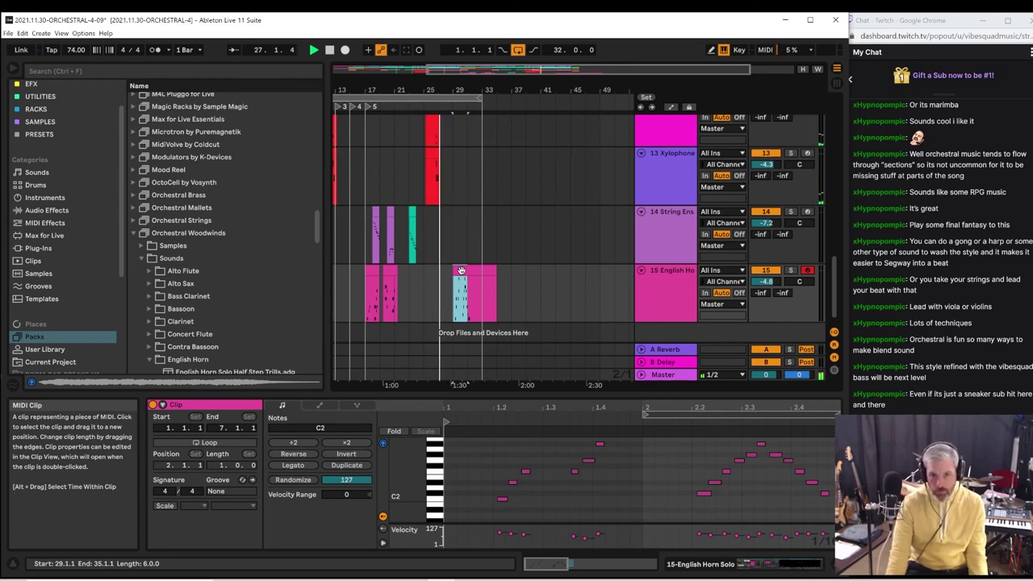
left_click(453, 274)
left_click_drag(452, 275, 449, 270)
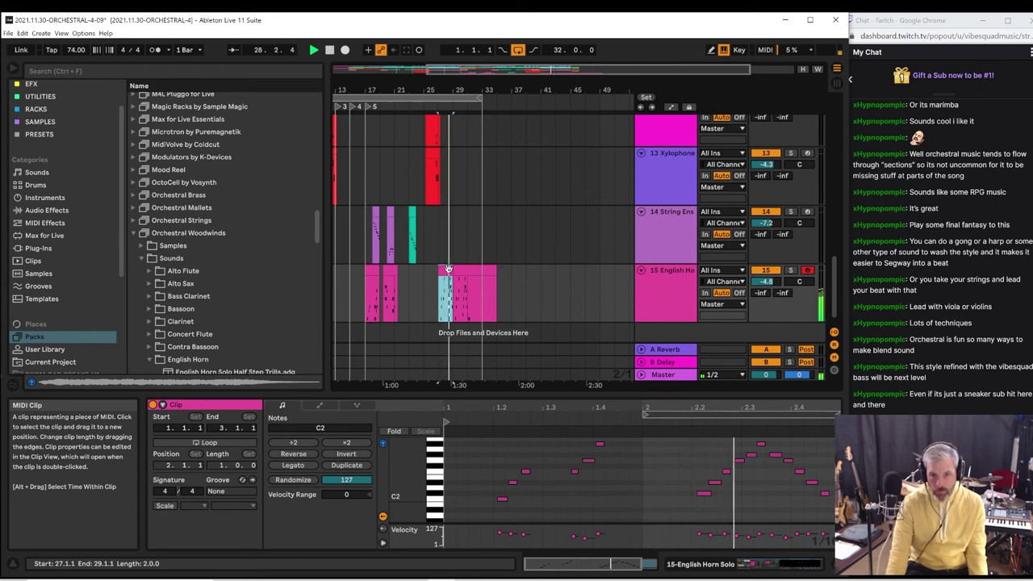
left_click(483, 301)
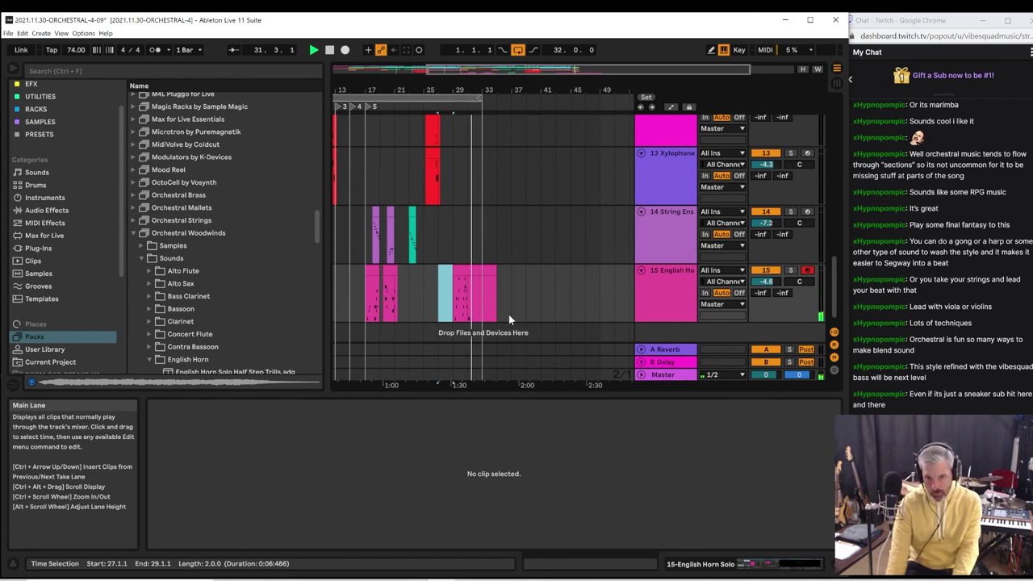
Shorten the bar-29 English horn clip to end at 33.1.1 and stop playback
left_click_drag(494, 267, 482, 267)
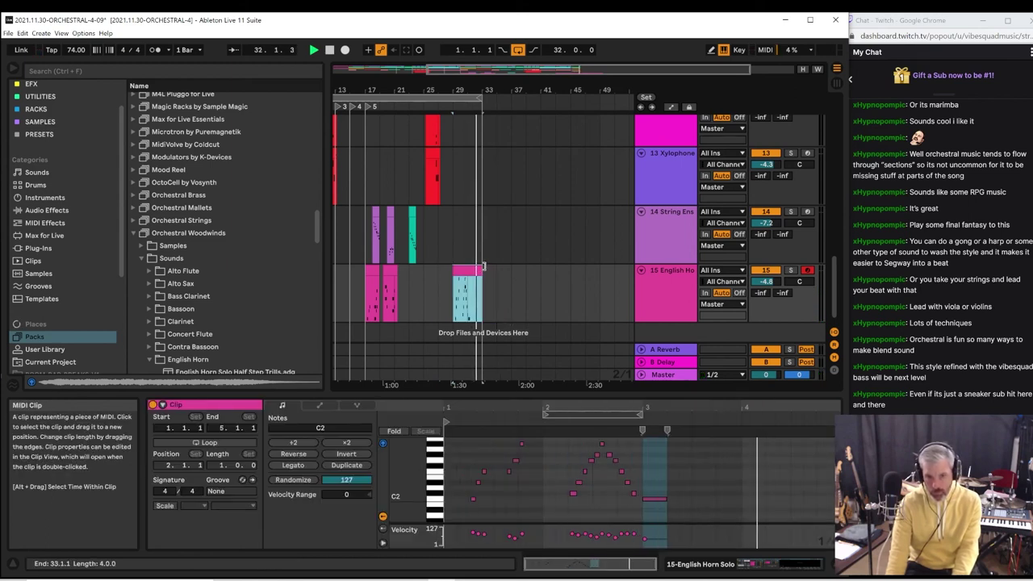
left_click(330, 50)
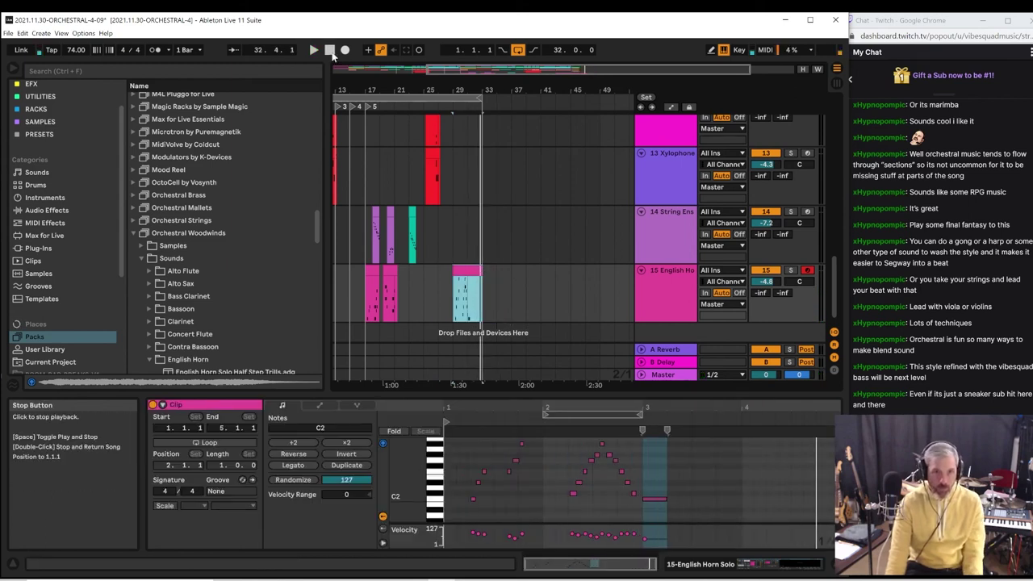
Save the Live Set as a new version named 2021.11.30-ORCHESTRAL-4-10
left_click(7, 33)
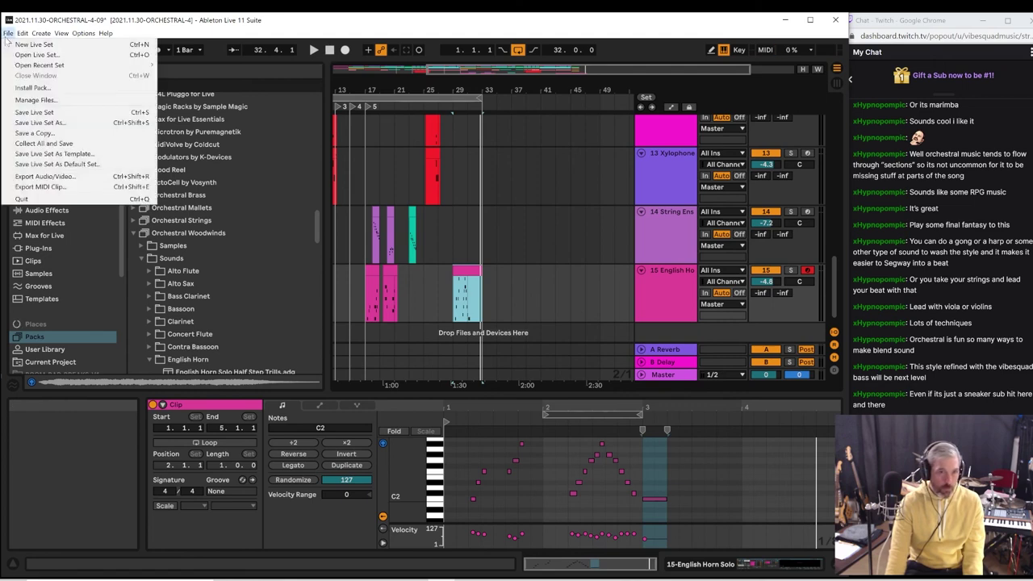
left_click(32, 122)
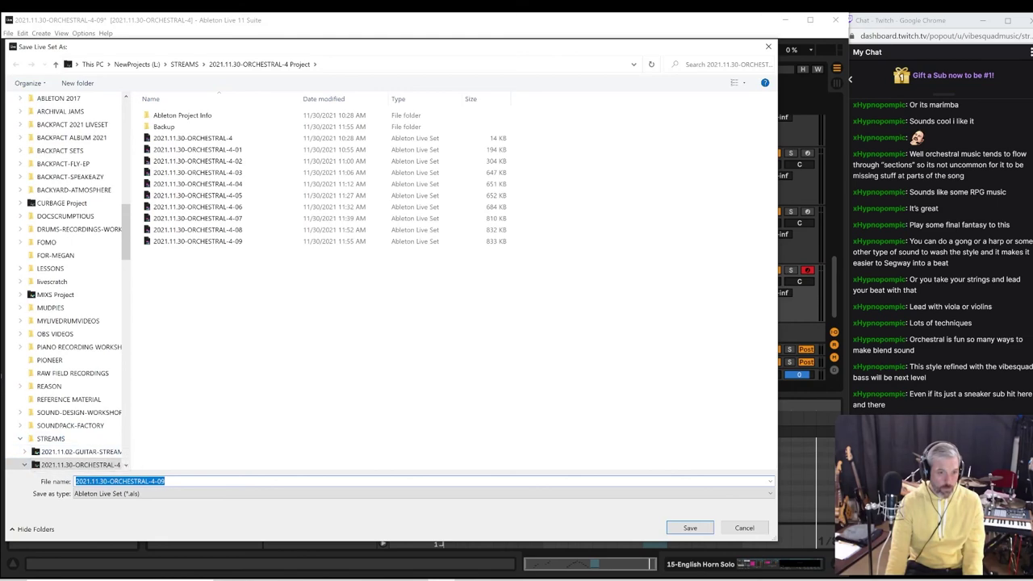
key("End")
key("shift+Left")
key("shift+Left")
type("10")
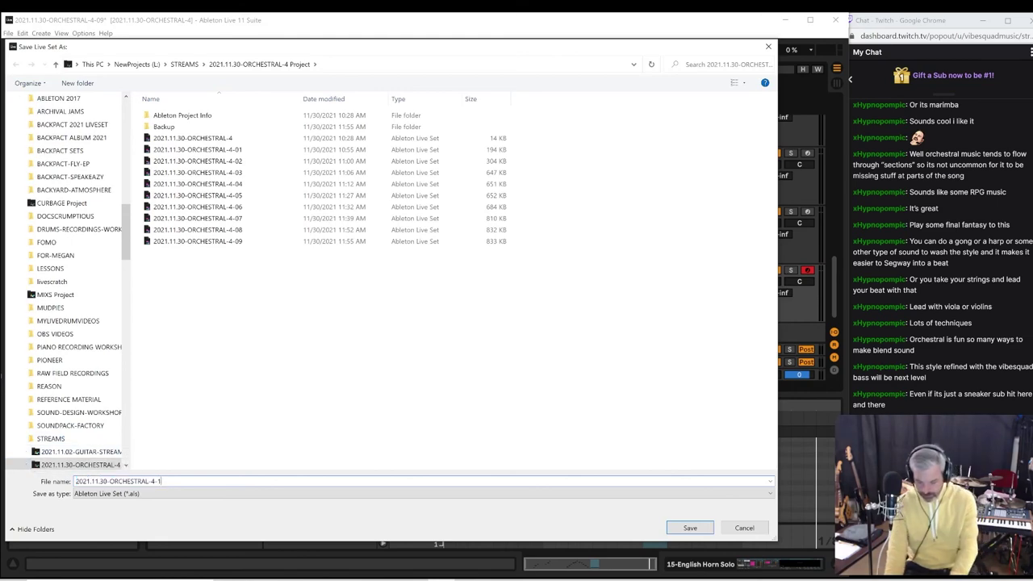
key("Return")
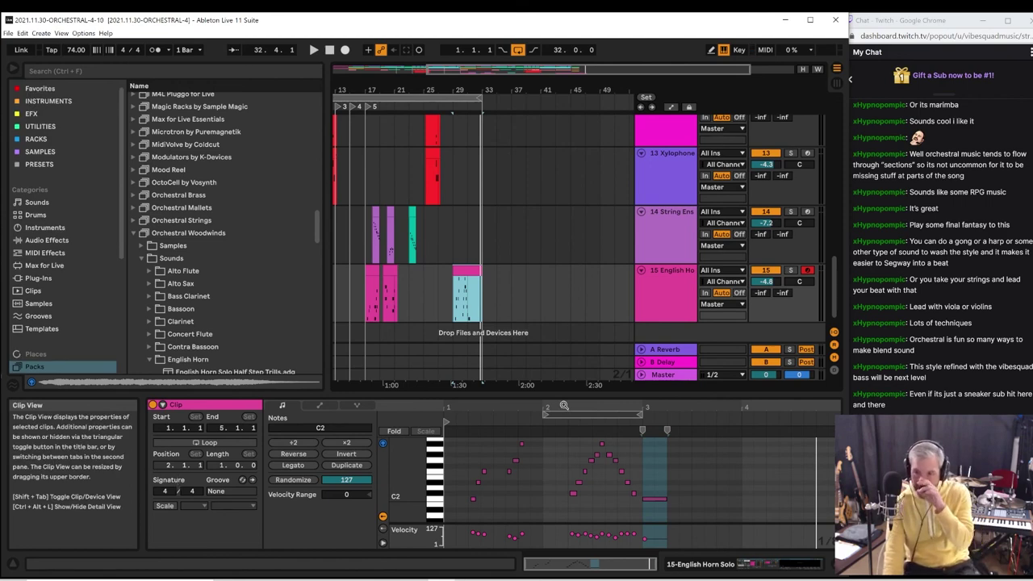
Fit all tracks of the arrangement in view and return the song position to 1.1.1
key("minus")
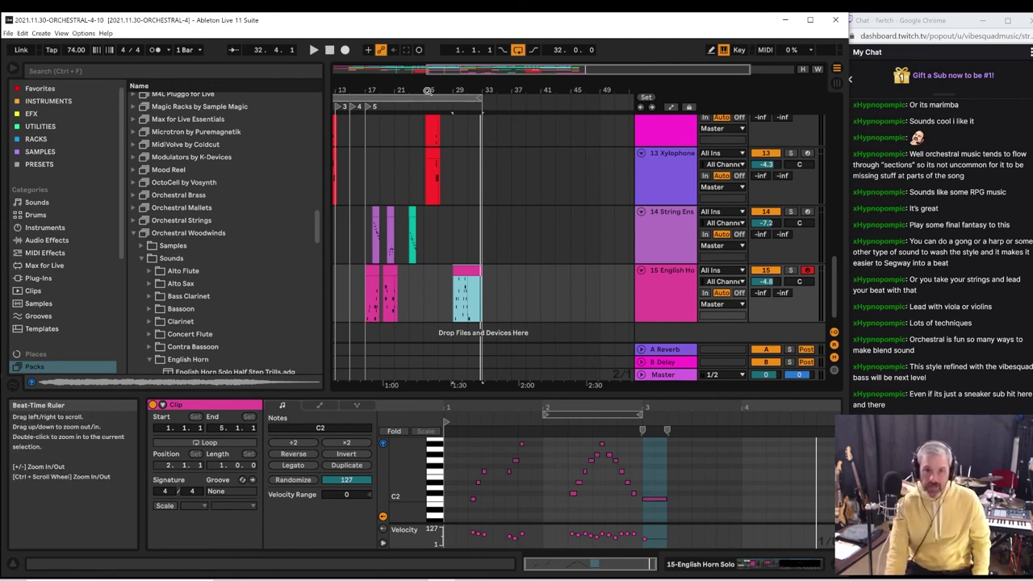
left_click_drag(460, 91, 460, 91)
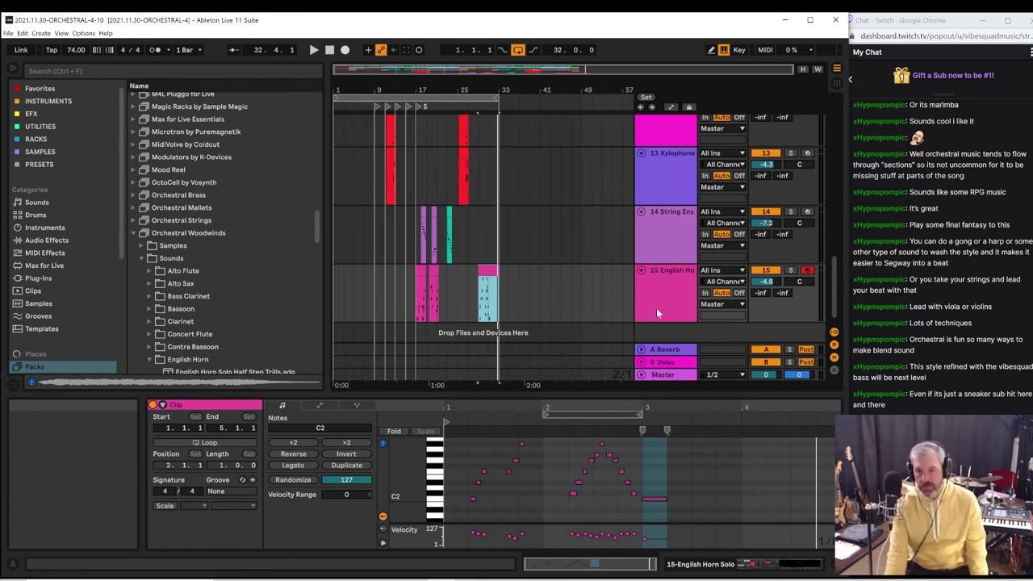
key("h")
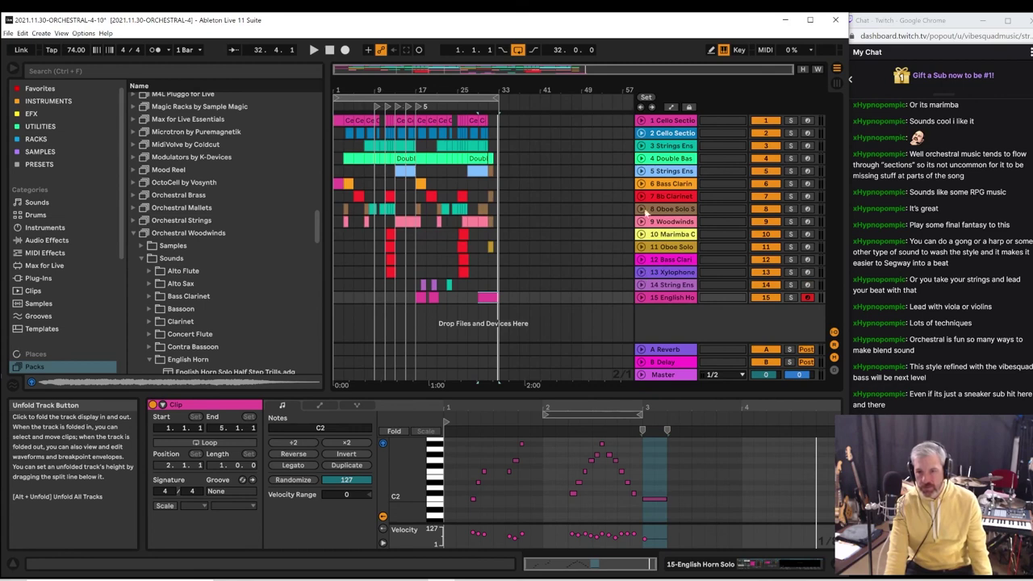
left_click(329, 50)
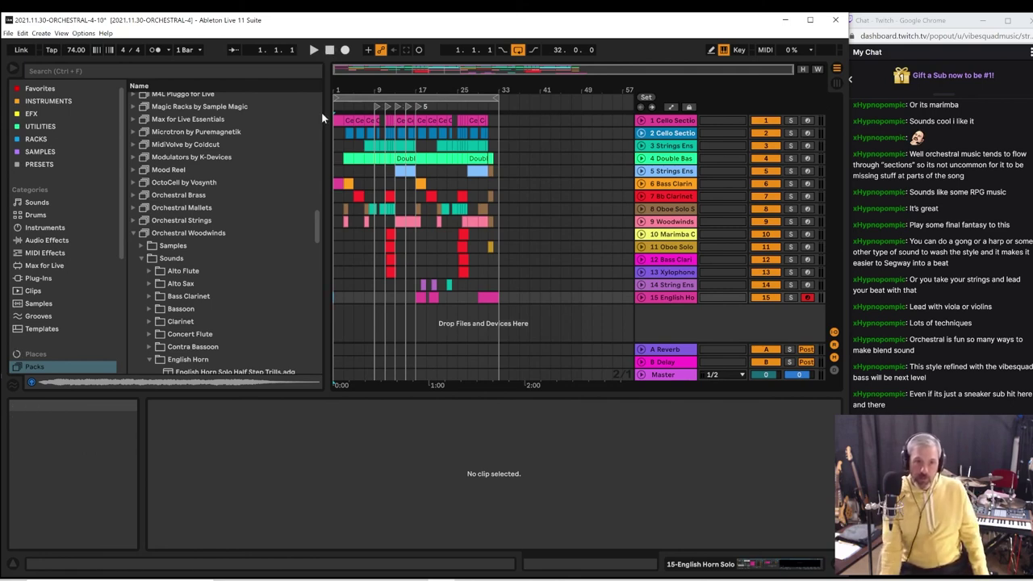
Narrow the browser, reduce the detail view's height, collapse the Orchestral Woodwinds pack, and fit bars 1 to 33 in the arrangement
left_click_drag(331, 137, 295, 140)
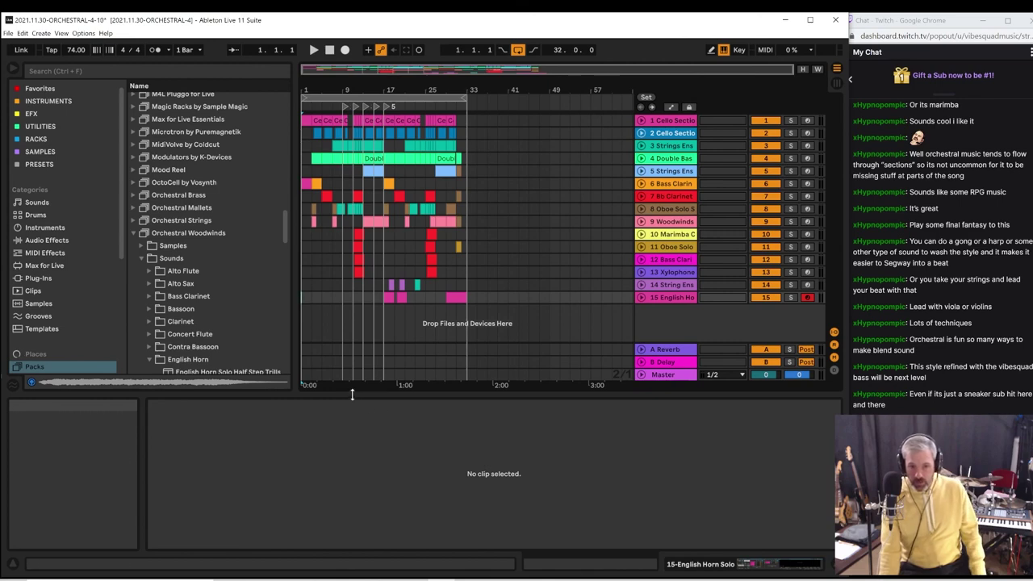
left_click_drag(353, 395, 355, 424)
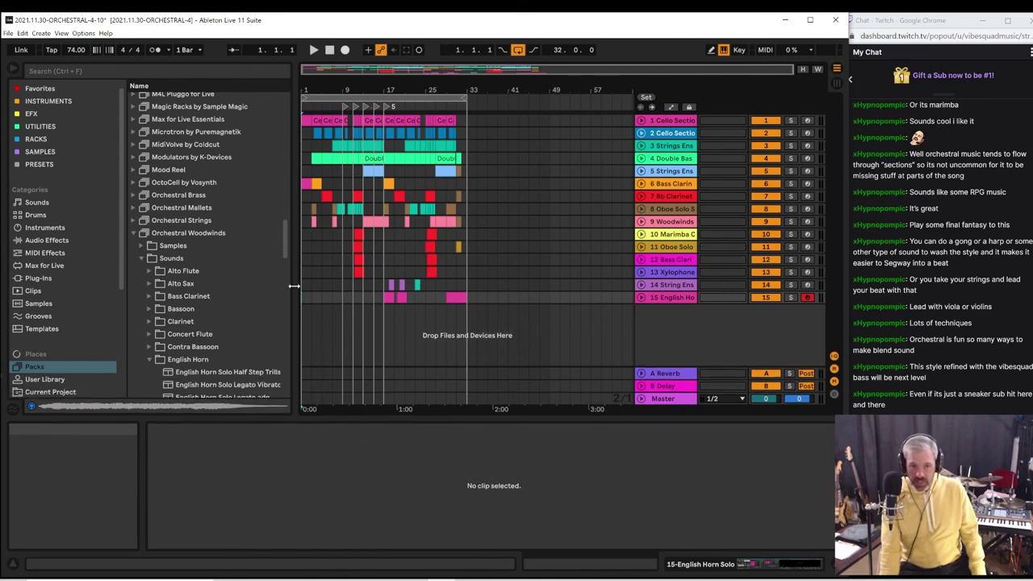
left_click_drag(293, 286, 276, 286)
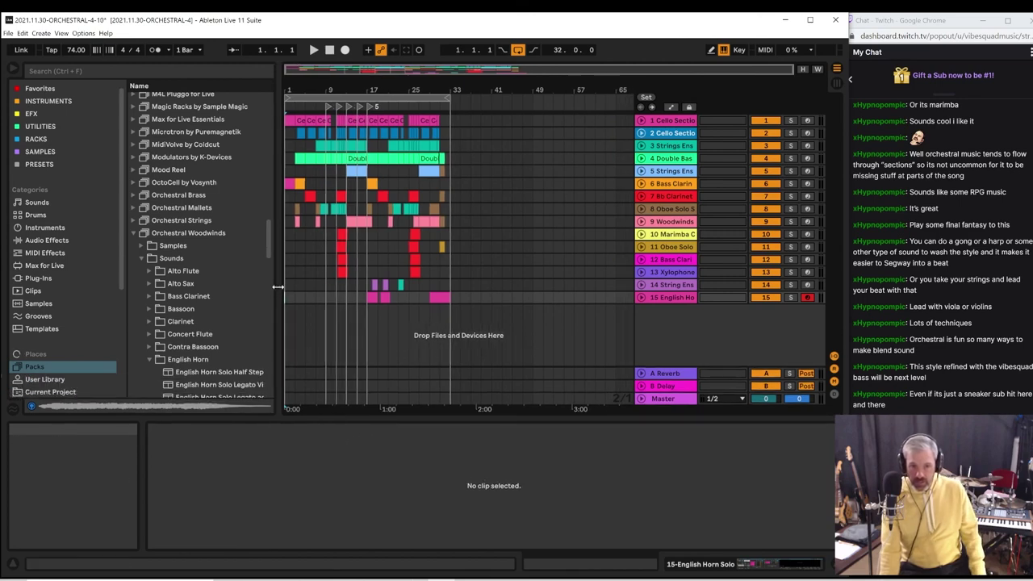
left_click(136, 232)
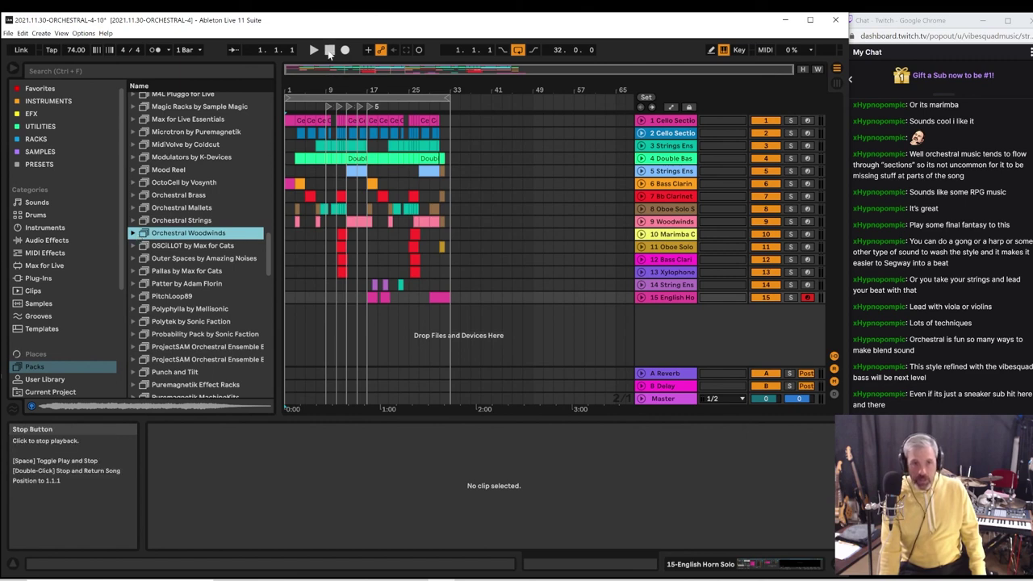
left_click_drag(350, 84, 349, 107)
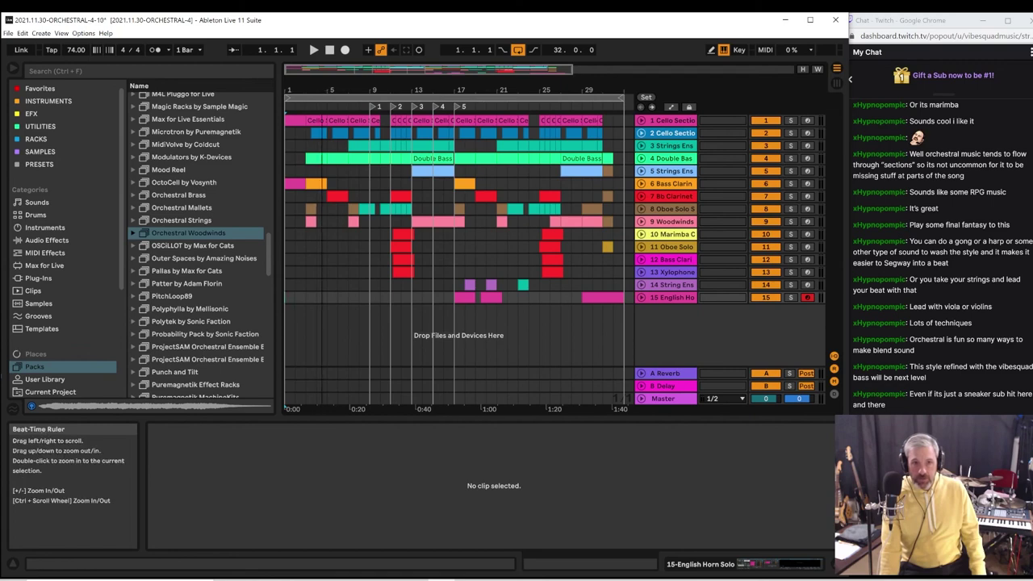
left_click_drag(322, 86, 322, 89)
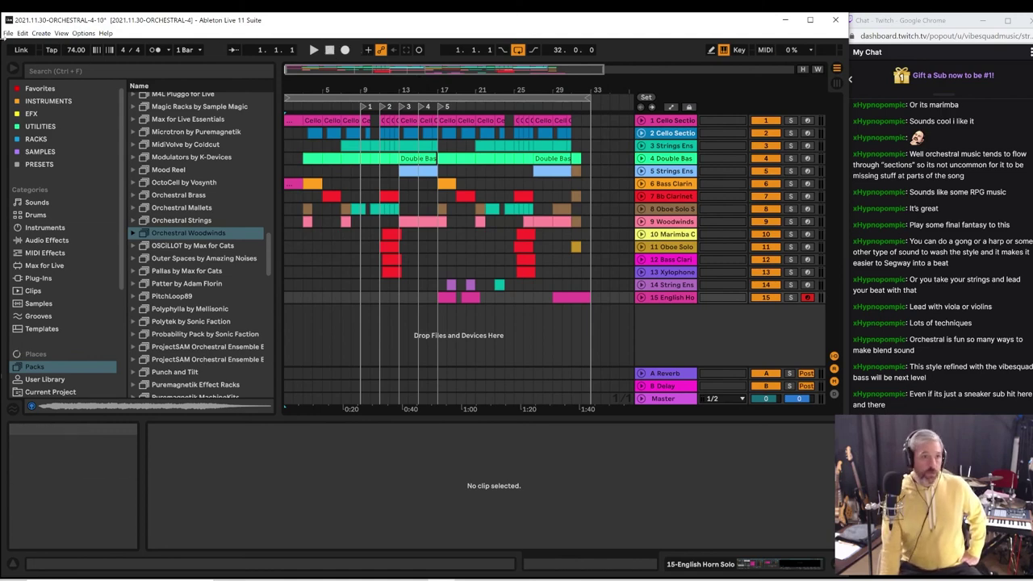
Save the Live Set as another version named 2021.11.30-ORCHESTRAL-4-11
left_click(8, 33)
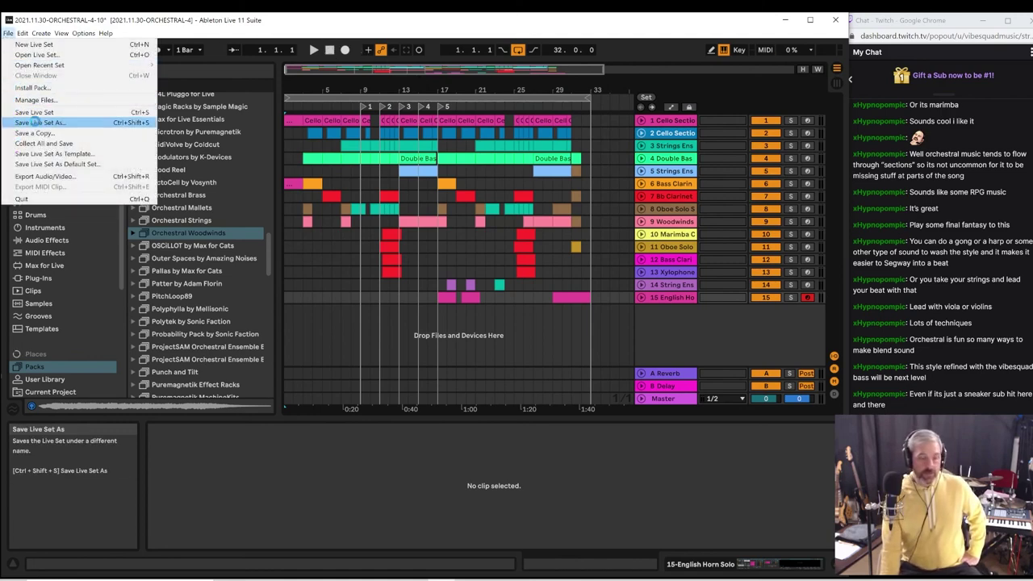
left_click(36, 122)
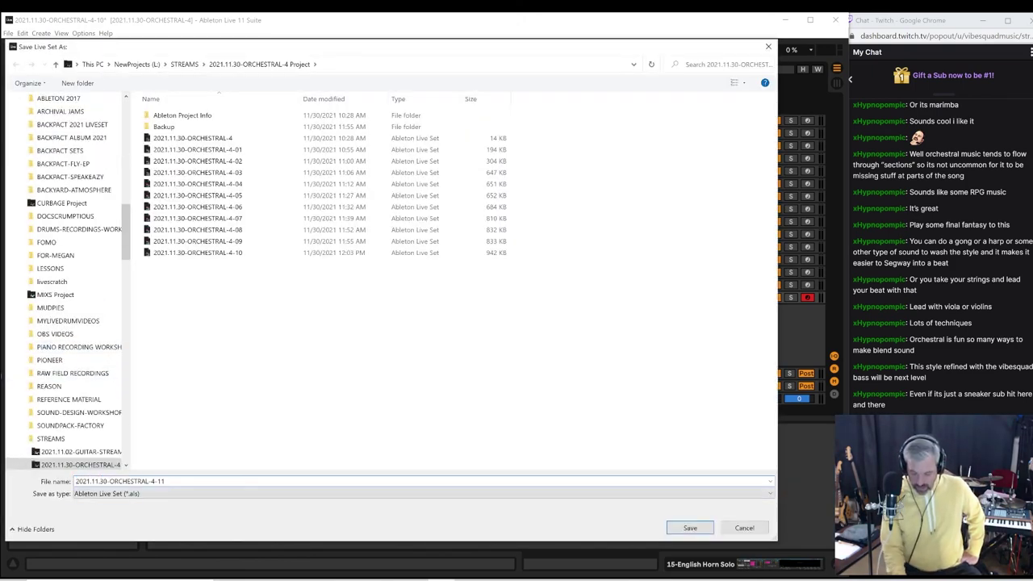
key("Return")
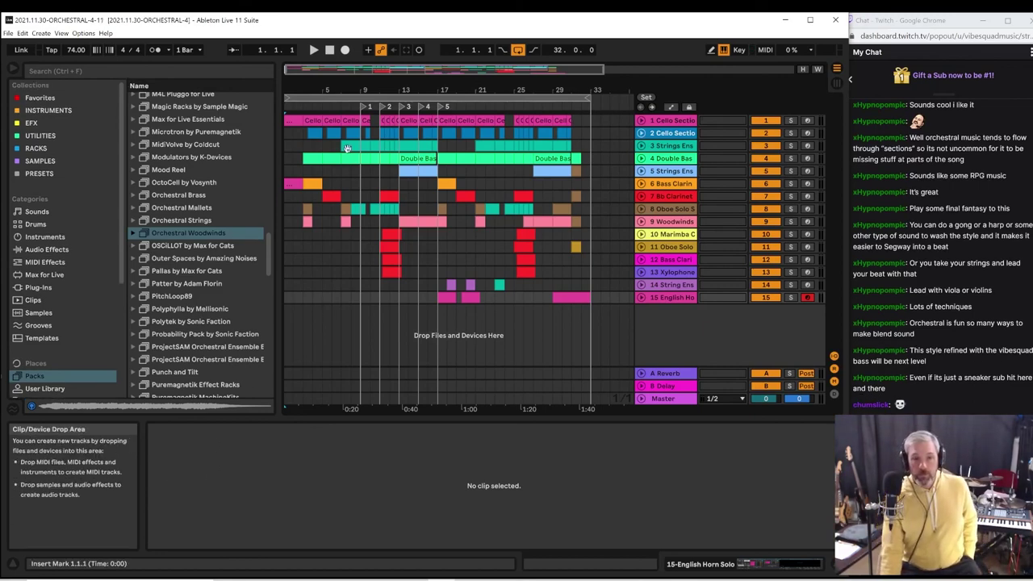
left_click_drag(352, 92, 352, 97)
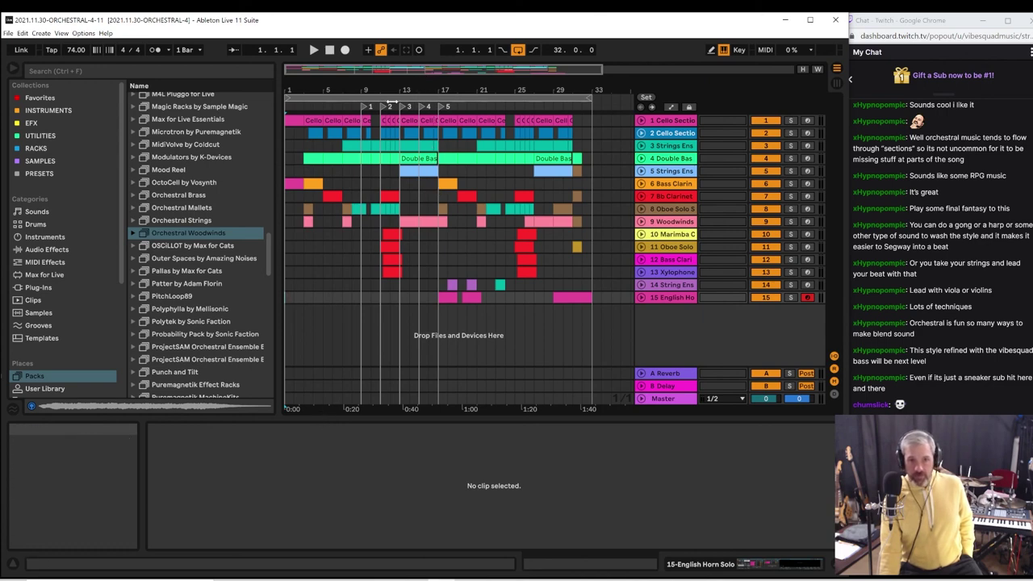
left_click_drag(269, 126, 293, 134)
left_click_drag(334, 82, 242, 109)
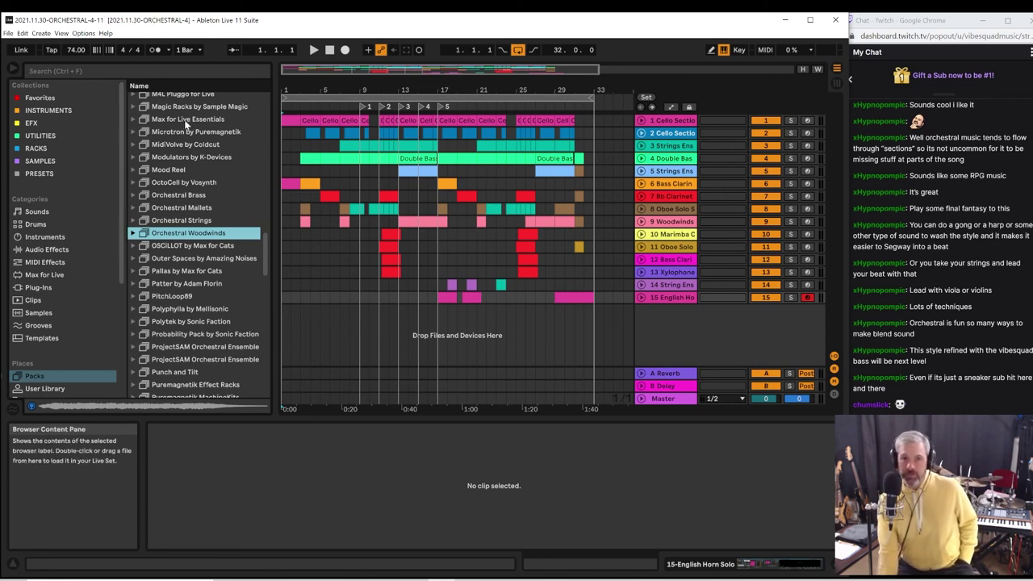
left_click_drag(434, 91, 422, 88)
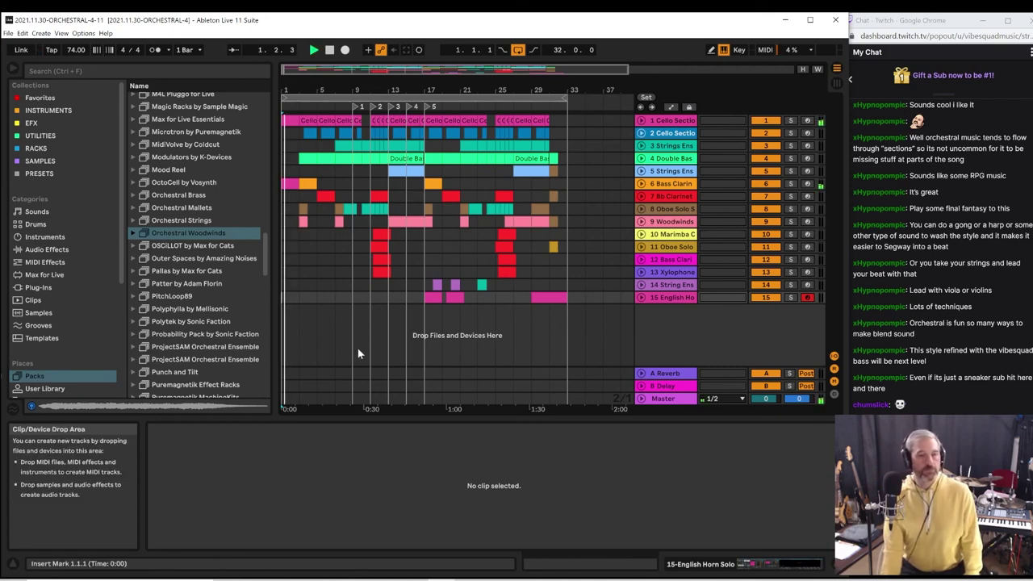
Add Virtual Tape Machines from the EFX collection to the Master track before FabFilter Pro-L 2, and close its plug-in window
left_click(661, 401)
double_click(662, 401)
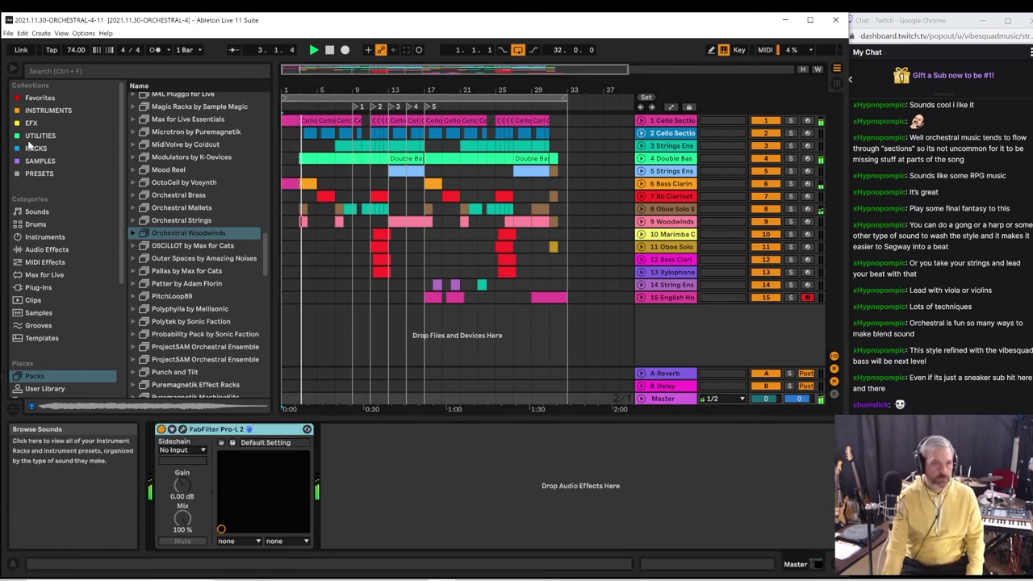
left_click(32, 123)
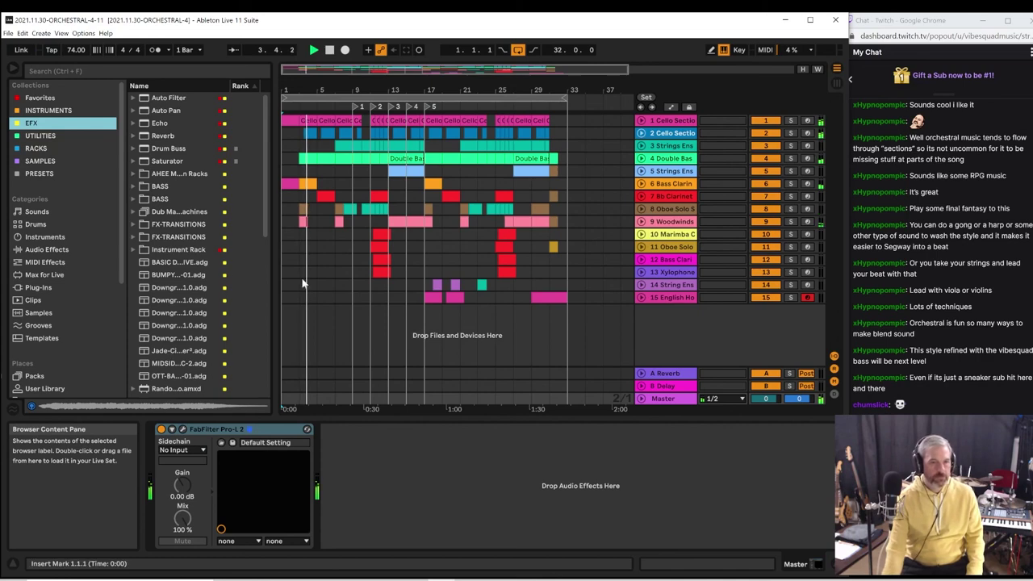
scroll(259, 168, "down", 2)
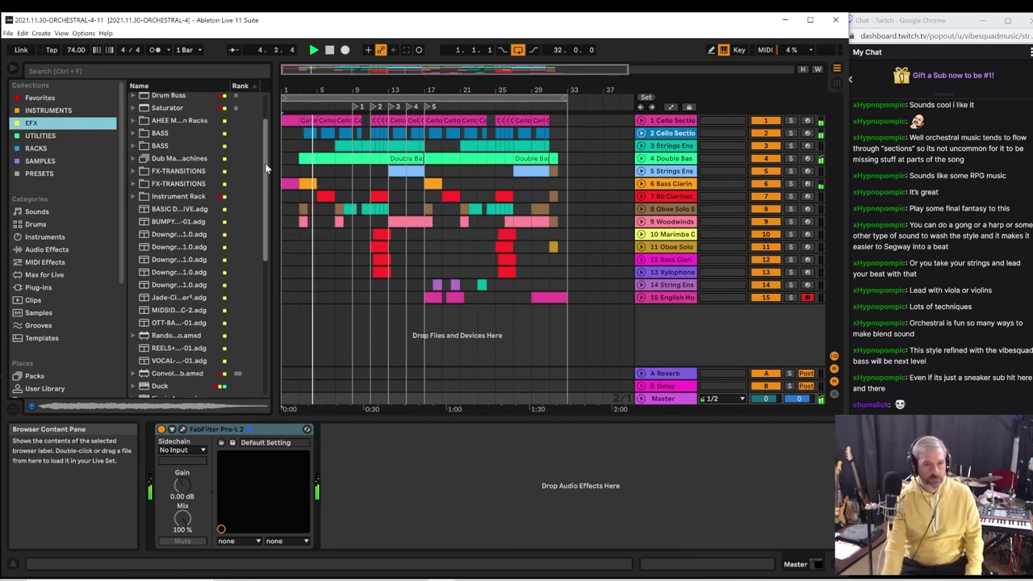
left_click_drag(267, 170, 266, 307)
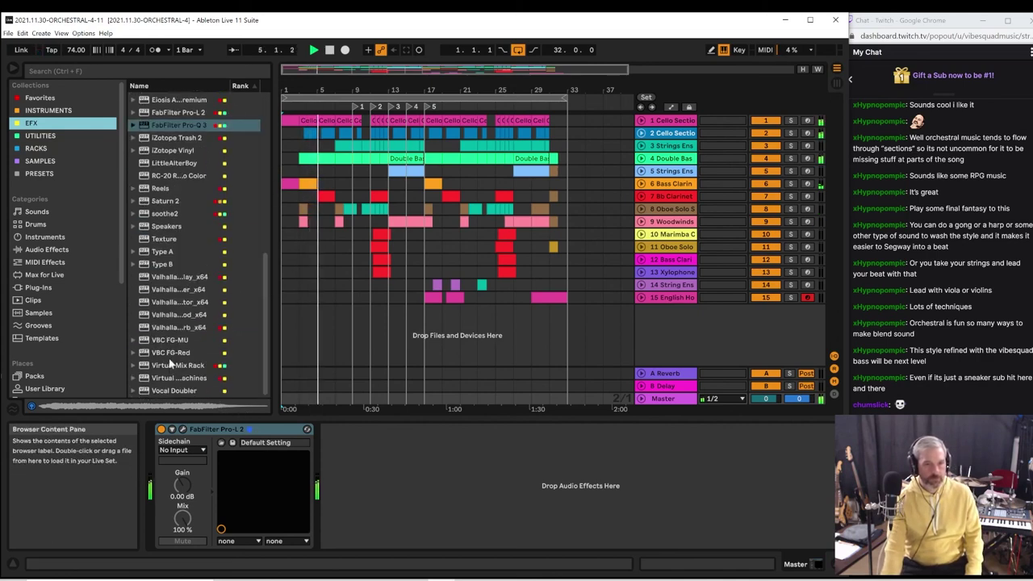
mouse_move(184, 380)
left_mouse_down()
mouse_move(148, 426)
mouse_move(152, 436)
left_mouse_up()
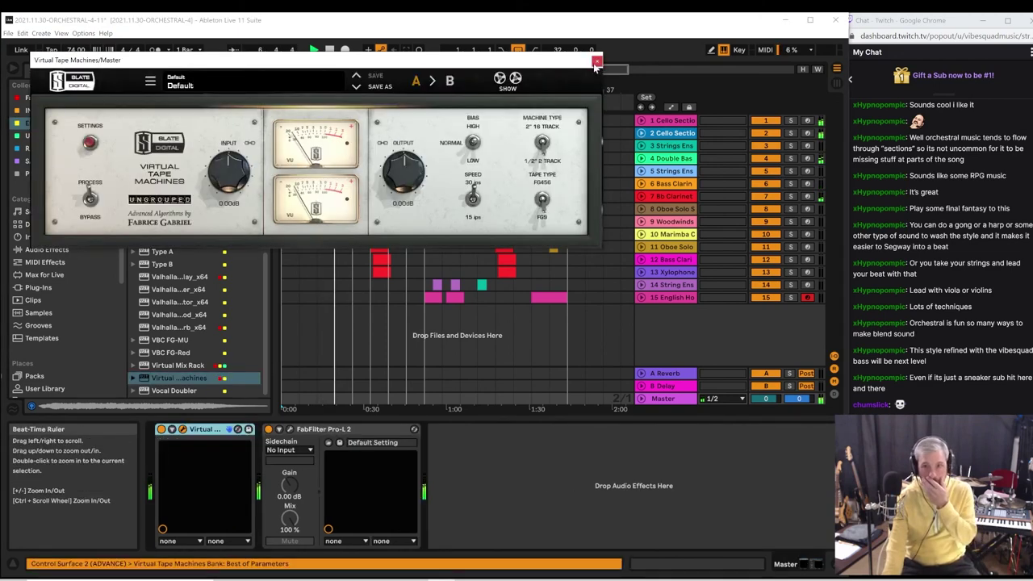
left_click(596, 62)
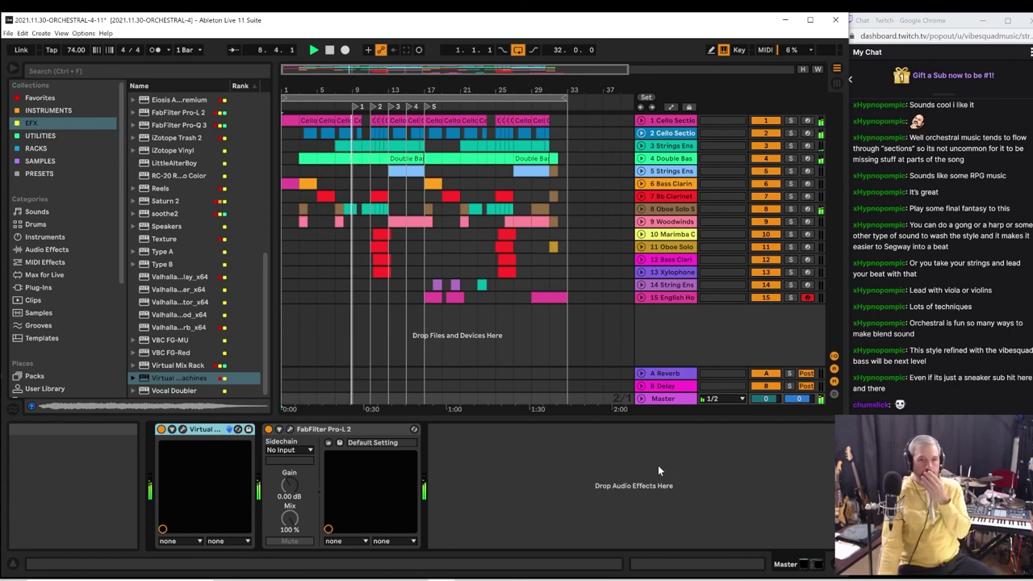
Unfold all tracks and open the track 9 Woodwinds clip spanning 13.1.1 to 17.1.1 for note editing
left_click(642, 298, "alt")
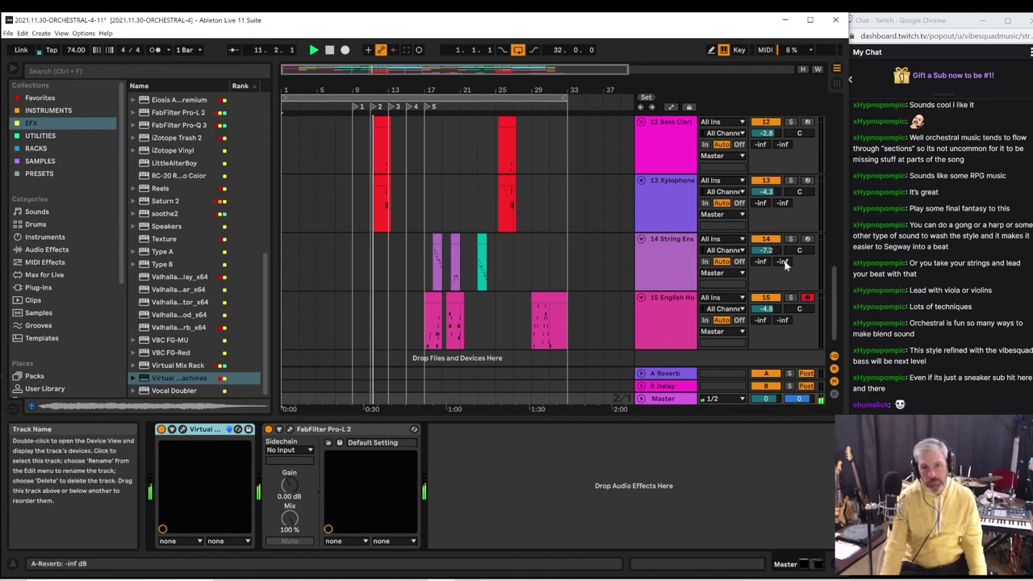
left_click_drag(837, 291, 844, 236)
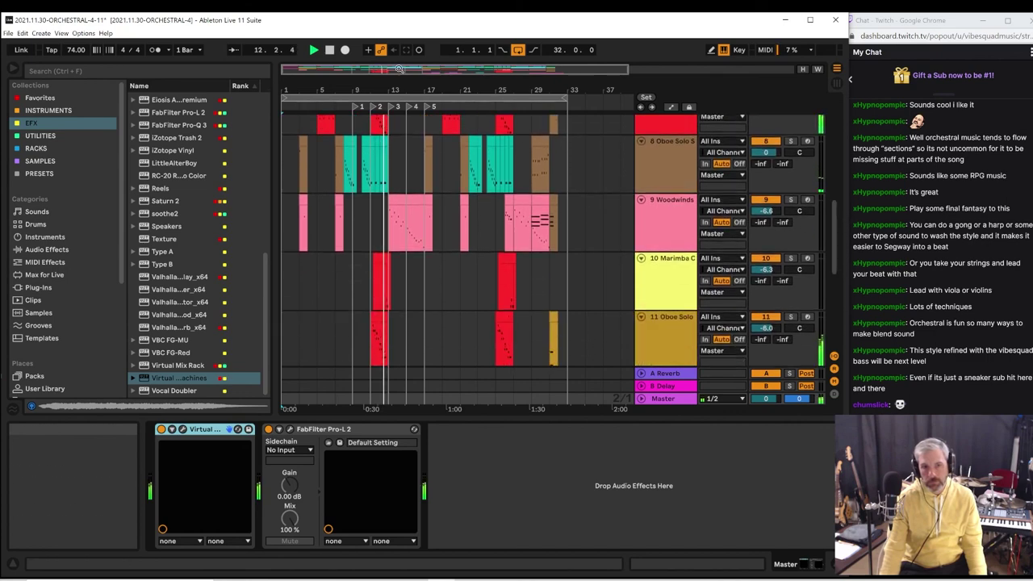
left_click_drag(383, 408, 386, 464)
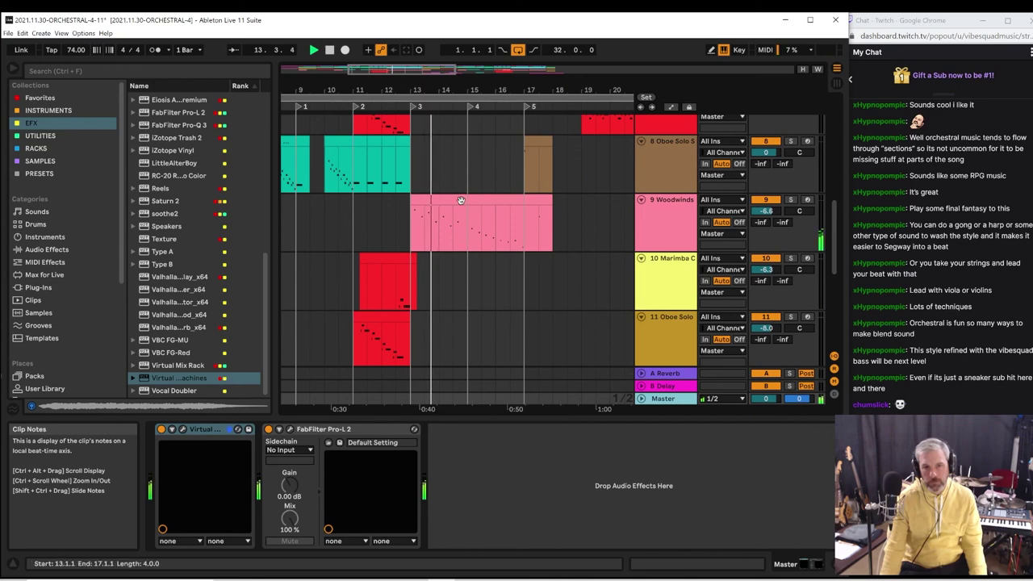
left_click(461, 200)
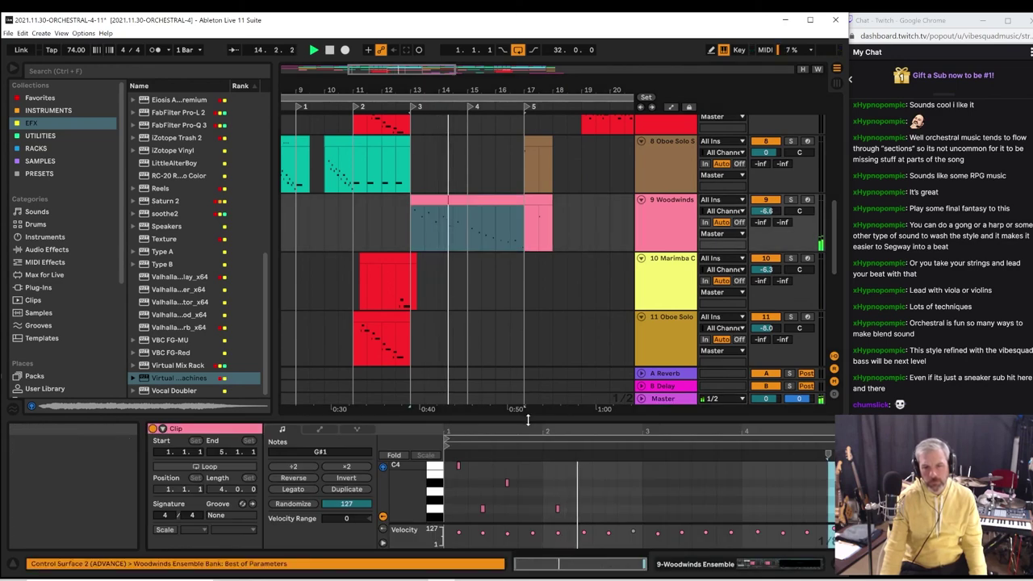
Inspect the Woodwinds clip's notes in a temporarily enlarged note editor and review the arrangement up to bar 33 during playback
left_click_drag(520, 420, 533, 234)
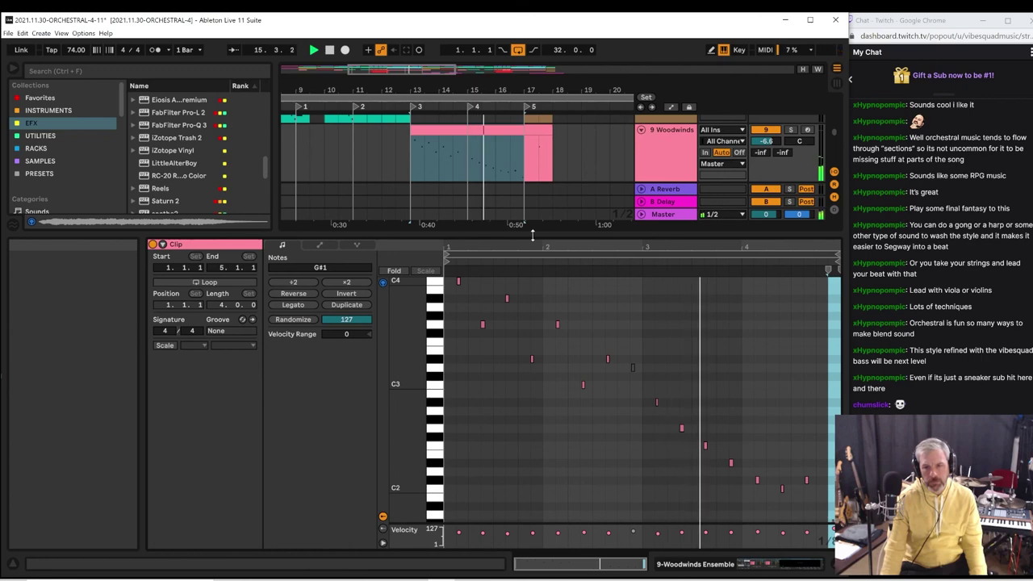
left_click_drag(533, 235, 546, 465)
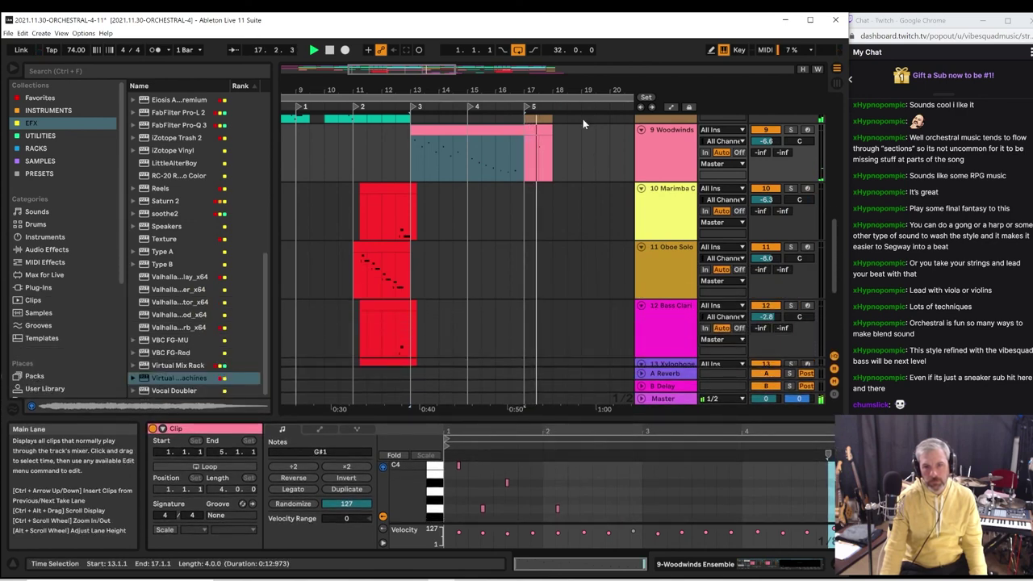
left_click_drag(530, 86, 528, 60)
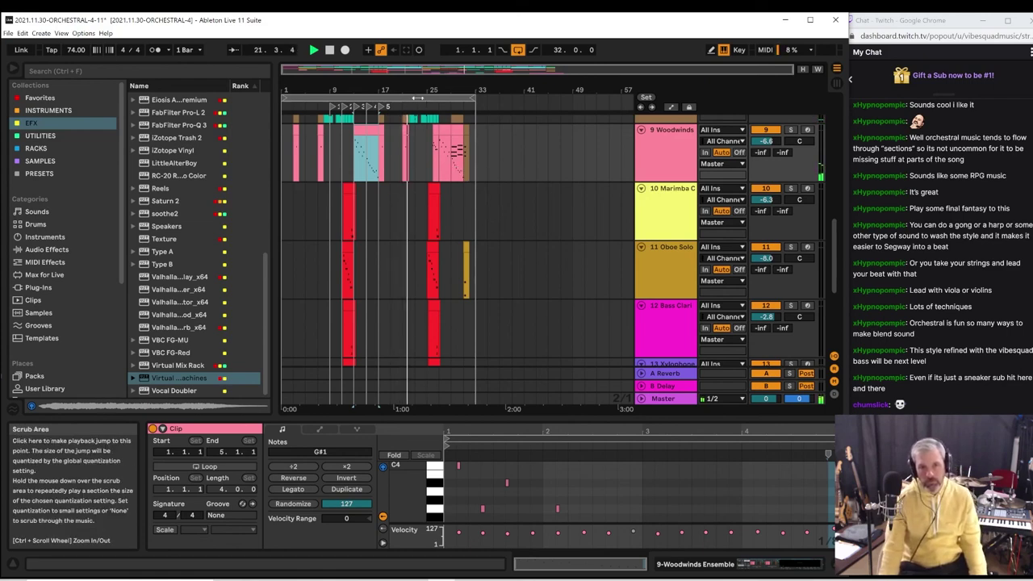
left_click_drag(413, 87, 307, 87)
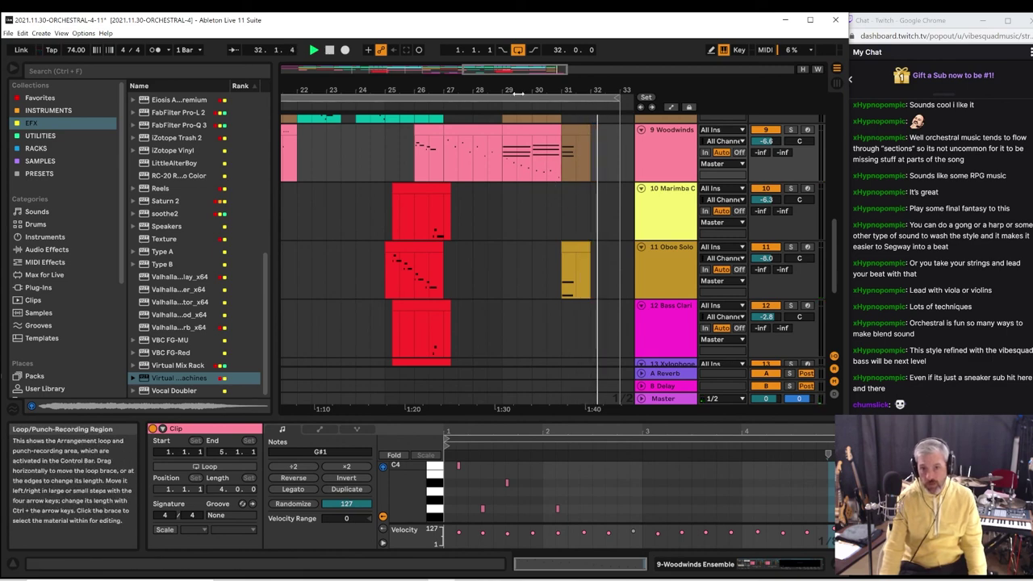
left_click_drag(454, 97, 454, 95)
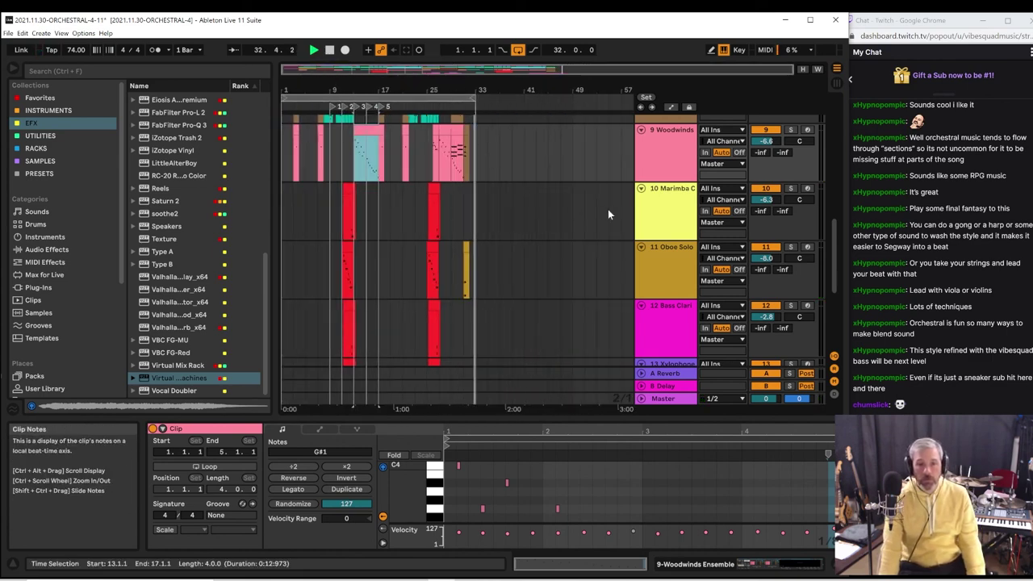
scroll(614, 287, "down", 3)
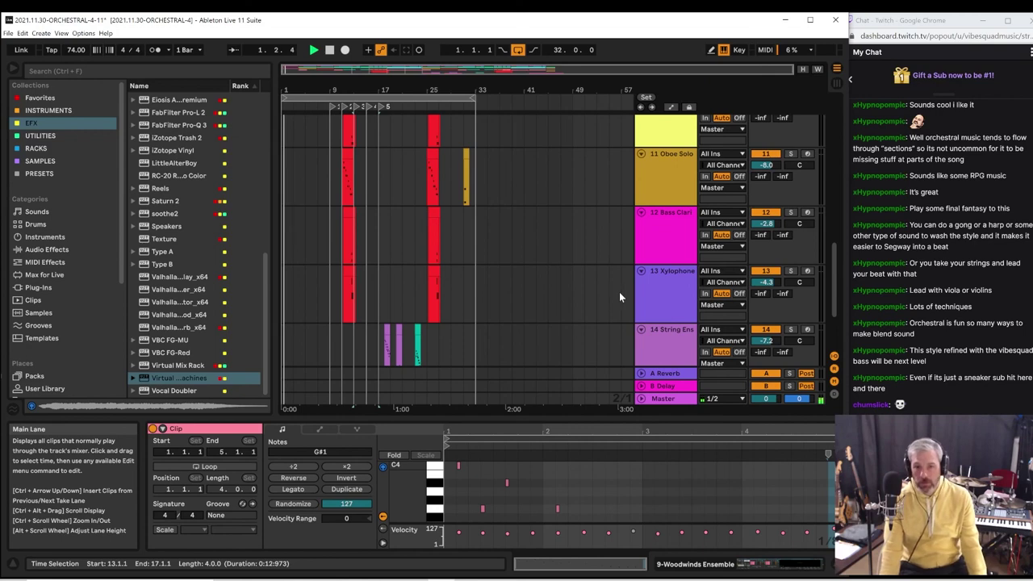
Save the current Live Set under its existing name
left_click(7, 33)
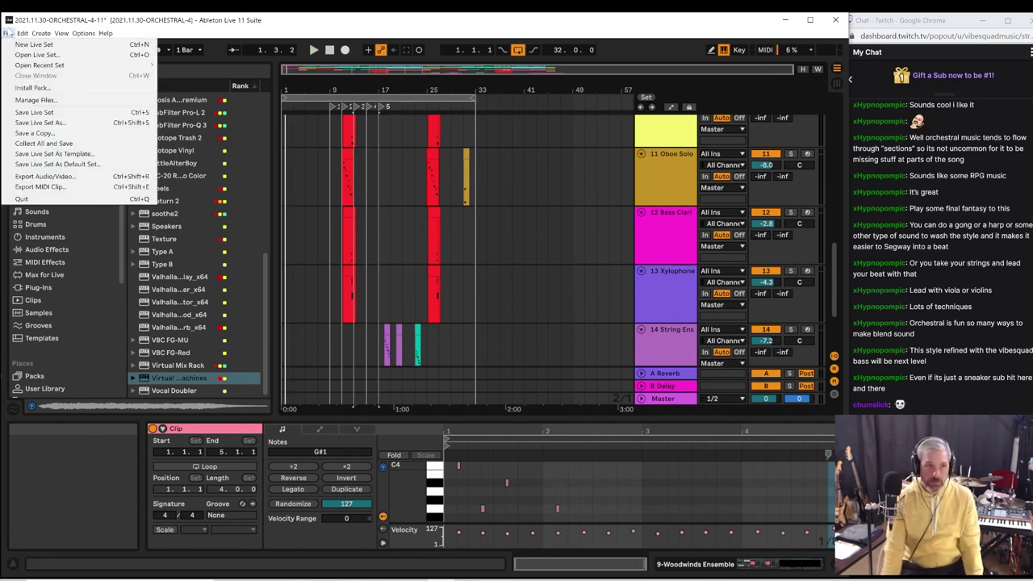
left_click(28, 113)
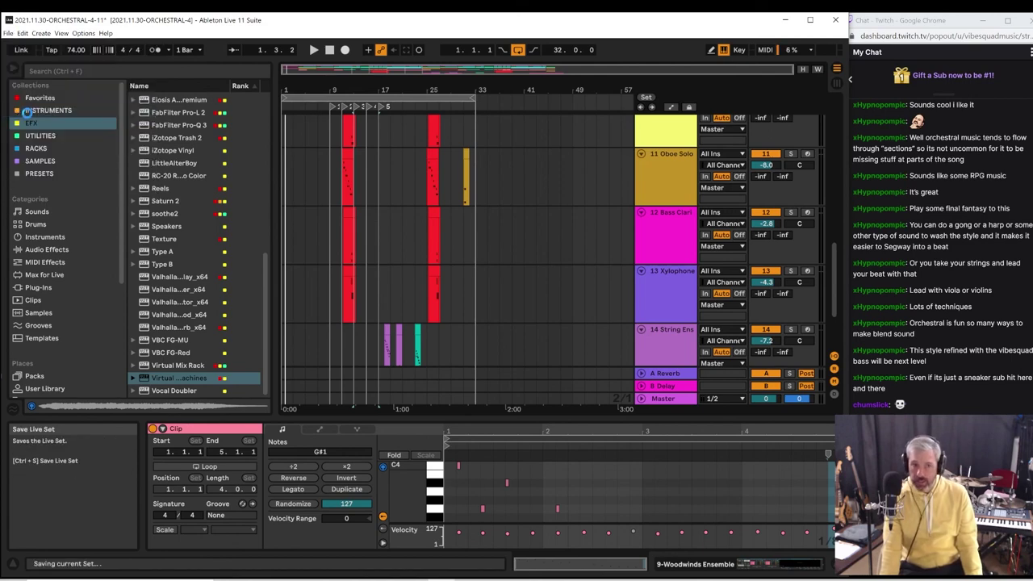